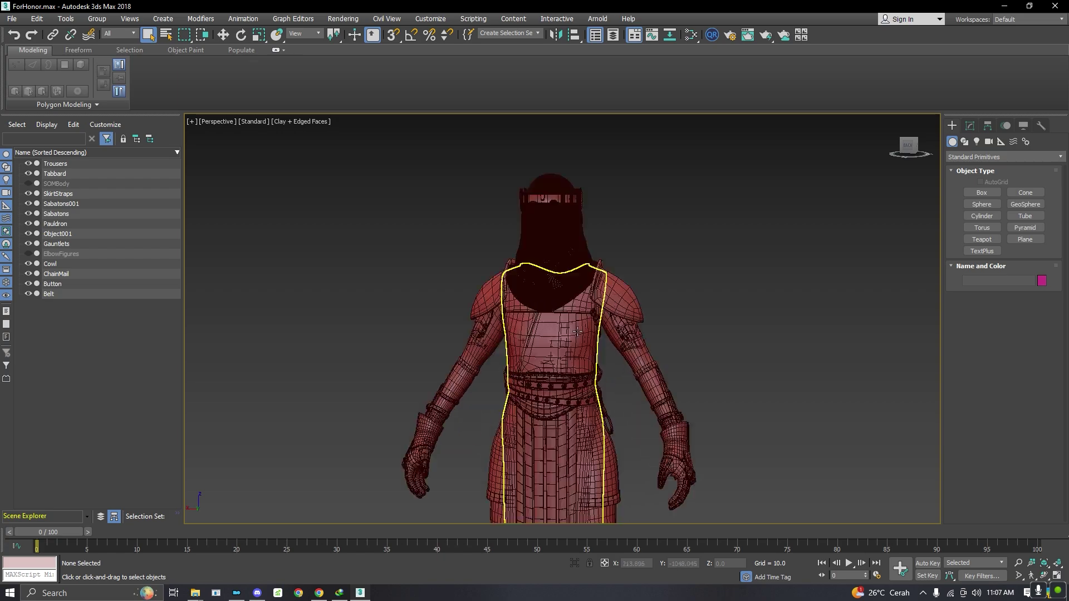
- Examine the armoured figure from several angles, picking out the Pauldron object
scroll(564, 259, "down", 10)
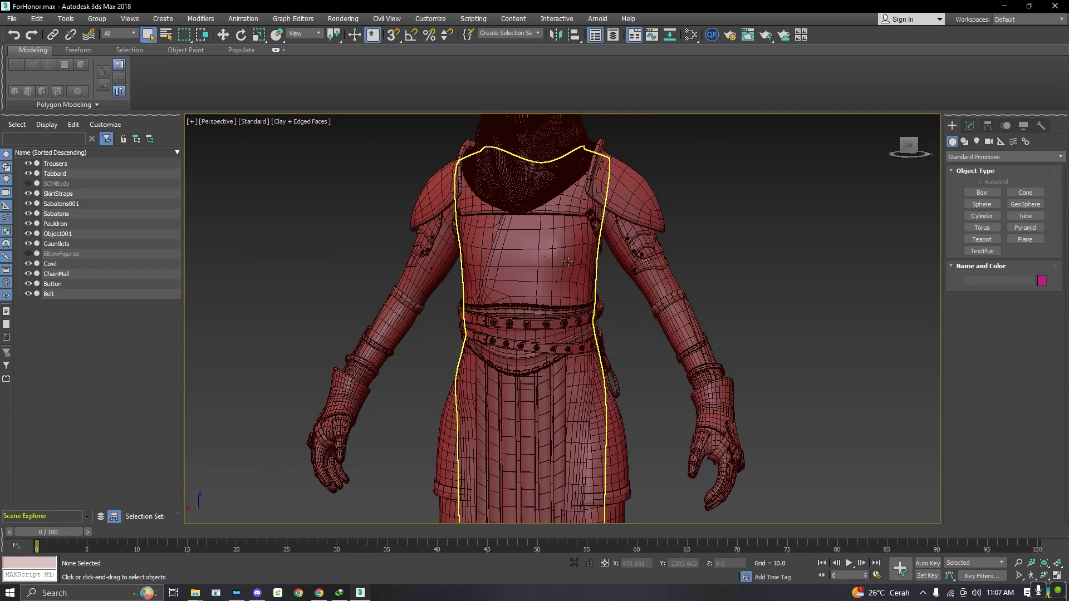
left_click(632, 217)
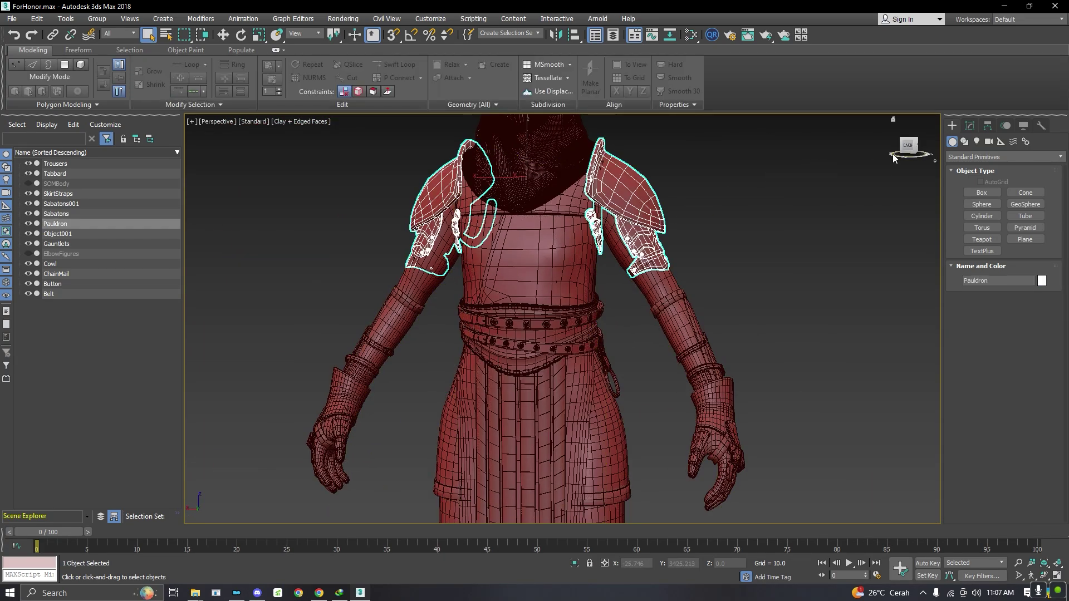
left_click(907, 156)
left_click(907, 155)
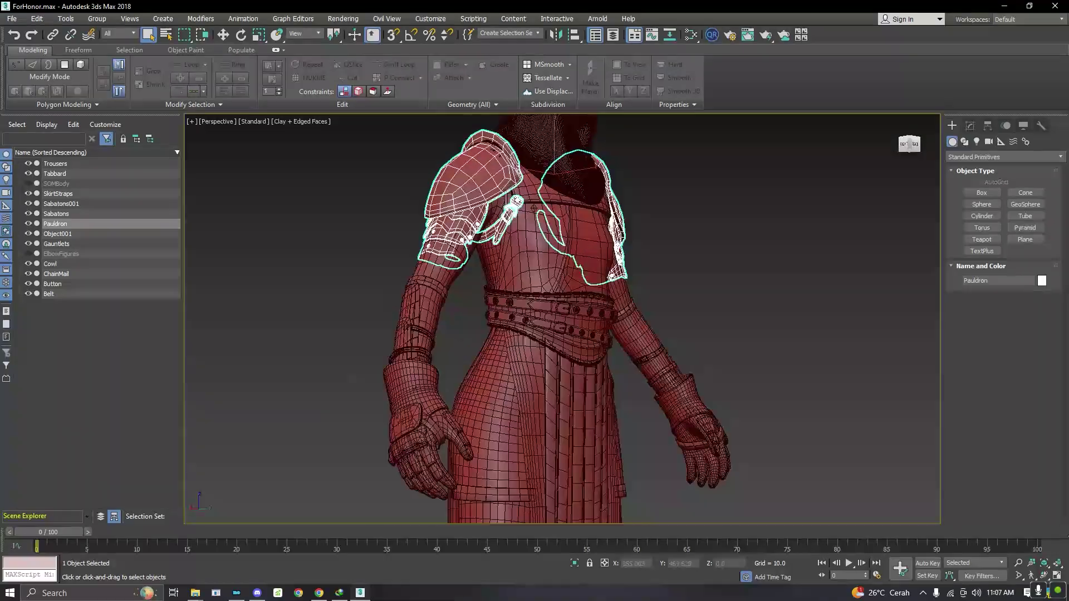
scroll(611, 323, "down", 5)
scroll(611, 323, "down", 2)
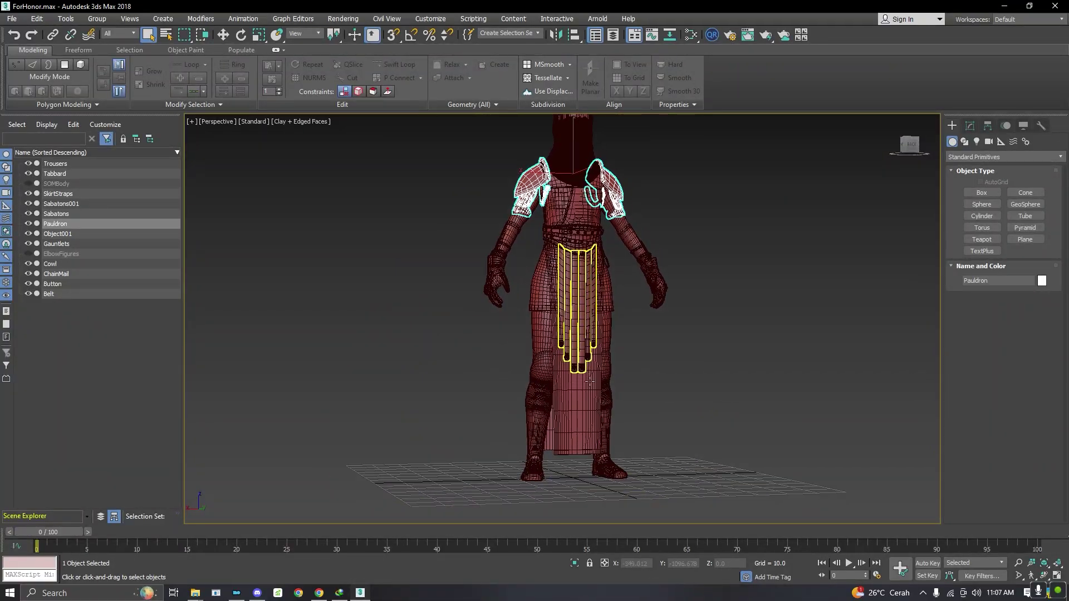
- Select the Tabbard and add an Unwrap UVW modifier above its Editable Poly
scroll(602, 325, "up", 8)
left_click(600, 328)
scroll(601, 322, "down", 10)
scroll(591, 284, "up", 6)
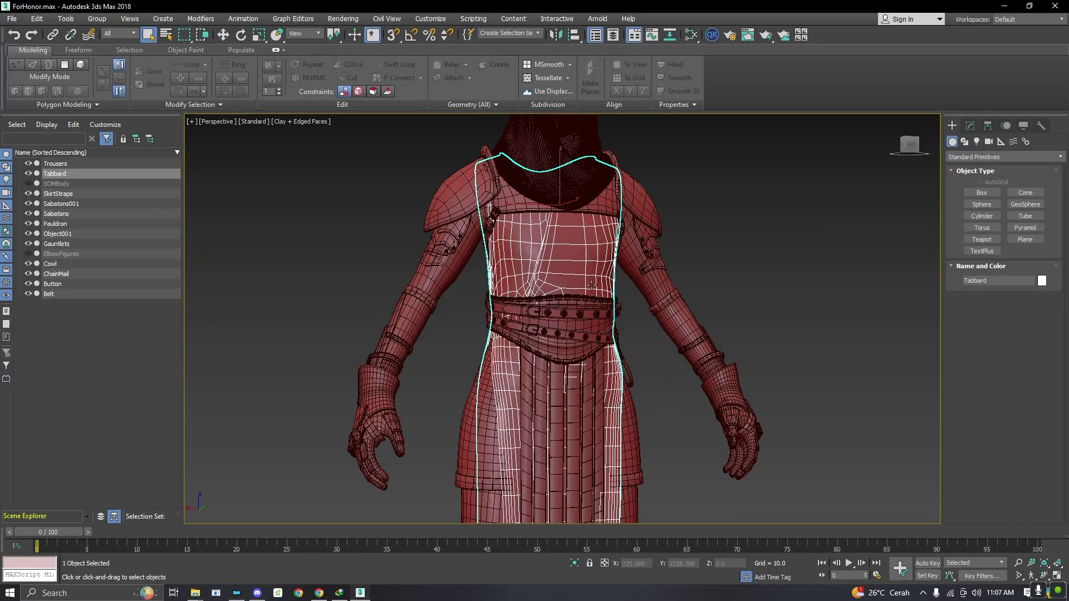
left_click(973, 128)
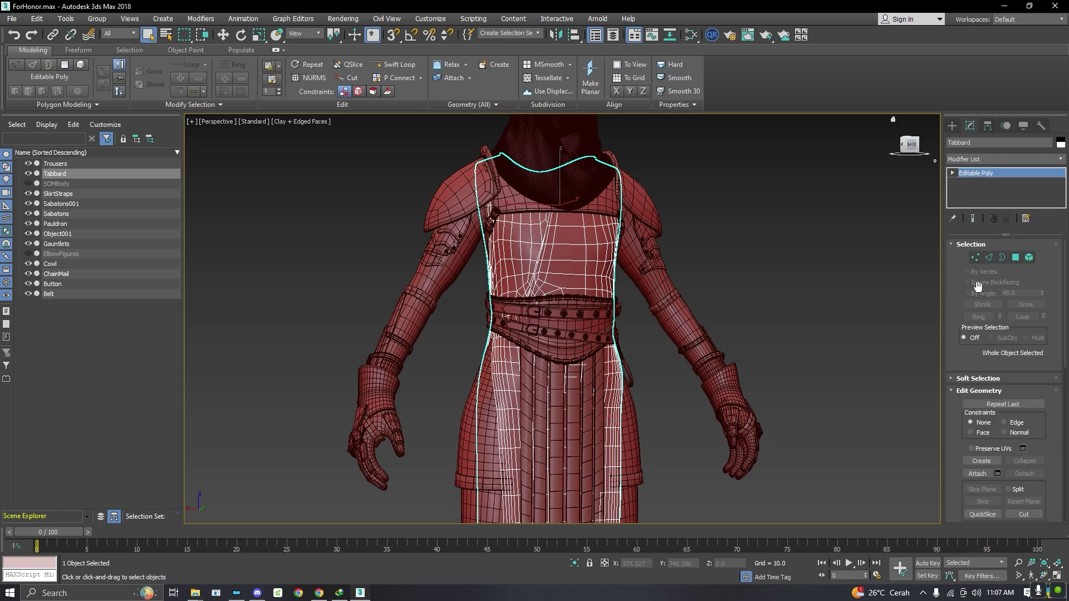
left_click(988, 260)
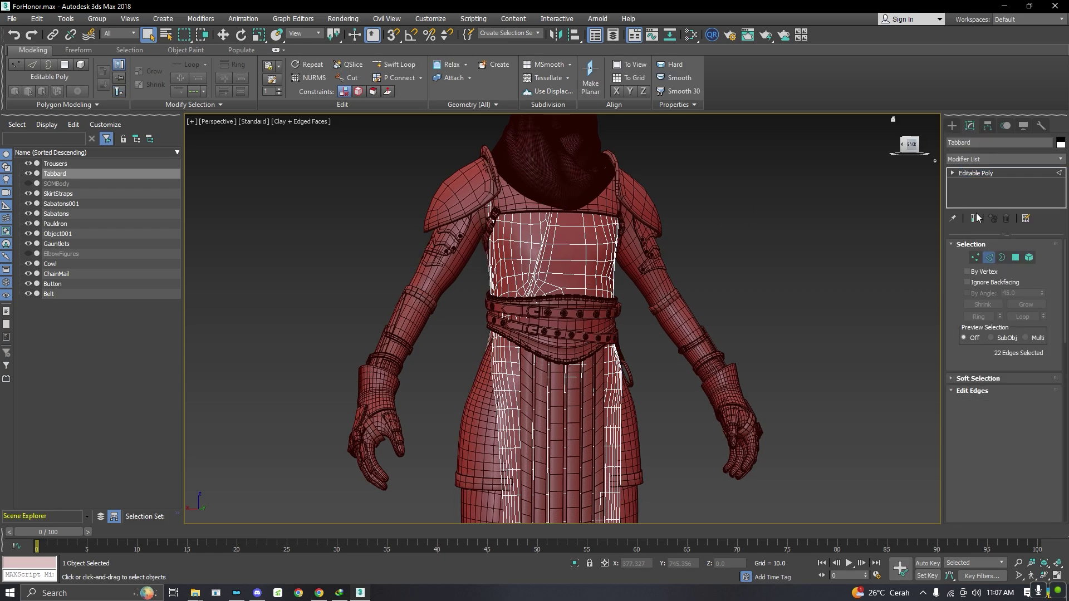
left_click(975, 160)
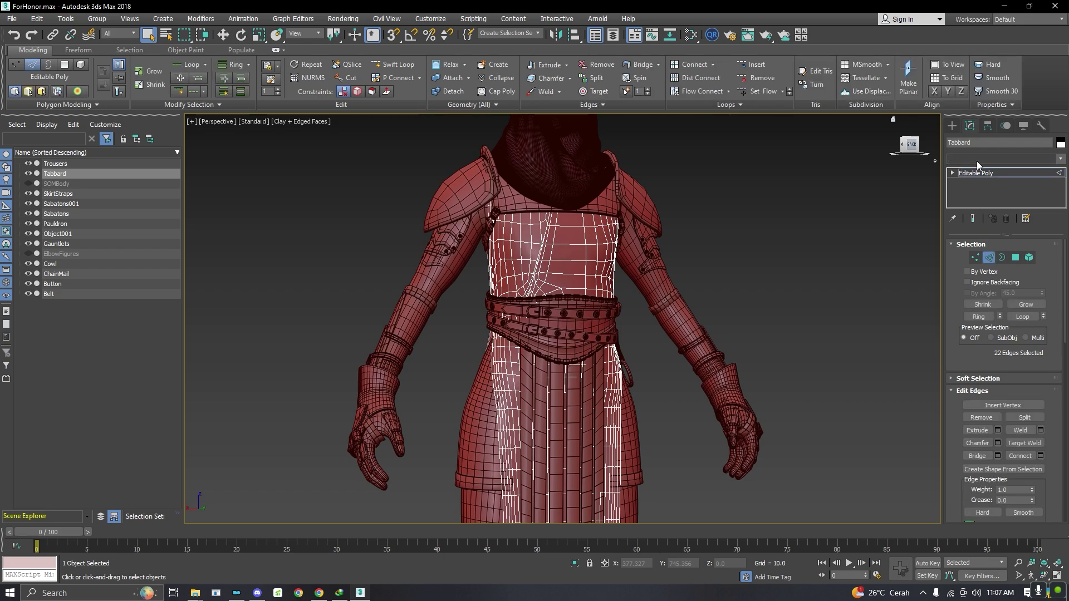
left_click(976, 161)
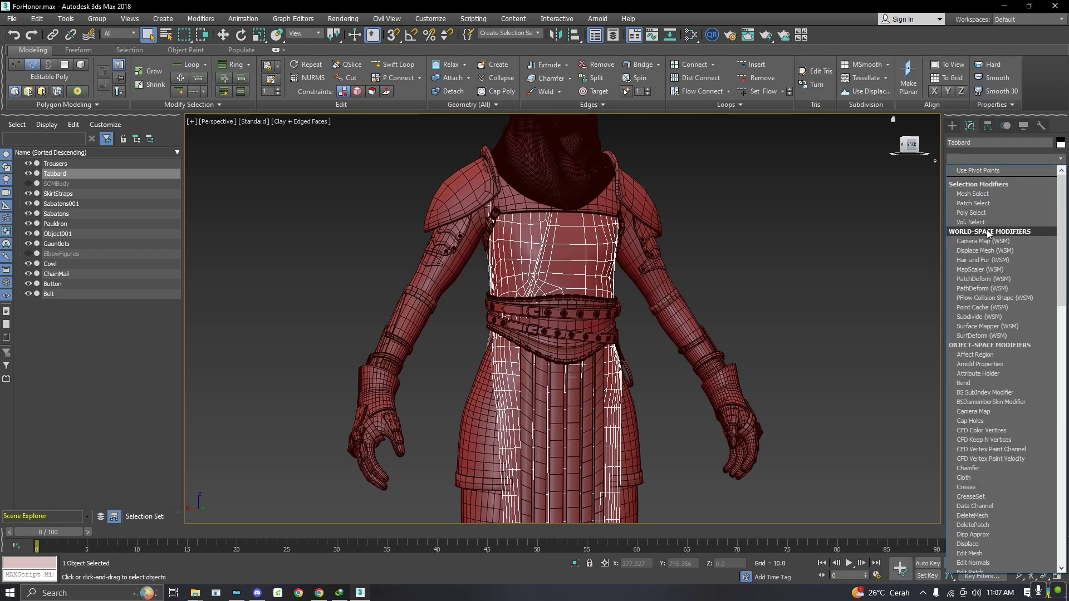
type("u")
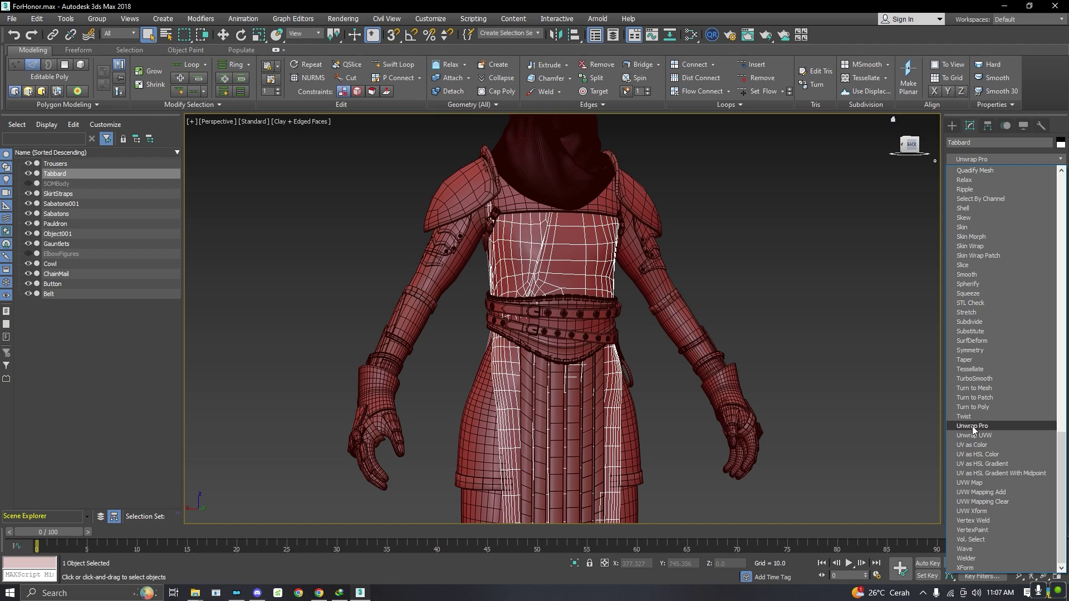
left_click(972, 427)
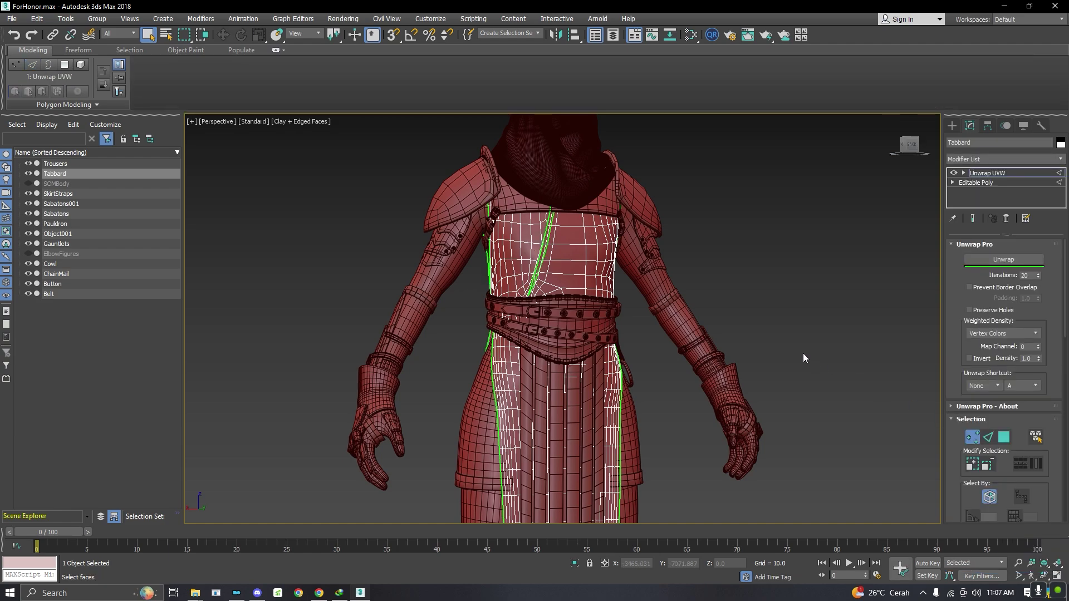
- Examine the Tabbard's UV shells in the UV editor alongside the model, and close the editor
scroll(1054, 338, "down", 8)
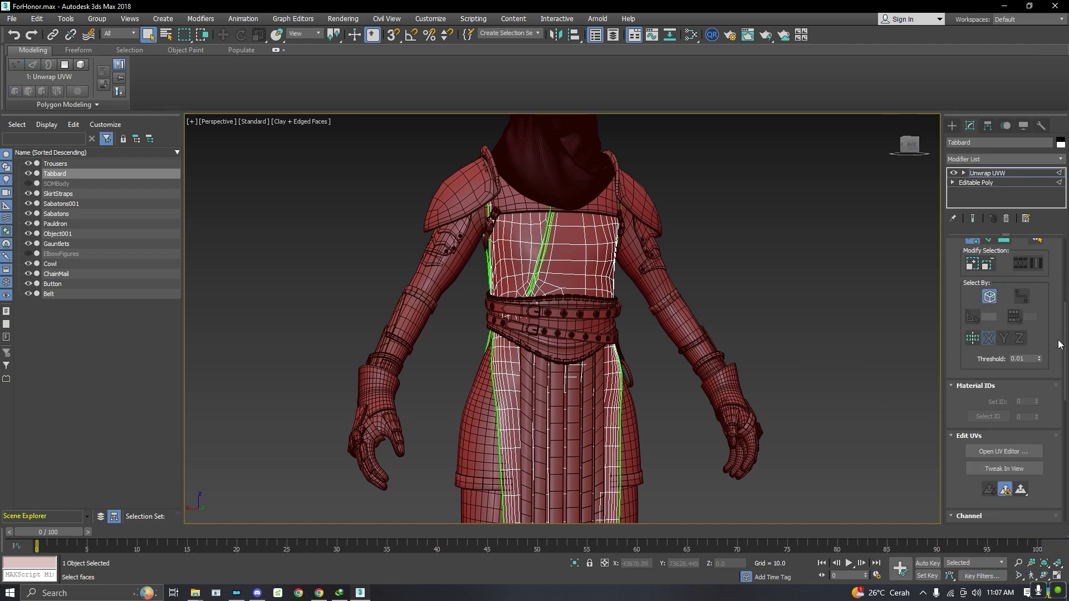
left_click(1015, 357)
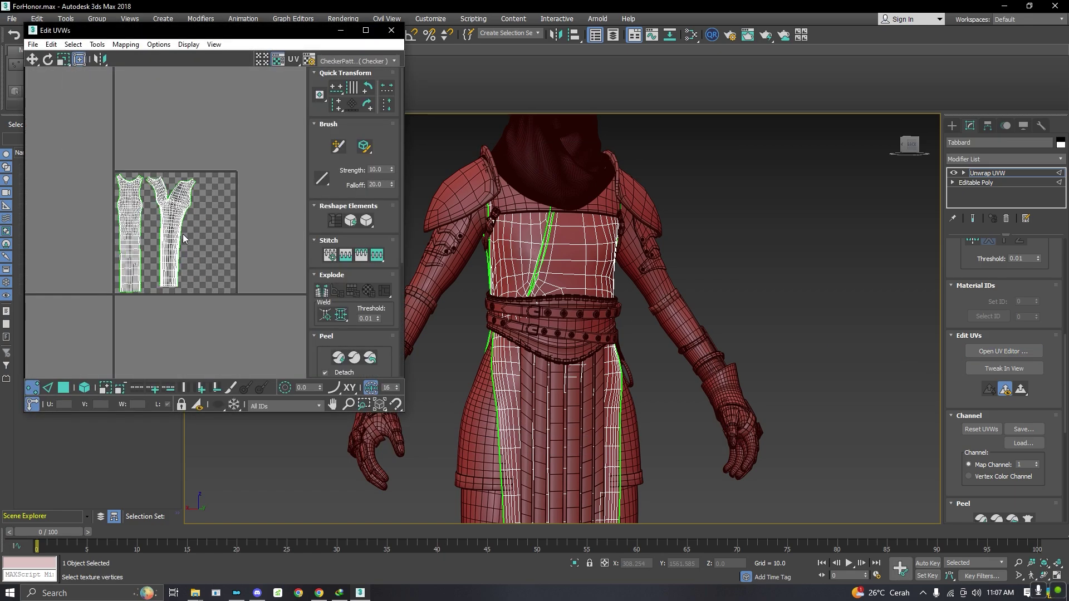
scroll(183, 234, "up", 2)
scroll(144, 234, "up", 2)
scroll(126, 201, "down", 2)
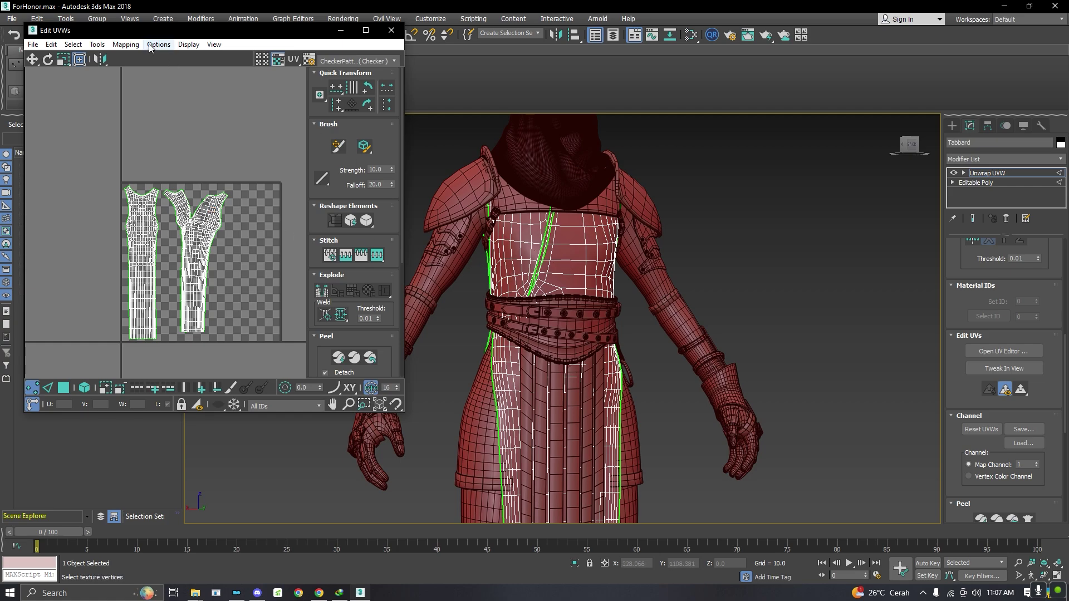
left_click_drag(125, 32, 265, 44)
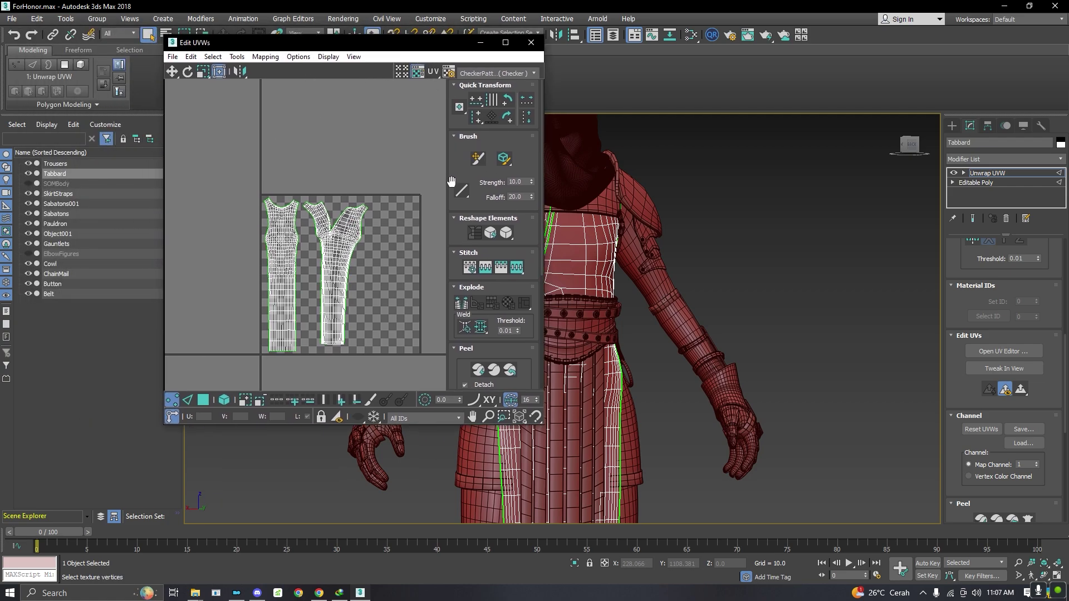
scroll(613, 312, "down", 5)
scroll(613, 312, "up", 3)
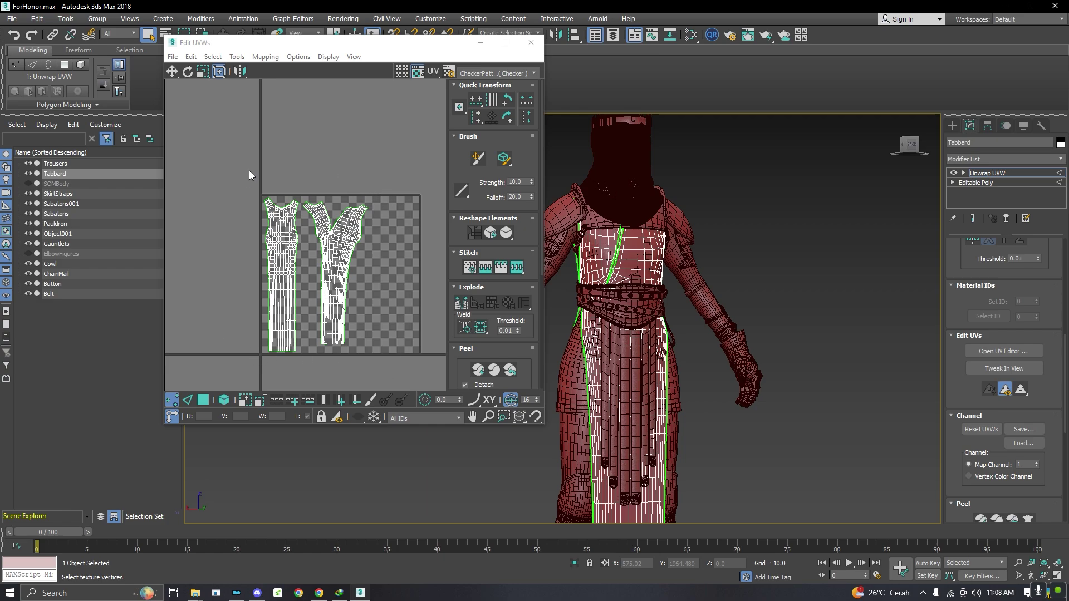
left_click(531, 43)
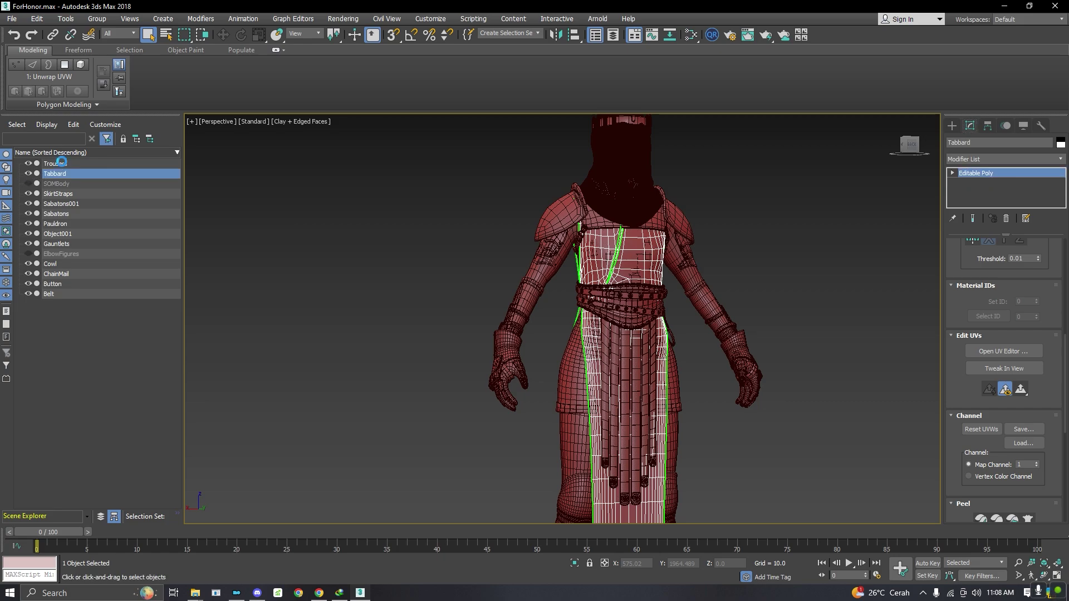
- Select the Trousers and add an Edit Poly modifier followed by an Unwrap UVW modifier
left_click(54, 163)
middle_click_drag(341, 265, 299, 240)
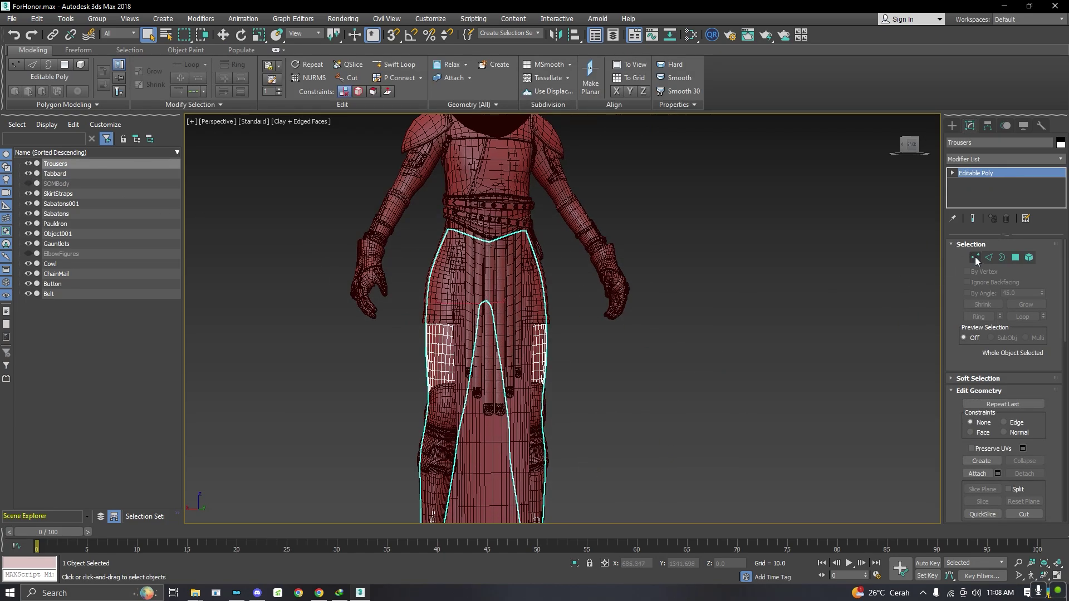
left_click(989, 258)
left_click(970, 158)
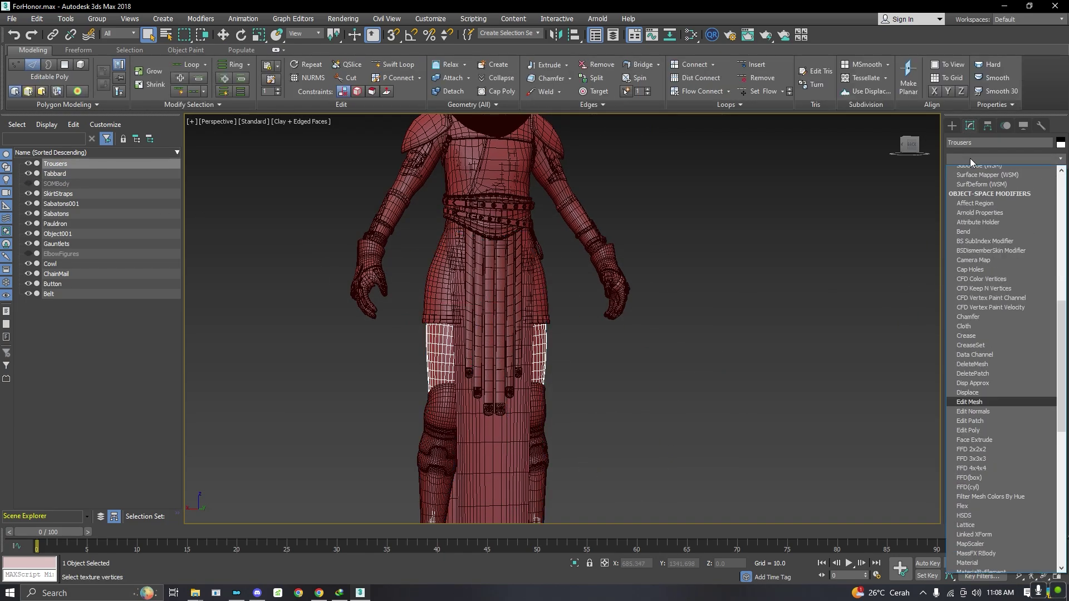
key("Escape")
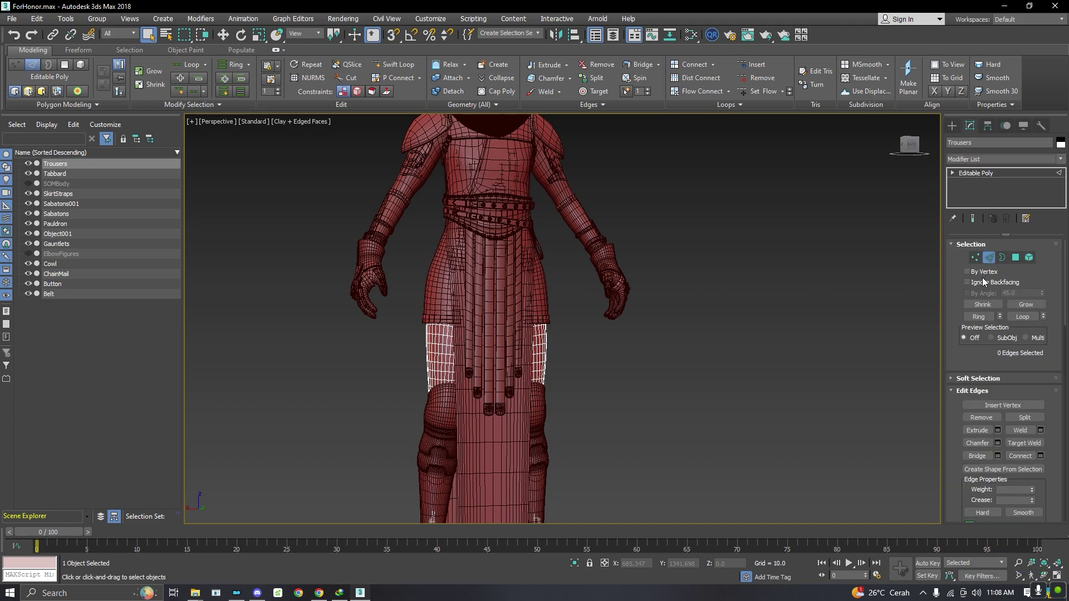
left_click(991, 333)
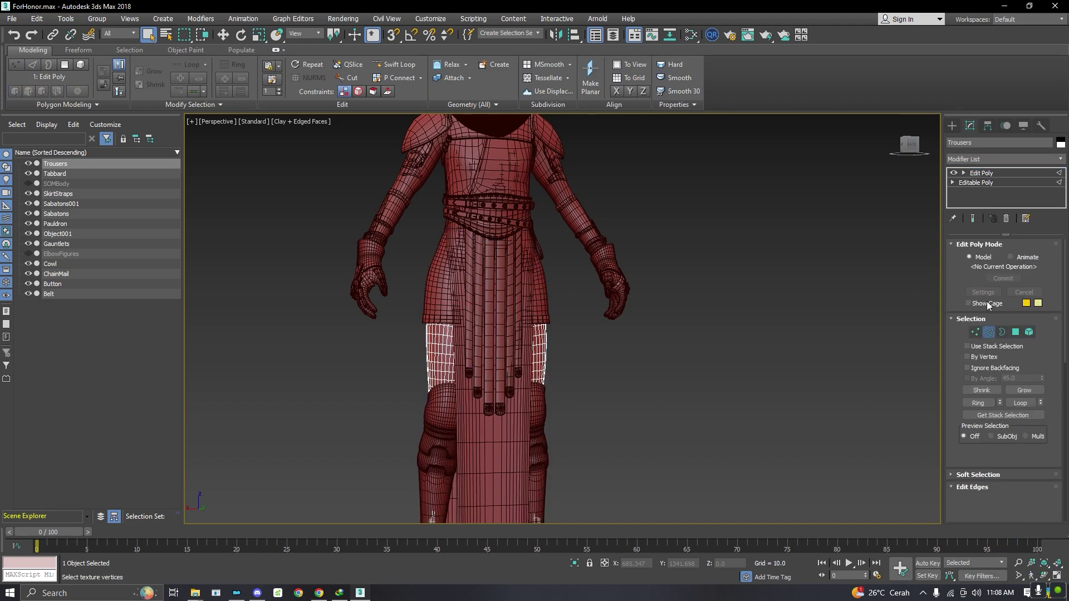
left_click(969, 158)
scroll(987, 259, "down", 5)
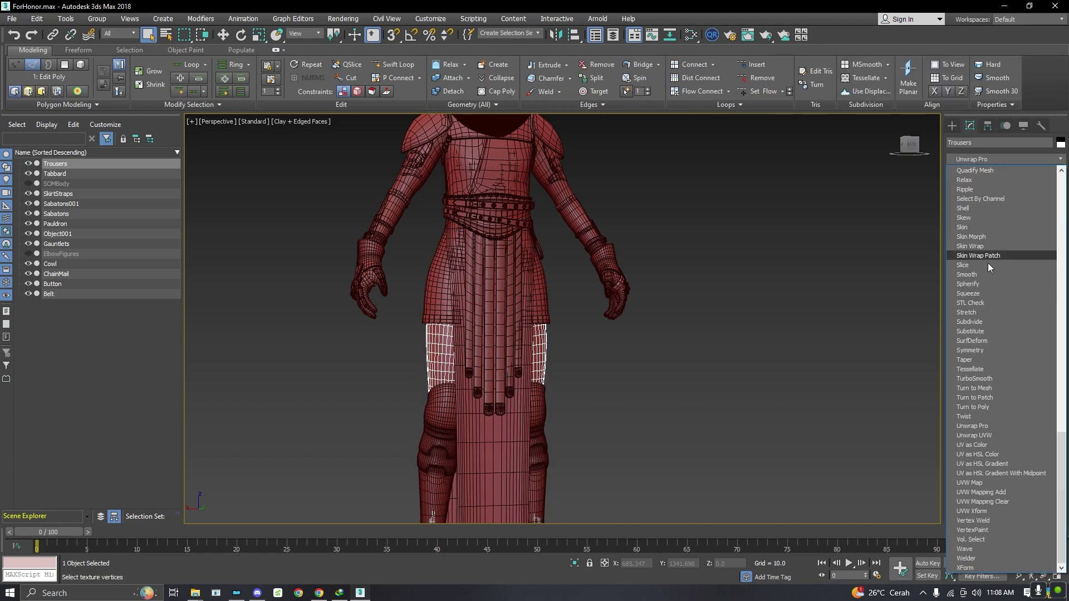
left_click(991, 426)
- Check the Trousers' UV layout in the UV editor and close the editor
left_click(987, 351)
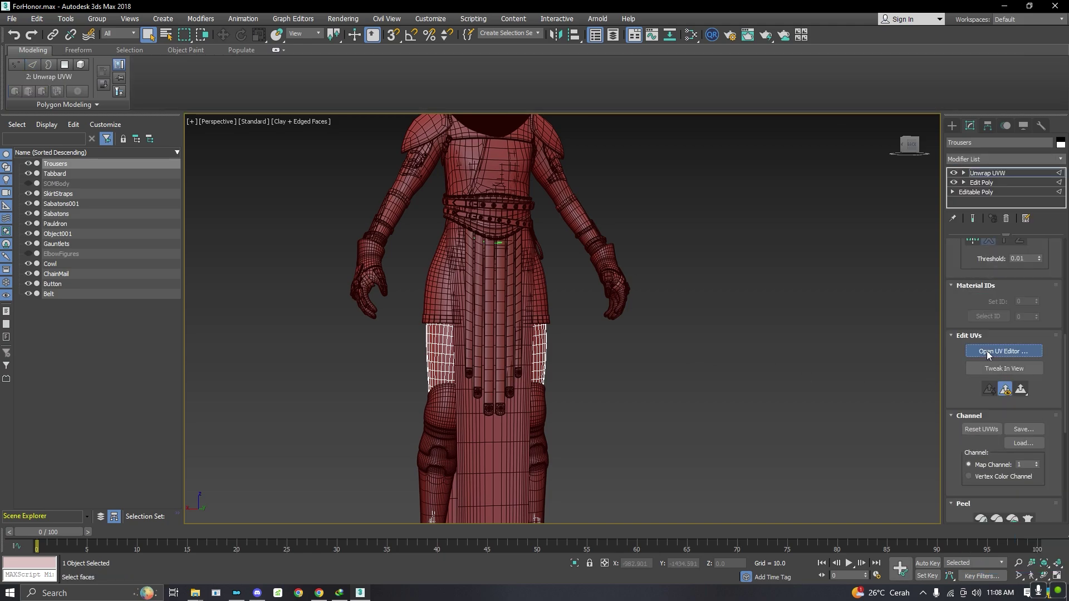
scroll(219, 230, "down", 3)
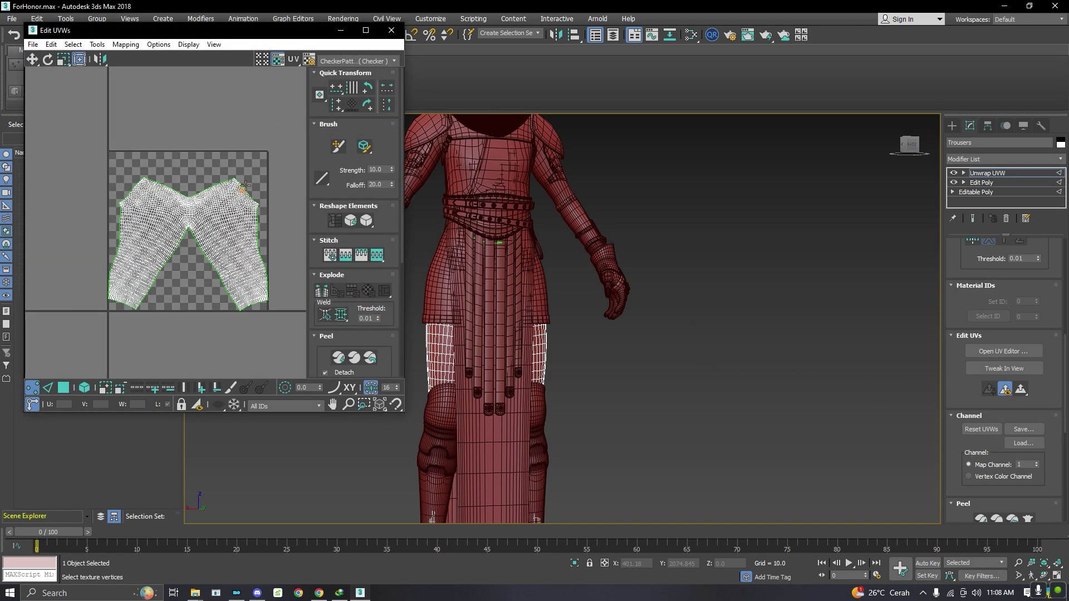
left_click(392, 30)
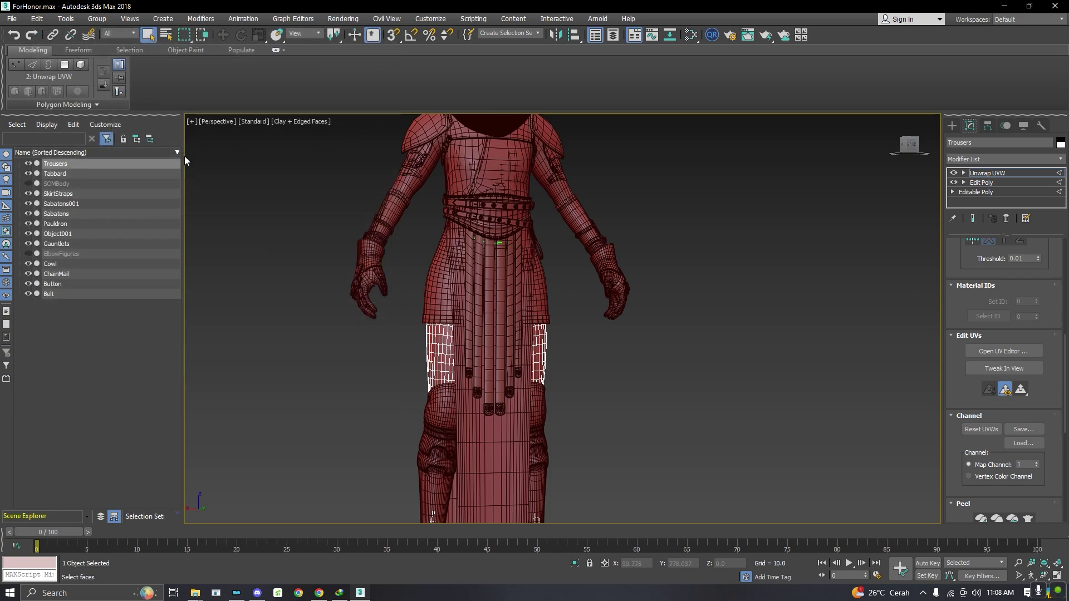
- Go through the Tabbard, SkirtStraps, Sabatons001 and Sabatons objects to see which part of the armour each one covers
left_click(67, 172)
left_click(64, 194)
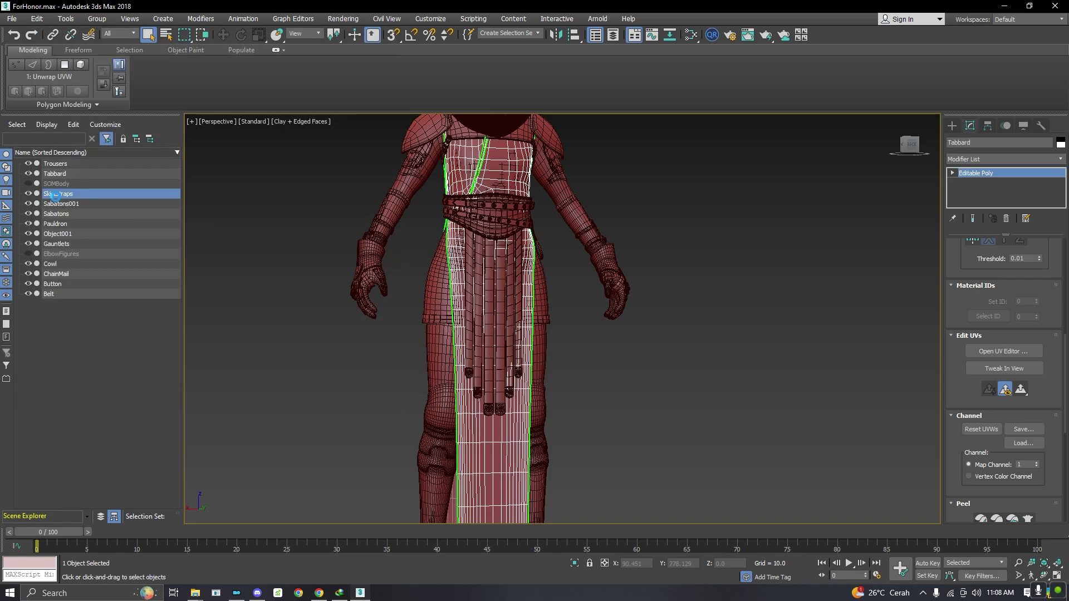
left_click(66, 203)
left_click(73, 213)
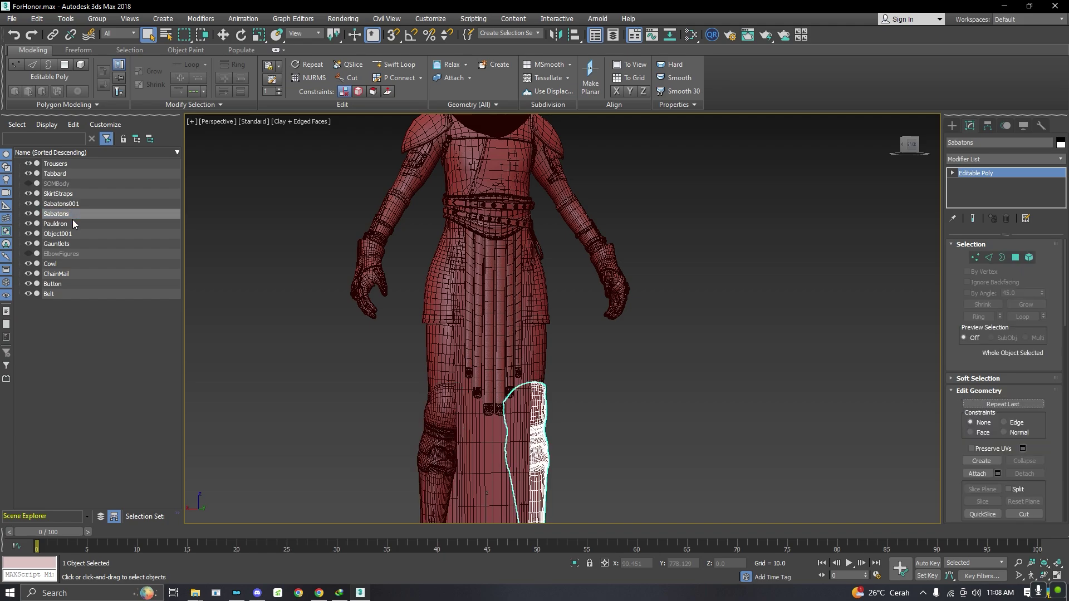
left_click(61, 204)
scroll(347, 256, "down", 5)
scroll(336, 272, "down", 3)
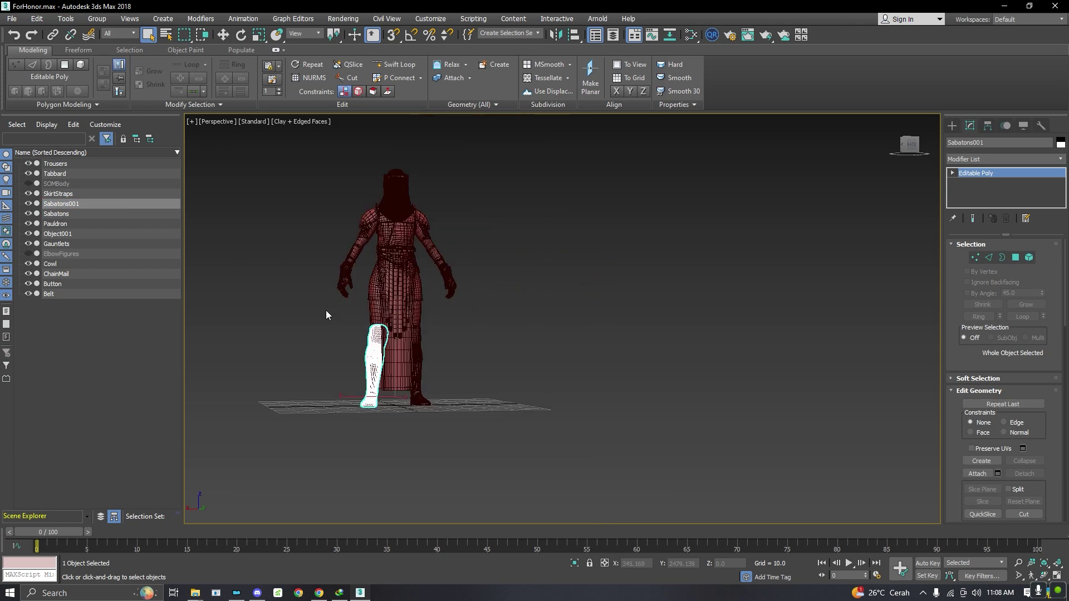
scroll(329, 306, "up", 3)
- Attach Sabatons001 to the Sabatons object so both leg pieces form a single mesh
left_click(65, 211)
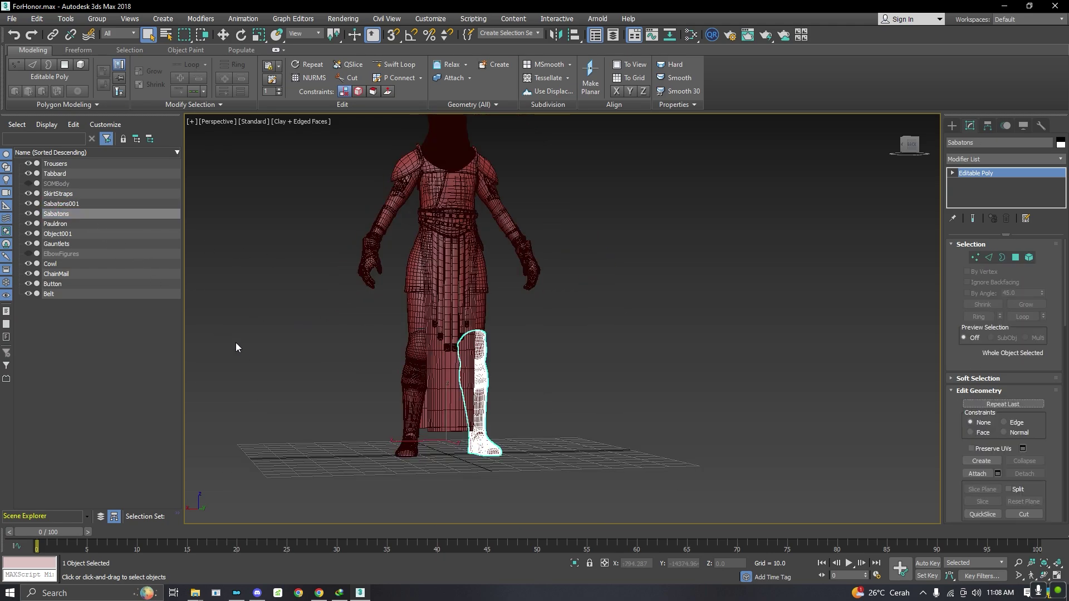
scroll(235, 343, "down", 1)
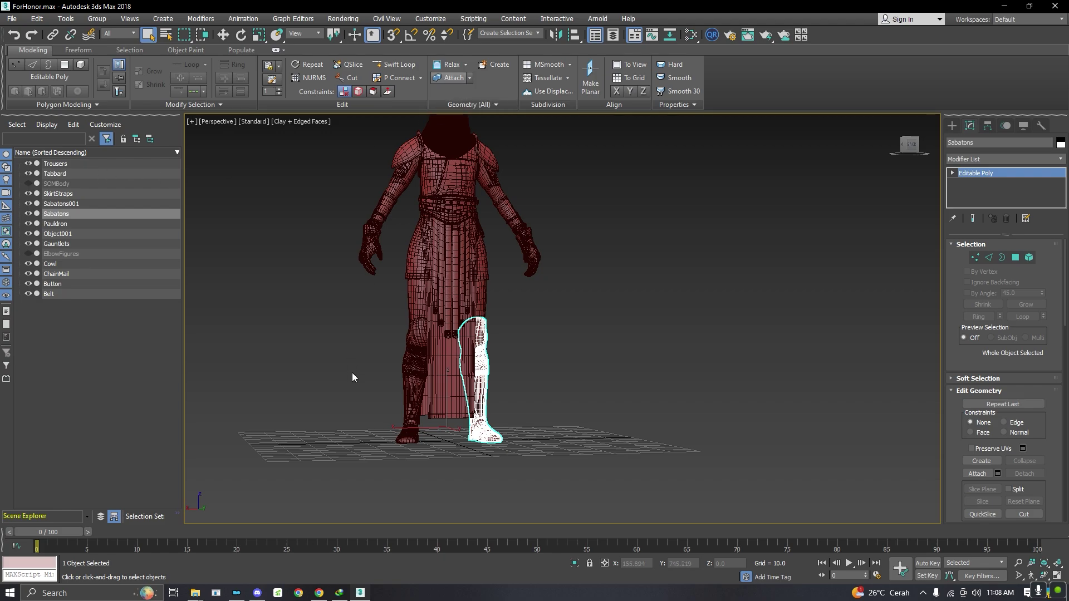
left_click(410, 374)
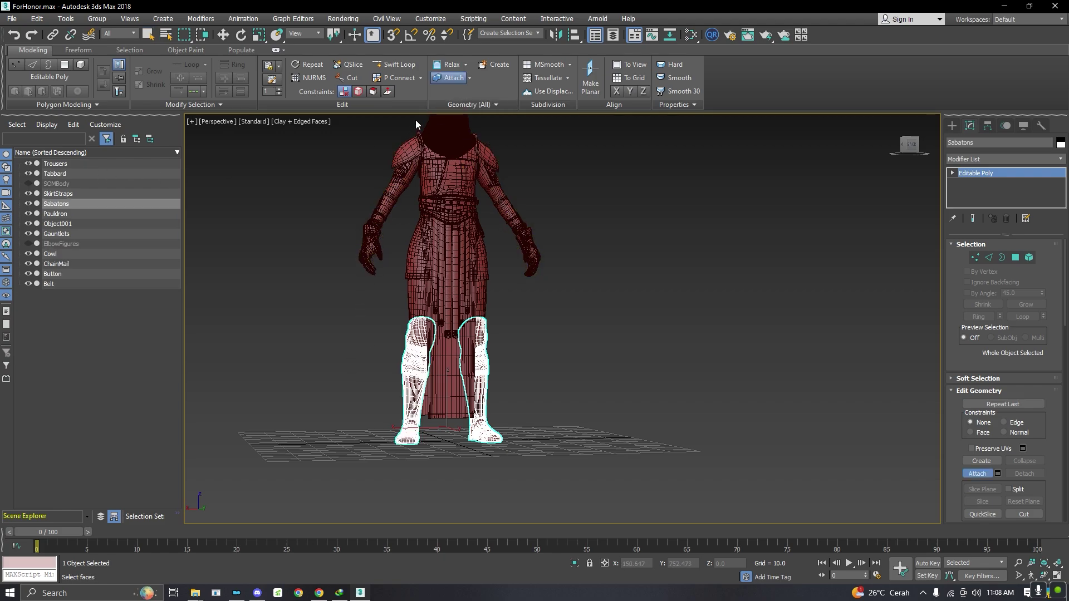
- Attach the upper chest piece, Object001, to the Pauldron object
left_click(77, 223)
scroll(284, 409, "down", 2)
scroll(390, 312, "up", 5)
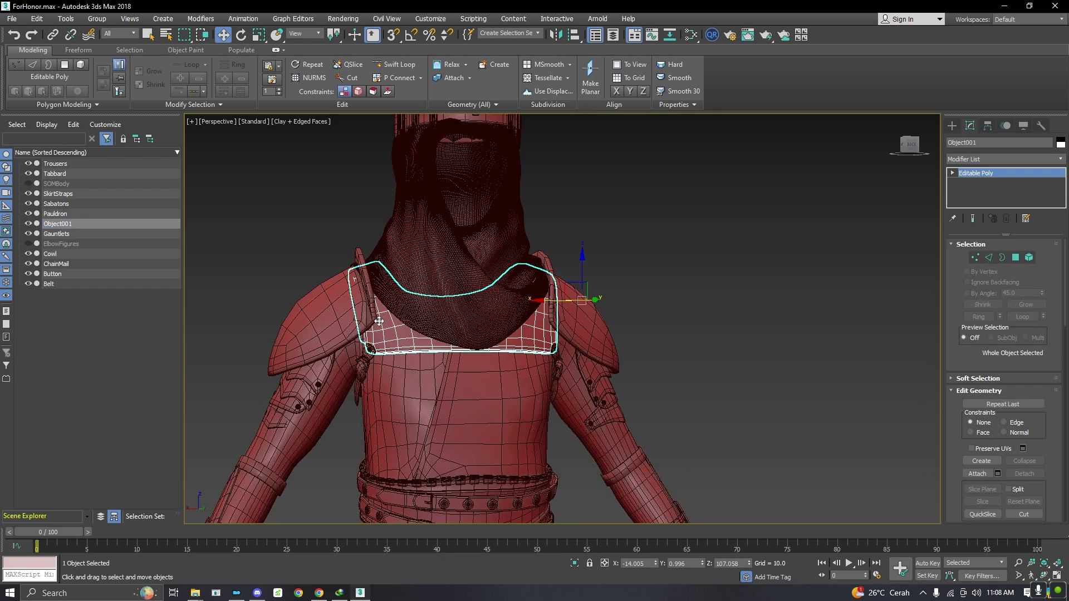
left_click(289, 305)
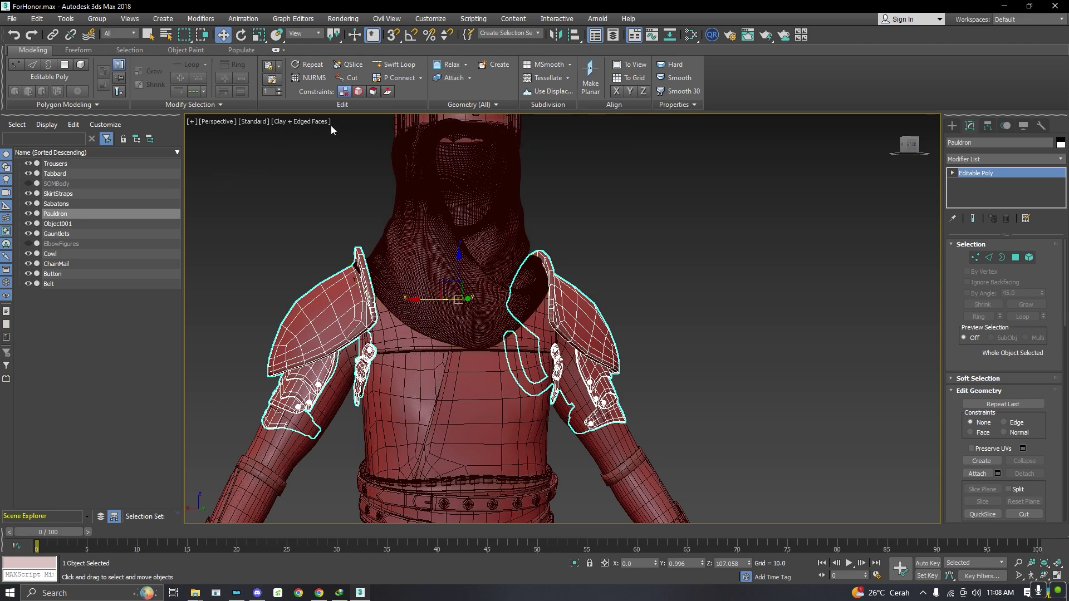
left_click(448, 81)
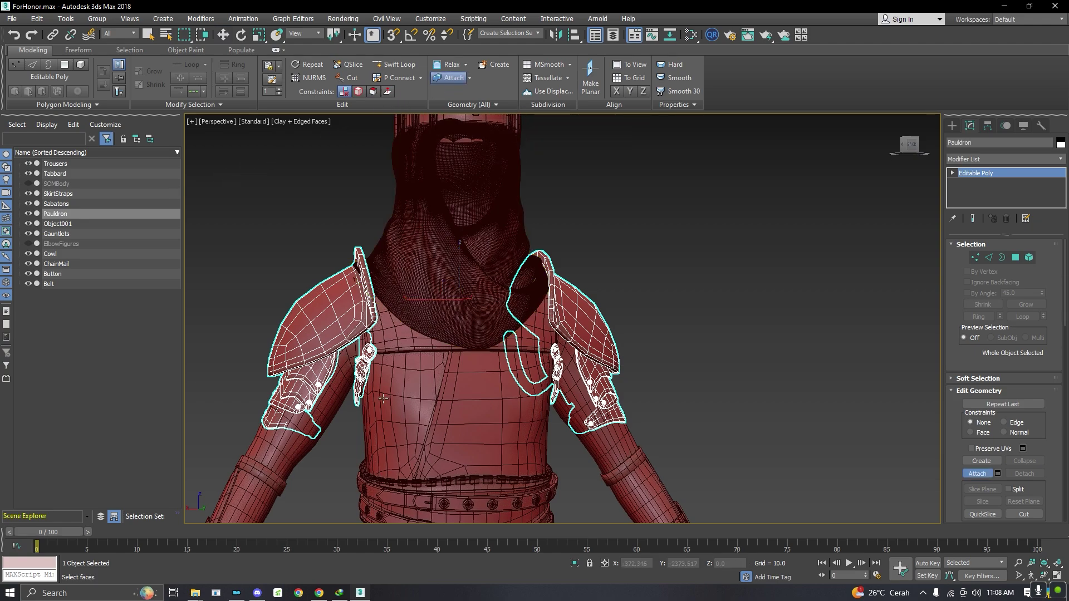
left_click(398, 329)
left_click(448, 81)
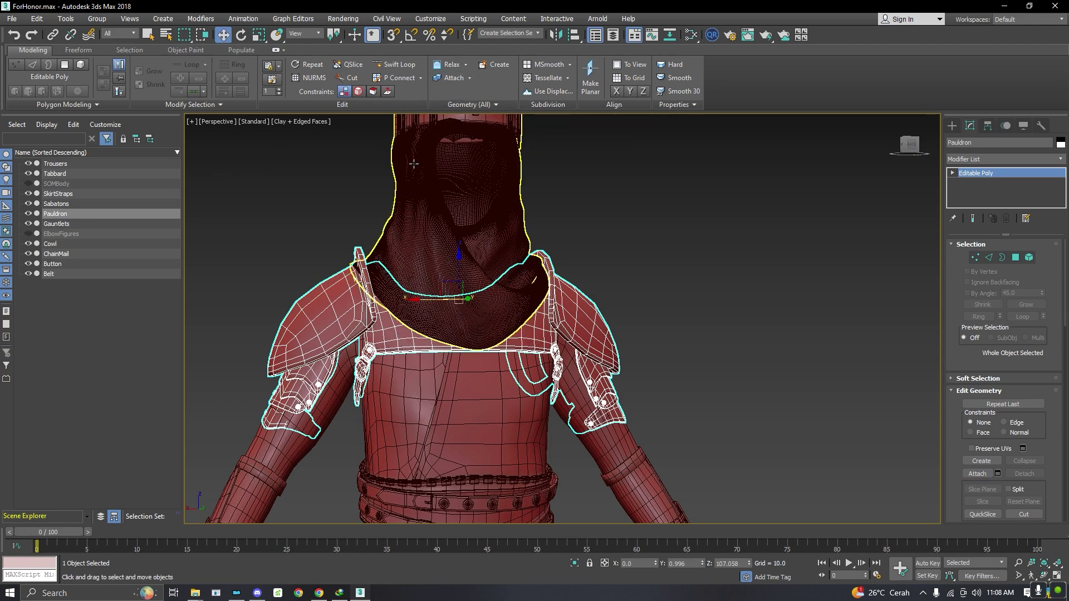
- Look over the whole armoured figure from the front and side, toggling the ElbowFigures object's visibility and restoring it
scroll(417, 257, "down", 5)
middle_click_drag(332, 295, 348, 287)
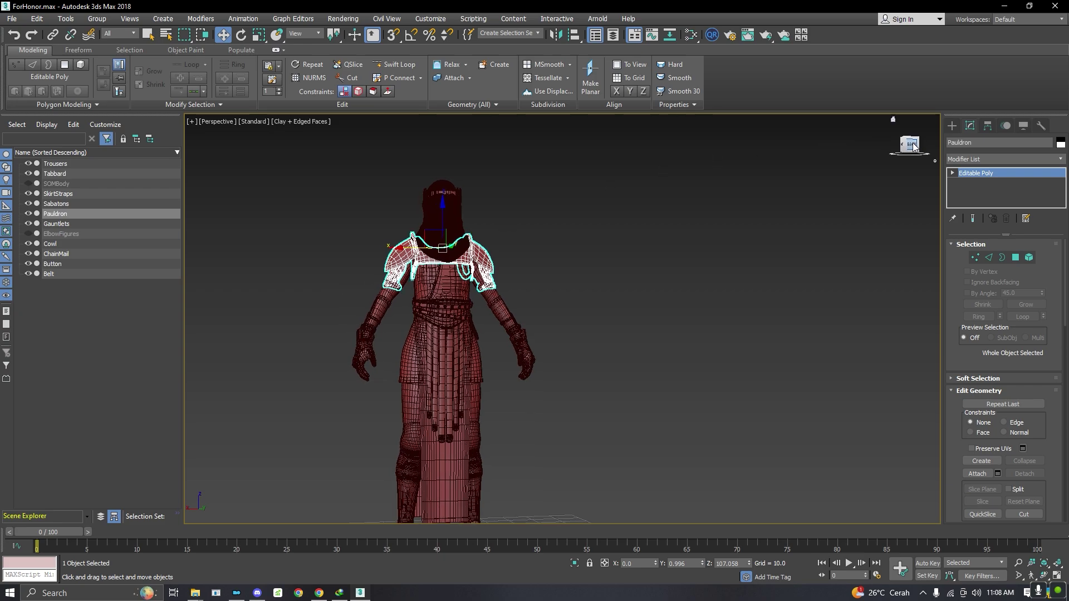
left_click_drag(909, 146, 852, 168)
middle_click_drag(345, 243, 349, 199)
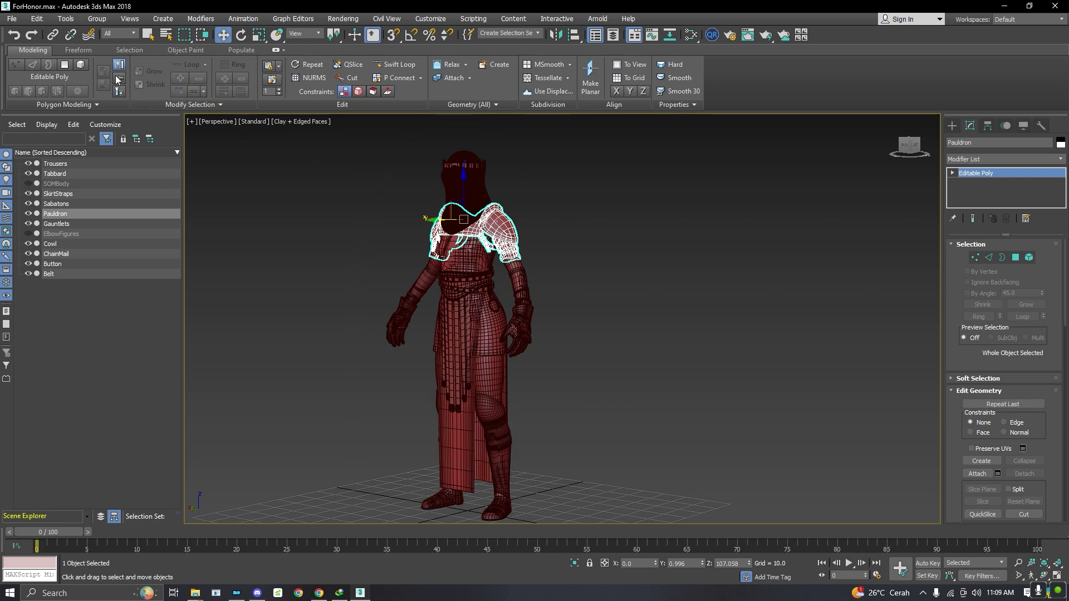
left_click(28, 233)
left_click(28, 233)
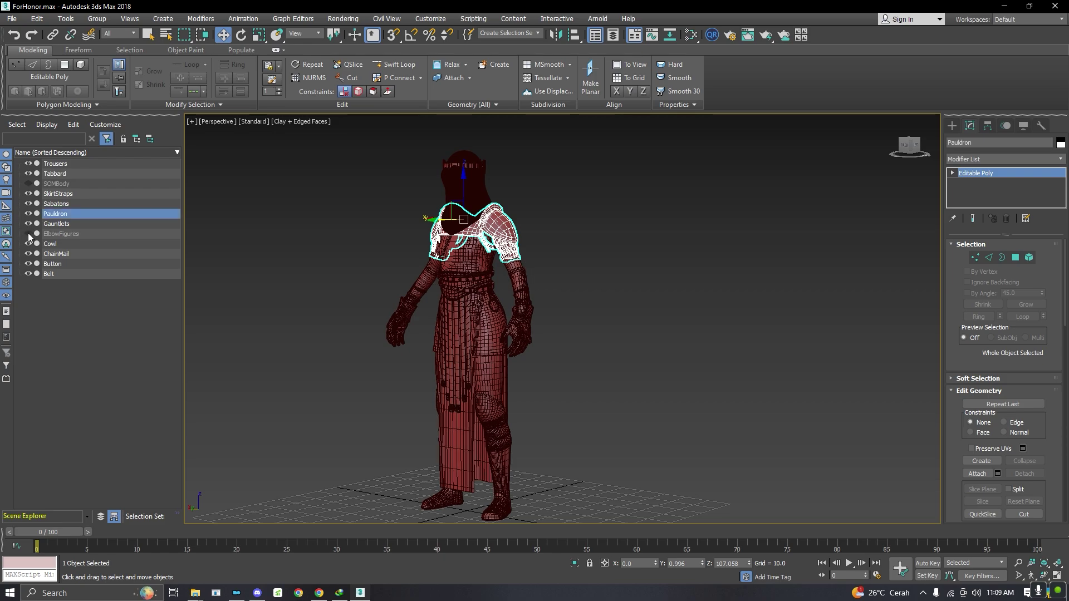
- Start a new empty scene with New All, discarding the unsaved changes to the ForHonor scene
left_click(11, 18)
mouse_move(39, 41)
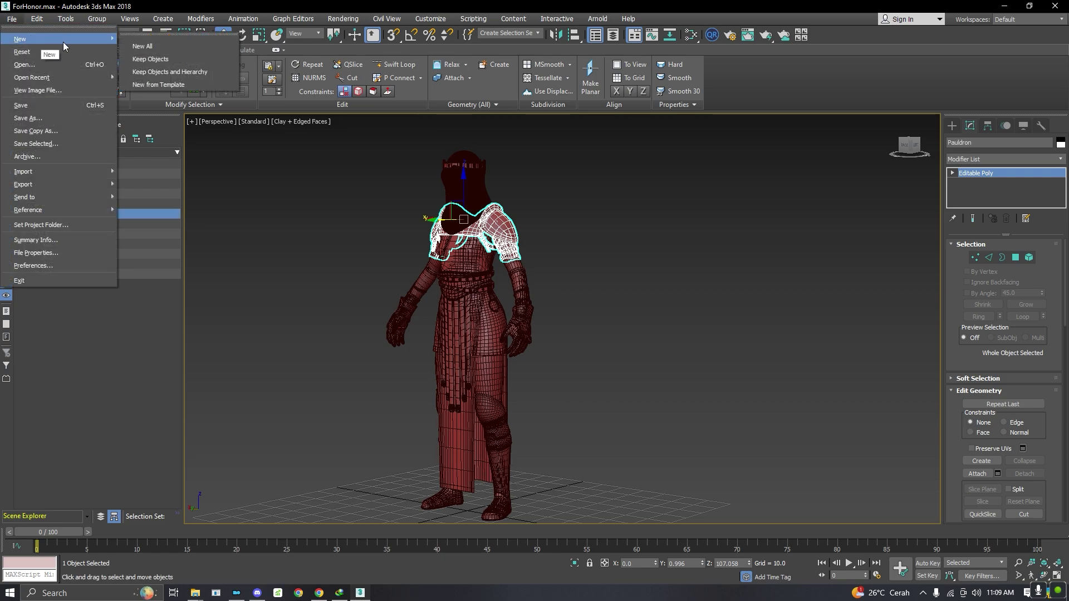
left_click(155, 44)
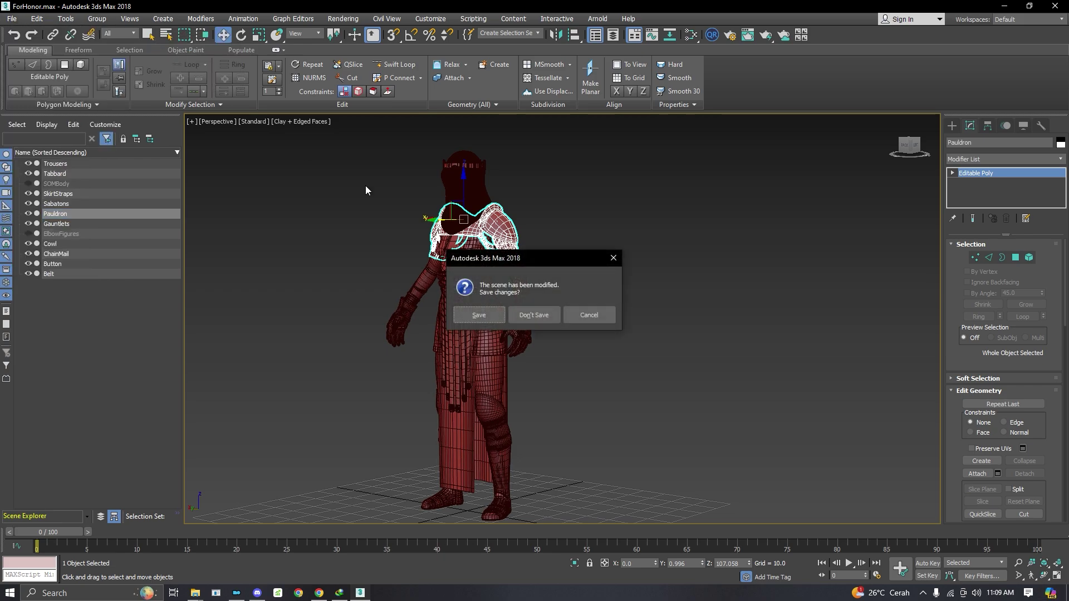
left_click(542, 315)
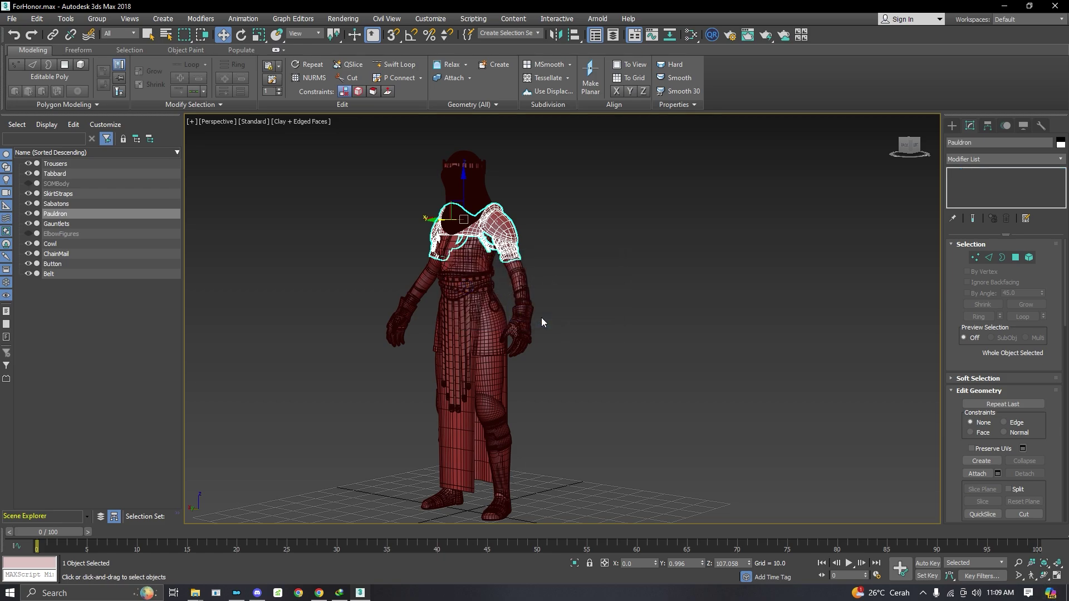
- Import all the objects of FOR HONOR ARMOR.obj from the FOR HONOR folder inside SOMOutfits on drive D, and clear the selection
left_click(11, 19)
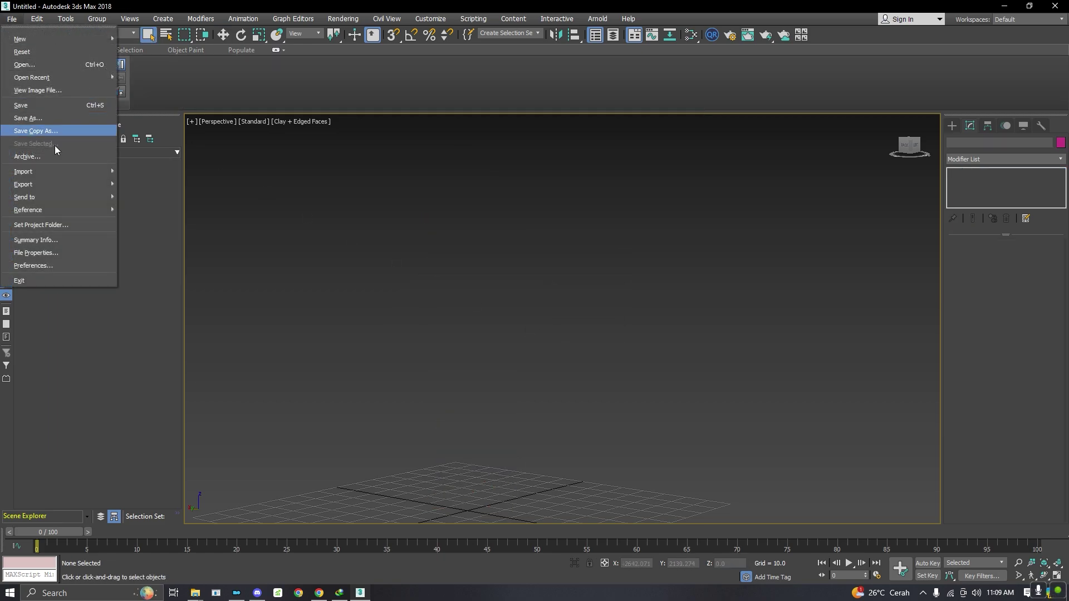
left_click(127, 179)
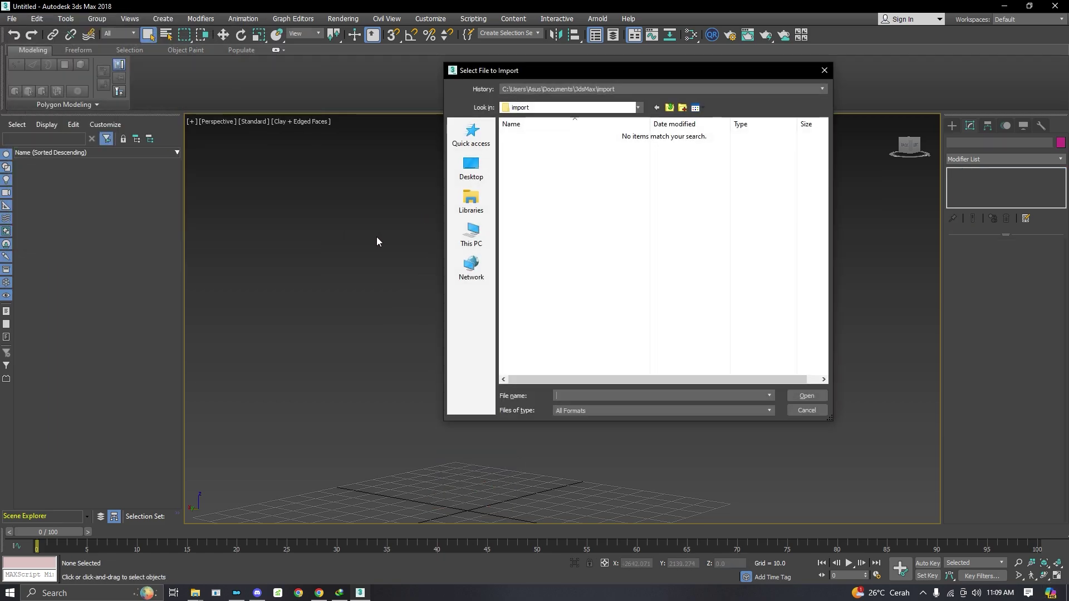
double_click(668, 276)
scroll(663, 284, "down", 10)
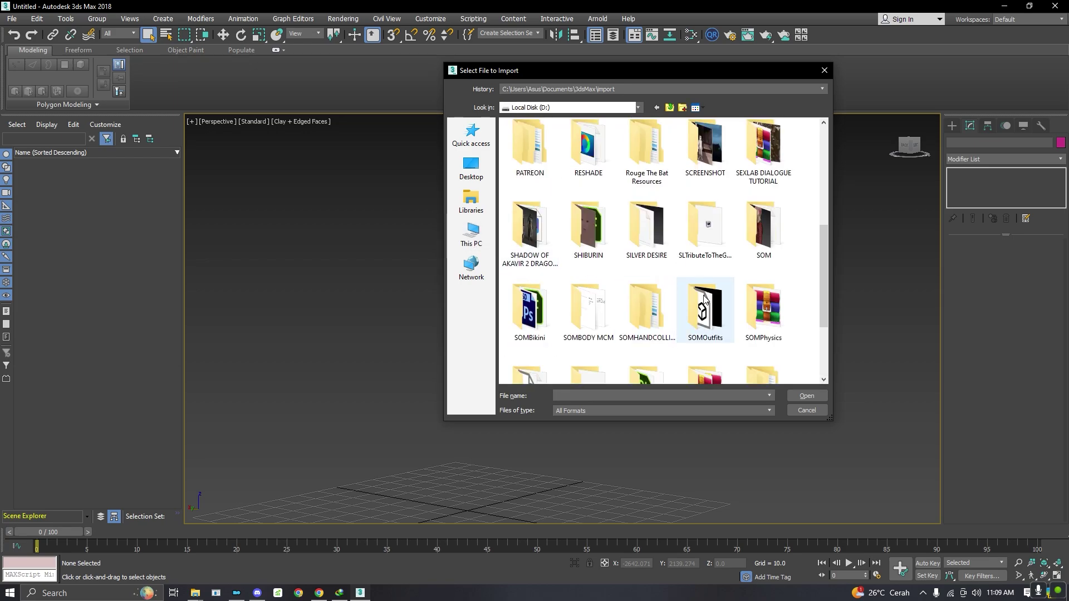
double_click(705, 310)
double_click(531, 179)
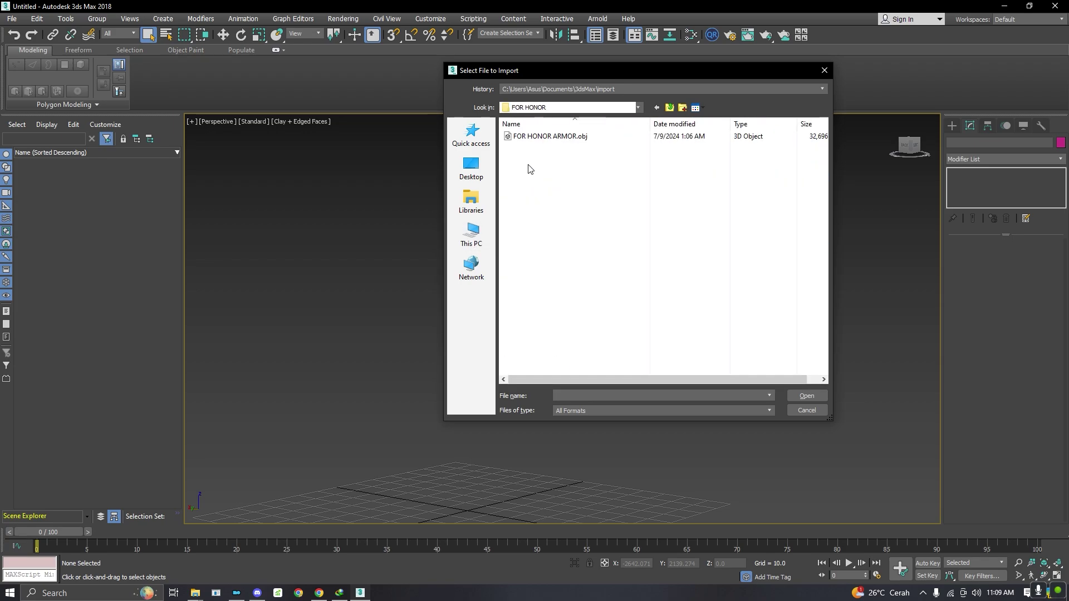
double_click(530, 136)
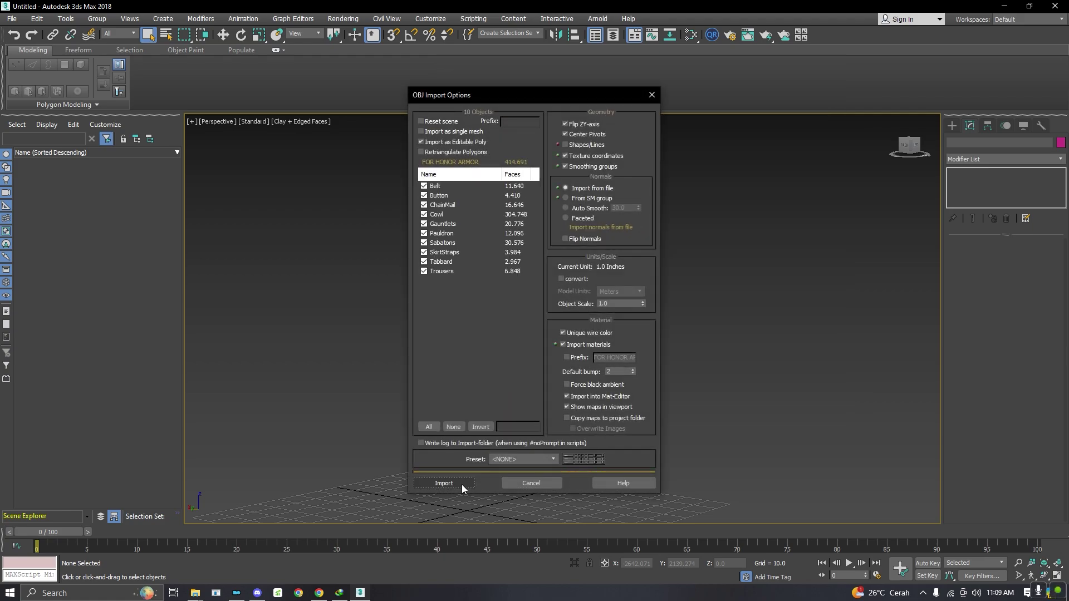
left_click(462, 483)
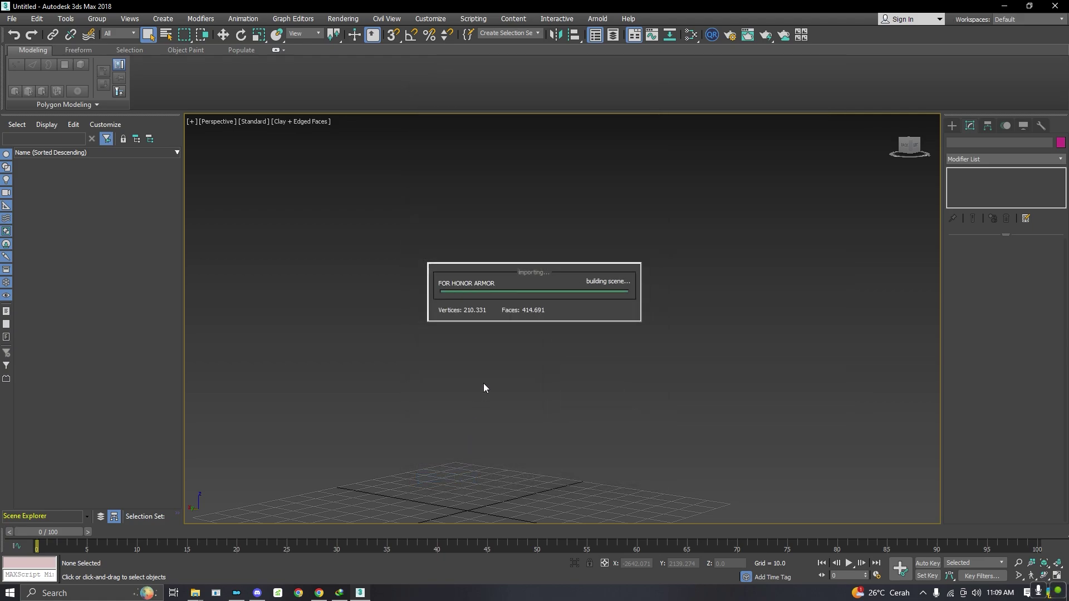
left_click(846, 202)
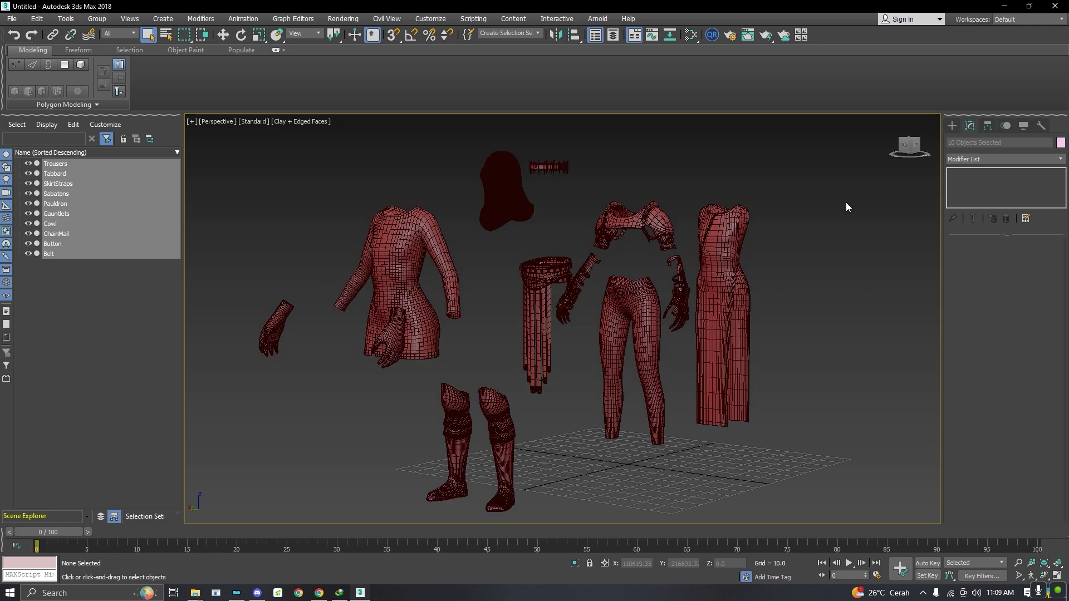
- Turn off edged faces for the Clay-shaded viewport and look over the spread-out armour pieces
left_click_drag(909, 145, 807, 249)
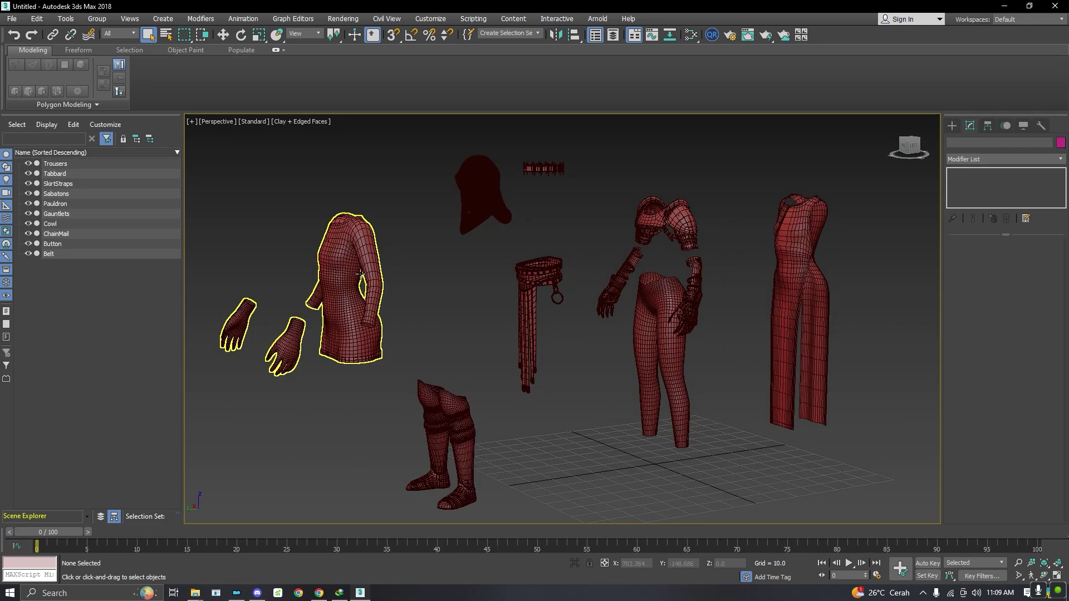
left_click(486, 220)
left_click(301, 121)
left_click(333, 246)
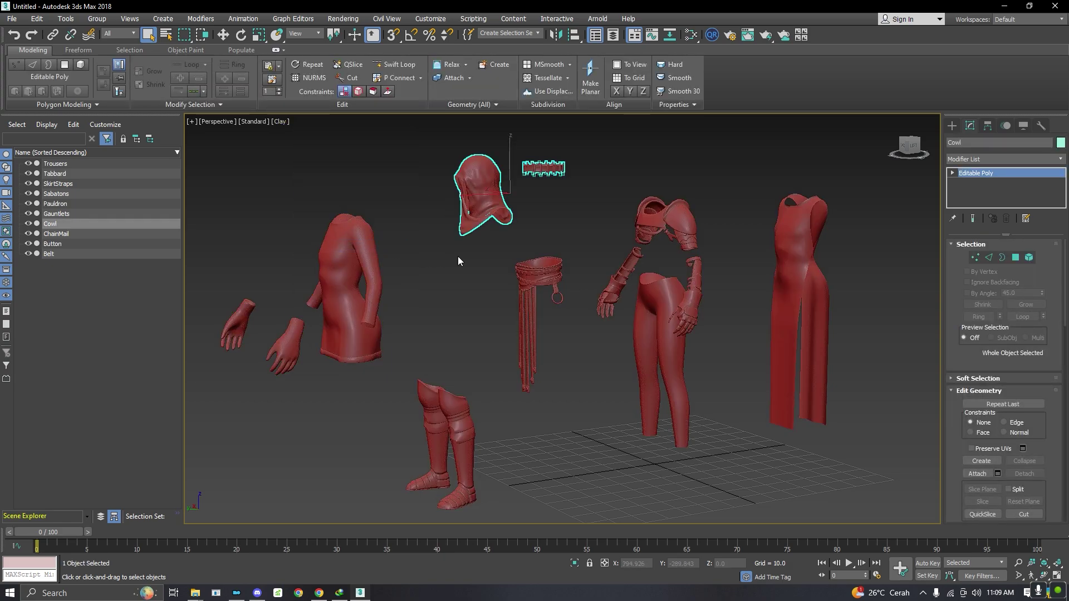
mouse_move(908, 146)
left_mouse_down()
mouse_move(932, 149)
mouse_move(912, 146)
left_mouse_up()
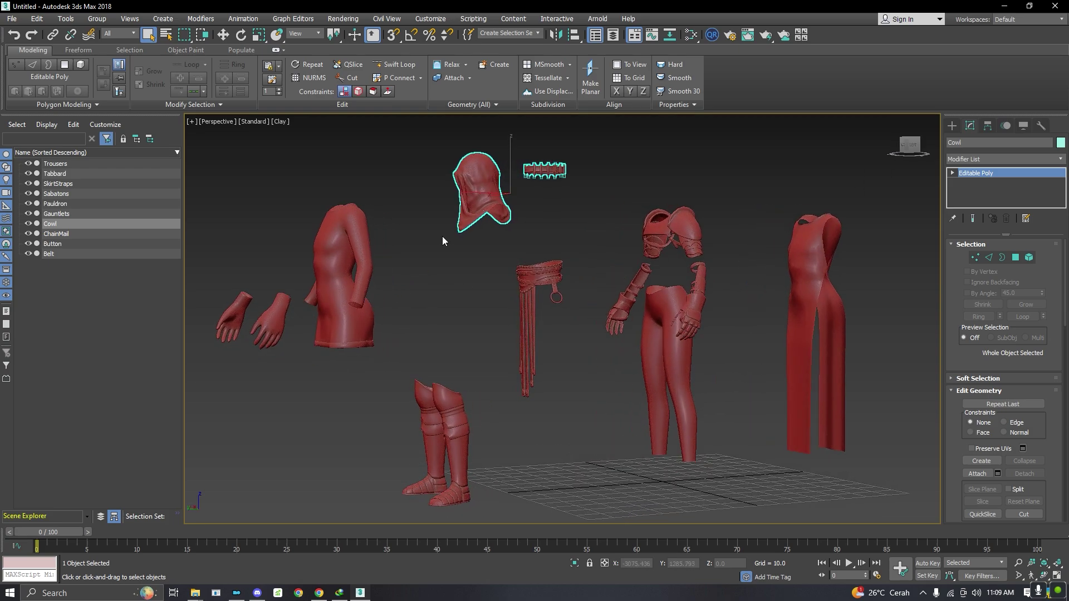
left_click(503, 272)
middle_click_drag(504, 271, 477, 266)
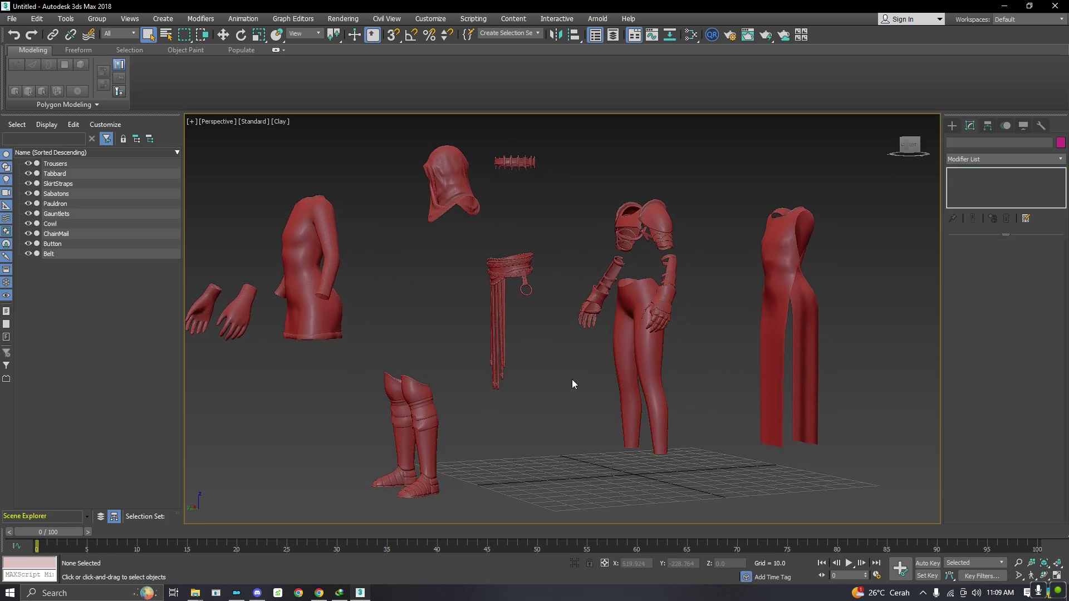
middle_click_drag(621, 366, 575, 356)
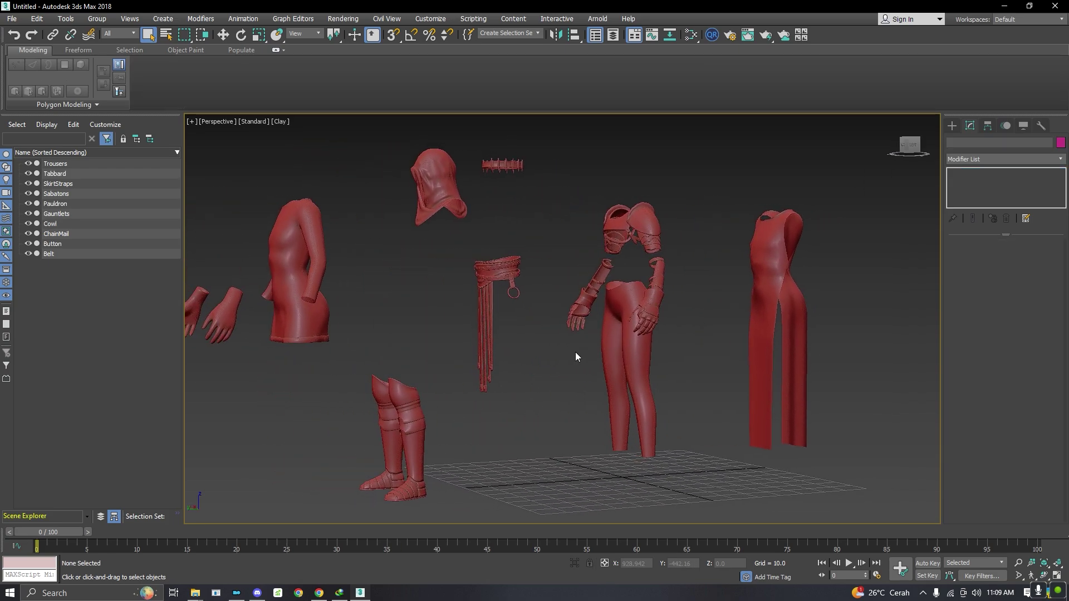
- Move the ChainMail along the Y axis to about -60 so it overlaps the Tabbard
left_click(303, 290)
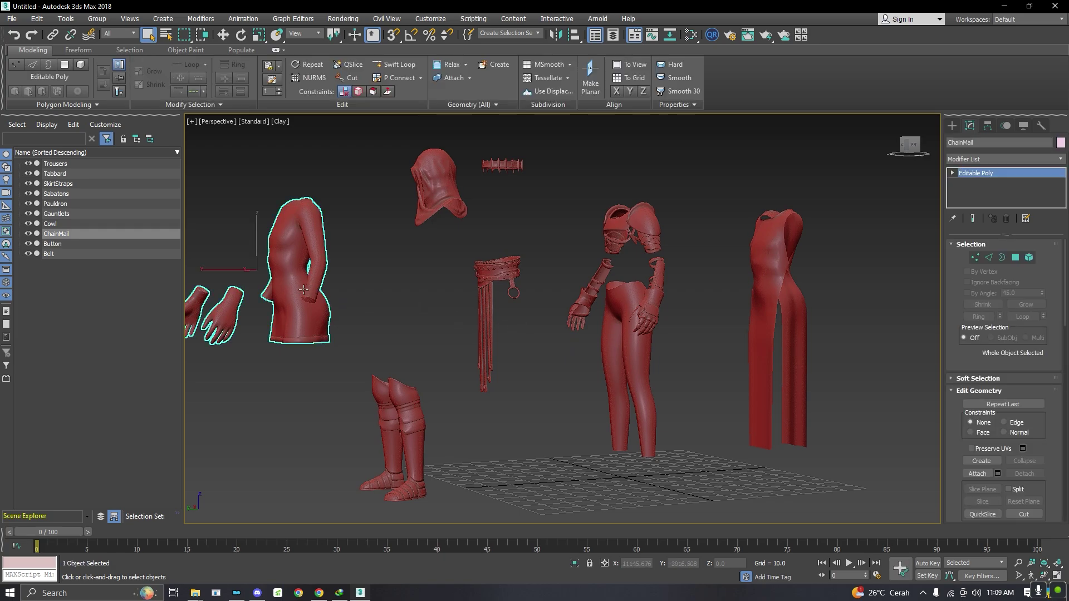
left_click(223, 36)
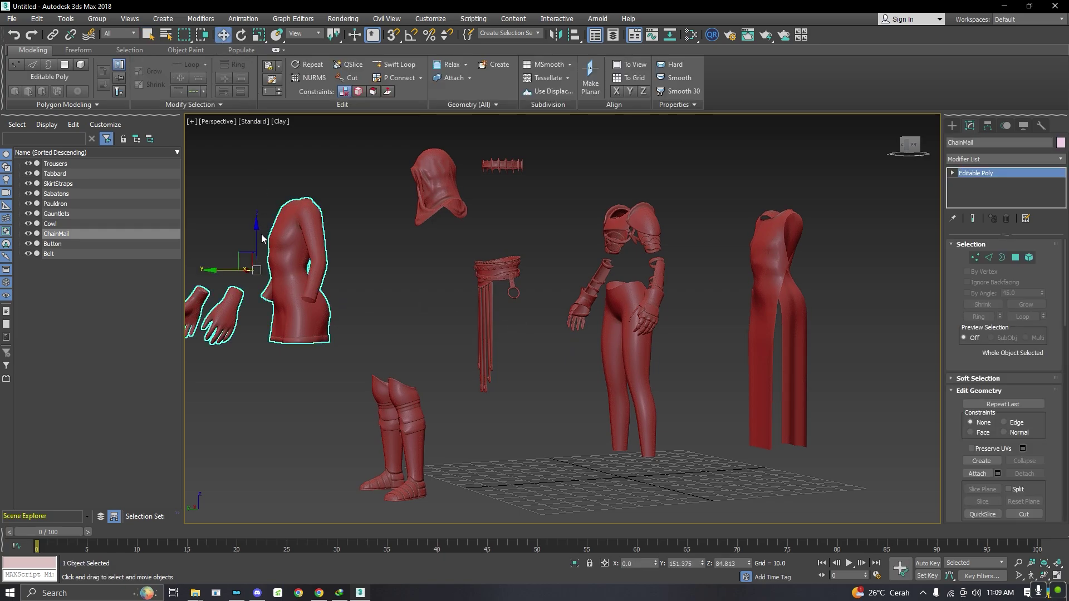
left_click_drag(228, 273, 722, 322)
scroll(724, 312, "up", 8)
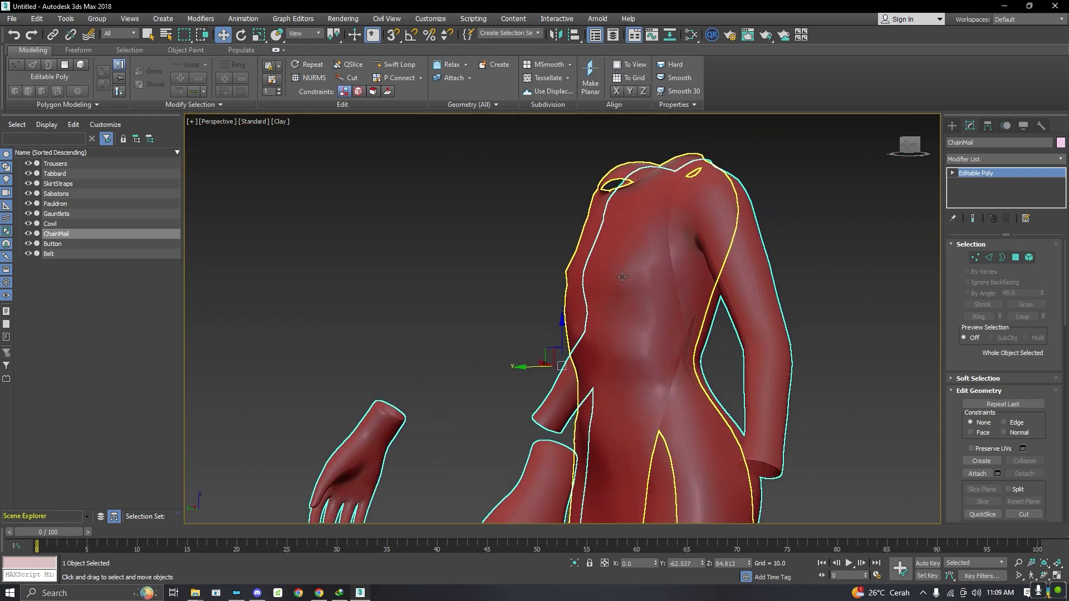
middle_click_drag(729, 200, 689, 220, "alt")
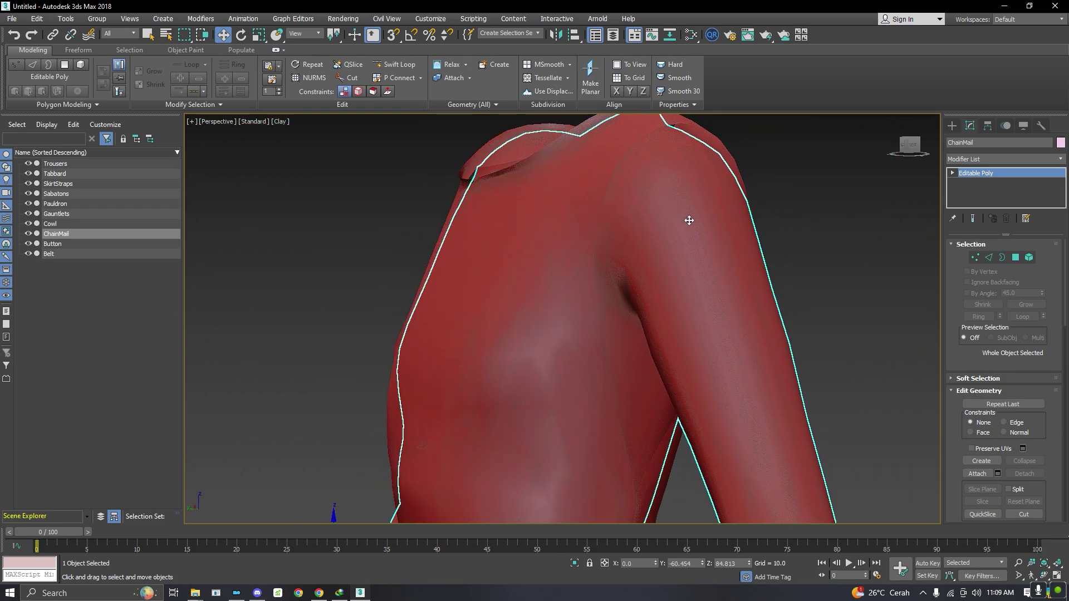
- Inspect the overlapping ChainMail and Tabbard in Default Shading and switch the viewport back to Clay
left_click(278, 122)
left_click(311, 134)
scroll(575, 252, "down", 10)
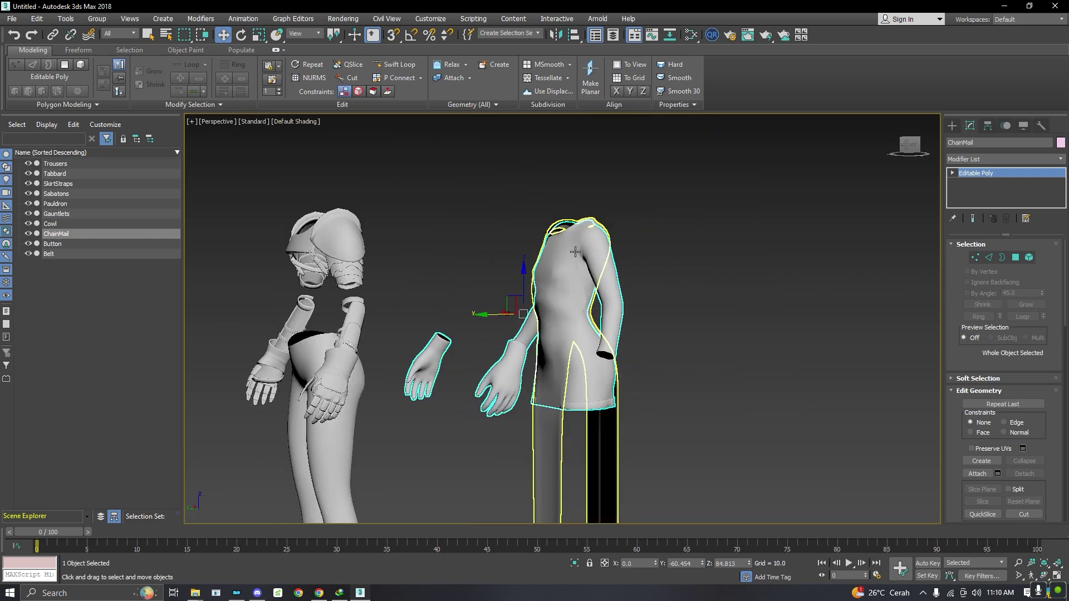
left_click(293, 121)
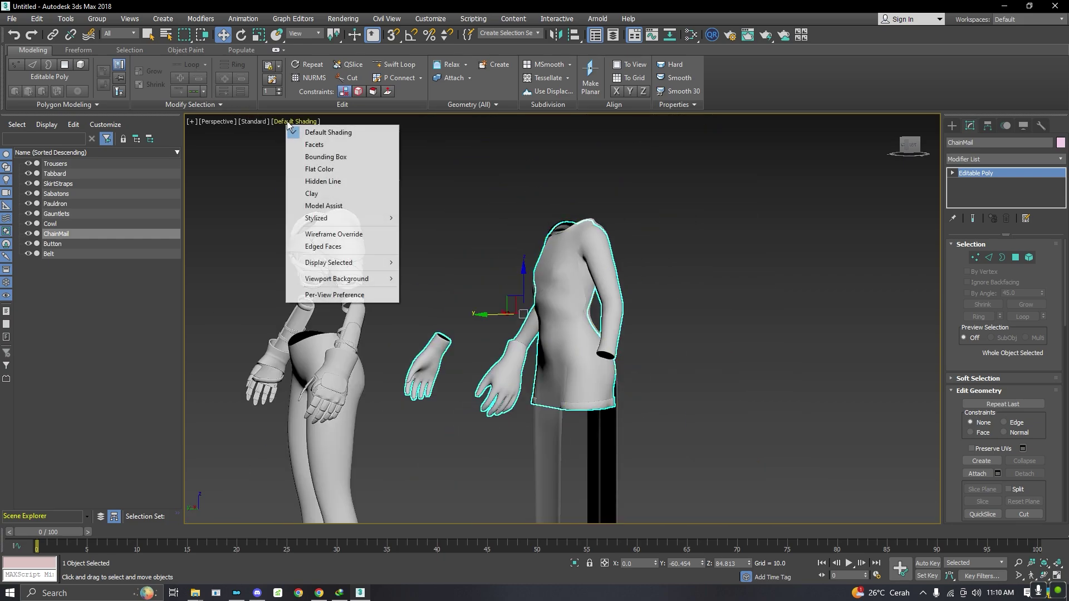
left_click(312, 193)
scroll(593, 262, "up", 5)
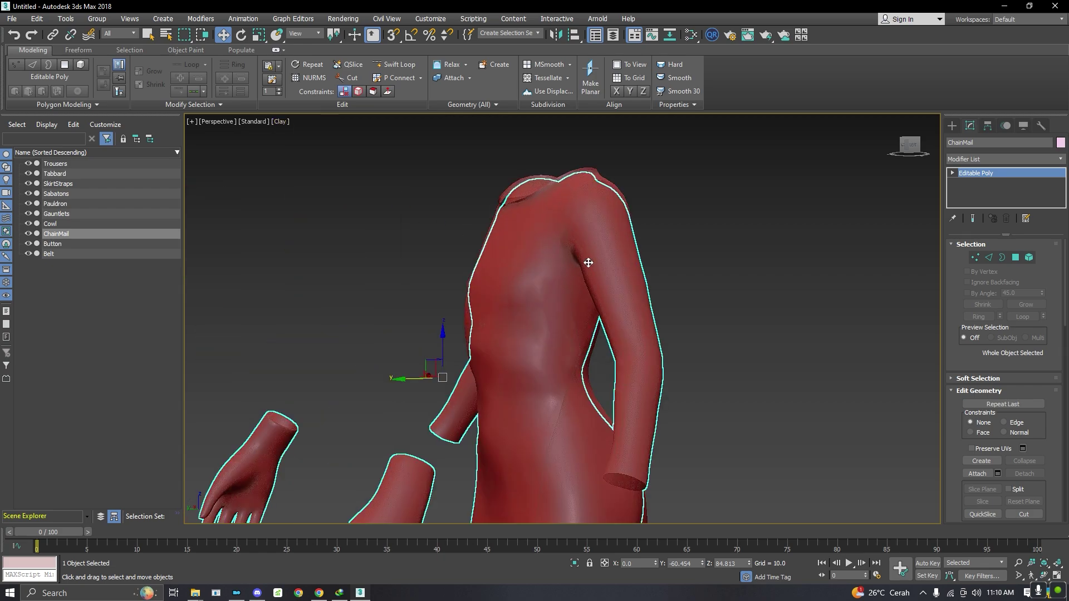
- Slide the ChainMail off the Tabbard along Y and back over it to examine where the two meshes intersect
mouse_move(901, 154)
left_mouse_down()
mouse_move(868, 167)
mouse_move(885, 159)
left_mouse_up()
scroll(683, 195, "down", 5)
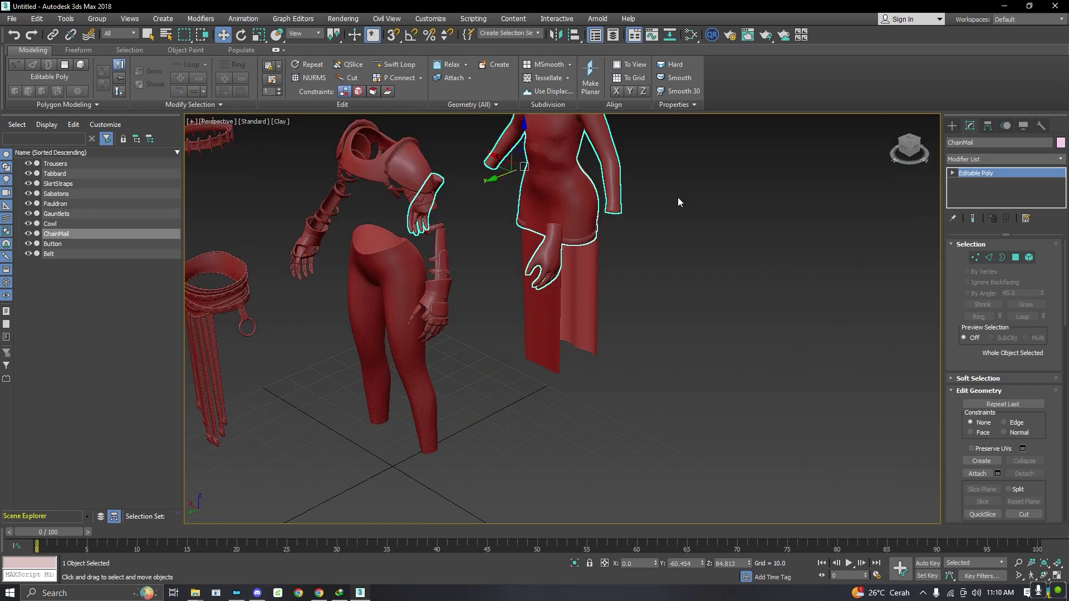
middle_click_drag(683, 195, 715, 316)
scroll(573, 300, "up", 7)
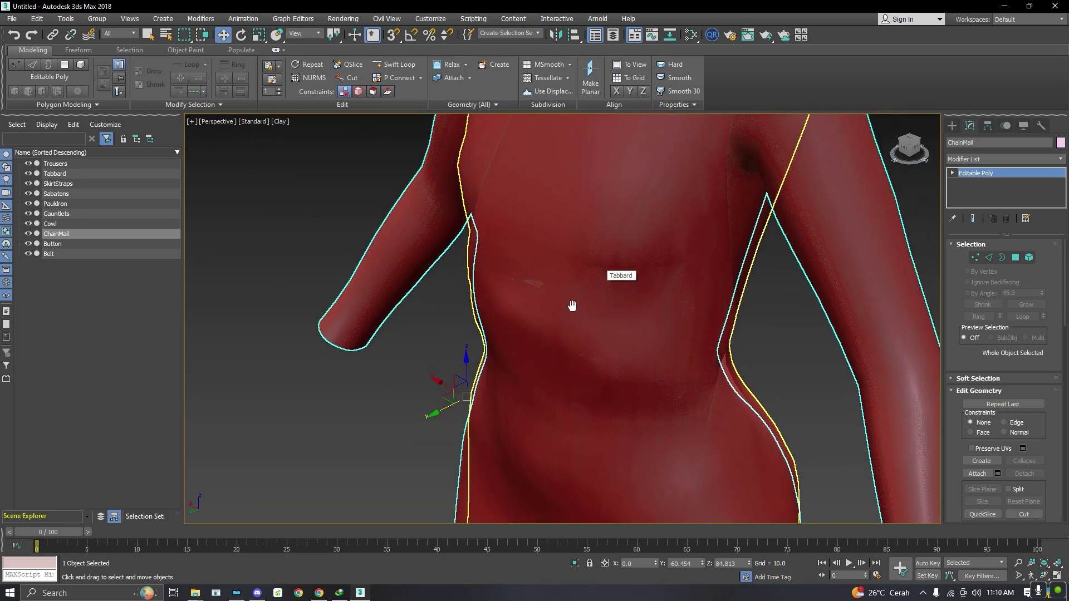
scroll(585, 295, "down", 2)
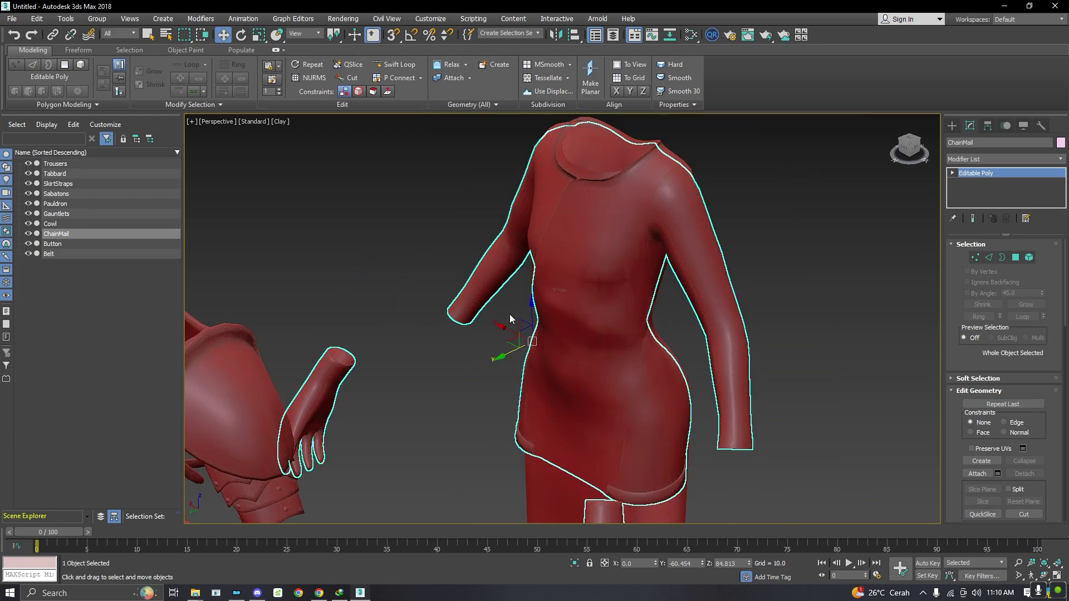
middle_click_drag(501, 358, 438, 360, "alt")
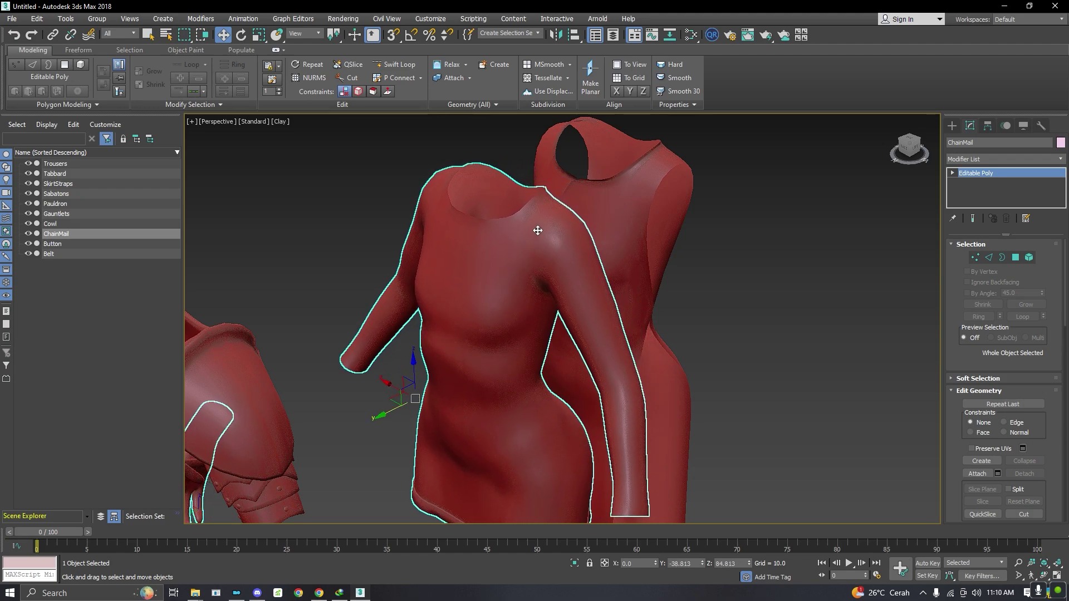
middle_click_drag(386, 416, 505, 379, "alt")
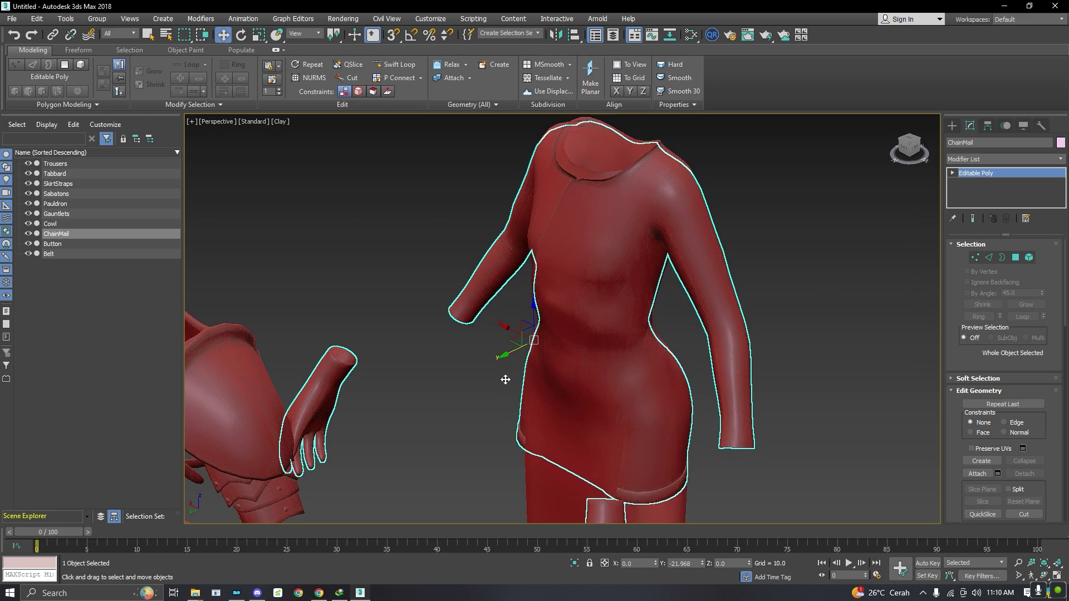
scroll(530, 238, "down", 3)
scroll(529, 238, "up", 1)
scroll(669, 214, "down", 3)
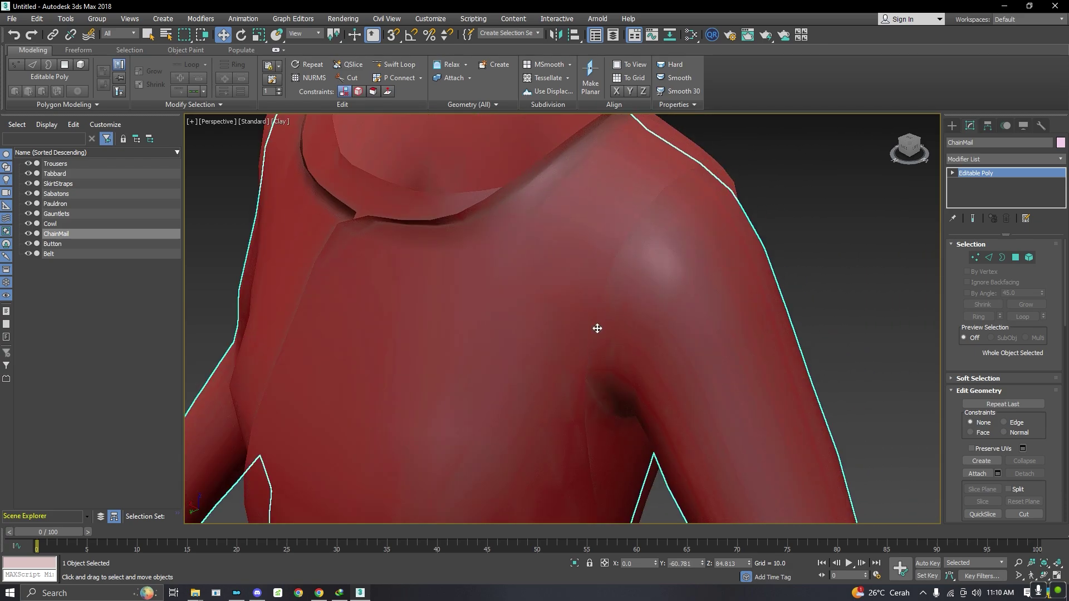
scroll(592, 424, "down", 8)
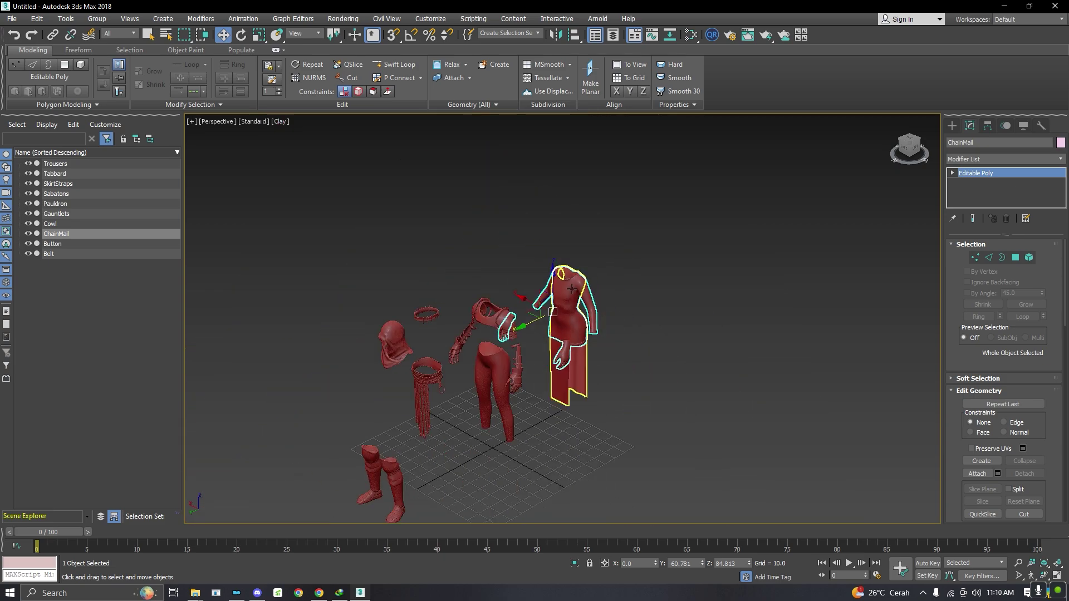
- Move the ChainMail back along the Y axis to its separate place beyond the cowl and boots, and deselect it
left_click_drag(543, 285, 279, 406)
mouse_move(909, 148)
left_mouse_down()
mouse_move(871, 149)
mouse_move(912, 149)
left_mouse_up()
middle_click_drag(594, 187, 618, 191, "alt")
left_click(618, 191)
left_click(597, 345)
left_click(625, 310)
middle_click_drag(626, 310, 668, 312, "alt")
left_click(10, 592)
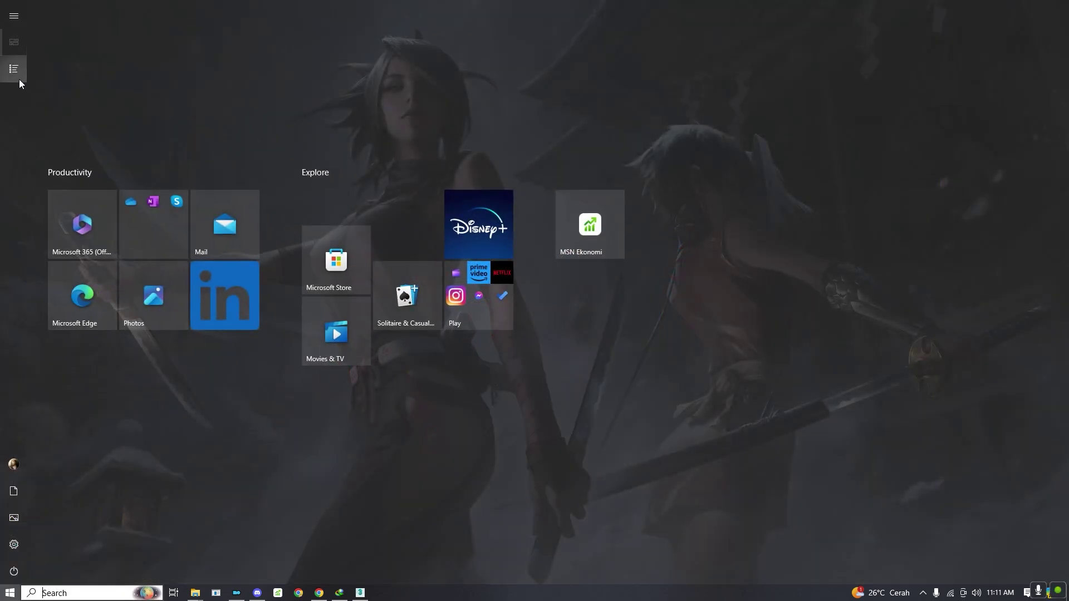
left_click(360, 593)
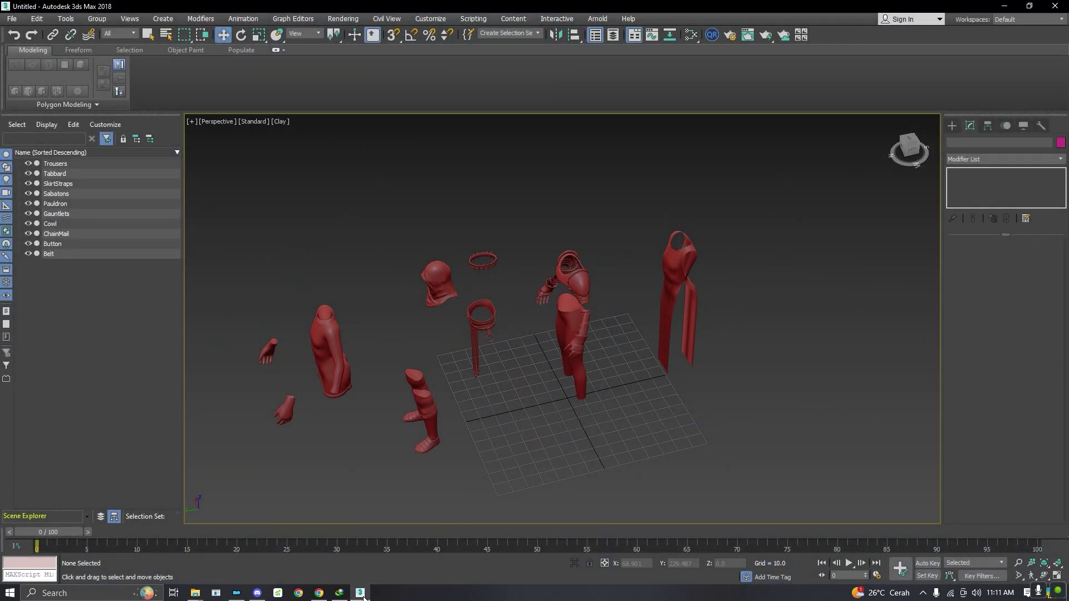
left_click(55, 164)
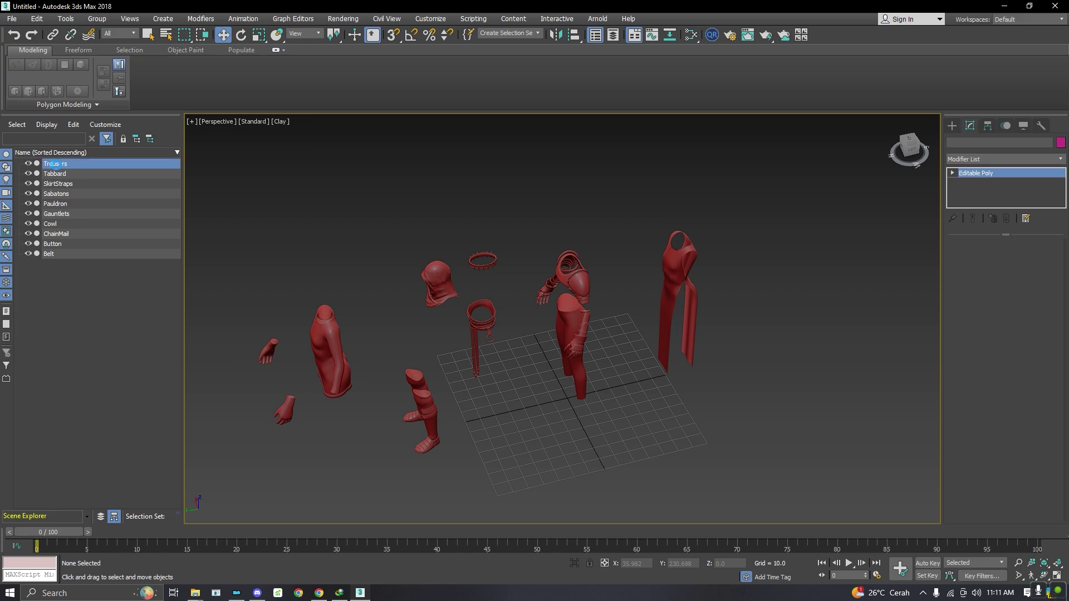
left_click(51, 253, "shift")
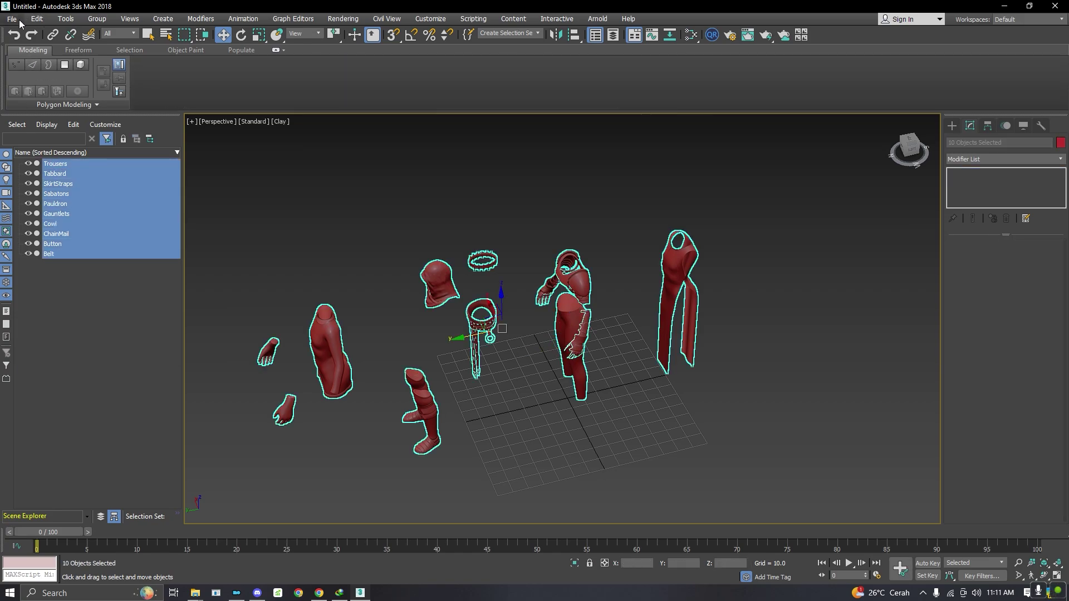
left_click(12, 18)
mouse_move(61, 185)
left_click(162, 204)
left_click(614, 412)
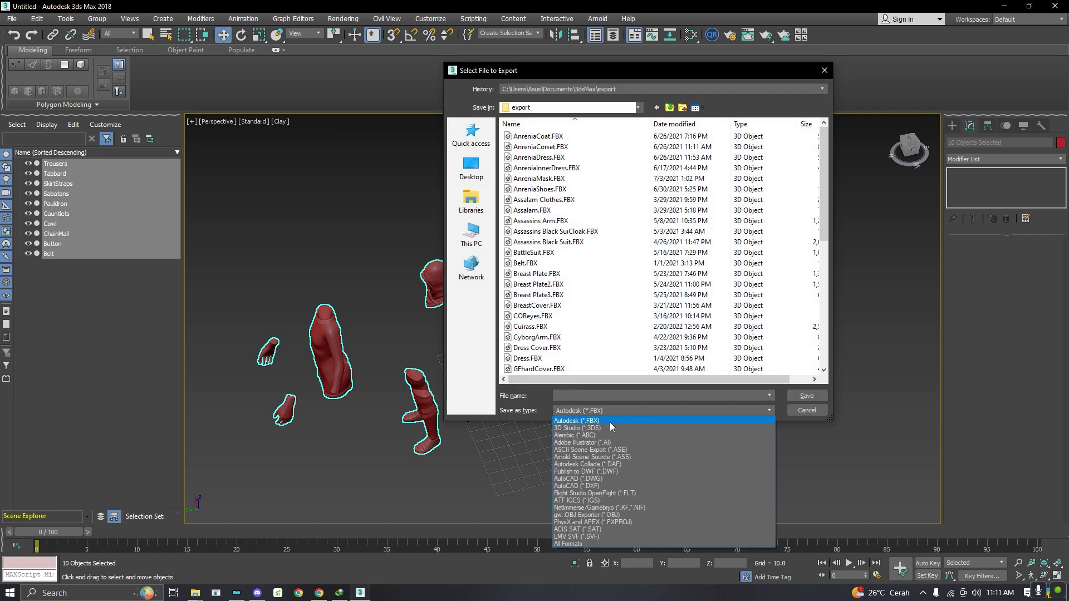
left_click(595, 515)
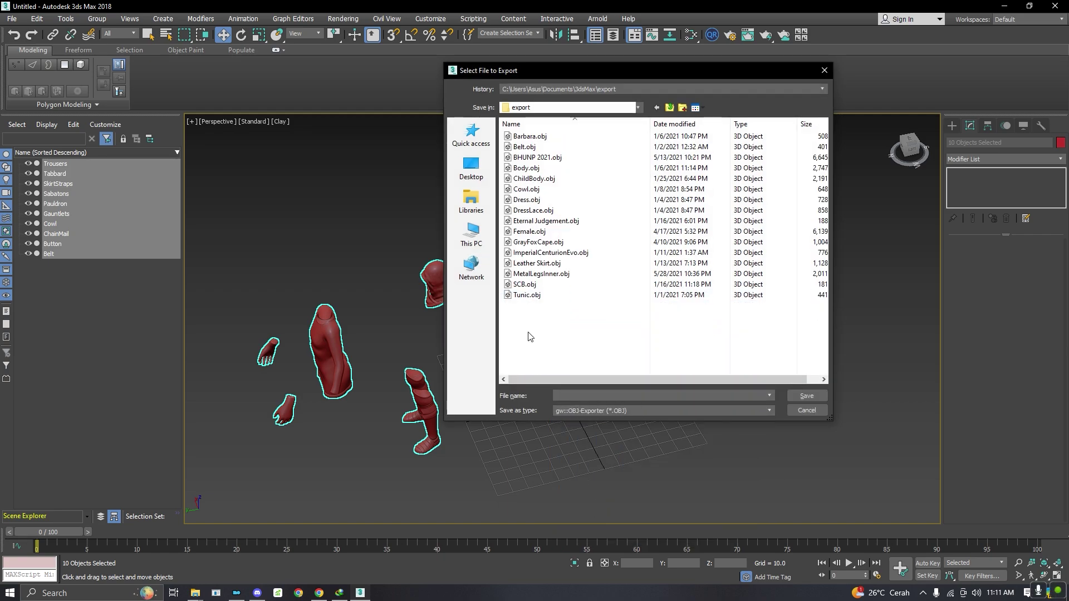
left_click(457, 144)
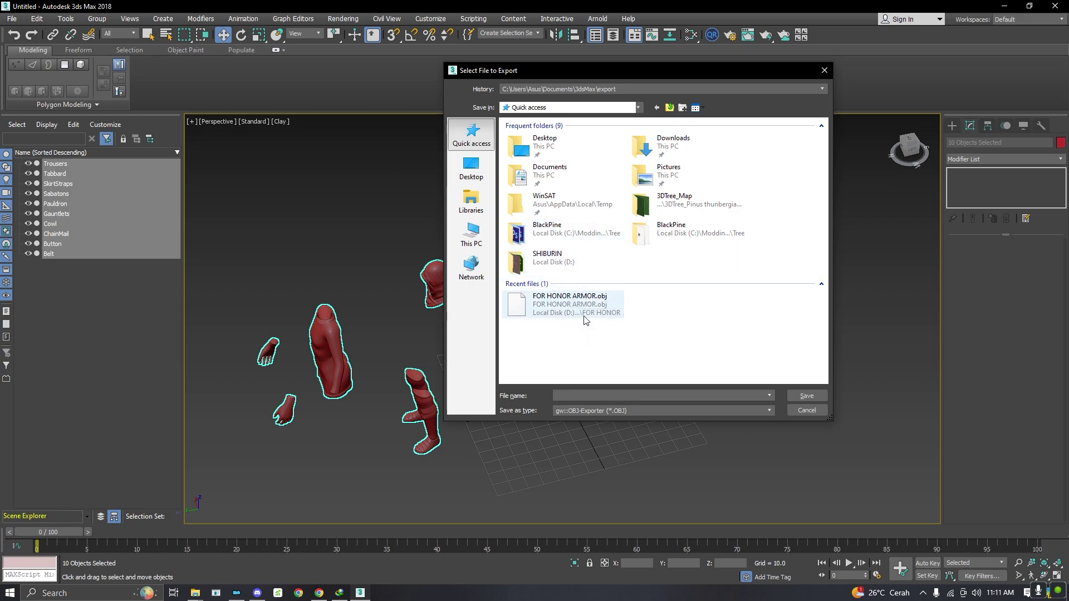
left_click(807, 410)
- Launch Adobe Substance 3D Painter
left_click(9, 593)
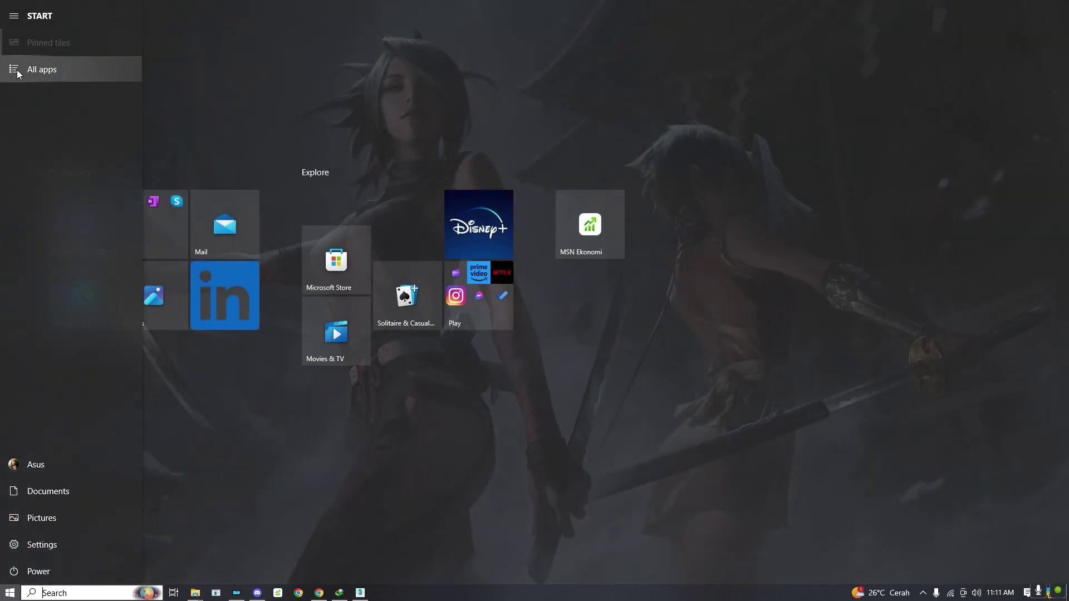
left_click(14, 68)
left_click(683, 269)
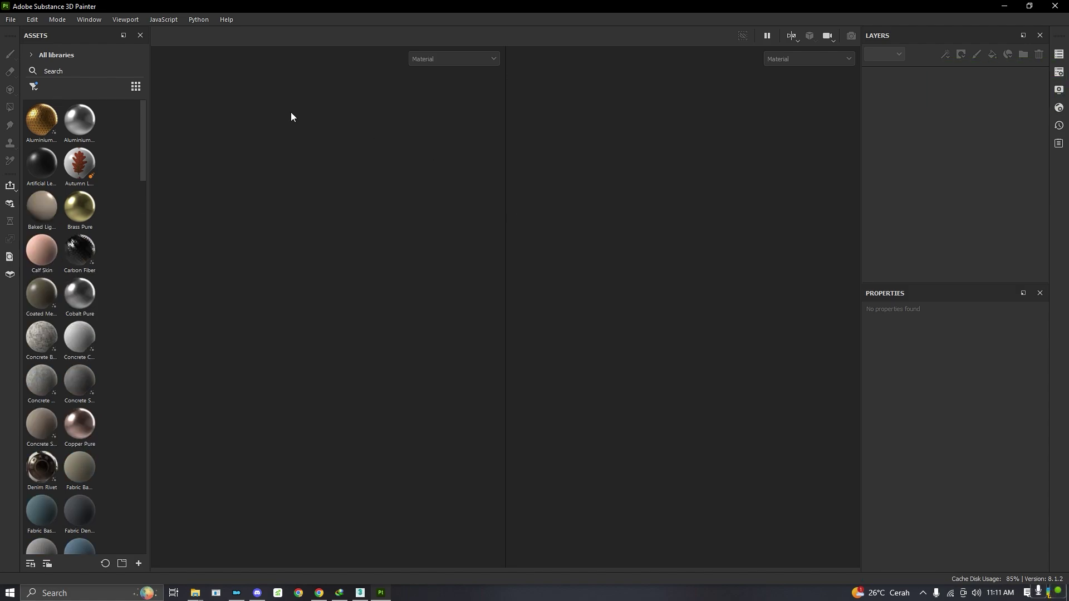
- Search the asset library for "stitch", look over the stitch materials and clear the search
left_click(53, 74)
type("stitch")
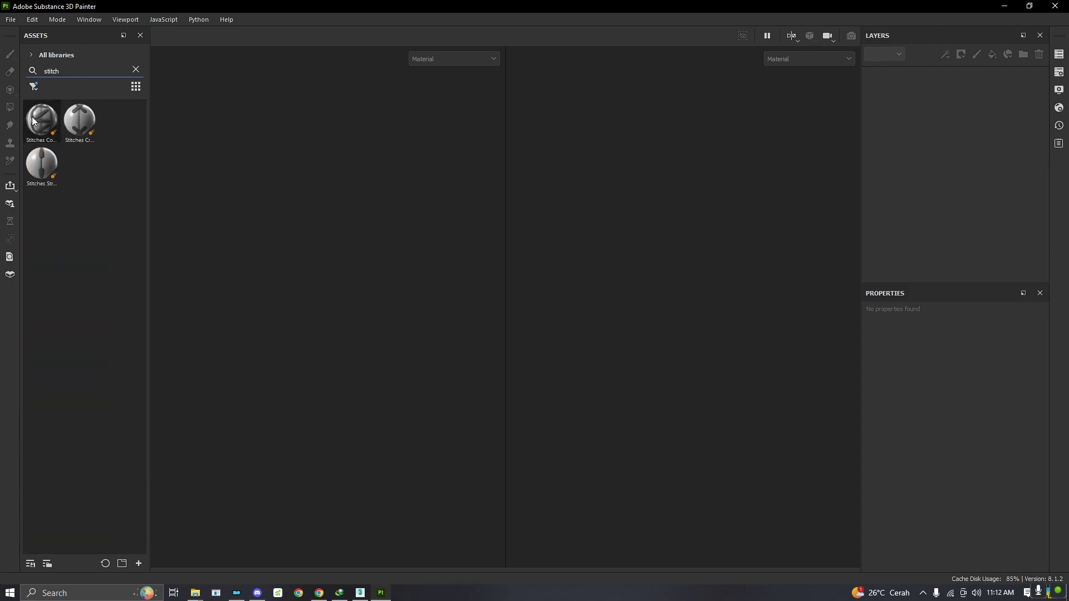
mouse_move(32, 120)
left_click(136, 69)
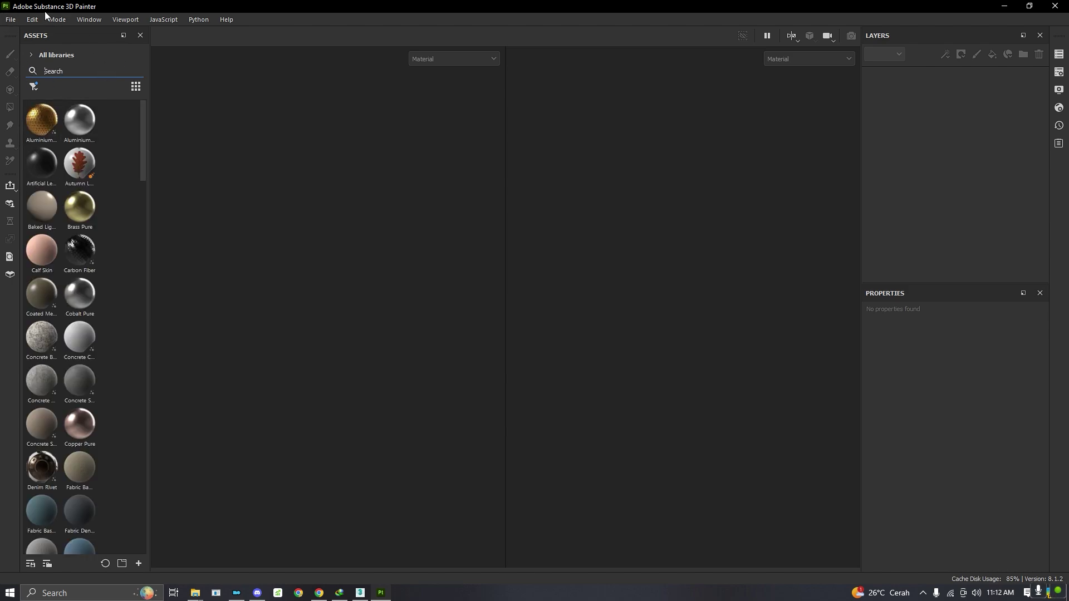
- Open the recent project ForHonorArmor.spp from the SOMOutfits/FOR HONOR folder
left_click(12, 20)
mouse_move(62, 55)
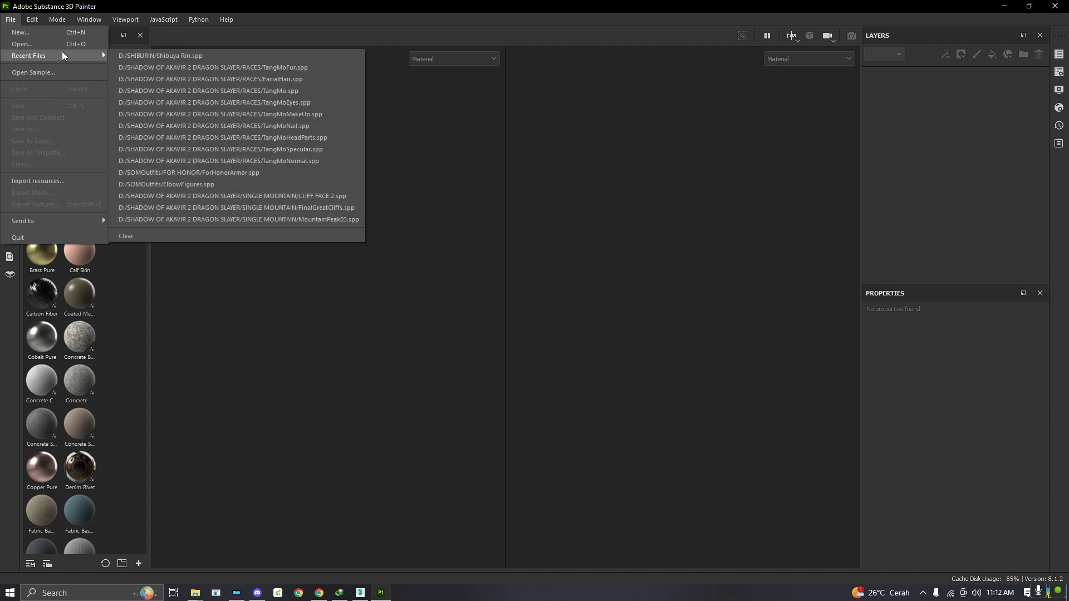
left_click(289, 172)
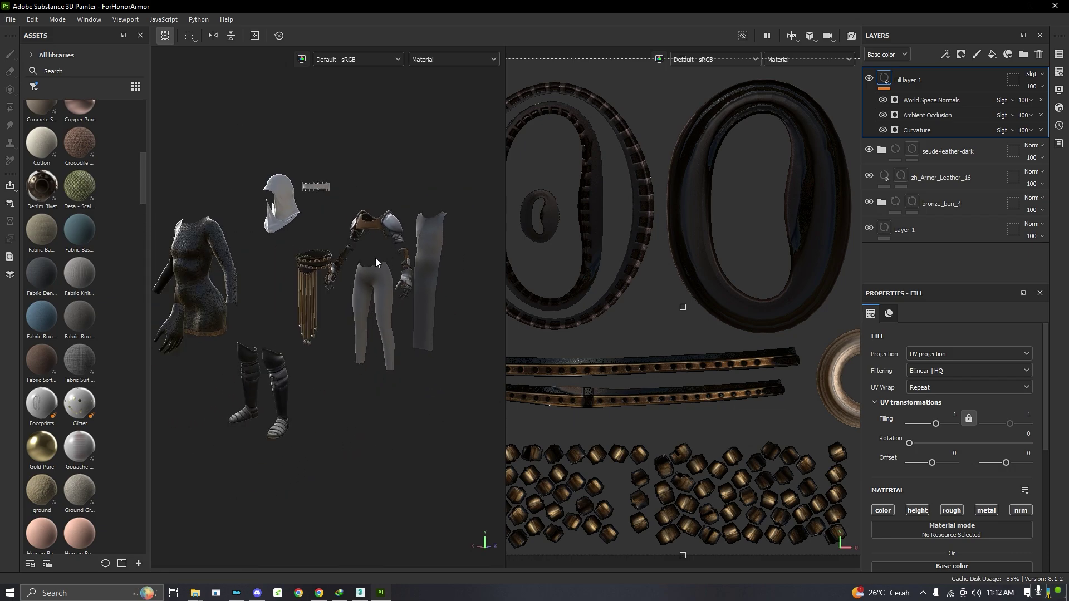
- Examine the textured armour pieces from several angles, including the pauldrons, gauntlets, trousers, belt, chainmail and boots
left_click_drag(372, 272, 432, 278, "alt")
left_click_drag(417, 314, 311, 299, "alt")
scroll(298, 276, "up", 3)
scroll(312, 299, "down", 3)
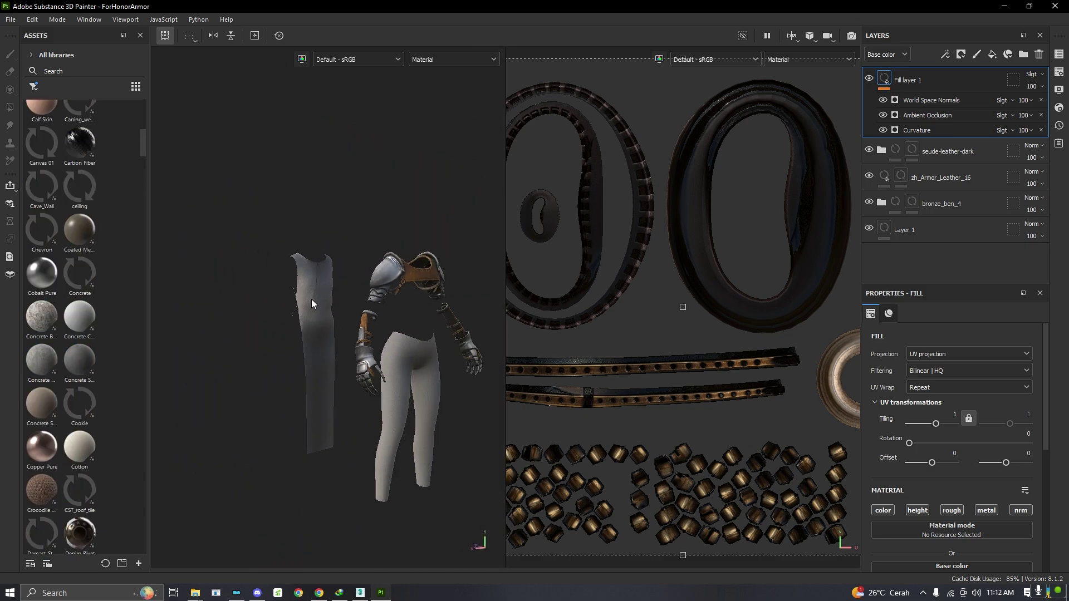
middle_click_drag(312, 299, 292, 294, "alt")
scroll(318, 272, "up", 5)
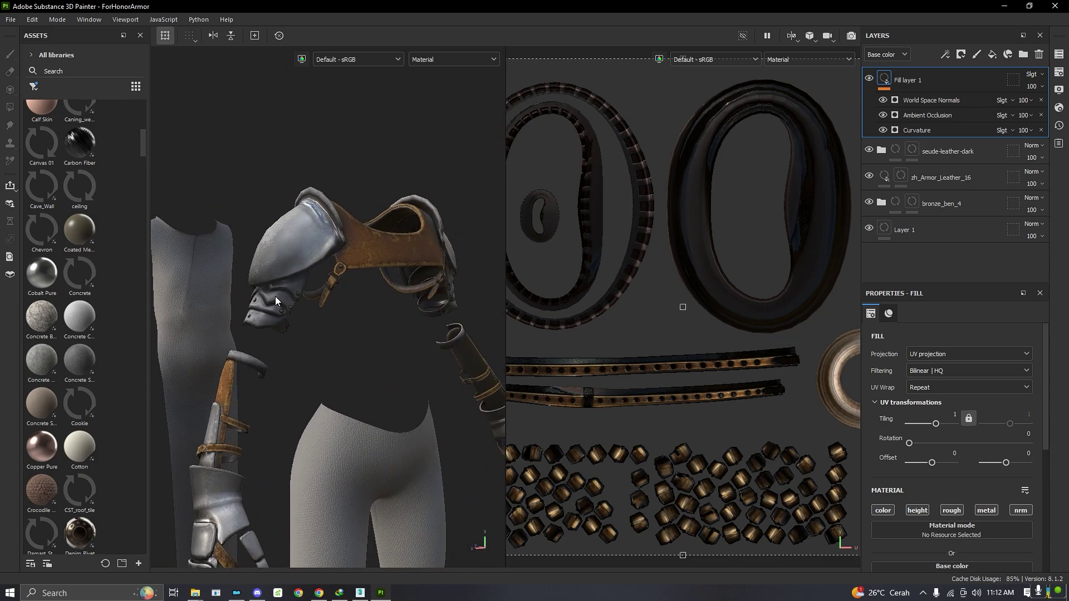
scroll(335, 270, "down", 8)
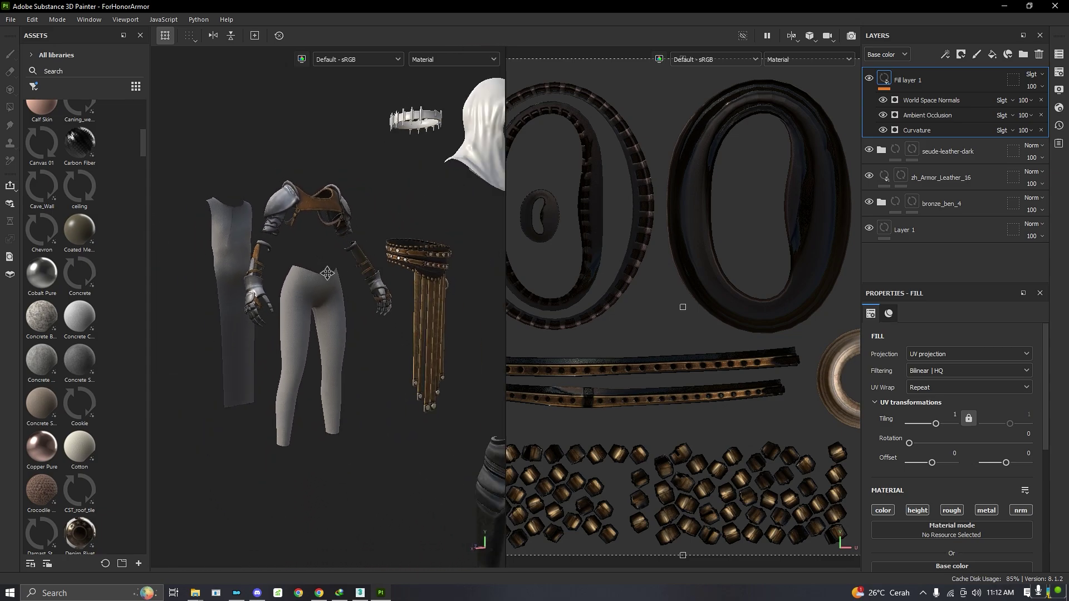
scroll(283, 211, "down", 4)
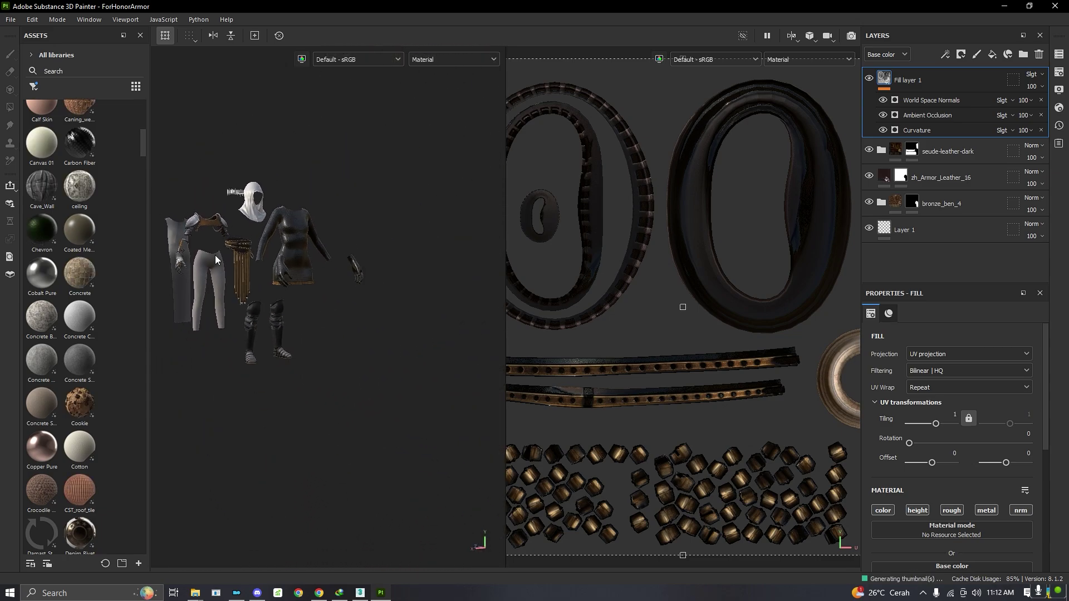
left_click_drag(265, 278, 258, 284, "alt")
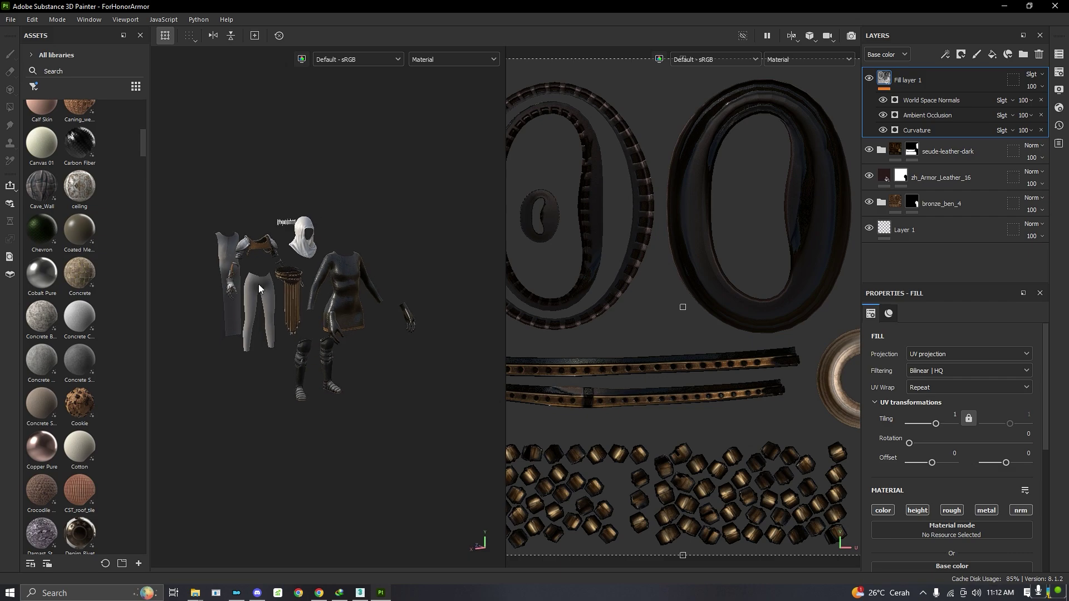
left_click(10, 19)
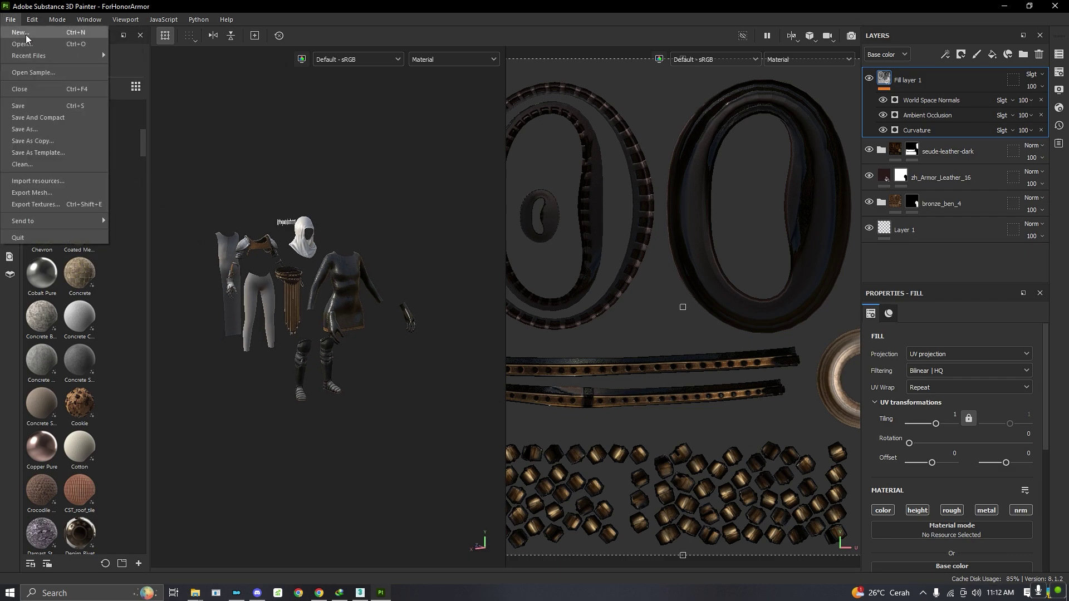
left_click(26, 35)
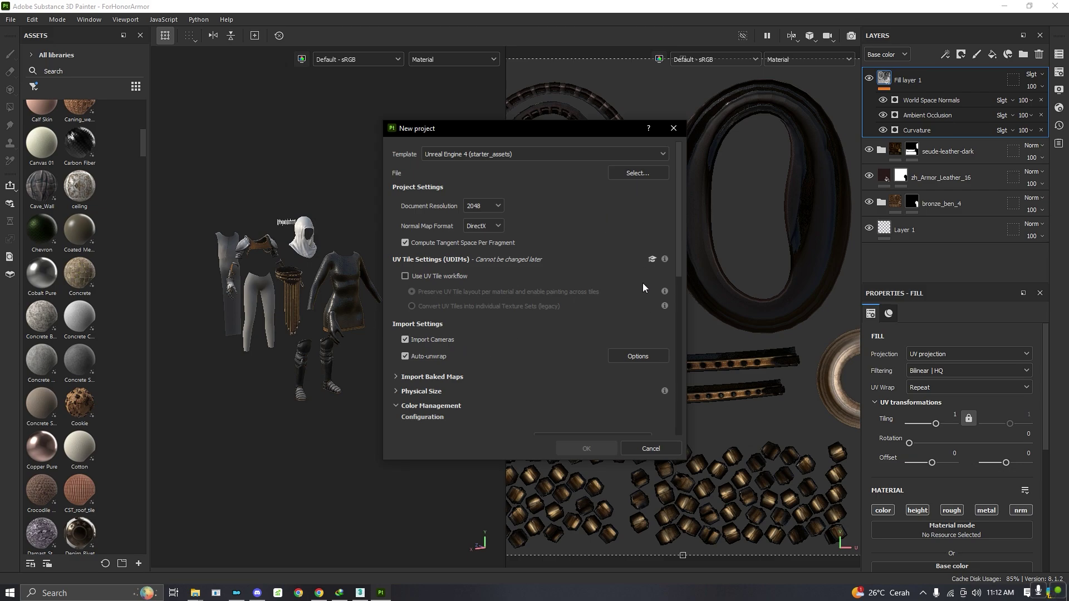
left_click(661, 450)
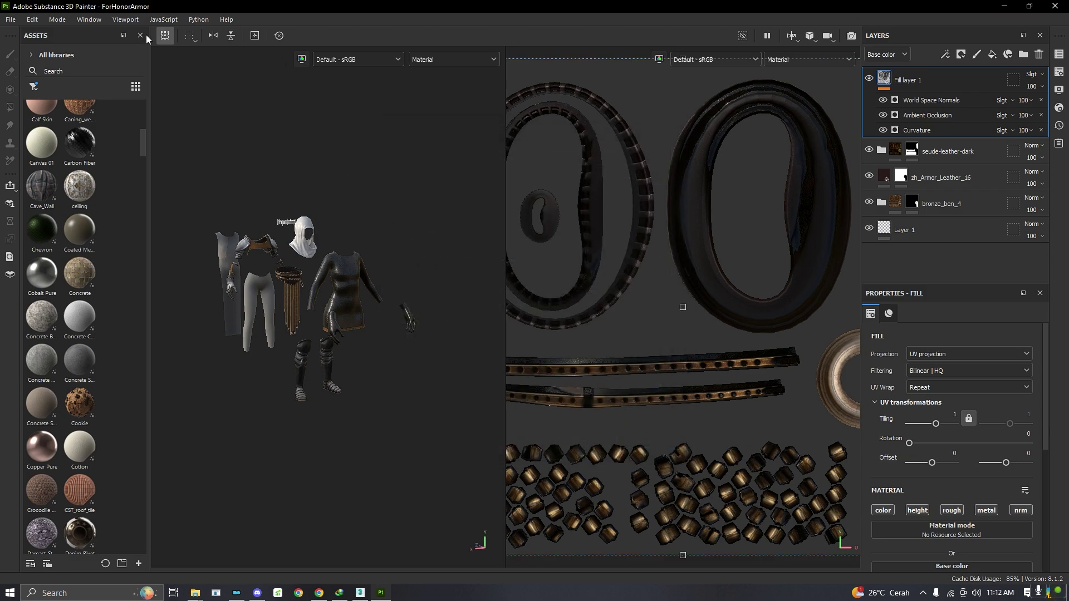
- Start a new project and review the template choices, keeping Unreal Engine 4 (starter_assets)
left_click(9, 20)
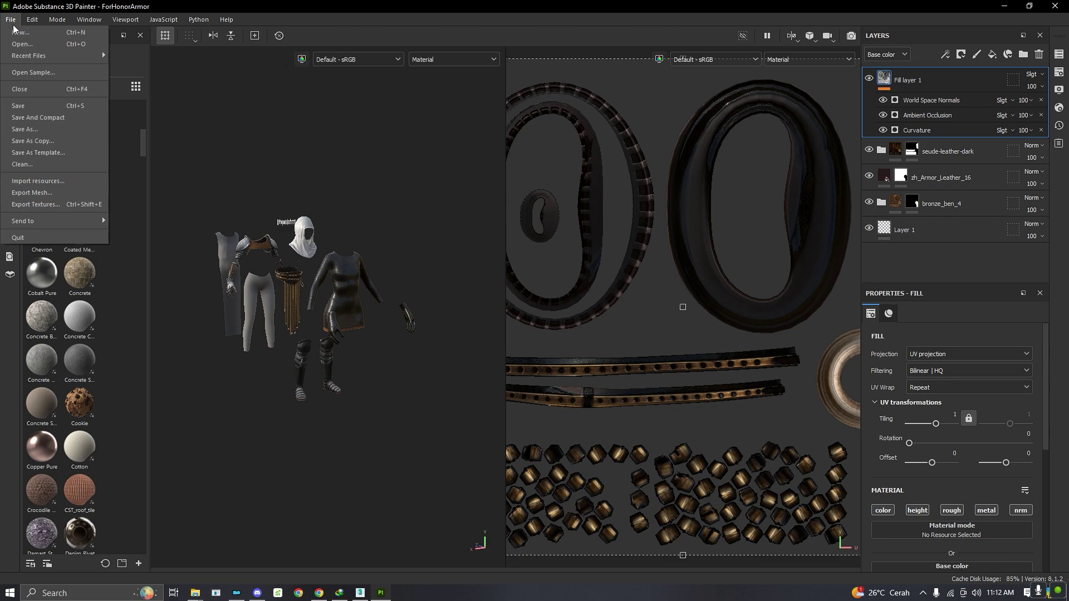
left_click(42, 32)
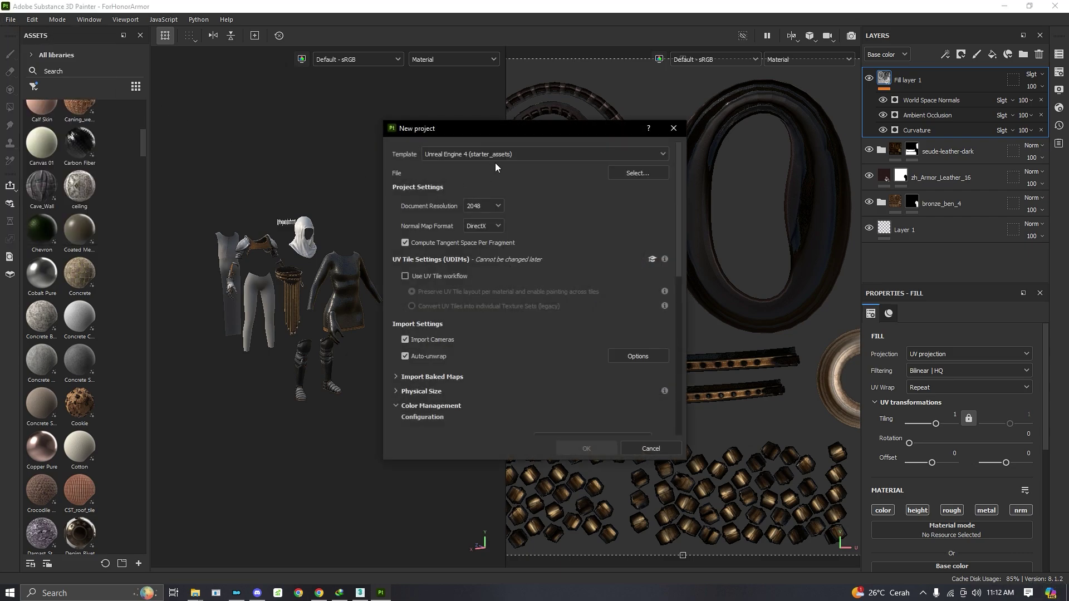
left_click(452, 158)
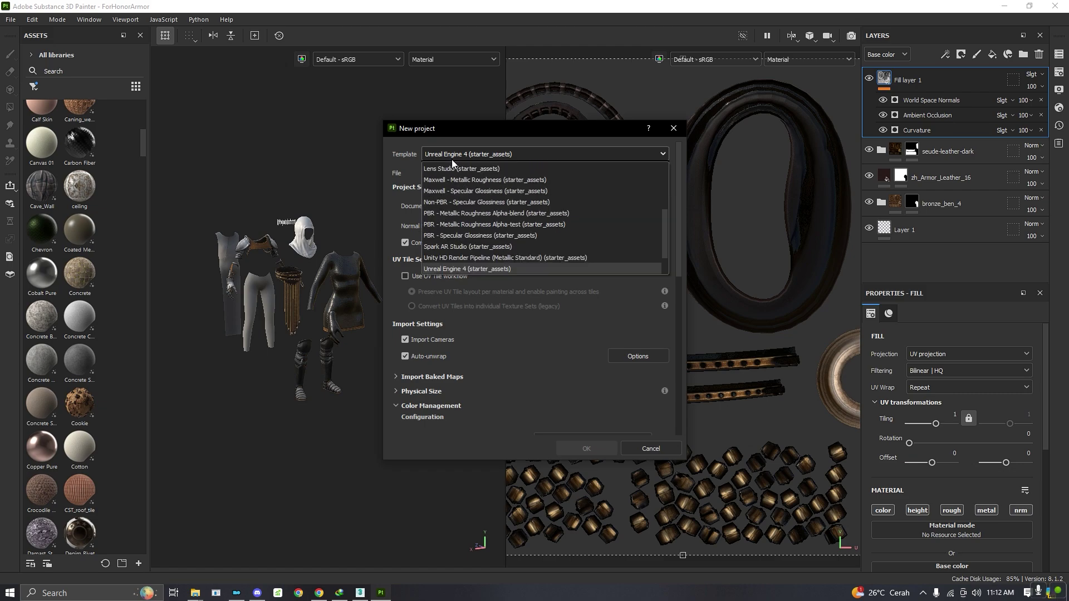
left_click(452, 159)
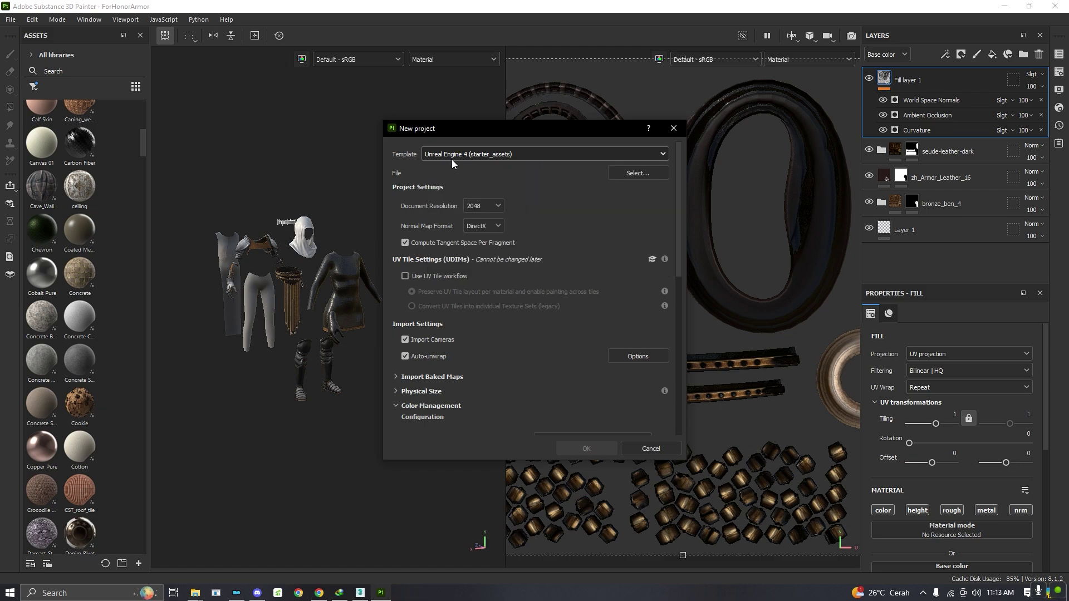
left_click(439, 158)
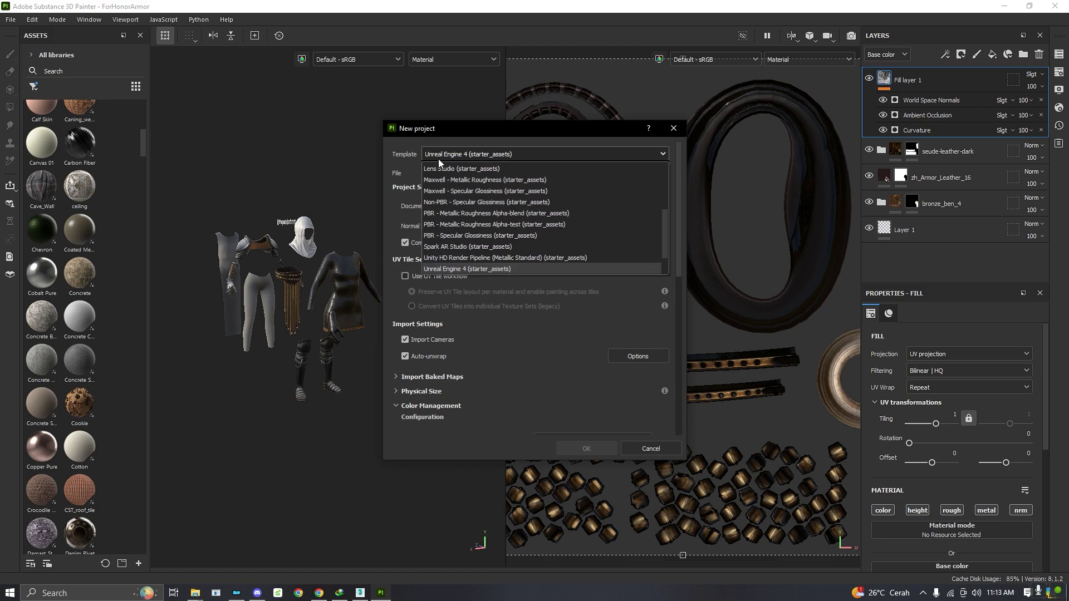
left_click(438, 159)
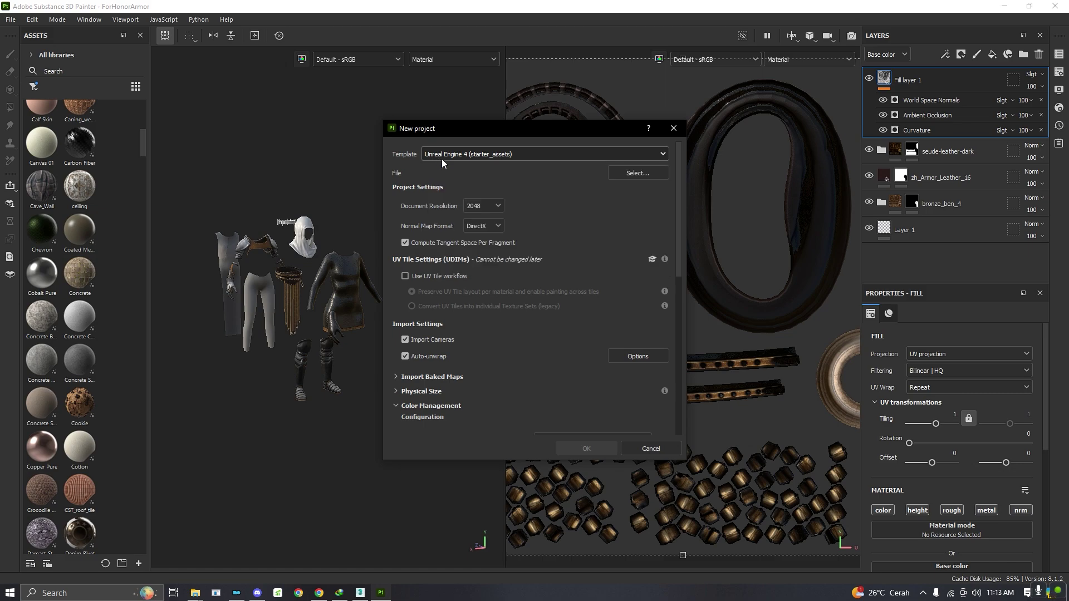
- Choose FOR HONOR ARMOR.obj from the SOMOutfits/FOR HONOR folder on drive D as the new project's mesh
left_click(632, 173)
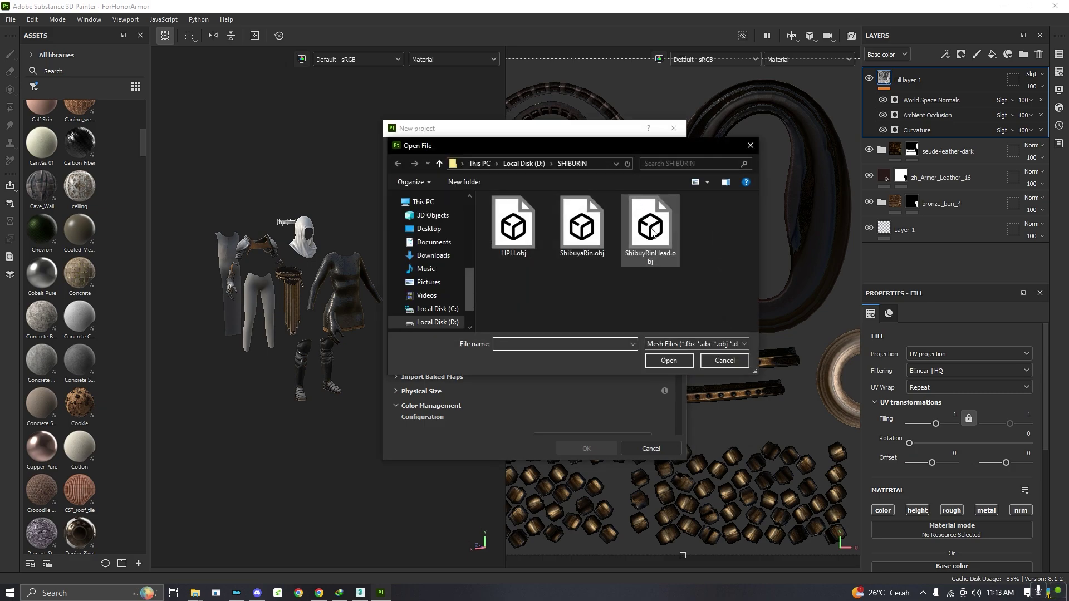
left_click(528, 165)
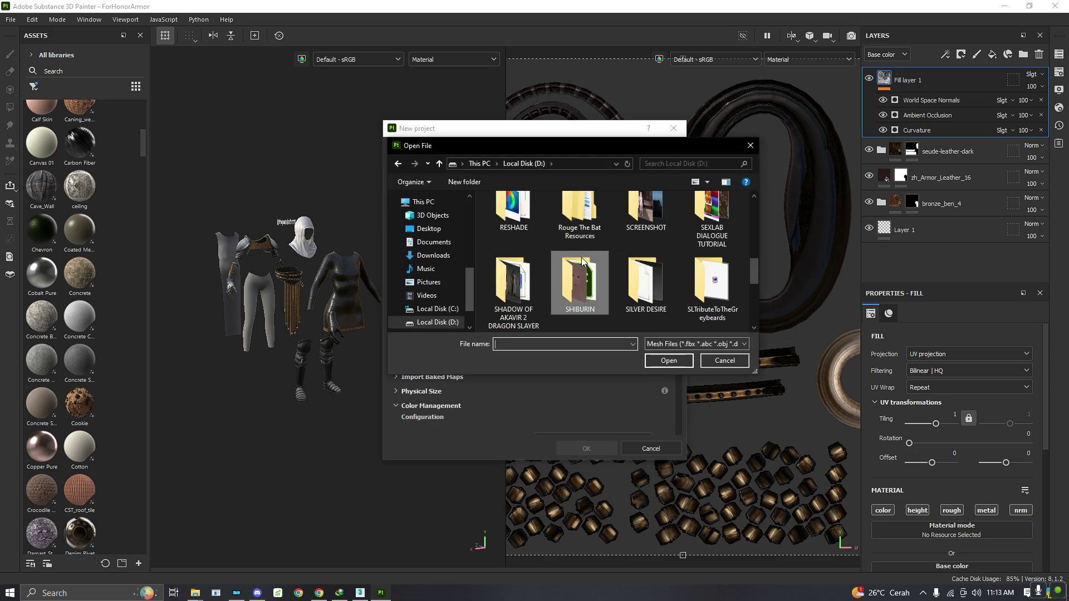
scroll(656, 302, "down", 1)
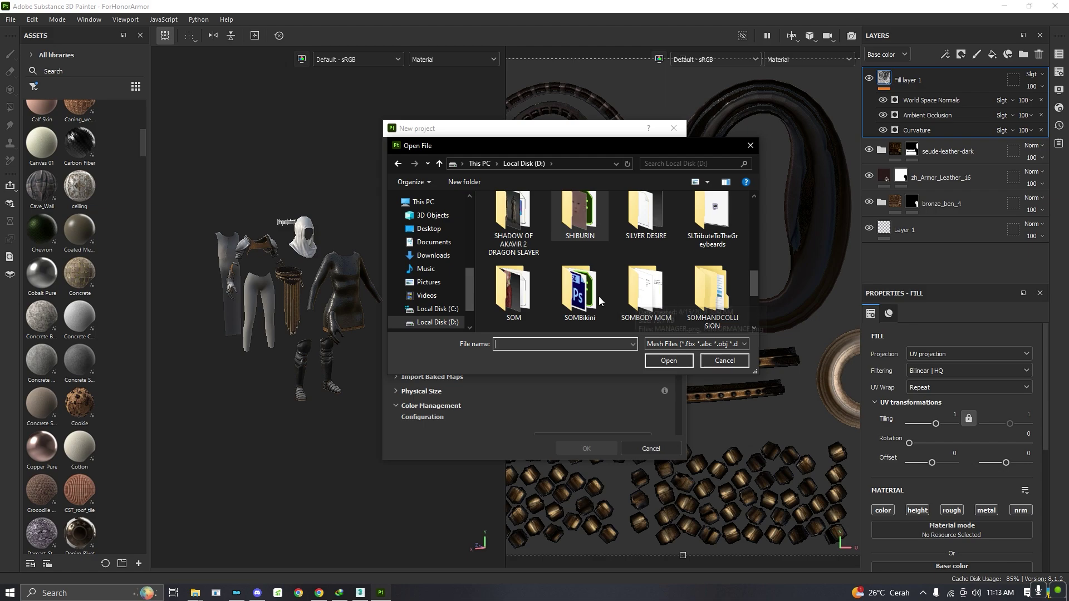
scroll(591, 283, "down", 1)
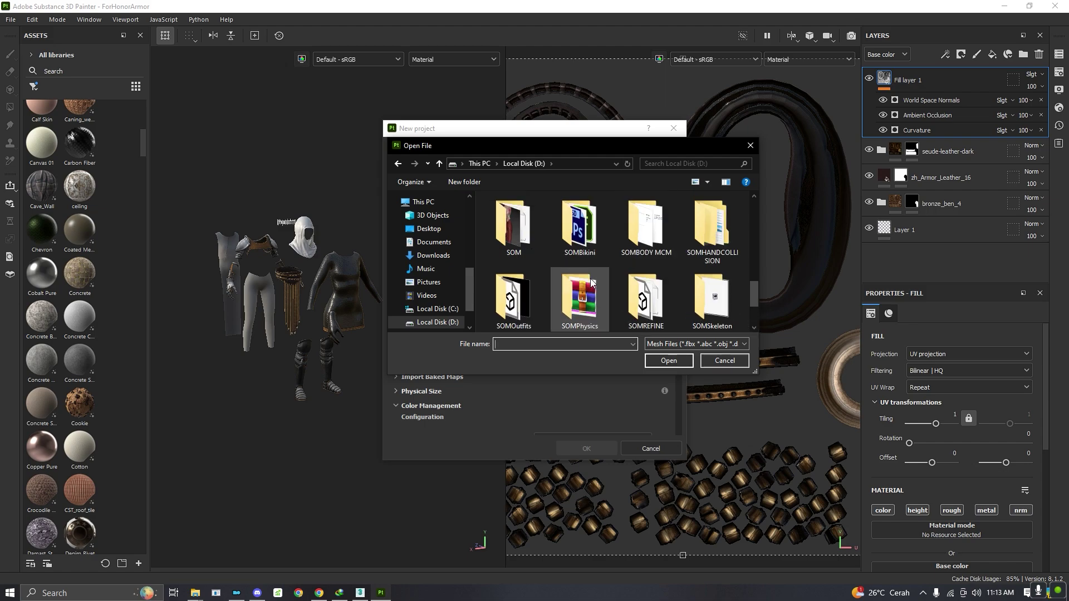
double_click(499, 295)
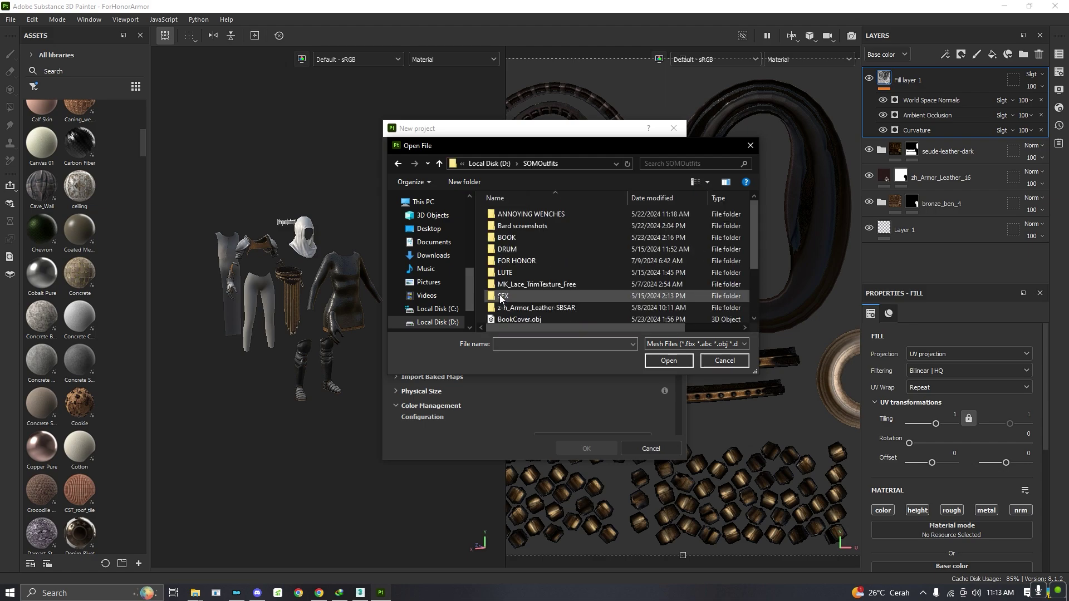
double_click(524, 262)
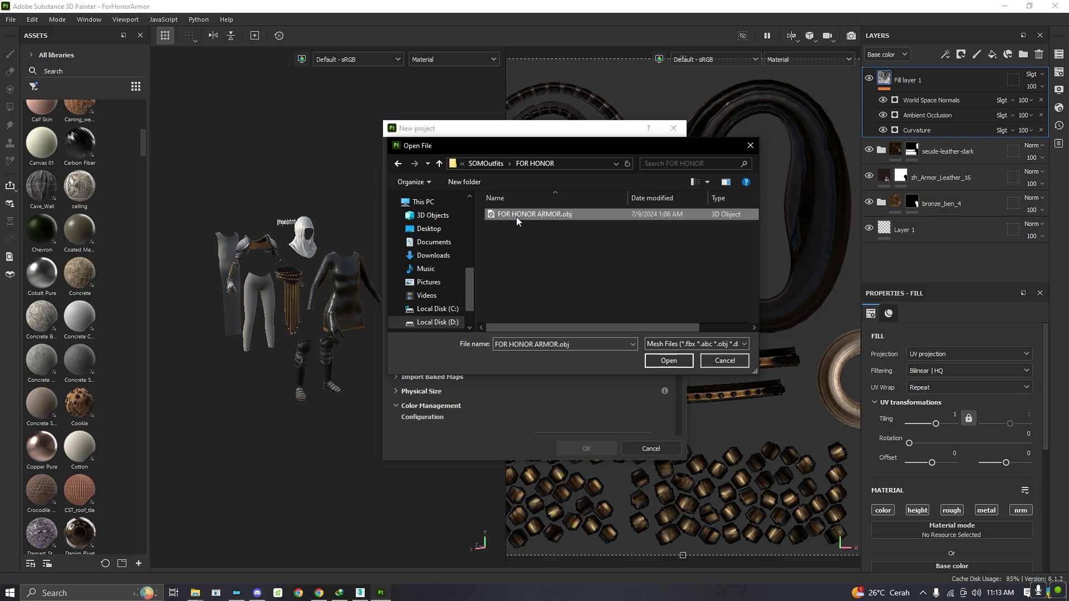
double_click(516, 215)
- Create the project with 2048 document resolution and DirectX normal format, discarding the changes to the open ForHonorArmor project
scroll(550, 285, "down", 4)
scroll(553, 283, "up", 4)
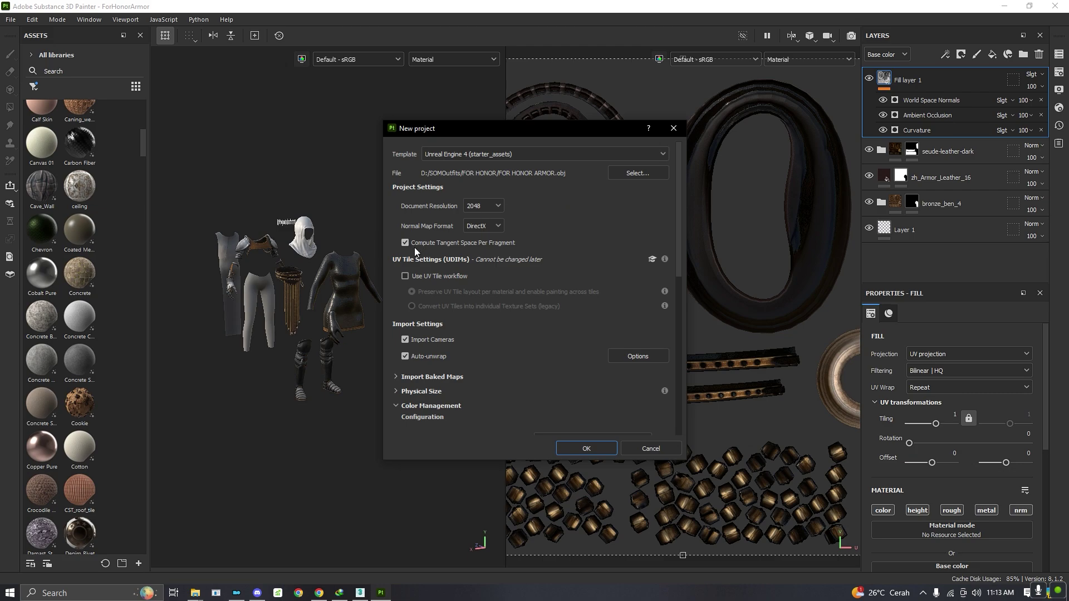
left_click(586, 447)
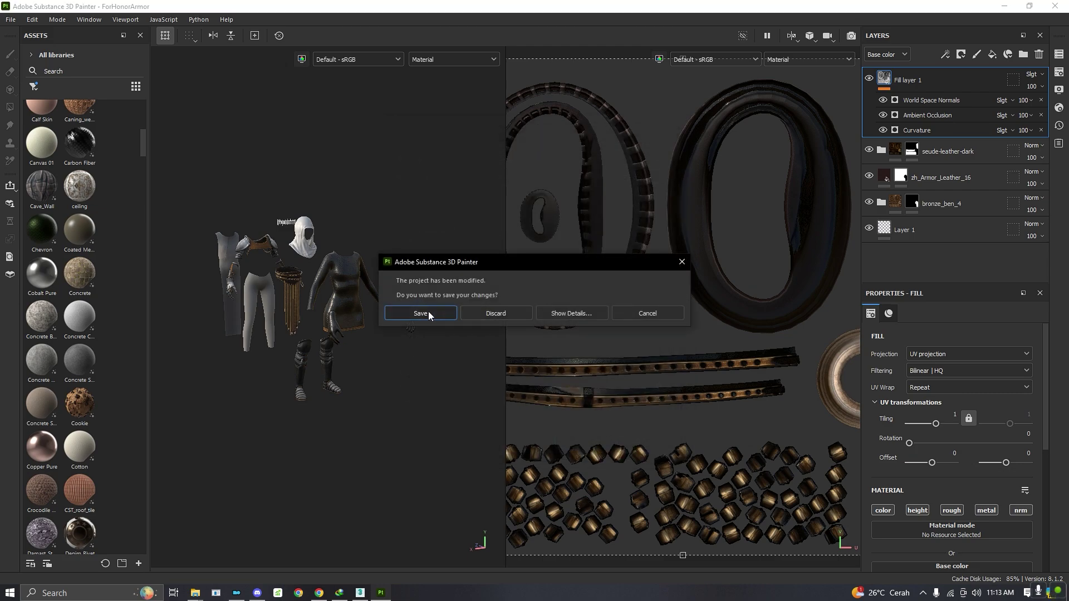
left_click(486, 314)
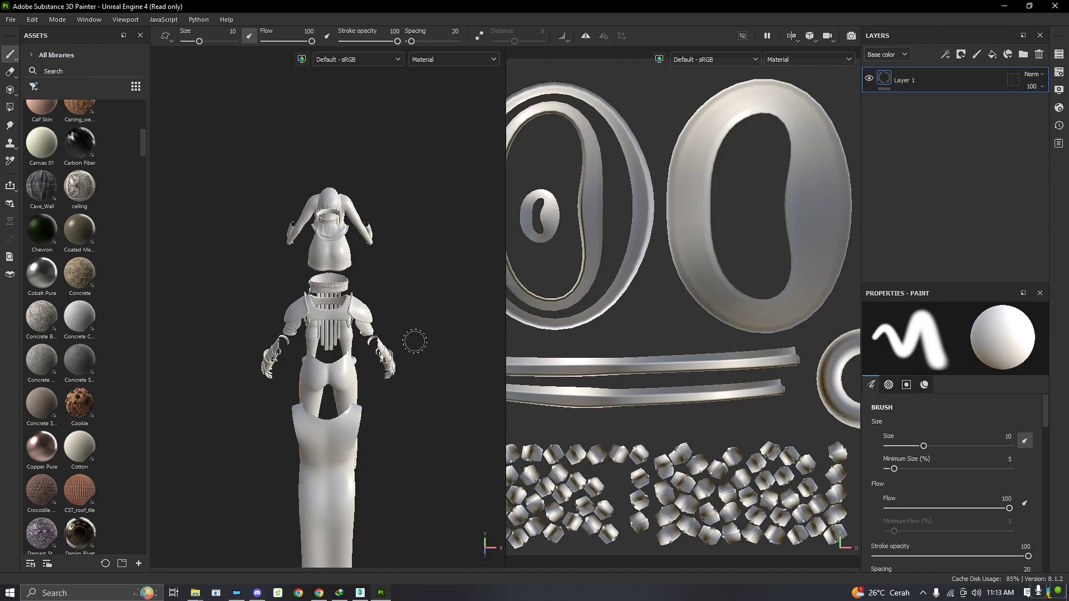
scroll(414, 340, "down", 2)
left_click_drag(371, 339, 320, 275, "alt")
key("f")
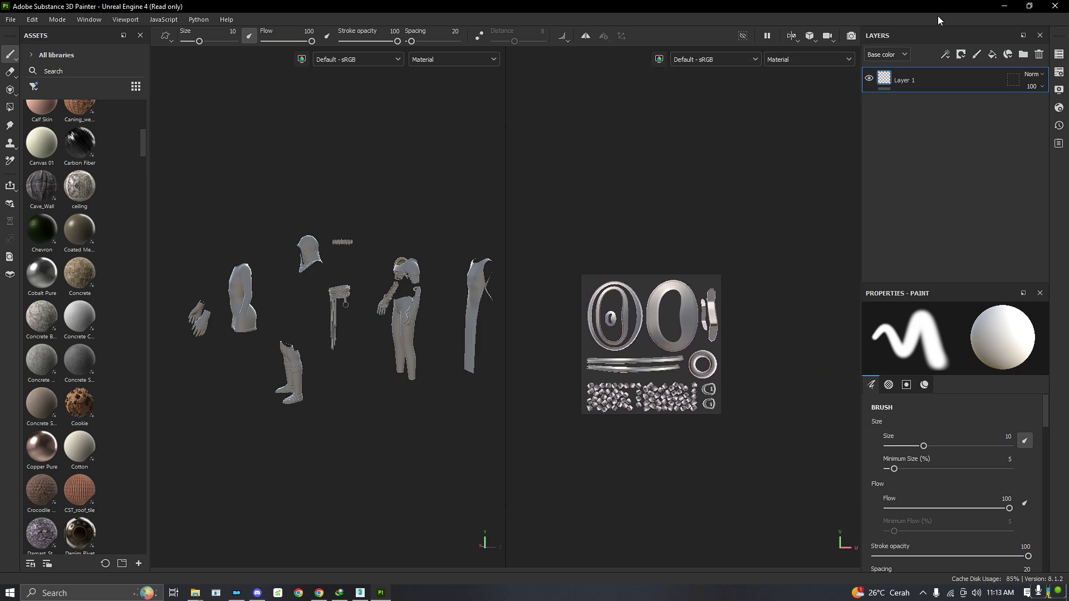
- Show the texture set list and review the UV layouts of the armour sets, ending on Belt
left_click(1059, 54)
left_click(962, 97)
left_click(969, 109)
left_click(973, 120)
left_click(918, 133)
left_click(930, 144)
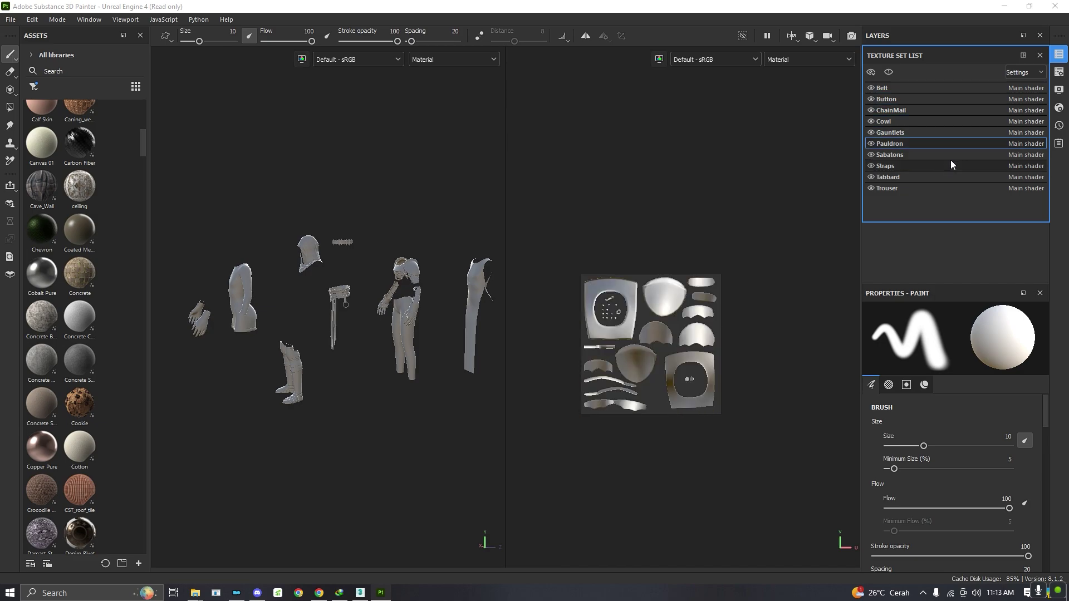
left_click(941, 156)
left_click(894, 166)
left_click(918, 177)
left_click(917, 187)
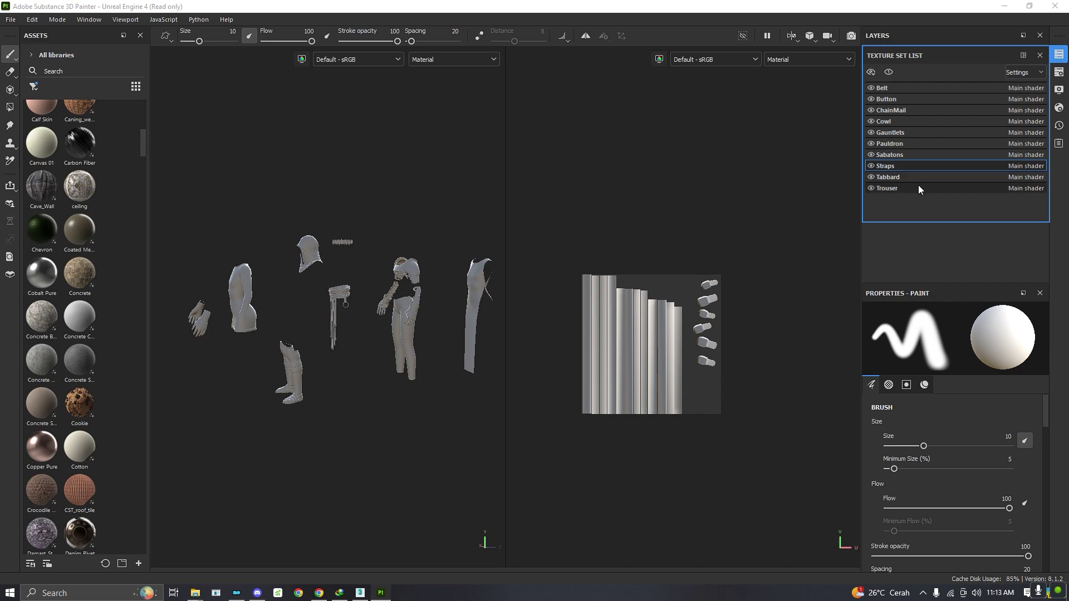
left_click(888, 87)
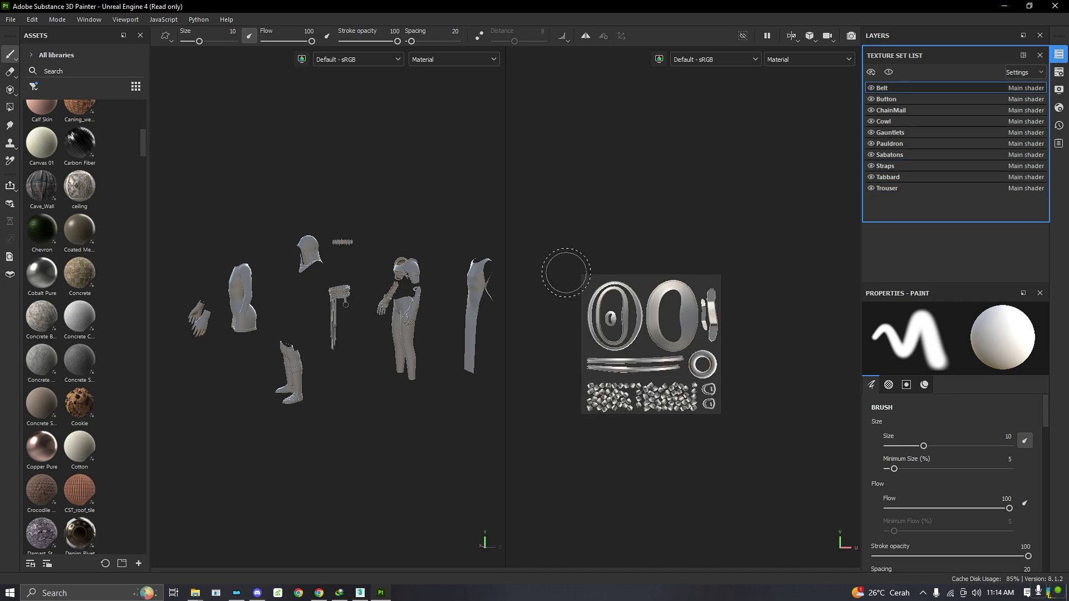
- Switch to 3ds Max, clear the selection and check the armour objects, selecting the chainmail and the tabbard's edge level
left_click(360, 593)
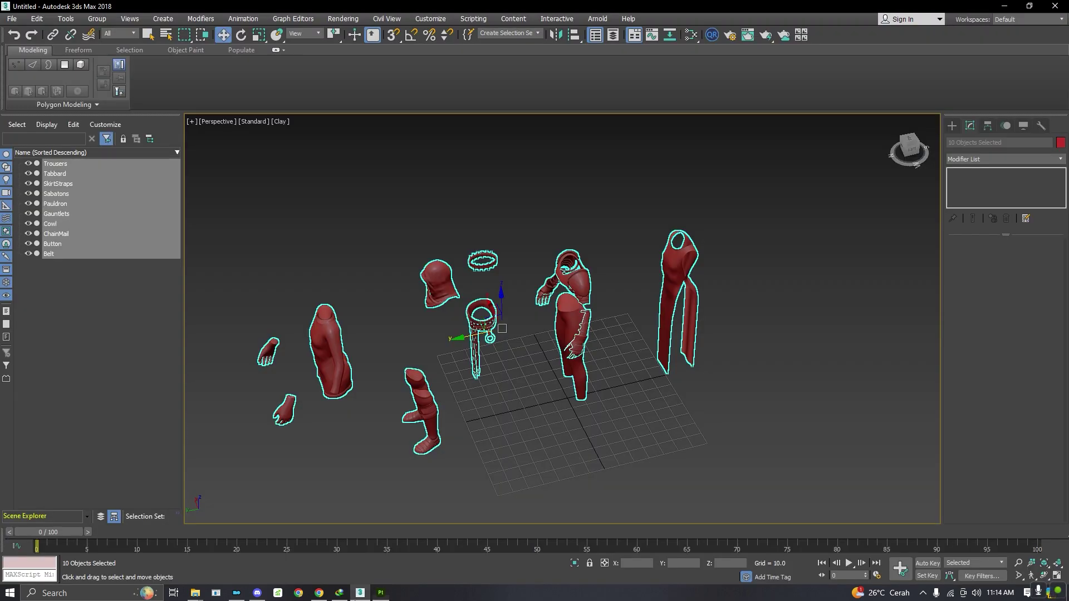
left_click(376, 165)
scroll(327, 185, "down", 2)
left_click_drag(682, 418, 682, 419)
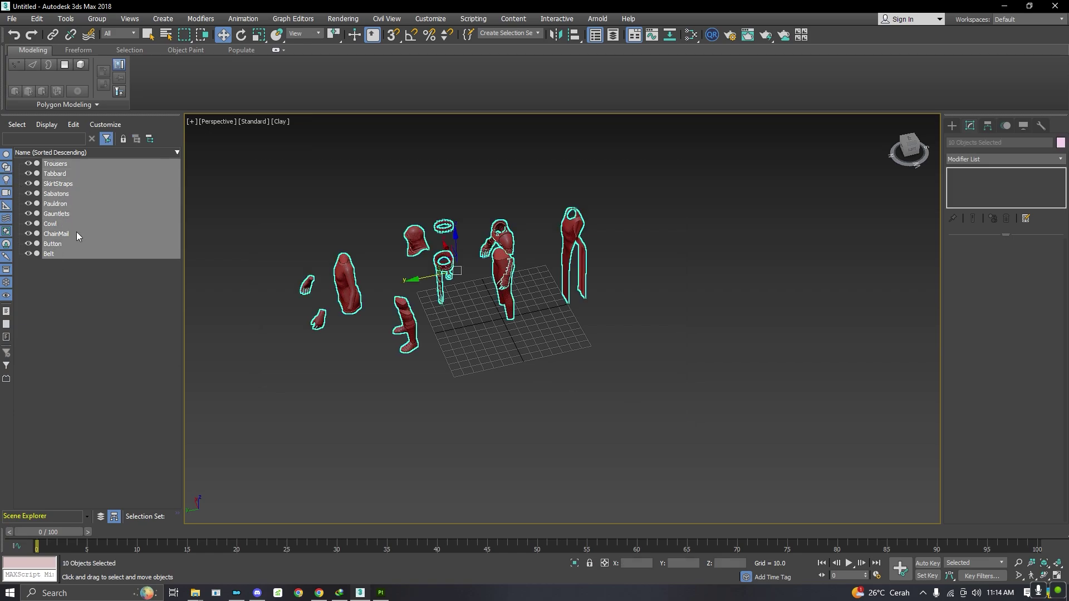
middle_click_drag(766, 179, 563, 242, "alt")
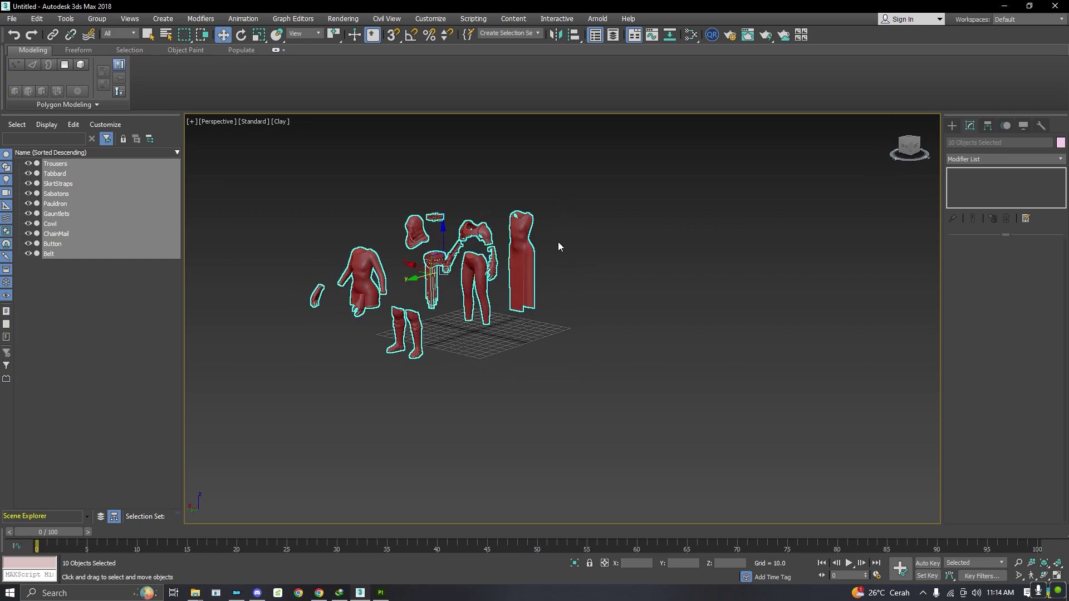
left_click(464, 343)
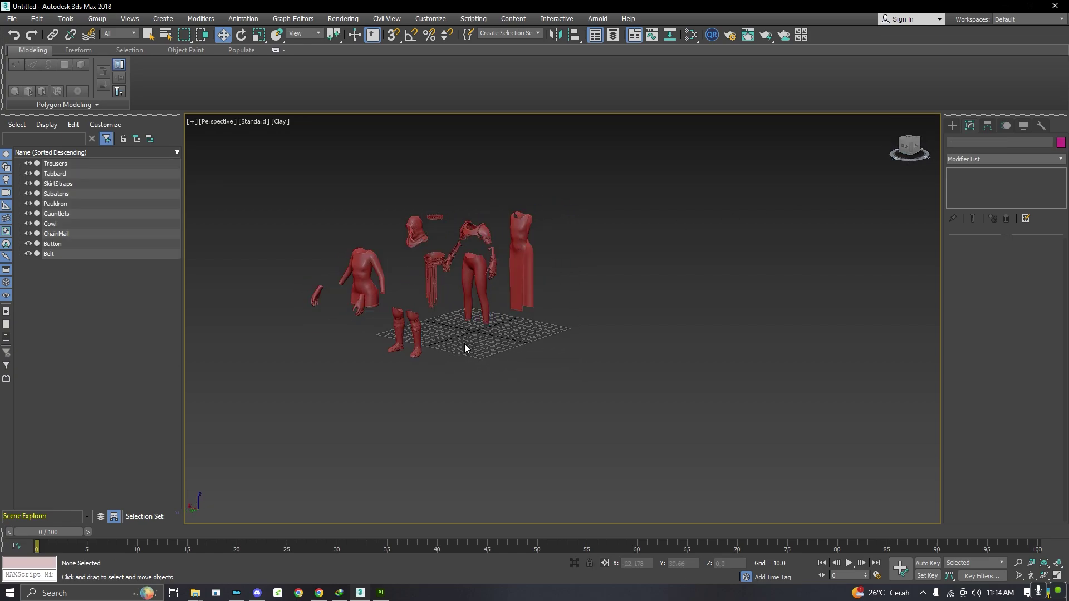
left_click(362, 270)
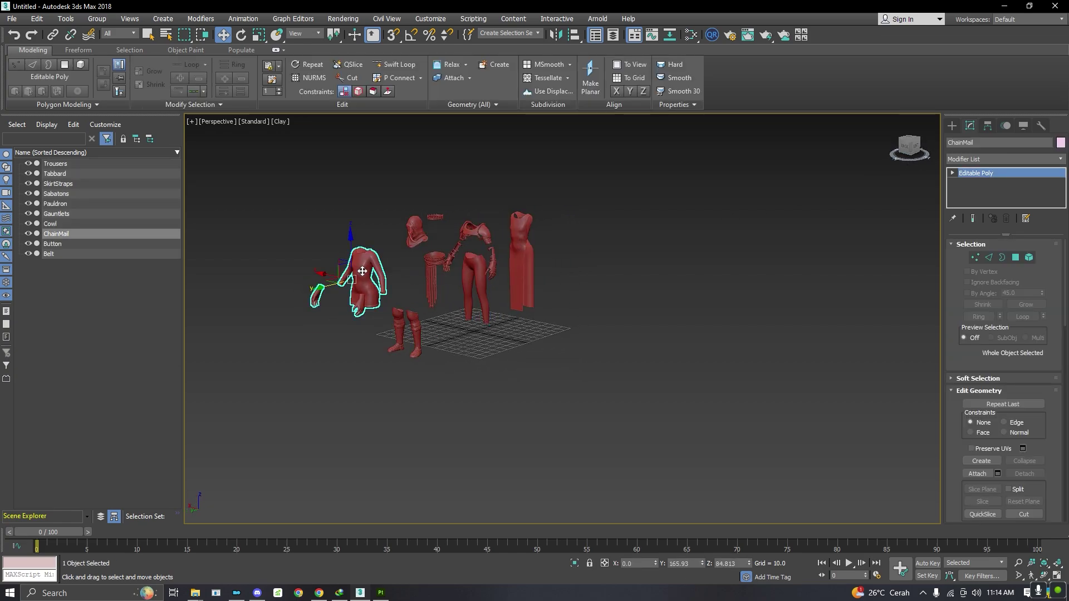
left_click(517, 239)
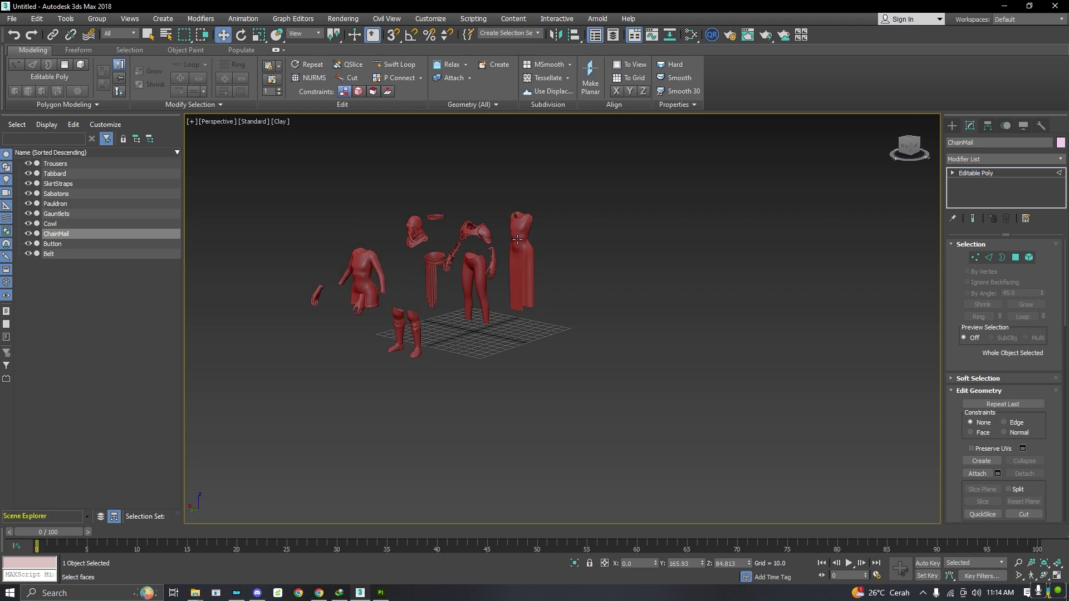
key("2")
scroll(612, 336, "down", 3)
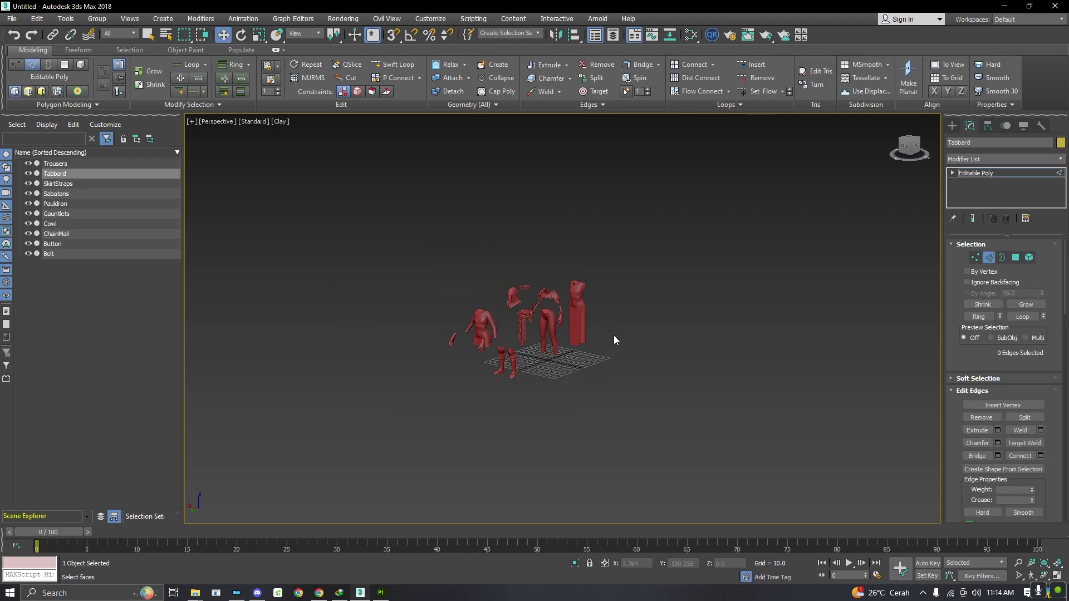
- Open the Slate Material Editor and place its window clear of the armour pieces
left_click(902, 154)
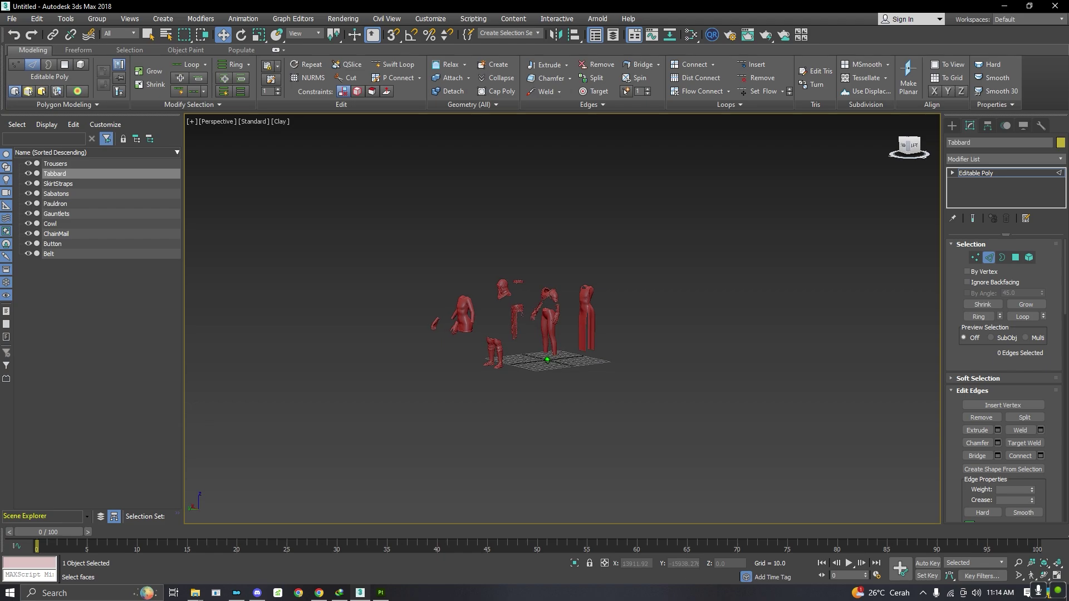
scroll(616, 279, "up", 4)
middle_click_drag(584, 307, 635, 294)
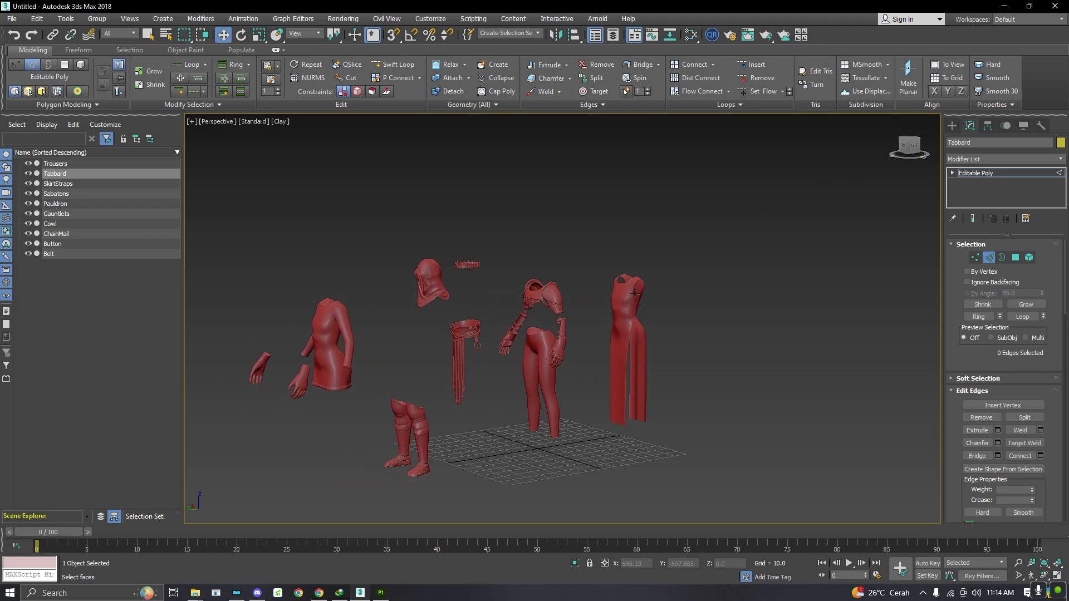
scroll(635, 294, "down", 4)
scroll(618, 298, "up", 4)
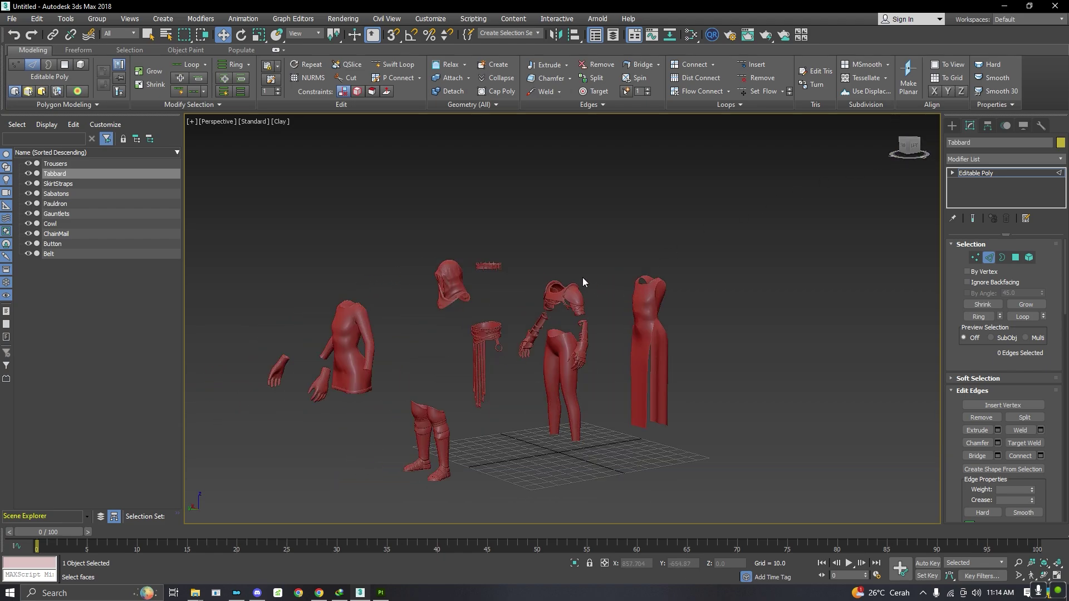
middle_click_drag(583, 282, 585, 232)
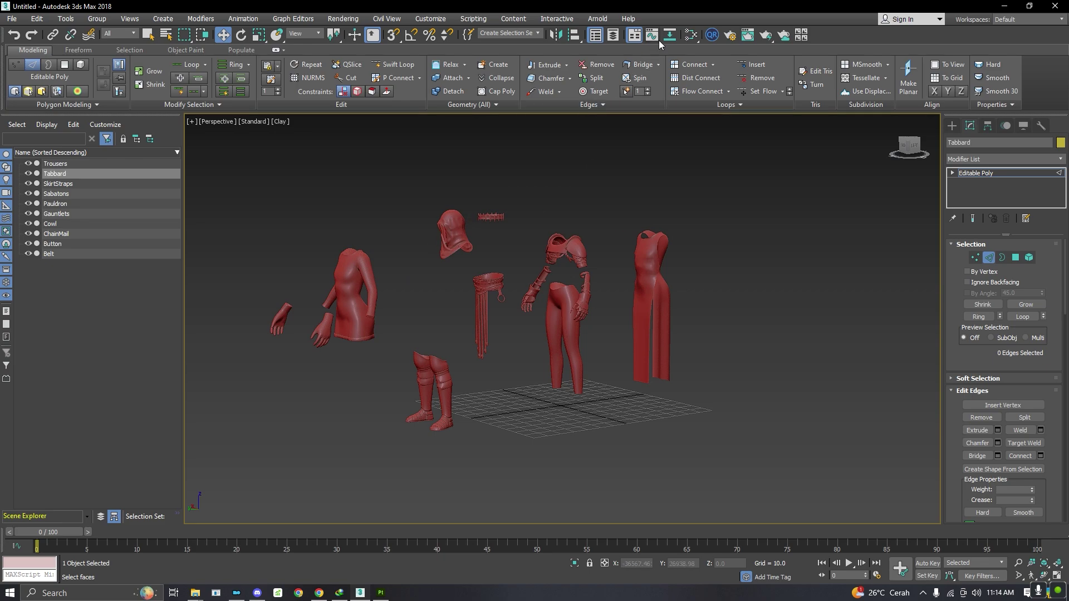
left_click(690, 36)
left_click_drag(664, 112, 890, 120)
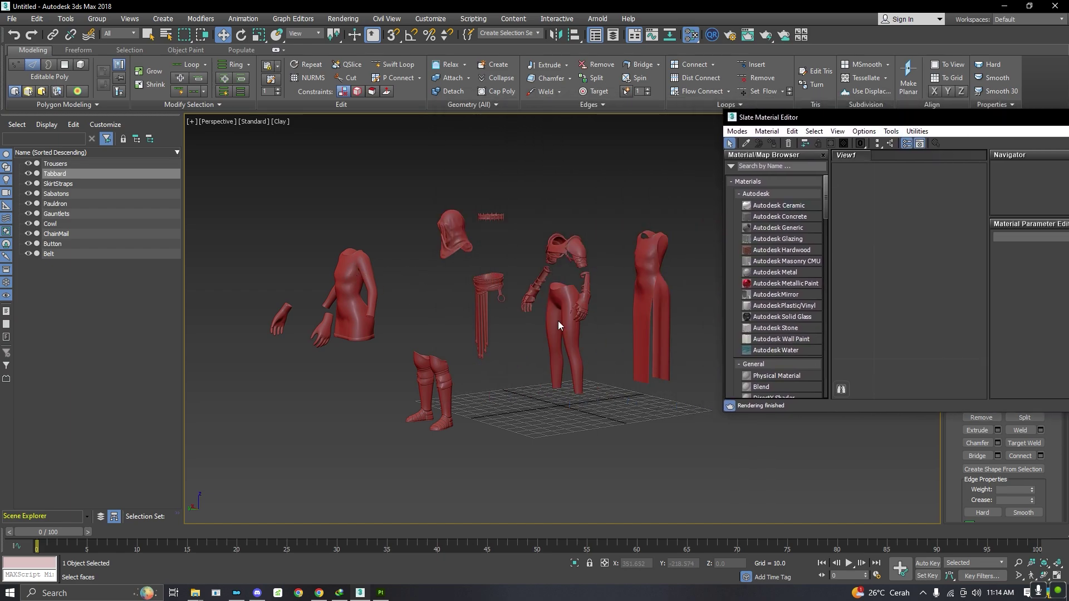
- Add a DirectX Shader material to the node view and delete its shader node, keeping the attached Standard material
scroll(799, 306, "down", 6)
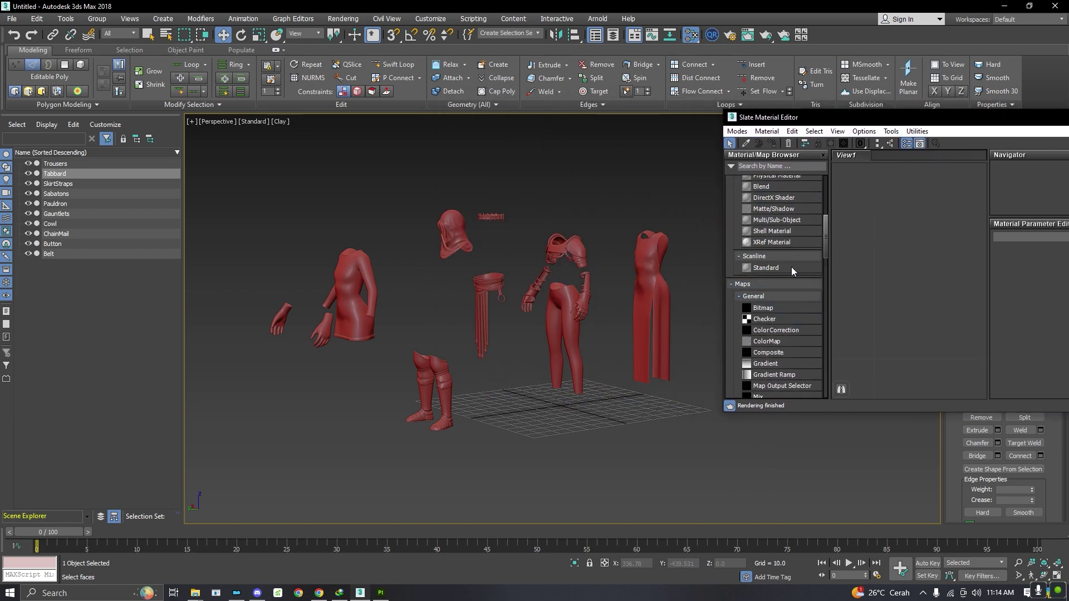
scroll(785, 198, "up", 4)
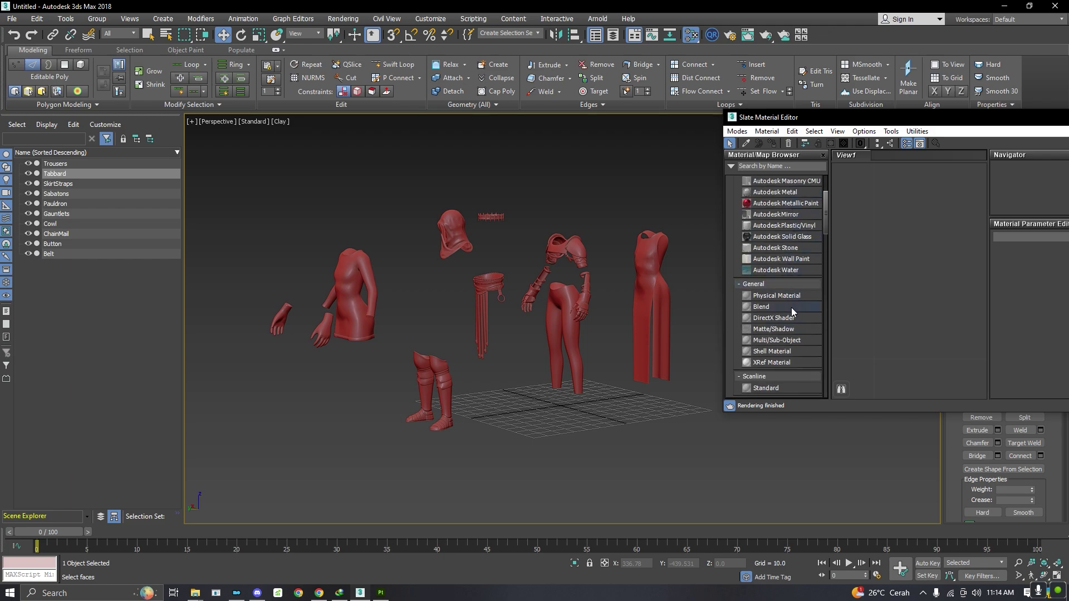
double_click(792, 318)
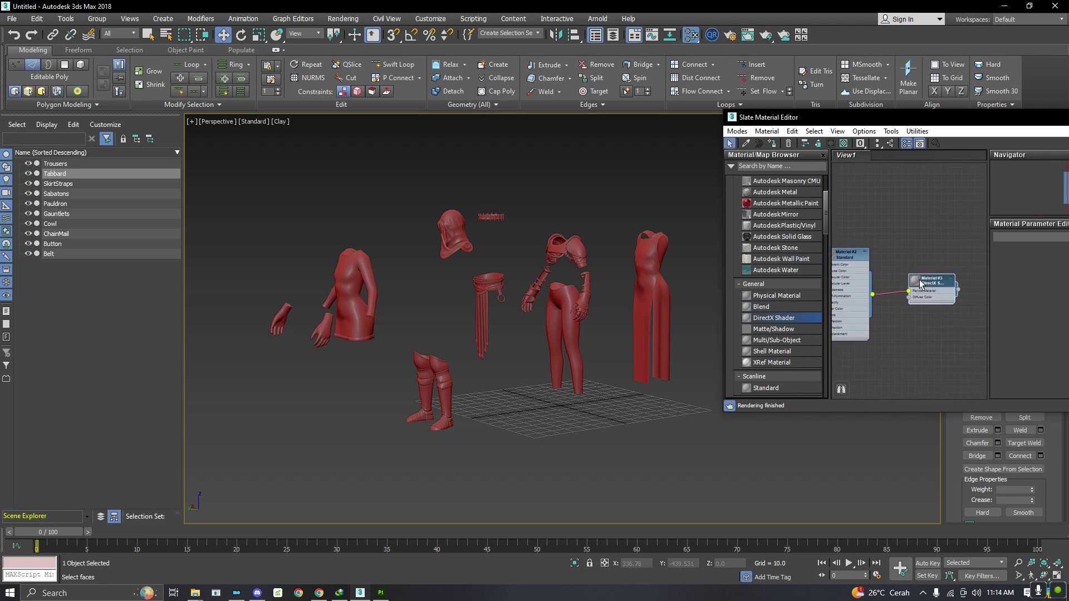
left_click_drag(920, 283, 947, 283)
key("Delete")
left_click_drag(864, 262, 903, 271)
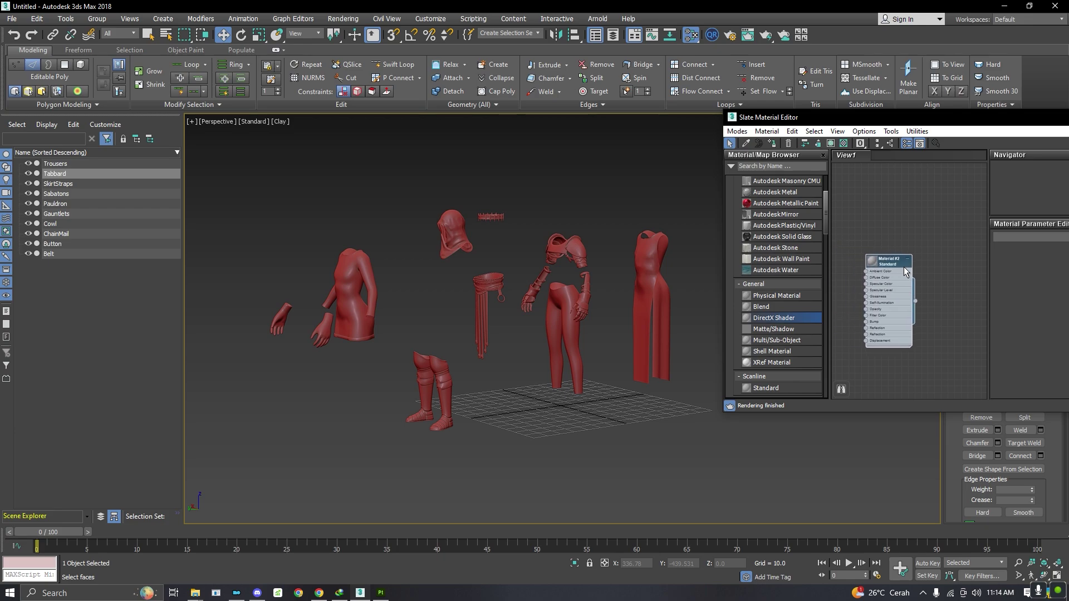
- Rename the Standard material as Tabbard
double_click(891, 264)
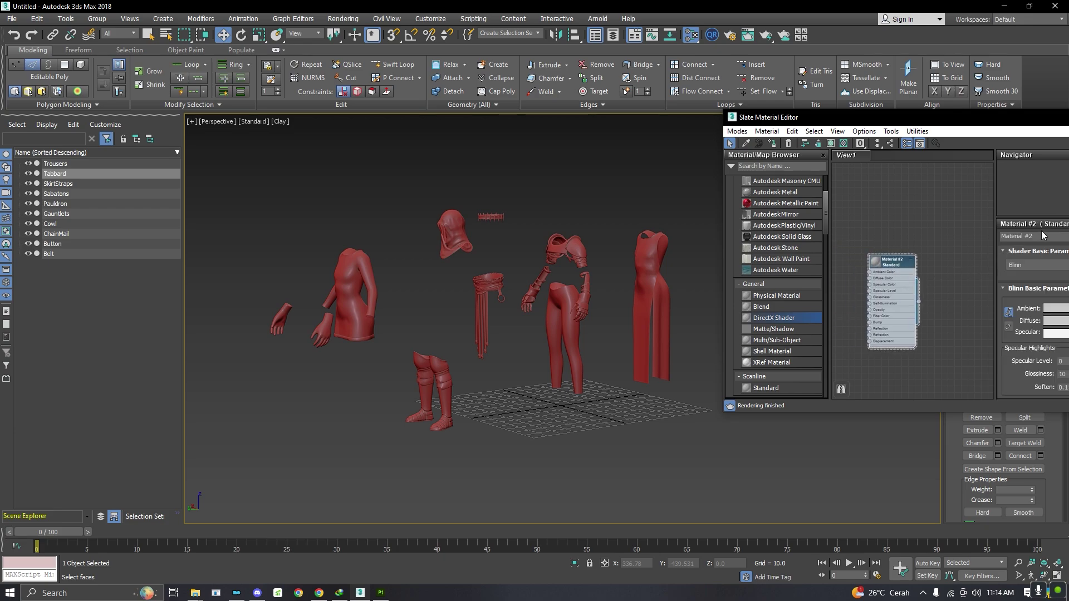
left_click_drag(1047, 234, 986, 238)
type("Tabbard")
left_click(894, 266)
- Try to assign the Tabbard material to the chainmail mesh and to the tabbard mesh, without replacing the existing material
left_click_drag(918, 302, 348, 293)
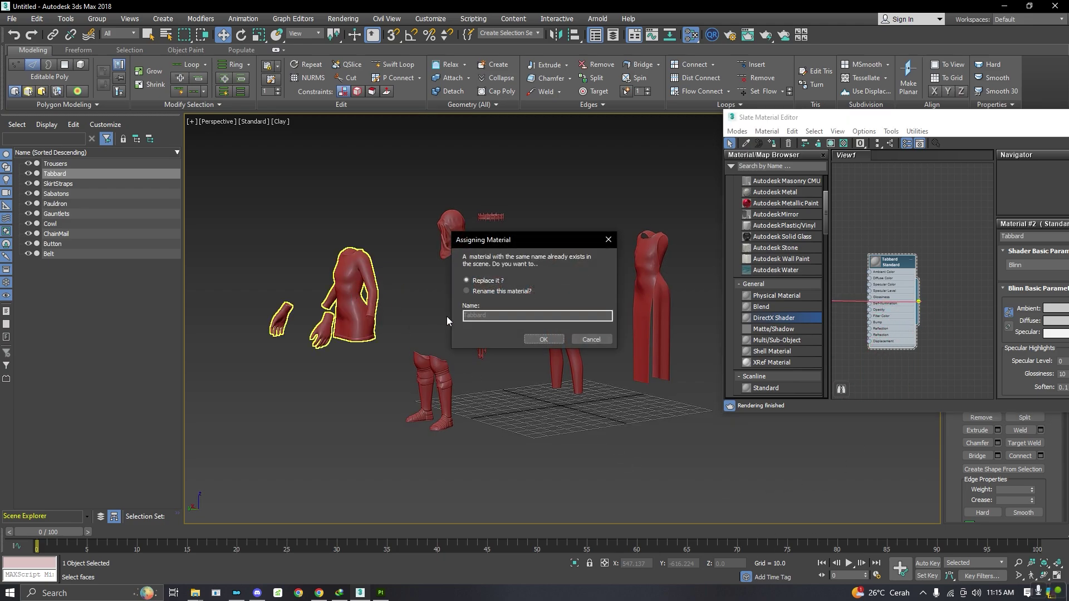
left_click(604, 341)
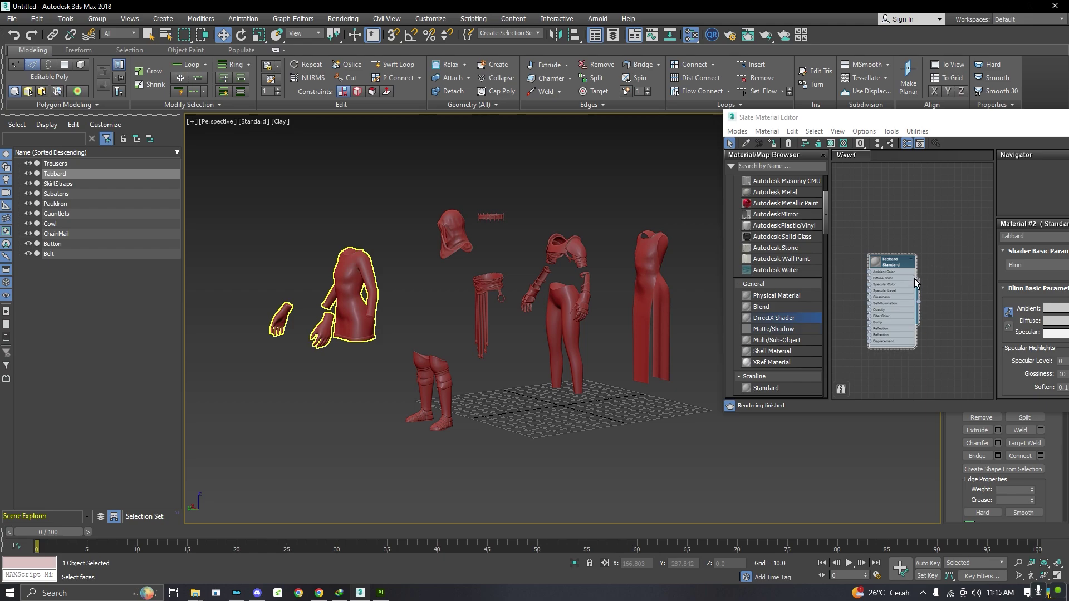
left_click_drag(919, 302, 649, 291)
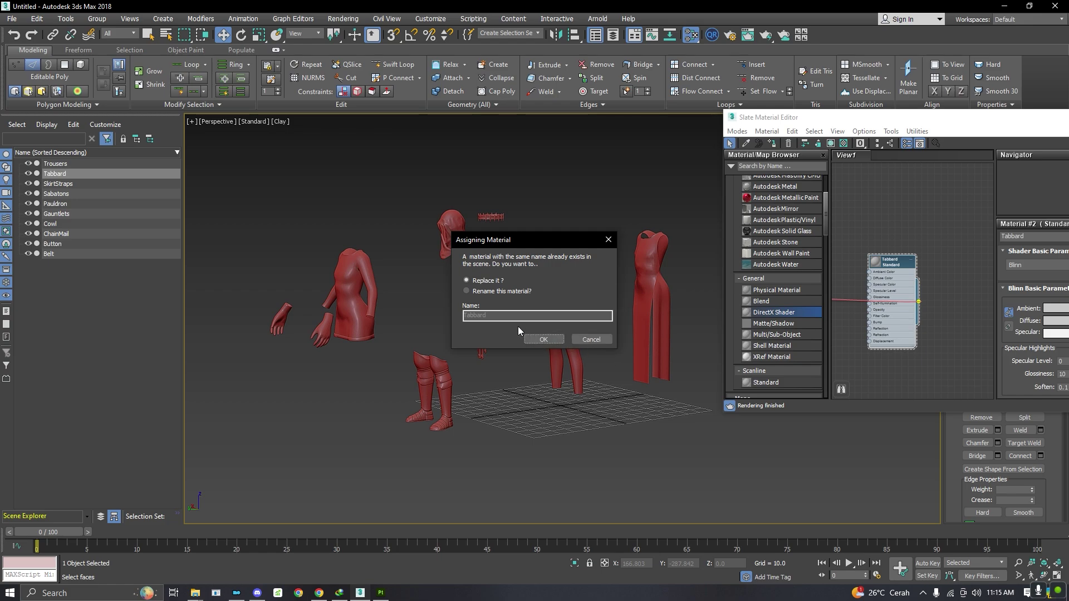
left_click(593, 339)
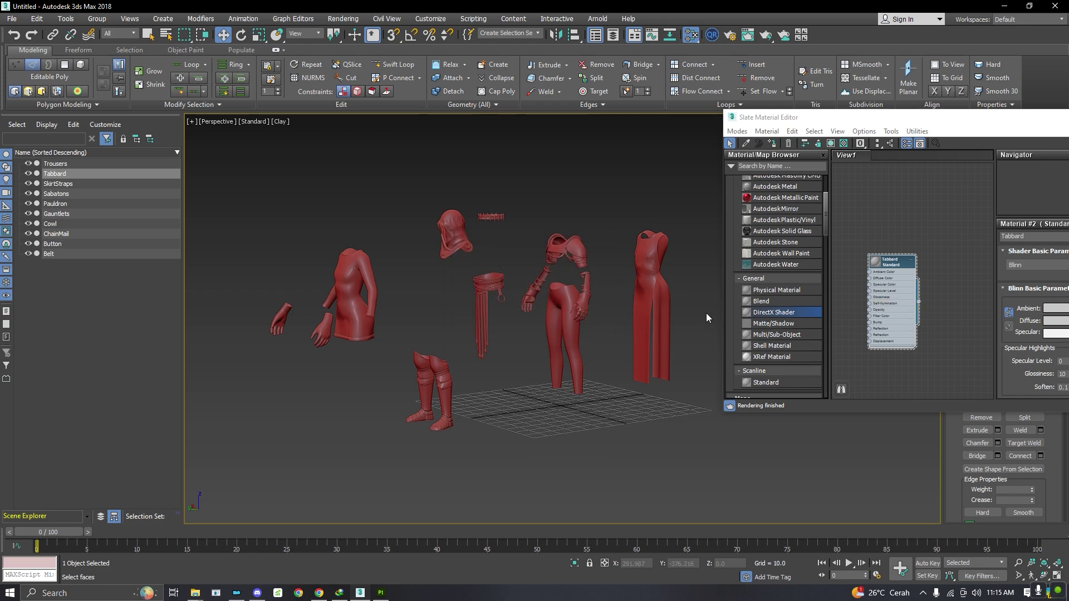
- Add a second DirectX Shader material, keep only its Standard node and name it Chainmail
scroll(844, 261, "down", 2)
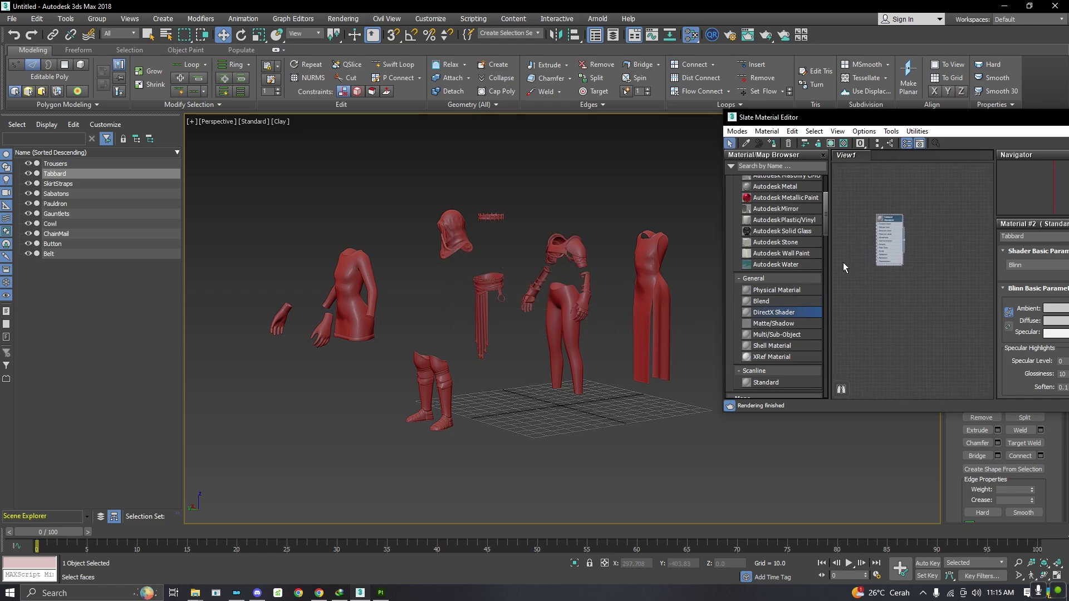
left_click_drag(771, 317, 949, 291)
scroll(904, 285, "up", 4)
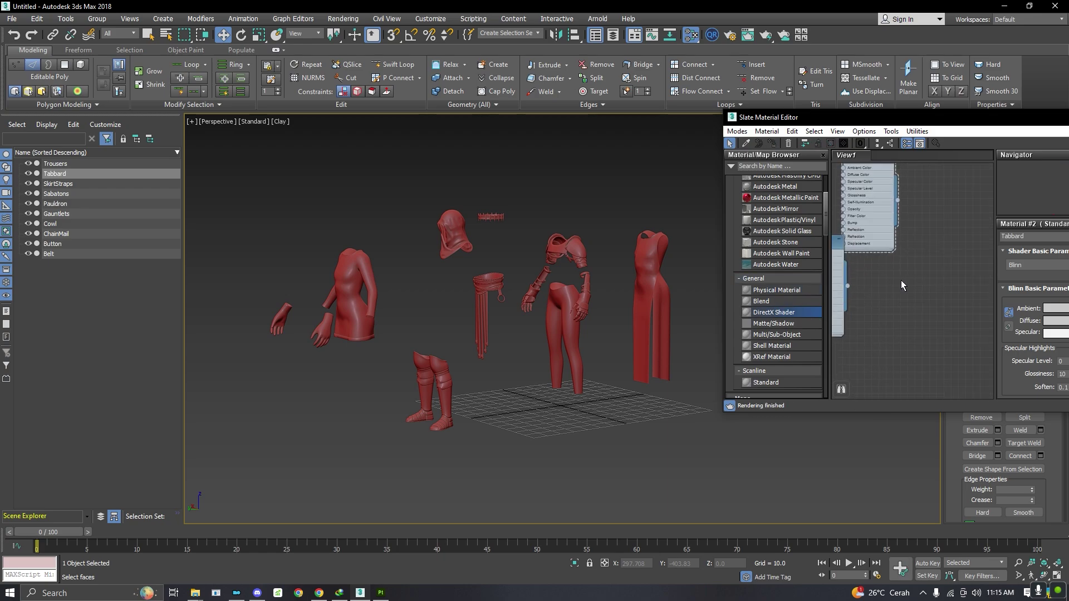
double_click(913, 281)
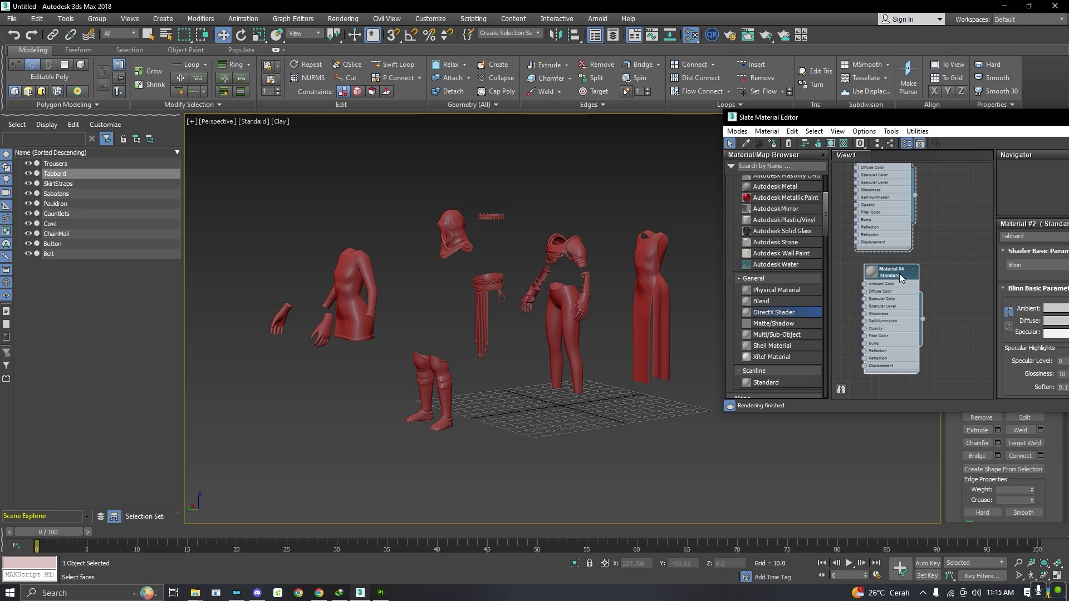
type("Cha")
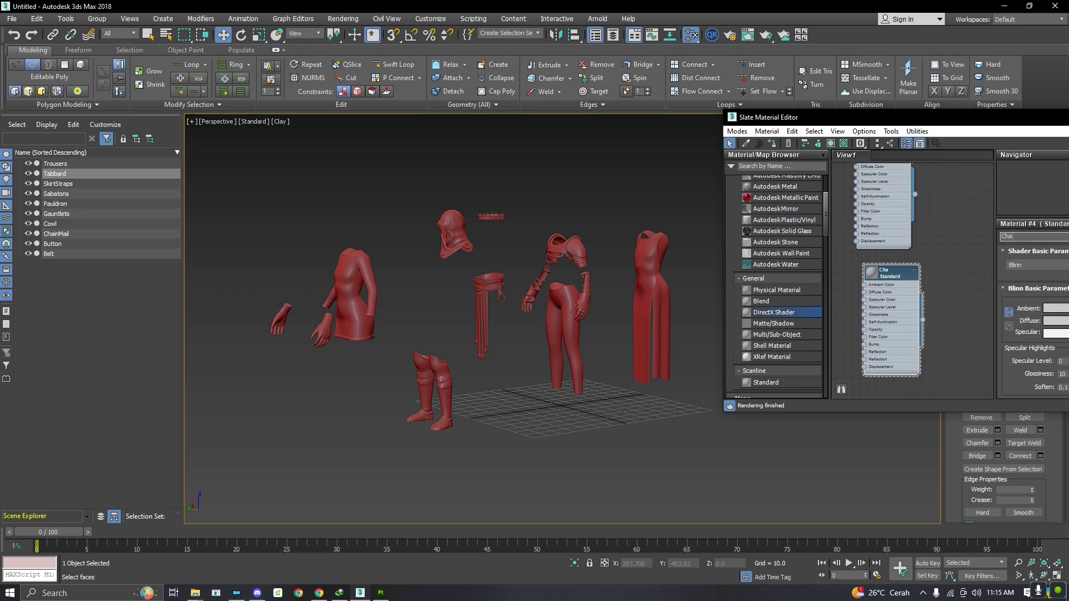
type("inmail")
- Assign the Chainmail material to the chainmail body and hands mesh
left_click_drag(923, 323, 356, 317)
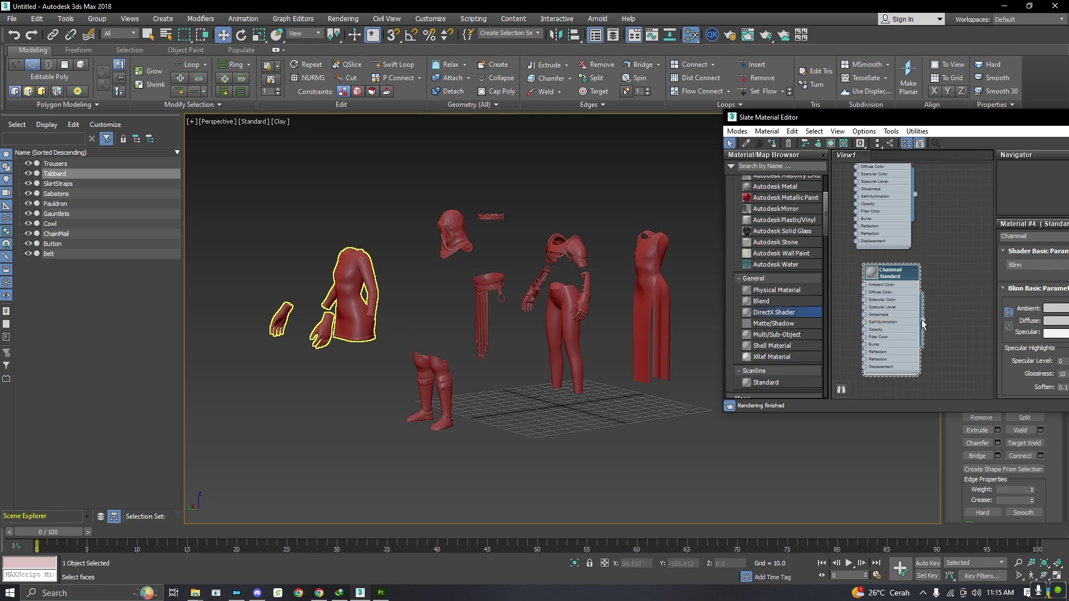
scroll(399, 298, "down", 4)
scroll(399, 297, "up", 8)
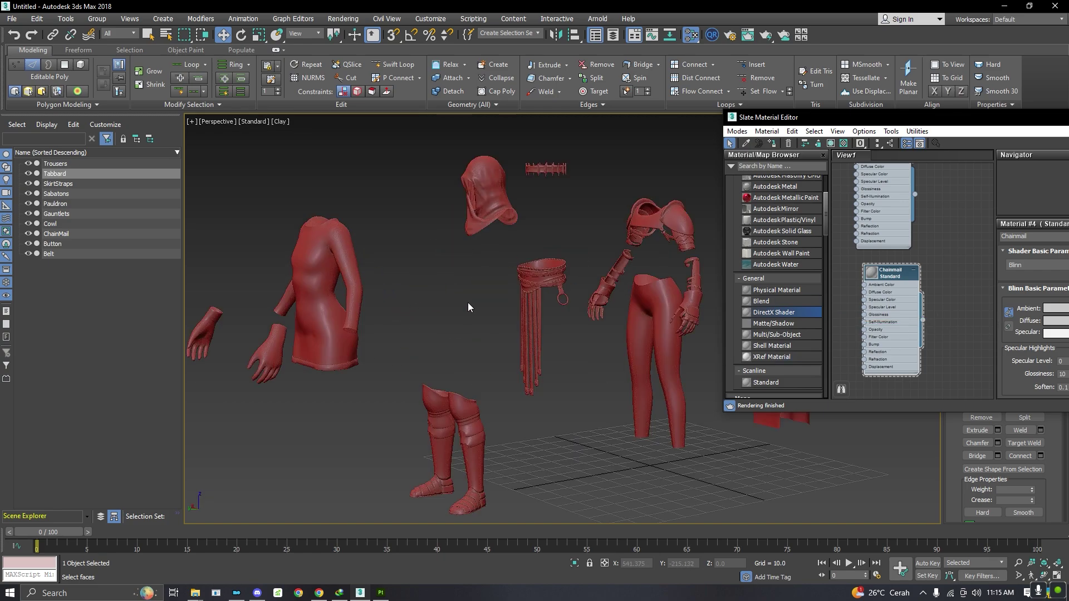
left_click_drag(923, 320, 307, 323)
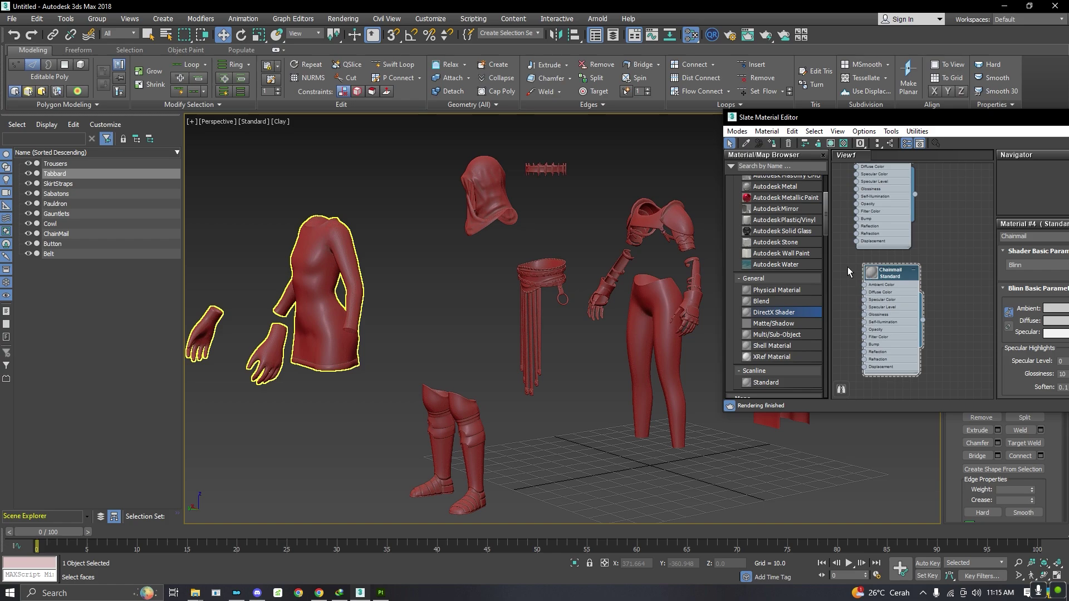
scroll(404, 231, "down", 3)
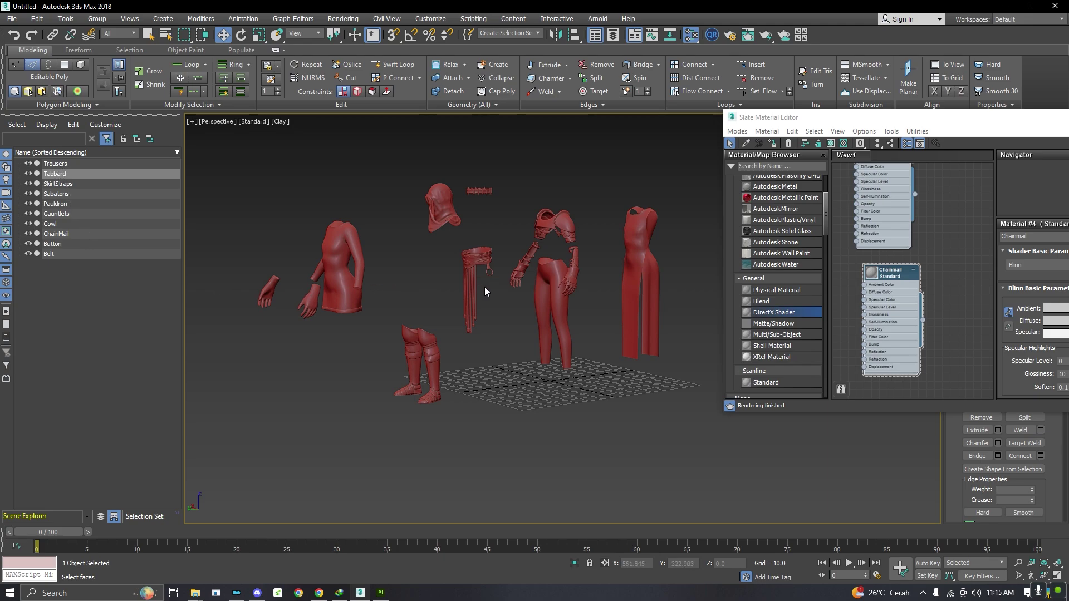
- Switch to Substance 3D Painter and examine the UV layouts of the armour's texture sets, from Belt to Trouser, finishing on Tabbard
left_click(374, 594)
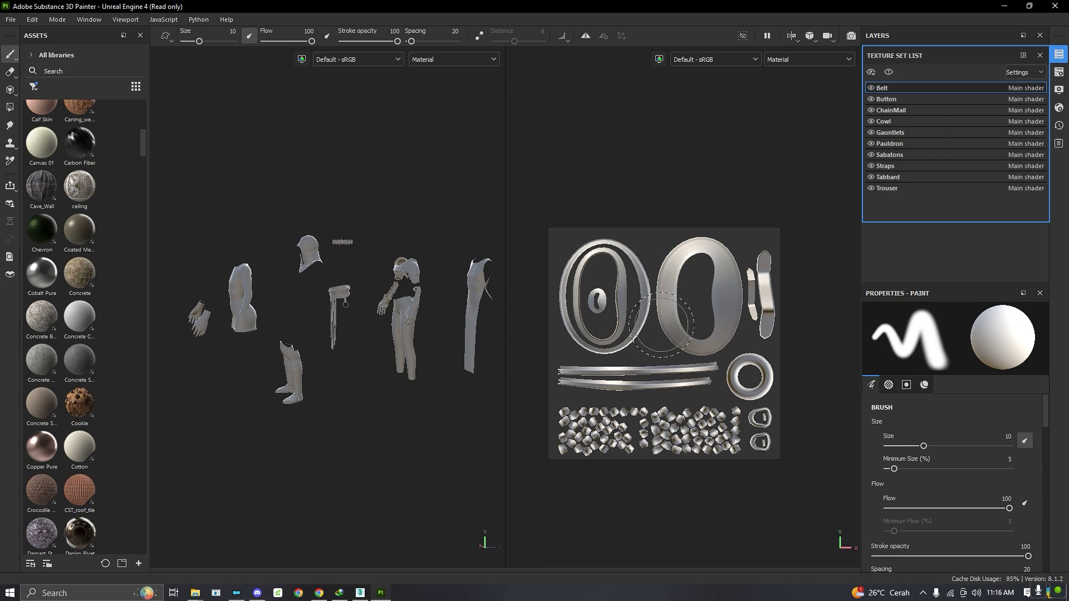
left_click(915, 109)
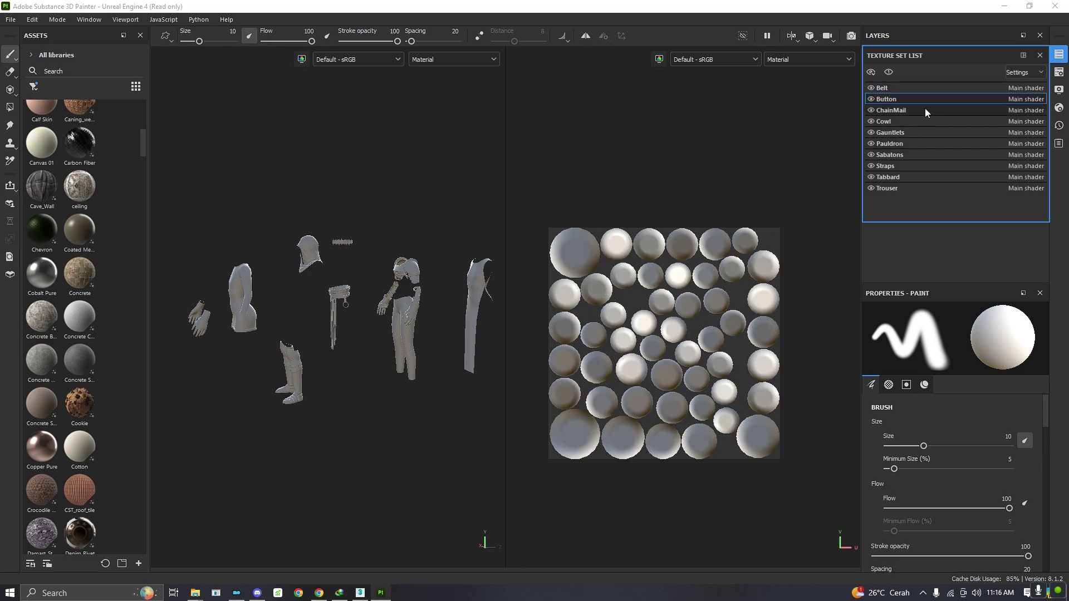
left_click(909, 120)
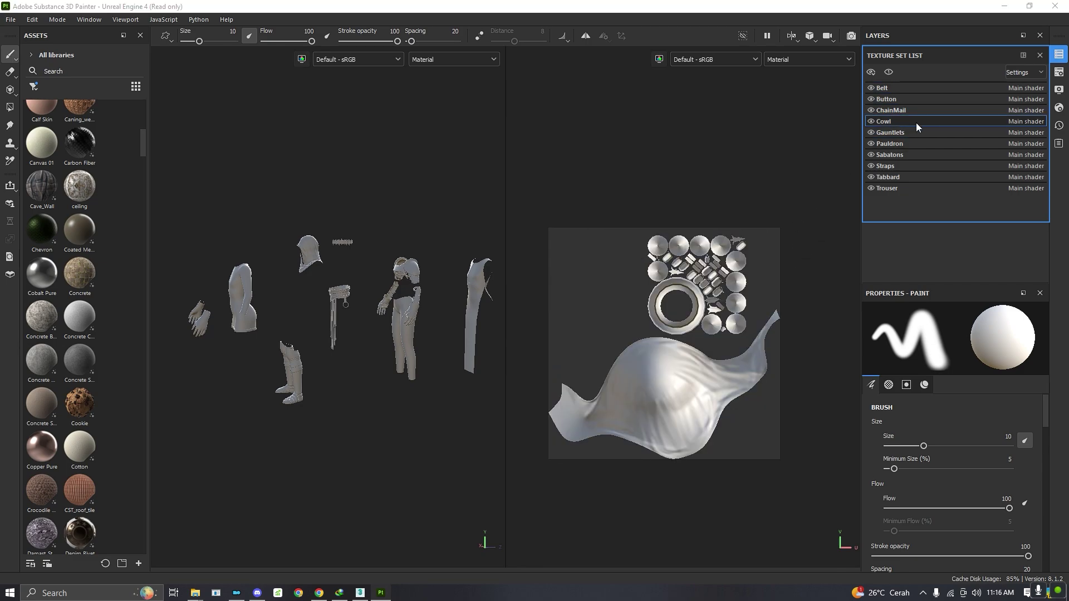
left_click(922, 129)
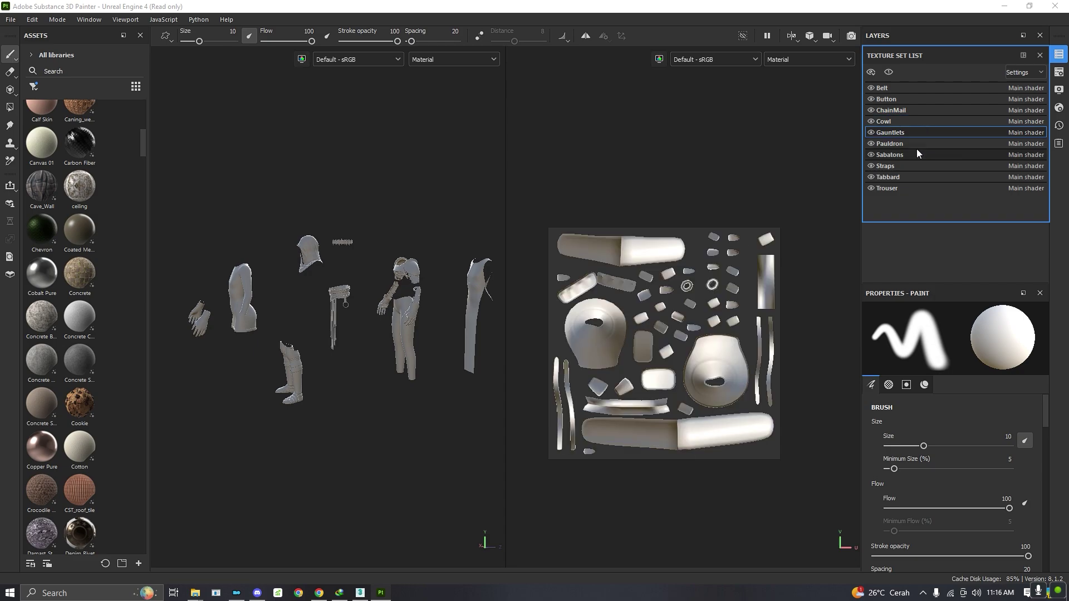
left_click(916, 151)
left_click(905, 143)
left_click(902, 129)
left_click(897, 120)
left_click(901, 110)
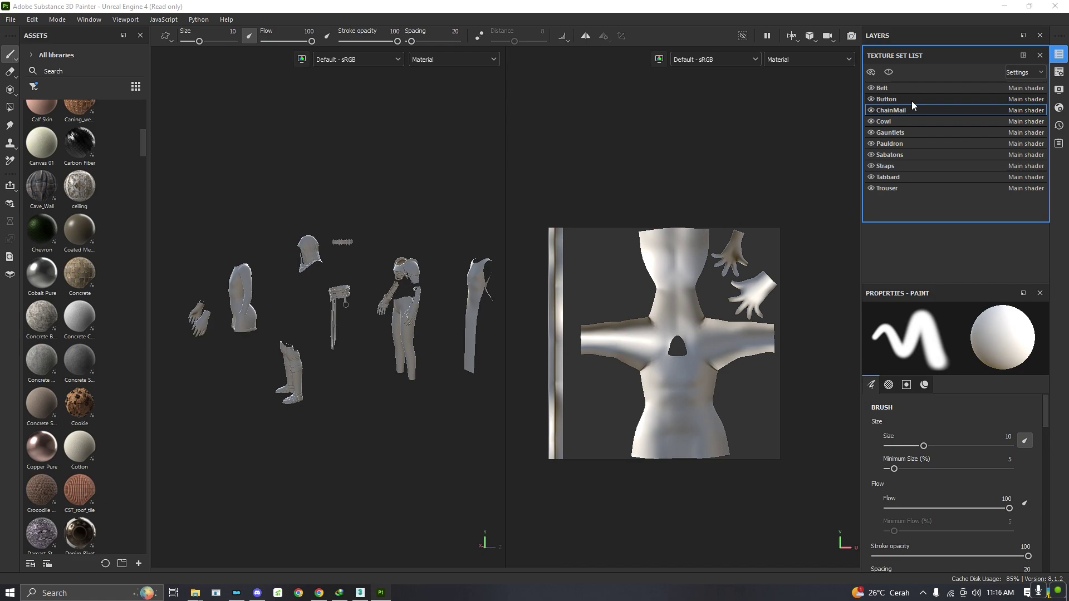
left_click(907, 99)
left_click(910, 91)
left_click(924, 100)
left_click(937, 111)
left_click(953, 125)
left_click(960, 135)
left_click(963, 143)
left_click(961, 155)
left_click(961, 167)
left_click(953, 188)
left_click(946, 177)
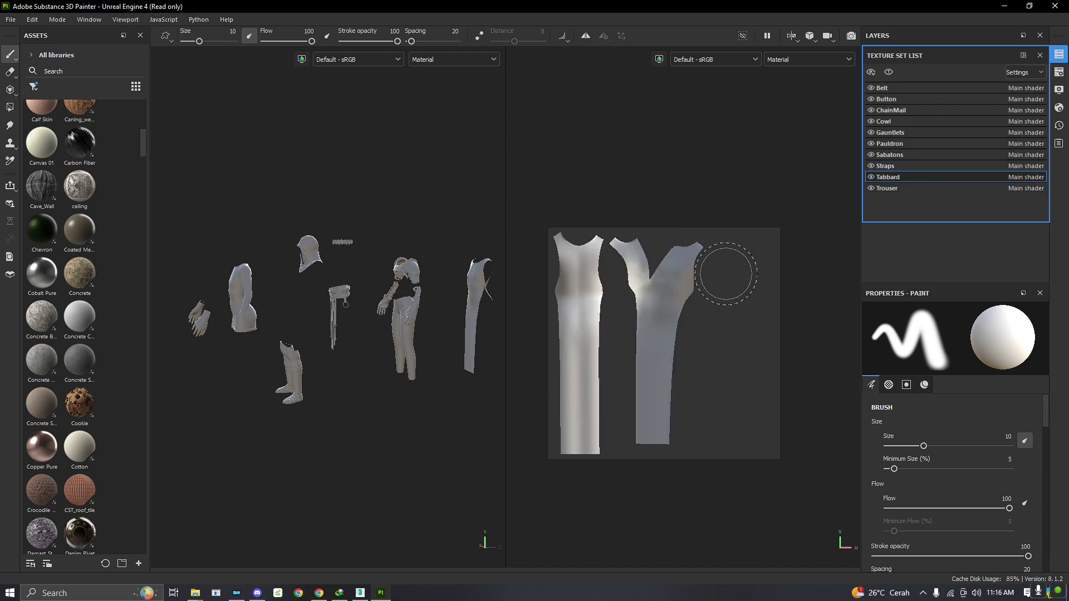
scroll(401, 305, "up", 2)
scroll(401, 305, "down", 3)
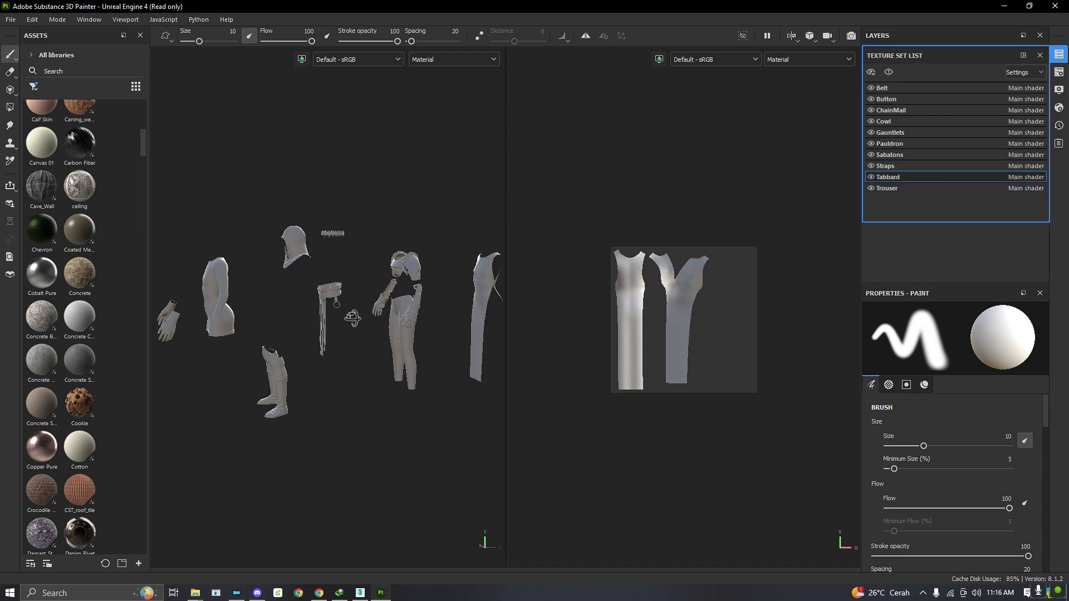
- Close the Texture Set List and open the mesh map baking settings
left_click(1040, 55)
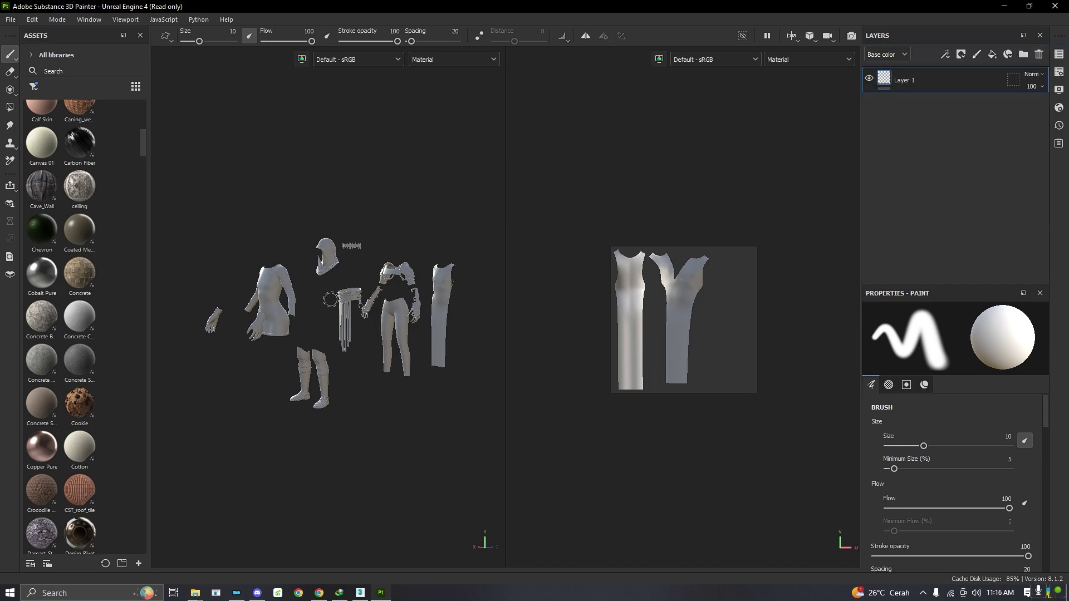
middle_click_drag(348, 297, 371, 300)
left_click(32, 19)
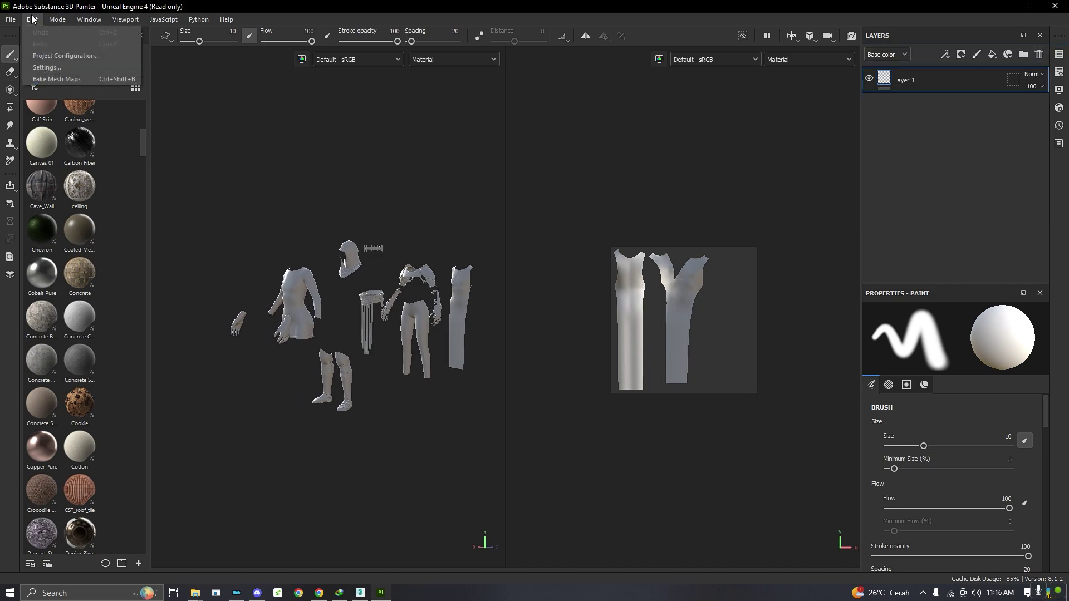
left_click(33, 20)
left_click(33, 20)
left_click(88, 77)
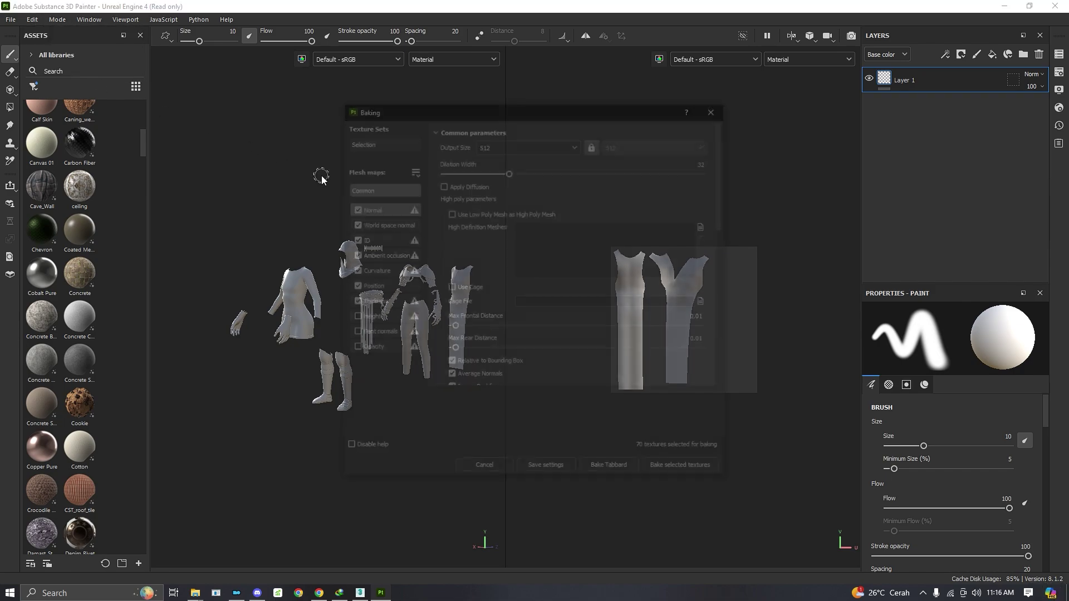
- Set the bake output size to 4096 and enable Apply Diffusion
left_click(566, 145)
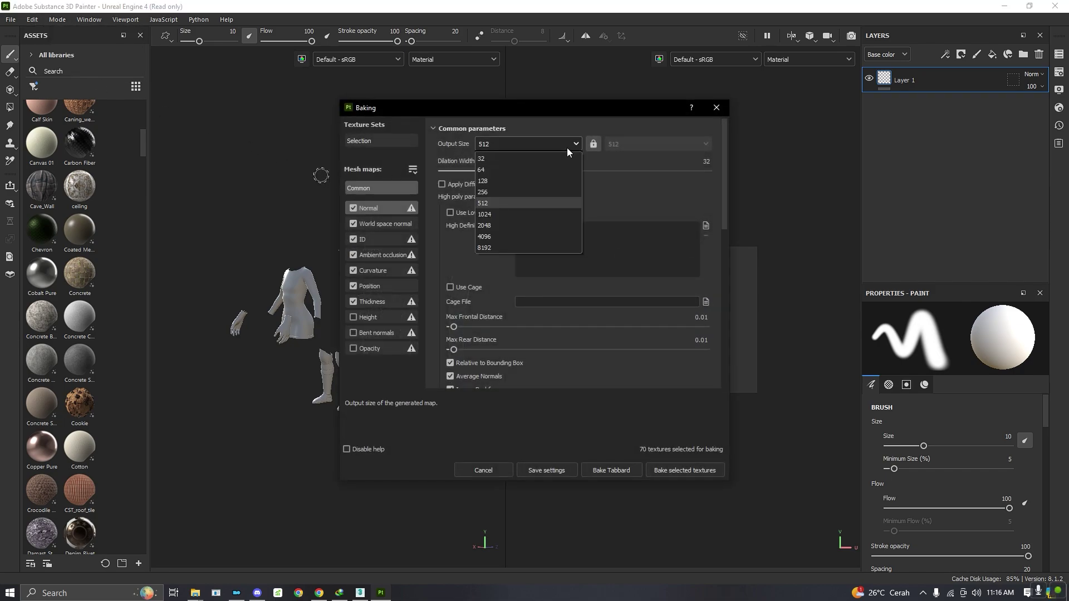
left_click(507, 238)
left_click(442, 184)
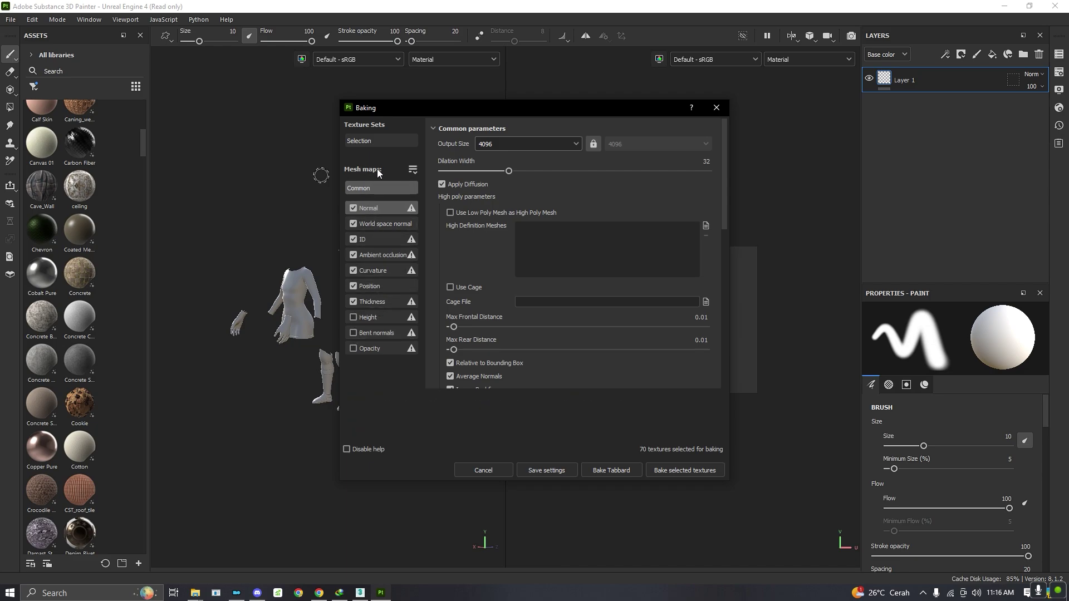
- Include the Height, Bent normals and Opacity maps in the bake and move the Baking window clear of the 3D model
left_click(355, 332)
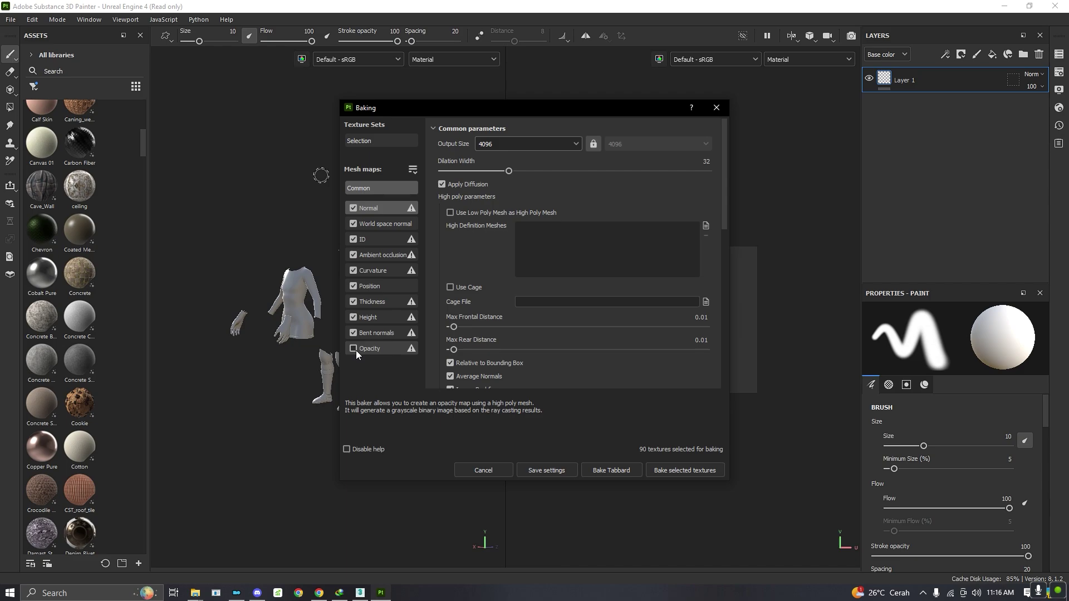
left_click(358, 351)
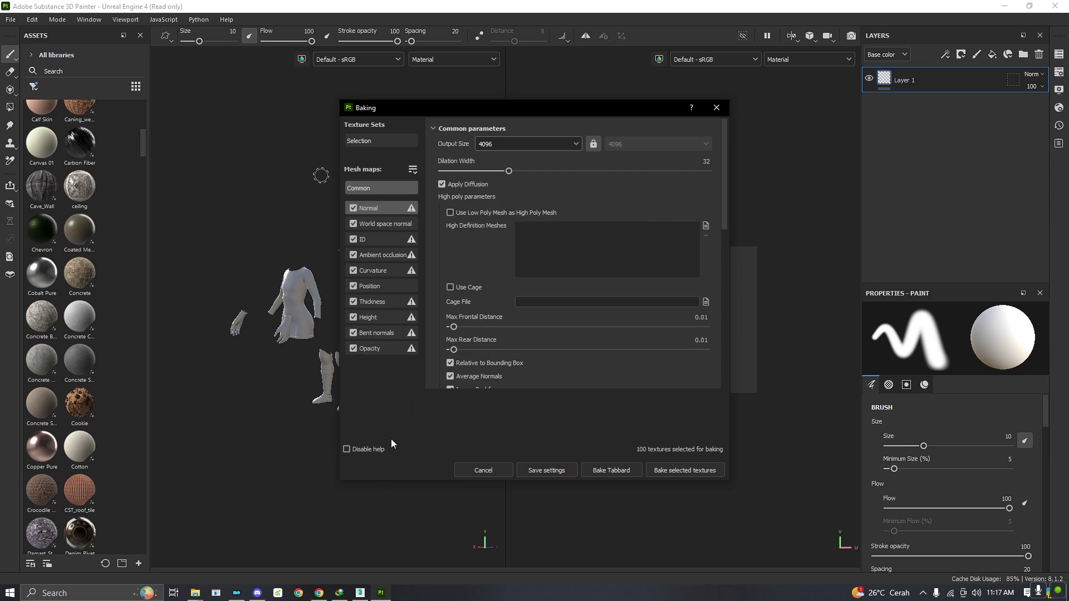
left_click_drag(406, 114, 567, 114)
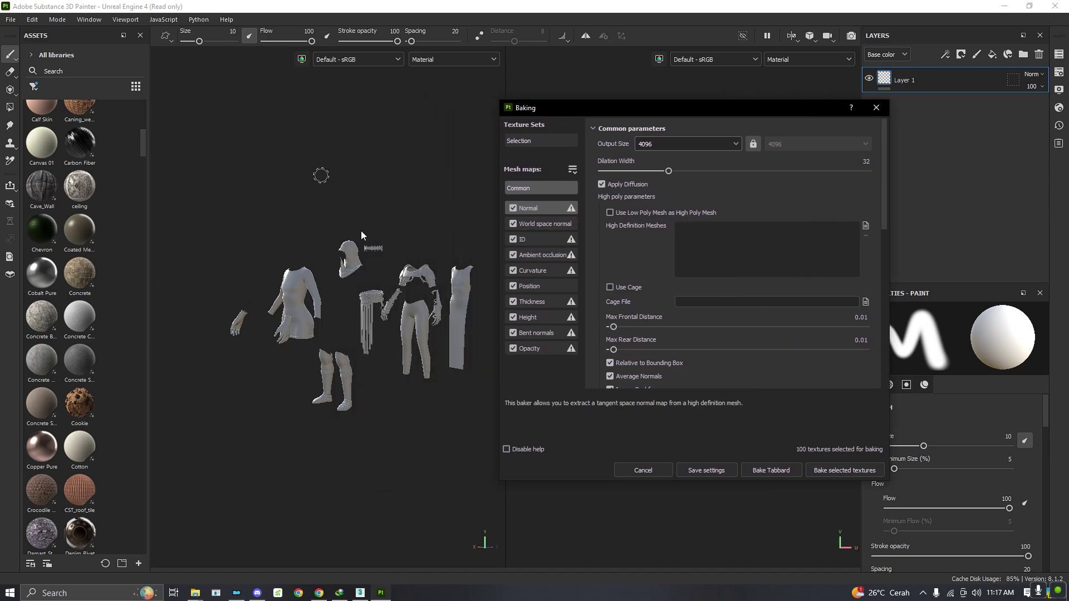
- Enable Use Low Poly Mesh as High Poly Mesh and load FOR HONOR ARMOR.obj as the high definition mesh
left_click(641, 215)
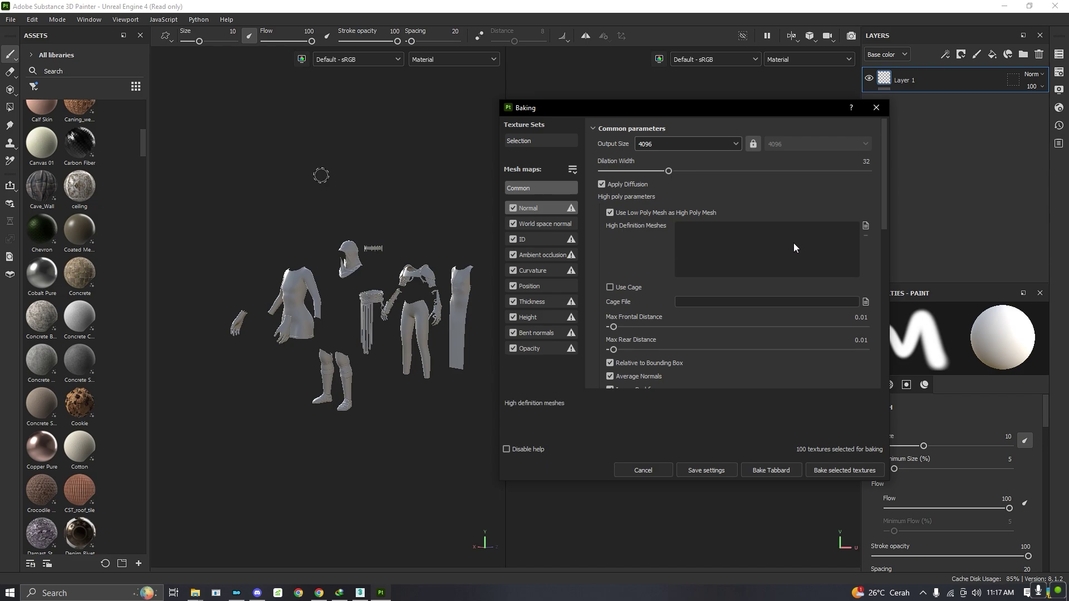
left_click(865, 226)
double_click(676, 195)
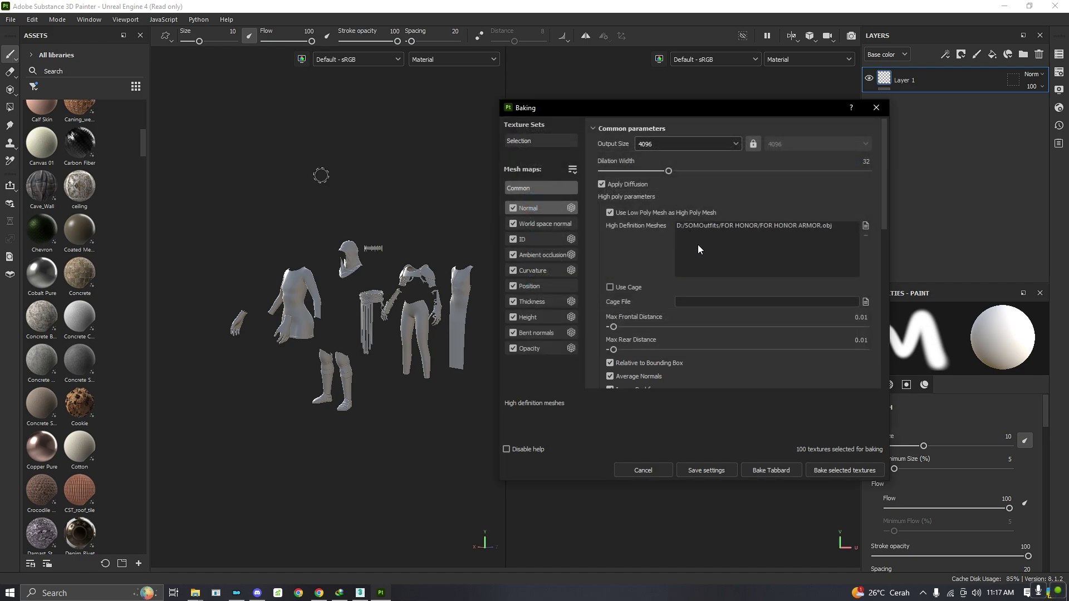
- Switch to 3ds Max and examine the full set of armour meshes, with a closer look at the tabbard
left_click(360, 592)
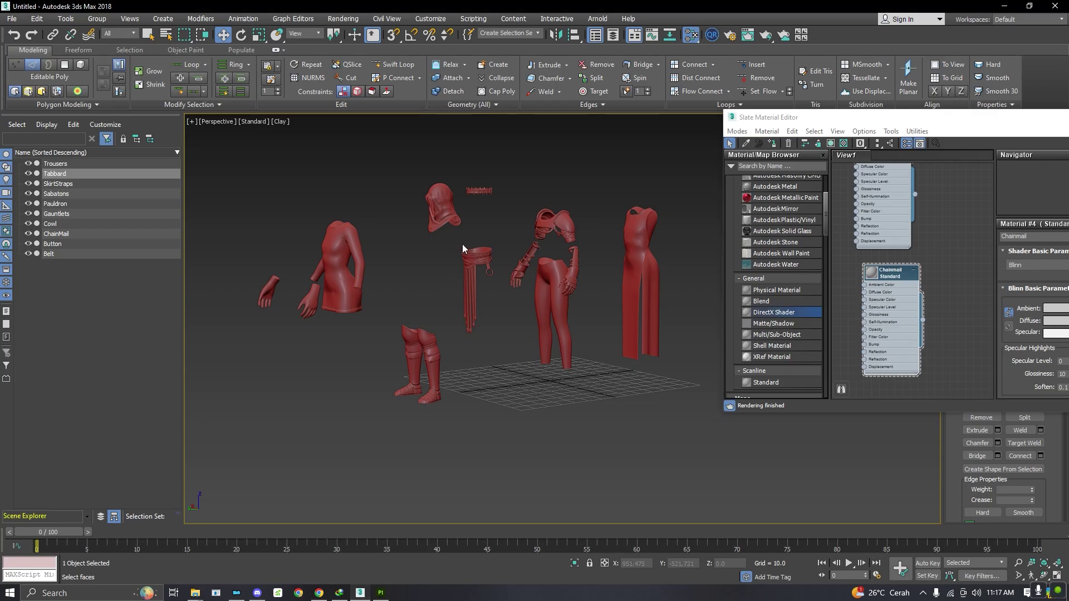
middle_click_drag(462, 243, 394, 238, "alt")
left_click_drag(565, 433, 613, 439)
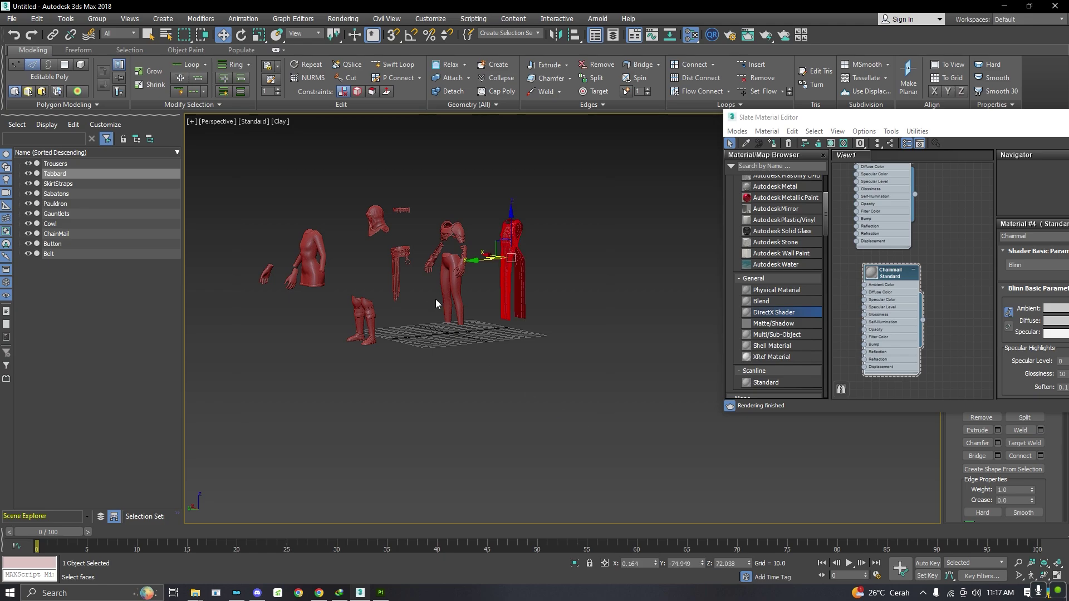
left_click(61, 154)
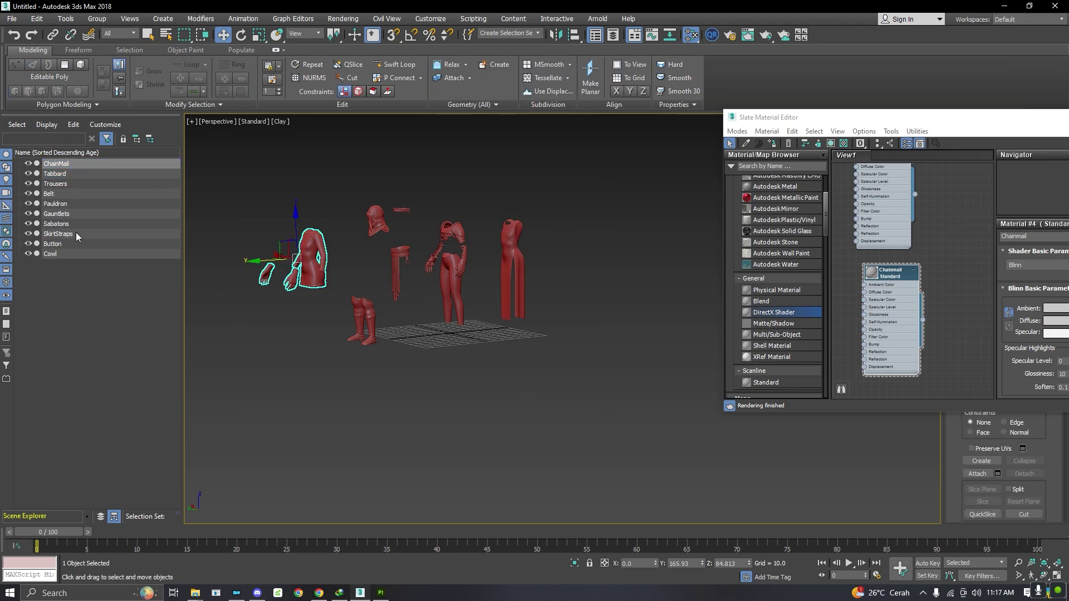
left_click(68, 252, "shift")
scroll(475, 285, "up", 10)
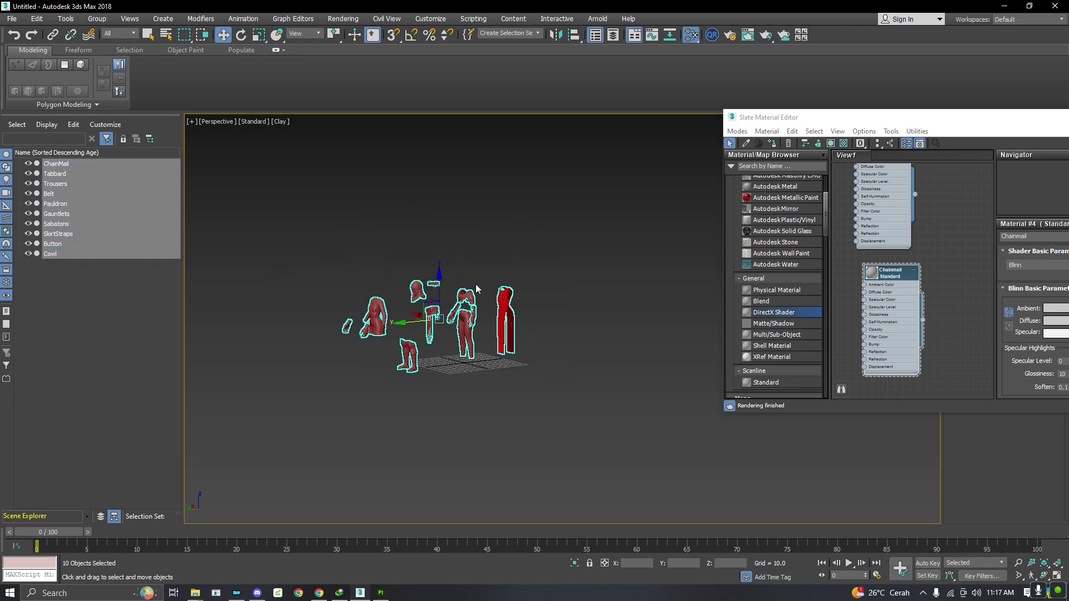
left_click(450, 272)
scroll(535, 312, "up", 5)
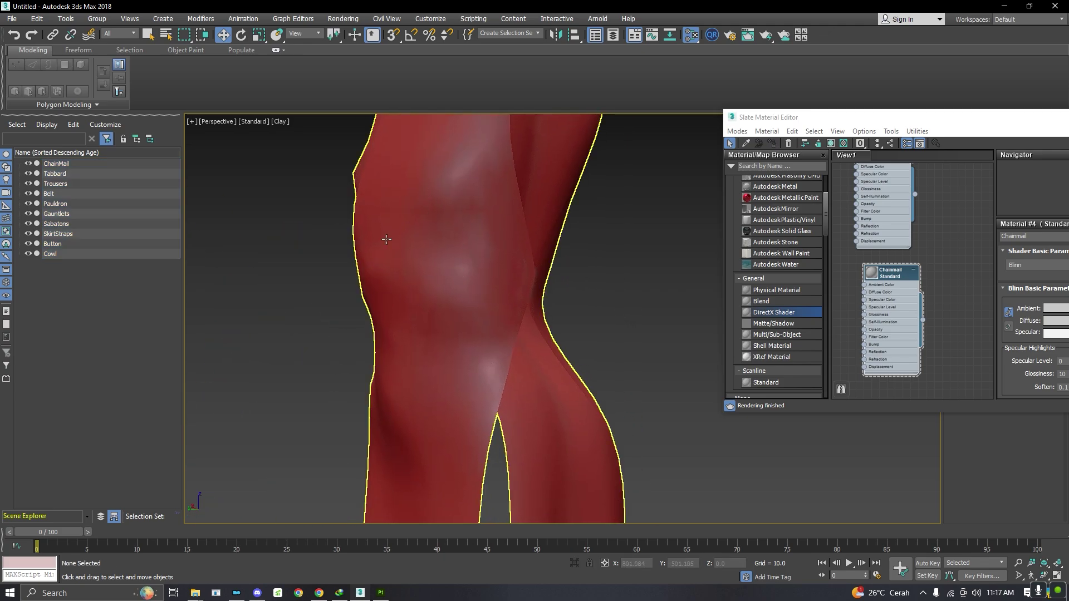
scroll(380, 290, "down", 3)
middle_click_drag(379, 291, 670, 143, "alt")
- Close the Slate Material Editor to clear the view of the armour
left_click_drag(884, 119, 667, 195)
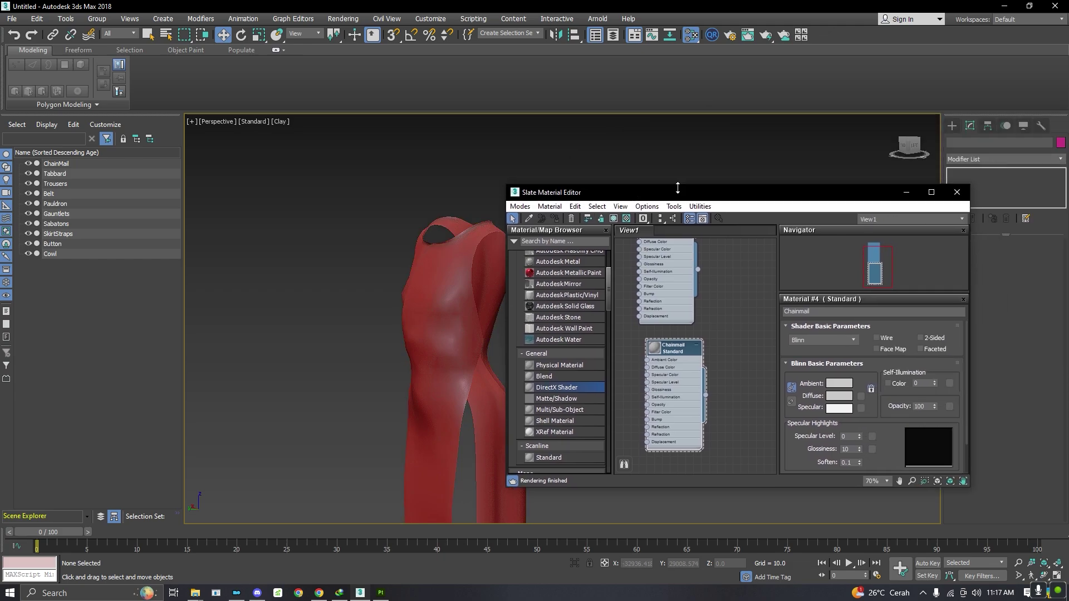
left_click(907, 146)
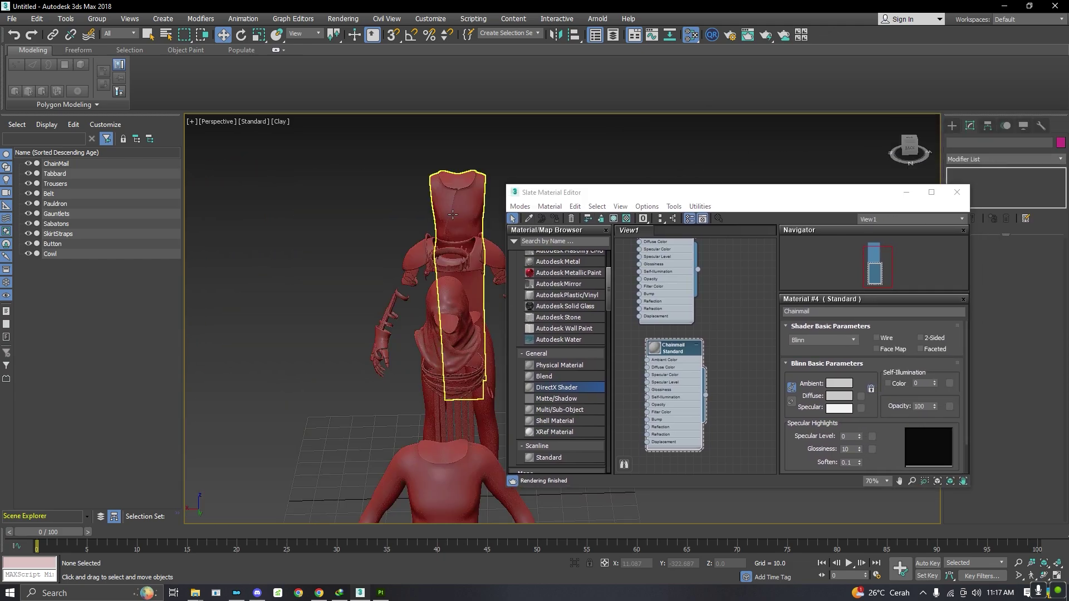
left_click(956, 192)
- Select the Cowl mesh and turn on Edged Faces in the viewport to examine its polygon density
middle_click_drag(895, 158, 697, 291, "alt")
scroll(696, 291, "up", 5)
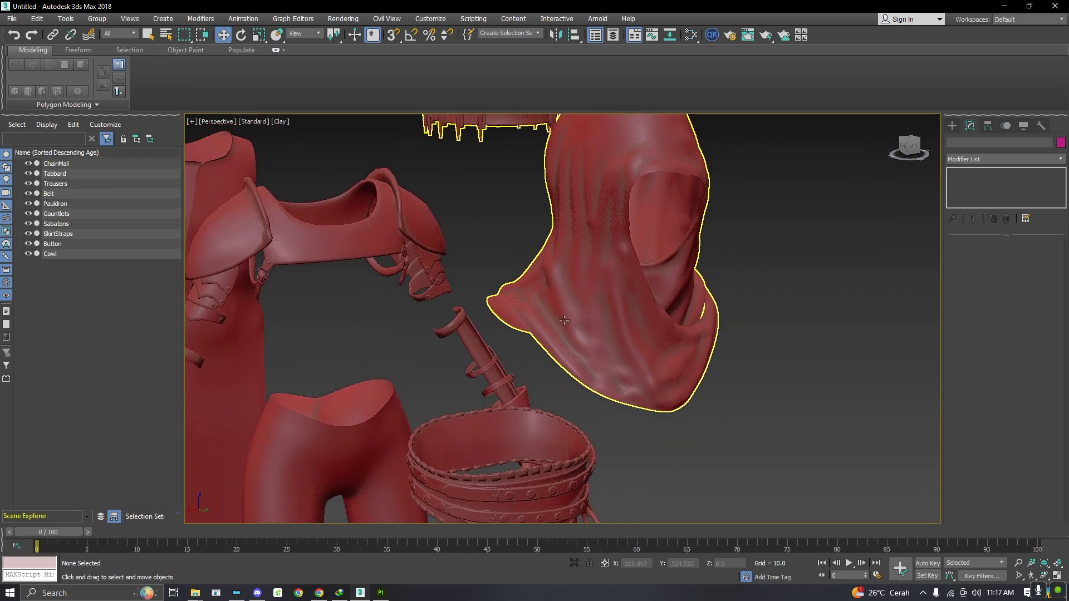
middle_click_drag(564, 320, 528, 365)
left_click(532, 364)
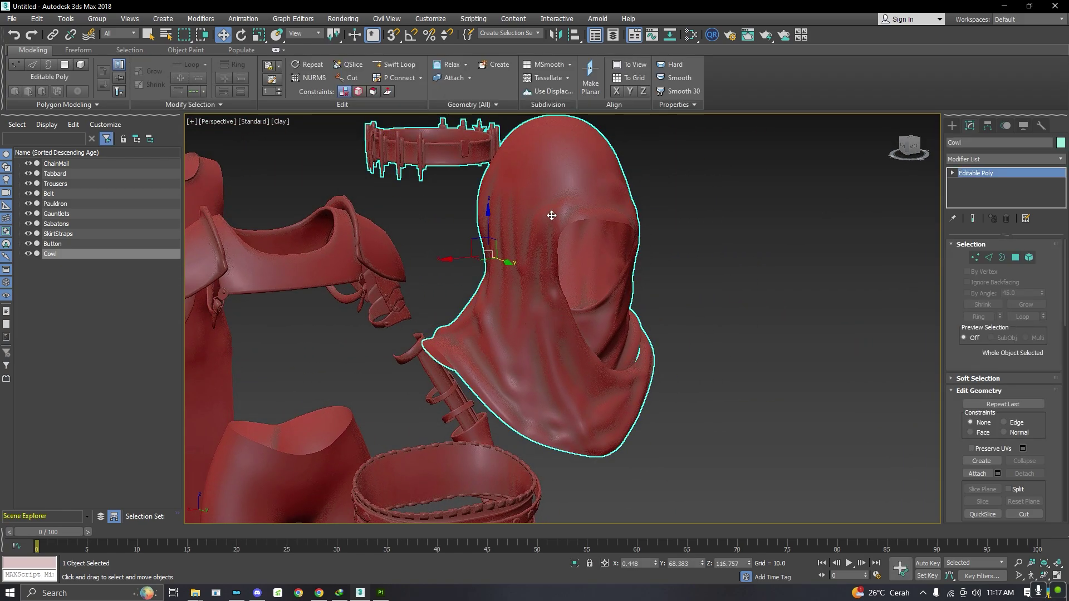
scroll(541, 357, "down", 5)
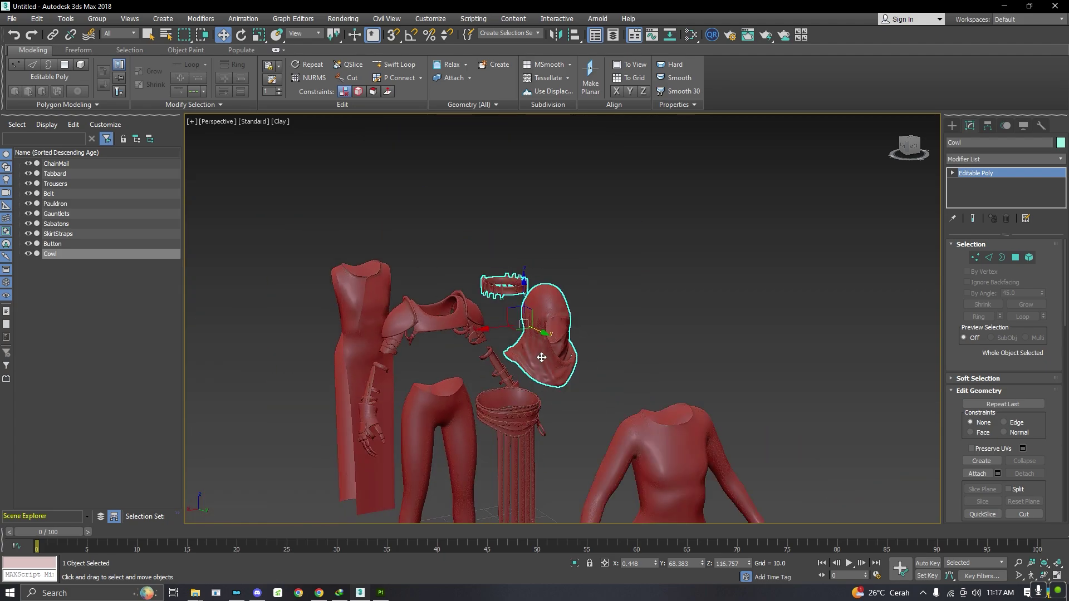
scroll(539, 358, "up", 5)
middle_click_drag(539, 358, 508, 342)
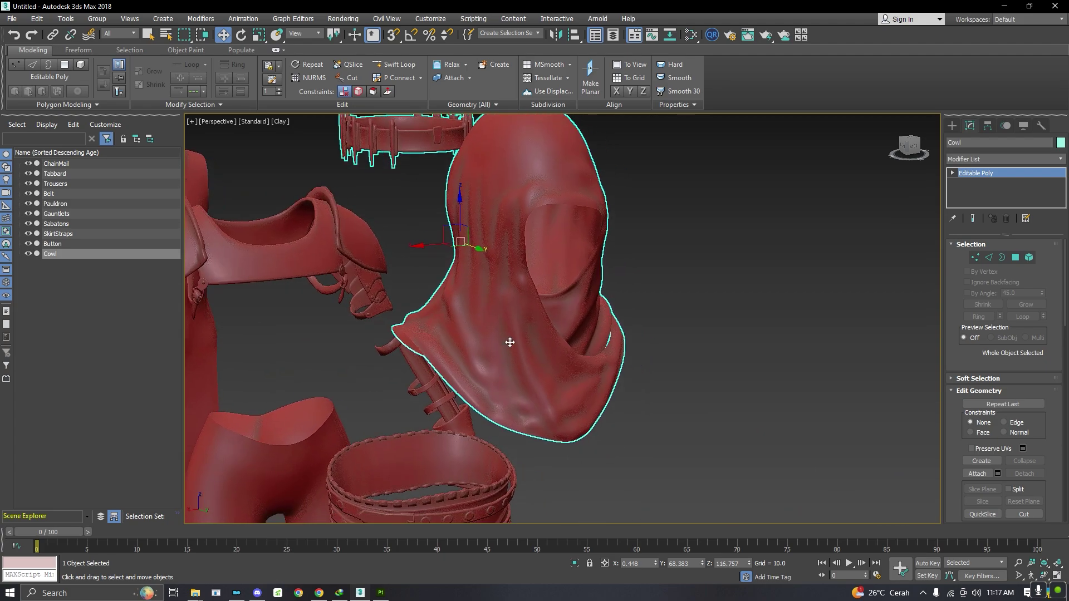
left_click(277, 124)
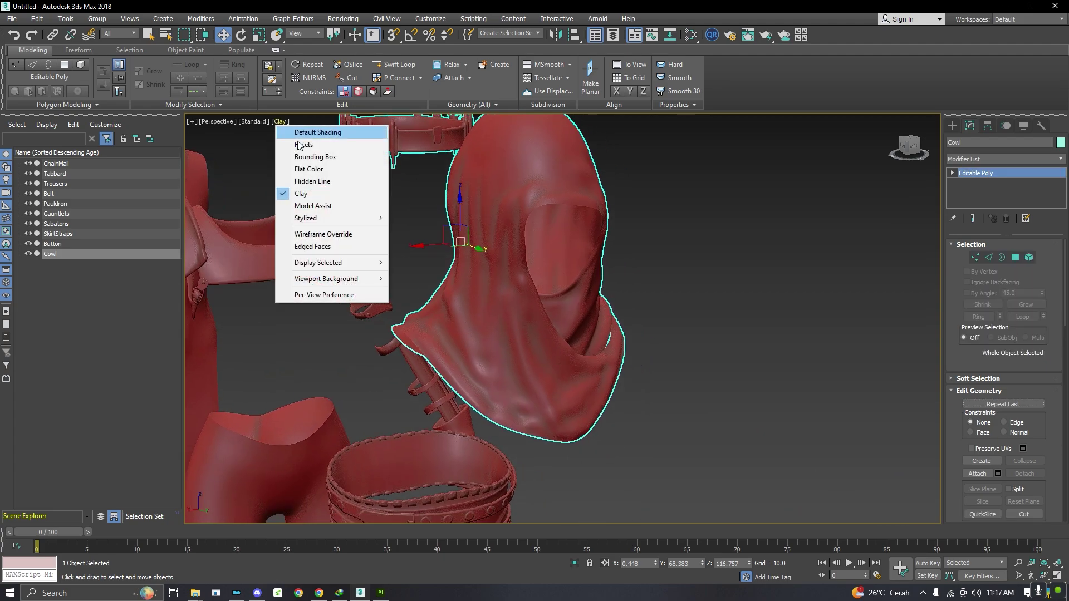
left_click(317, 248)
scroll(516, 264, "up", 5)
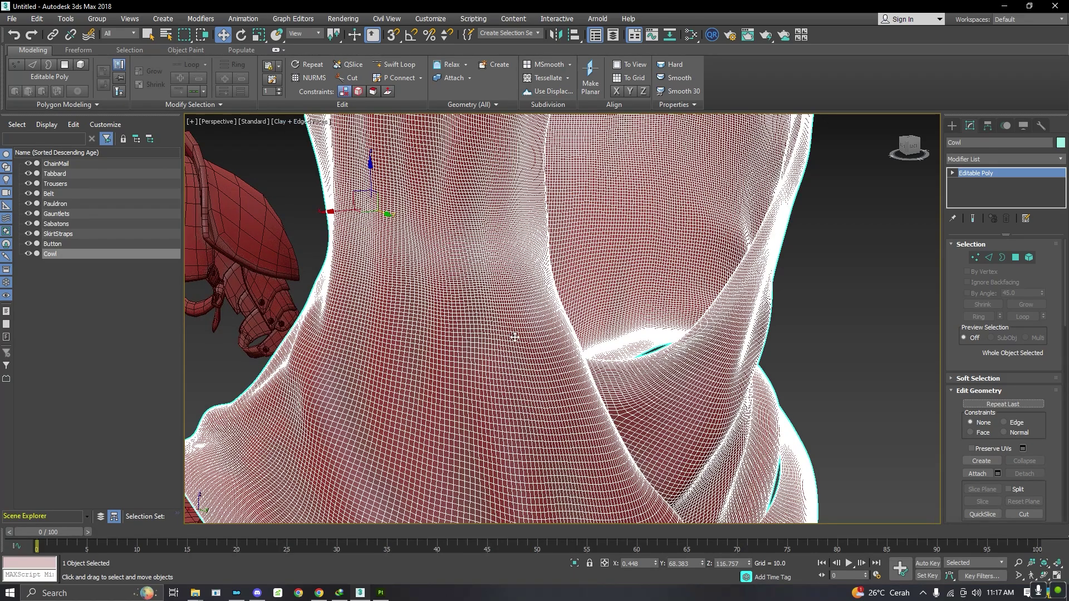
scroll(427, 364, "down", 8)
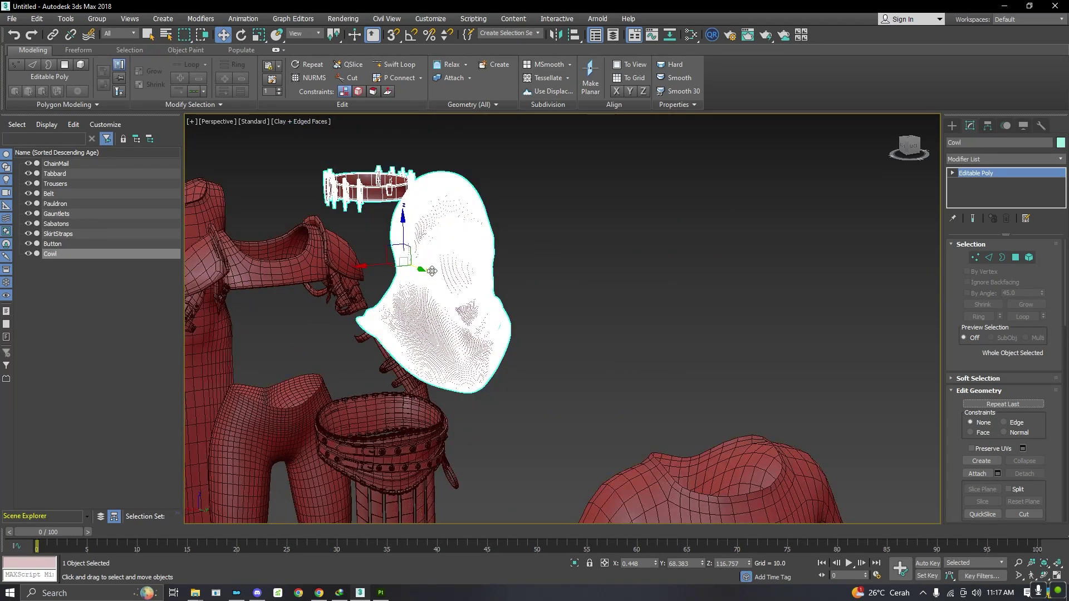
- Review the cowl's wireframe in 3ds Max against the high poly baking parameters in Substance 3D Painter
left_click(380, 592)
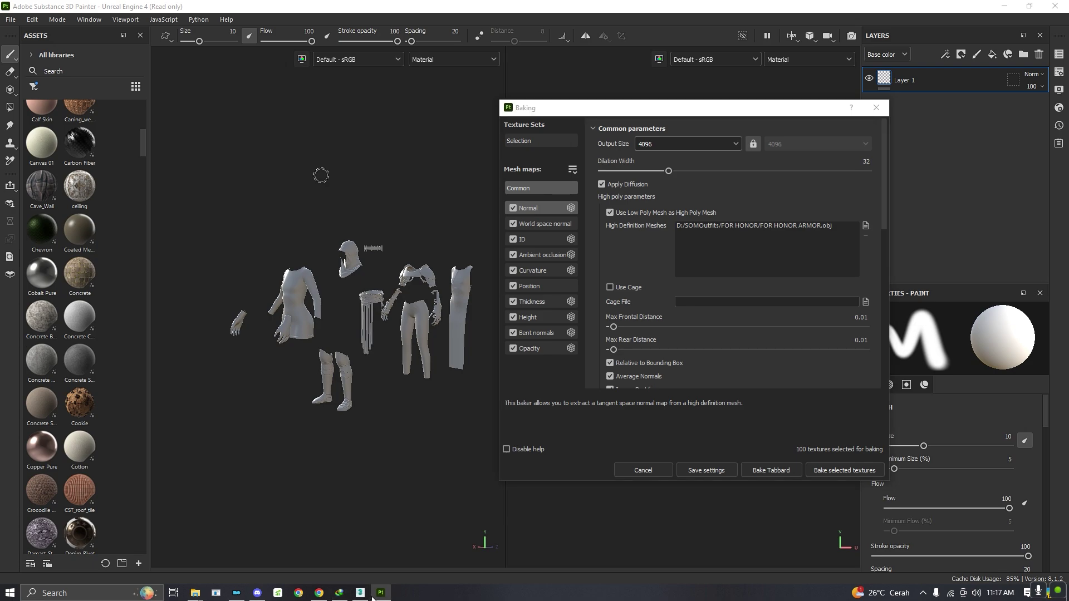
left_click(360, 593)
scroll(412, 322, "up", 4)
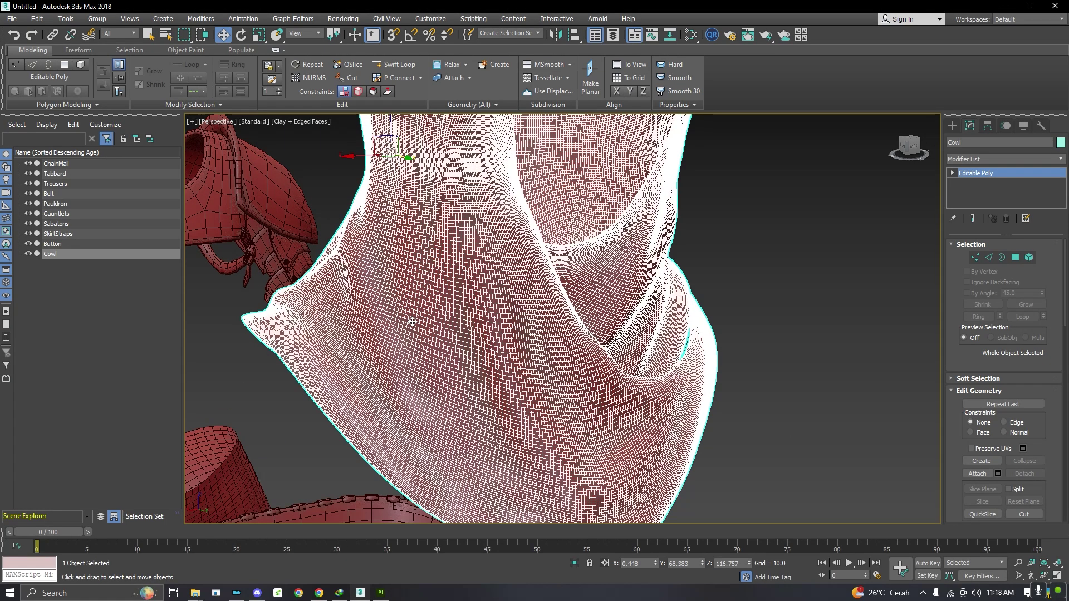
scroll(412, 322, "down", 5)
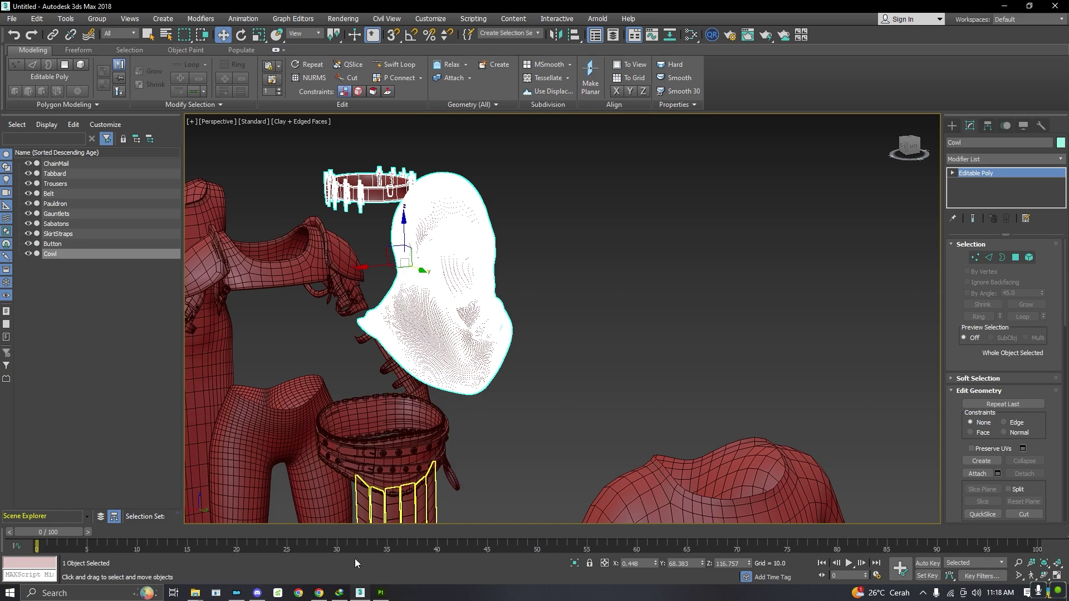
left_click(384, 593)
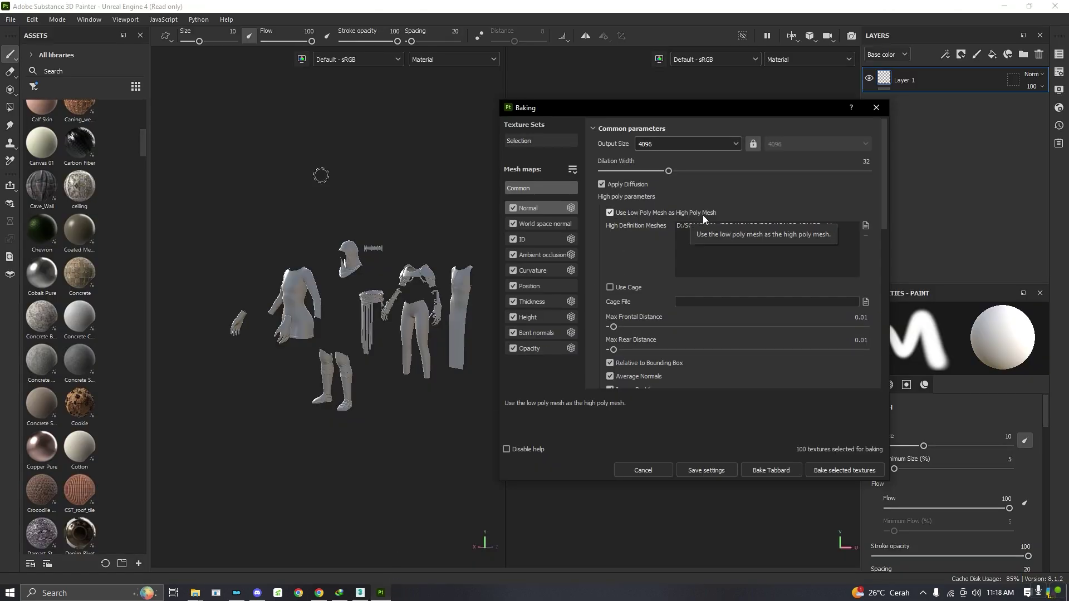
- Set the baking antialiasing to Subsampling 2x2 and bake the selected mesh maps for all the texture sets from Belt to Trouser
scroll(629, 249, "down", 2)
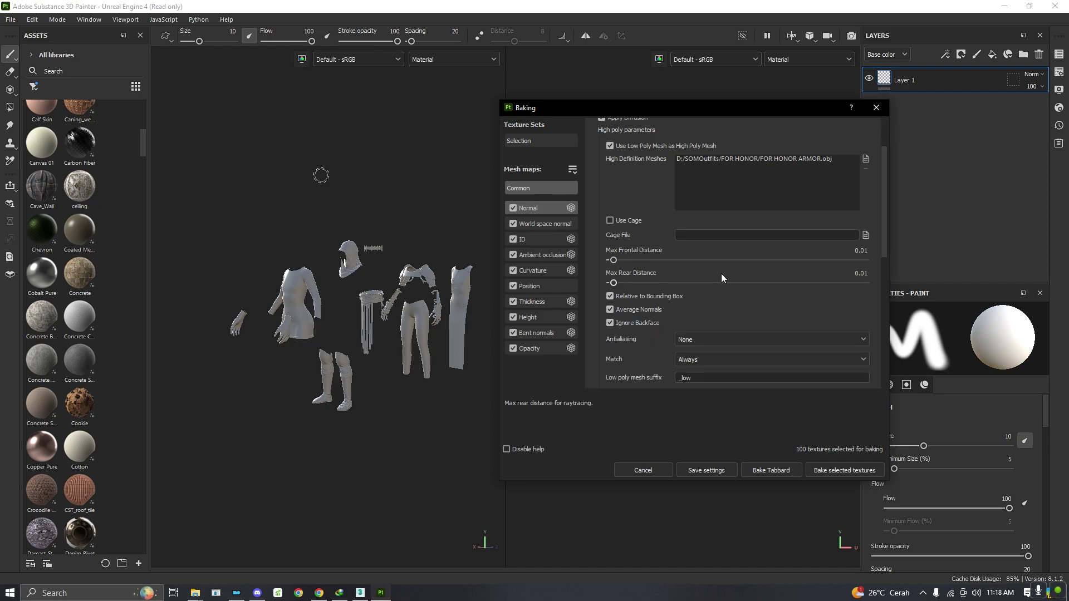
scroll(719, 289, "down", 3)
left_click(700, 235)
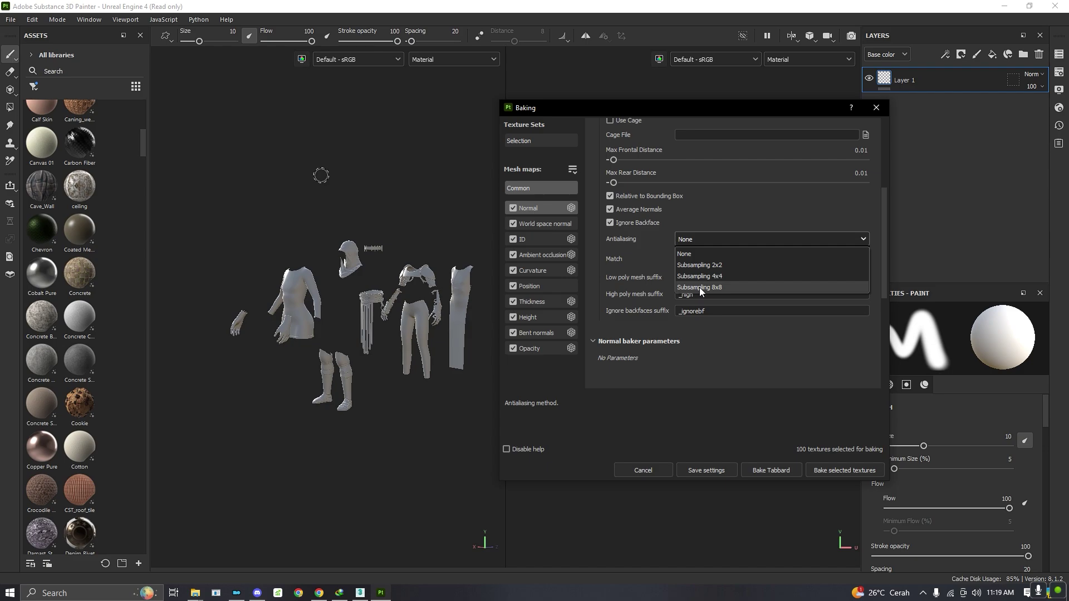
left_click(747, 266)
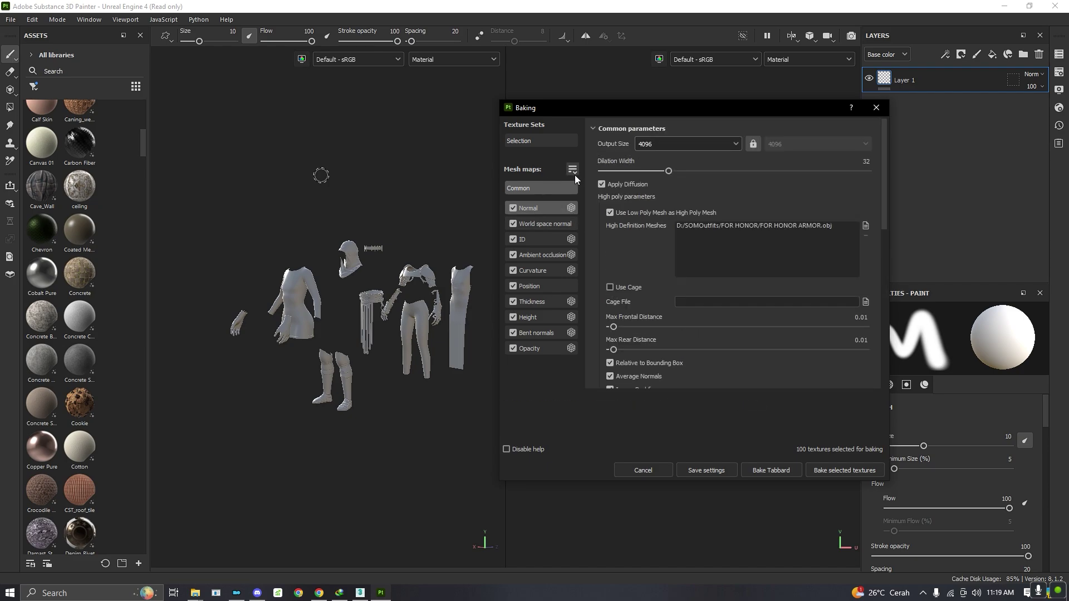
left_click(525, 142)
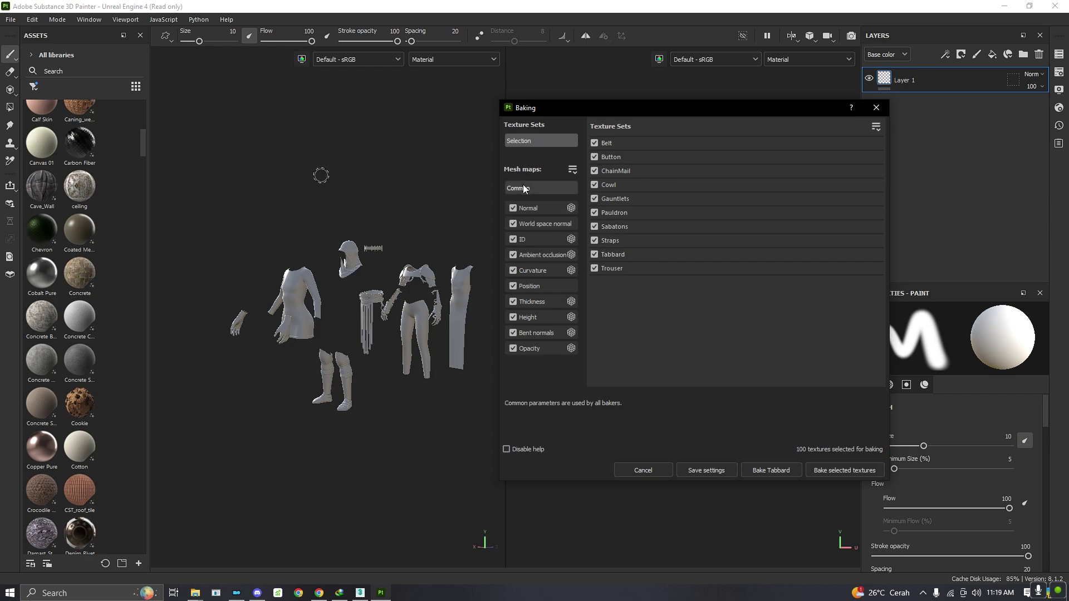
left_click(840, 466)
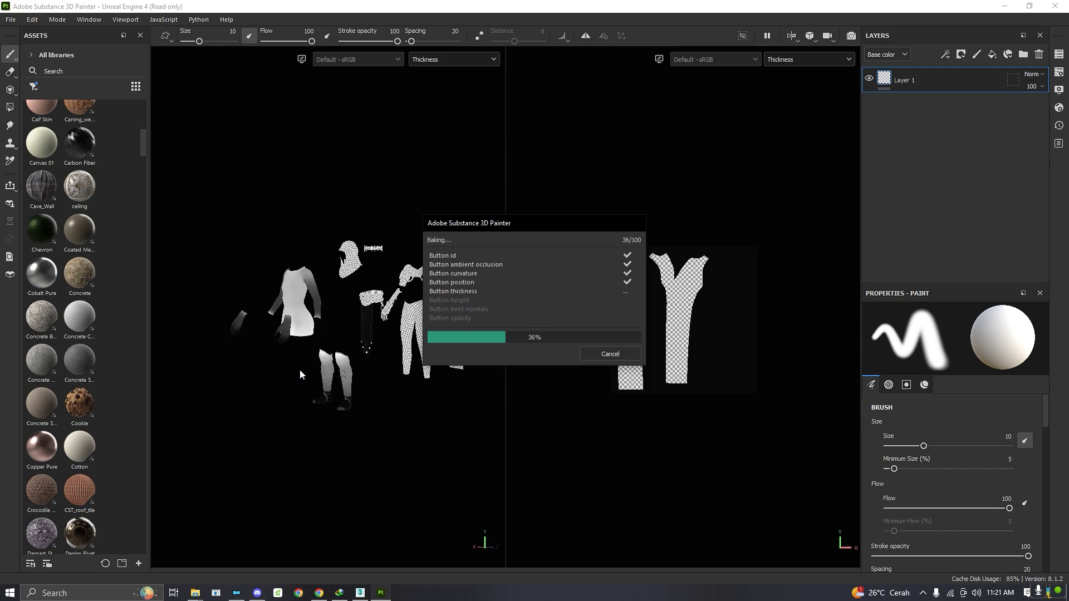
- Switch to 3ds Max and detach the hood element from the Cowl mesh as a separate object
left_click(360, 592)
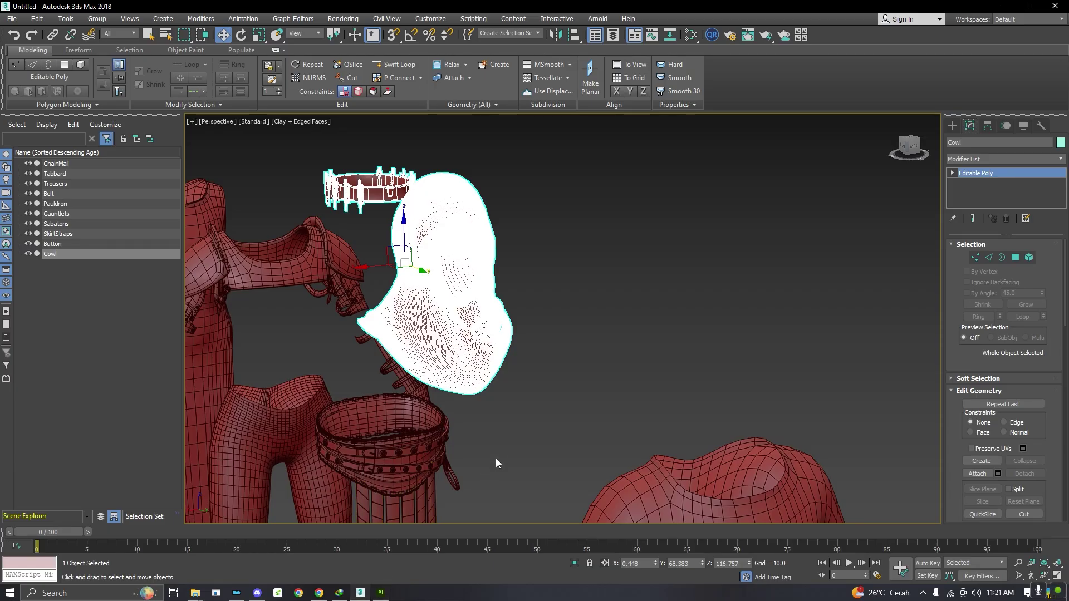
left_click(583, 355)
middle_click_drag(565, 356, 556, 367)
left_click(555, 367)
scroll(555, 367, "up", 3)
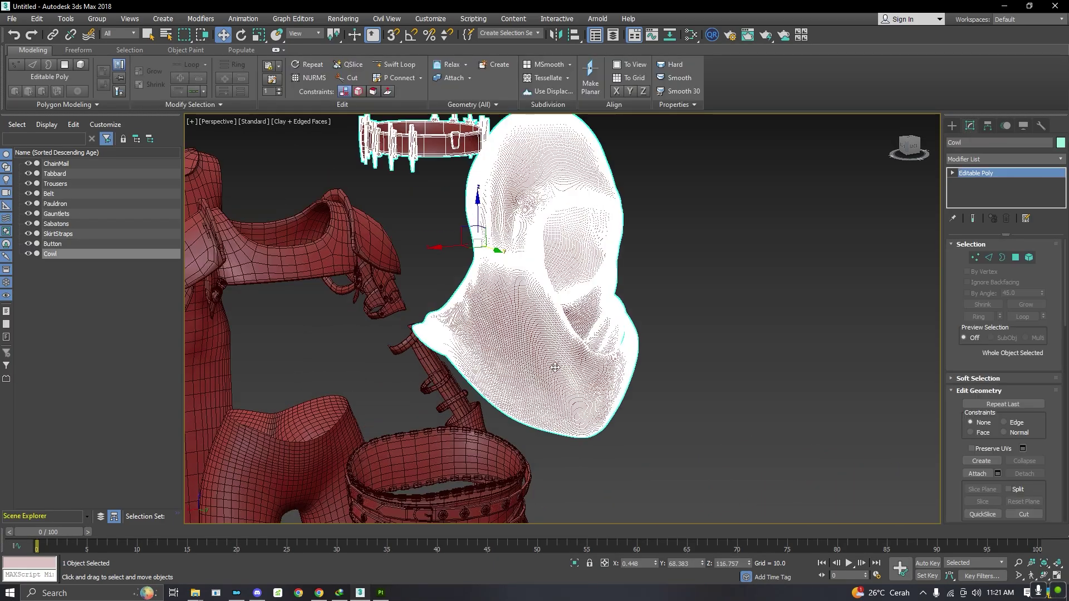
left_click(1028, 257)
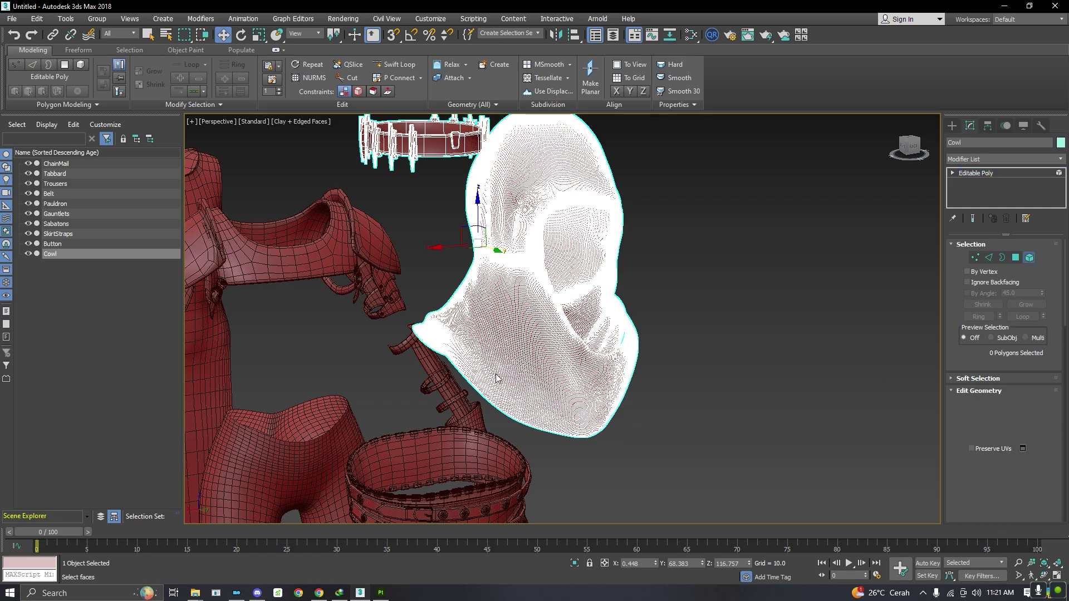
left_click(492, 373)
left_click(449, 90)
left_click(566, 302)
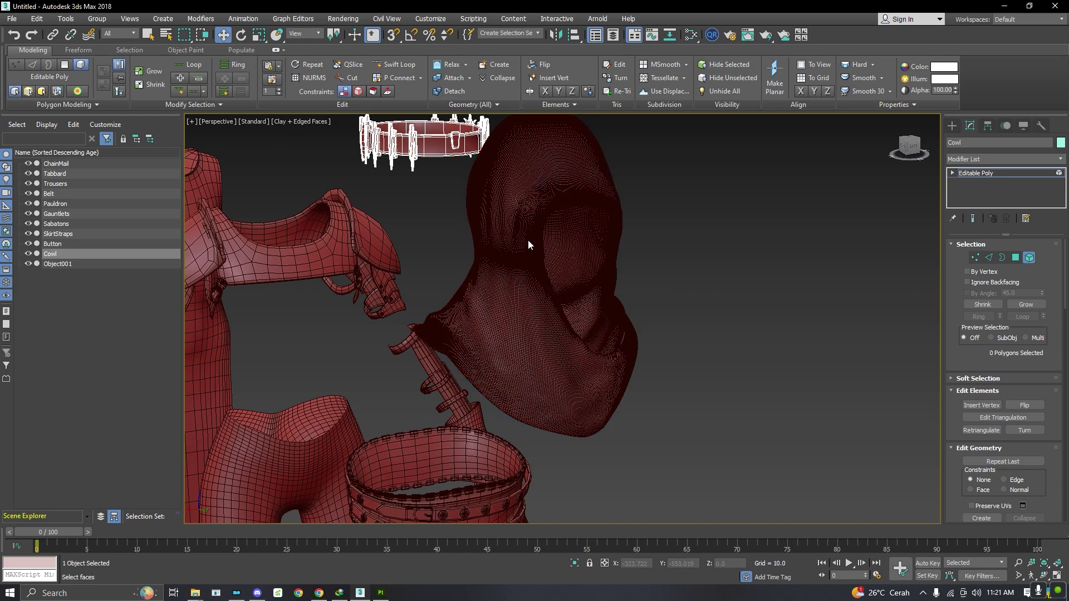
- Select the detached hood, Object001, and check its triangle count with the Polygon Counter
left_click(49, 263)
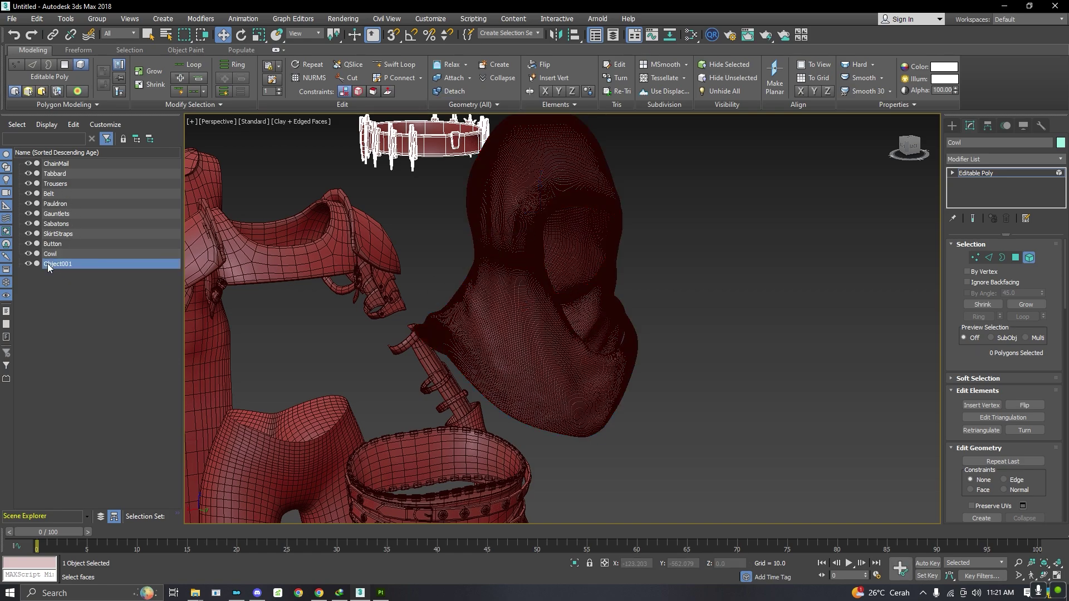
left_click(976, 260)
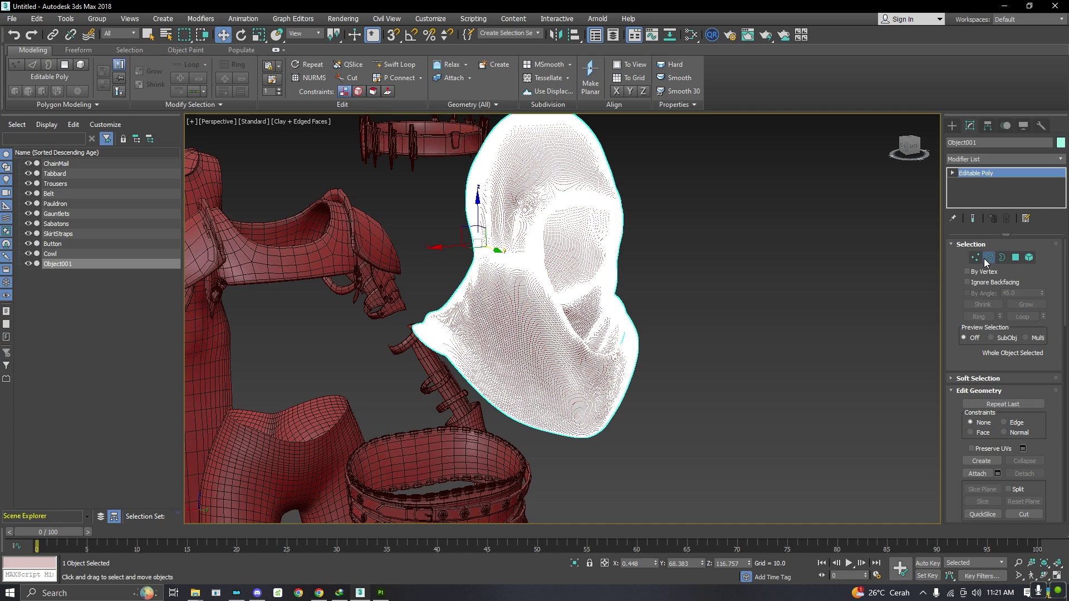
left_click(1039, 127)
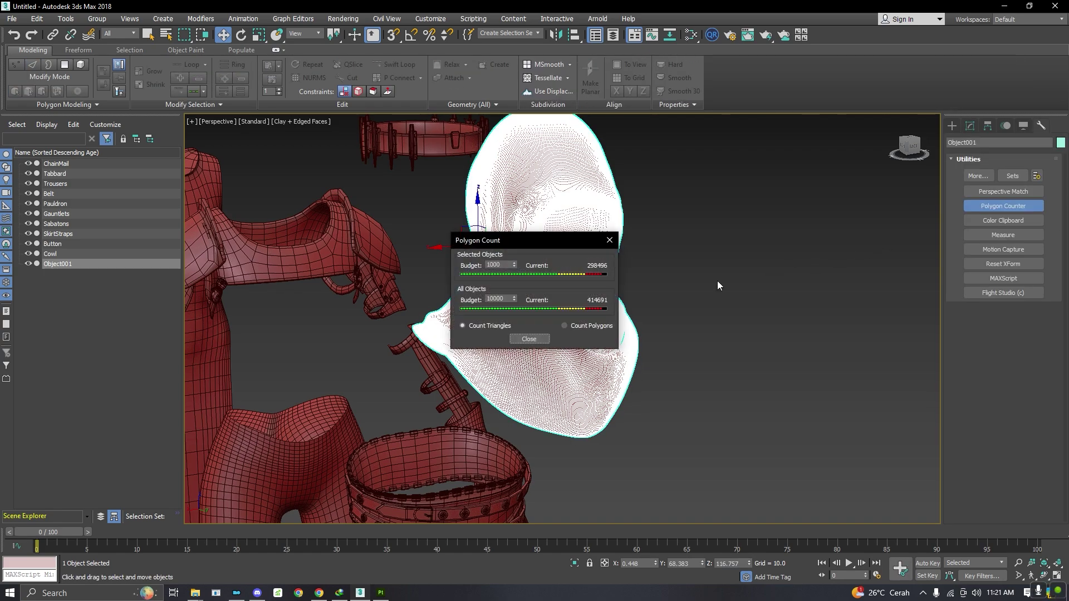
left_click(609, 244)
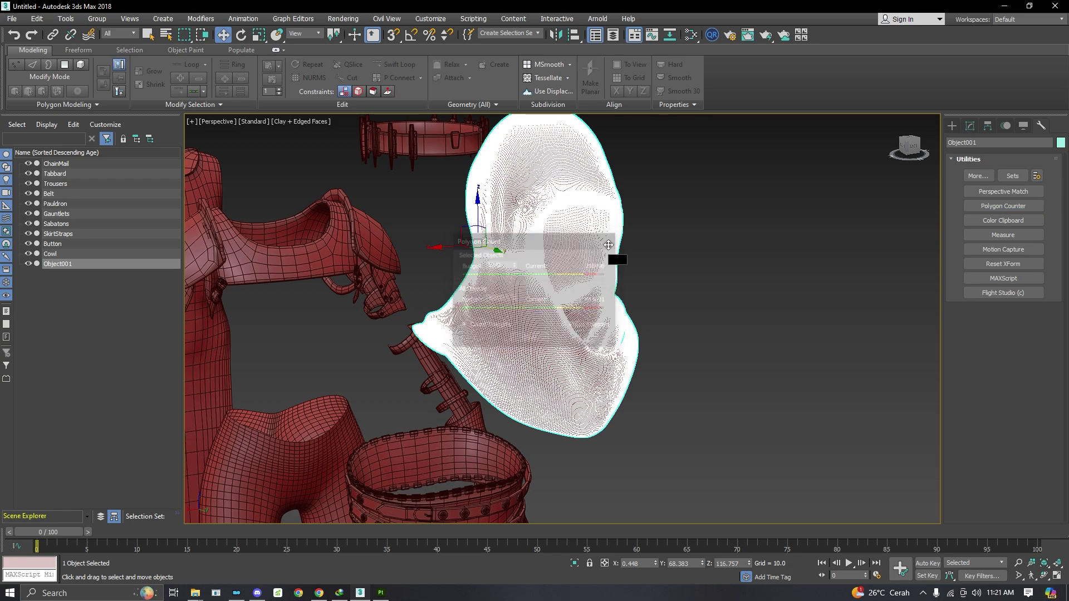
- Add a ProOptimizer modifier to the detached hood mesh
left_click(972, 127)
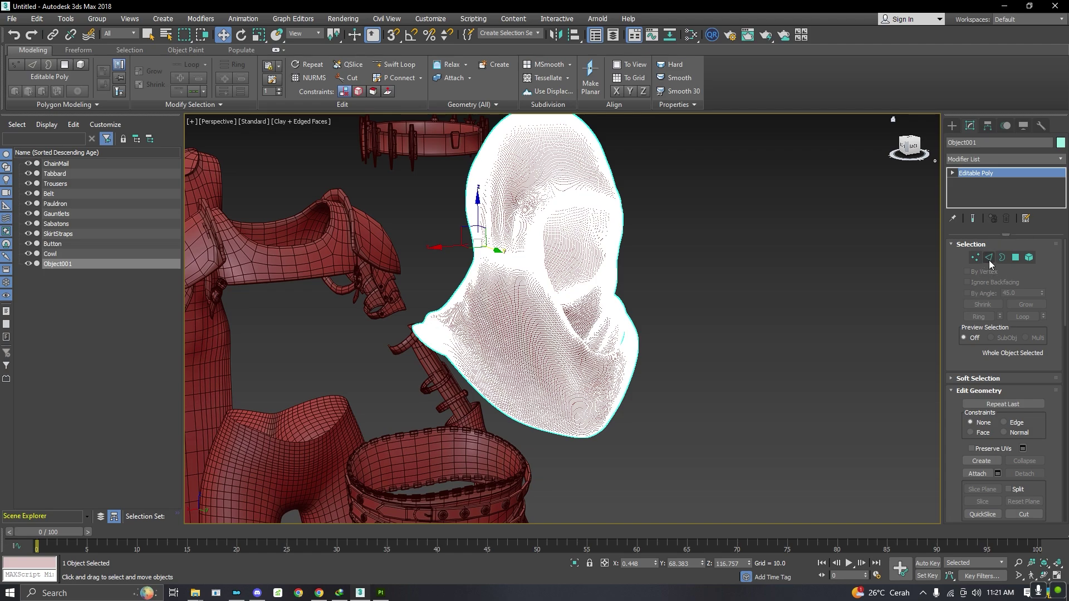
left_click(989, 257)
left_click(974, 159)
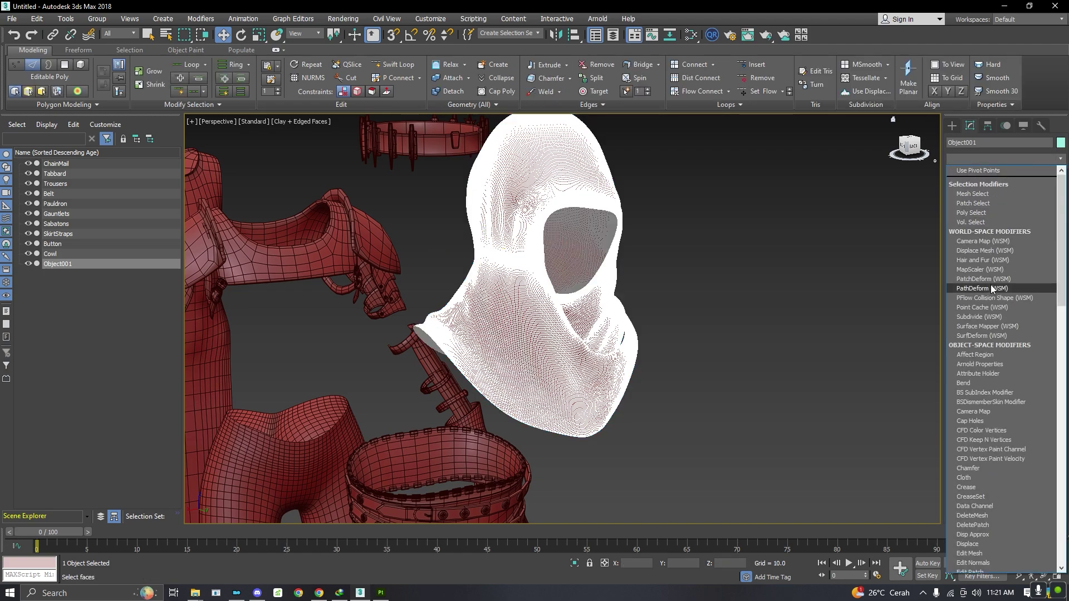
scroll(991, 285, "down", 3)
scroll(994, 401, "down", 9)
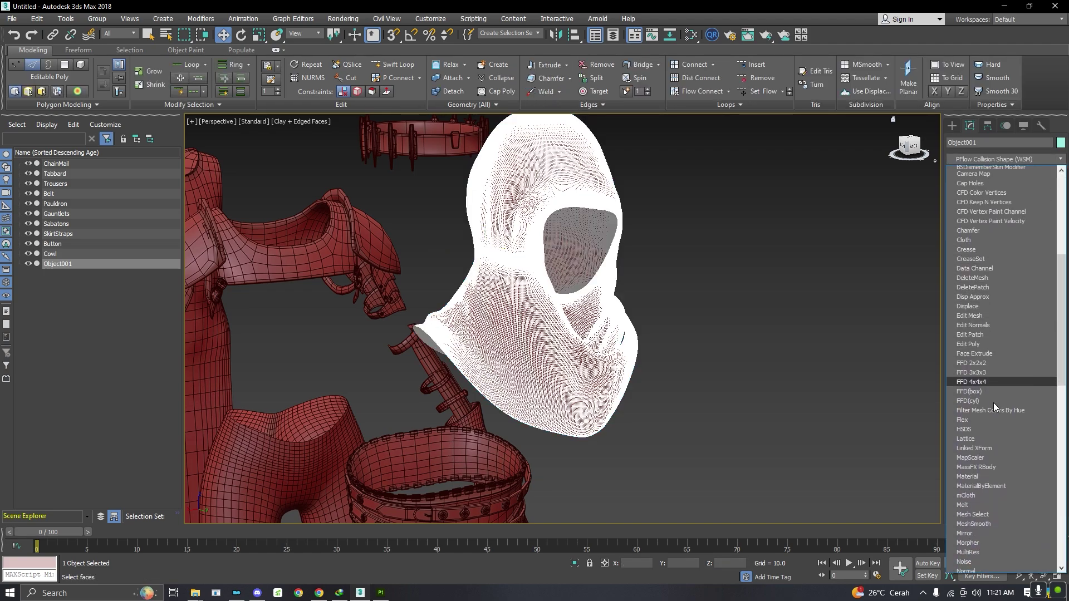
scroll(993, 403, "down", 3)
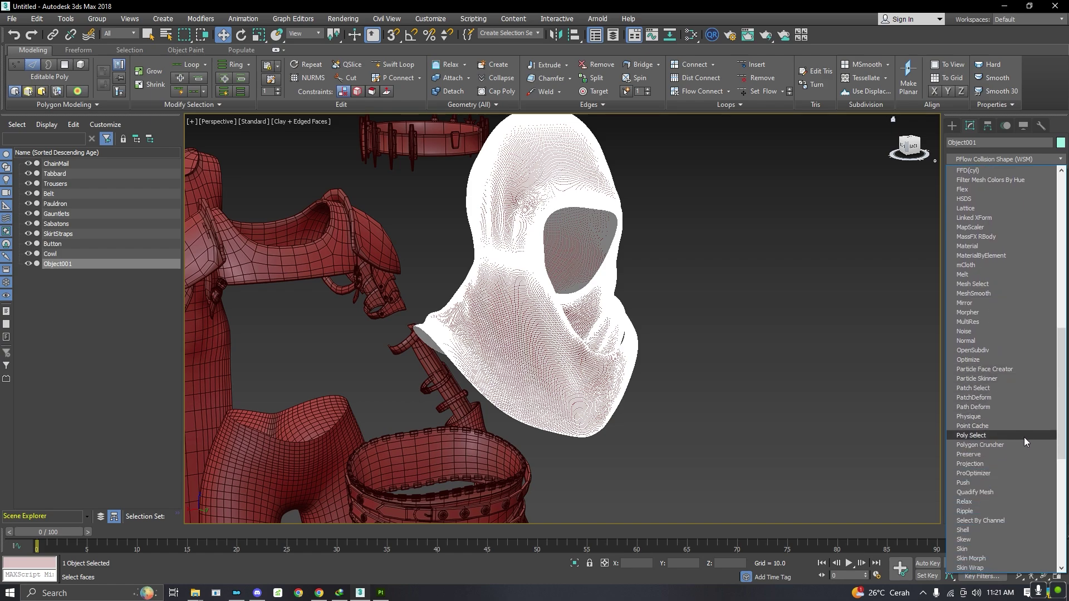
left_click(997, 473)
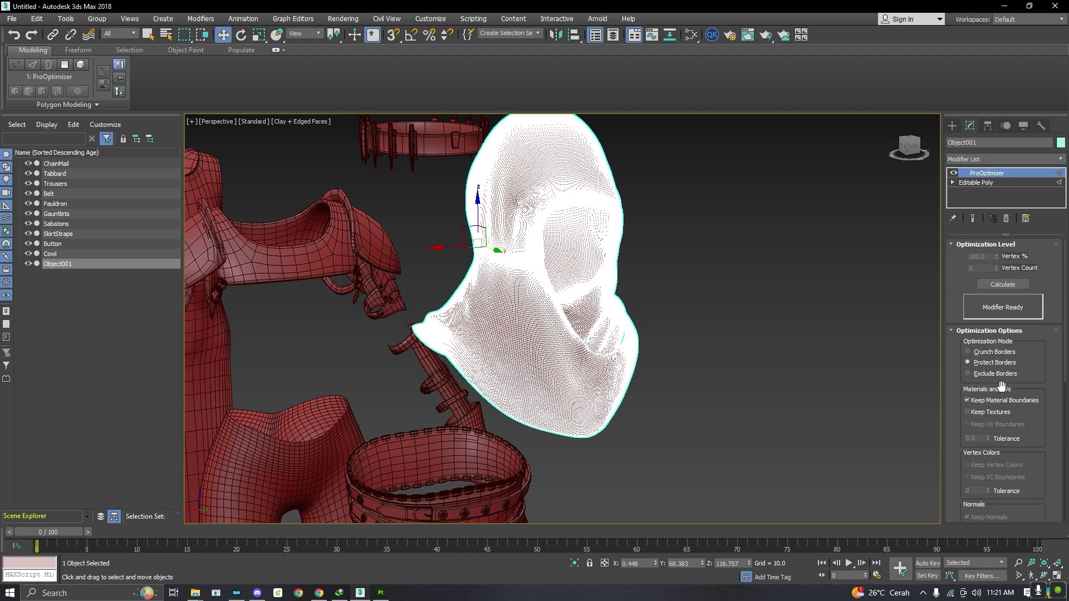
- Enable Keep Textures in the hood's ProOptimizer, calculate the optimization and set Vertex % to 10
left_click(969, 412)
left_click(997, 285)
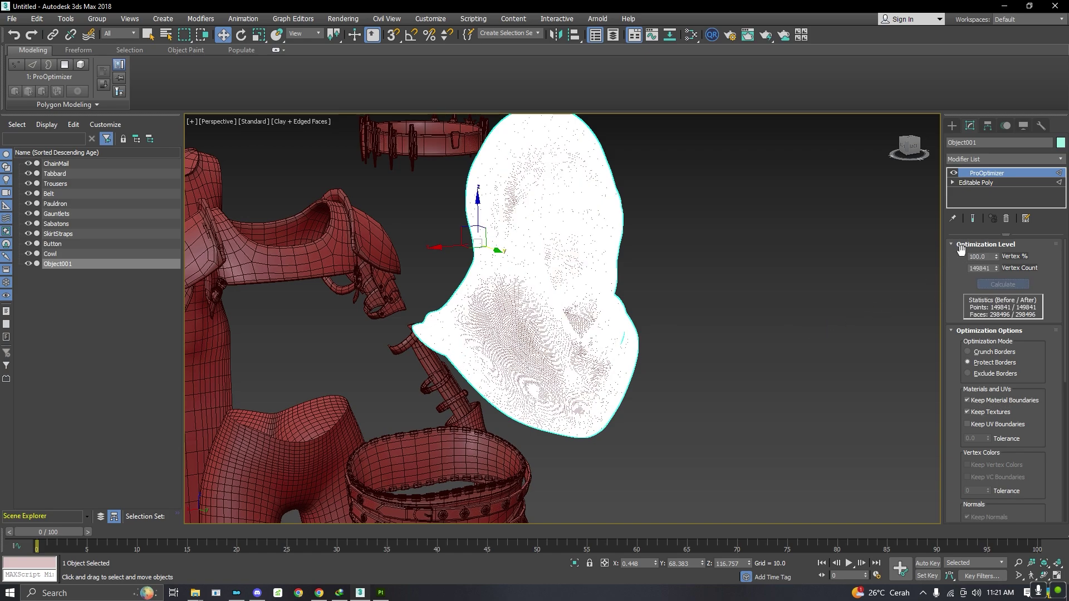
left_click(988, 257)
type("10")
key("Return")
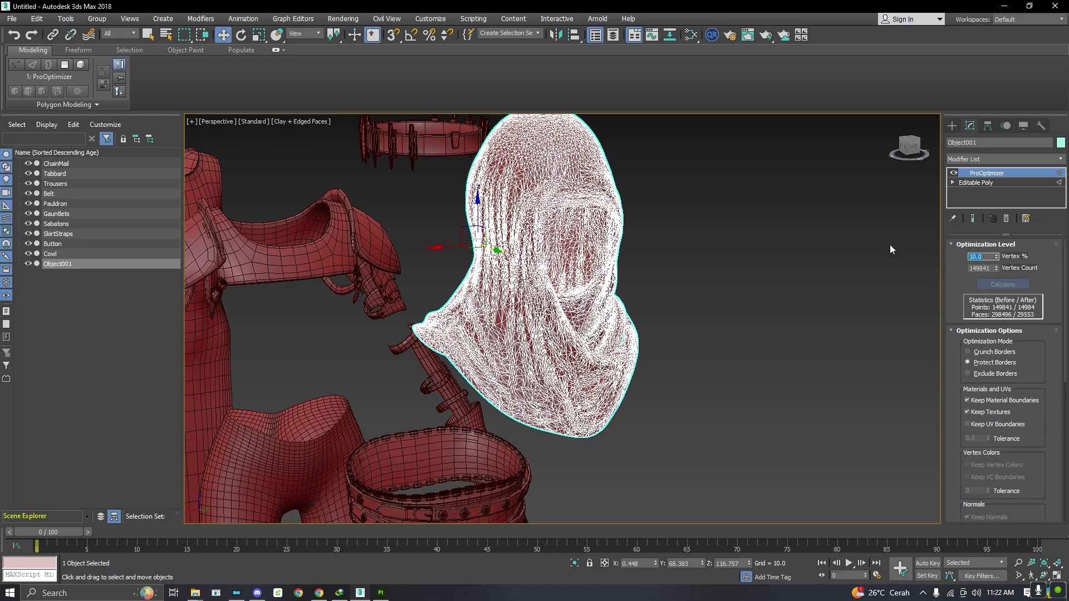
- Examine the optimized hood's wireframe and check its triangle count with the Polygon Counter
scroll(547, 327, "up", 5)
scroll(548, 326, "down", 3)
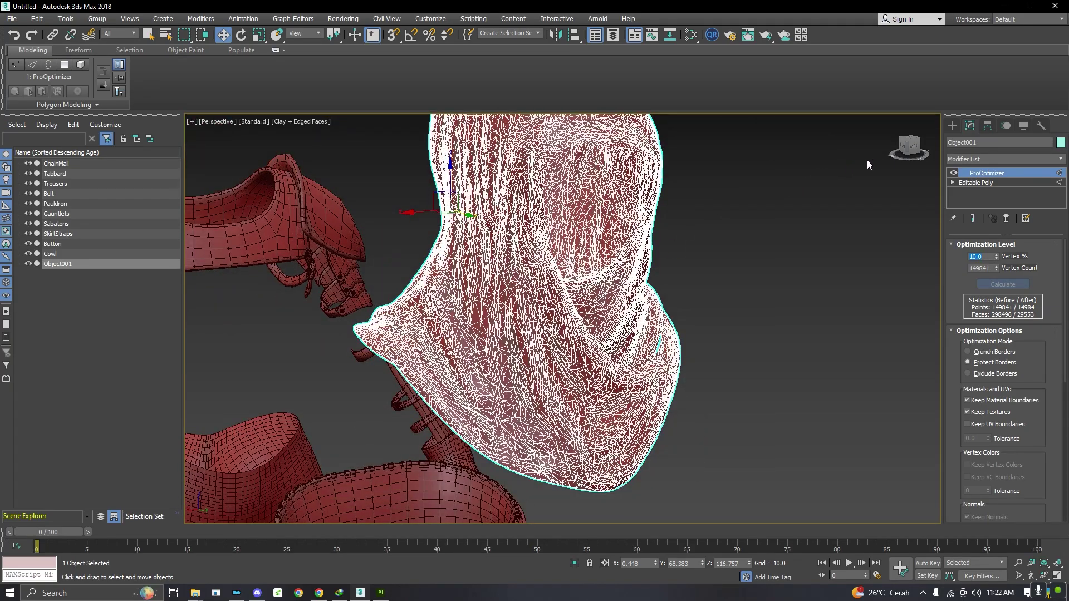
left_click(908, 156)
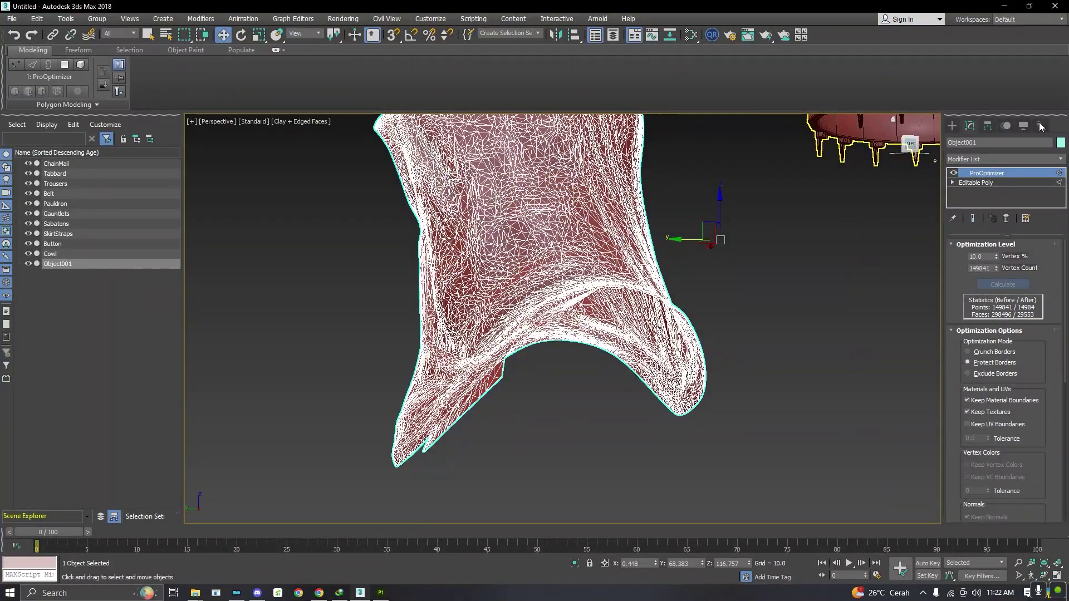
left_click(1040, 125)
left_click(994, 205)
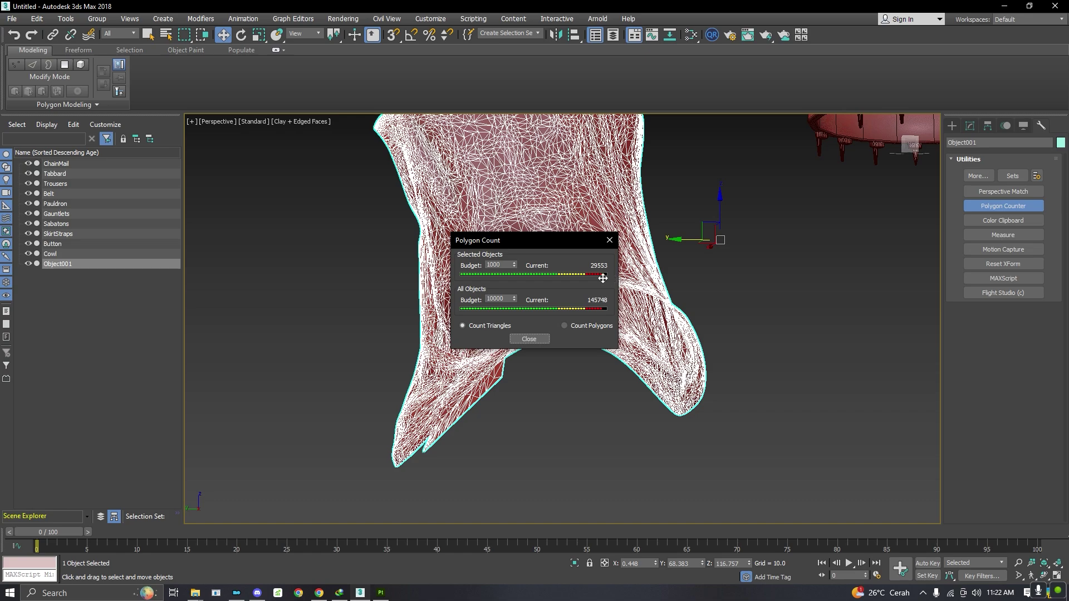
left_click_drag(546, 243, 761, 238)
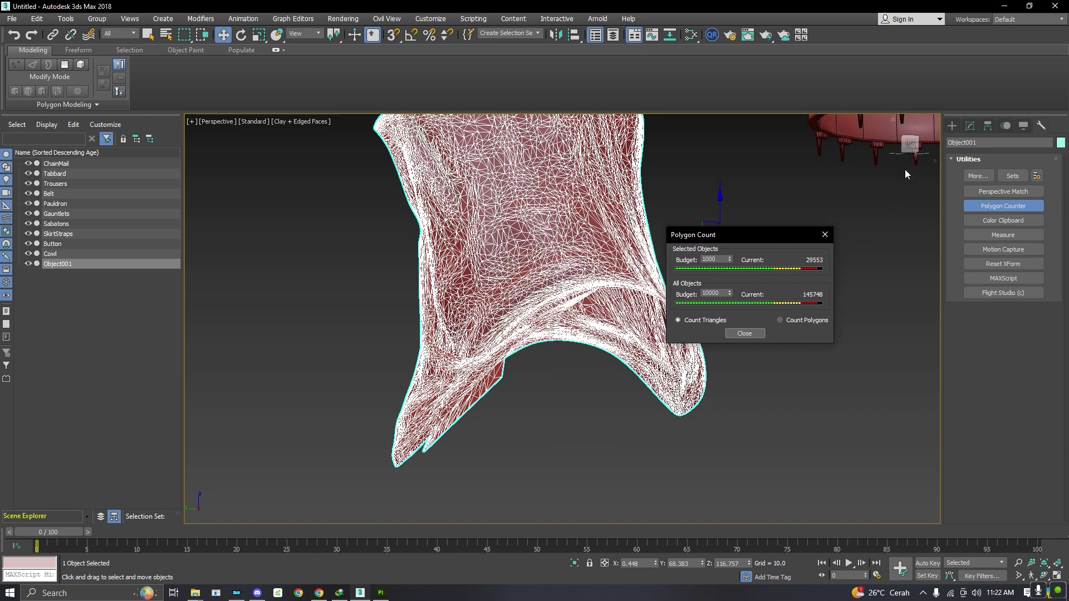
- Turn off Edged Faces to inspect the optimized hood's shaded surface, and close the Polygon Counter
left_click(969, 126)
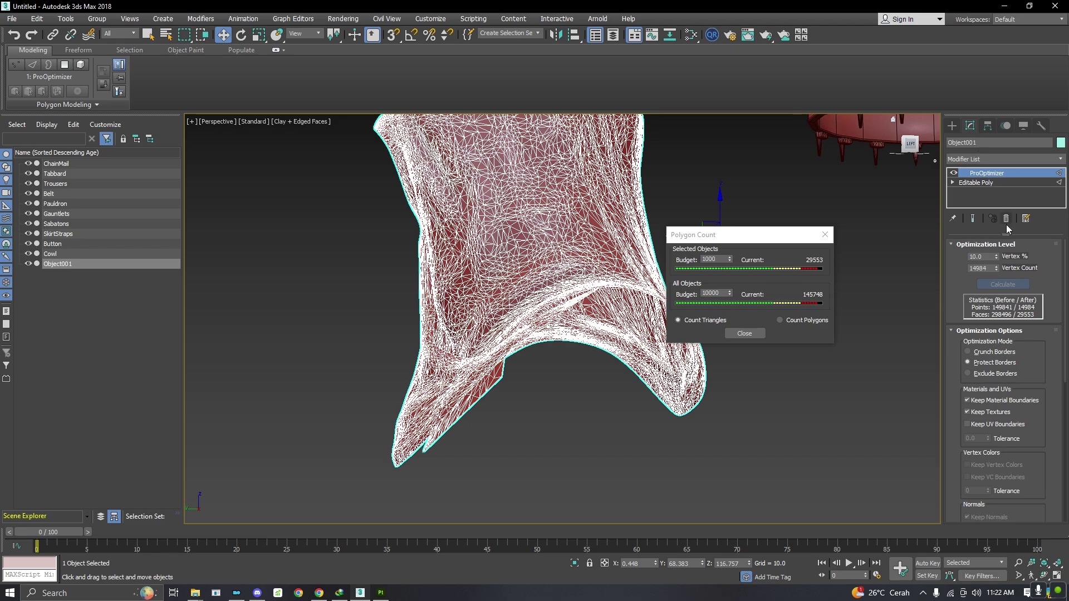
middle_click_drag(522, 253, 518, 312)
scroll(572, 275, "down", 3)
scroll(562, 270, "up", 3)
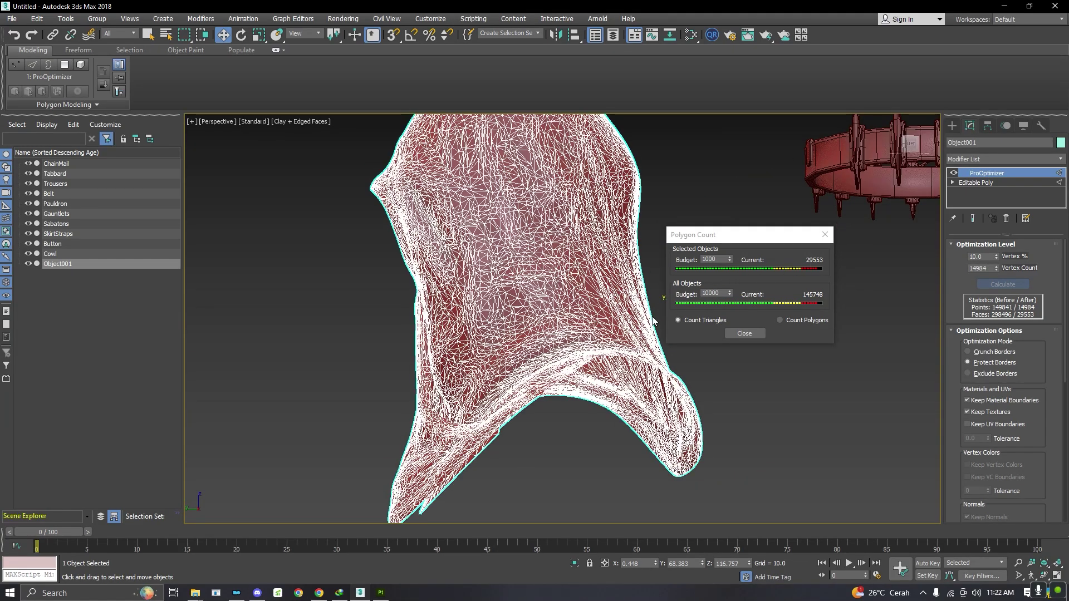
left_click_drag(913, 146, 823, 172)
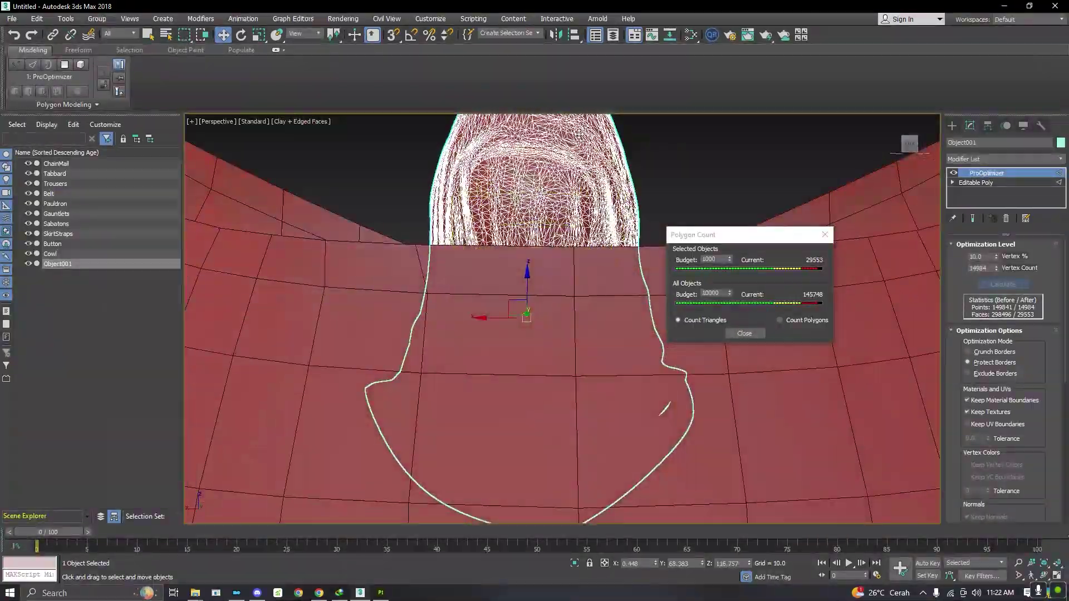
left_click(313, 117)
left_click(312, 121)
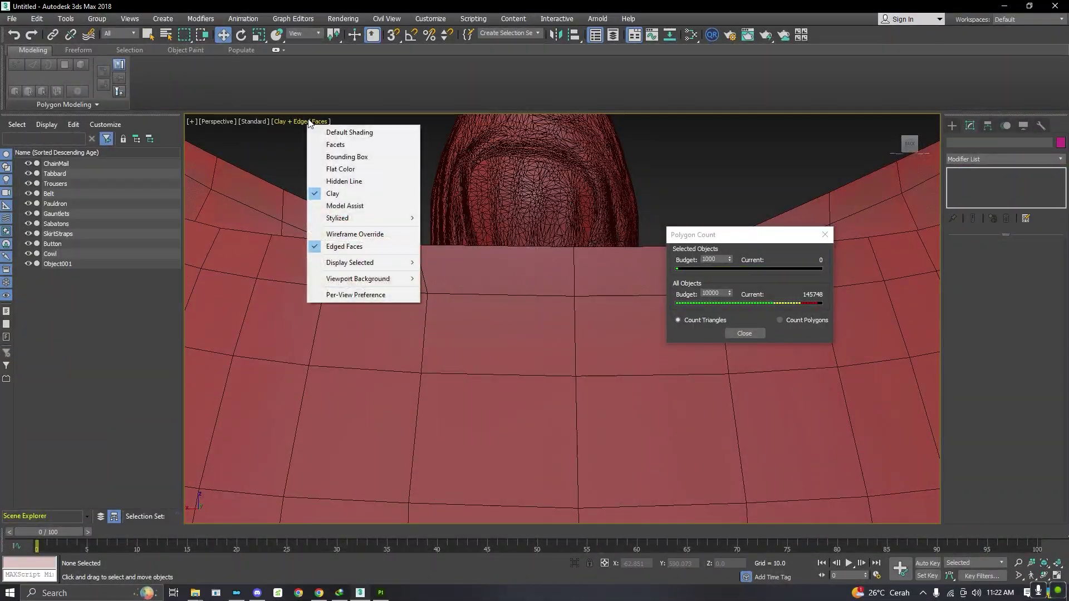
left_click(366, 247)
left_click(903, 150)
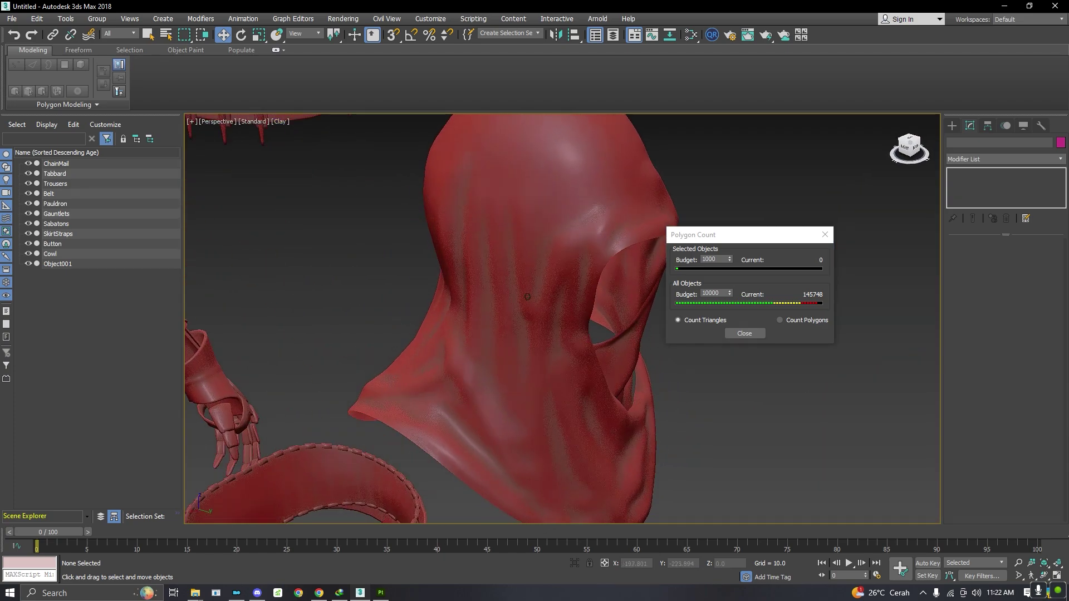
left_click(744, 333)
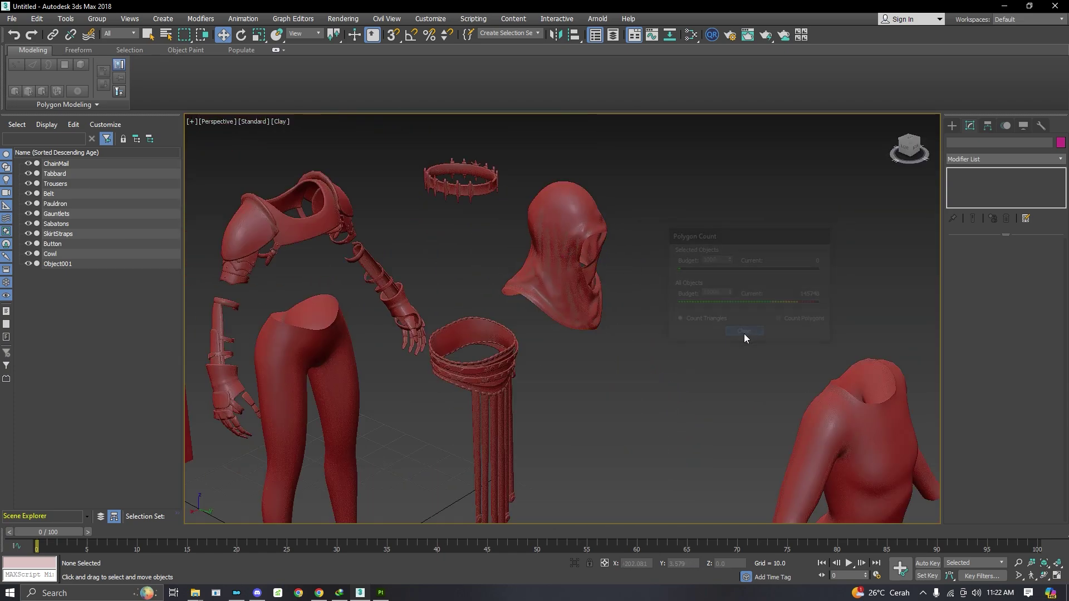
- Return to Substance 3D Painter to check the bake and dismiss the finished baking report
left_click(380, 589)
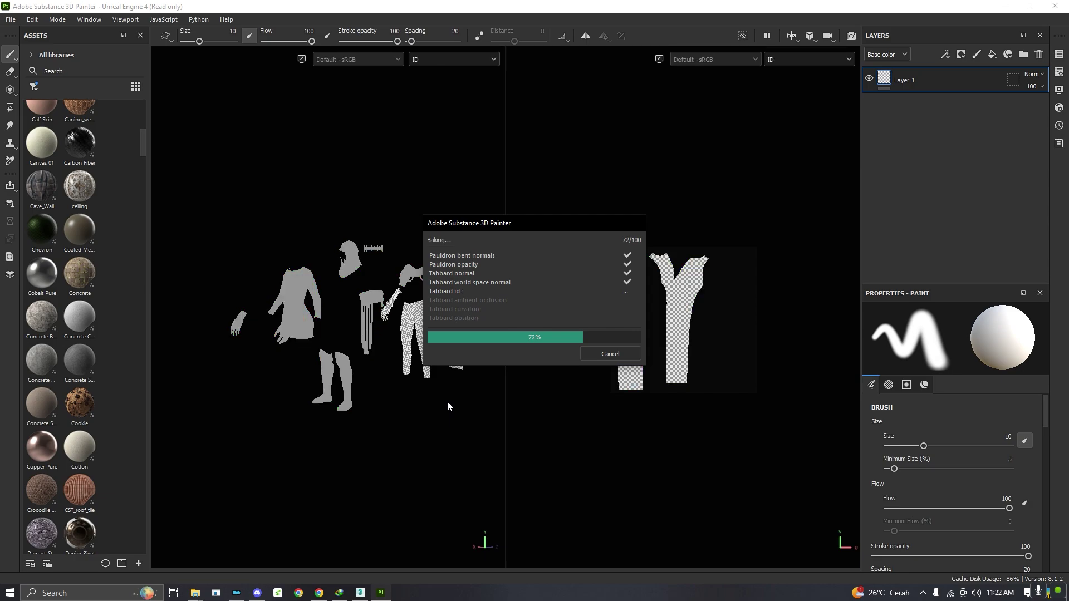
left_click(361, 593)
left_click(559, 298)
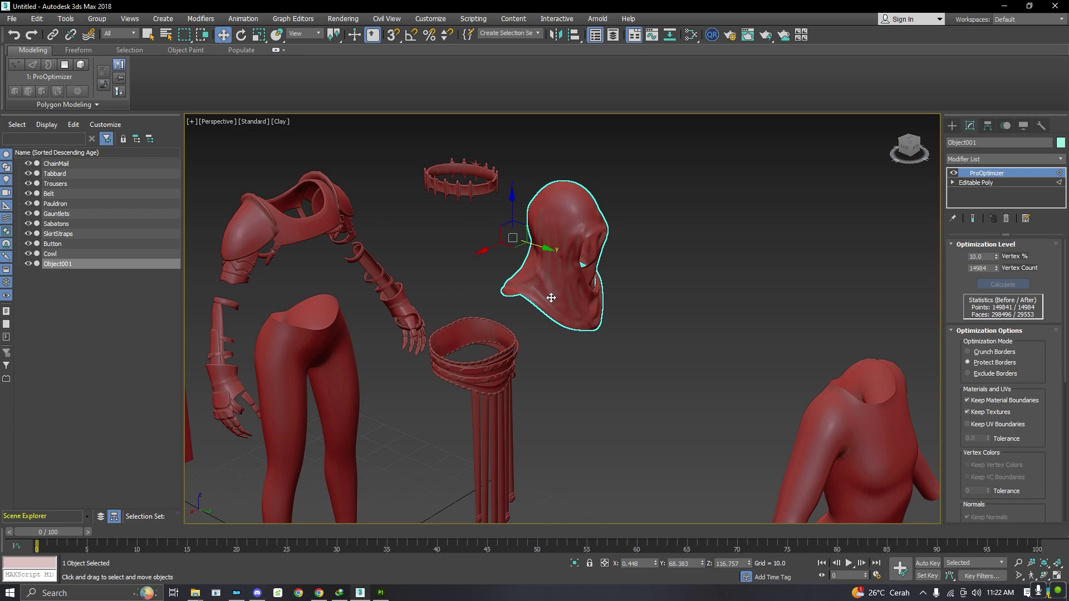
left_click(381, 592)
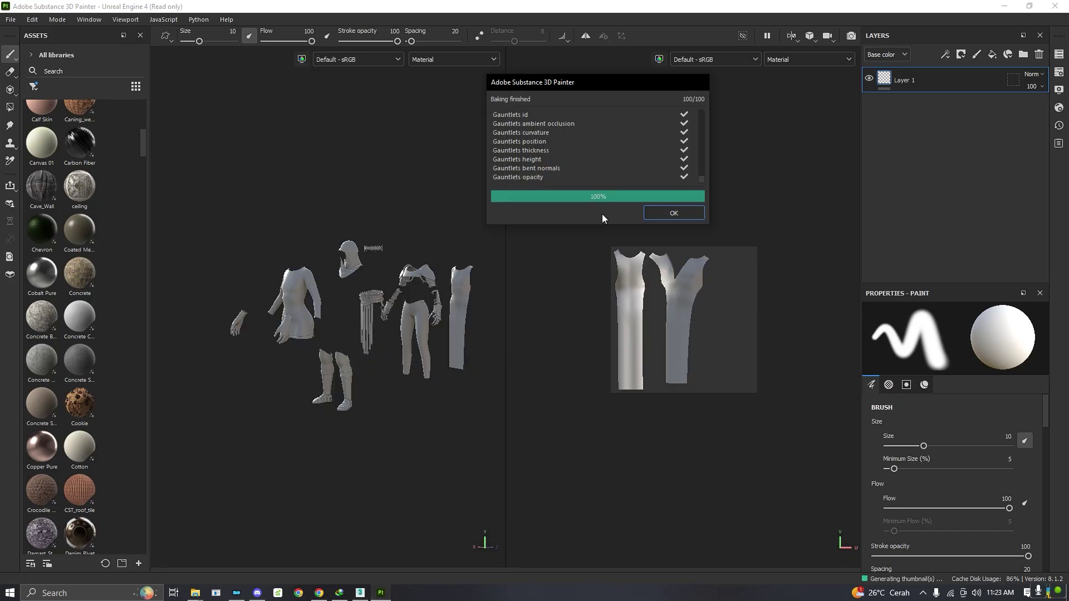
left_click(647, 213)
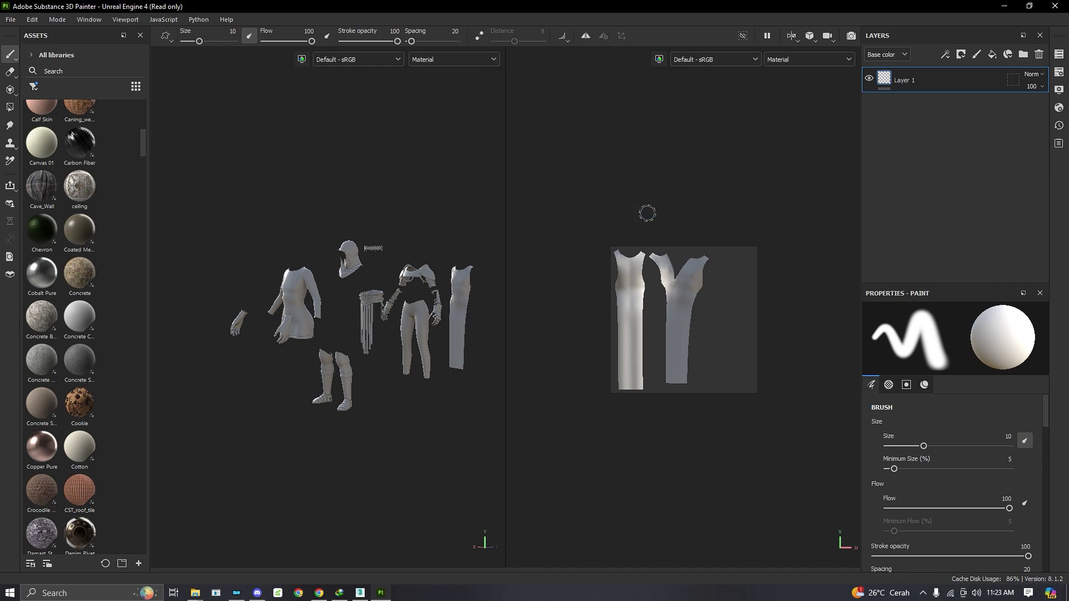
- Restrict the asset library to the project's textures and browse the baked mesh maps
left_click(34, 53)
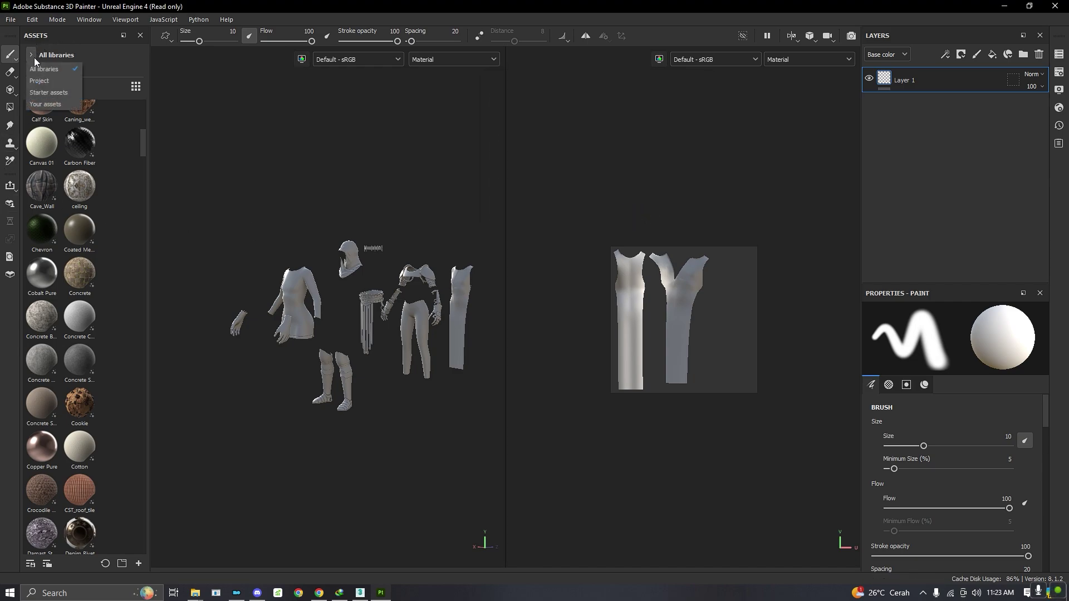
left_click(47, 83)
left_click(34, 86)
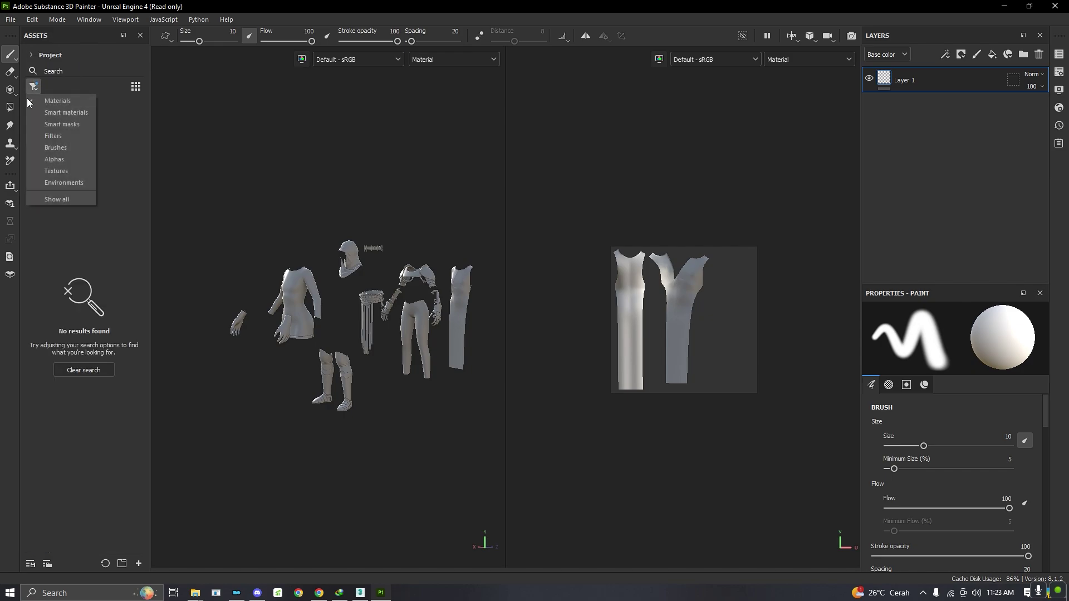
left_click(81, 168)
left_click_drag(145, 261, 154, 539)
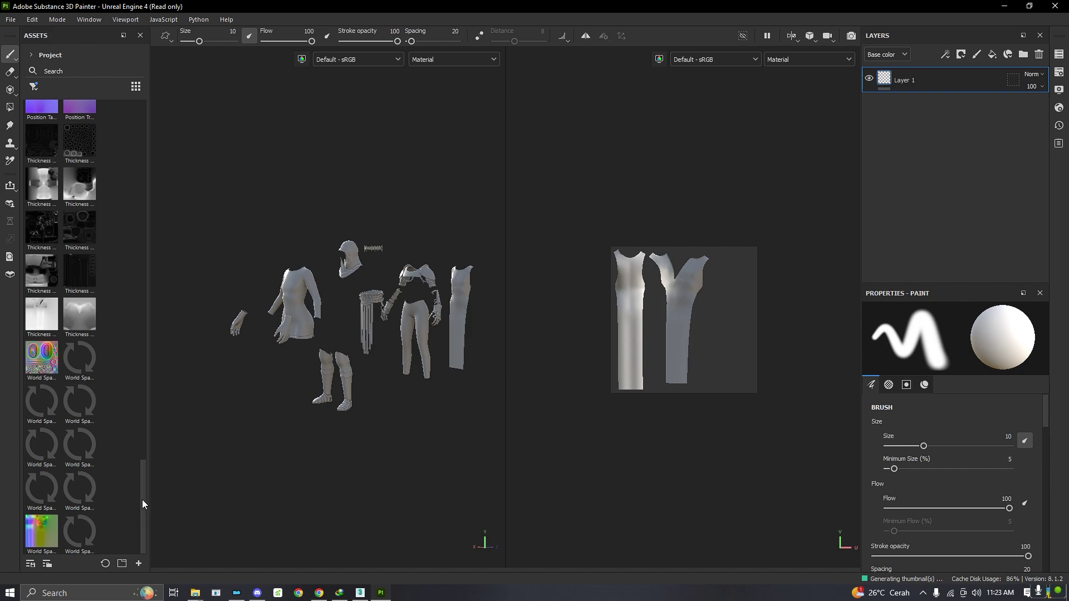
left_click_drag(140, 492, 155, 156)
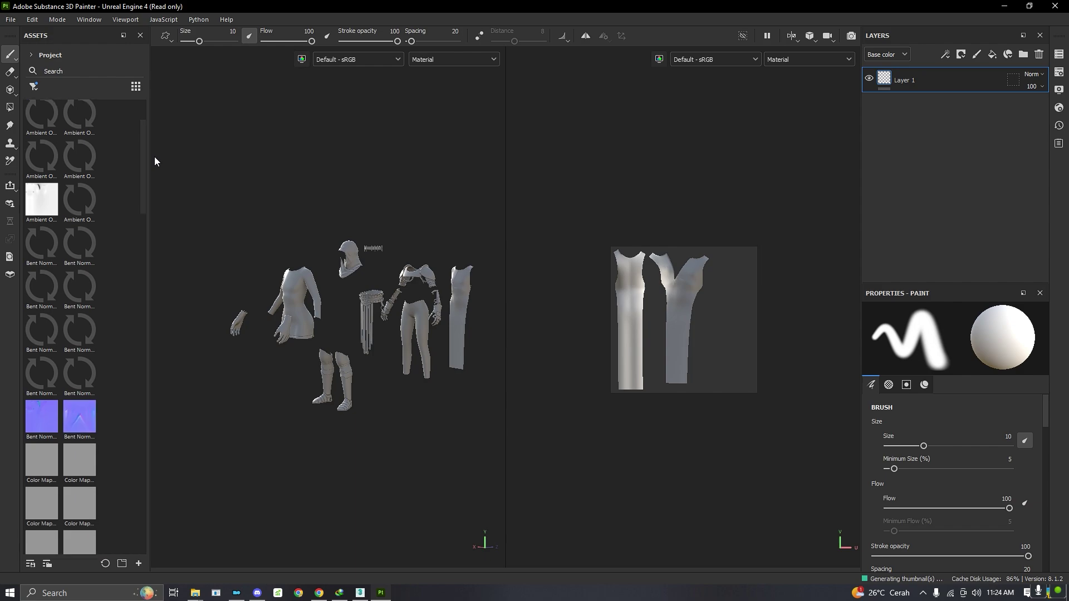
- Set the asset library back to showing materials from all libraries
left_click(37, 86)
left_click(56, 100)
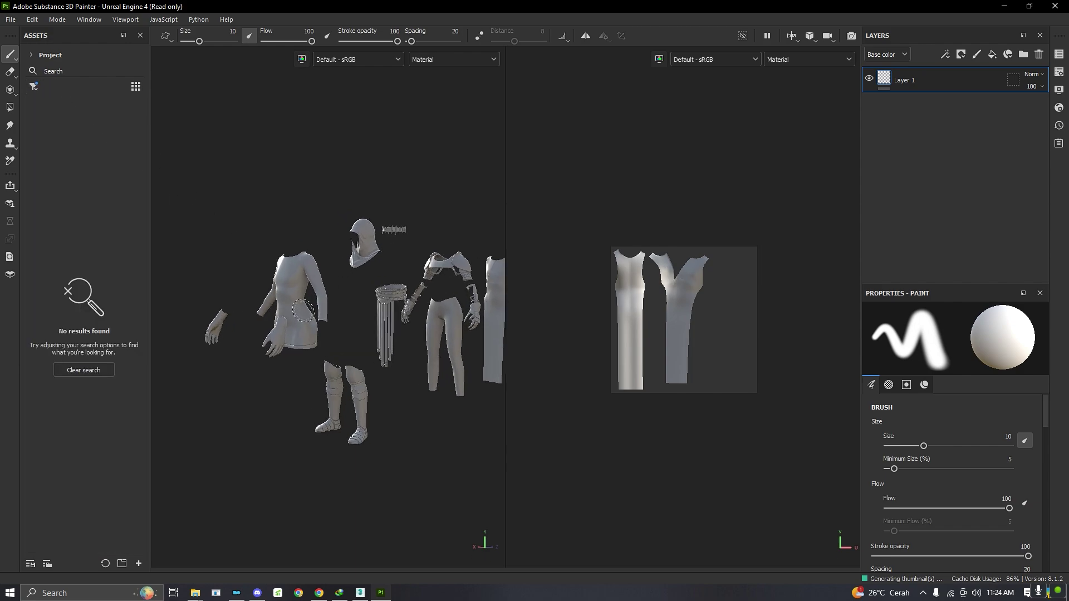
left_click(31, 55)
left_click(45, 65)
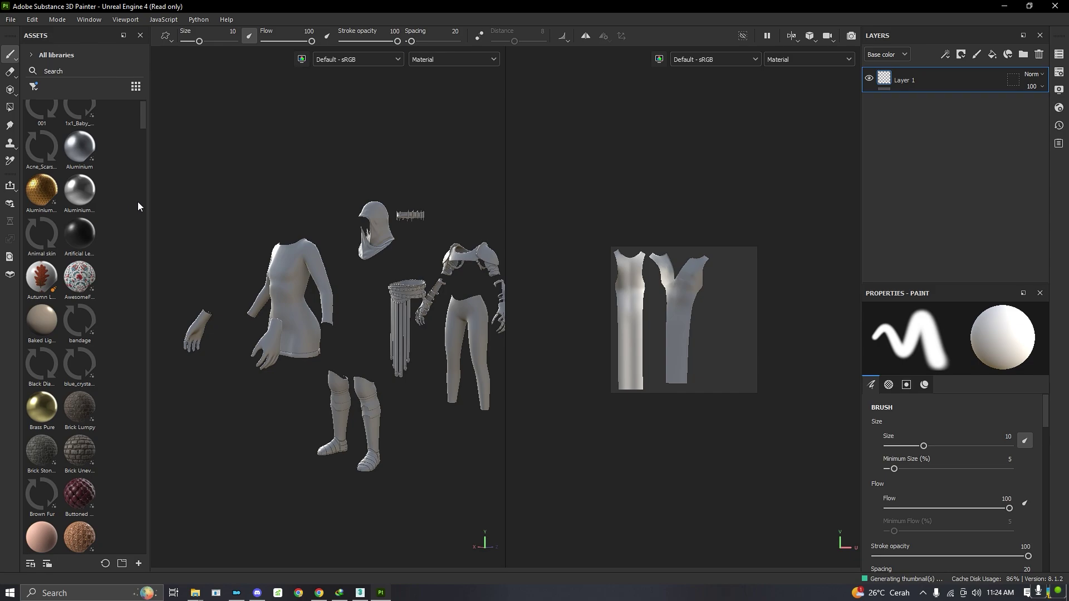
scroll(203, 239, "up", 2)
scroll(202, 240, "down", 3)
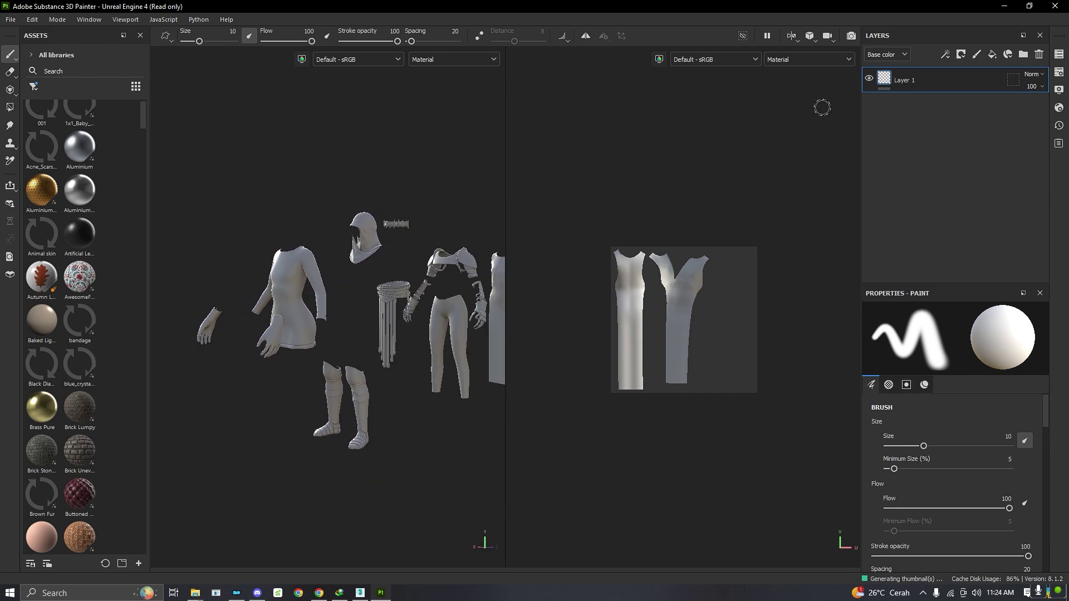
- Search the materials for "fabric" and add the Cotton material above Layer 1 on the tabard
scroll(427, 246, "up", 5)
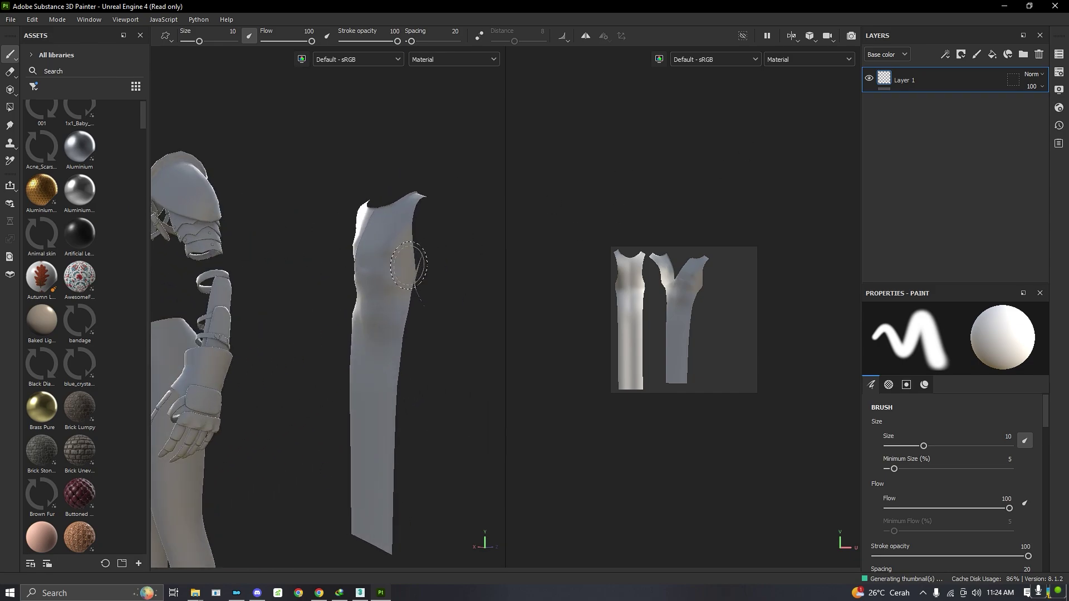
left_click_drag(392, 262, 104, 233, "alt")
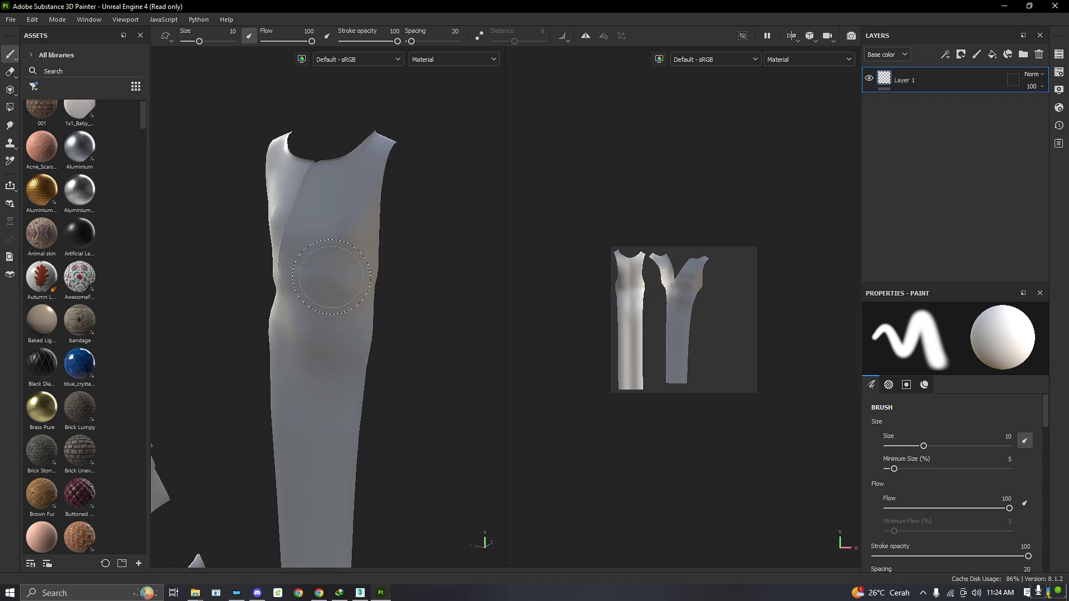
scroll(84, 242, "down", 5)
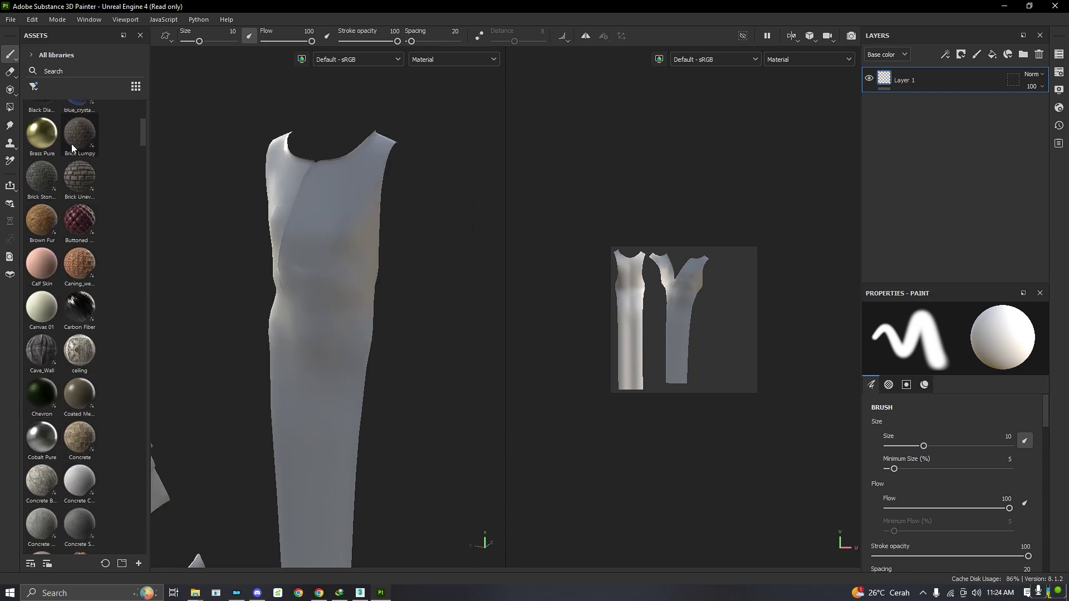
left_click(55, 74)
type("fa")
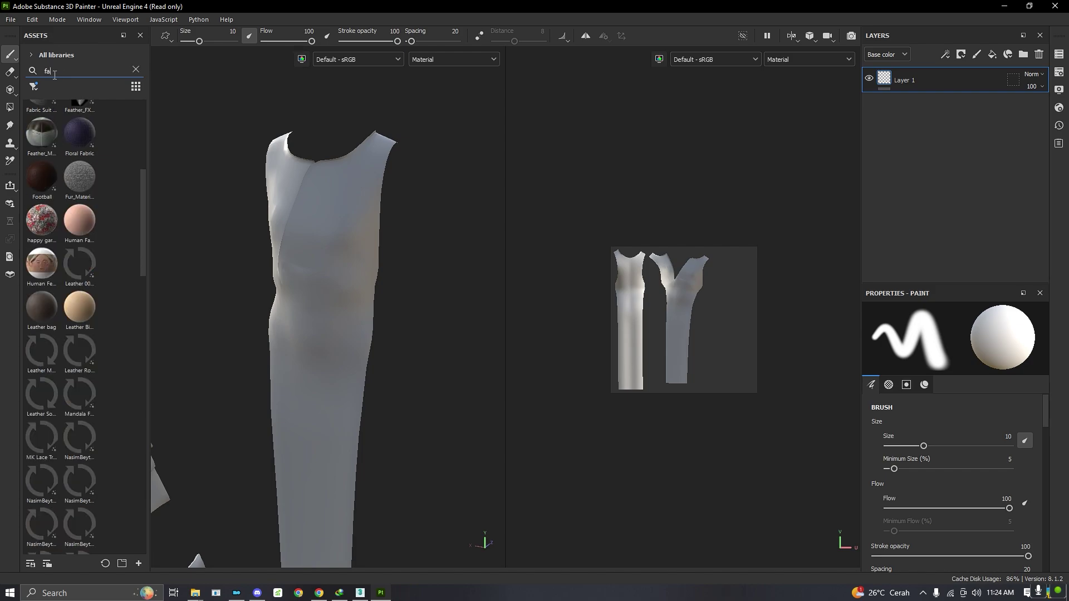
type("bric")
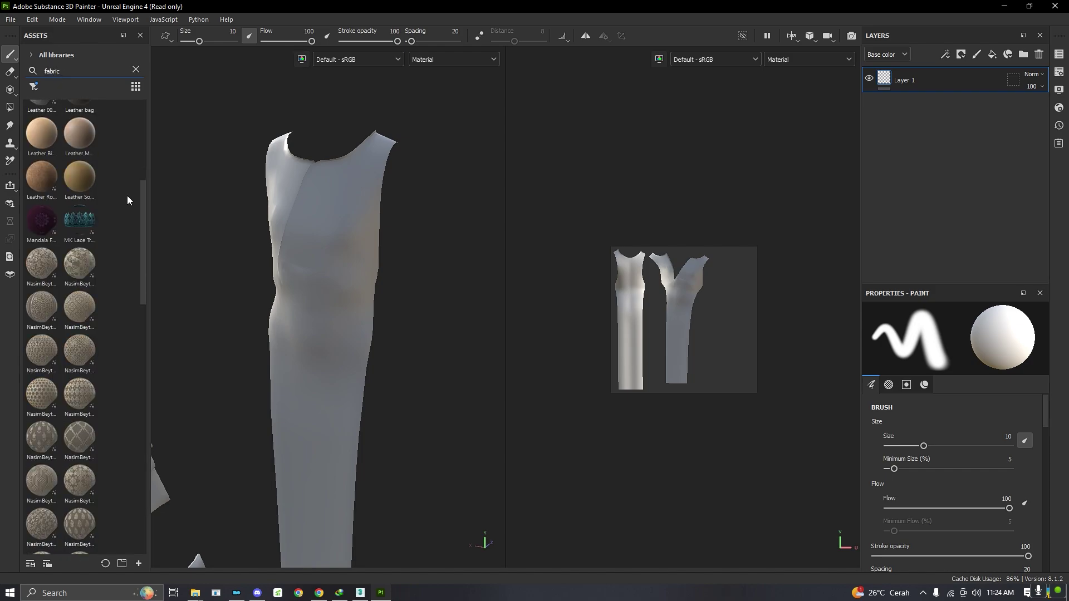
left_click_drag(143, 202, 139, 111)
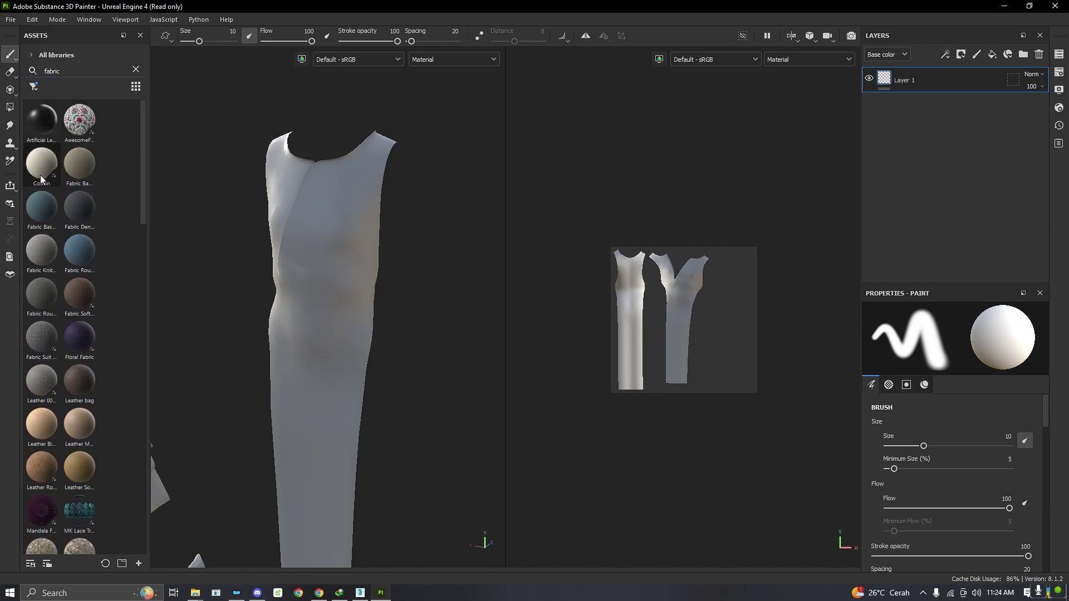
mouse_move(39, 178)
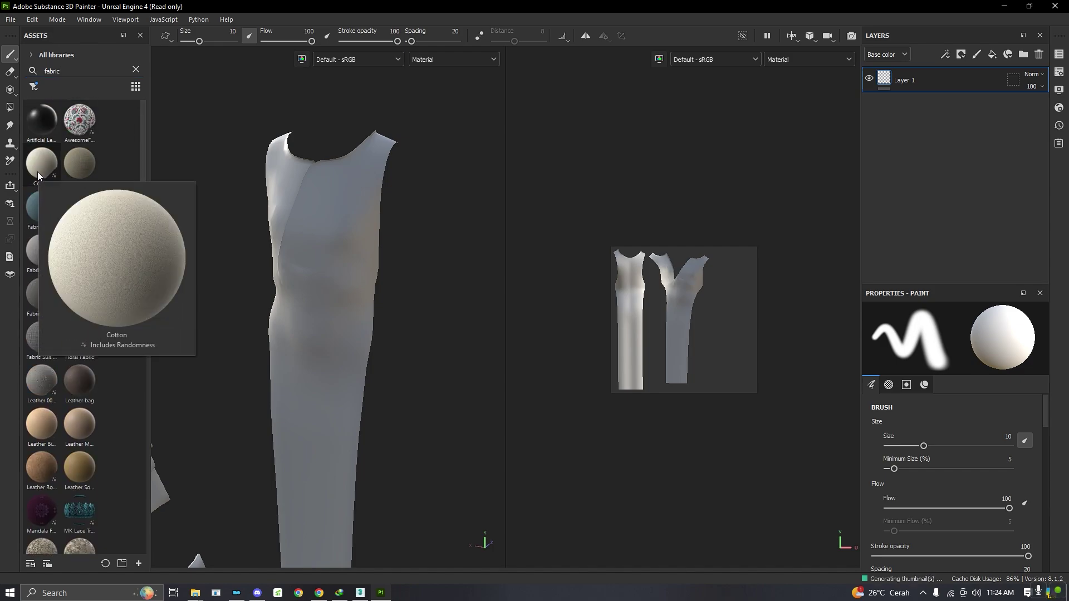
left_click_drag(41, 162, 935, 75)
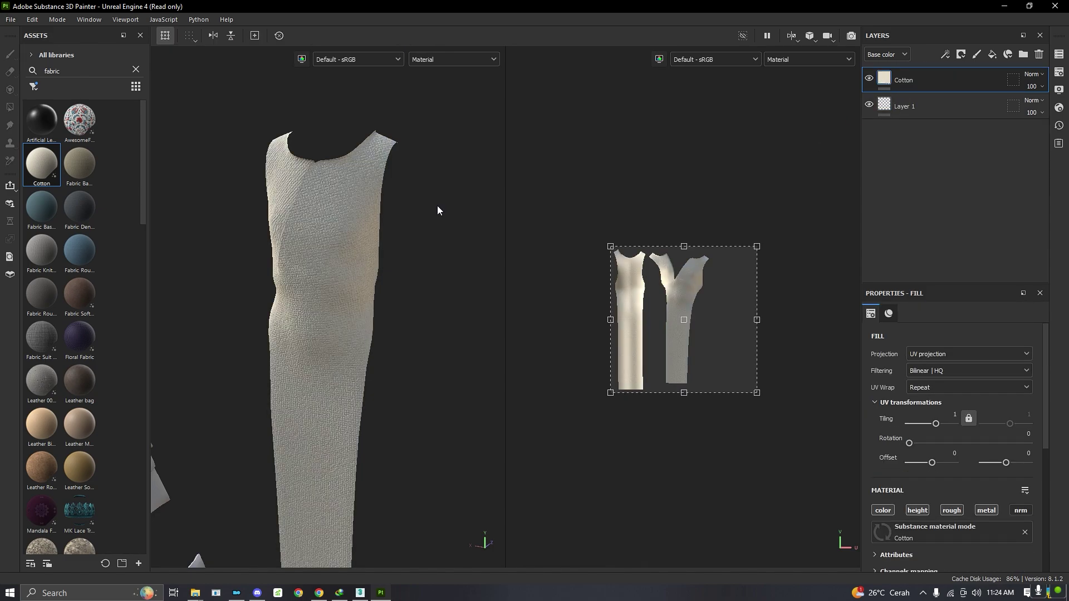
- Set the Cotton fill's UV tiling to -5.87 and check the weave on the tabard
scroll(363, 217, "up", 6)
scroll(241, 169, "up", 2)
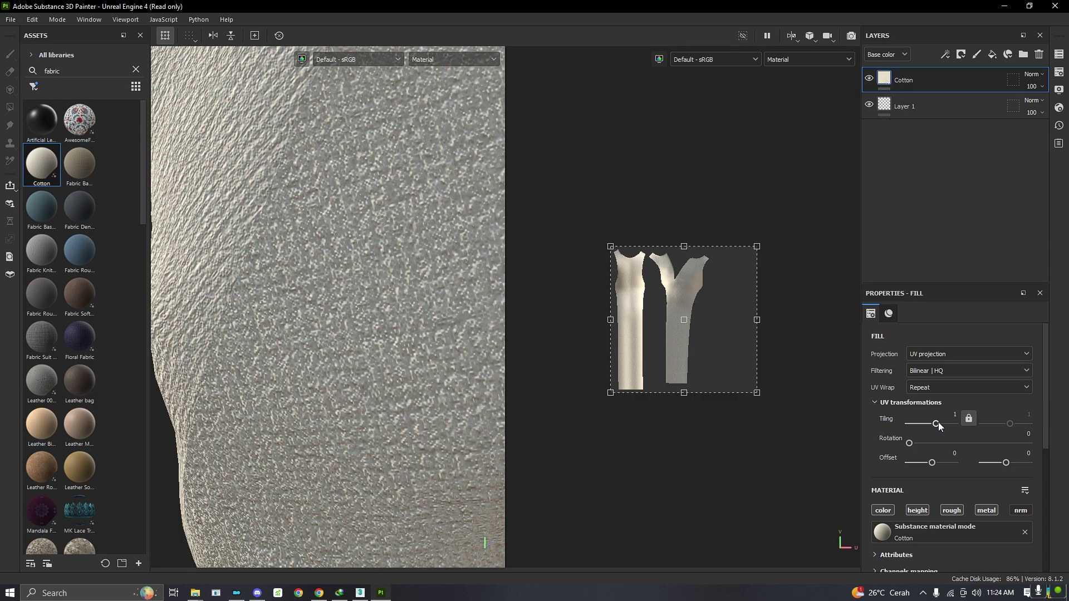
left_click_drag(935, 426, 924, 427)
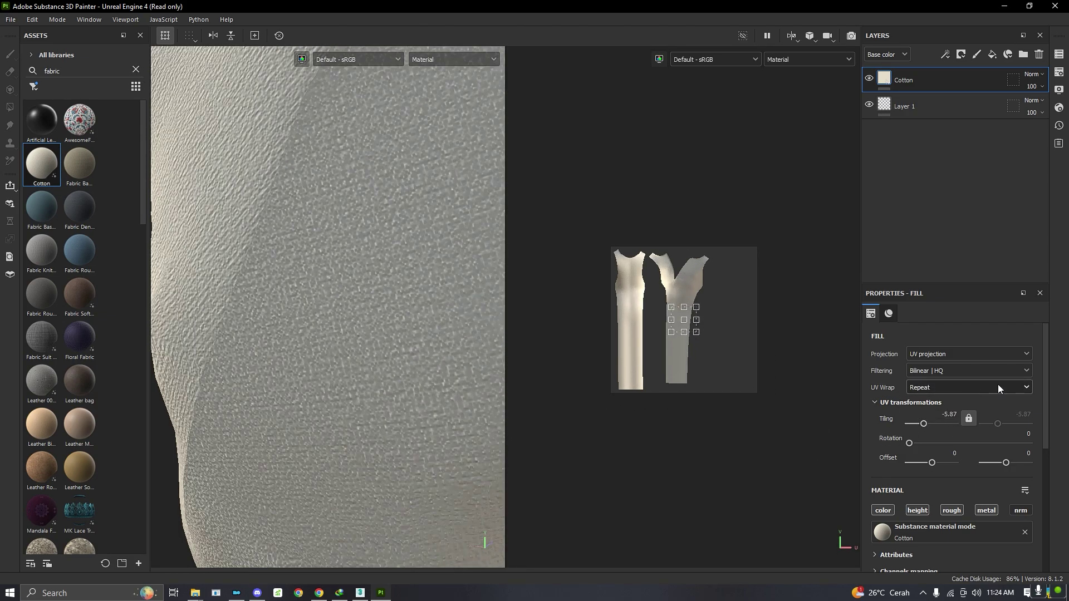
scroll(431, 294, "down", 5)
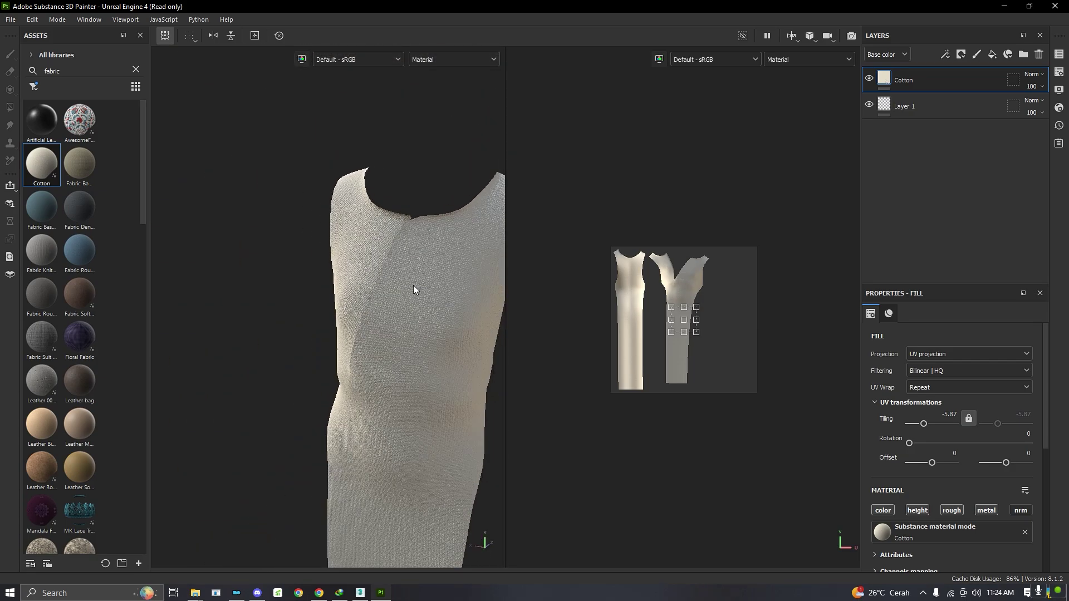
middle_click_drag(413, 285, 318, 255)
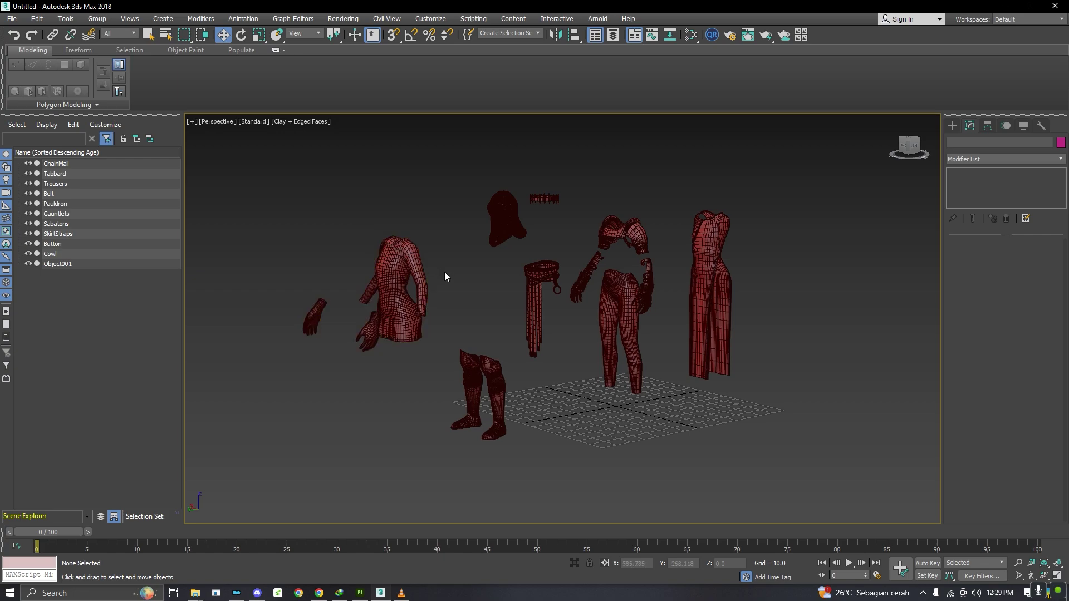
- Review the armour parts in 3ds Max, selecting the whole set, the hood, the tabard's edges and the Button object
middle_click_drag(453, 279, 499, 302, "alt")
scroll(498, 302, "up", 3)
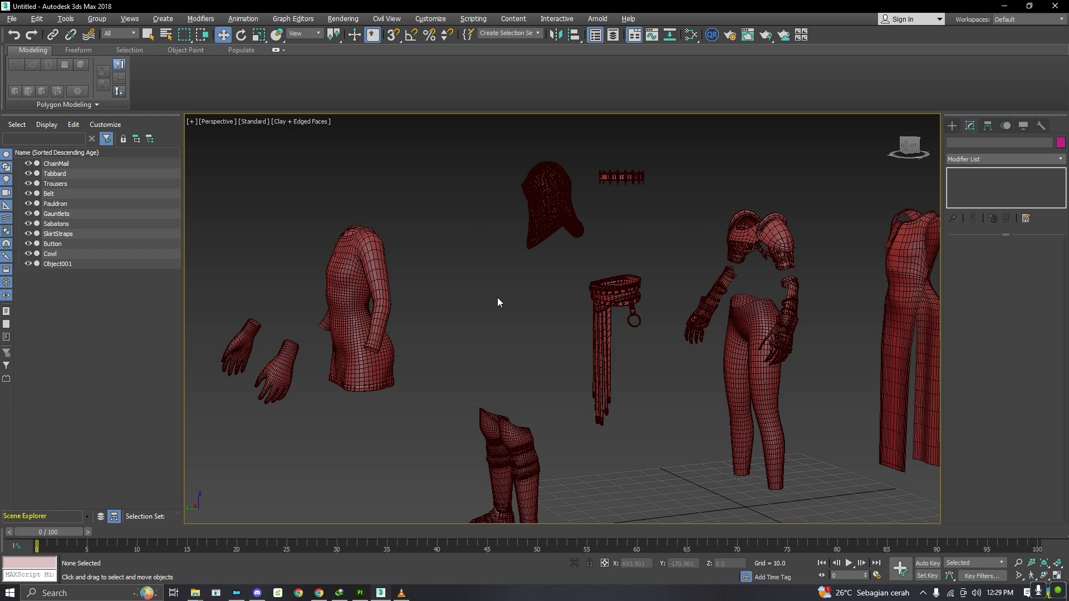
scroll(498, 302, "down", 3)
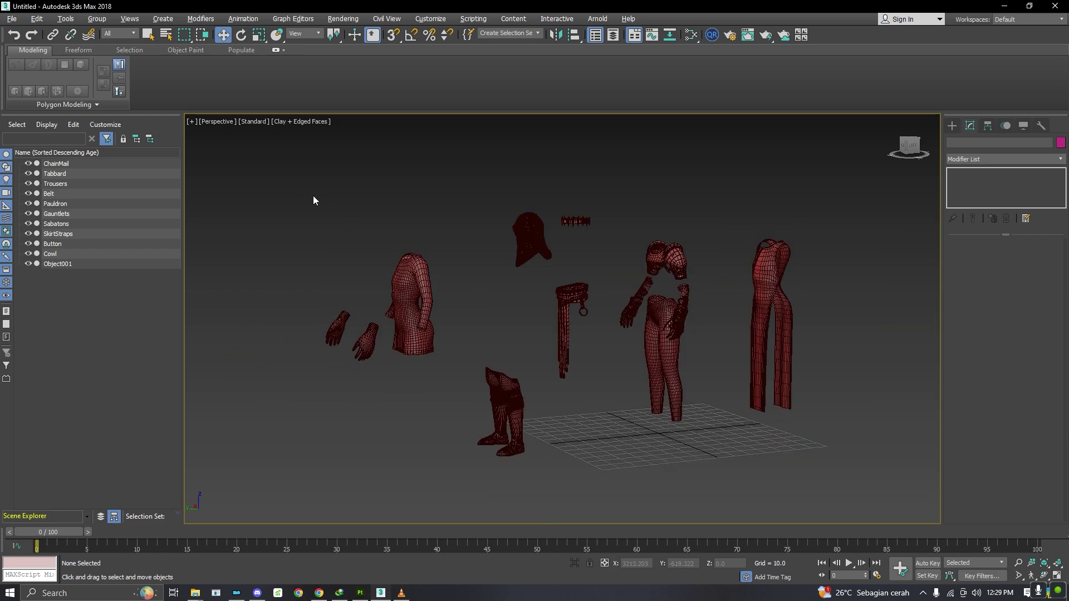
left_click_drag(593, 384, 884, 489)
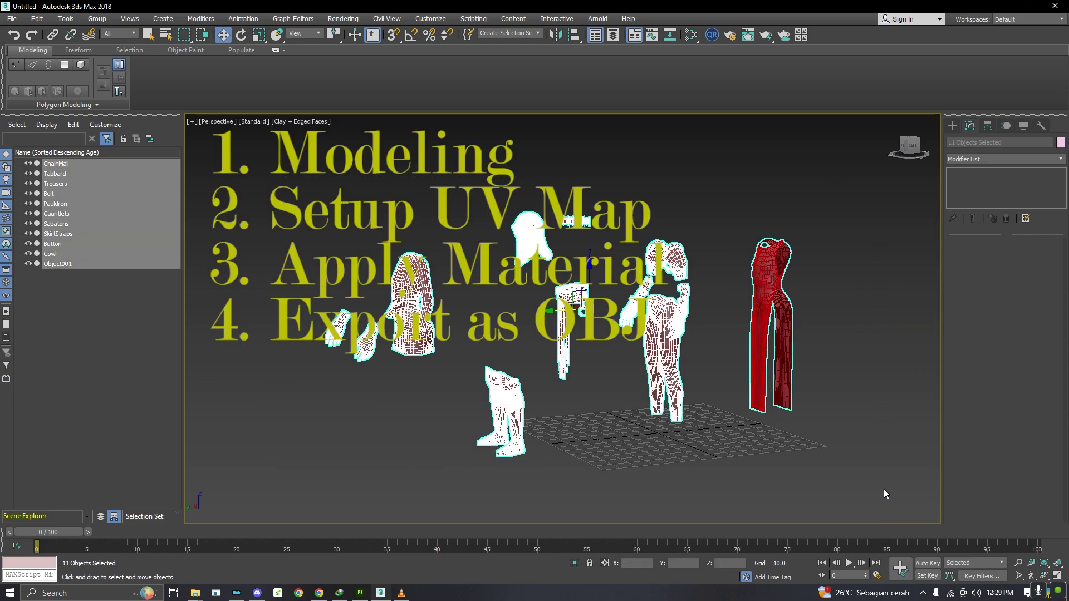
left_click(778, 434)
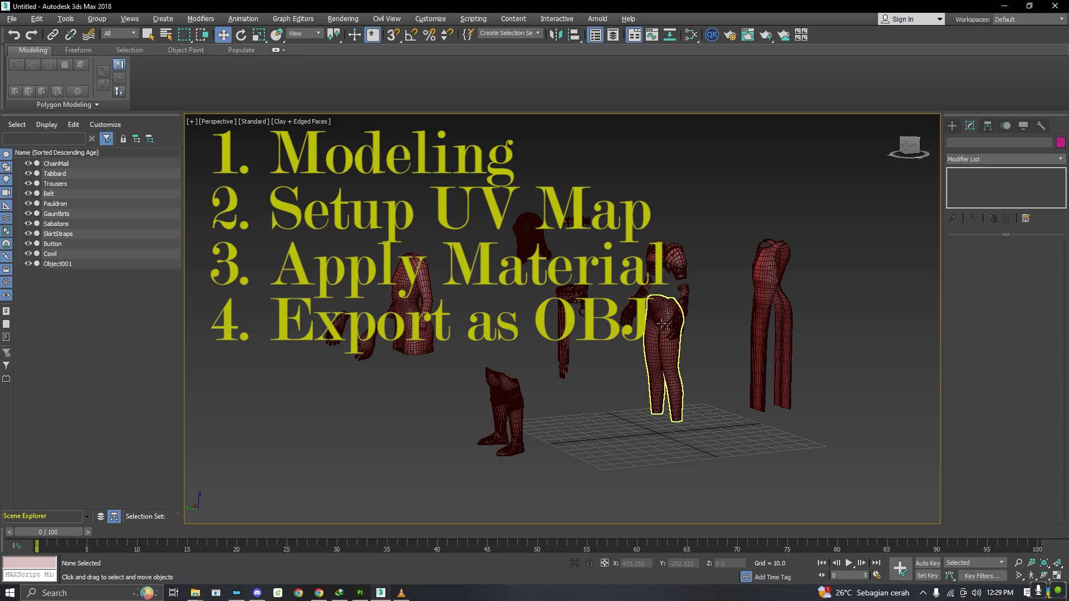
left_click(530, 237)
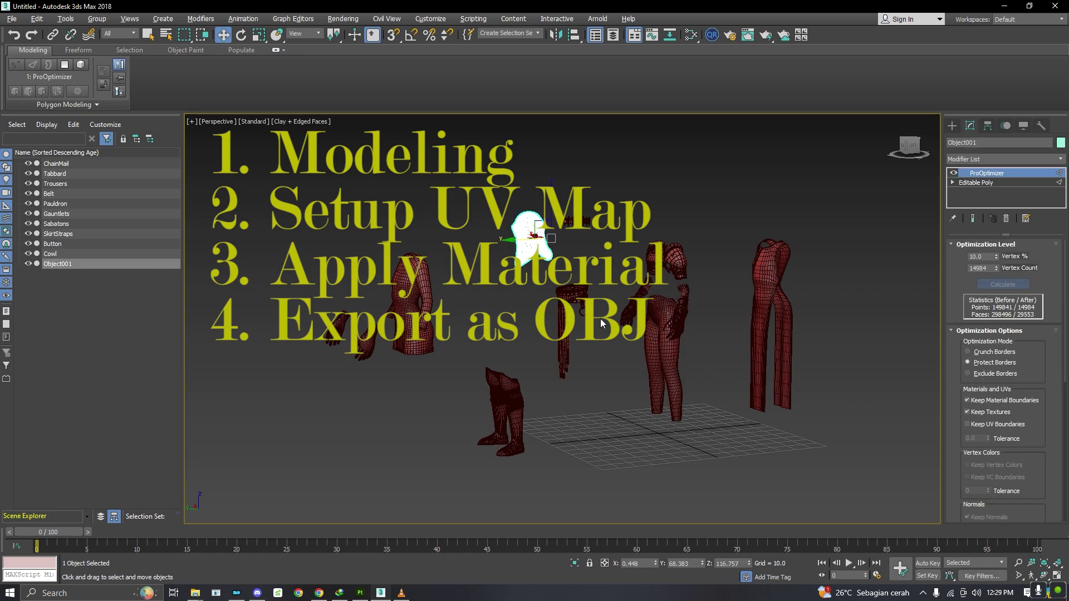
left_click(281, 188)
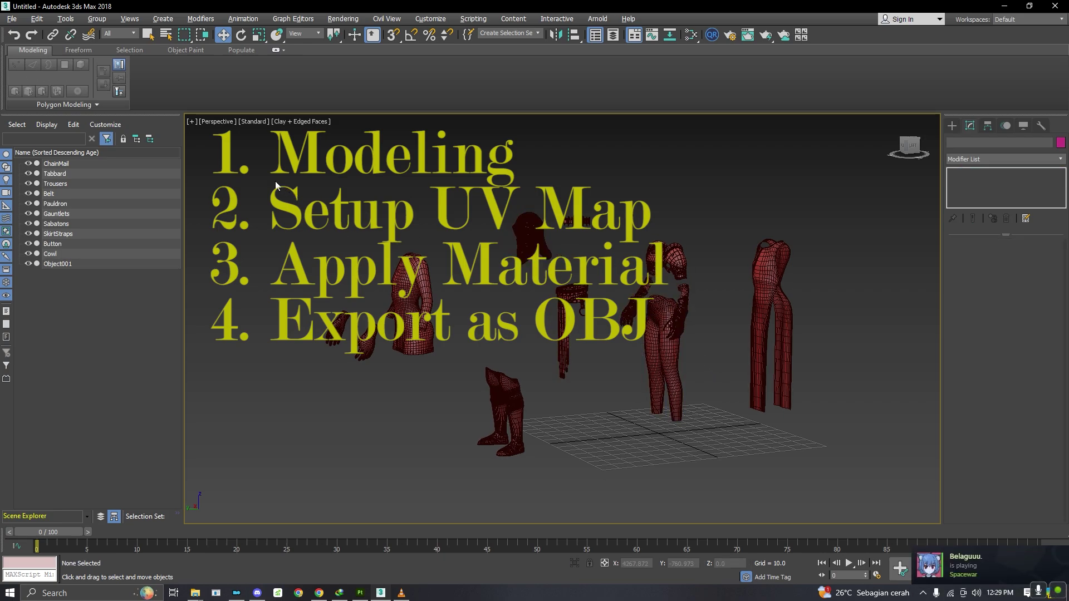
left_click_drag(846, 489, 848, 490)
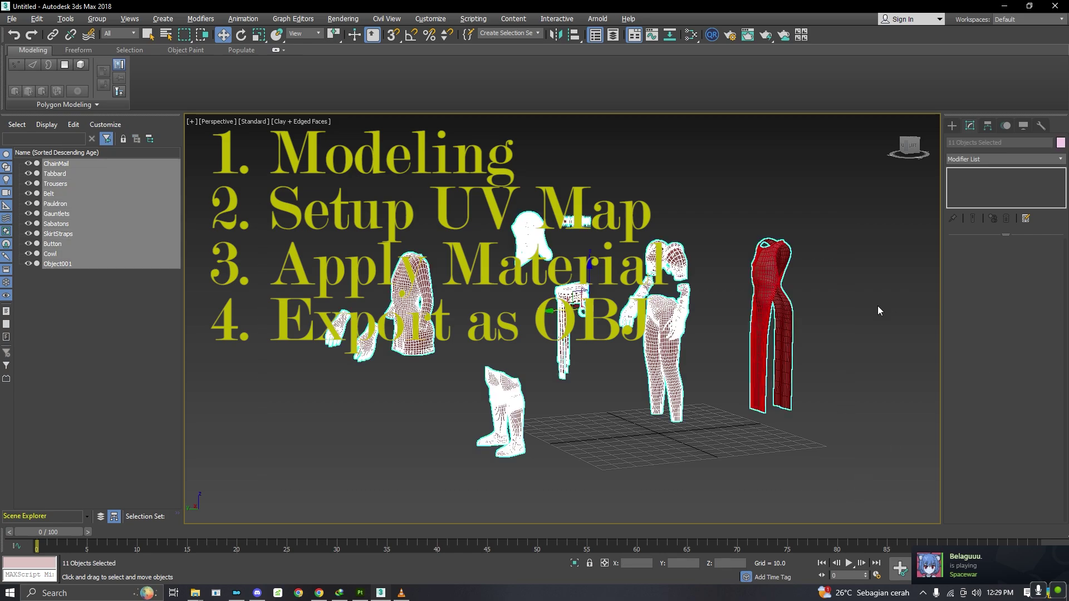
left_click(753, 275)
key("2")
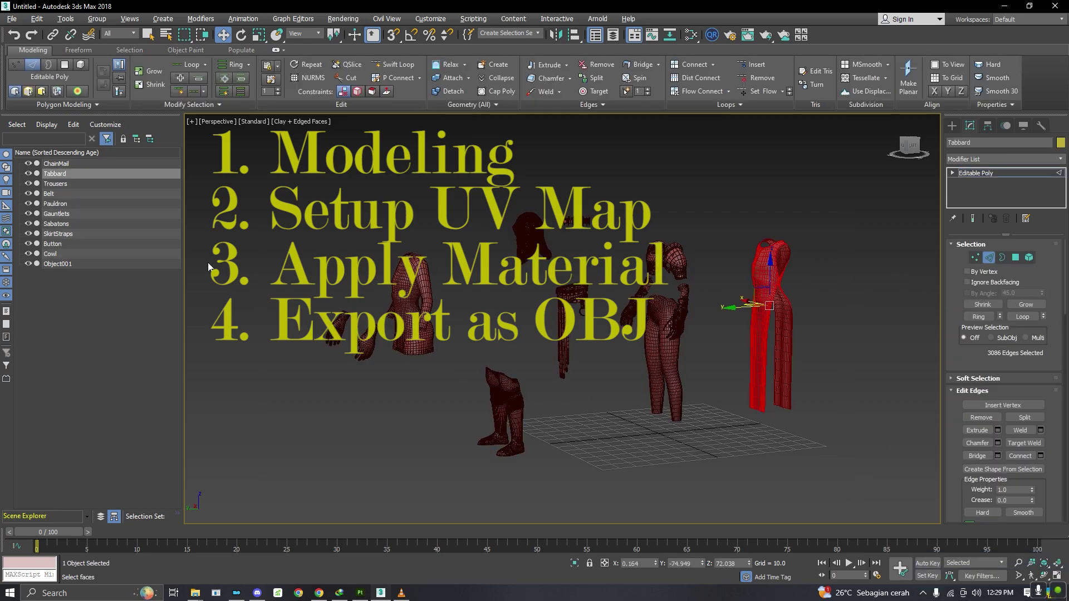
left_click(75, 240)
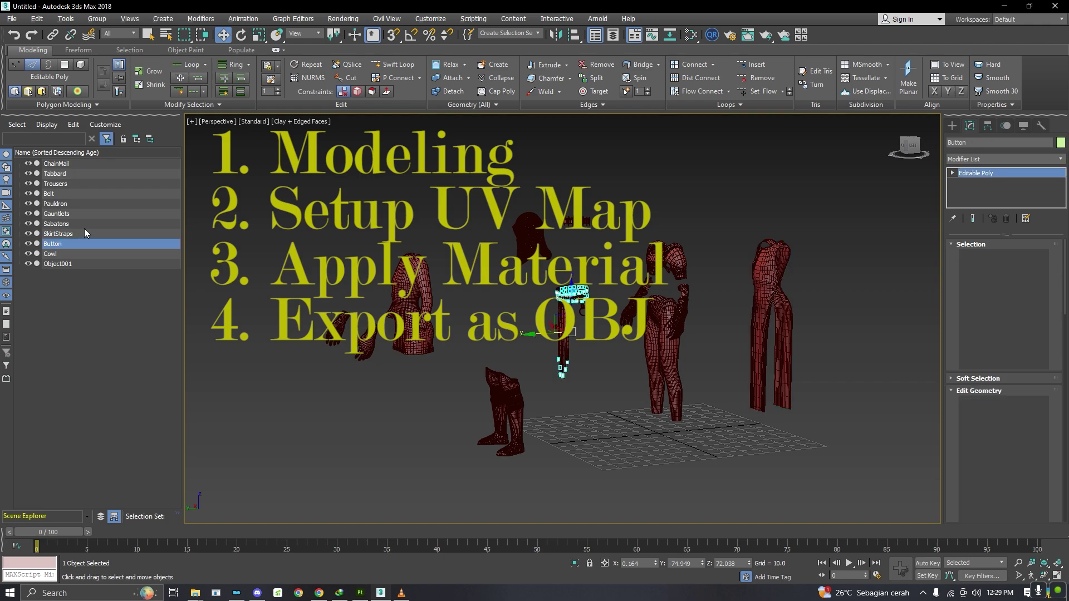
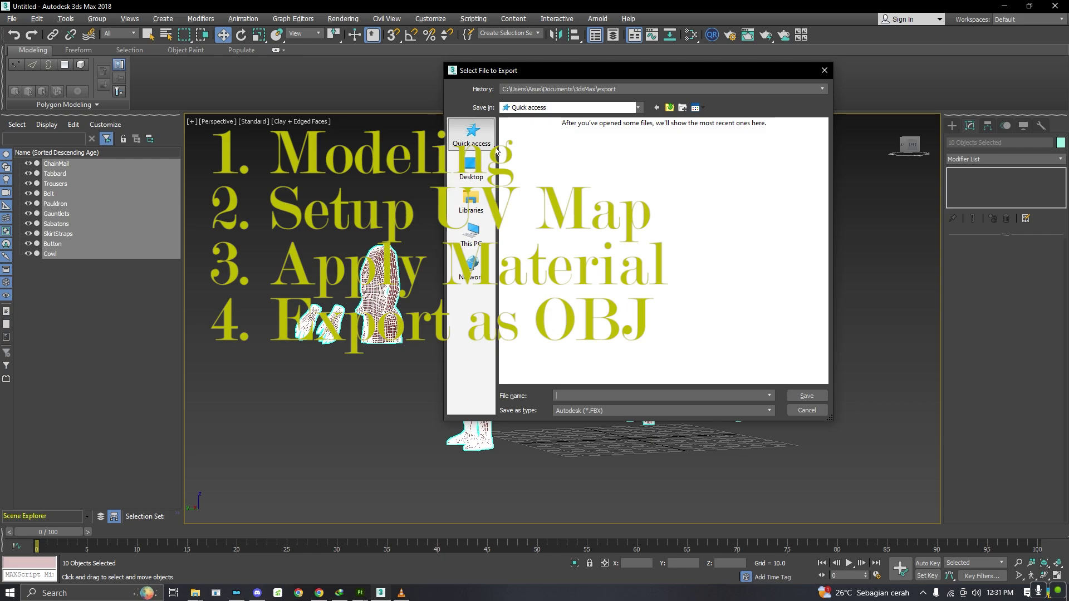
- Prepare an export of the selected armour parts to SOMOutfits\FOR HONOR on drive D: as gw::OBJ-Exporter (*.OBJ), and cancel it
left_click(471, 237)
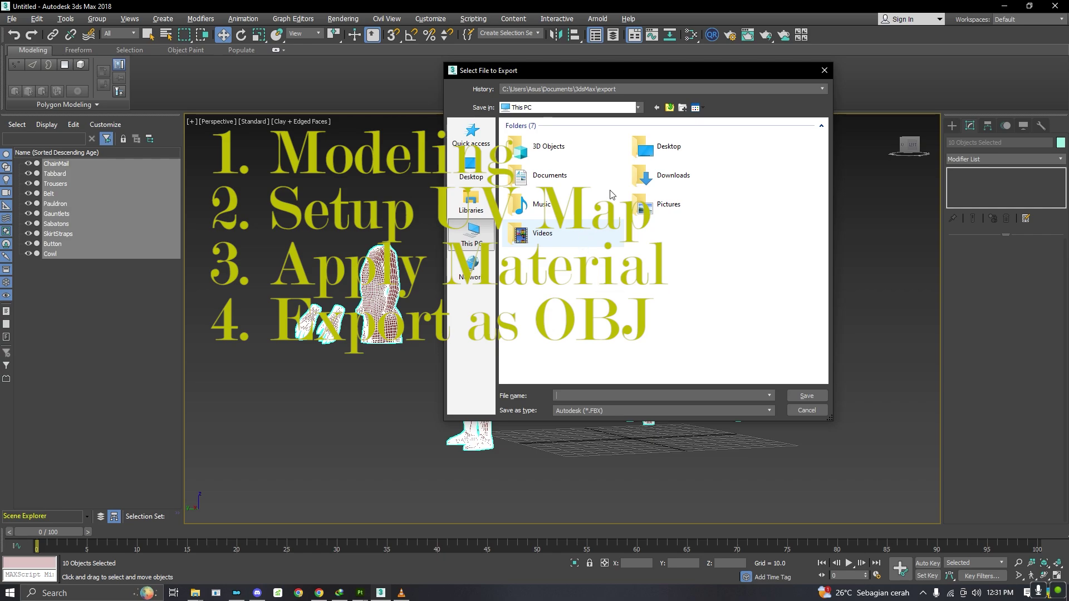
double_click(681, 275)
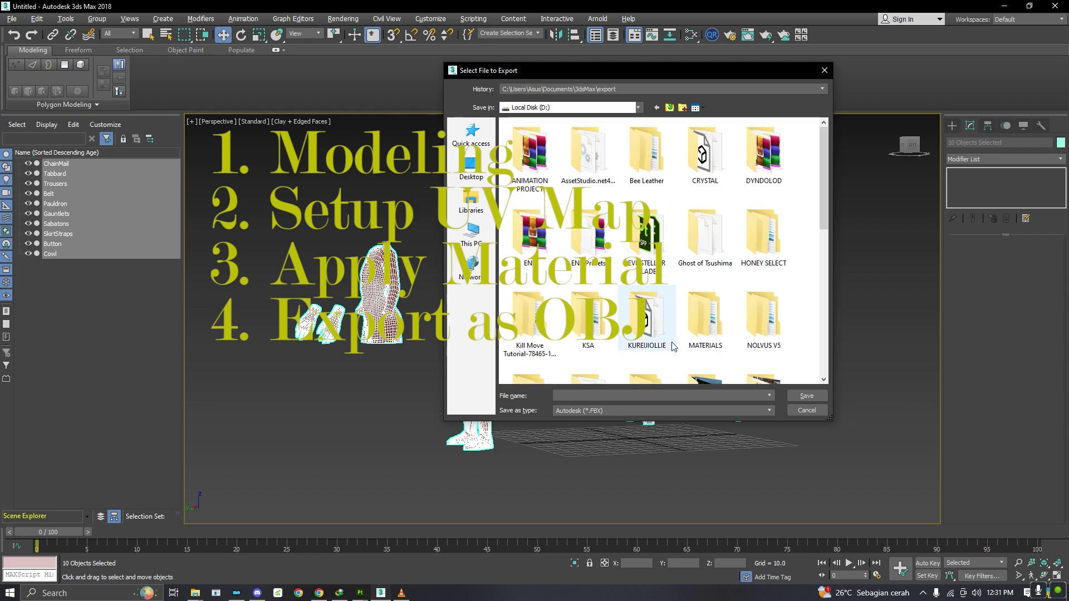
left_click_drag(822, 212, 814, 338)
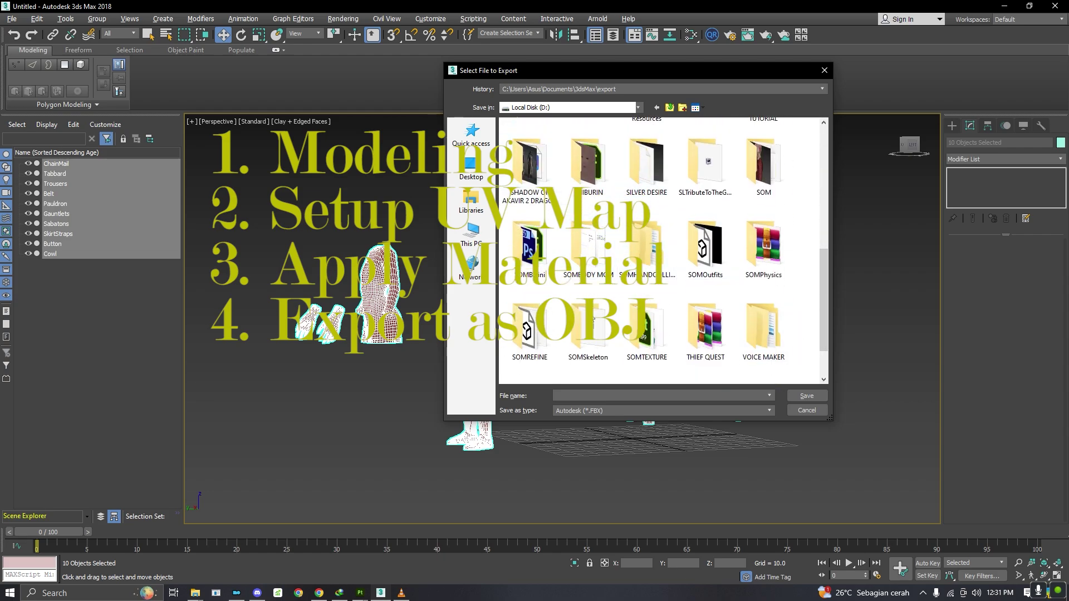
left_click(694, 269)
double_click(693, 267)
double_click(528, 179)
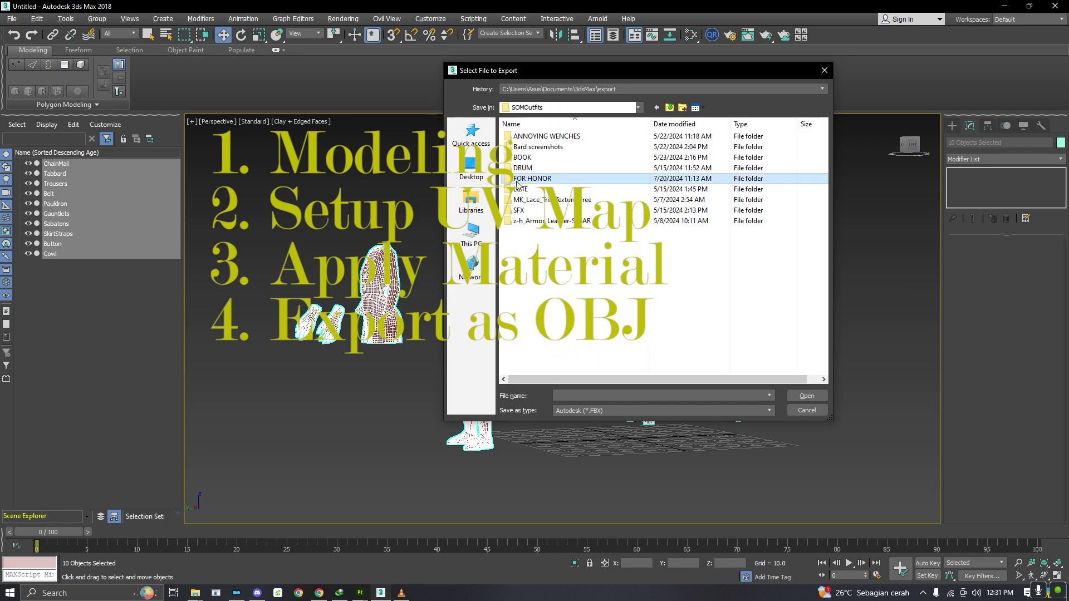
left_click(577, 410)
left_click(575, 515)
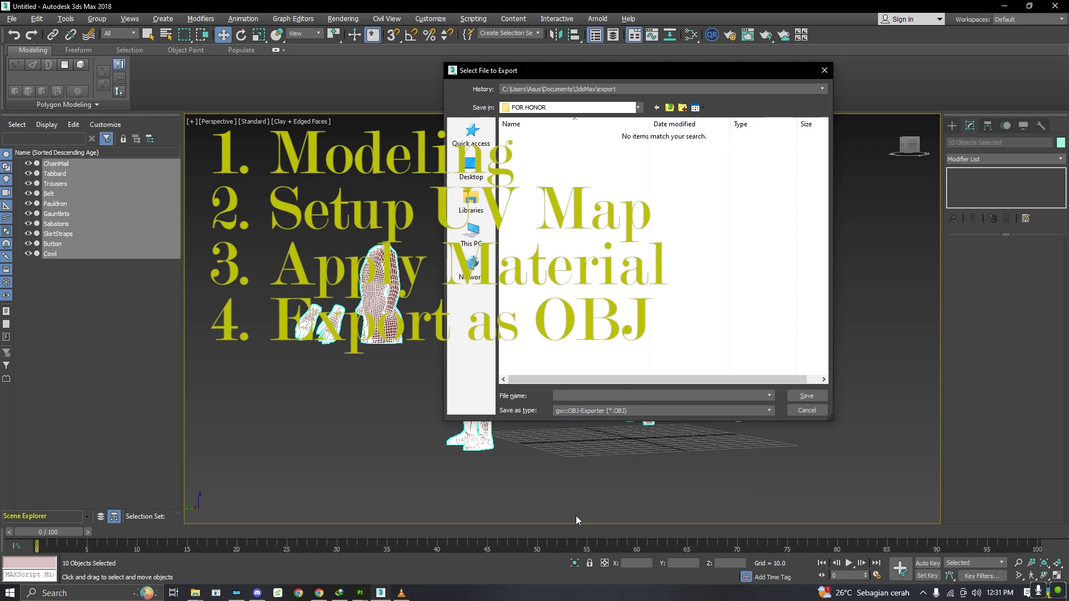
left_click(804, 410)
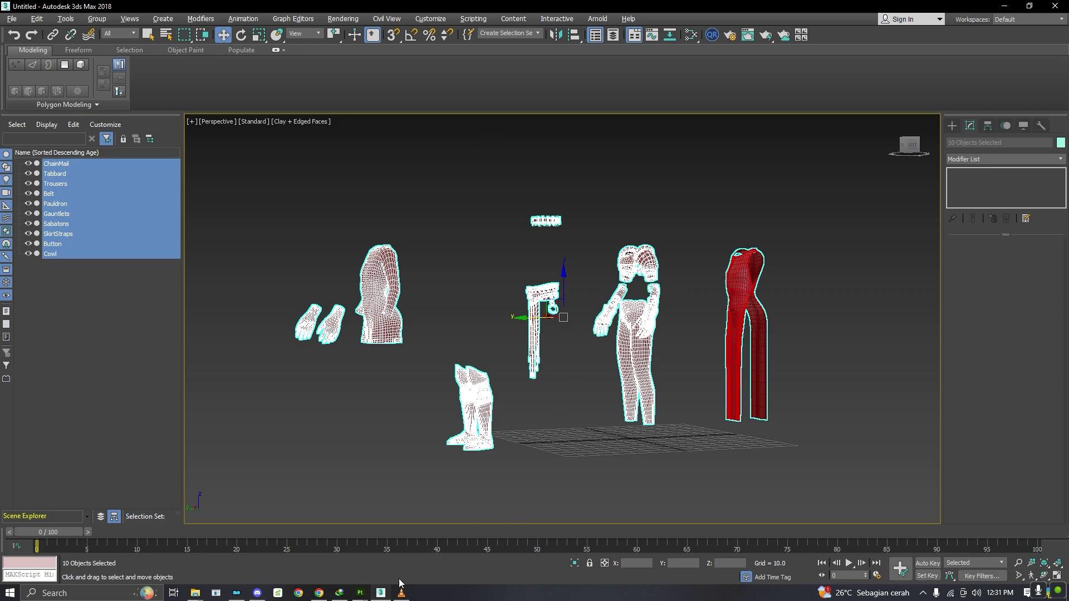
- Switch to Substance 3D Painter and view the armour parts from several angles
mouse_move(381, 593)
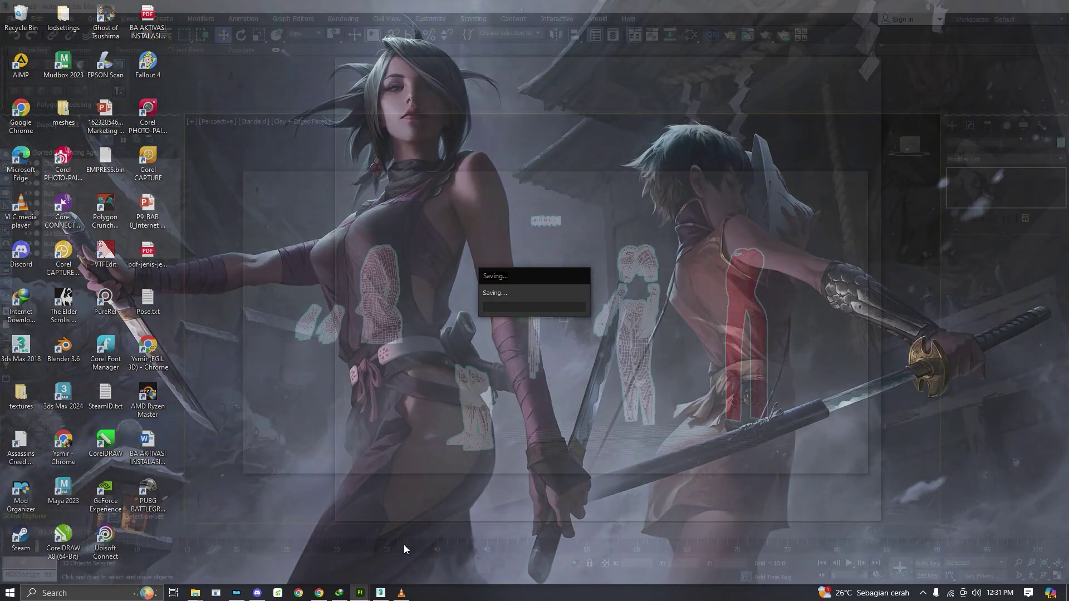
left_click(403, 544)
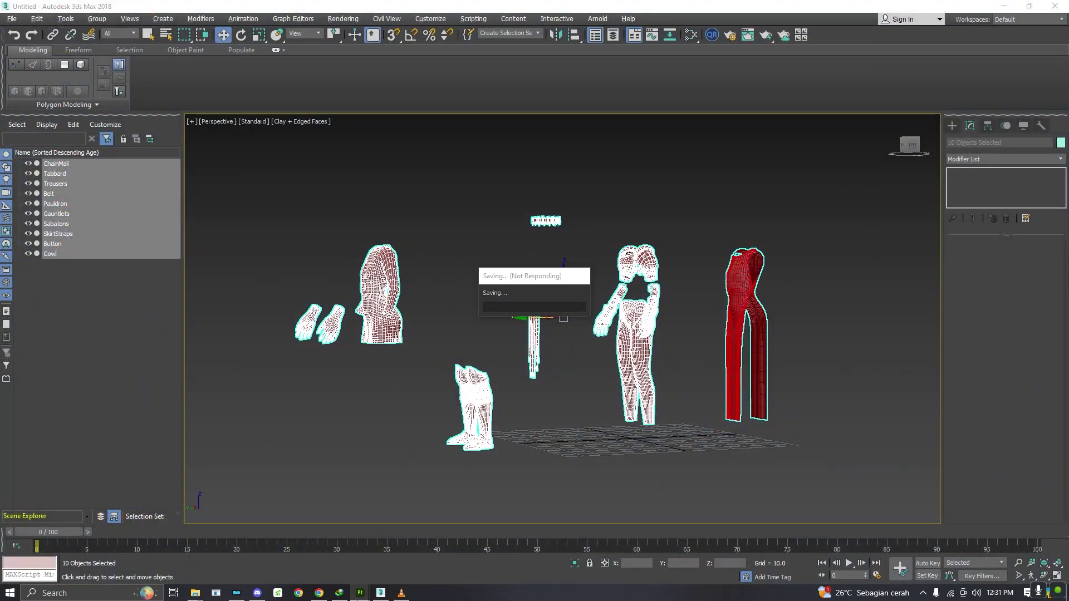
left_click(359, 592)
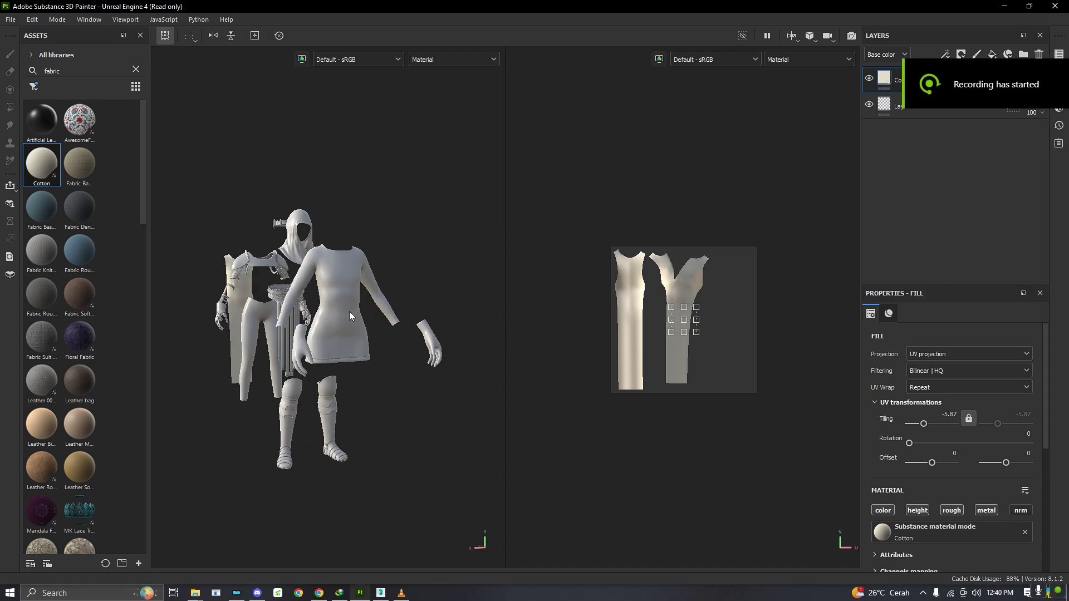
left_click_drag(349, 312, 258, 311, "alt")
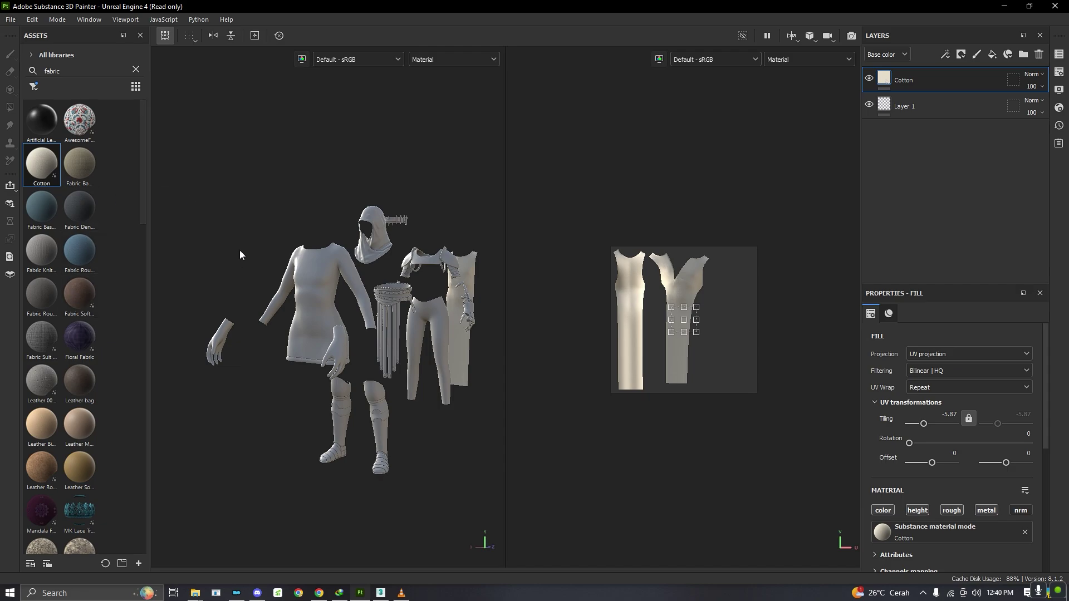
left_click_drag(225, 271, 318, 275, "alt")
middle_click_drag(319, 274, 326, 273, "alt")
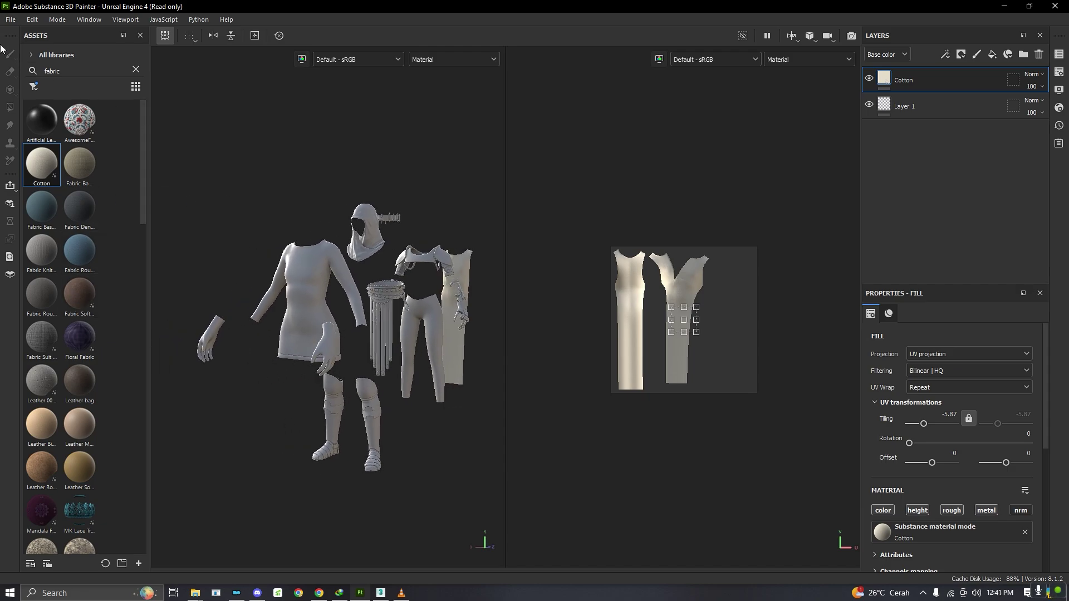
- Clear the asset search, limit the assets to the Project library and browse its baked mesh maps
left_click(133, 68)
left_click(26, 53)
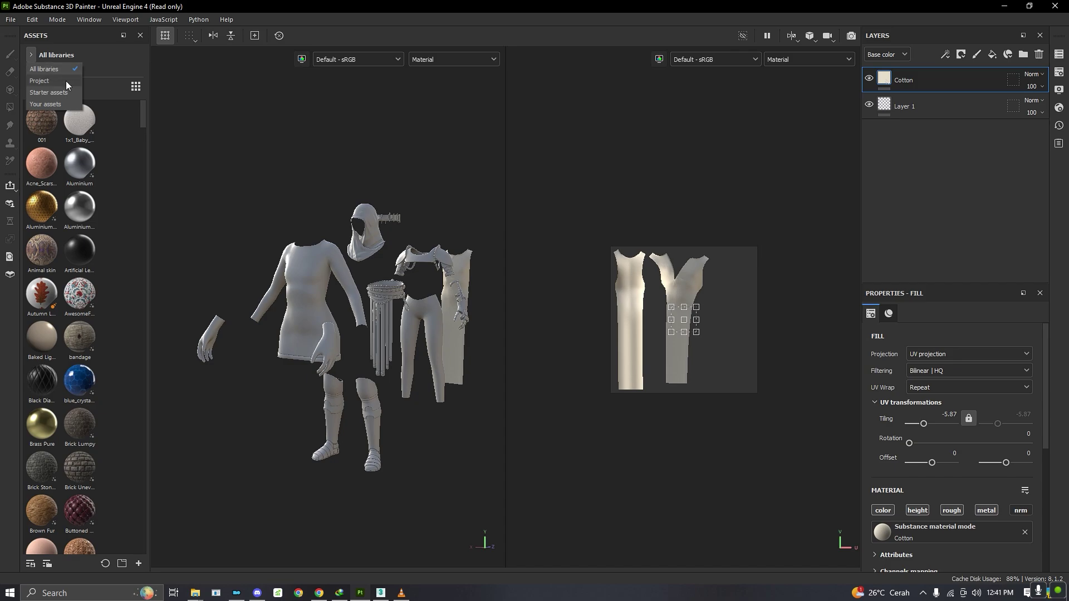
left_click(66, 81)
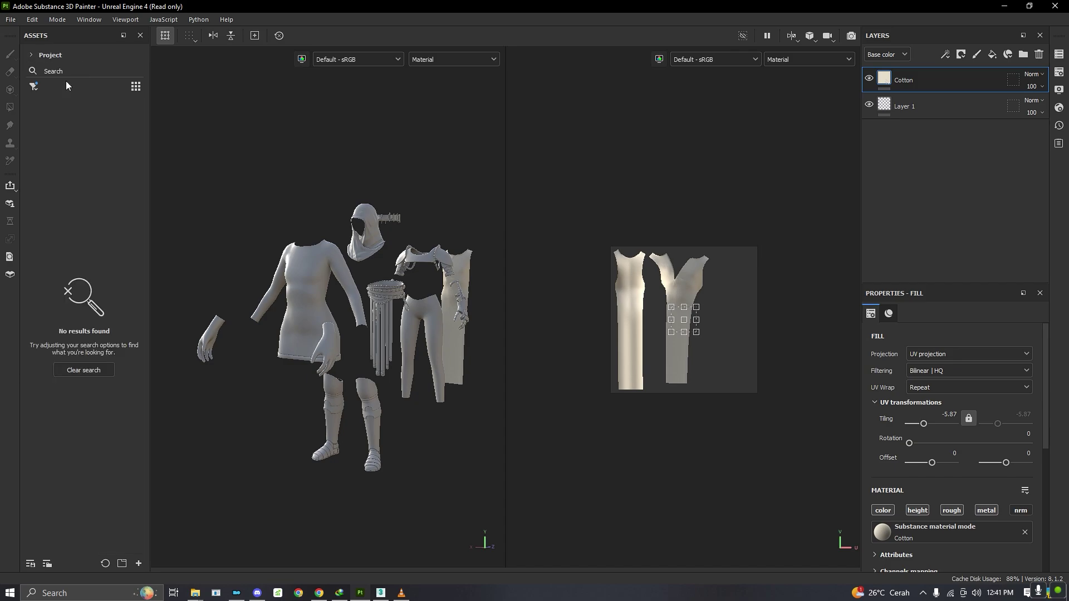
left_click(33, 89)
left_click(57, 170)
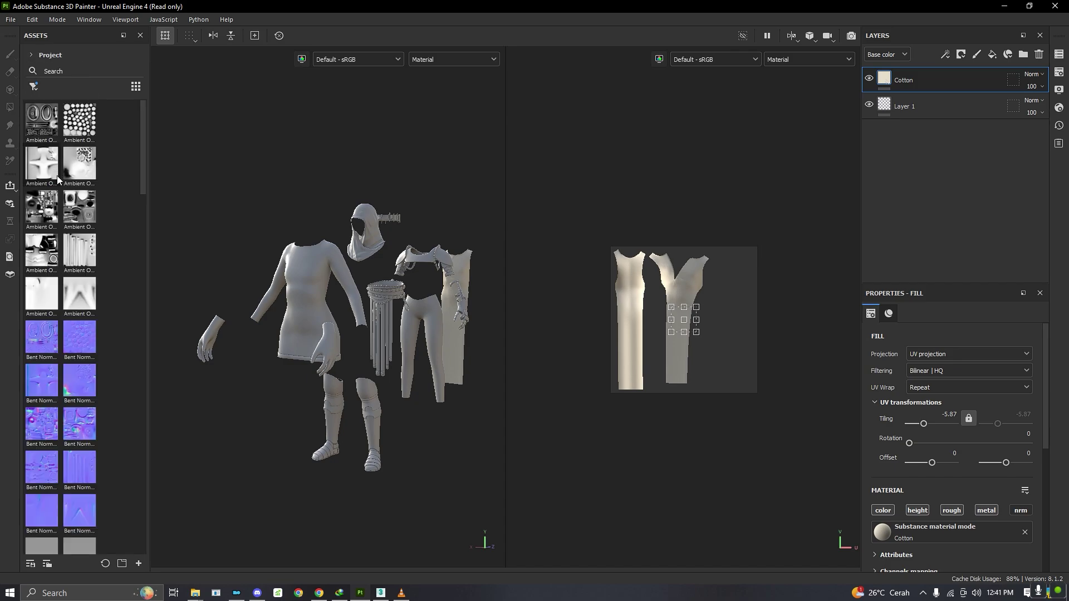
scroll(82, 255, "down", 10)
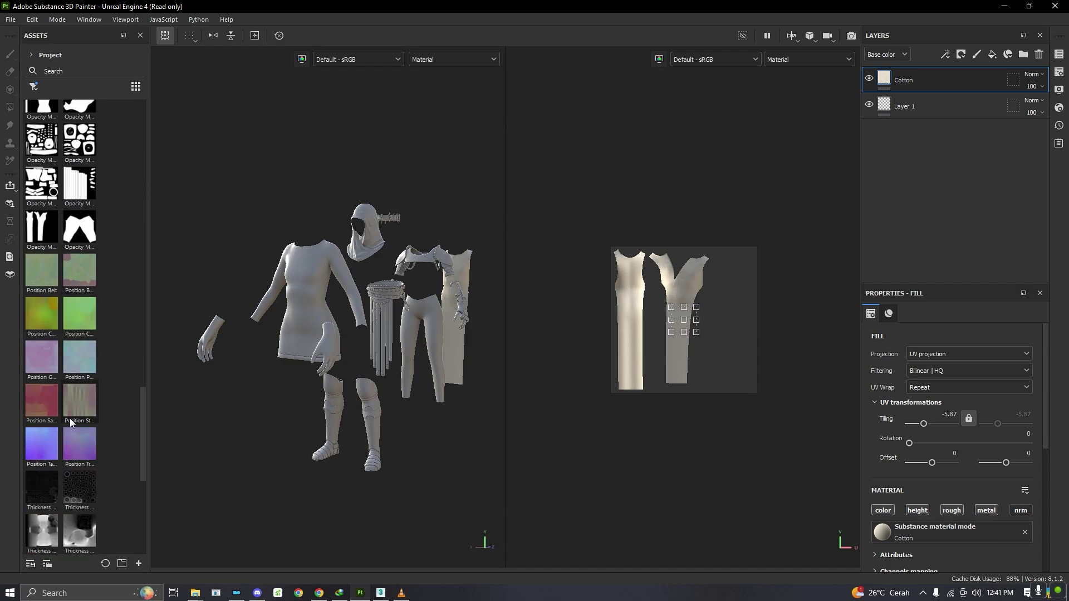
scroll(95, 247, "up", 10)
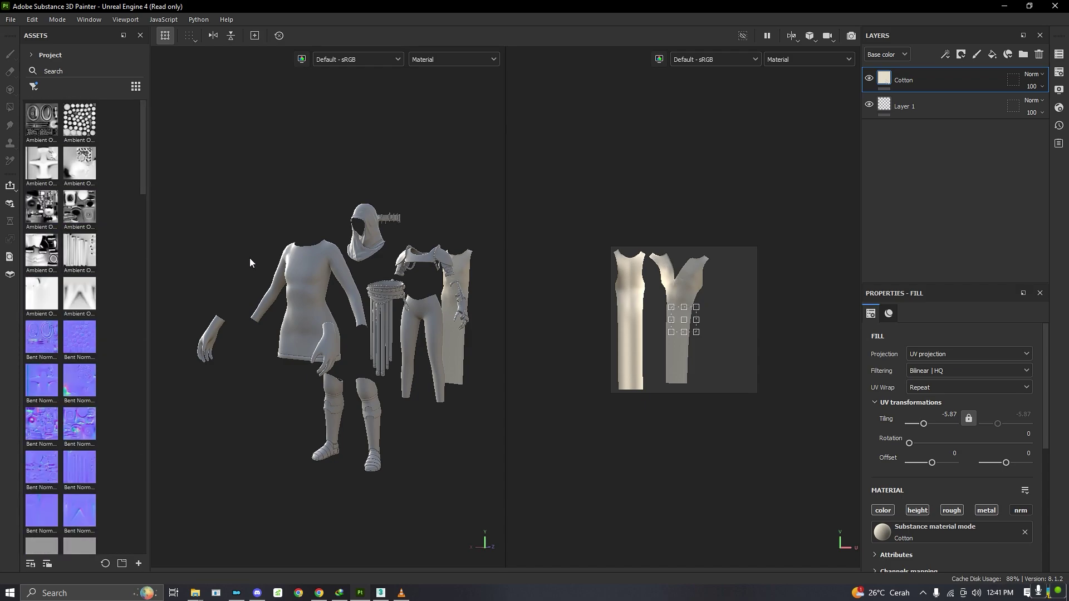
scroll(317, 283, "up", 3)
scroll(299, 282, "down", 3)
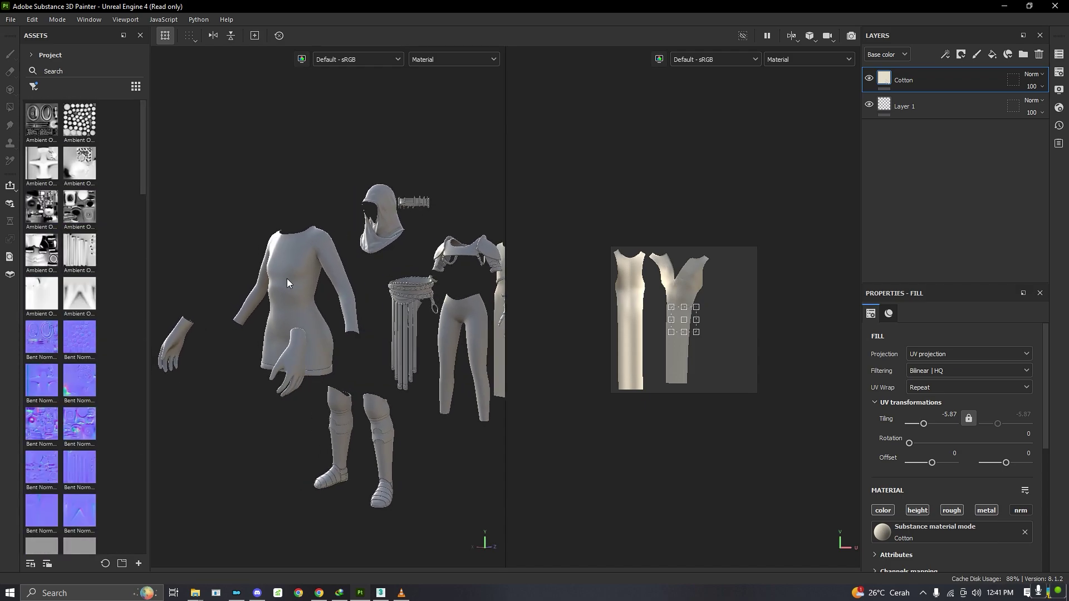
- Return the assets to All libraries and show only the materials
left_click(31, 54)
left_click(48, 65)
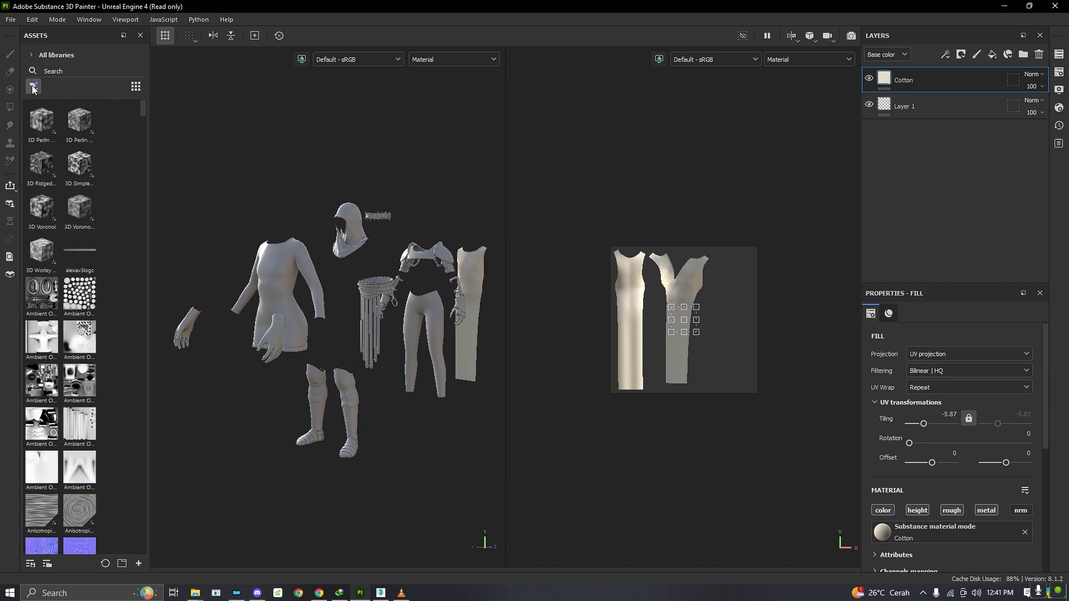
left_click(33, 88)
left_click(50, 104)
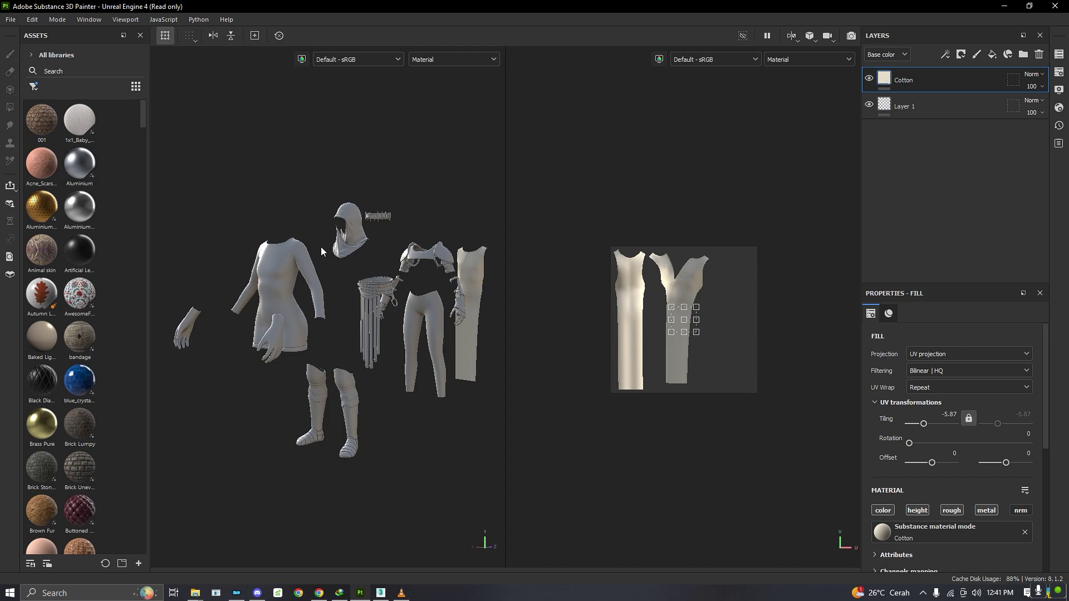
- Bring the hood into close view and make Cowl the active texture set
scroll(322, 251, "up", 2)
left_click_drag(327, 223, 366, 283, "alt")
scroll(372, 346, "up", 3)
left_click_drag(372, 346, 378, 222, "alt")
scroll(373, 275, "up", 3)
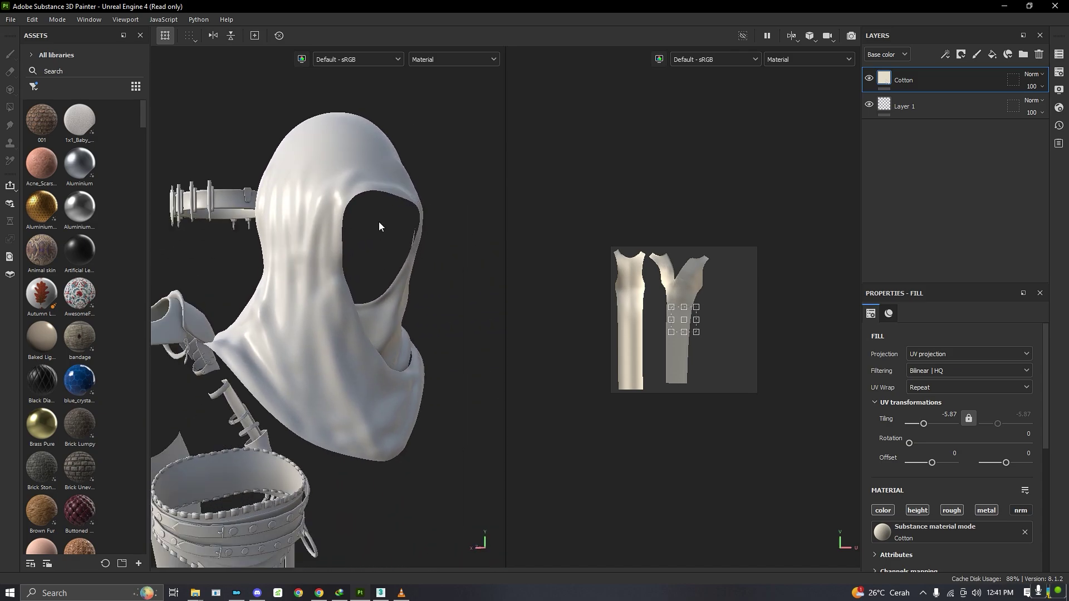
left_click(1060, 57)
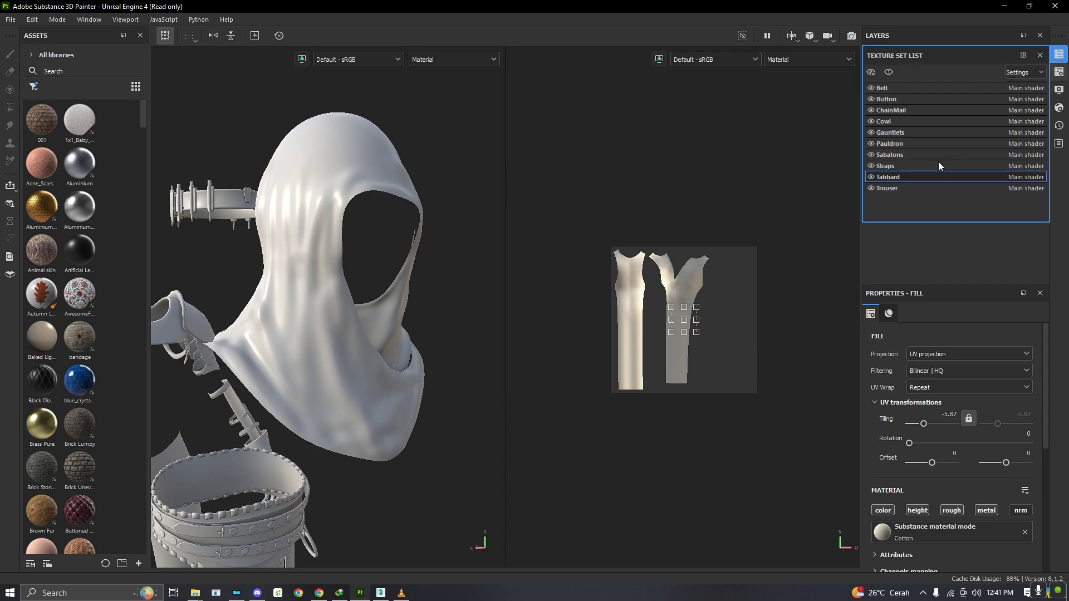
left_click(883, 122)
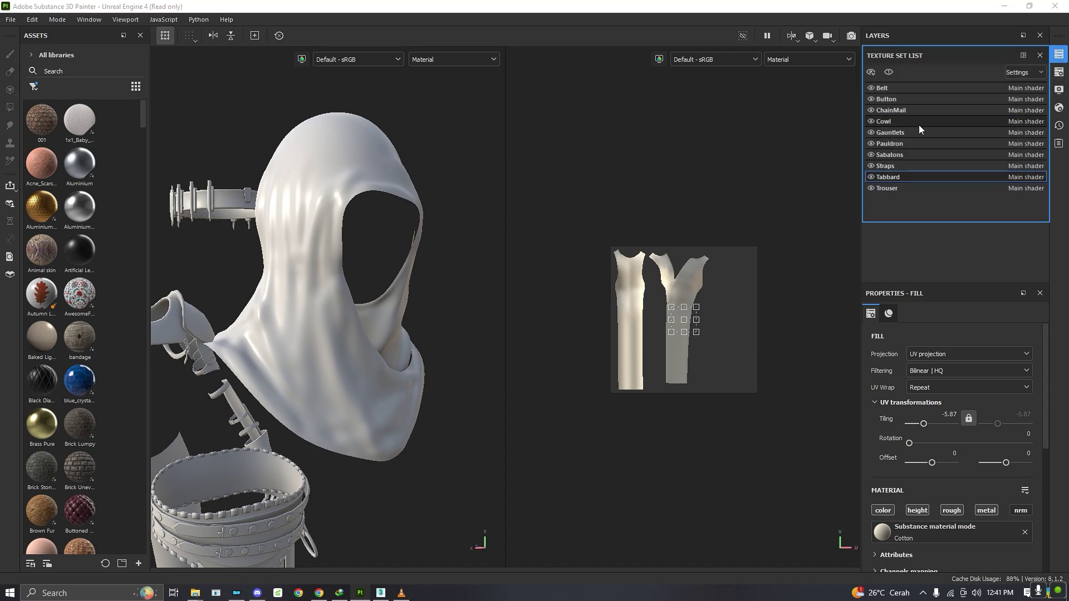
left_click(1023, 58)
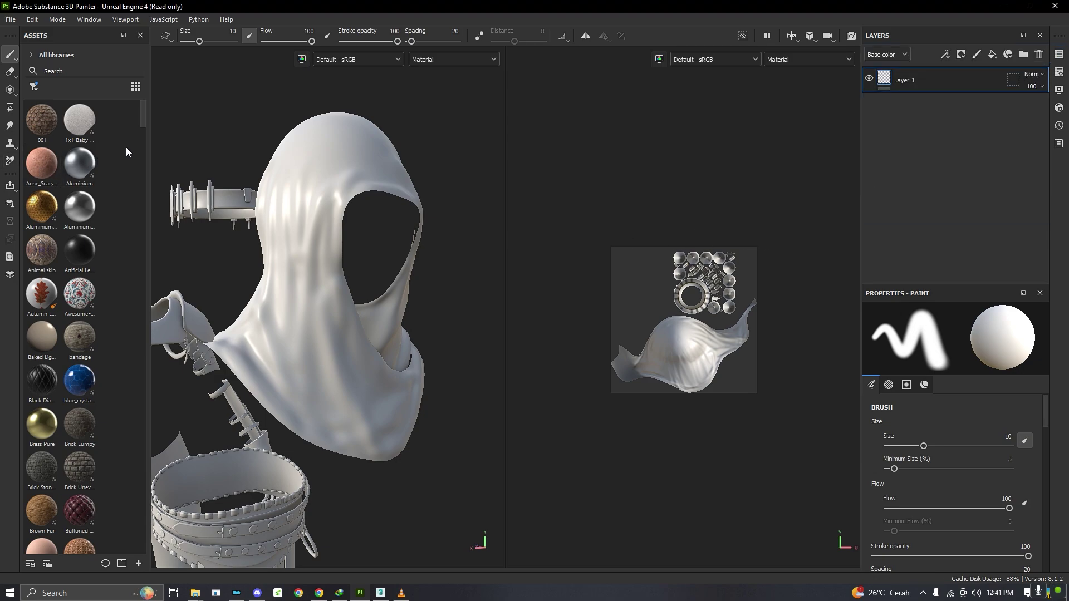
- Search the materials for "fabric" and add Fabric Soft Denim above Layer 1 on the cowl
left_click(60, 71)
type("fabric")
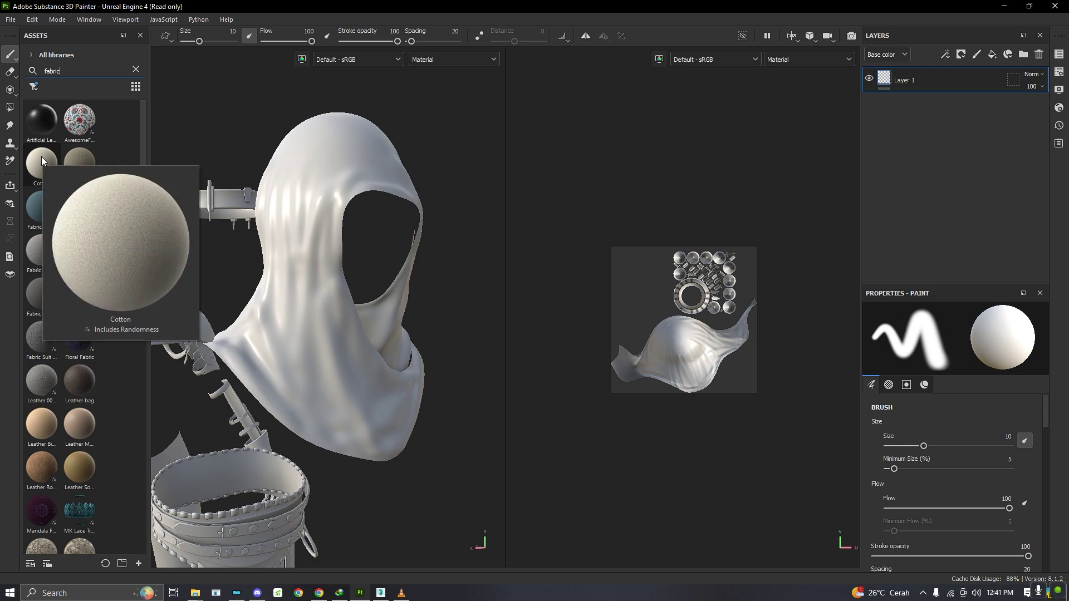
mouse_move(48, 173)
left_mouse_down()
mouse_move(112, 249)
mouse_move(679, 148)
mouse_move(848, 106)
mouse_move(929, 73)
mouse_move(16, 127)
mouse_move(52, 174)
left_mouse_up()
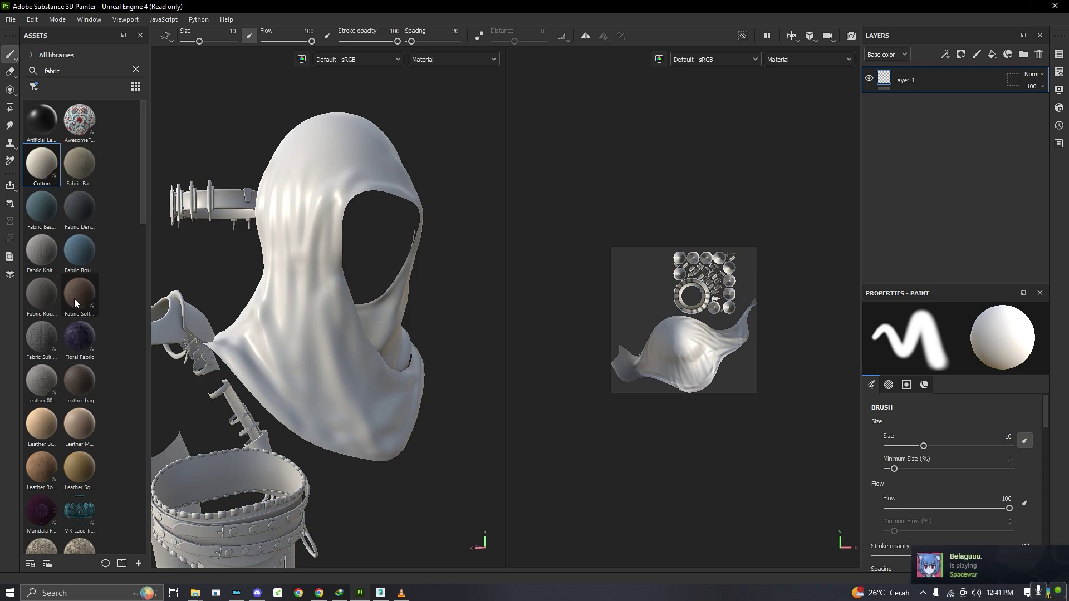
mouse_move(75, 302)
left_click_drag(76, 302, 917, 75)
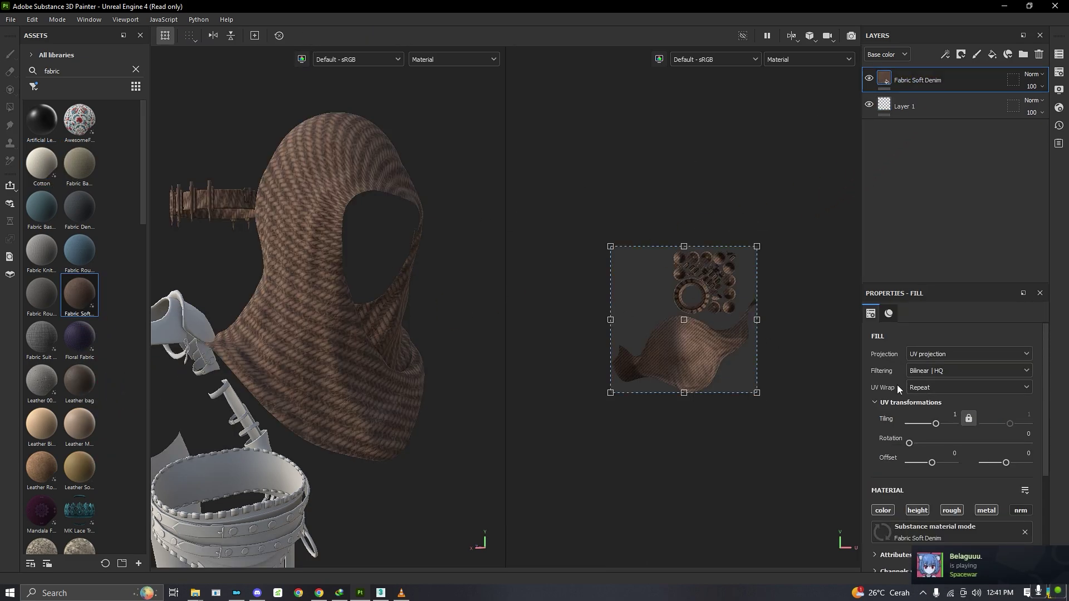
- Set the Fabric Soft Denim fill's UV tiling to -4.74 and inspect the weave on the hood
left_click_drag(935, 423, 924, 424)
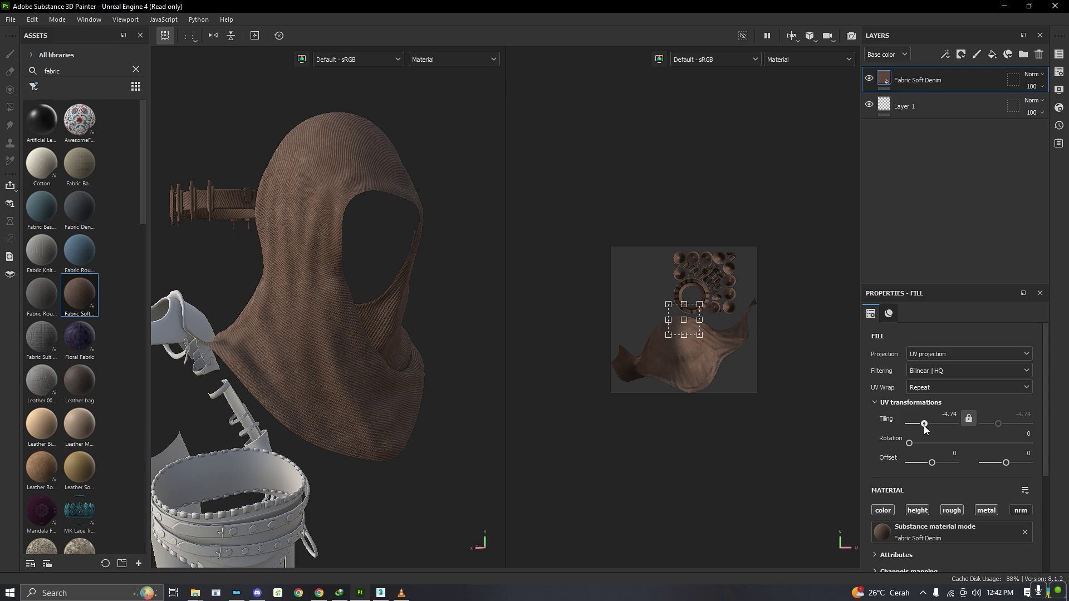
scroll(335, 176, "up", 5)
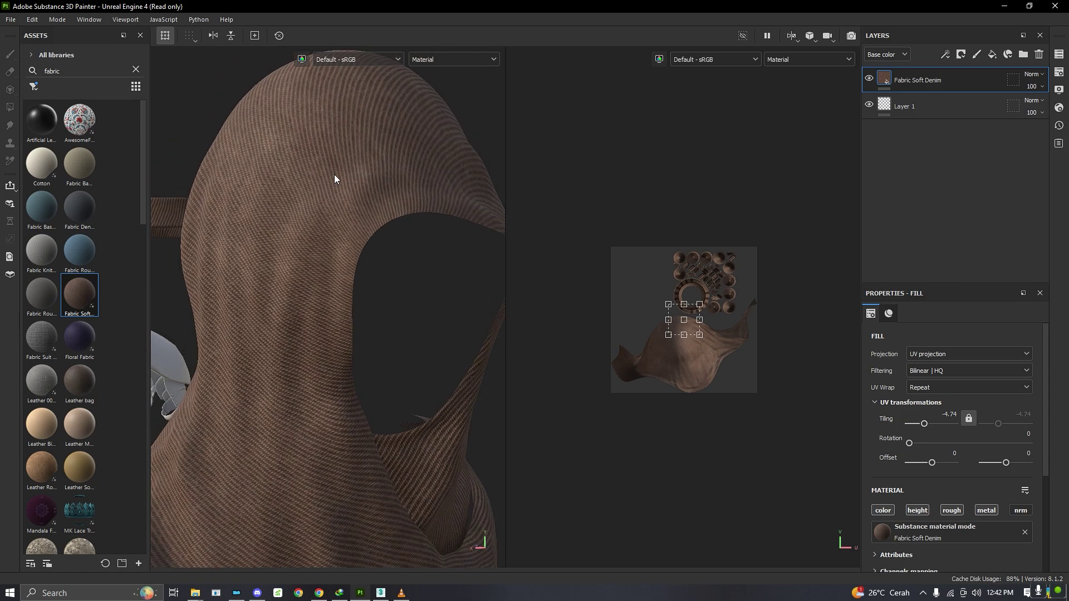
scroll(334, 178, "down", 5)
left_click_drag(334, 179, 409, 274, "alt")
- Change the Fabric Soft Denim fill's projection to Tri-planar projection
left_click(939, 356)
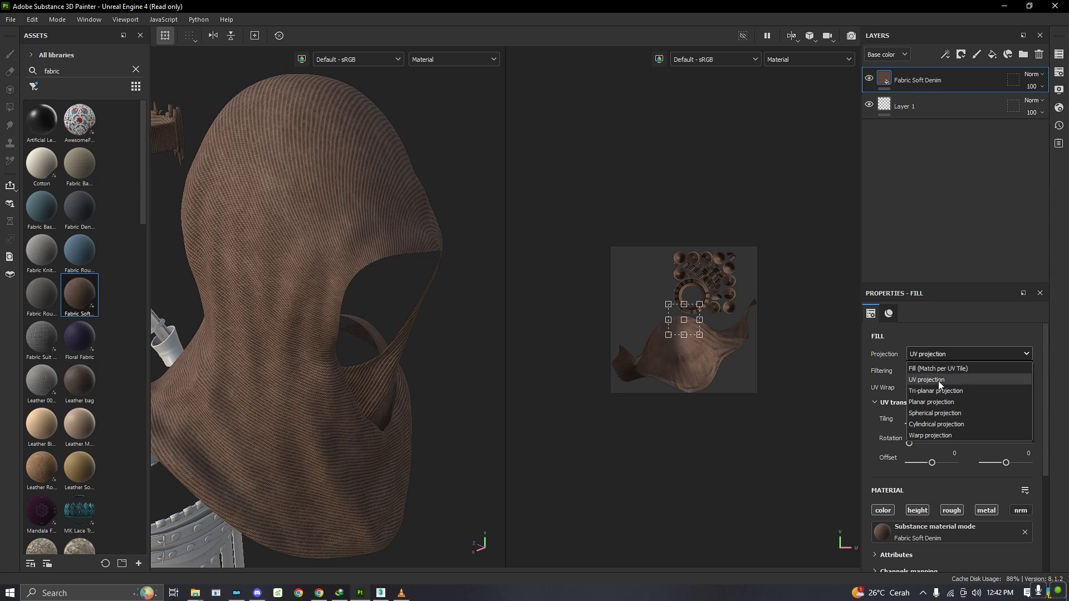
left_click(926, 348)
left_click(928, 351)
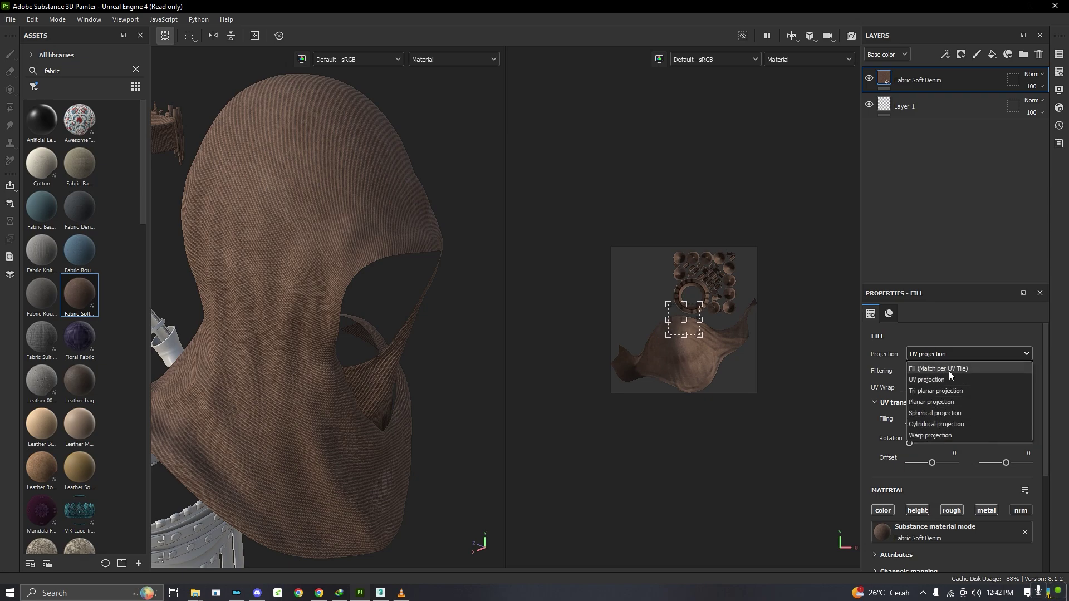
left_click(967, 390)
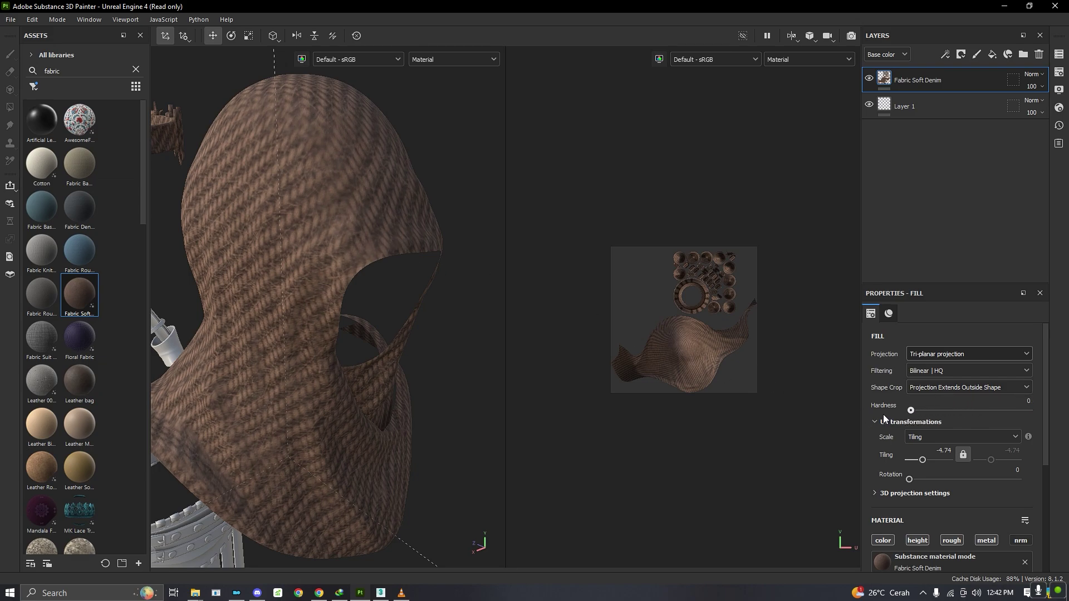
- Set the tri-planar fill's tiling to -28.43 and check the weave around the hood
left_click_drag(923, 460, 917, 461)
left_click_drag(416, 303, 460, 258, "alt")
right_click_drag(460, 258, 375, 239, "alt")
left_click_drag(374, 239, 337, 305, "alt")
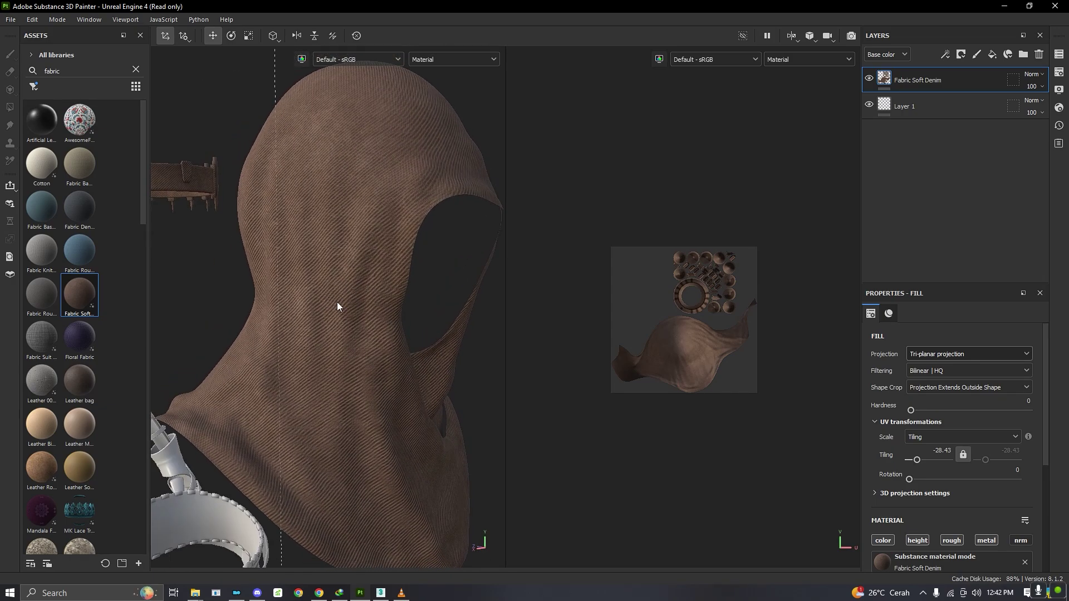
mouse_move(314, 306)
right_mouse_down("alt")
mouse_move(279, 310)
mouse_move(296, 310)
right_mouse_up("alt")
left_click_drag(295, 310, 308, 318, "alt")
- Display only the Base color channel and examine it on the hood and its UV layout
left_click(426, 61)
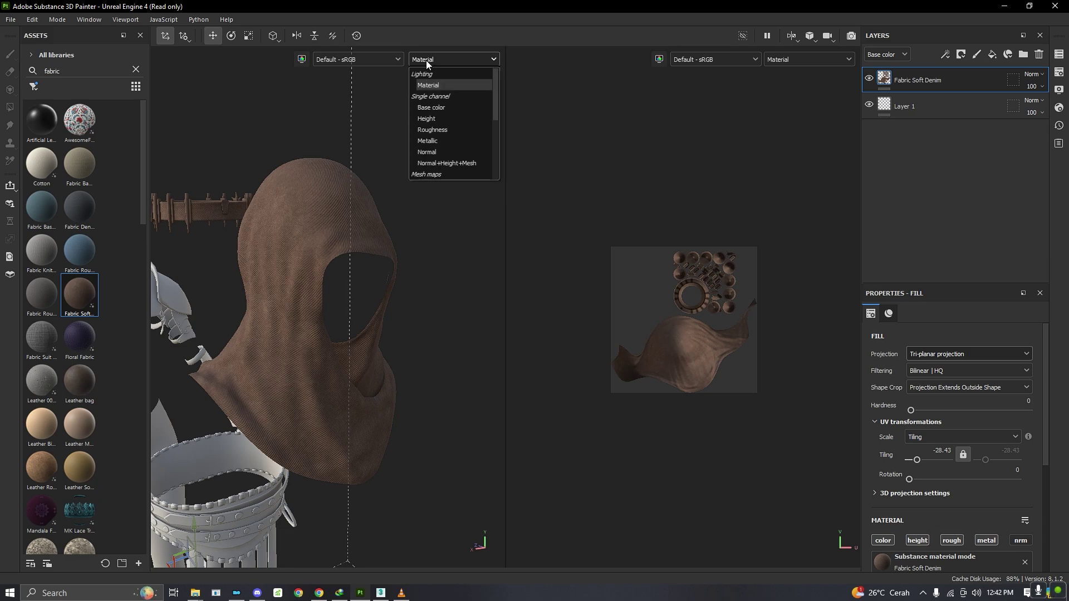
left_click(429, 108)
scroll(344, 236, "up", 5)
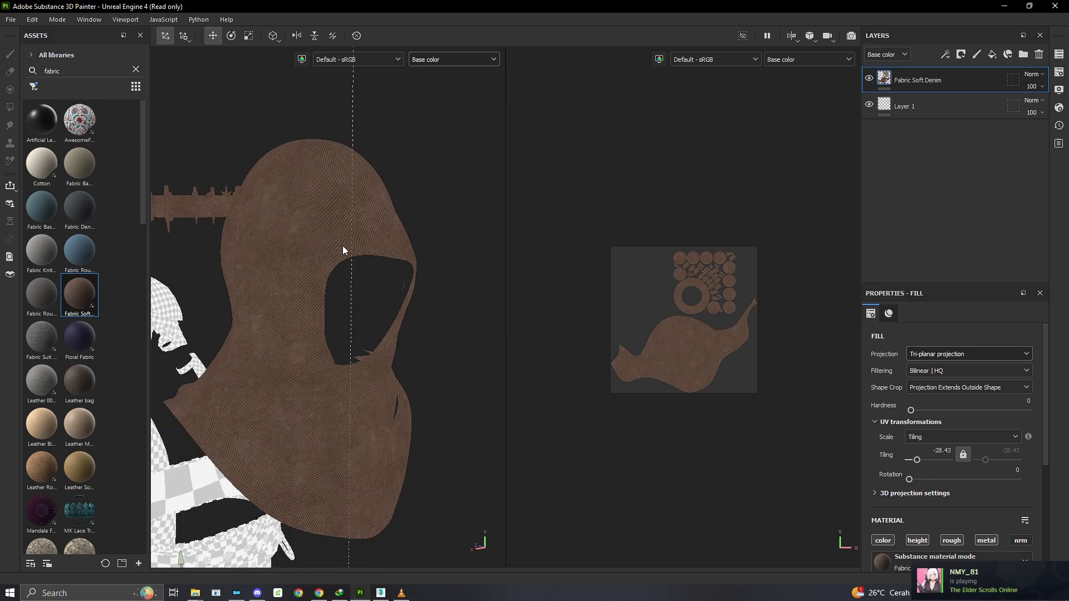
scroll(653, 342, "up", 4)
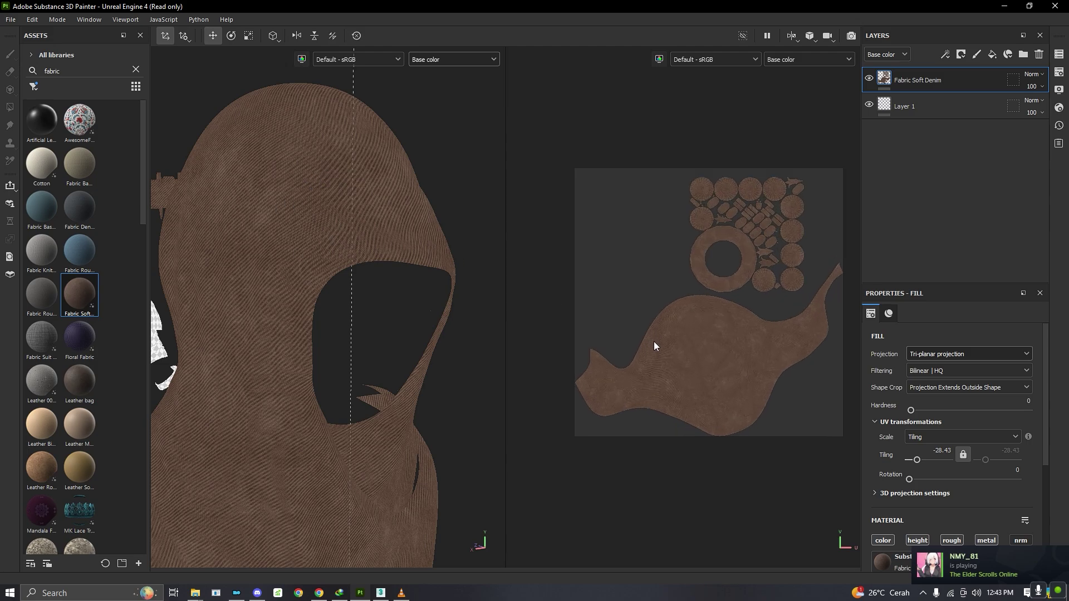
scroll(659, 344, "down", 3)
scroll(346, 254, "down", 2)
scroll(345, 250, "down", 2)
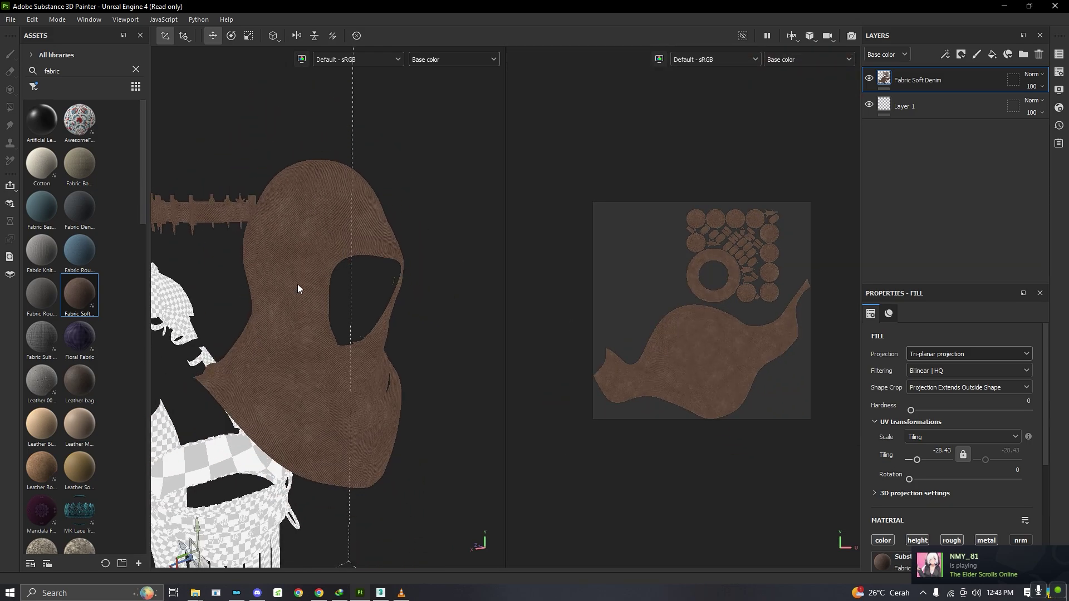
- Display the Normal channel, switch to Normal+Height+Mesh and examine the fabric relief on the hood
left_click(439, 60)
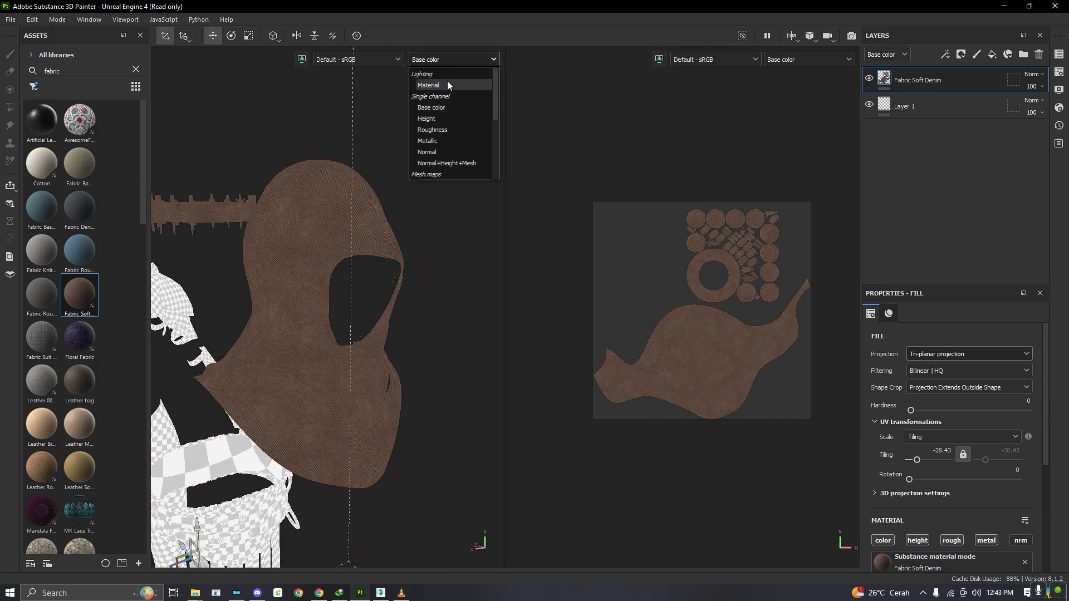
left_click(435, 153)
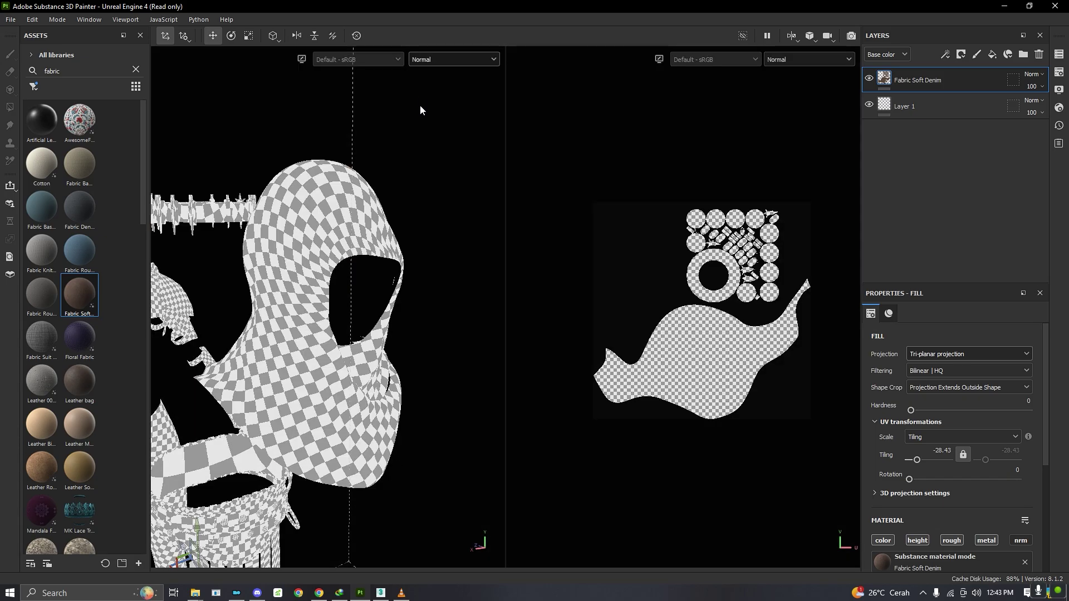
left_click(430, 62)
left_click(448, 165)
scroll(324, 225, "up", 5)
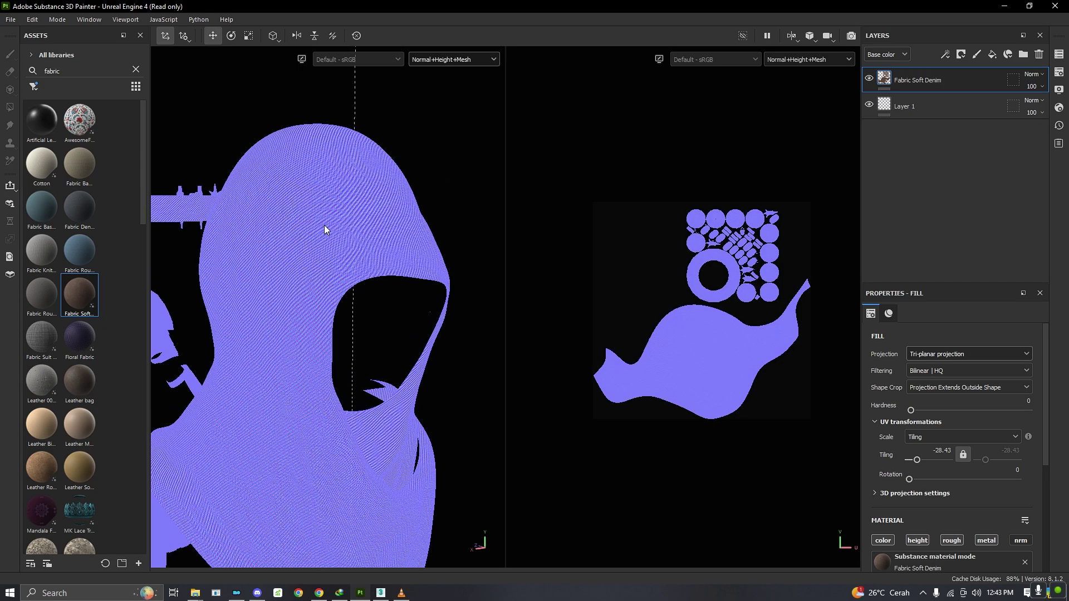
scroll(324, 225, "down", 5)
left_click(439, 60)
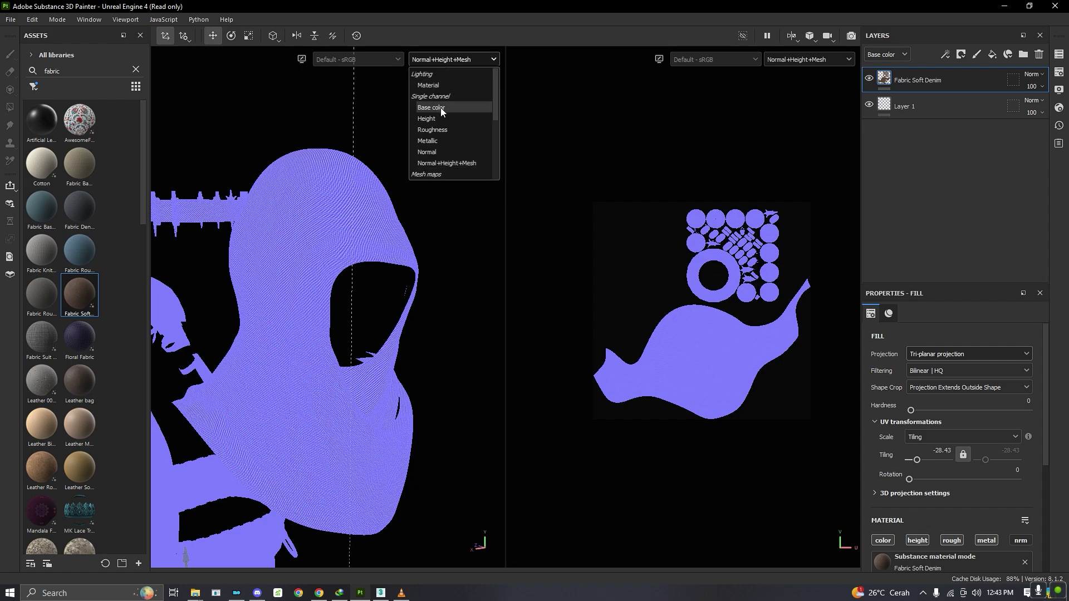
left_click(467, 162)
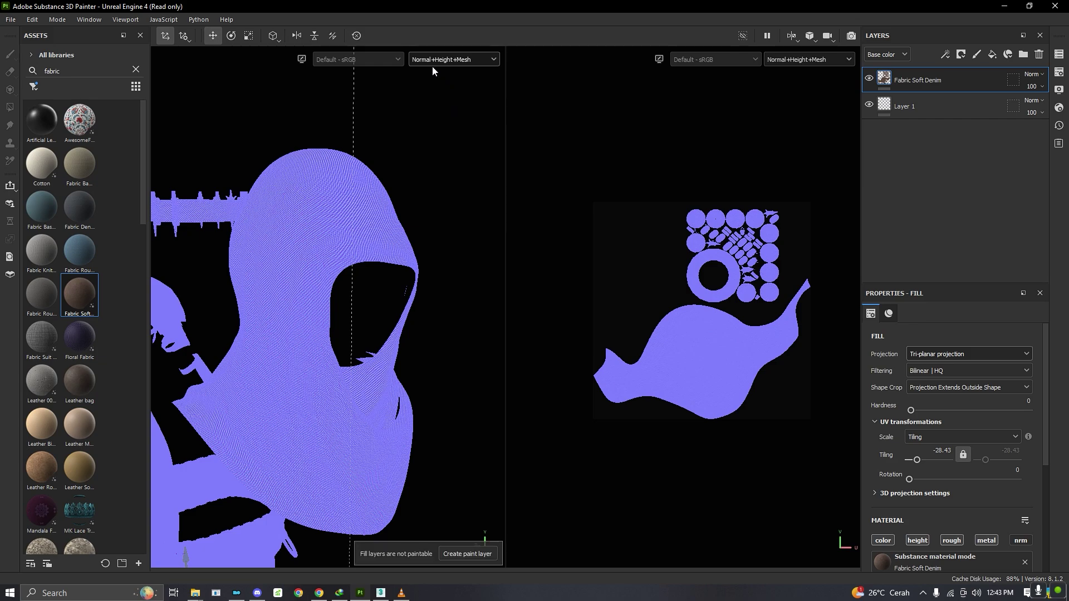
- Display the Height, Roughness and Metallic channels one after another and examine them on the hood and its UV layout
left_click(424, 60)
left_click(457, 120)
left_click(443, 59)
left_click(463, 132)
left_click(453, 60)
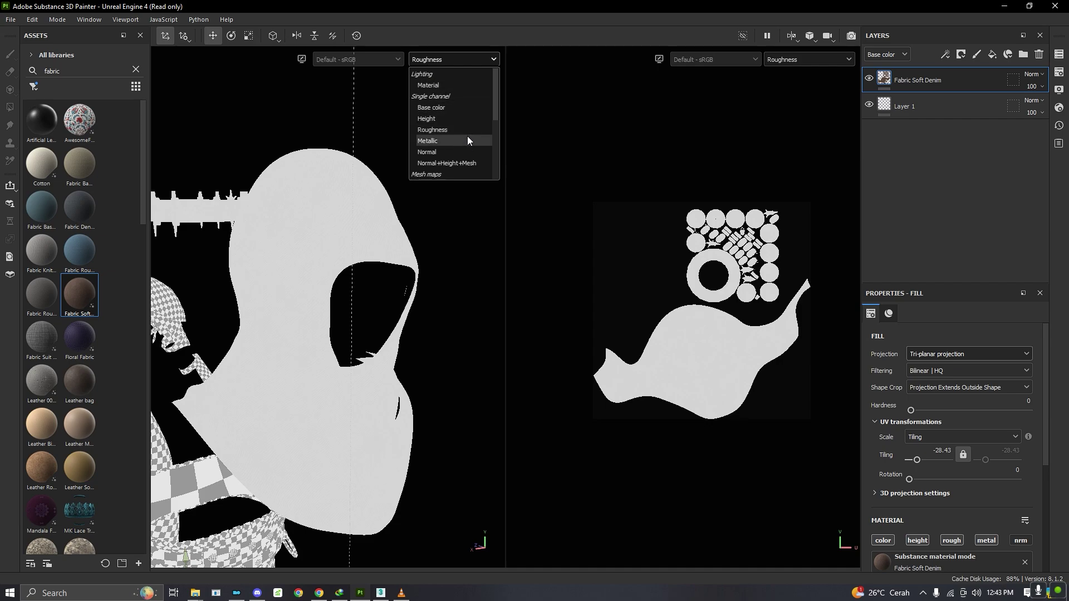
left_click(466, 141)
left_click(423, 60)
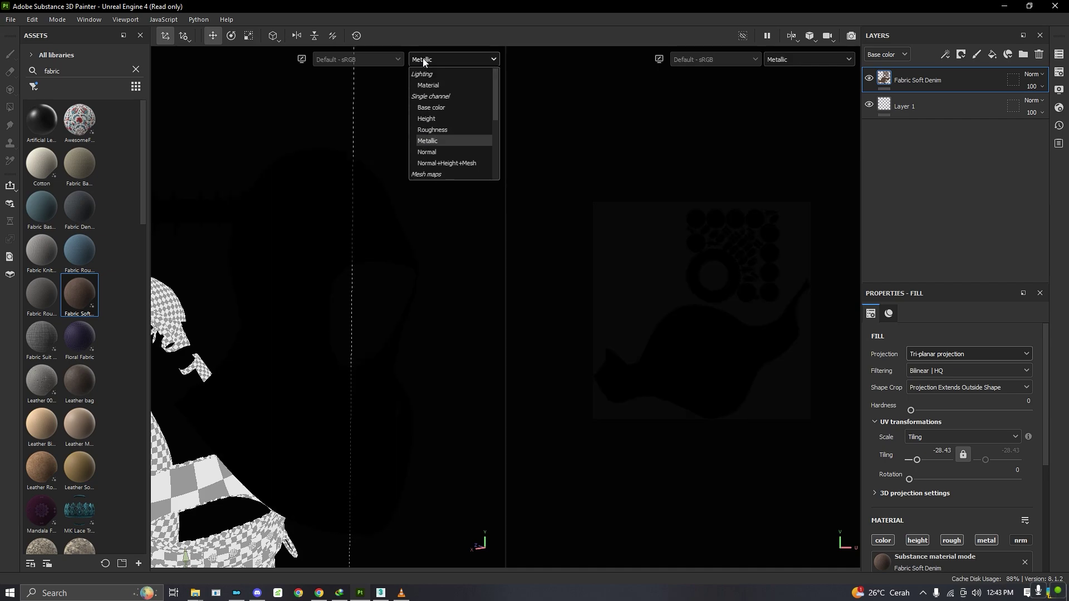
left_click(442, 139)
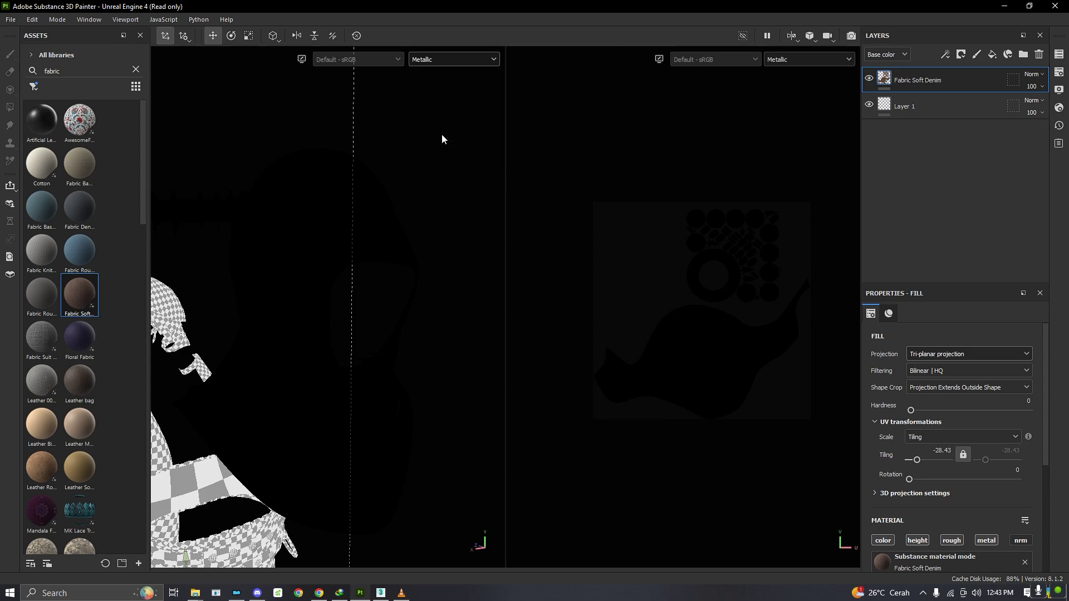
- Switch the viewport display back to the full Material and inspect the hood together with the crown
left_click(419, 63)
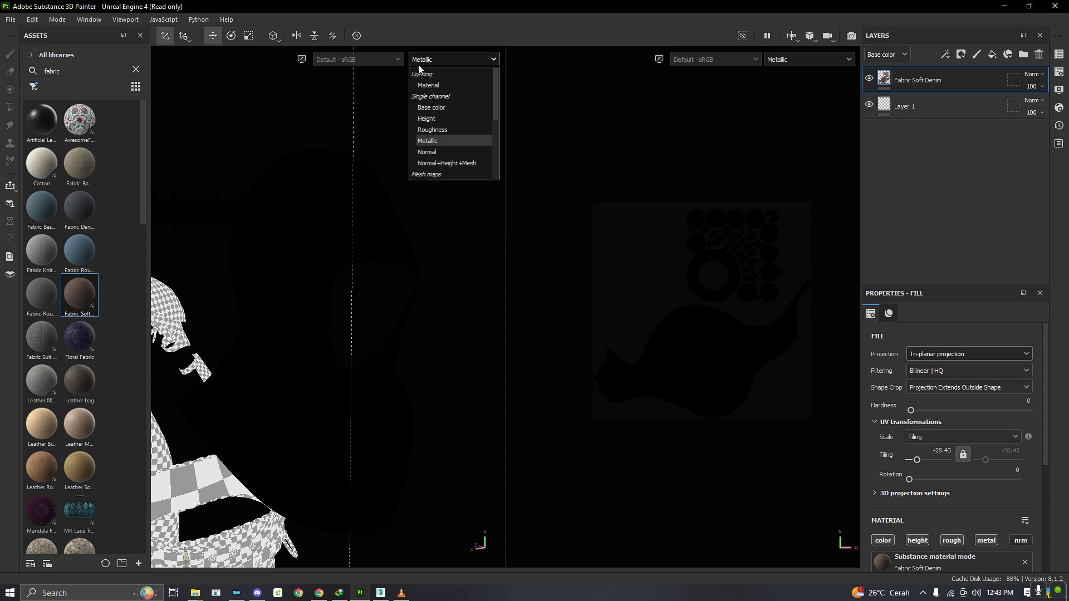
left_click(418, 64)
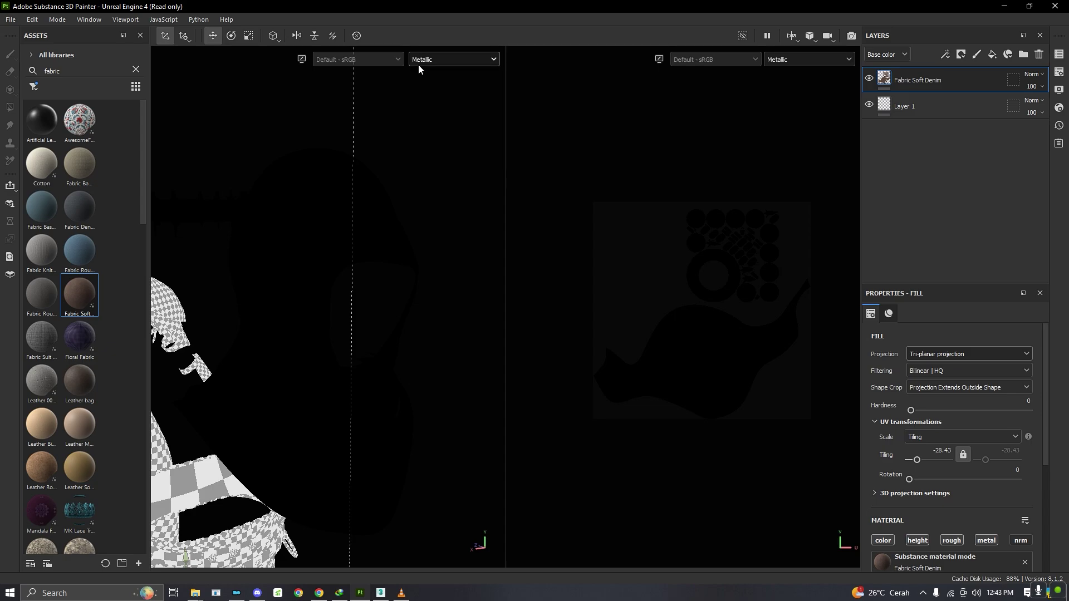
left_click(418, 65)
left_click(442, 81)
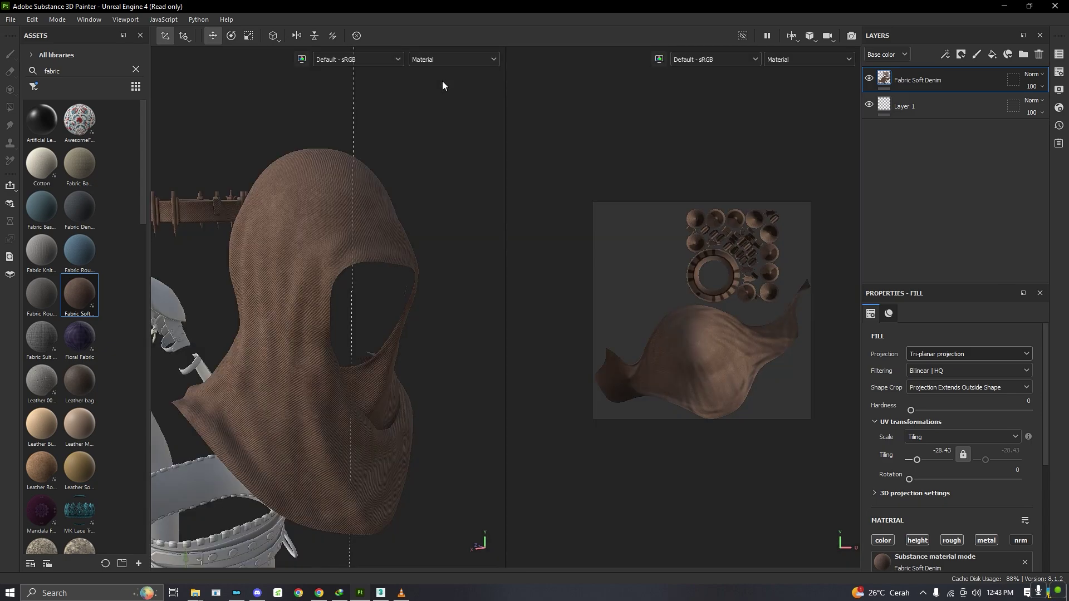
left_click_drag(304, 220, 418, 263, "alt")
left_click_drag(457, 340, 393, 334, "alt")
middle_click_drag(393, 334, 425, 333, "alt")
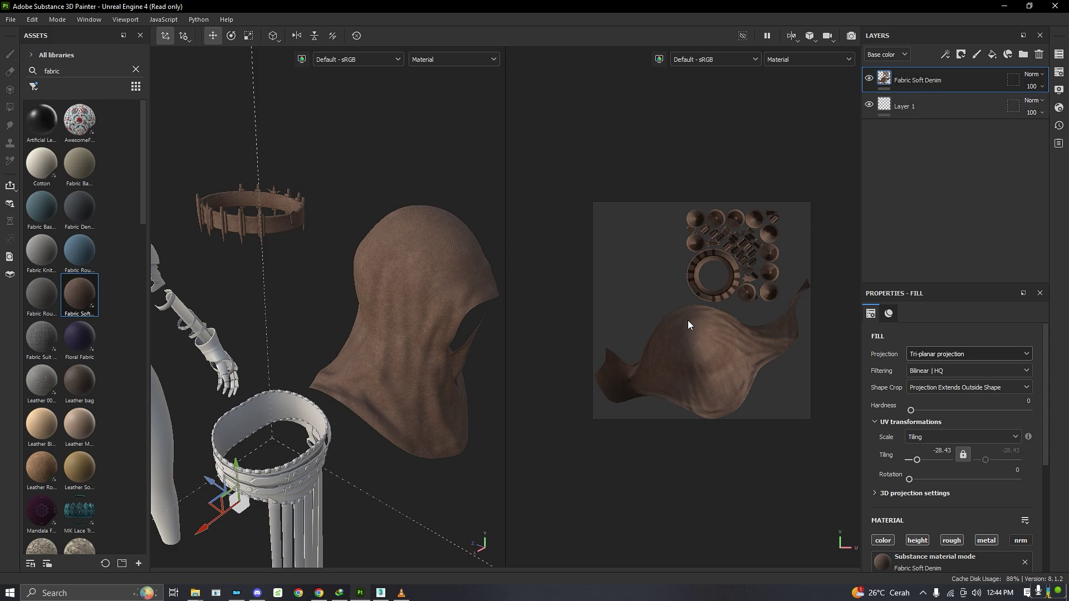
- Try a black mask on the Fabric Soft Denim layer and remove the mask again
right_click(897, 84)
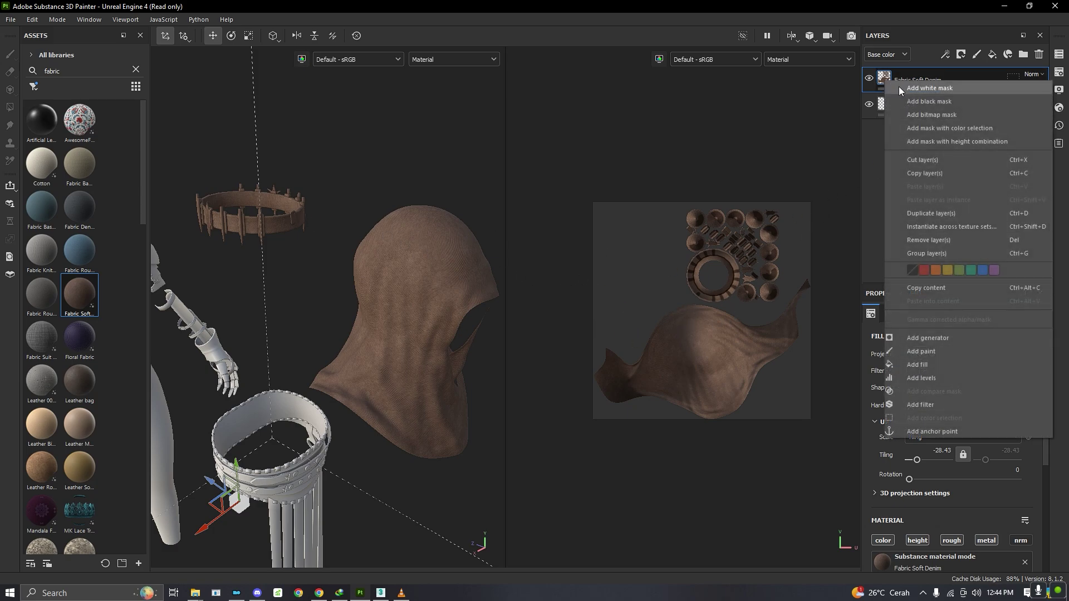
left_click(940, 102)
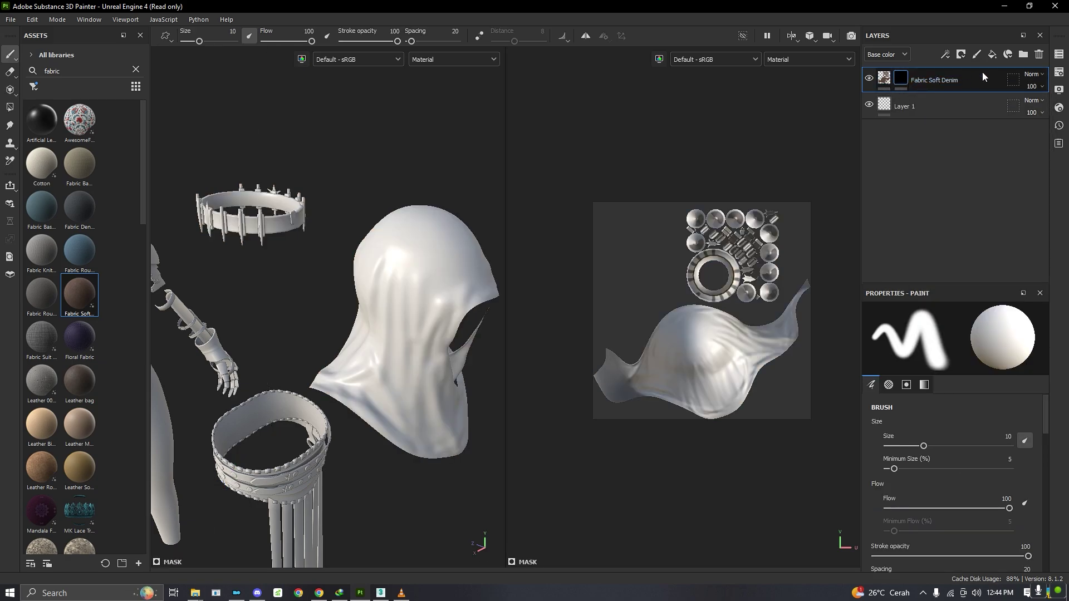
right_click(901, 78)
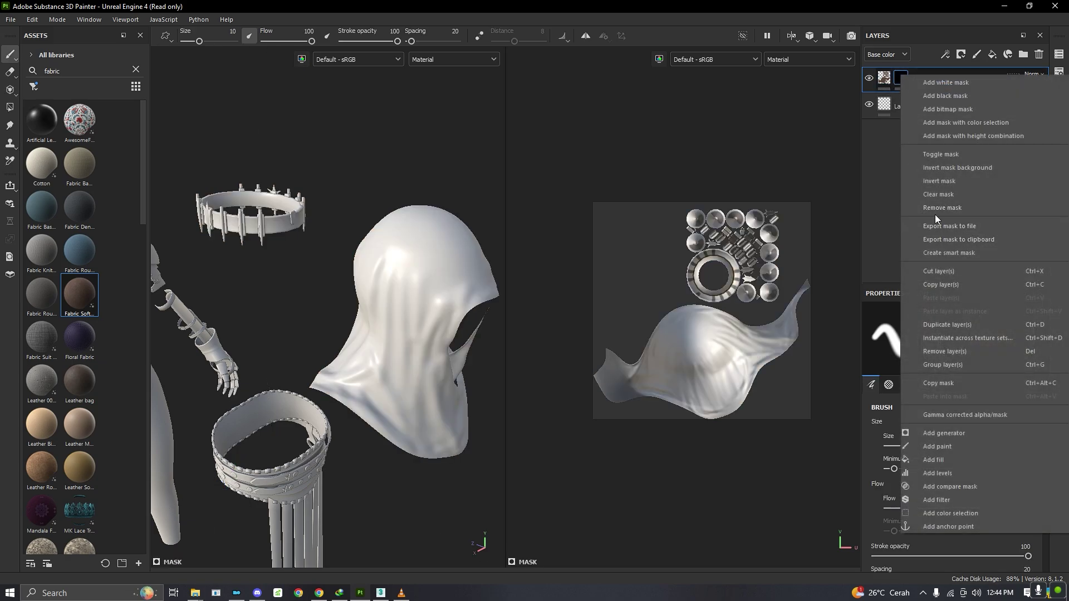
left_click(937, 207)
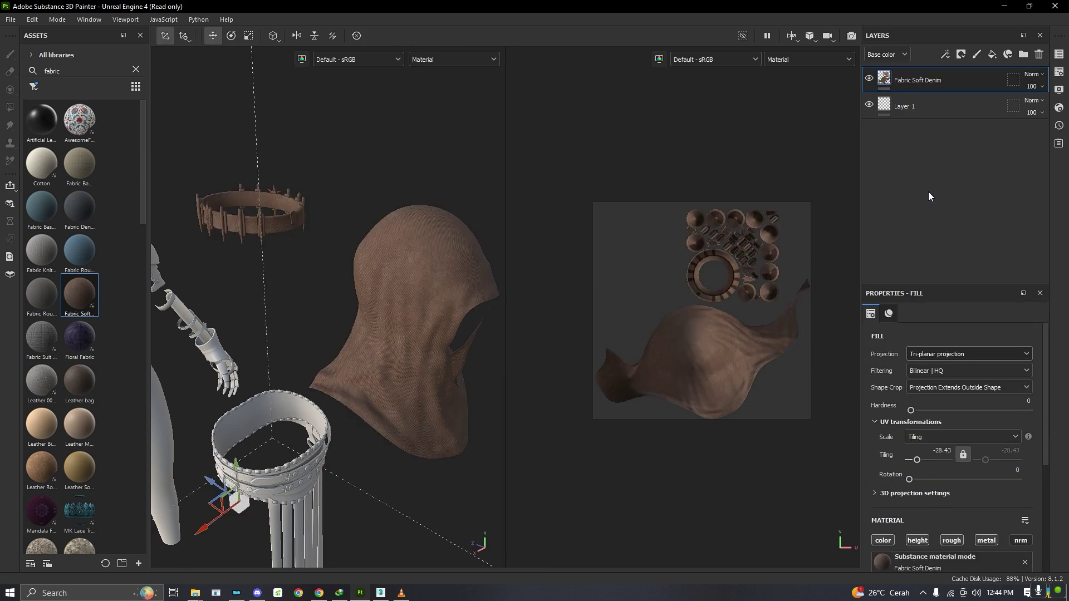
- Add a black mask to the Fabric Soft Denim layer
right_click(885, 83)
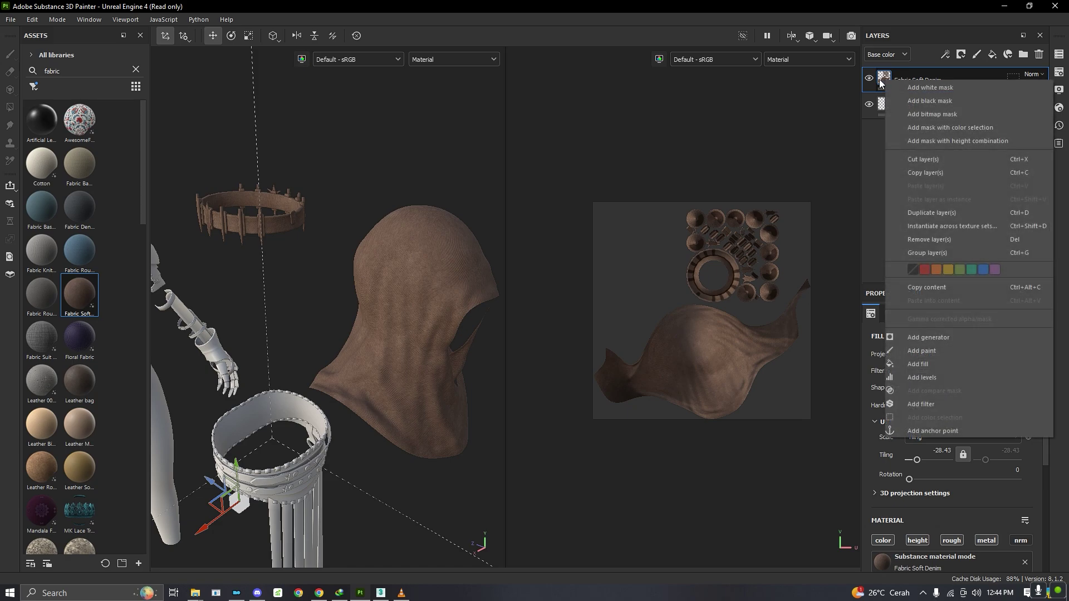
left_click(914, 103)
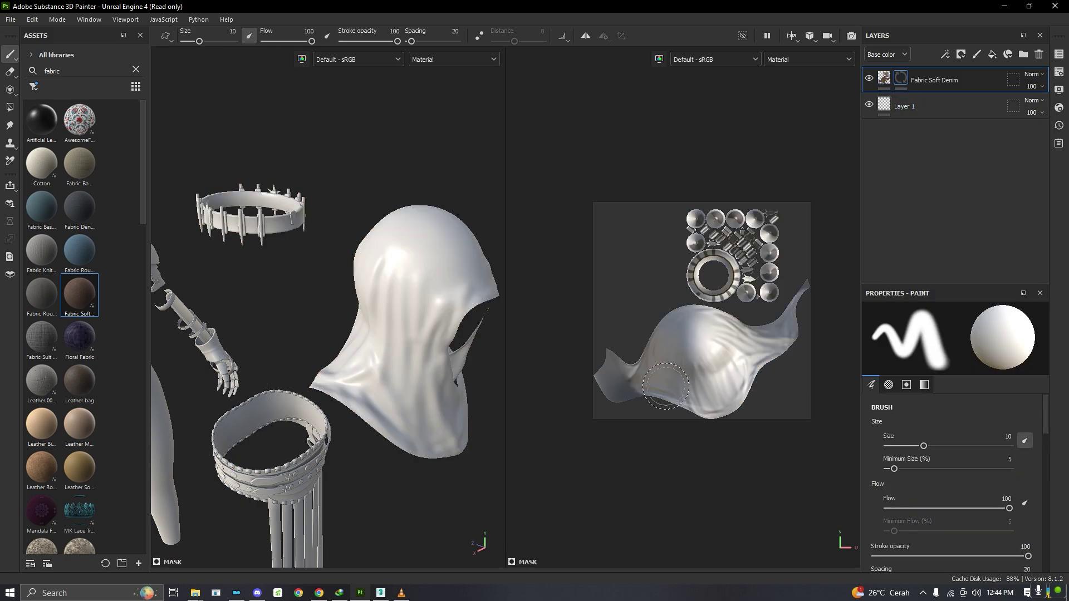
right_click(900, 78)
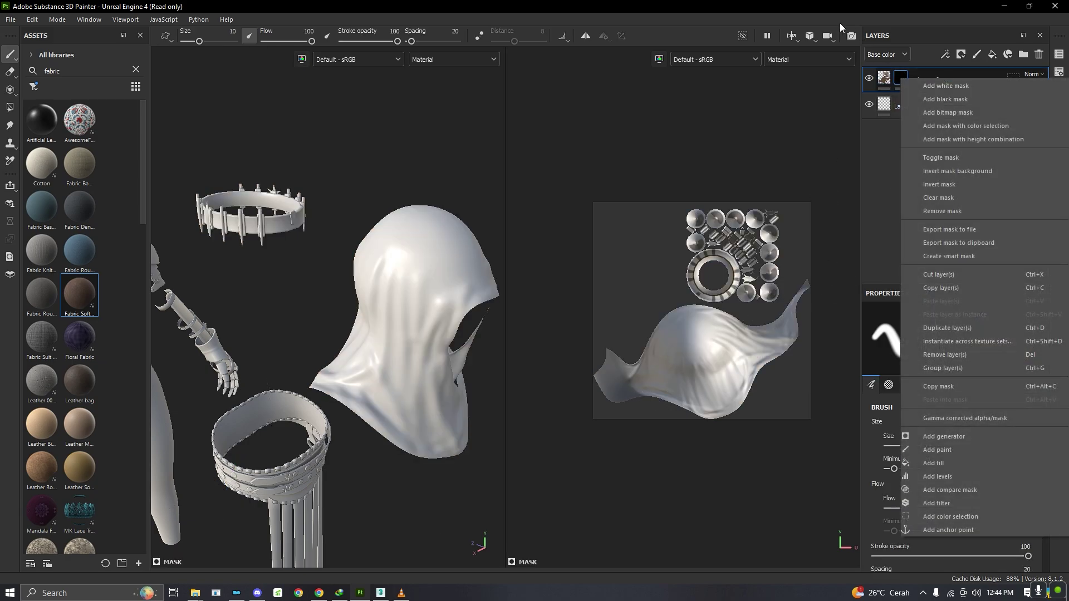
left_click(810, 9)
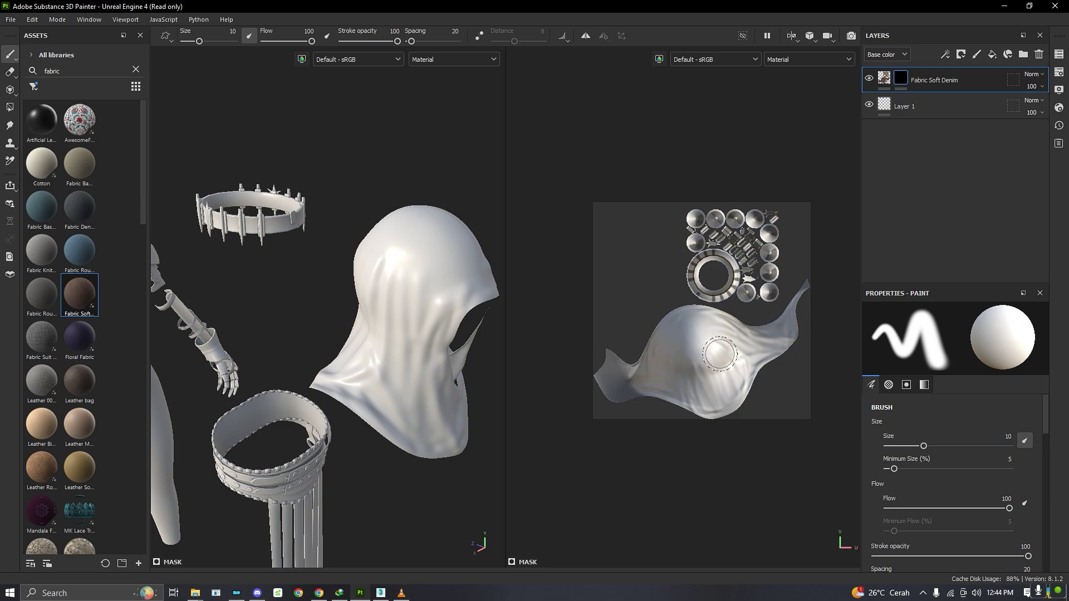
- Adjust the mask brush's alignment and size space settings and set its alpha hardness to 1
scroll(858, 452, "down", 3)
key("f")
scroll(925, 482, "down", 5)
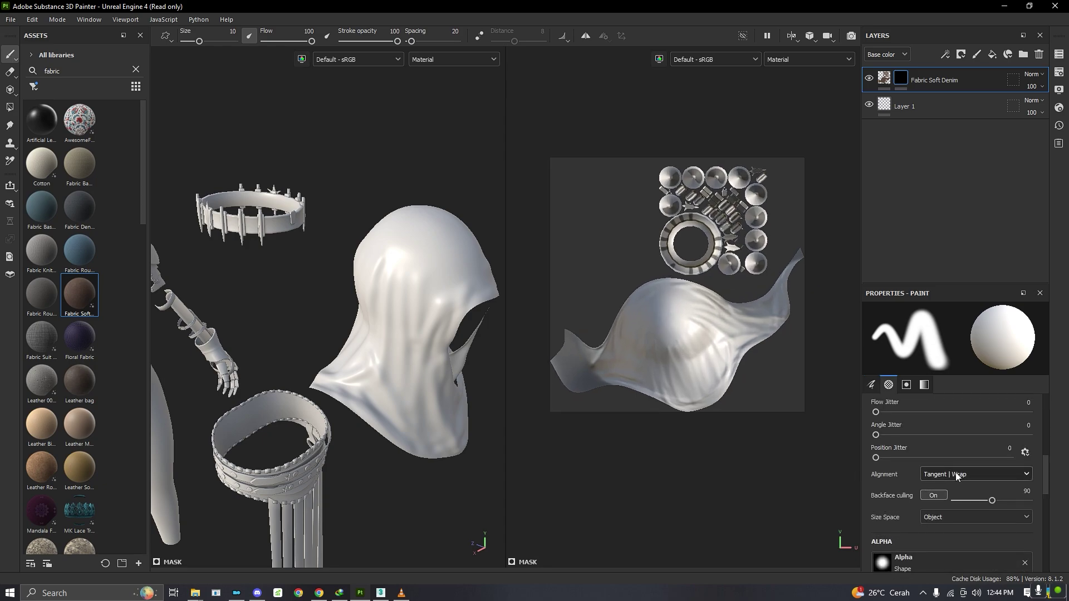
left_click(957, 476)
left_click(930, 527)
left_click(940, 522)
left_click(952, 546)
scroll(931, 529, "down", 3)
scroll(931, 528, "down", 2)
left_click_drag(885, 473, 1028, 471)
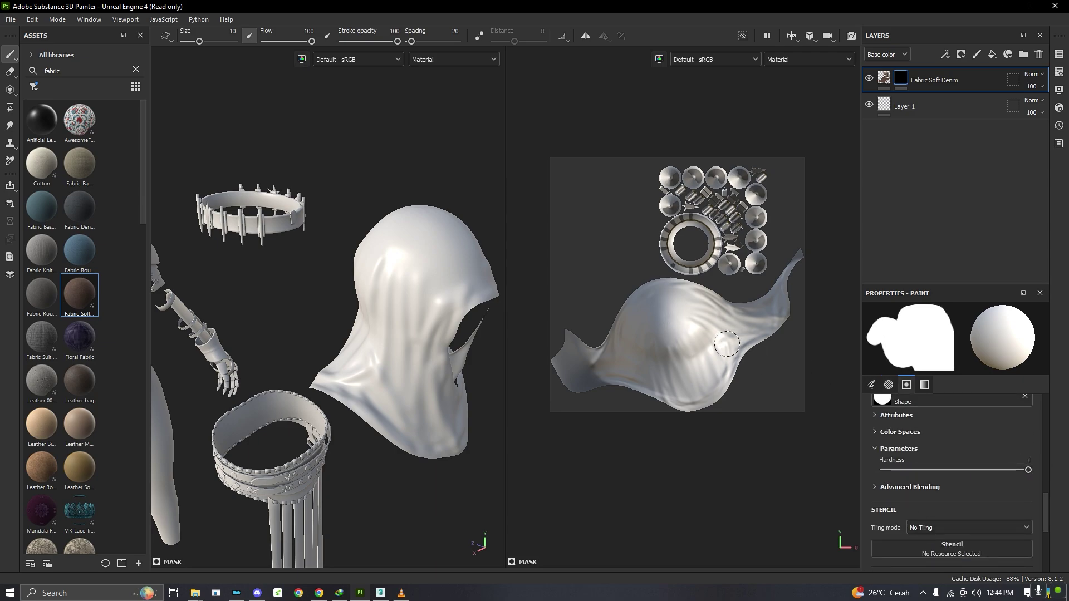
- Paint the Fabric Soft Denim mask white over the hood's whole UV island, leaving the crown's islands unpainted
scroll(718, 344, "up", 1)
scroll(573, 341, "up", 2)
scroll(614, 350, "down", 1)
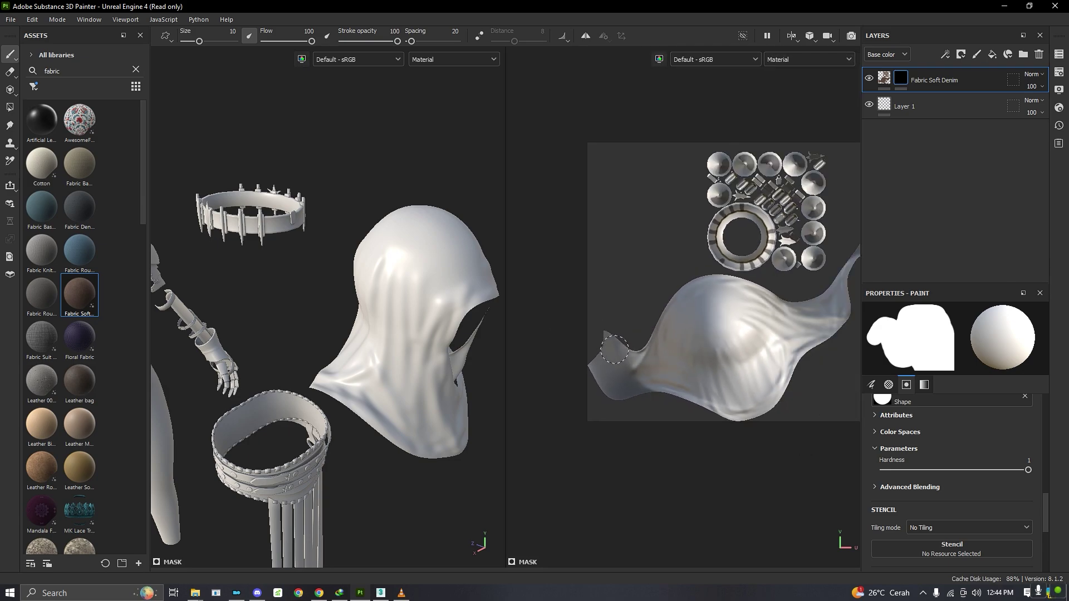
scroll(614, 350, "up", 2)
mouse_move(581, 309)
left_mouse_down()
mouse_move(556, 357)
mouse_move(572, 391)
mouse_move(596, 402)
mouse_move(625, 398)
mouse_move(591, 377)
mouse_move(594, 352)
mouse_move(630, 347)
mouse_move(614, 374)
mouse_move(677, 415)
mouse_move(769, 436)
mouse_move(809, 416)
mouse_move(685, 422)
mouse_move(638, 356)
mouse_move(654, 301)
mouse_move(702, 257)
mouse_move(744, 256)
mouse_move(810, 281)
mouse_move(688, 295)
mouse_move(661, 349)
mouse_move(692, 368)
mouse_move(680, 375)
mouse_move(701, 396)
mouse_move(710, 303)
left_mouse_up()
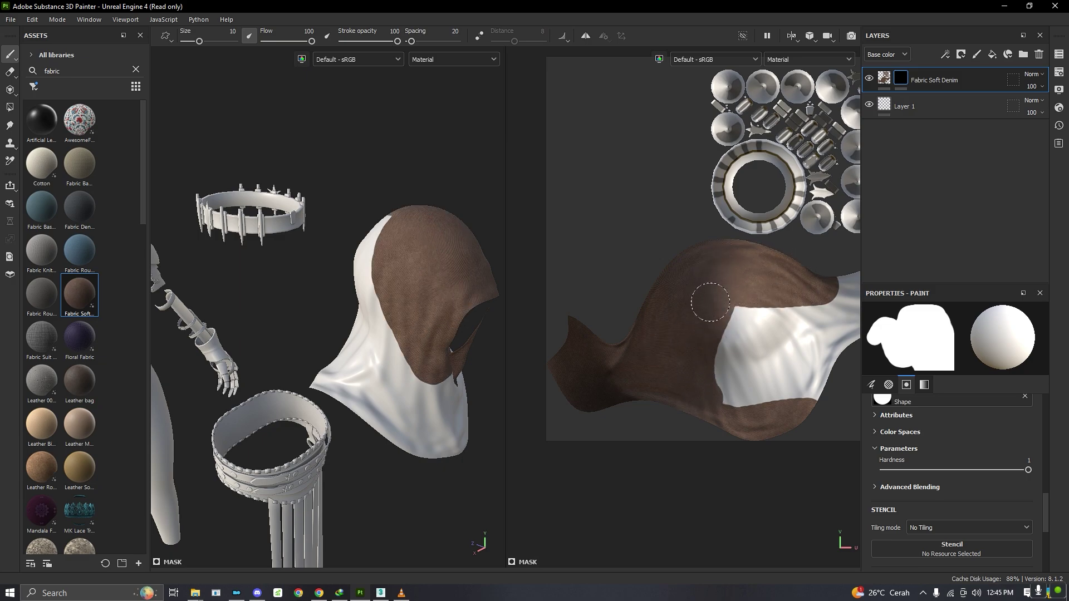
scroll(710, 303, "down", 3)
scroll(816, 282, "up", 3)
mouse_move(771, 250)
left_mouse_down()
mouse_move(730, 300)
mouse_move(683, 319)
mouse_move(752, 307)
mouse_move(741, 339)
mouse_move(668, 357)
mouse_move(602, 354)
mouse_move(699, 336)
left_mouse_up()
mouse_move(591, 376)
left_mouse_down()
mouse_move(606, 416)
mouse_move(622, 391)
mouse_move(611, 379)
mouse_move(716, 362)
mouse_move(686, 405)
mouse_move(634, 419)
mouse_move(683, 390)
left_mouse_up()
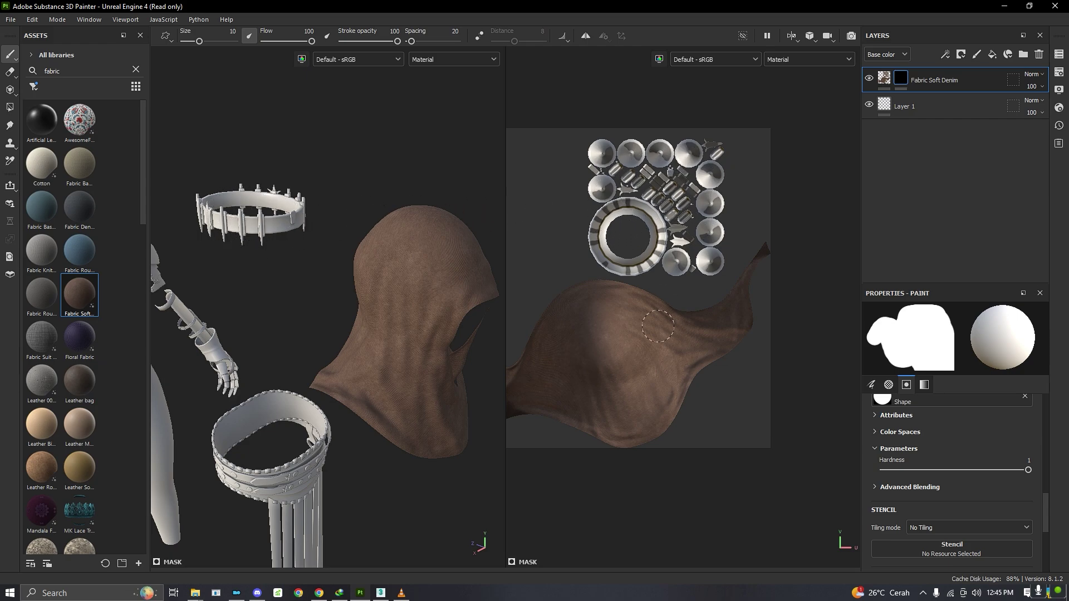
scroll(660, 302, "down", 4)
scroll(591, 368, "up", 2)
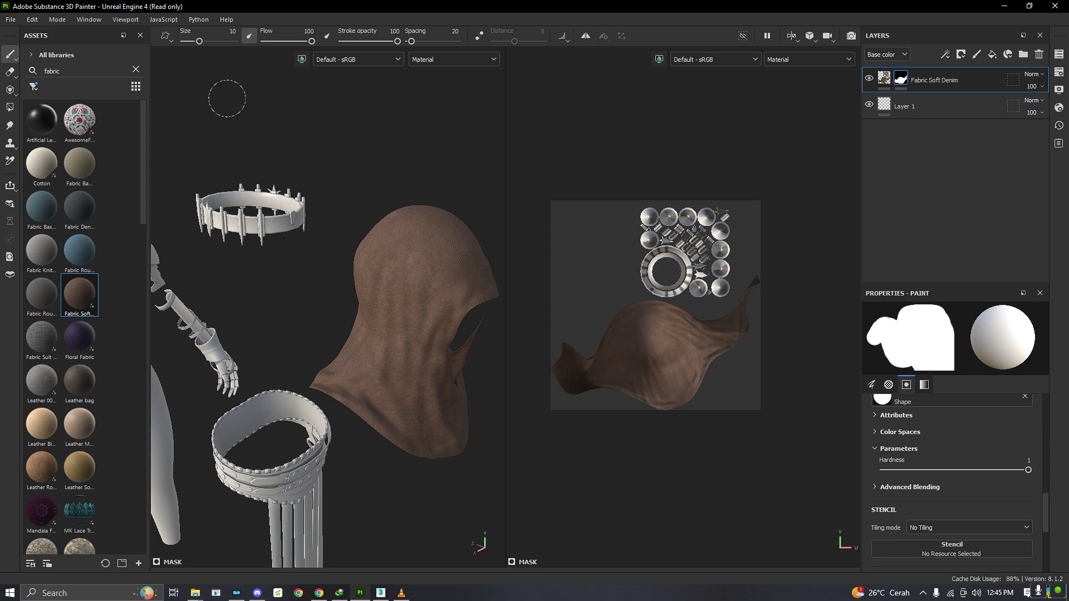
left_click_drag(452, 309, 363, 229, "alt")
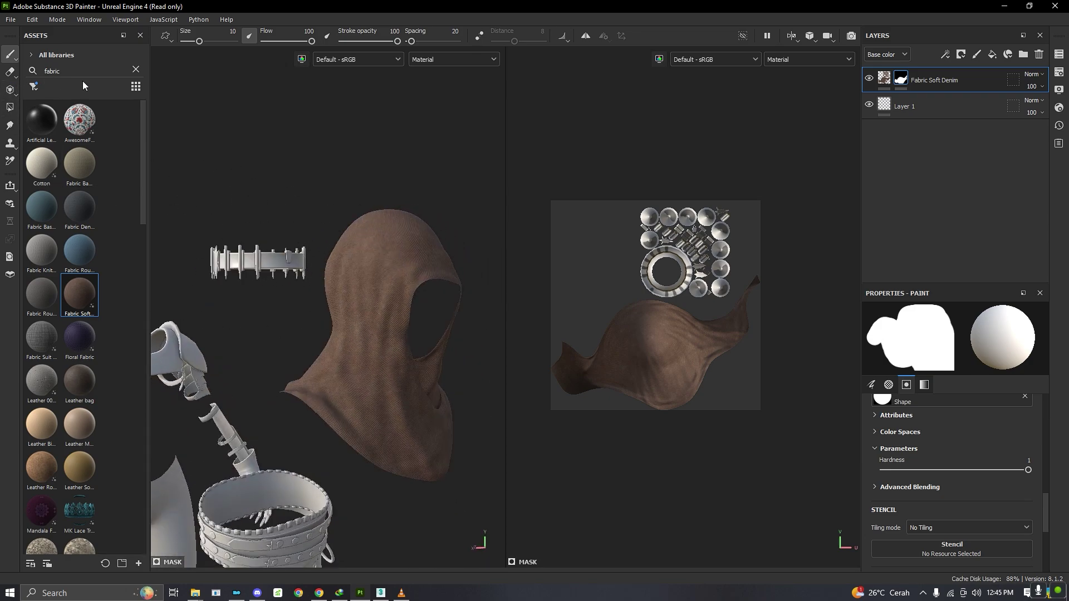
- Clear the fabric search in the material assets and add Gold Pure as a fill layer above Fabric Soft Denim
left_click(135, 70)
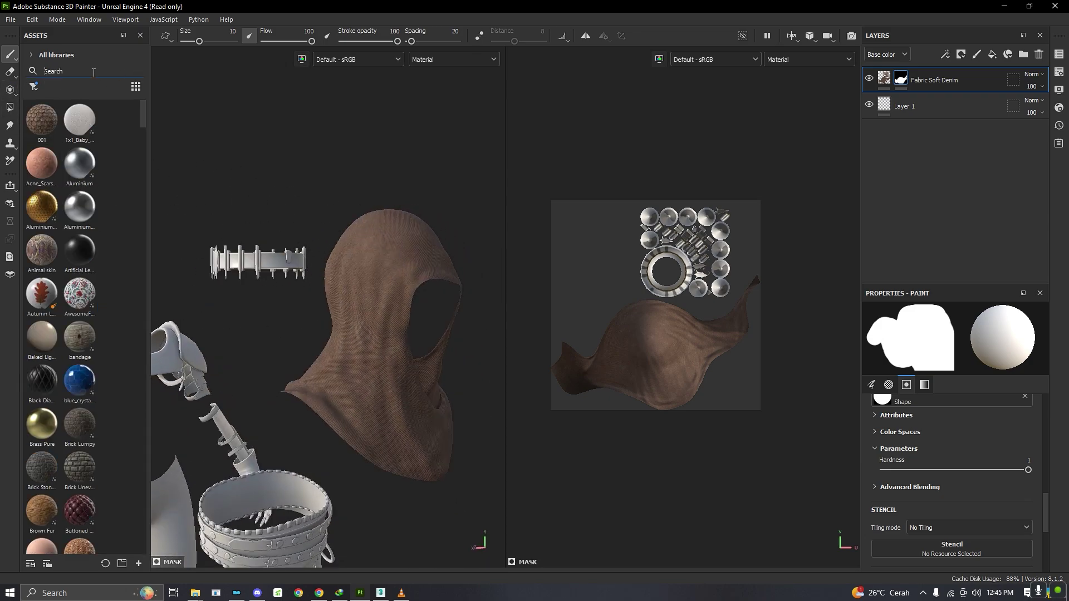
scroll(94, 182, "down", 8)
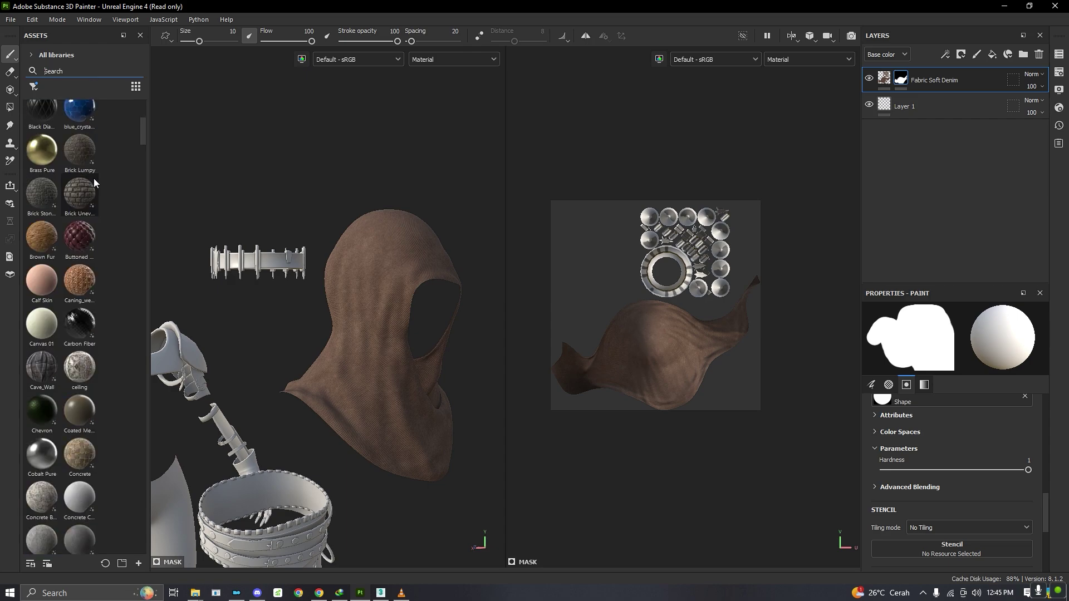
scroll(95, 183, "down", 8)
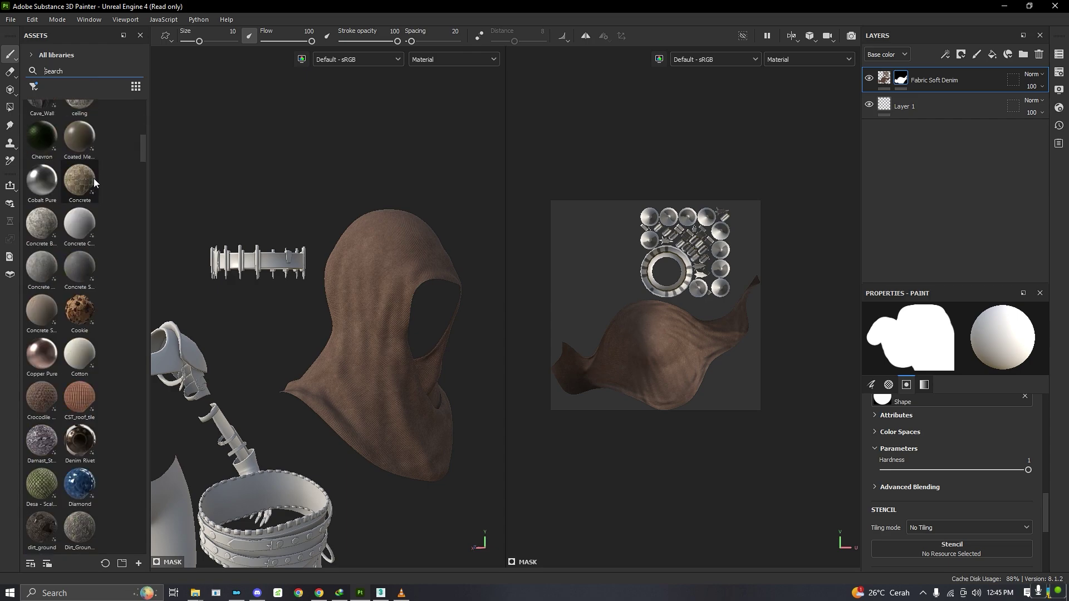
left_click(39, 89)
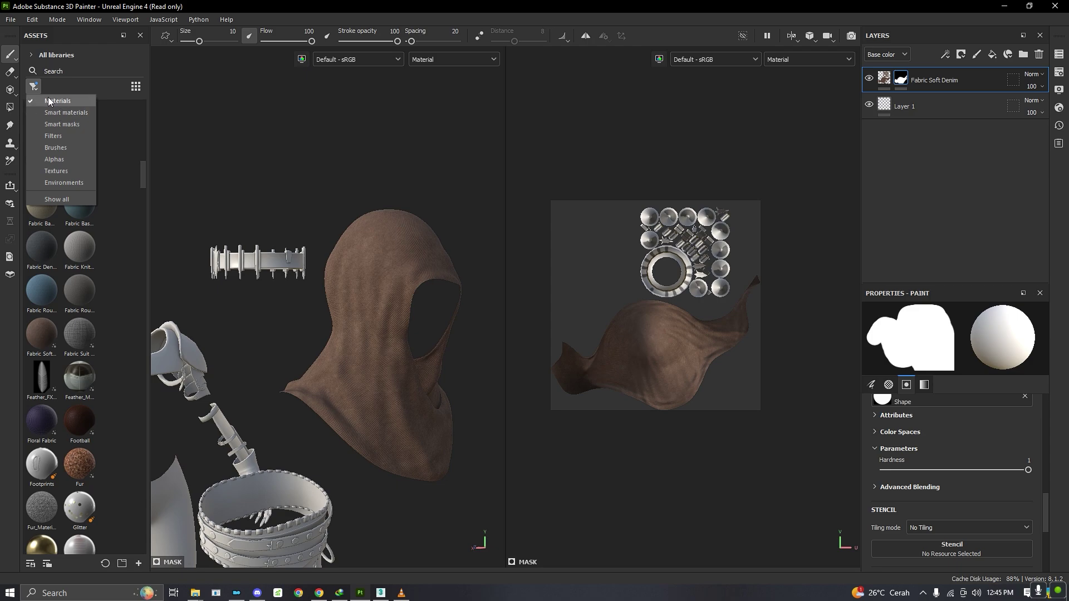
left_click(58, 7)
scroll(77, 222, "down", 12)
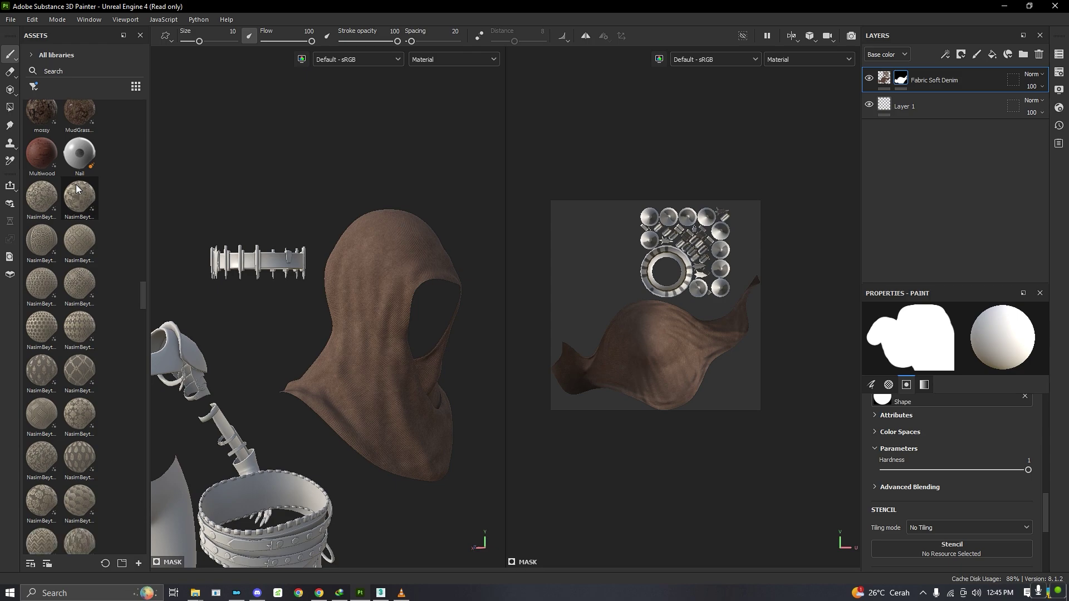
scroll(70, 136, "up", 10)
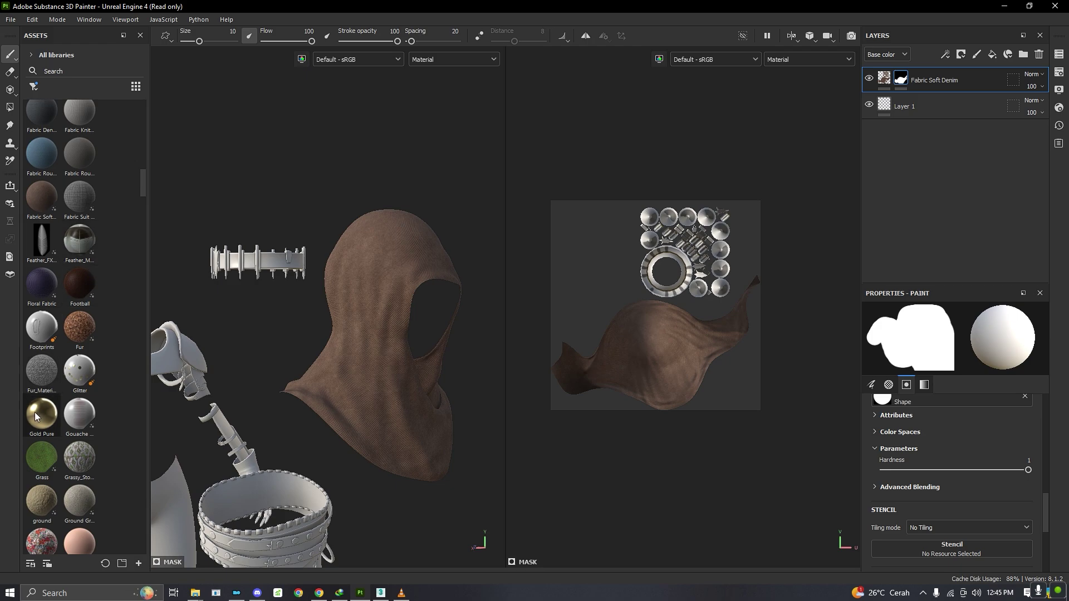
left_click_drag(35, 412, 925, 80)
scroll(378, 289, "up", 2)
left_click_drag(378, 289, 472, 270, "alt")
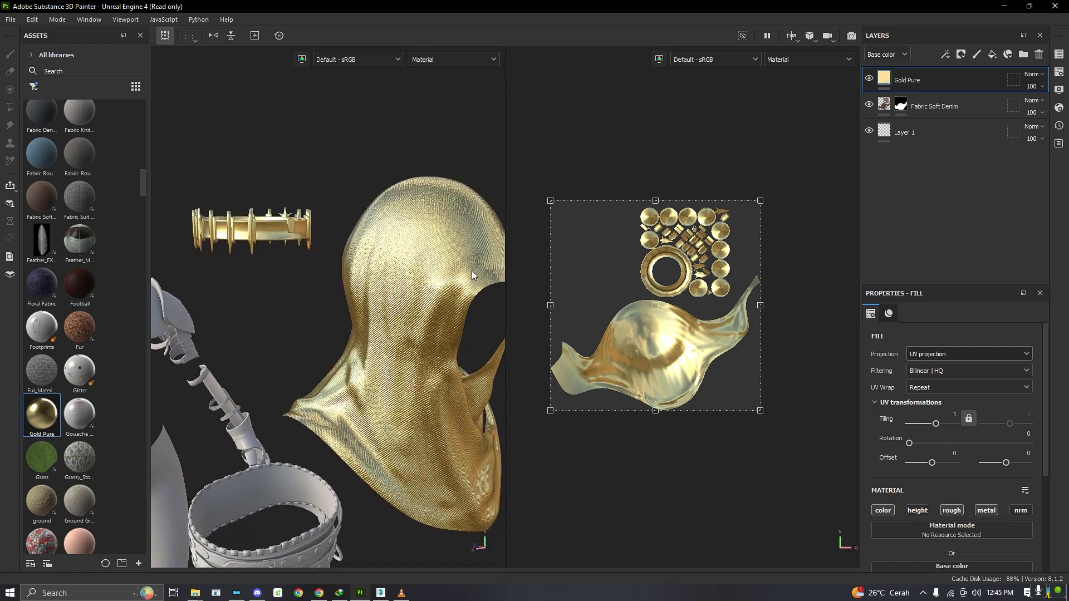
- Add a black mask to the Gold Pure layer and paint it white over all the crown's UV islands
right_click(886, 87)
left_click(919, 104)
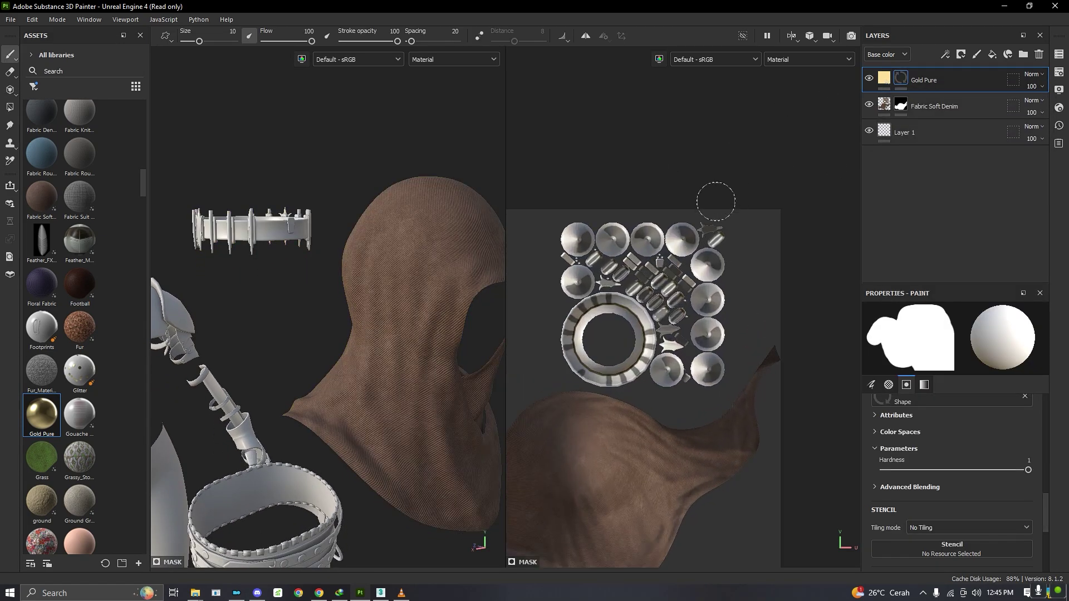
mouse_move(567, 238)
left_mouse_down()
mouse_move(709, 241)
mouse_move(576, 266)
mouse_move(565, 278)
mouse_move(584, 295)
mouse_move(618, 264)
mouse_move(657, 303)
left_mouse_up()
mouse_move(716, 276)
left_mouse_down()
mouse_move(699, 300)
mouse_move(718, 322)
mouse_move(693, 345)
mouse_move(686, 326)
mouse_move(605, 309)
mouse_move(576, 304)
mouse_move(568, 317)
mouse_move(569, 342)
mouse_move(595, 368)
mouse_move(627, 368)
mouse_move(638, 338)
mouse_move(667, 338)
mouse_move(652, 357)
mouse_move(663, 364)
mouse_move(656, 374)
mouse_move(713, 370)
left_mouse_up()
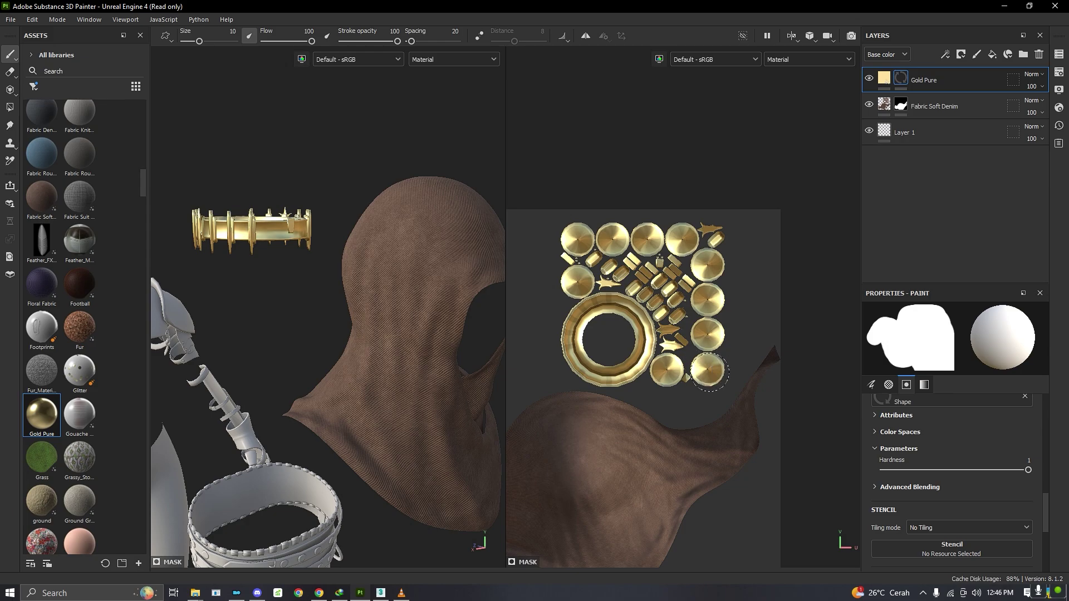
left_click_drag(235, 277, 384, 178, "alt")
scroll(225, 209, "down", 2)
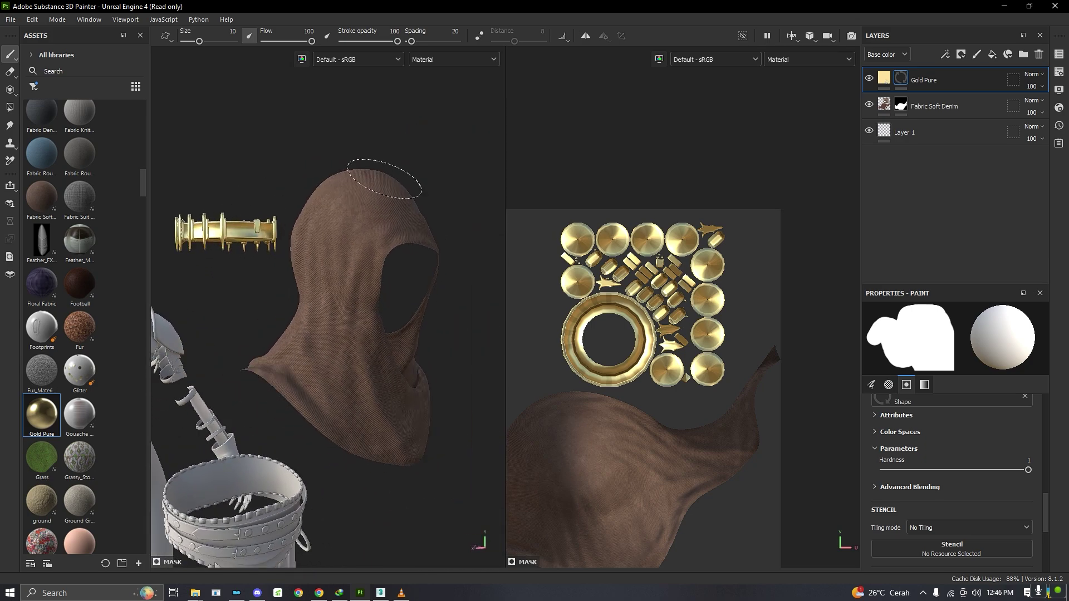
- Display the base color channel and the metallic channel in turn to compare the crown with the hood
left_click(426, 66)
left_click(456, 112)
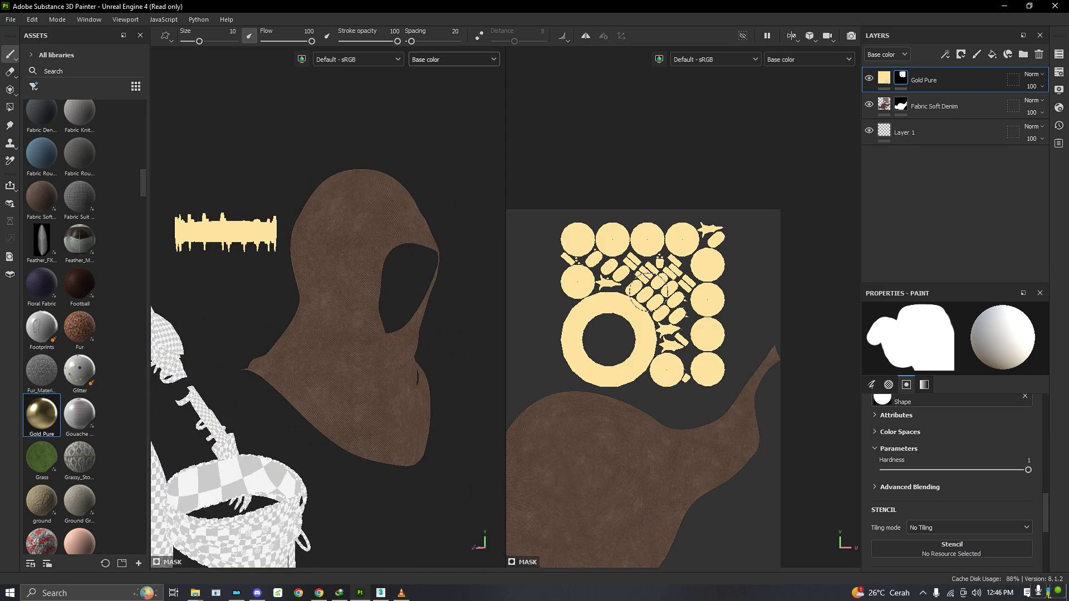
scroll(643, 290, "down", 5)
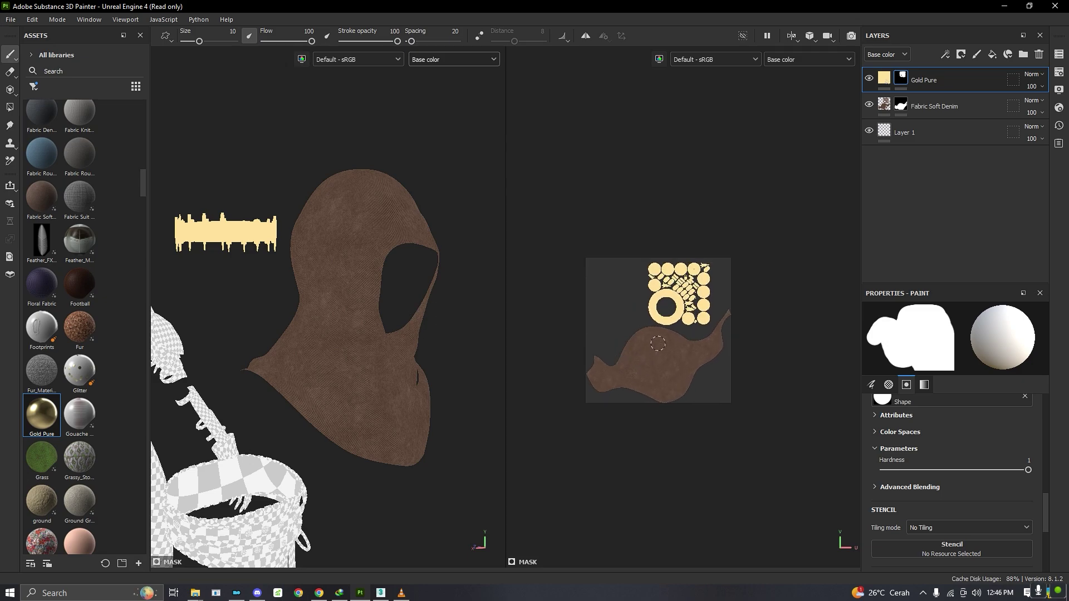
left_click(423, 59)
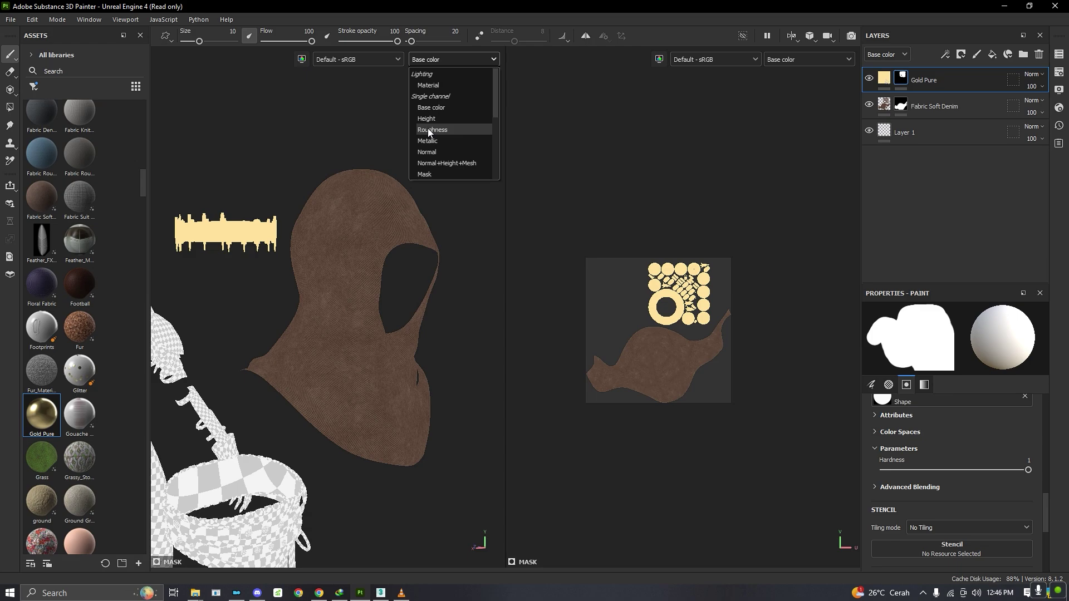
left_click(440, 141)
left_click_drag(342, 232, 276, 300, "alt")
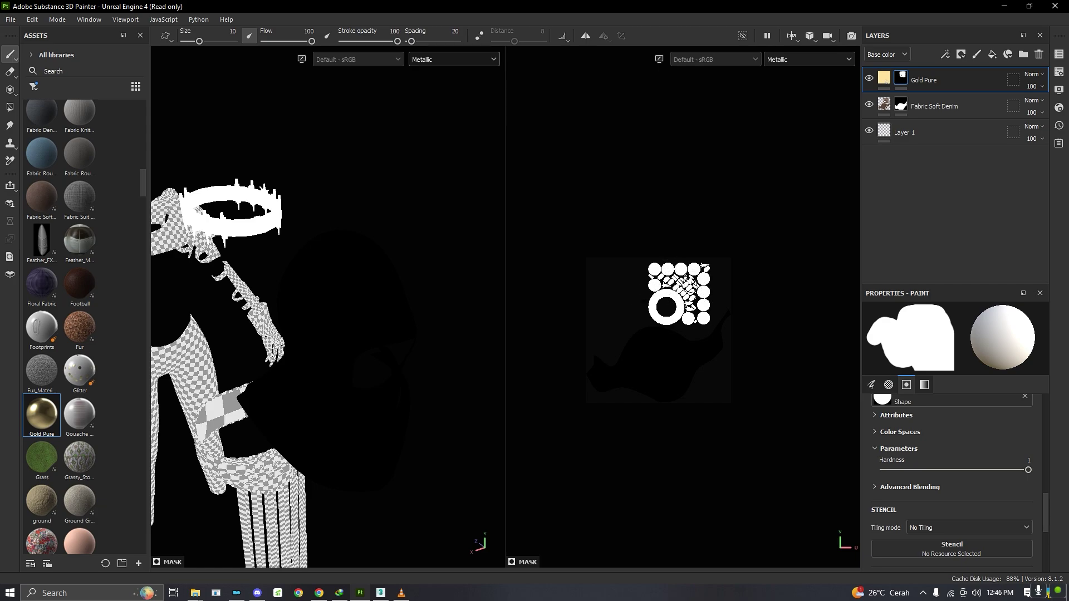
- Display the Normal+Height+Mesh channel and examine the fabric weave up close on the hood's UV island
left_click(452, 59)
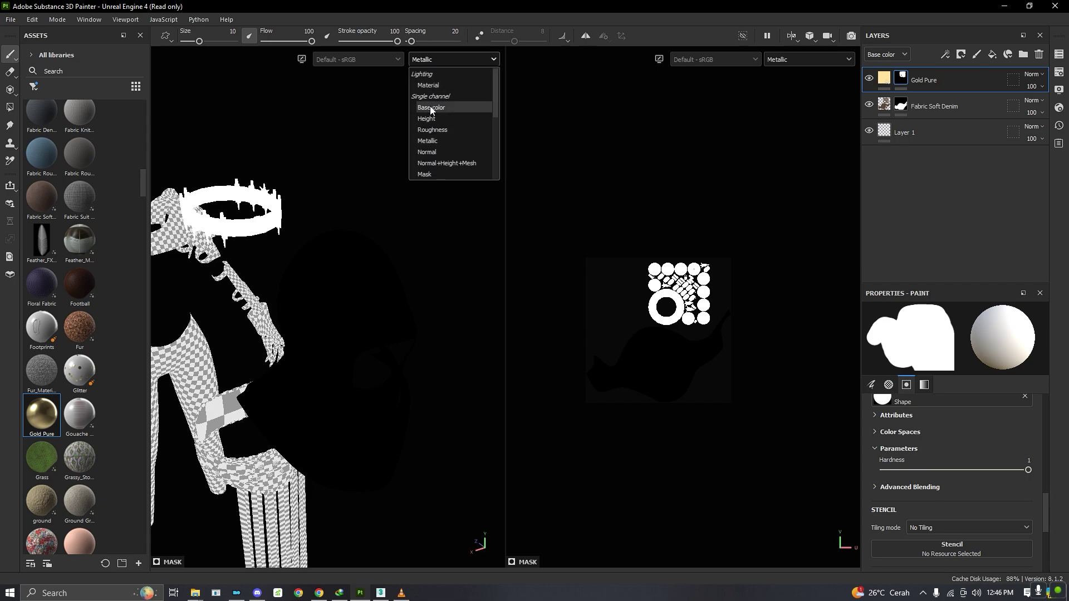
left_click(452, 163)
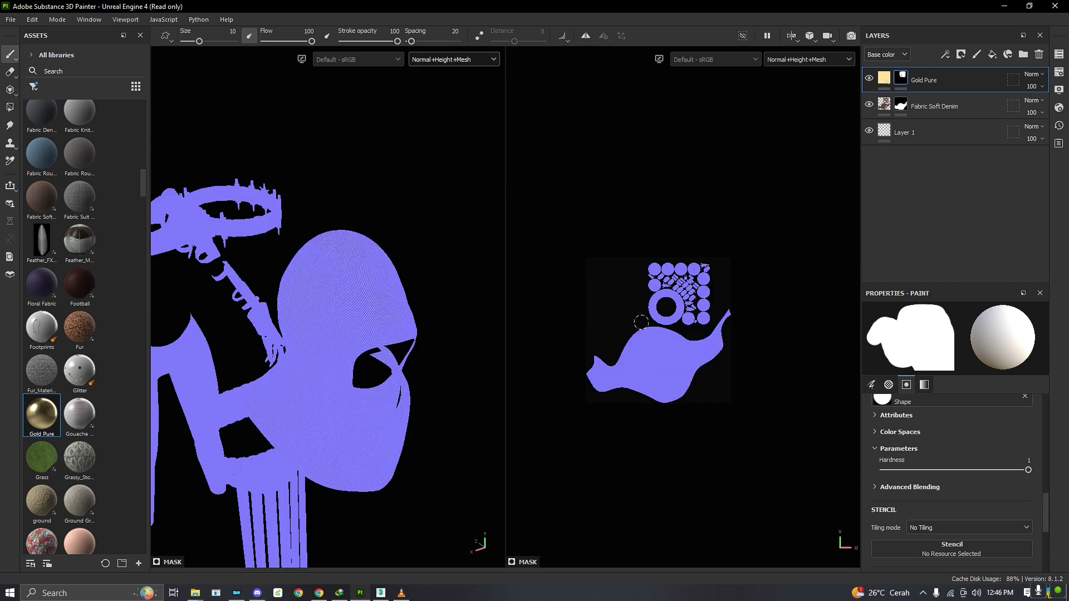
scroll(668, 309, "up", 10)
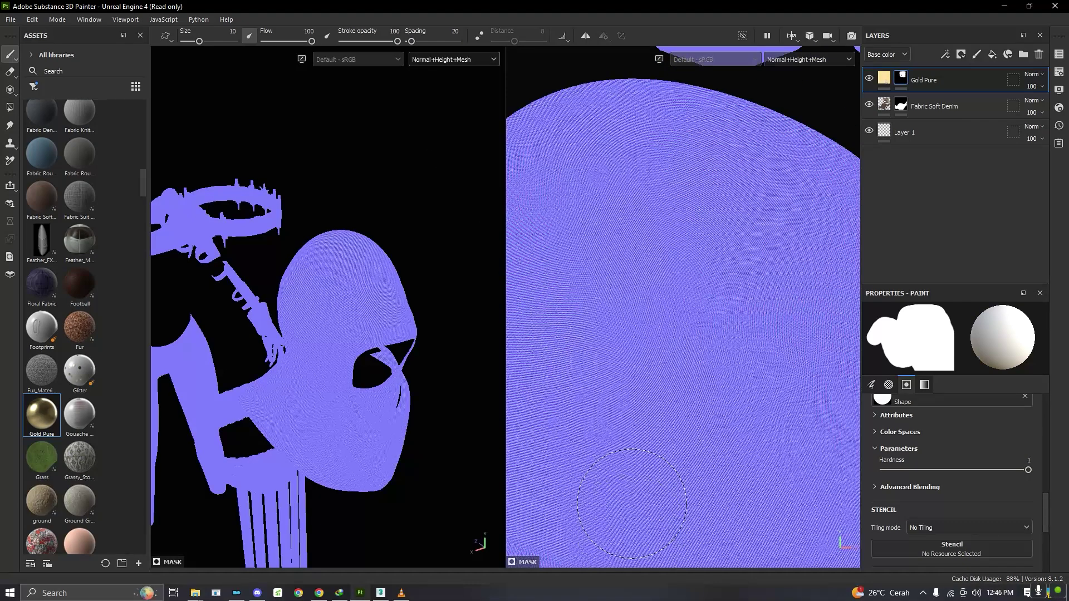
scroll(643, 388, "down", 10)
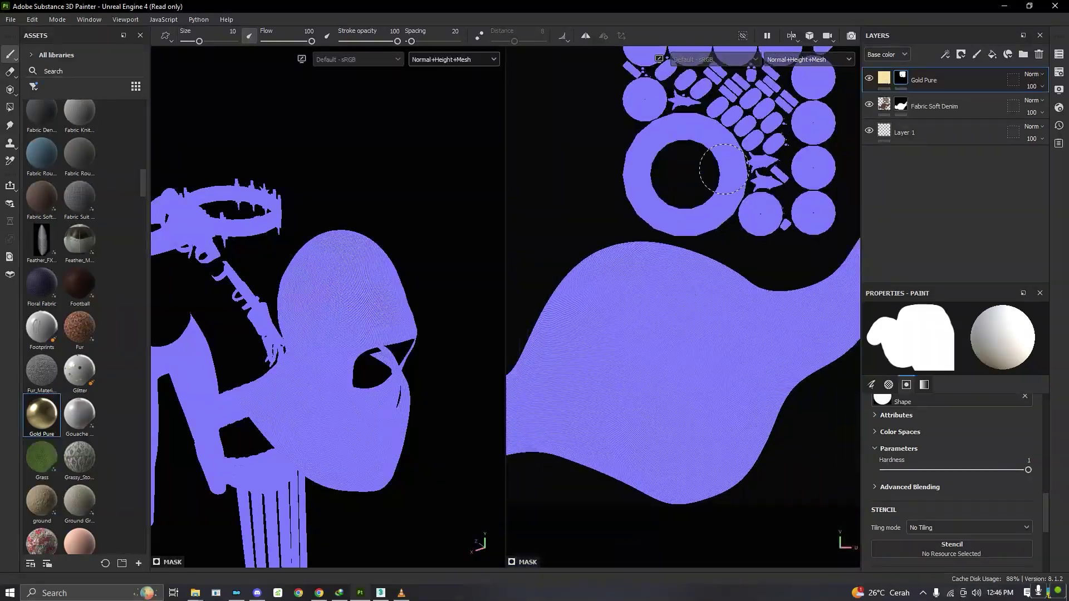
scroll(543, 95, "up", 3)
scroll(542, 95, "down", 10)
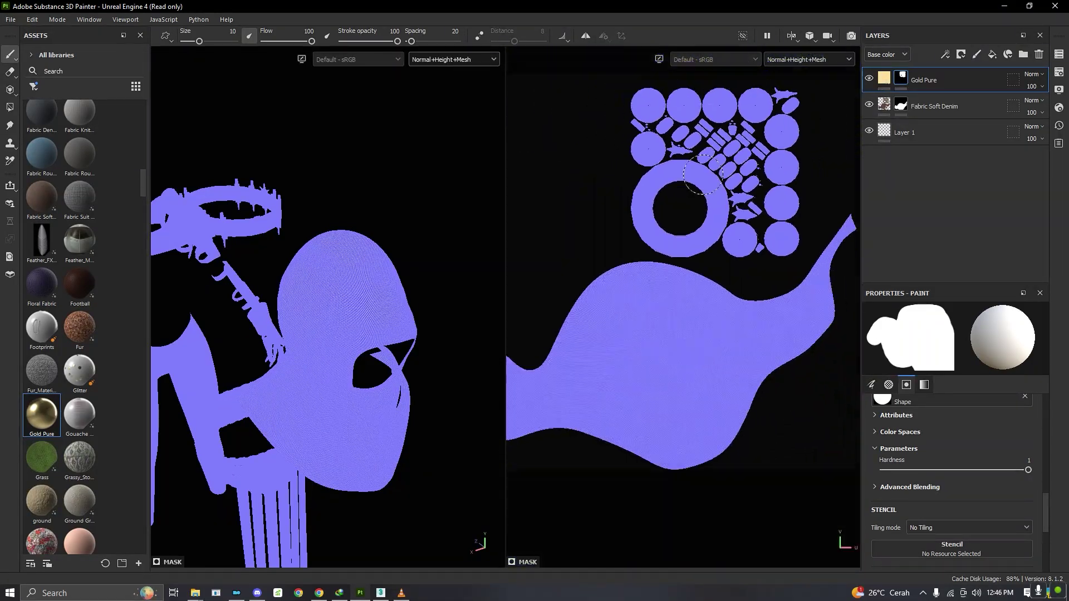
- Return the viewports to the full Material display and look over the hood and crown
left_click(430, 61)
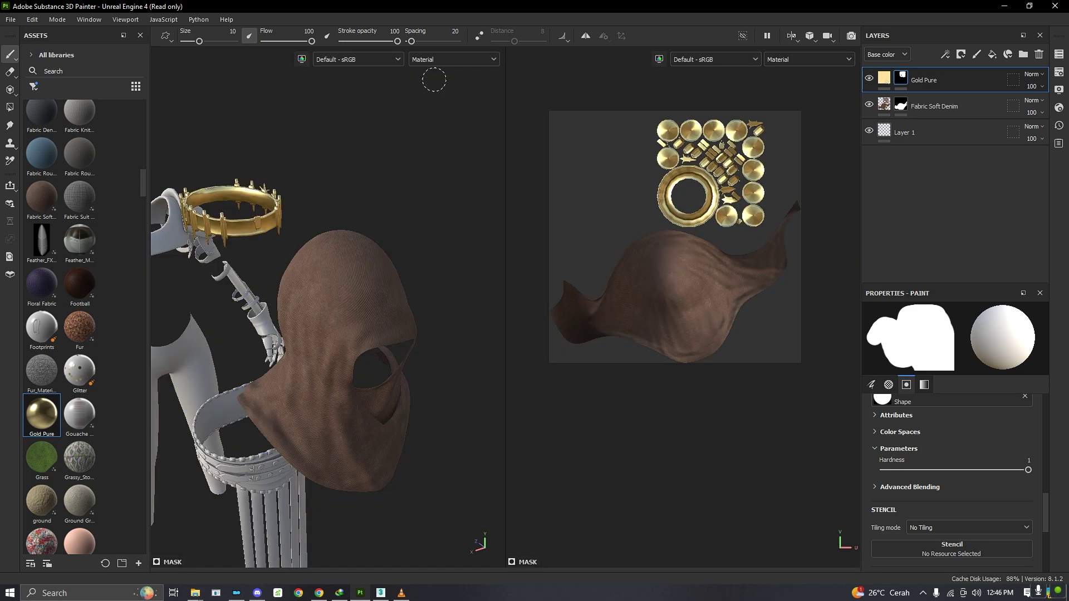
left_click(432, 85)
mouse_move(381, 194)
left_mouse_down("alt")
mouse_move(347, 283)
mouse_move(370, 276)
mouse_move(389, 246)
left_mouse_up("alt")
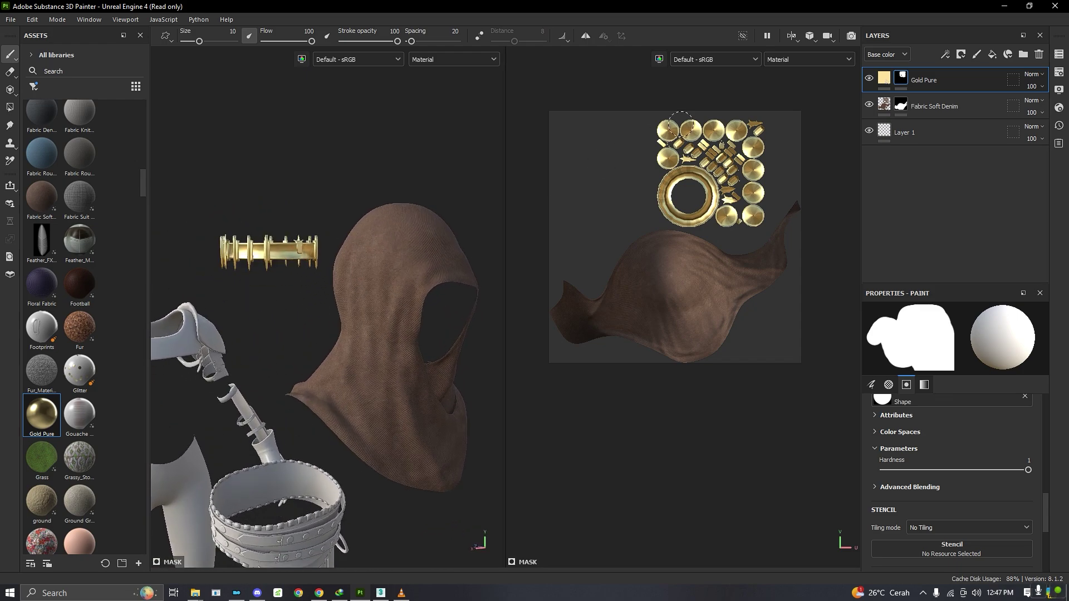
- Select the Fabric Soft Denim layer's fill and examine the hood's UV island in the base color channel
left_click(885, 107)
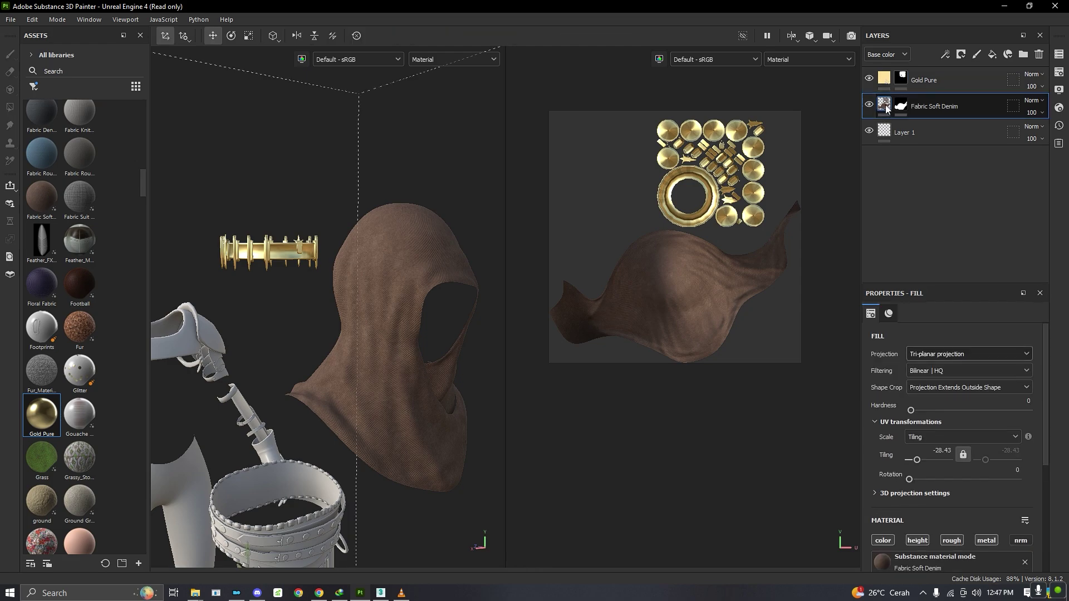
left_click(473, 59)
left_click(445, 107)
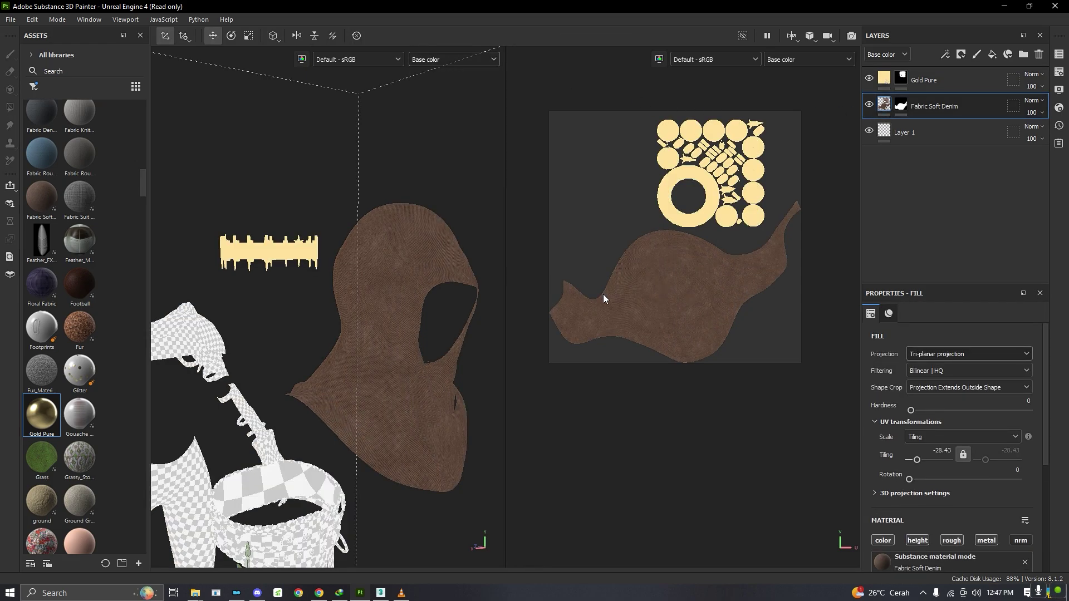
scroll(628, 297, "up", 5)
scroll(628, 297, "down", 5)
scroll(558, 310, "up", 4)
scroll(552, 290, "up", 2)
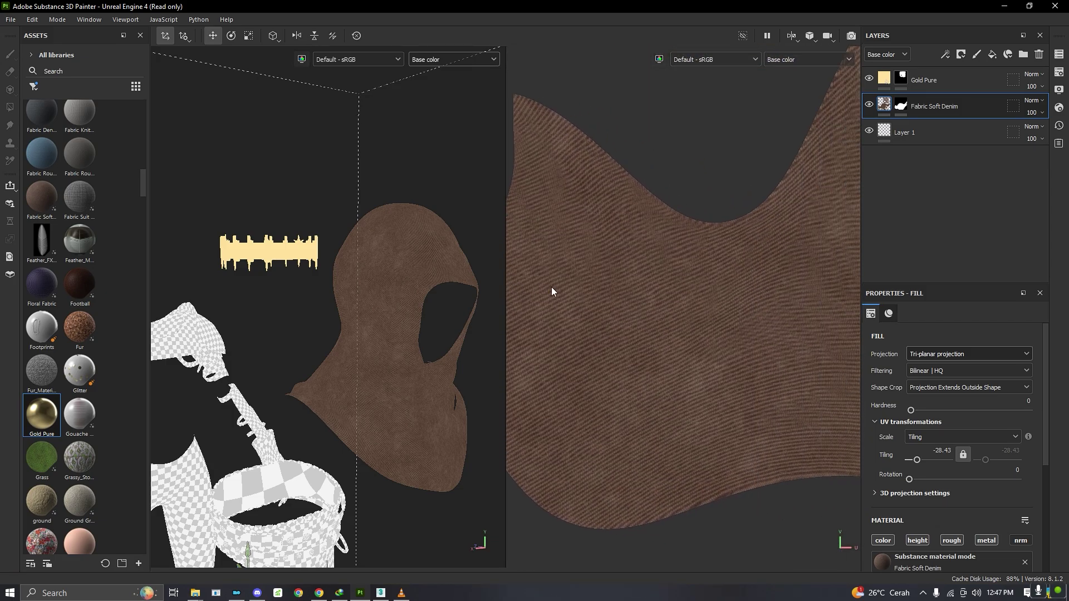
scroll(677, 286, "down", 4)
middle_click_drag(768, 251, 663, 322)
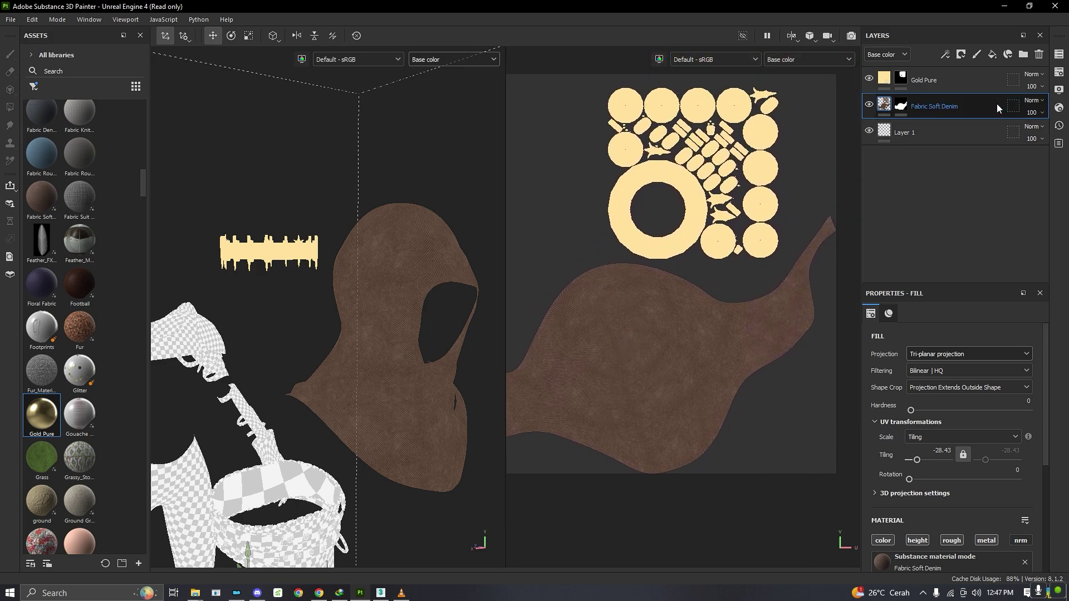
- Add a fill layer above Fabric Soft Denim and set its base color to white (FFFFFF)
left_click(993, 58)
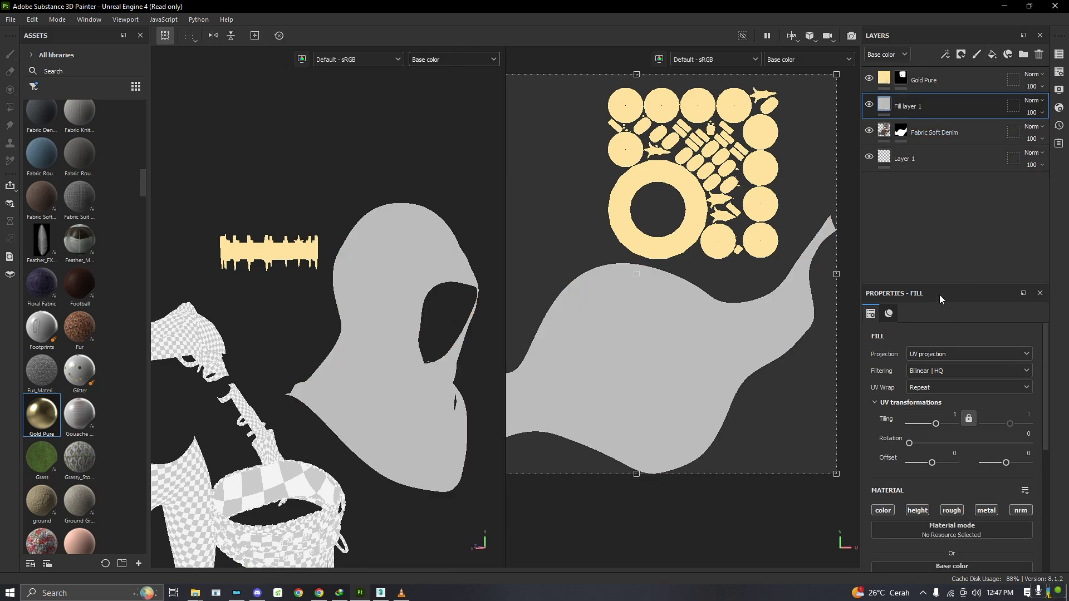
right_click(884, 107)
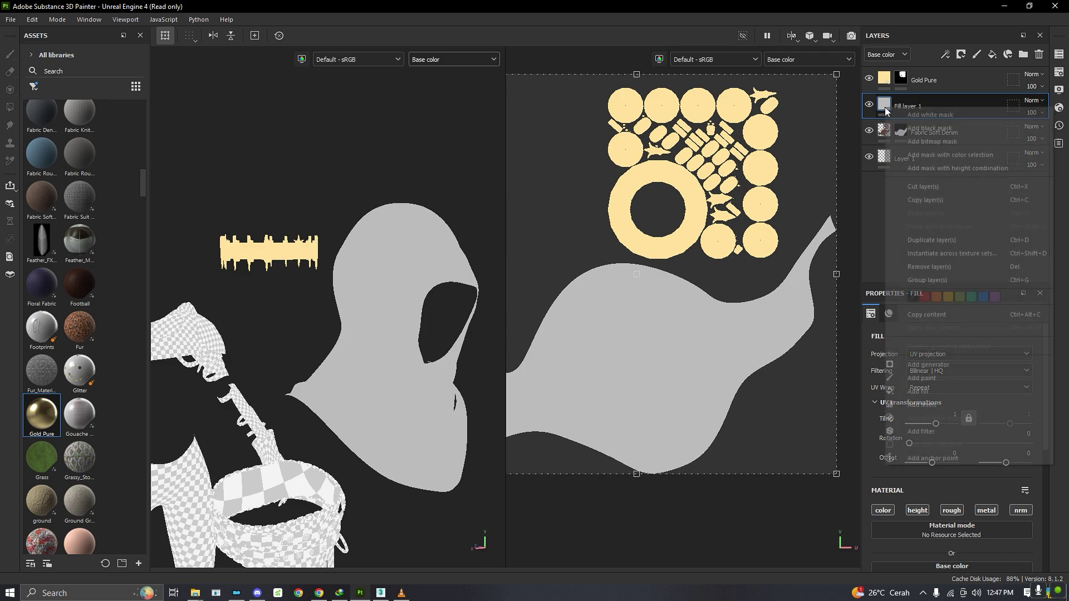
key("Escape")
scroll(971, 440, "down", 3)
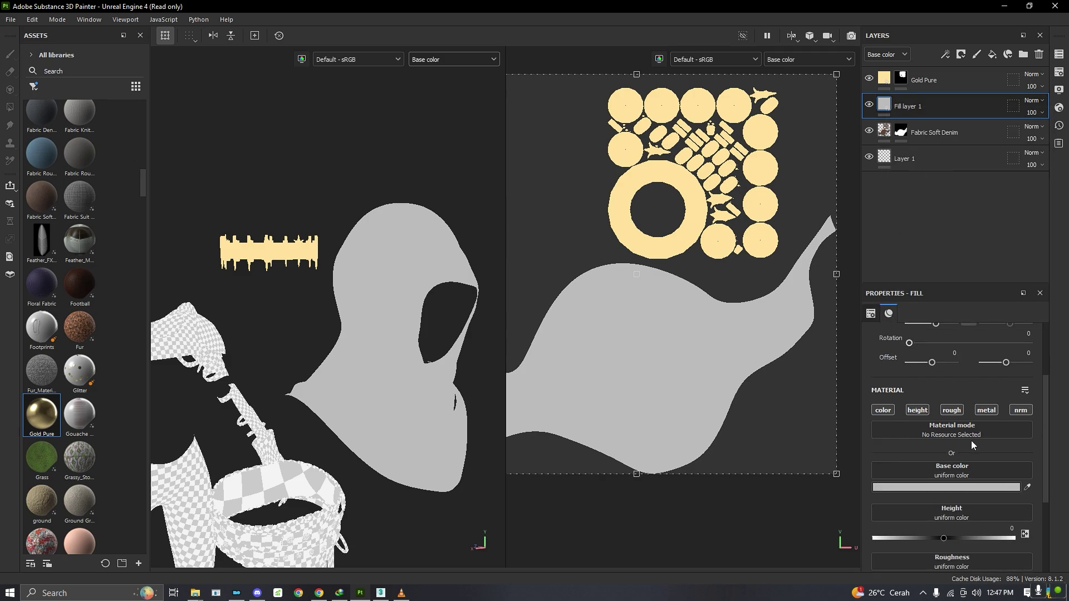
left_click(935, 488)
left_click_drag(827, 420, 734, 391)
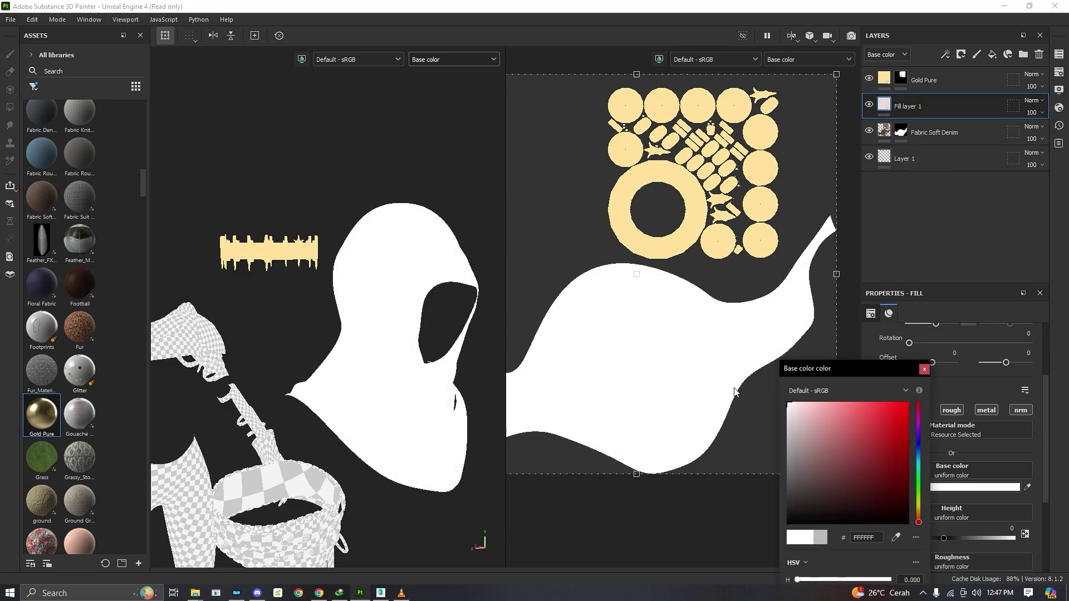
left_click(734, 391)
left_click(923, 370)
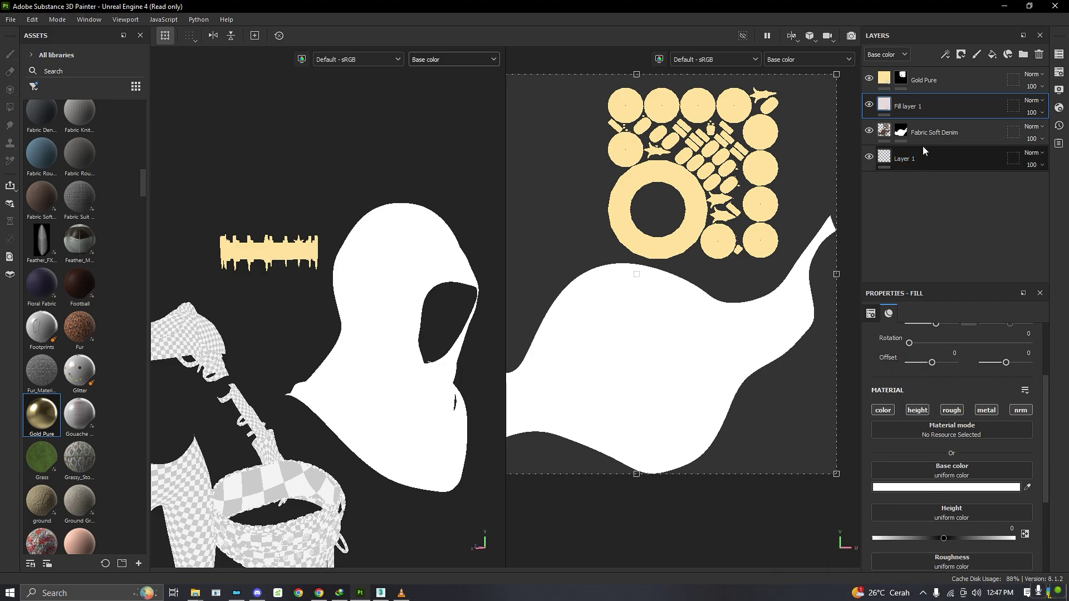
- Add a generator to the white fill layer and assign Curvature to it
right_click(885, 104)
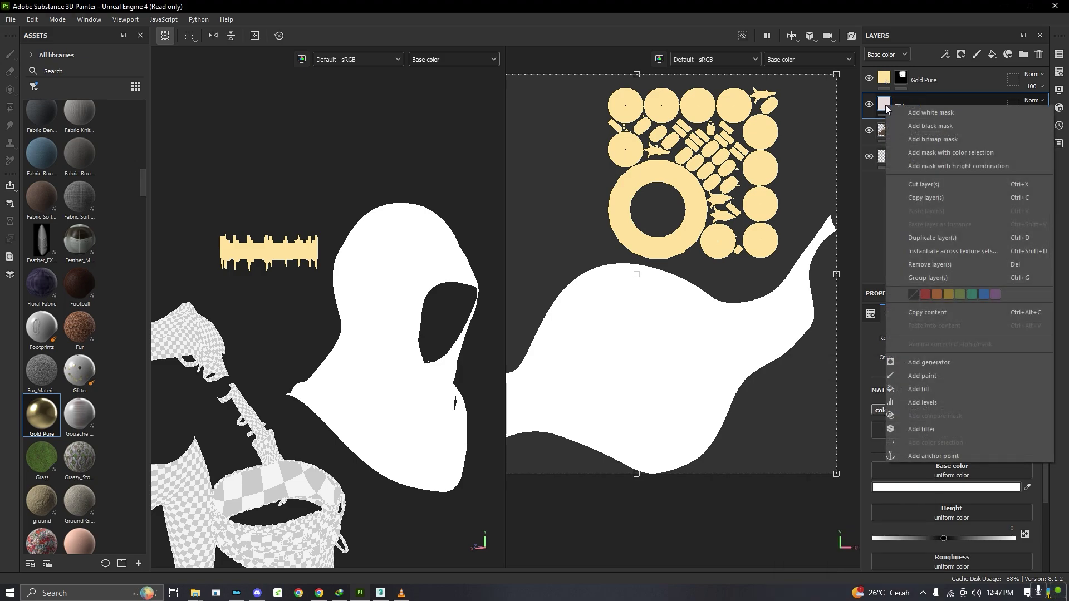
left_click(975, 360)
left_click(971, 357)
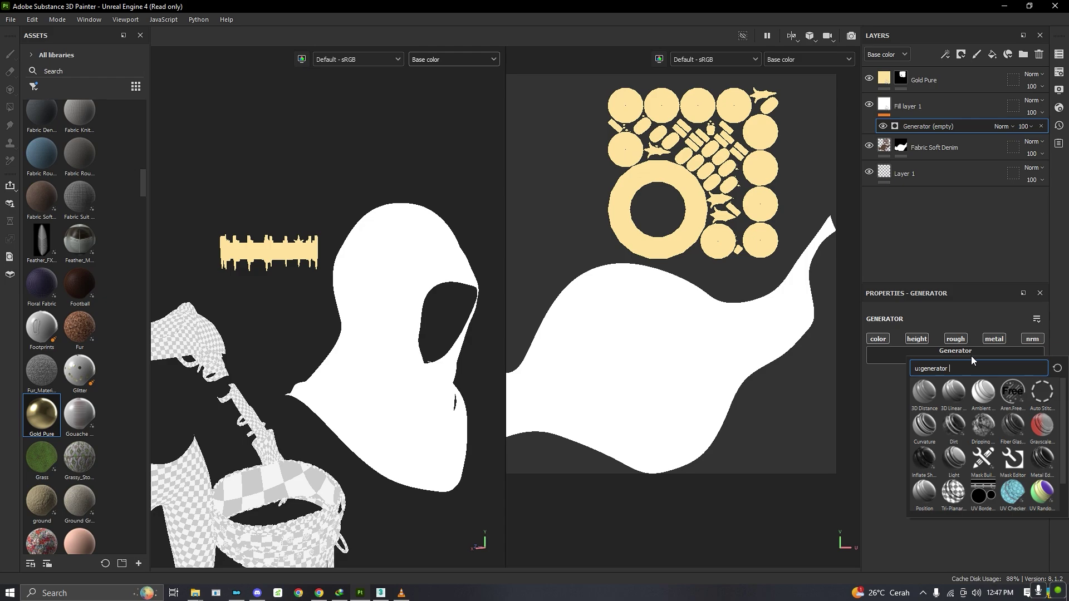
left_click(885, 359)
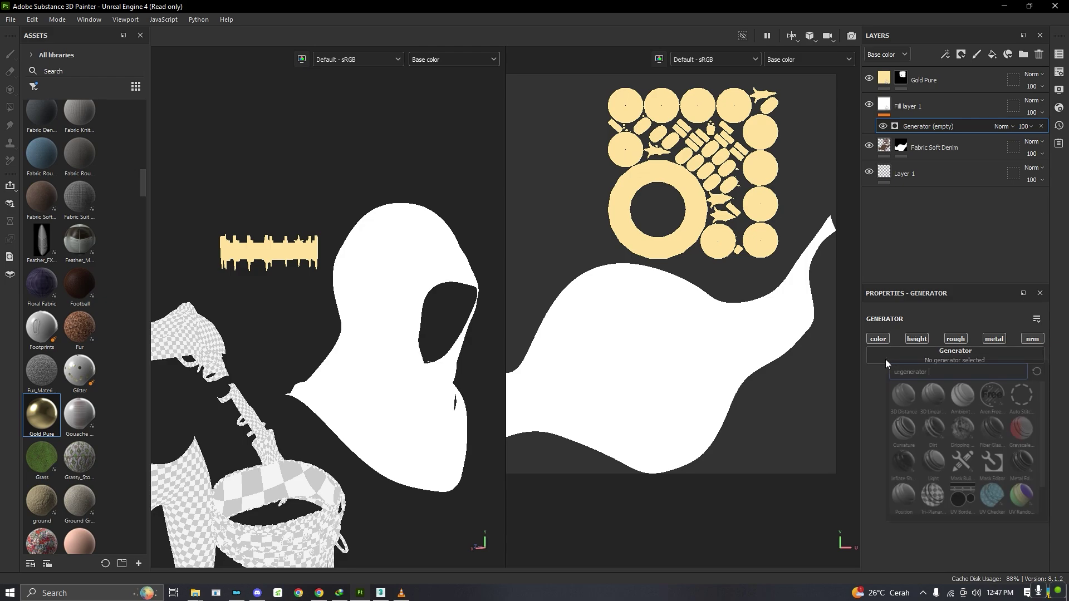
left_click(884, 359)
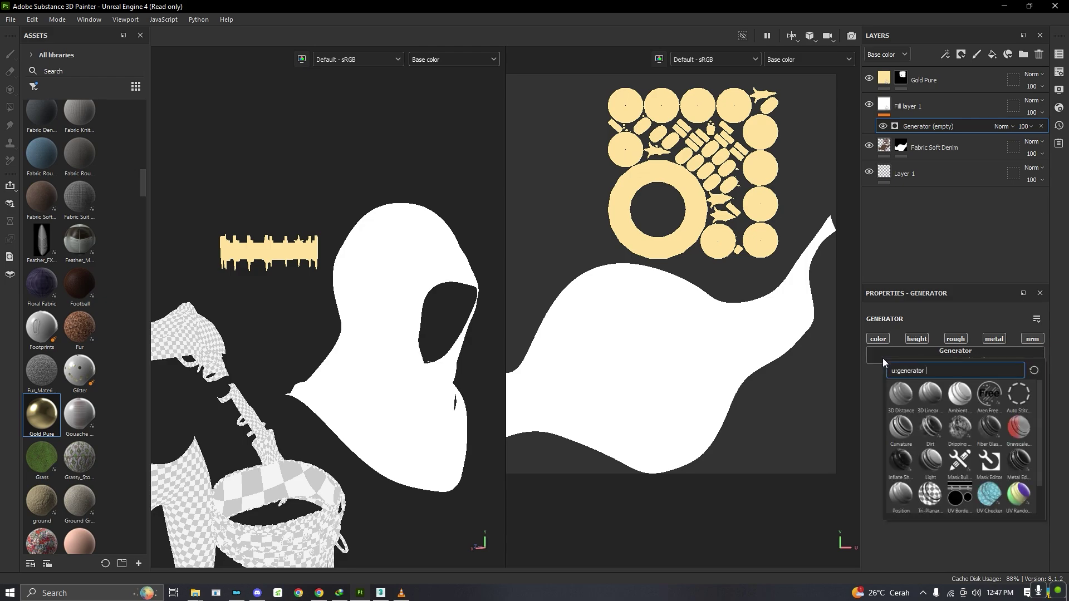
mouse_move(901, 430)
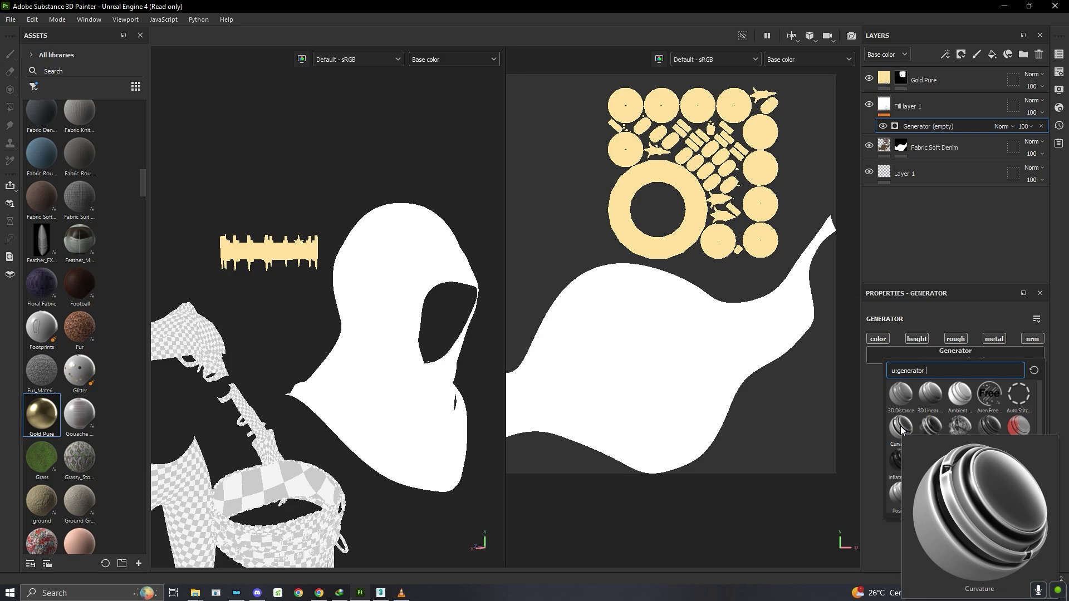
left_click(901, 430)
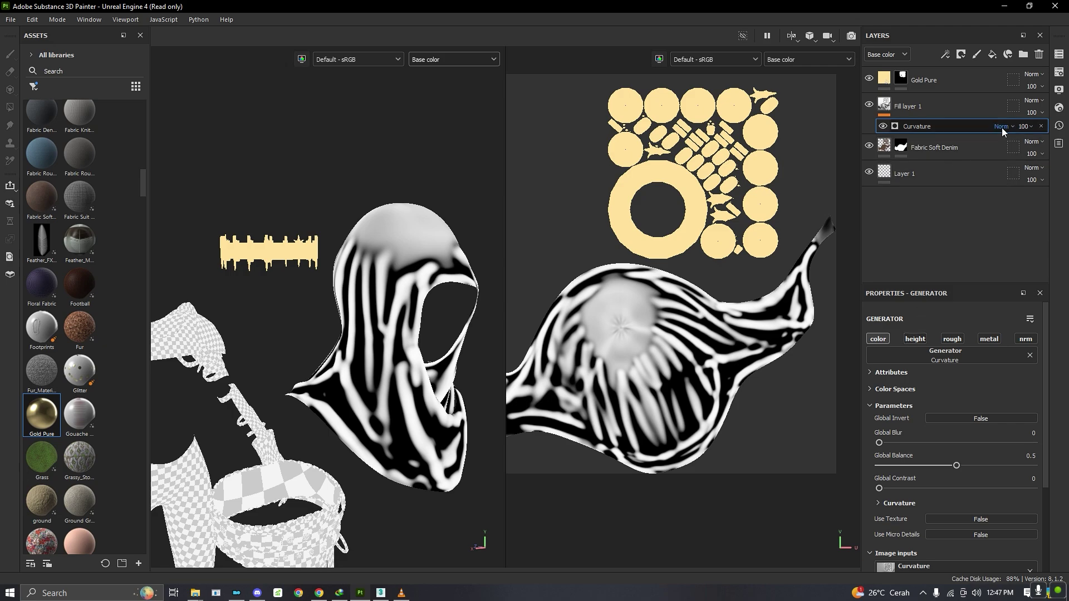
- Set the fill layer's blend mode to Soft light and try Soft light on its Curvature generator as well
left_click(1030, 101)
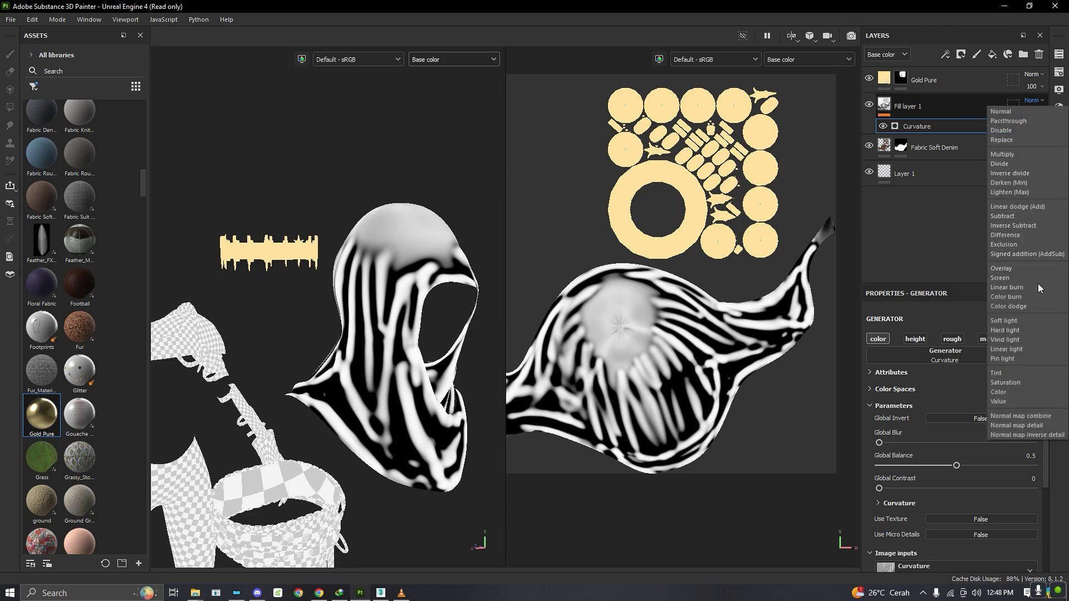
left_click(1010, 320)
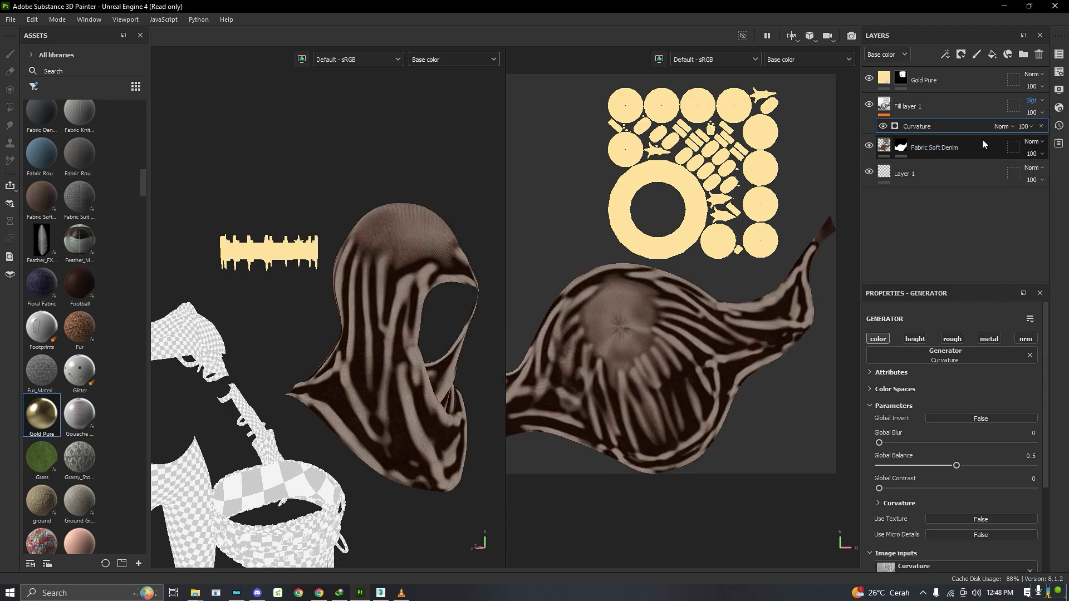
left_click(1001, 127)
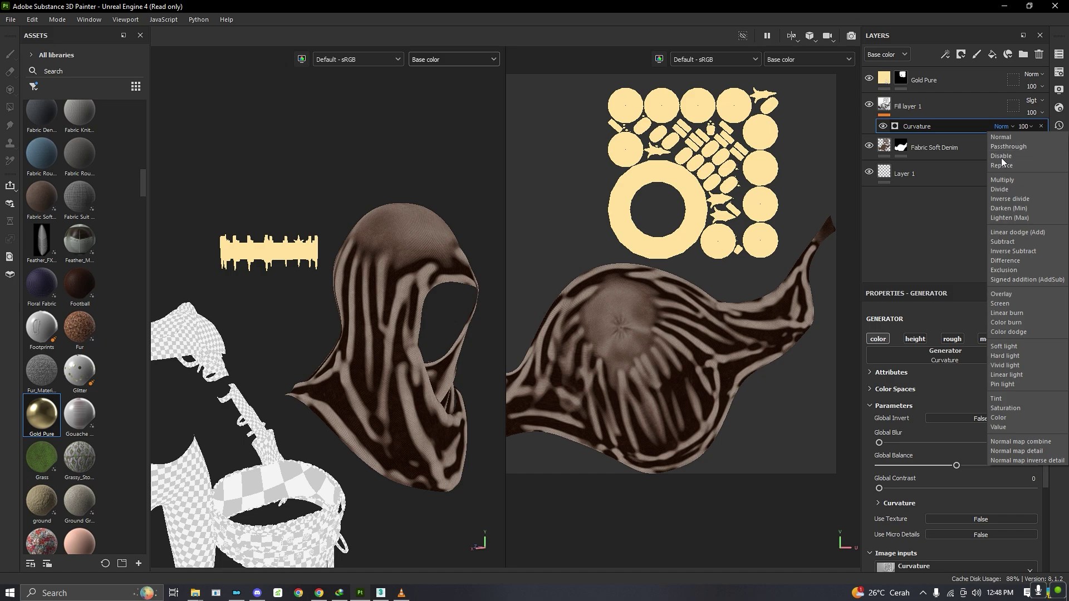
left_click(1017, 347)
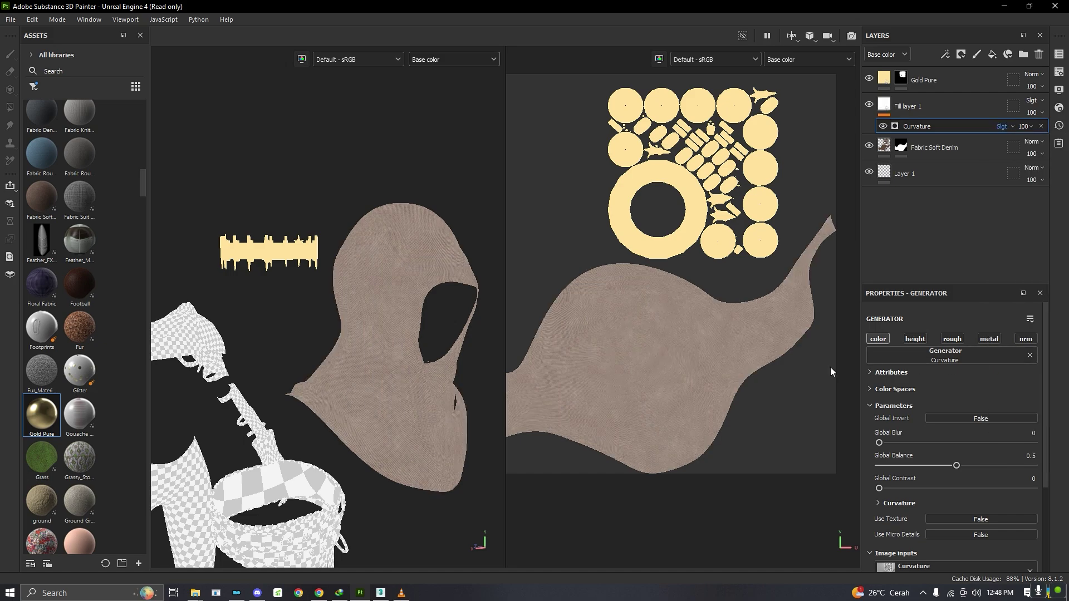
- Set the Curvature generator's blend mode to Multiply and inspect the hood's folds up close
left_click(1002, 126)
left_click(1010, 179)
mouse_move(390, 278)
left_mouse_down("alt")
mouse_move(304, 279)
mouse_move(398, 275)
left_mouse_up("alt")
scroll(398, 275, "up", 5)
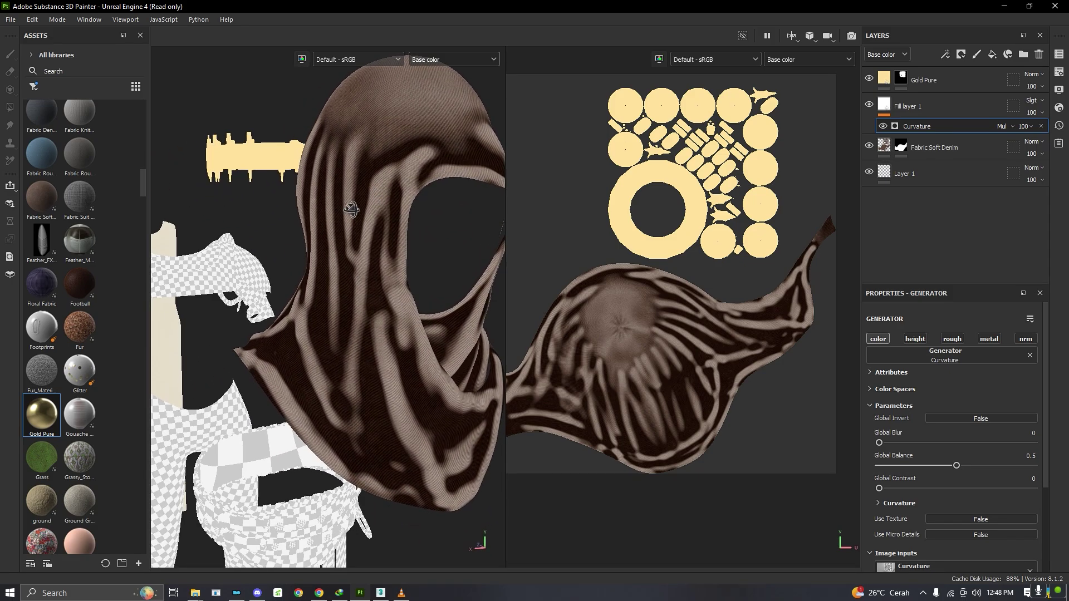
- Set the Curvature generator's Global Blur on Fill layer 1 to about 3.47
left_click_drag(350, 209, 511, 206, "alt")
scroll(353, 222, "down", 5)
left_click_drag(353, 222, 544, 321, "alt")
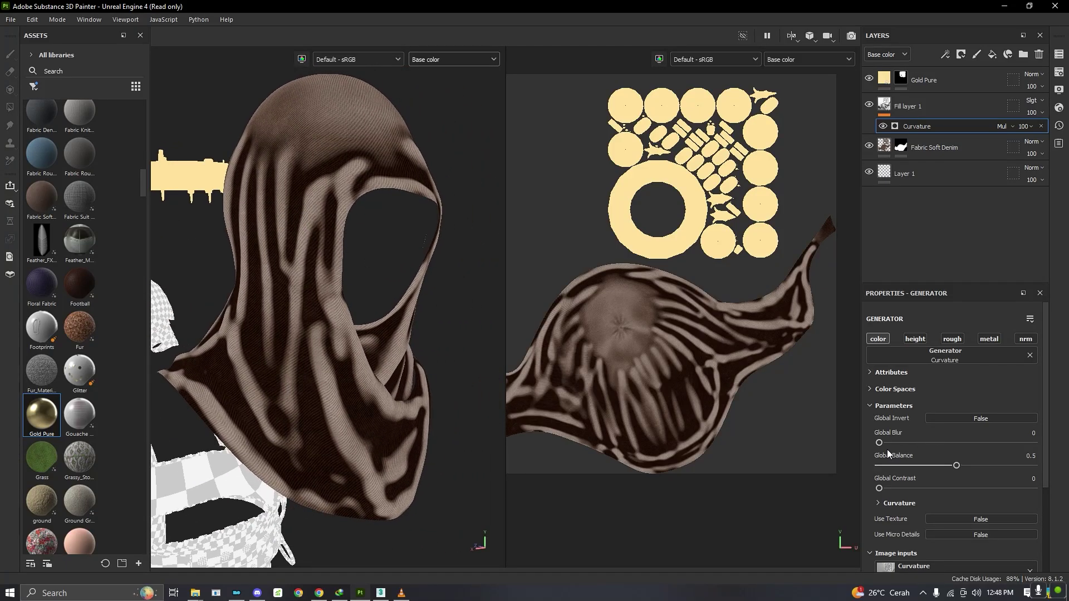
mouse_move(893, 446)
left_mouse_down()
mouse_move(904, 445)
mouse_move(883, 445)
mouse_move(914, 446)
left_mouse_up()
- Switch the viewport display from Base color to Material and inspect the hood's shading
left_click_drag(323, 366, 337, 206, "alt")
left_click(440, 61)
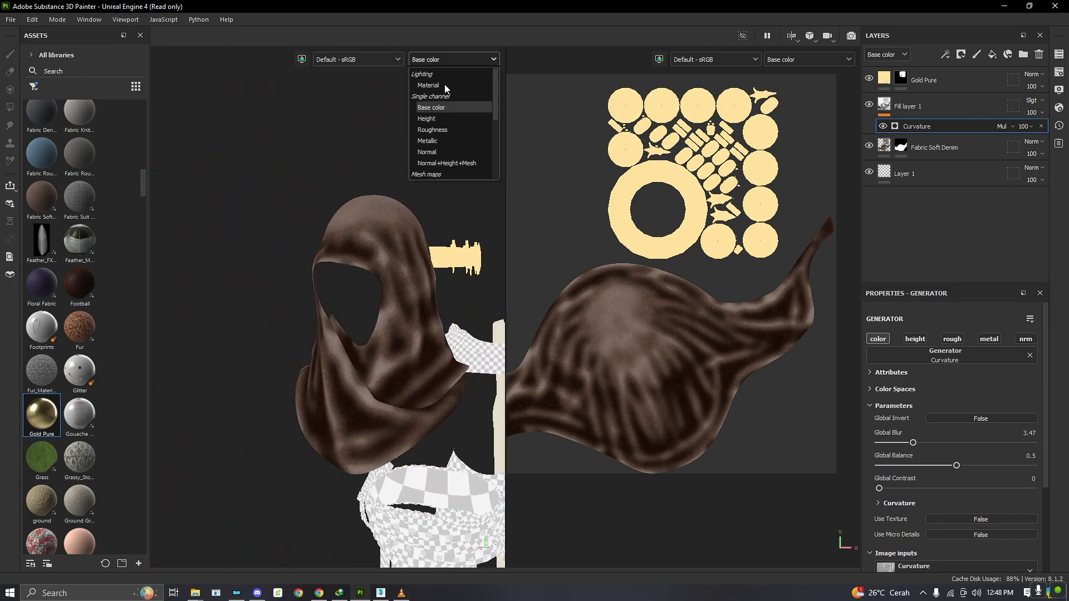
left_click(428, 86)
left_click_drag(356, 312, 334, 334, "alt")
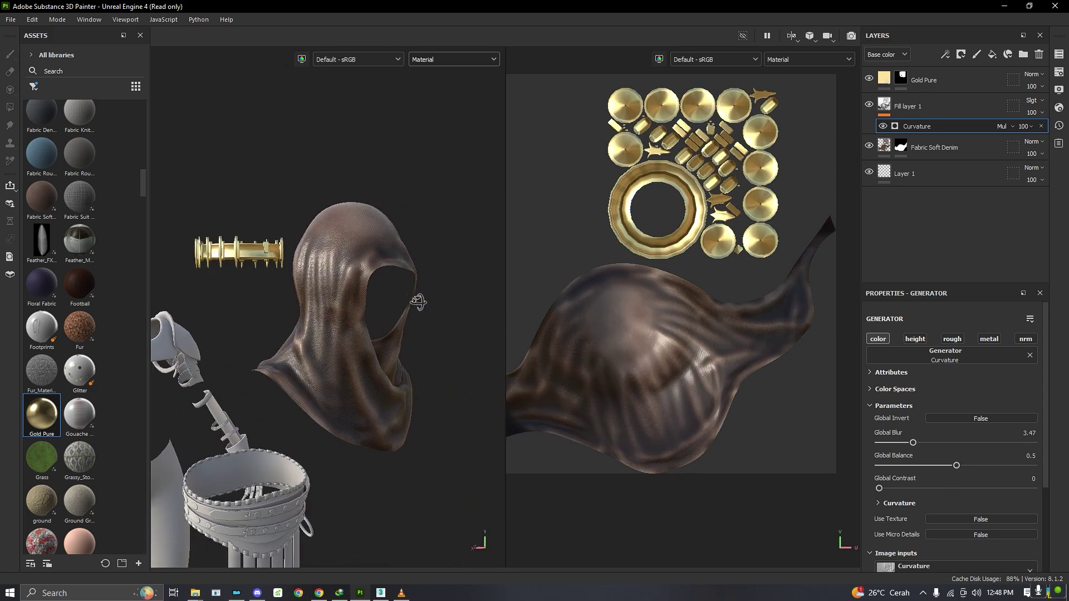
scroll(347, 344, "up", 3)
scroll(346, 345, "up", 2)
scroll(894, 406, "down", 3)
scroll(919, 390, "up", 3)
- Set the roughness of Fill layer 1 to 1
left_click(883, 109)
mouse_move(334, 251)
left_mouse_down("alt")
mouse_move(368, 253)
mouse_move(234, 281)
mouse_move(334, 248)
mouse_move(355, 255)
left_mouse_up("alt")
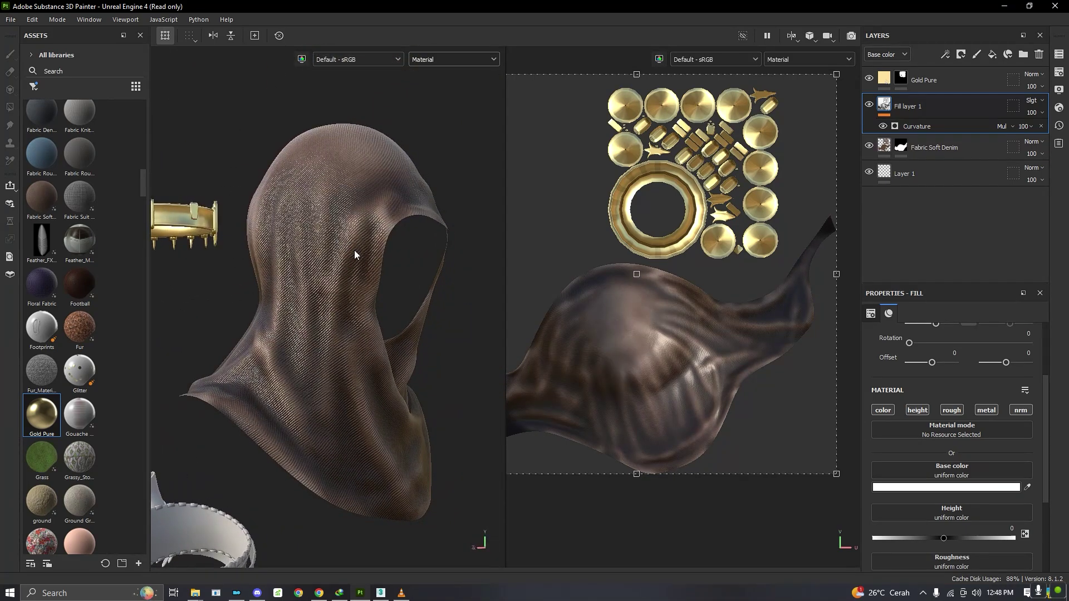
scroll(993, 443, "down", 3)
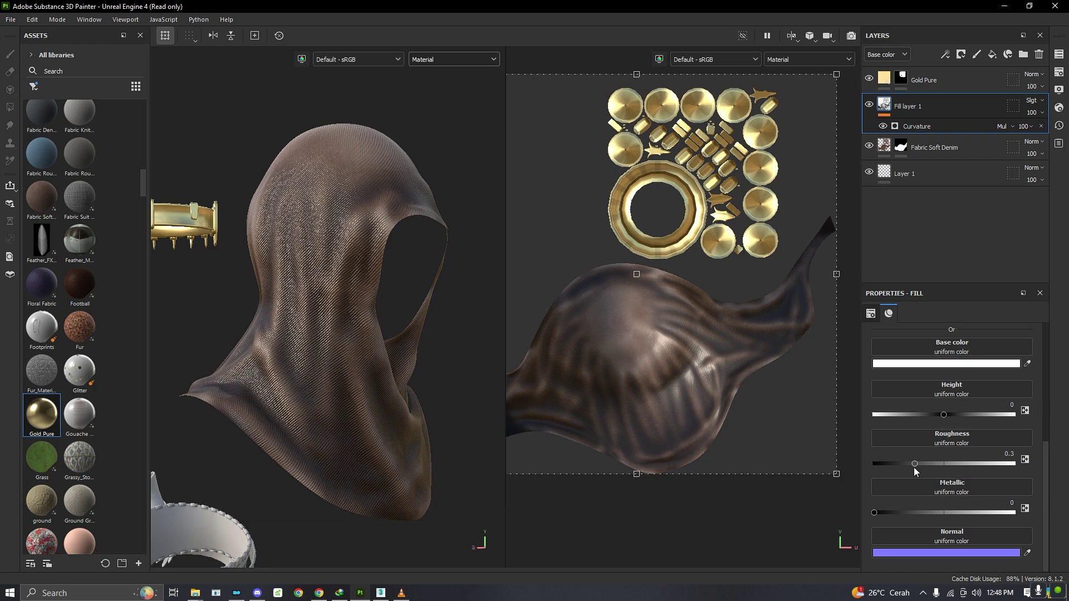
left_click_drag(916, 464, 1030, 467)
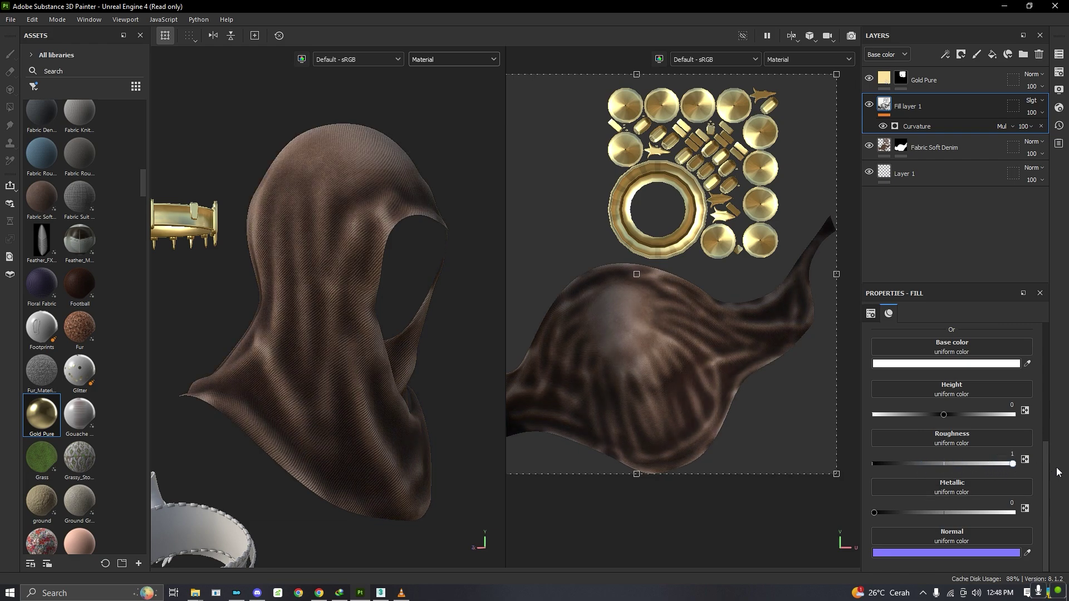
- Add a World Space Normals generator to Fill layer 1 above the Curvature generator
left_click_drag(384, 339, 303, 349, "alt")
right_click(885, 107)
key("Escape")
right_click(885, 107)
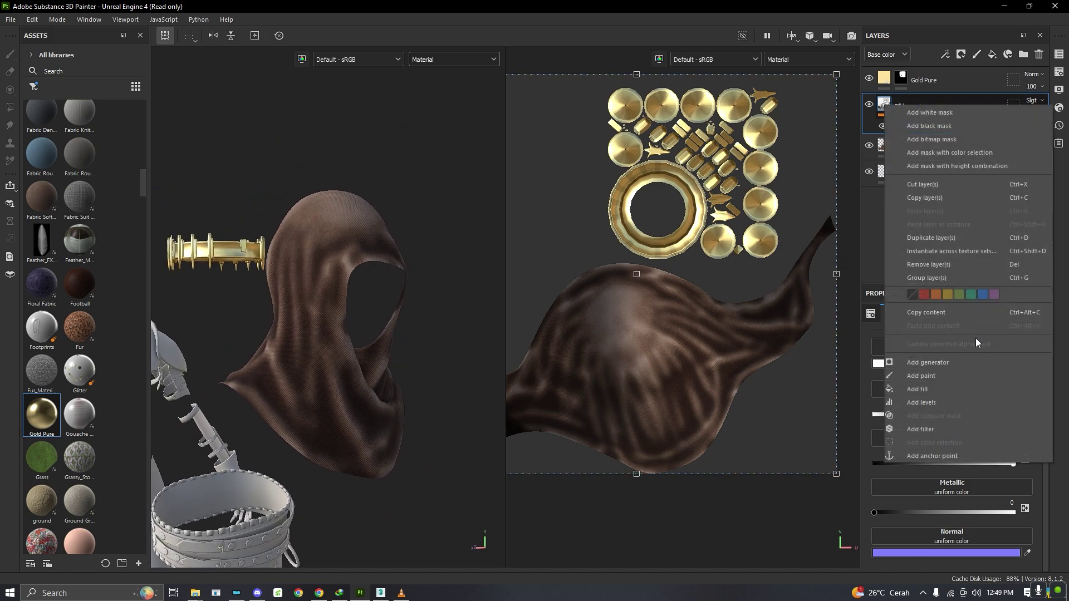
left_click(994, 362)
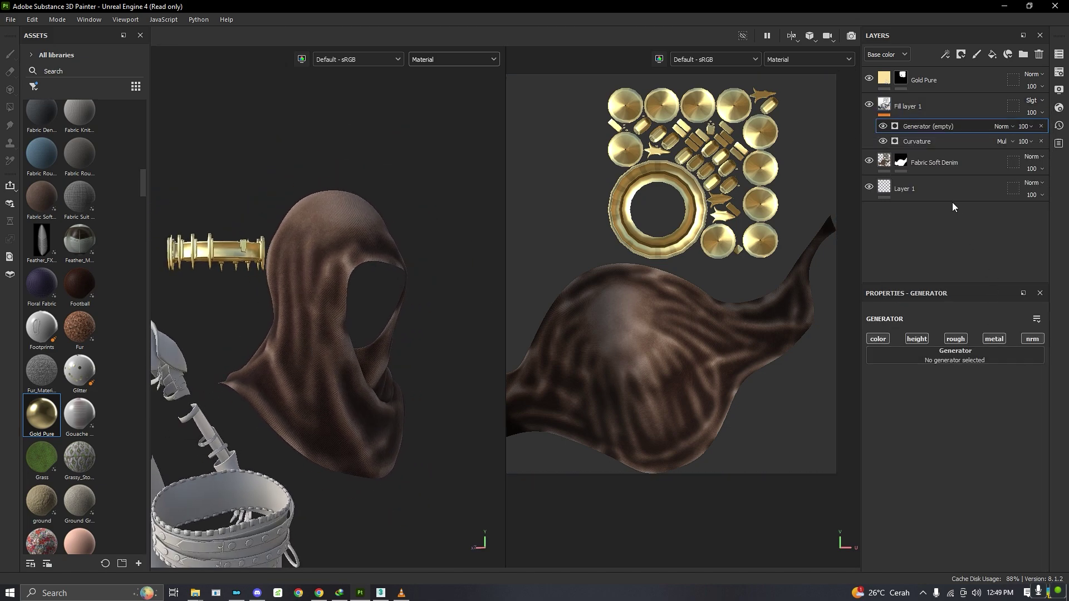
left_click(911, 351)
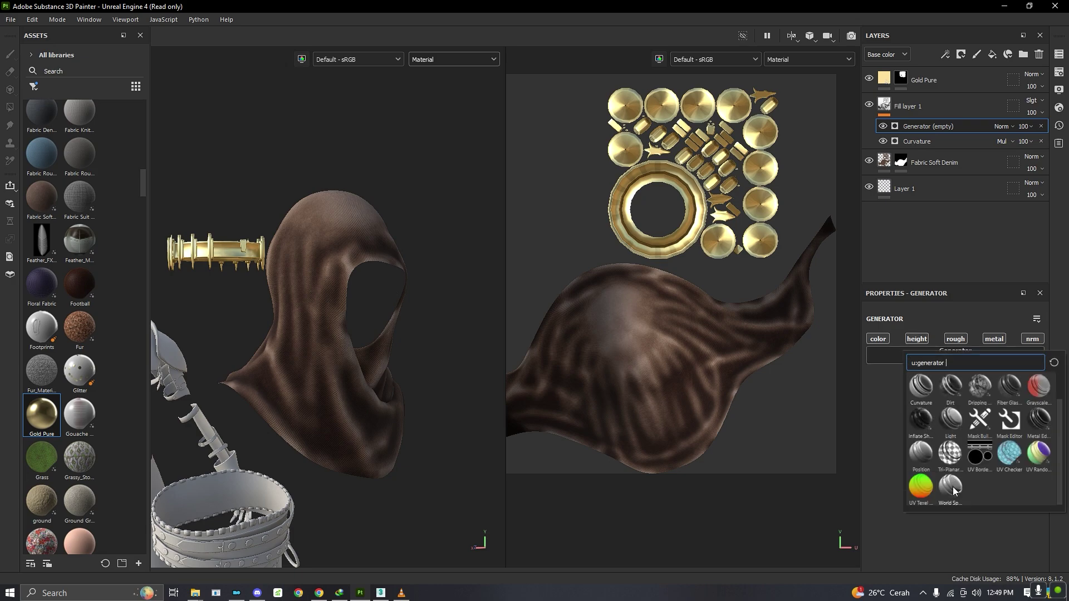
left_click(951, 487)
- Limit the World Space Normals generator to the color channel by disabling height, rough, metal and nrm
left_click(1026, 339)
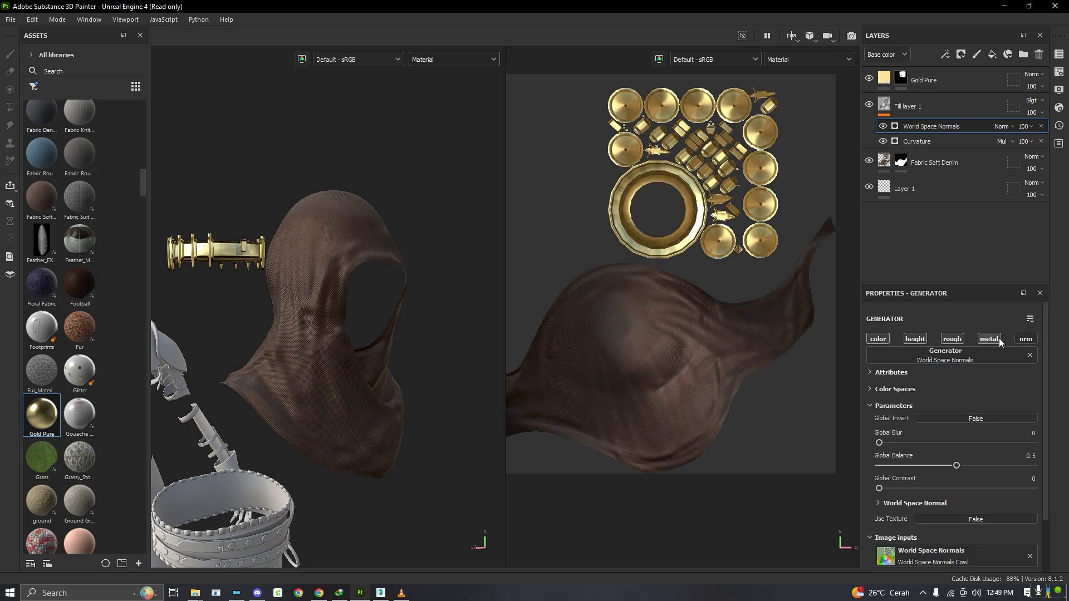
left_click(990, 339)
left_click(951, 341)
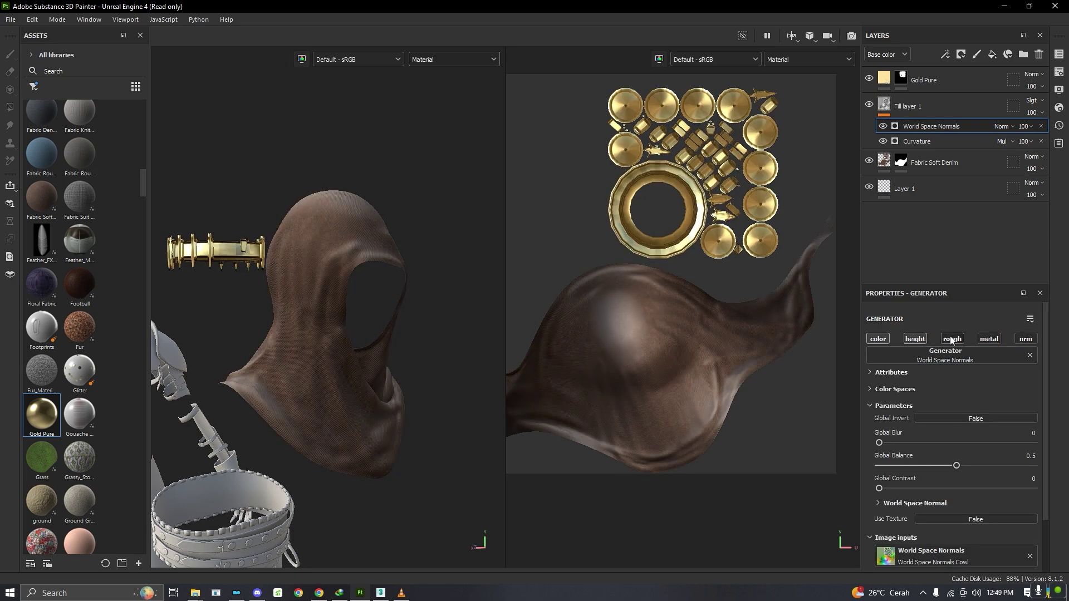
left_click(916, 340)
left_click(915, 341)
left_click(916, 340)
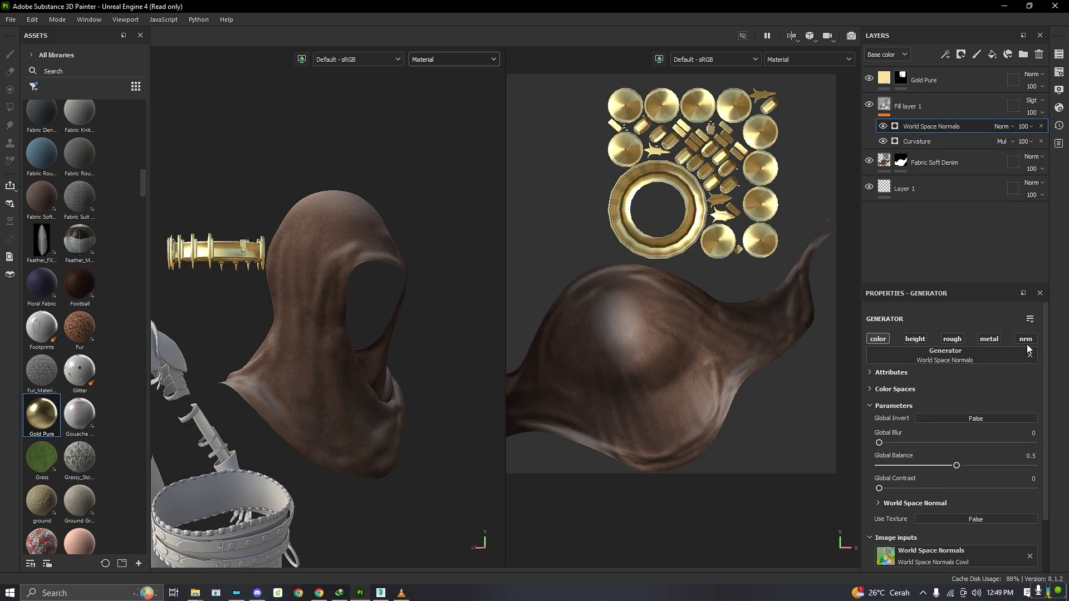
- Try Soft Light blending on the World Space Normals generator, and settle on Multiply
left_click(999, 128)
left_click(999, 353)
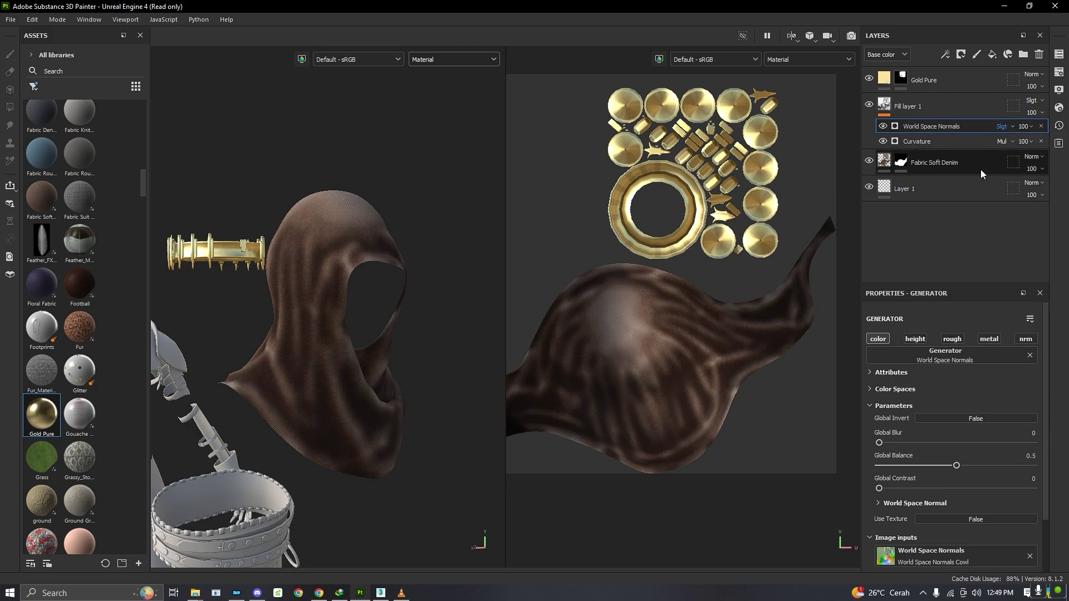
left_click(1002, 126)
left_click(1004, 186)
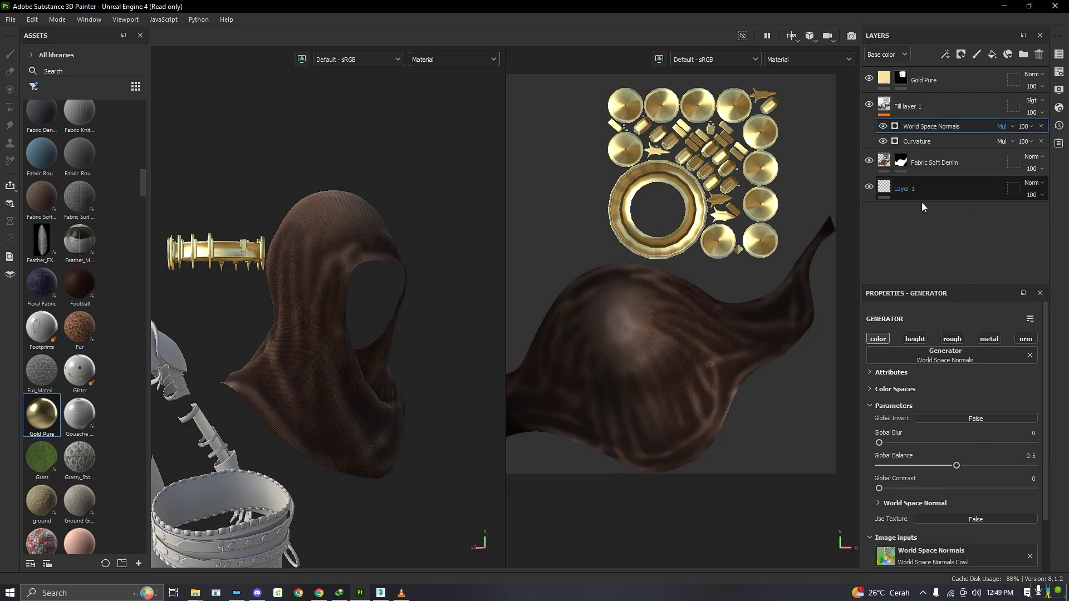
- Set the World Space Normals generator's Global Blur to about 0.81
left_click_drag(374, 329, 335, 307, "alt")
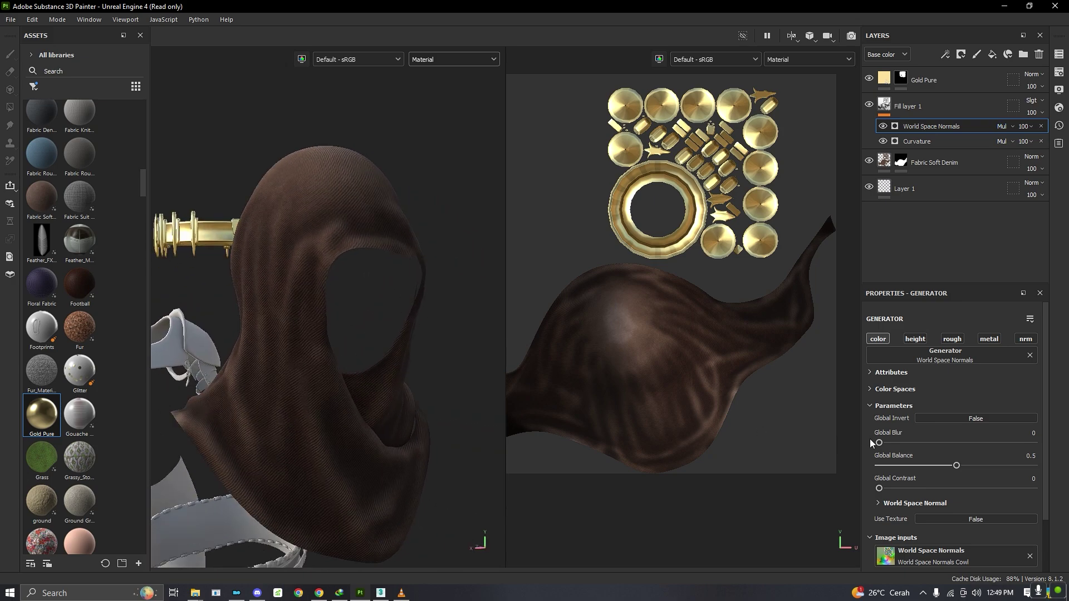
left_click_drag(879, 443, 897, 444)
left_click_drag(458, 404, 446, 362, "alt")
- Compare the hood with the World Space Normals generator switched off and on
left_click(883, 126)
left_click(882, 127)
left_click(883, 126)
left_click(883, 127)
left_click(883, 127)
left_click(883, 126)
- Add a new fill layer above the Gold Pure layer and hide it
left_click_drag(286, 257, 396, 281, "alt")
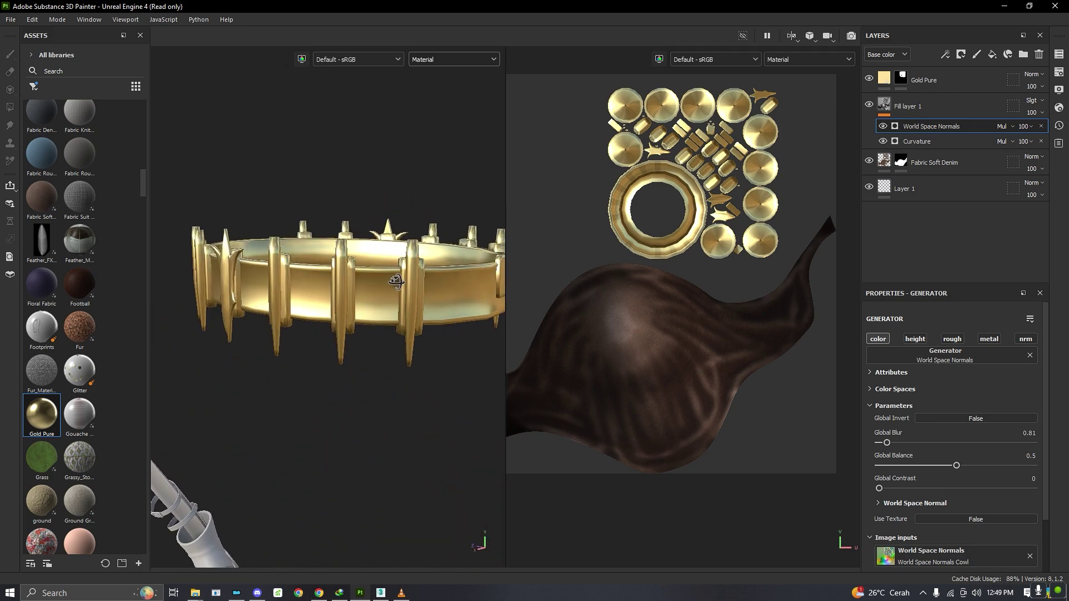
left_click(960, 81)
scroll(345, 239, "up", 2)
scroll(336, 279, "down", 3)
mouse_move(334, 279)
left_mouse_down("alt")
mouse_move(361, 268)
mouse_move(346, 277)
left_mouse_up("alt")
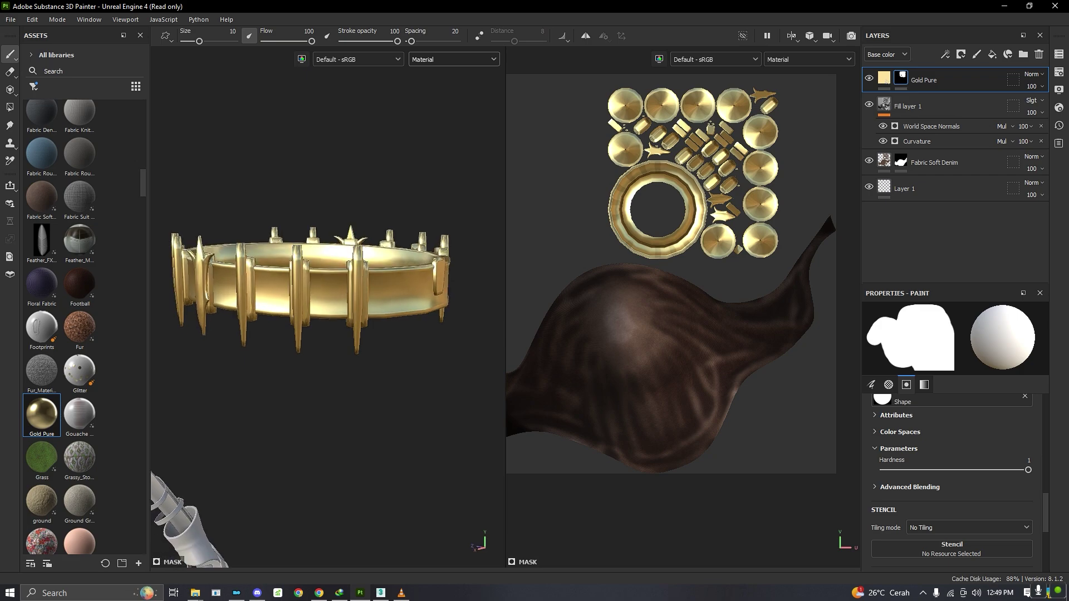
left_click(996, 54)
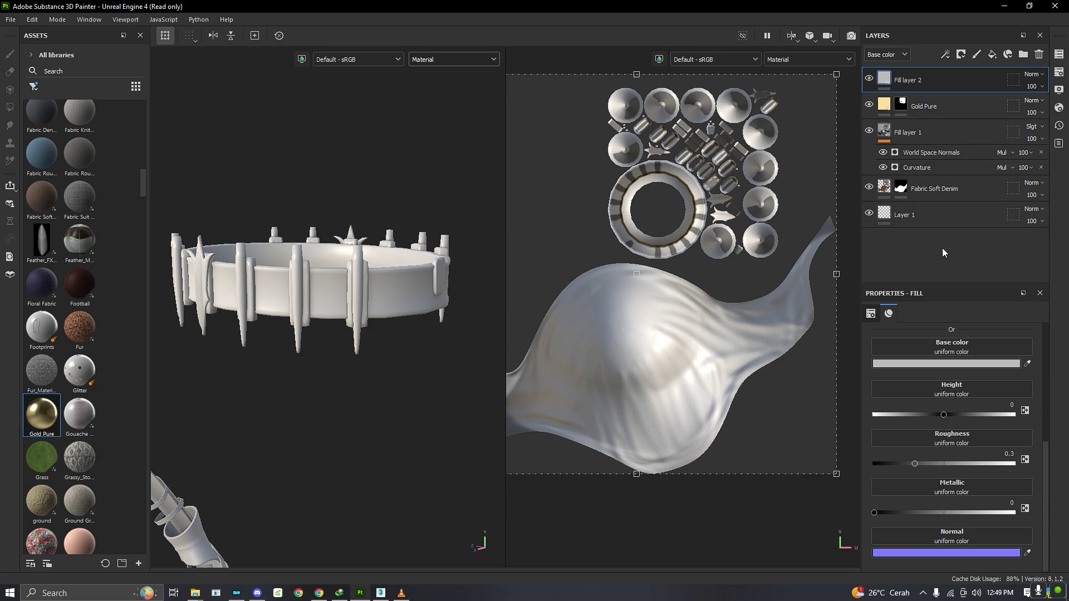
left_click(871, 79)
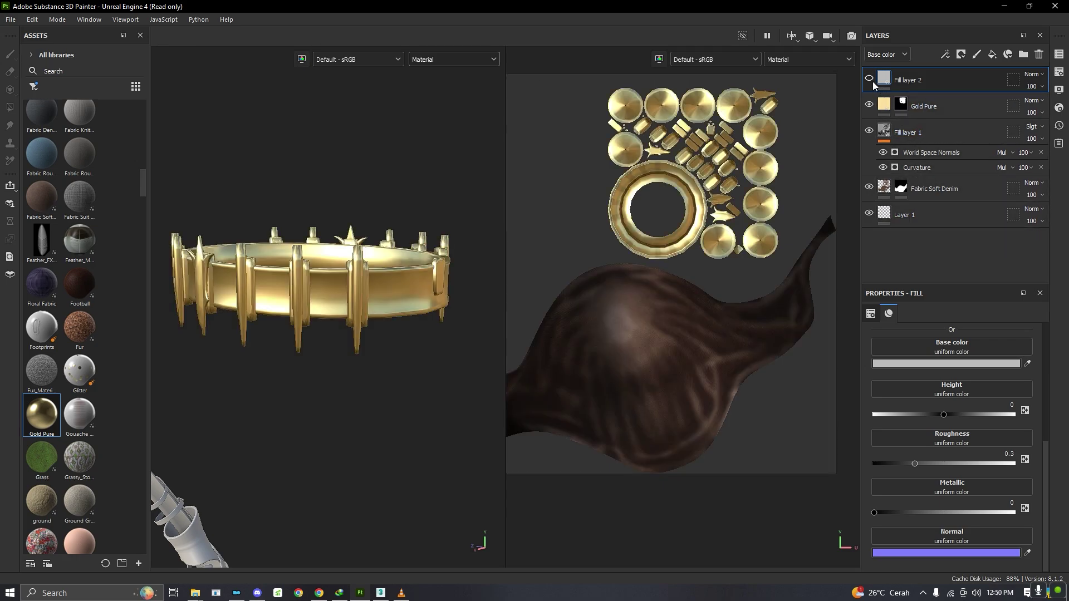
left_click(885, 132)
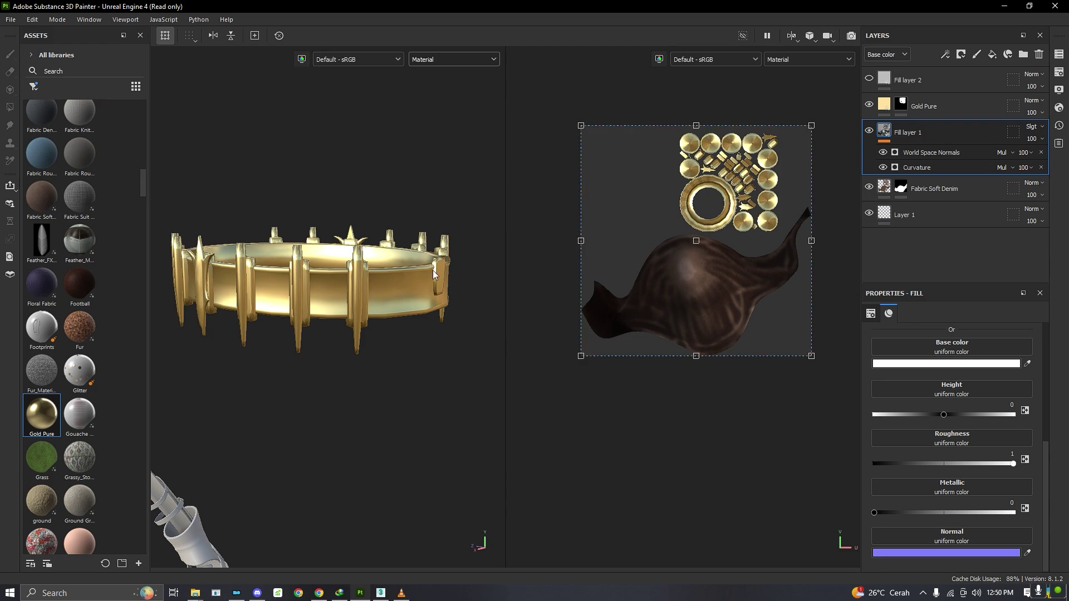
left_click(904, 188)
right_click(903, 183)
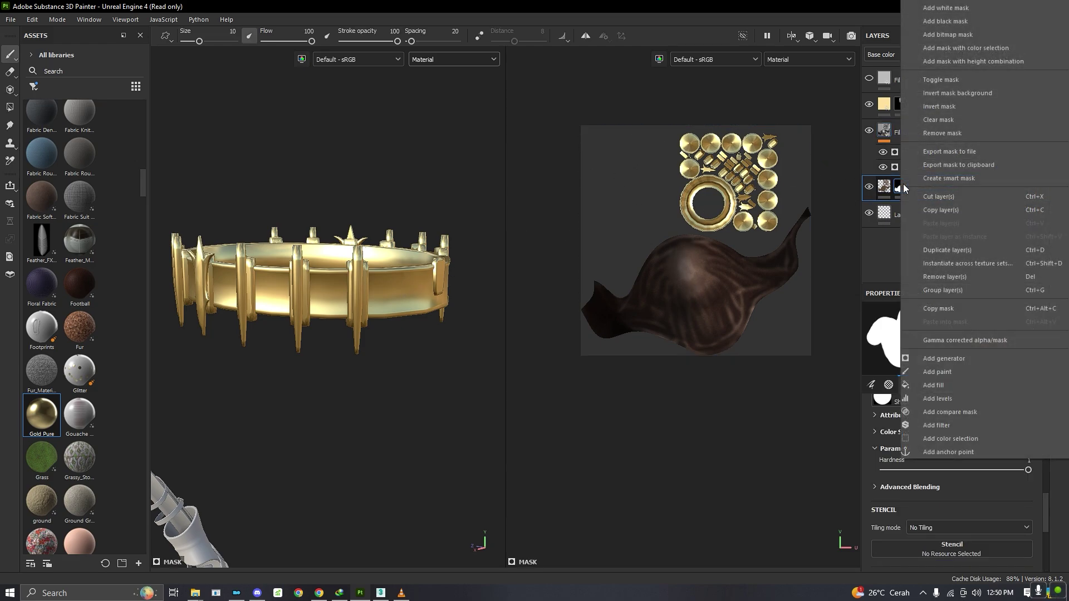
key("Escape")
left_click(907, 133)
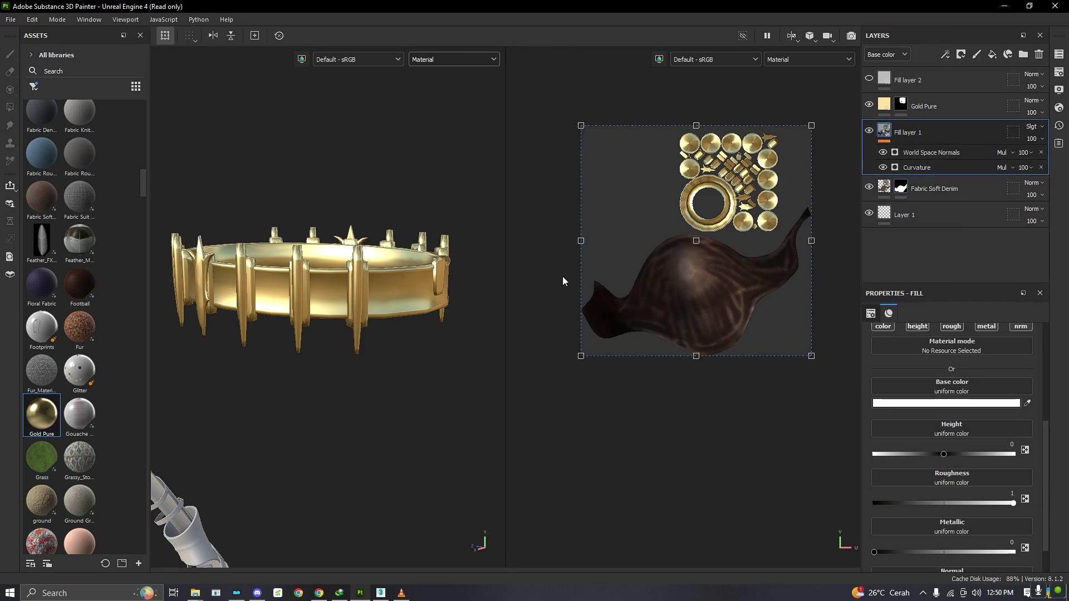
scroll(335, 259, "down", 3)
left_click_drag(336, 259, 423, 261, "alt")
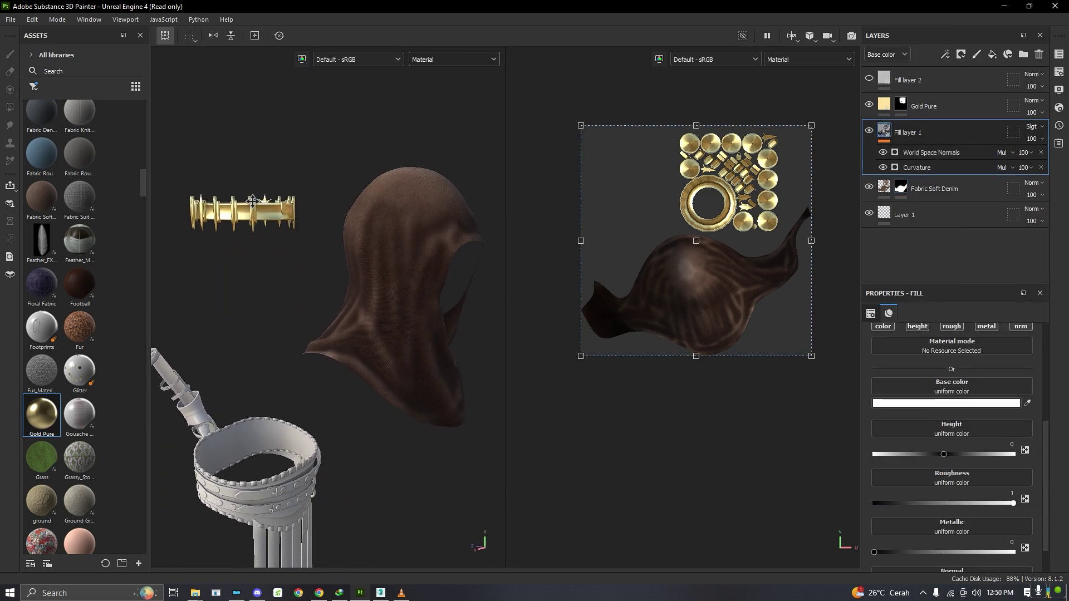
left_click(902, 189)
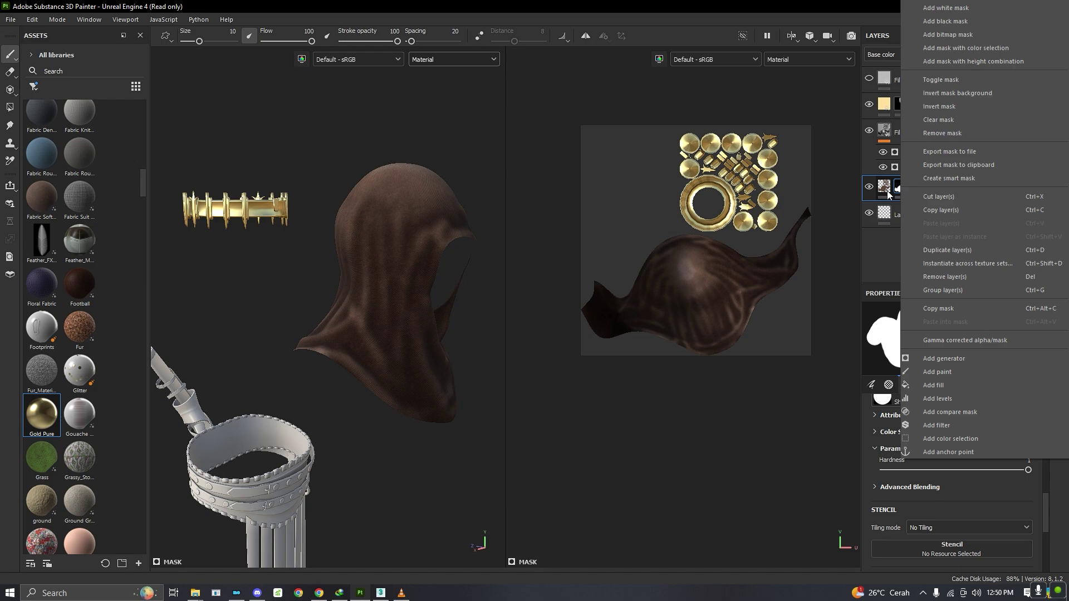
left_click(885, 189)
scroll(365, 243, "up", 2)
left_click_drag(438, 237, 366, 236, "alt")
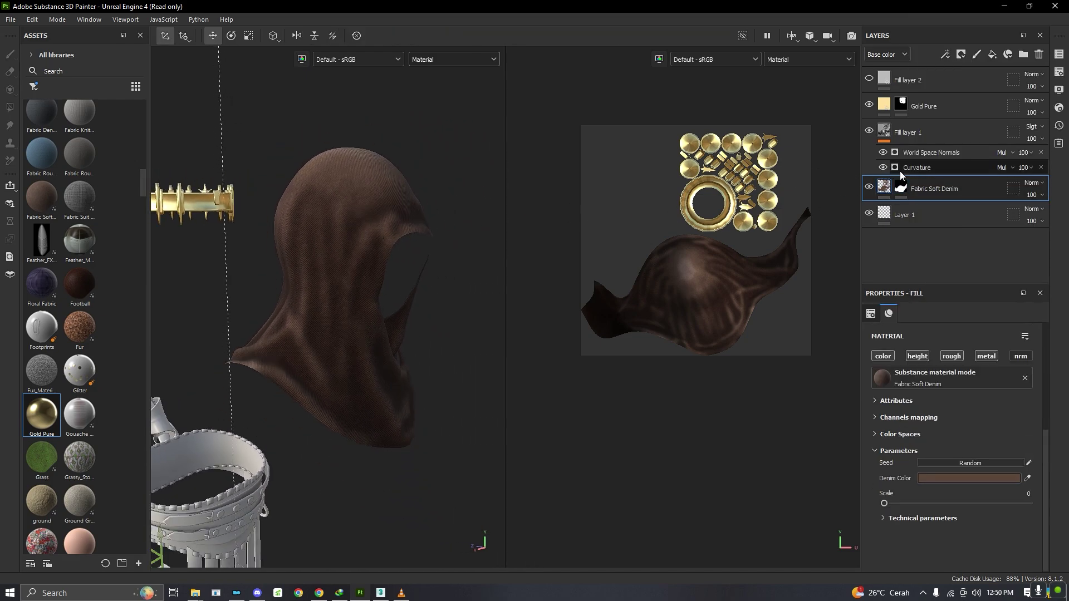
- Copy the Fabric Soft Denim layer's mask and paste it as the mask of Fill layer 1
left_click(900, 189)
right_click(900, 190)
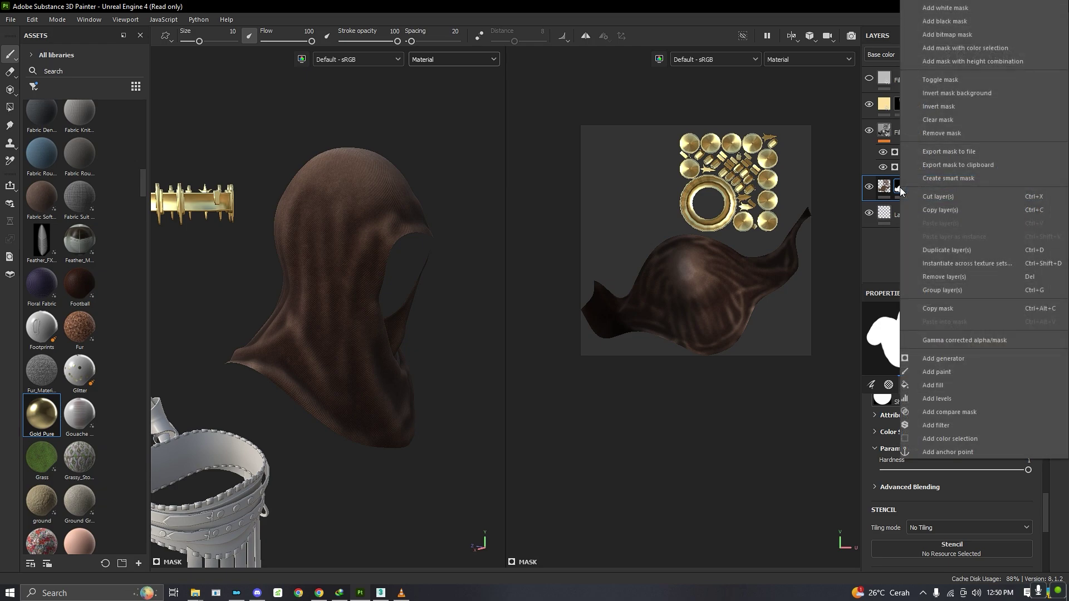
left_click(933, 308)
left_click(889, 139)
right_click(889, 138)
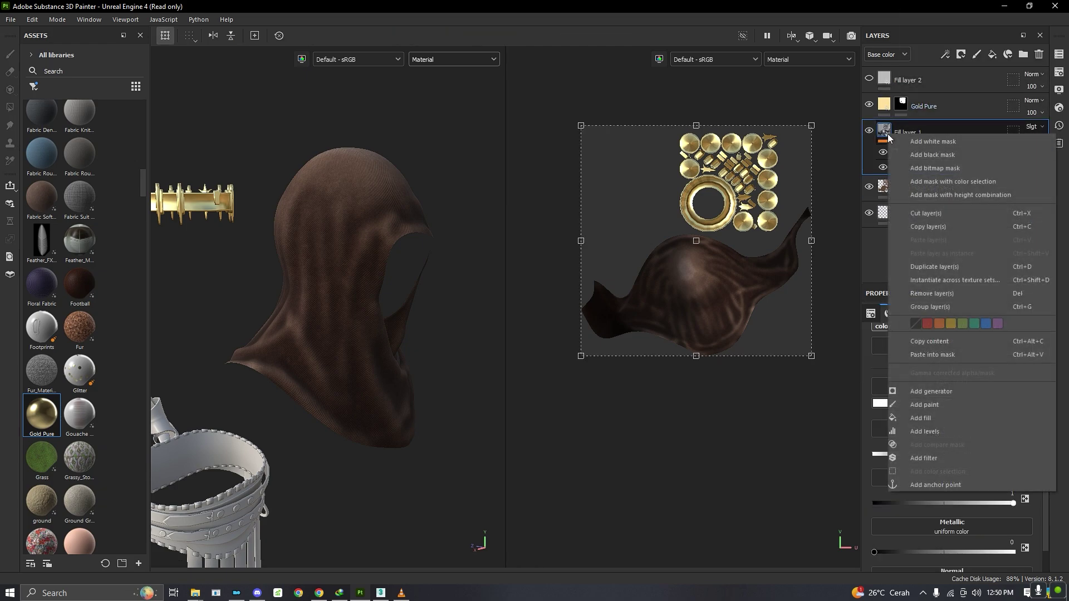
left_click(944, 356)
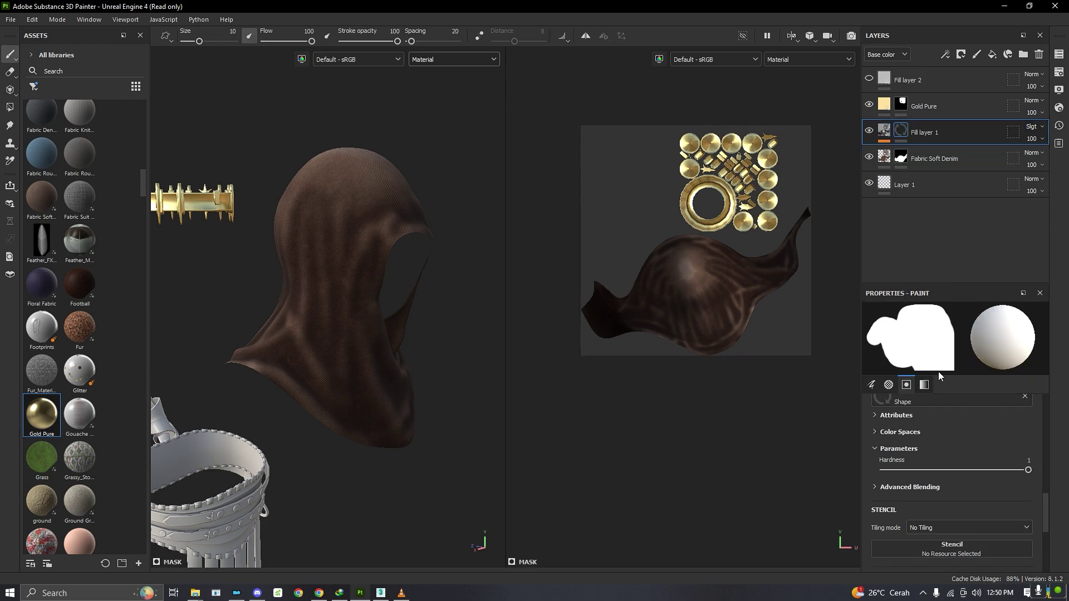
- Show Fill layer 2 and restrict it to the crown by pasting a copy of the Gold Pure layer's mask into it
left_click_drag(406, 250, 383, 245, "alt")
middle_click_drag(390, 167, 333, 258, "alt")
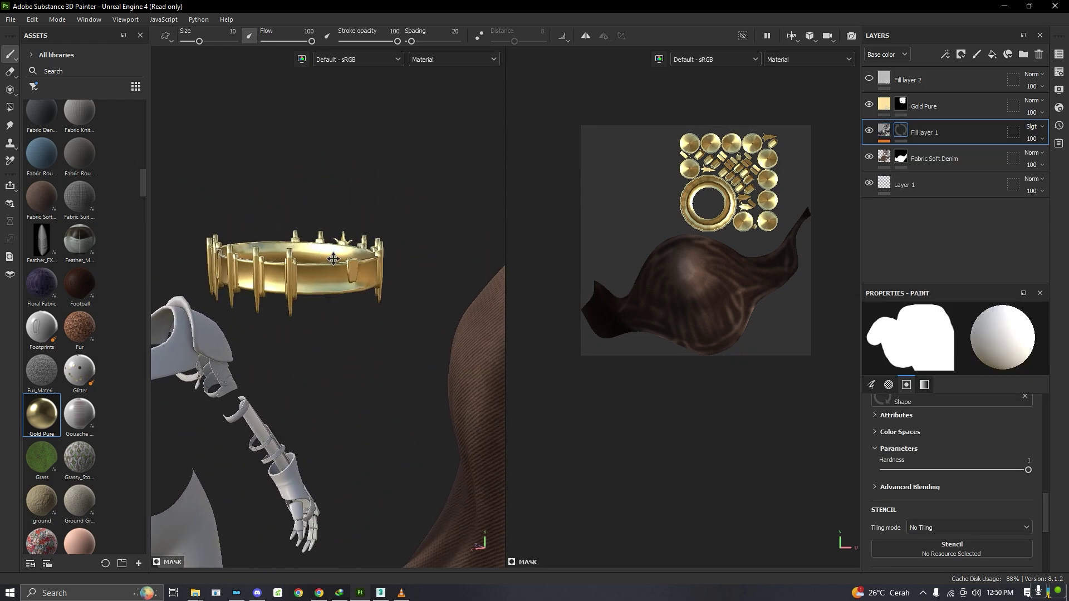
left_click_drag(333, 259, 446, 261, "alt")
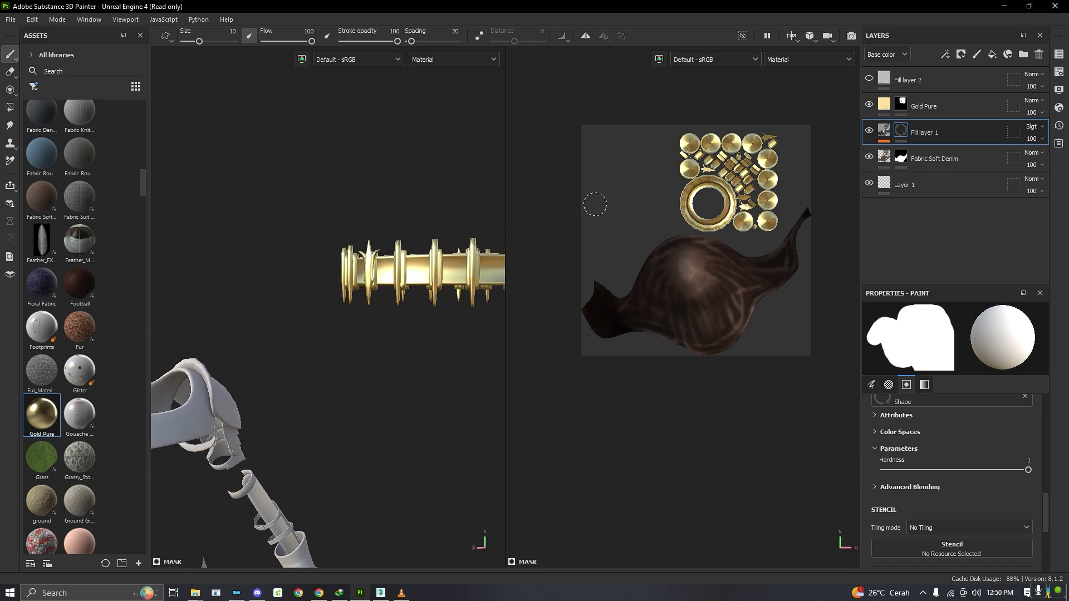
left_click(888, 83)
left_click_drag(249, 269, 363, 308, "alt")
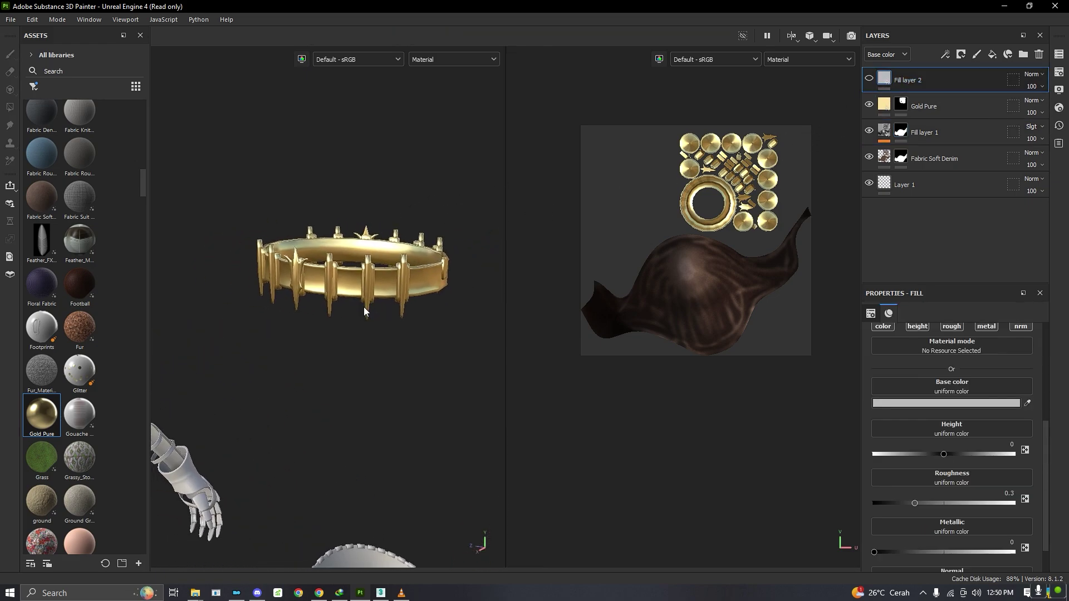
left_click(899, 109)
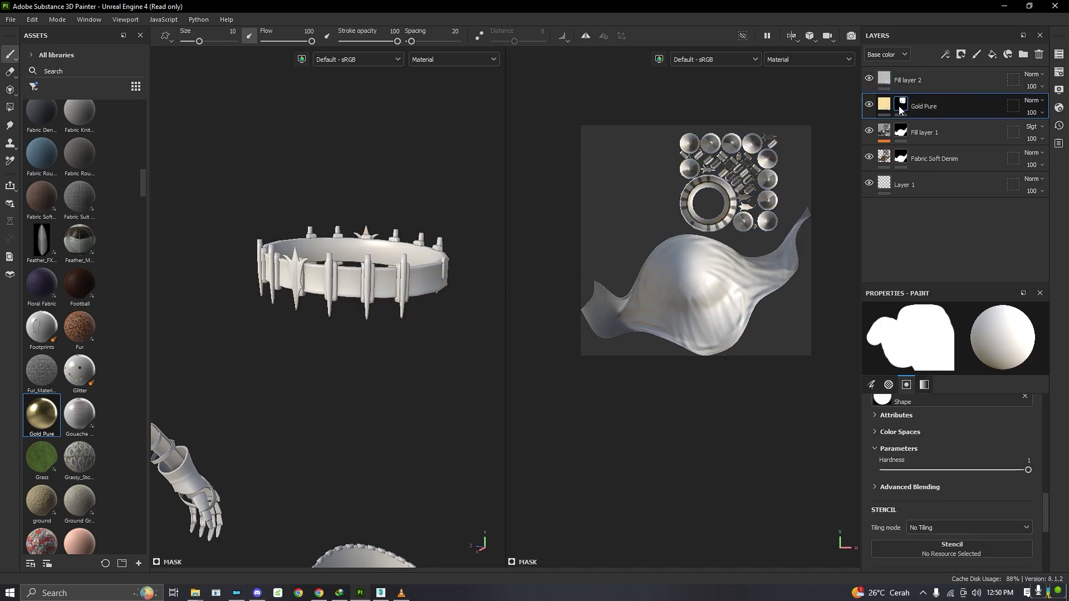
right_click(900, 109)
left_click(938, 414)
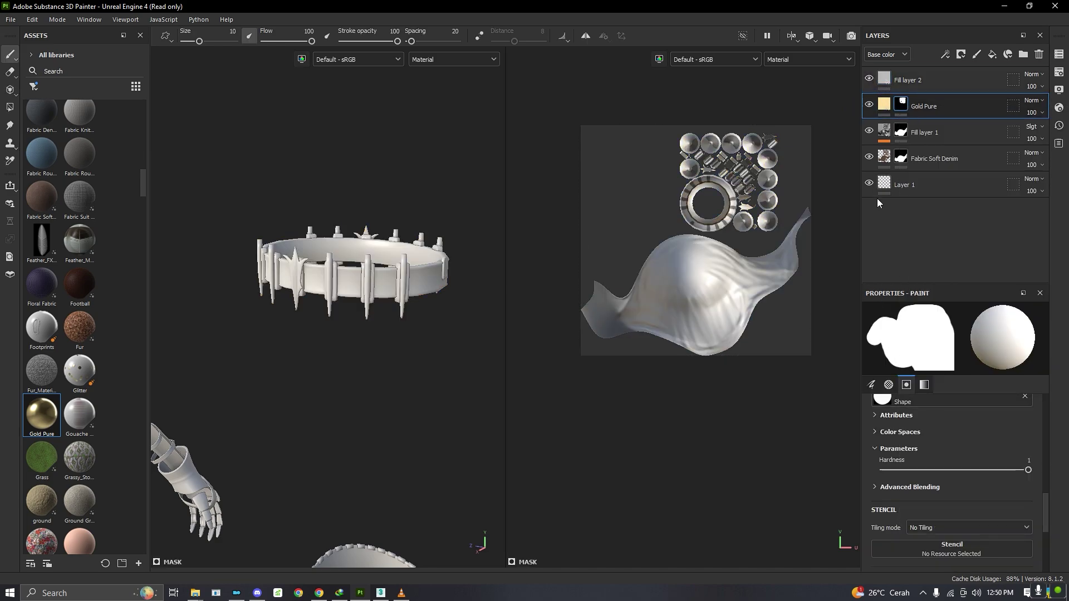
right_click(884, 80)
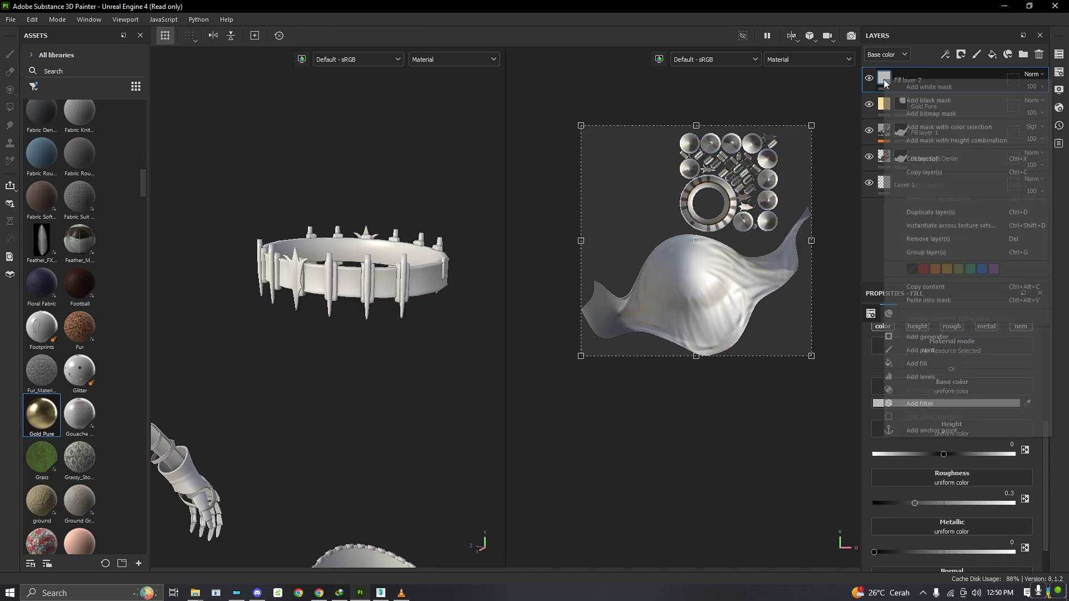
left_click(944, 299)
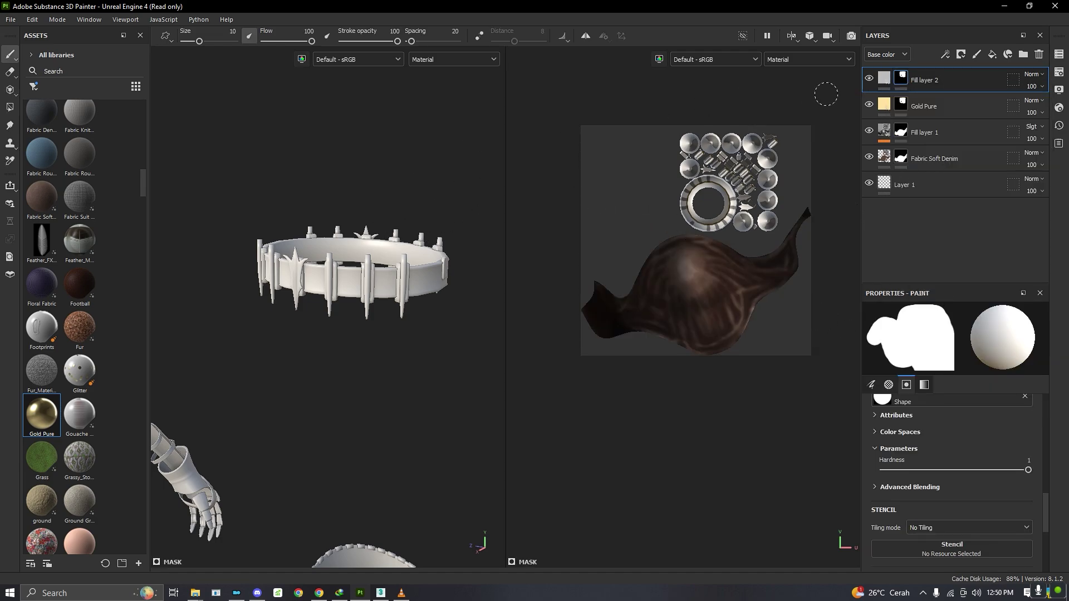
- Add a Curvature generator to Fill layer 2's content and limit it to the color channel
right_click(888, 79)
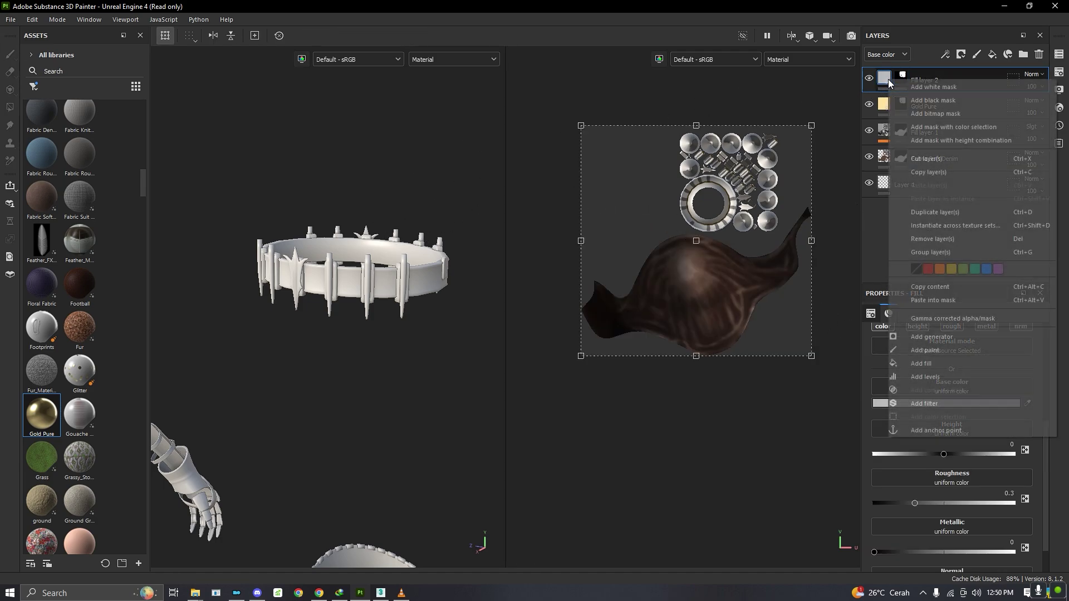
left_click(946, 338)
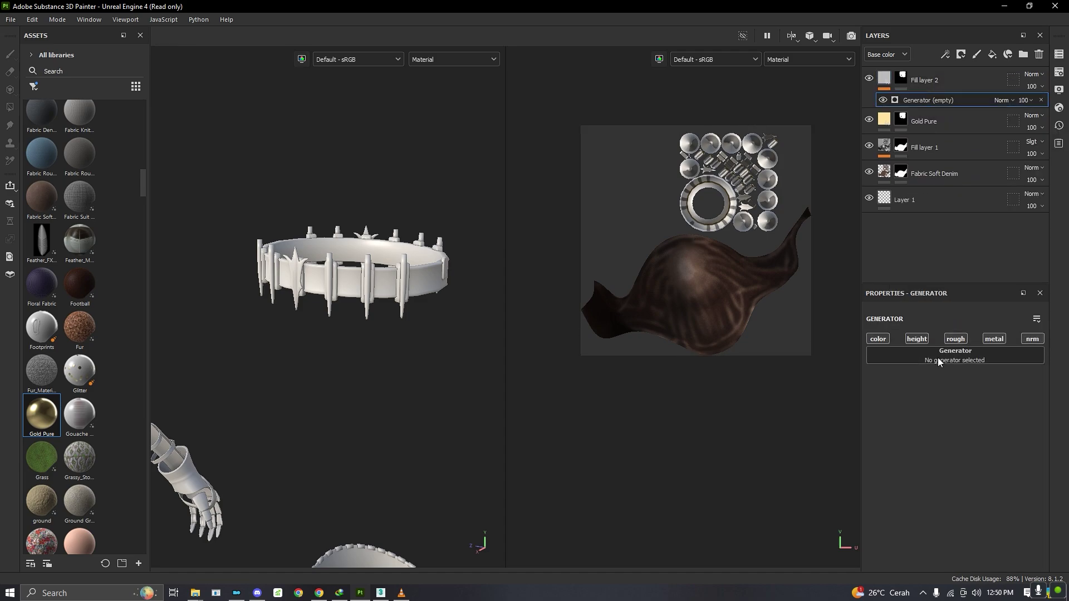
left_click(938, 357)
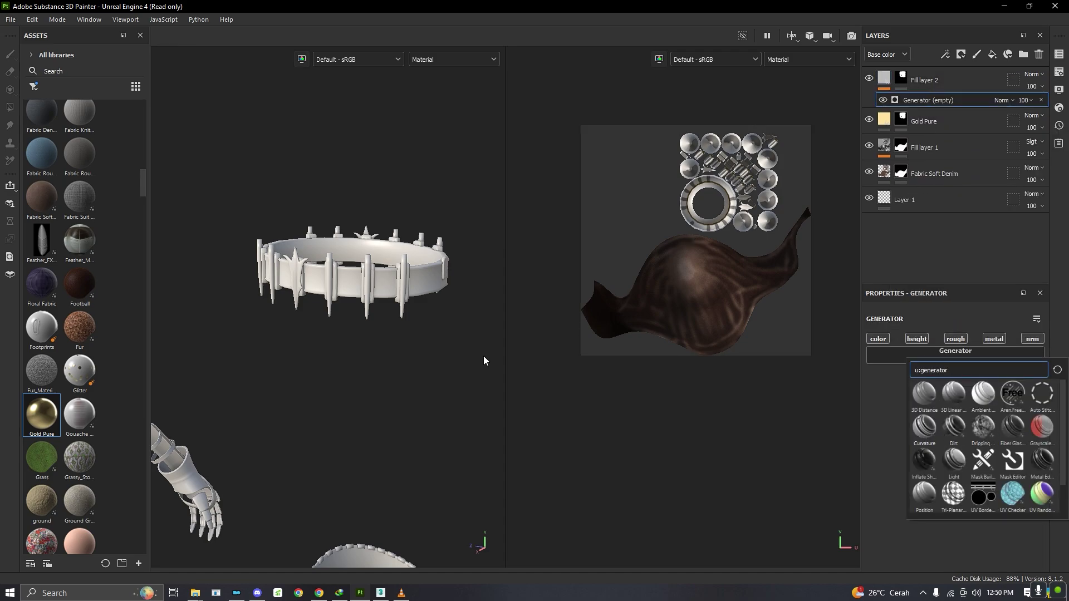
left_click(924, 427)
scroll(345, 277, "up", 3)
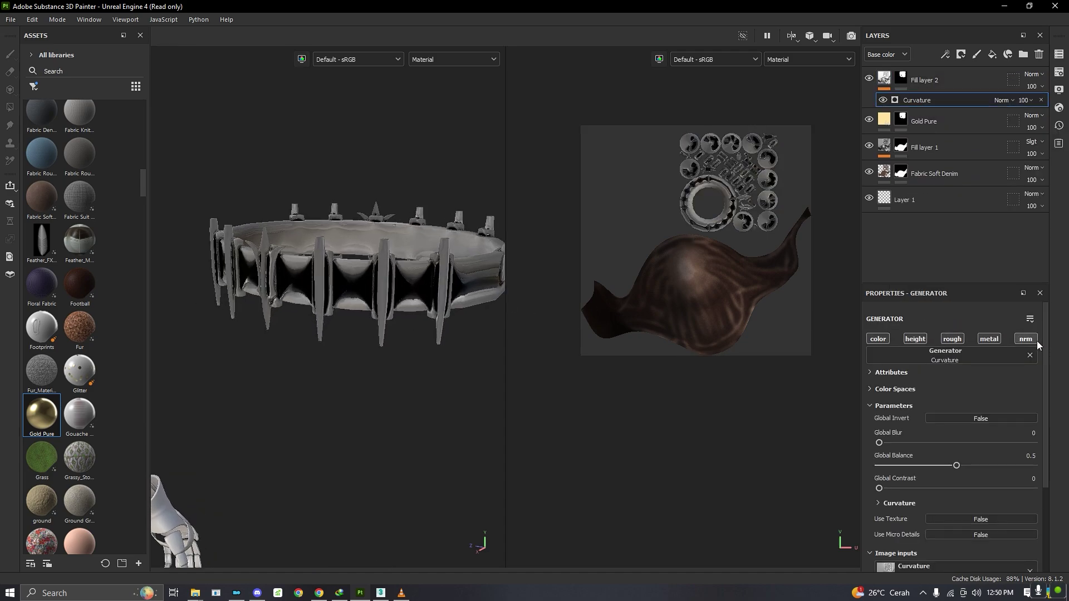
left_click(989, 339)
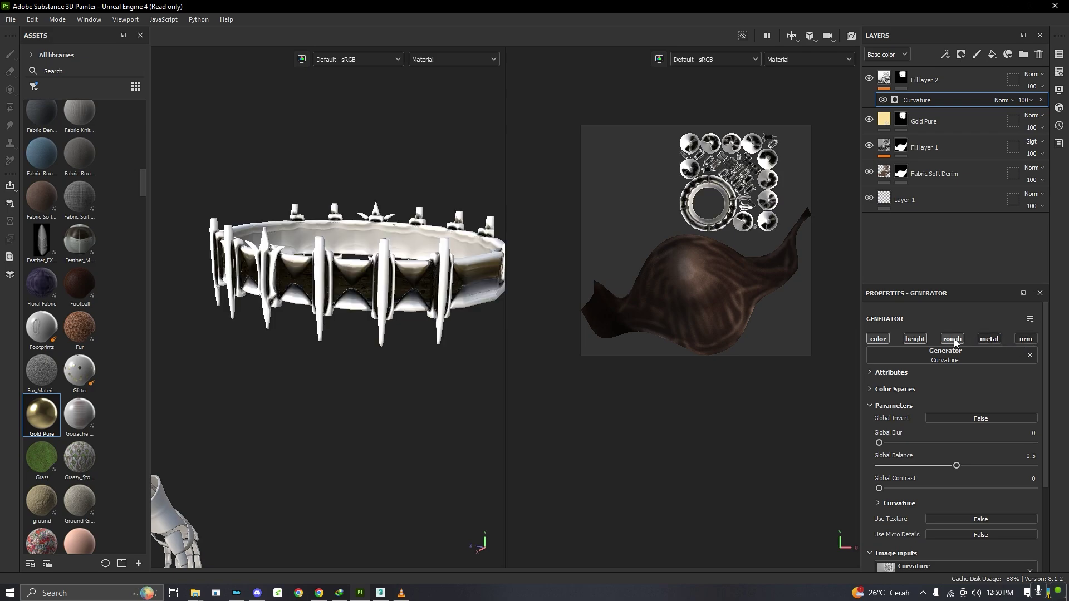
left_click(914, 339)
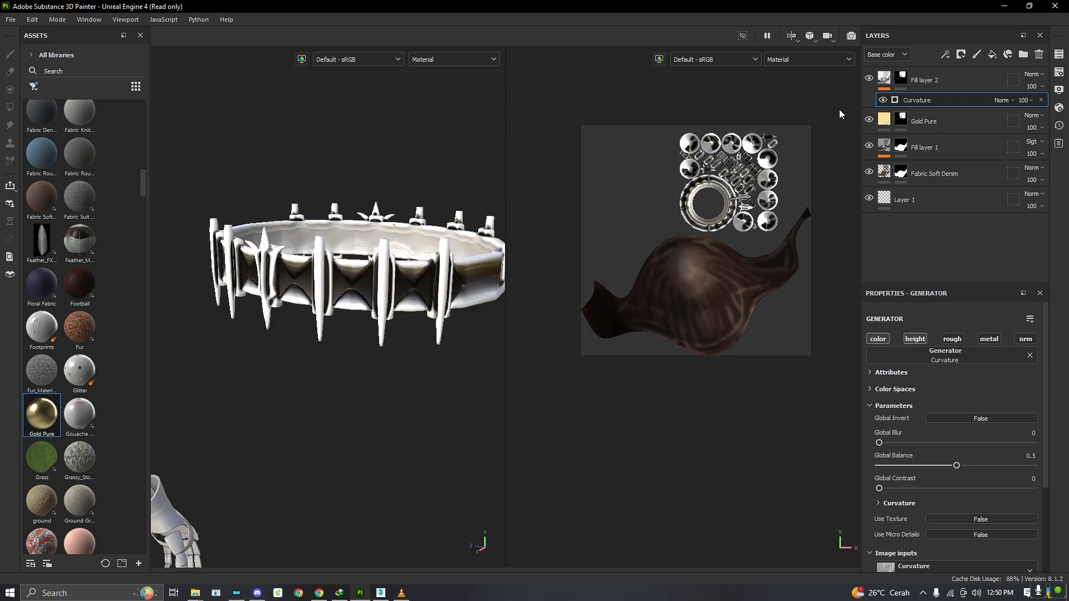
left_click(919, 340)
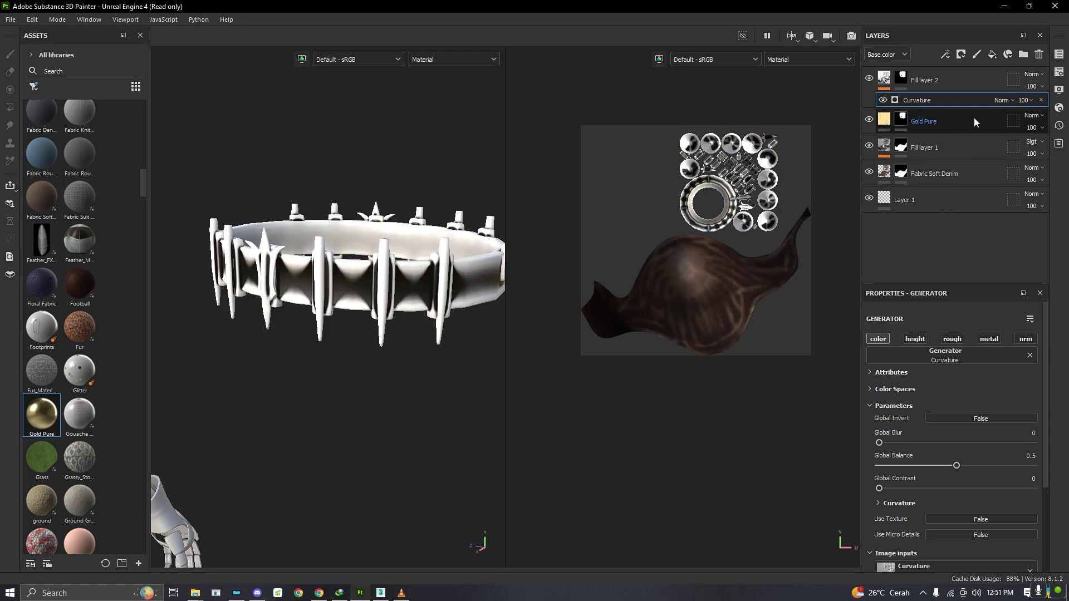
- Set the Curvature generator's blending mode to Multiply and Fill layer 2's blending mode to Soft light
left_click(1003, 101)
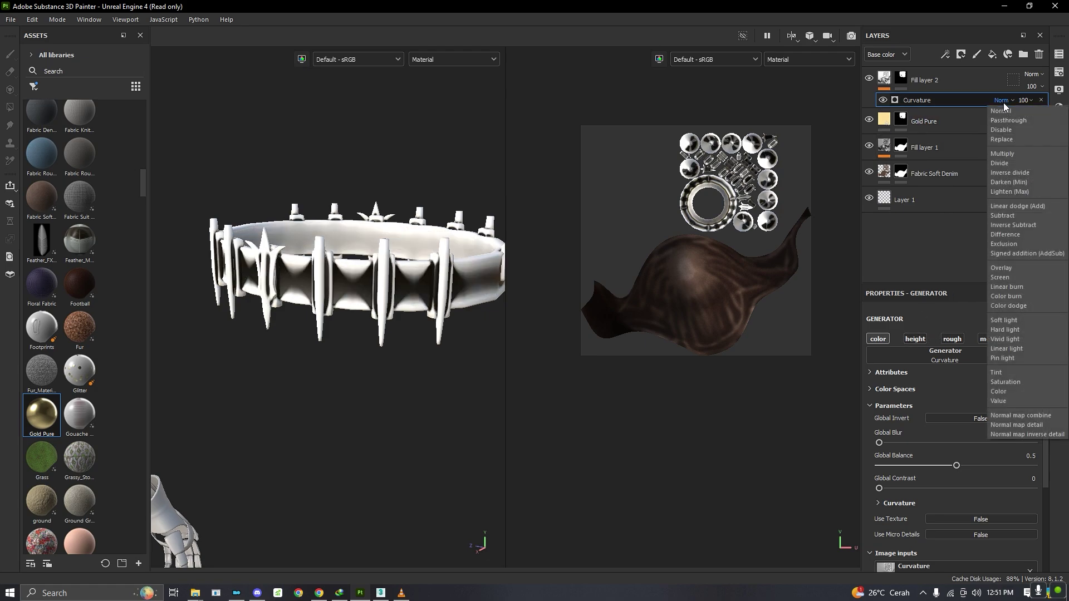
left_click(1014, 153)
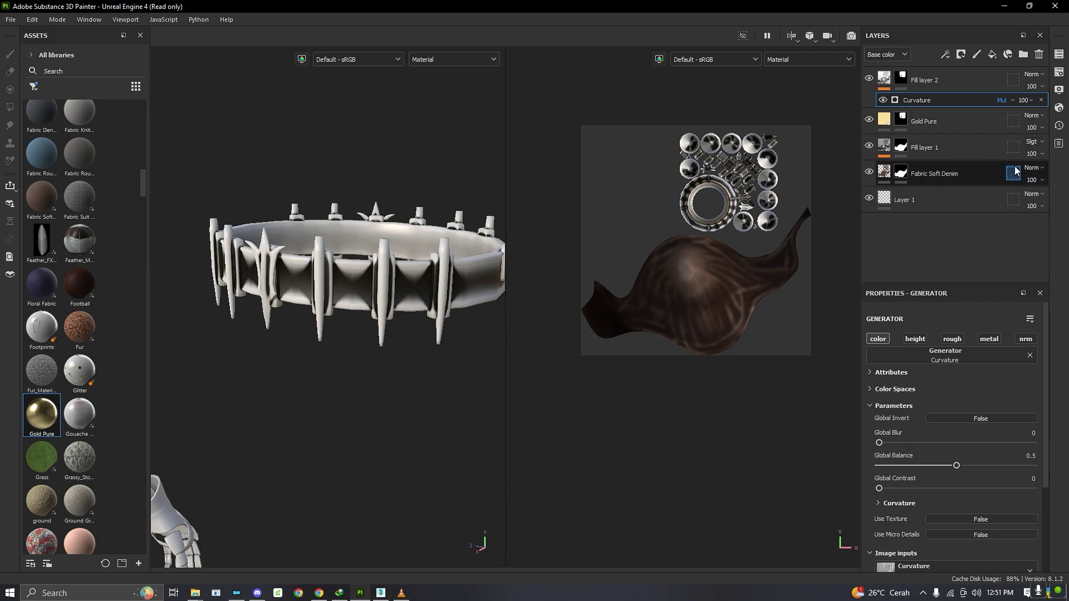
left_click(1031, 75)
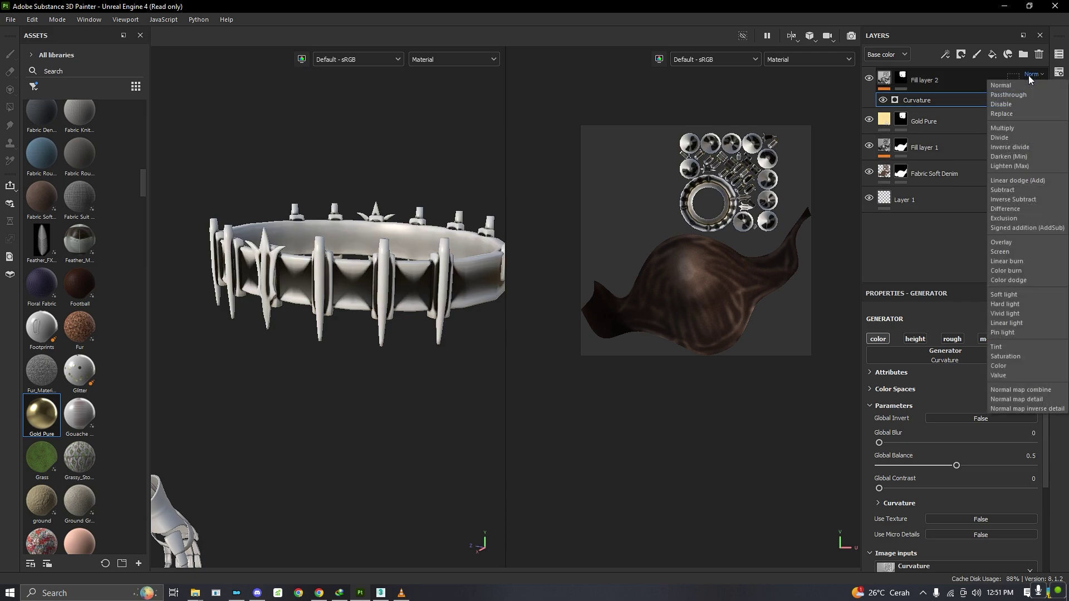
left_click(1005, 294)
scroll(429, 293, "down", 3)
scroll(349, 283, "up", 5)
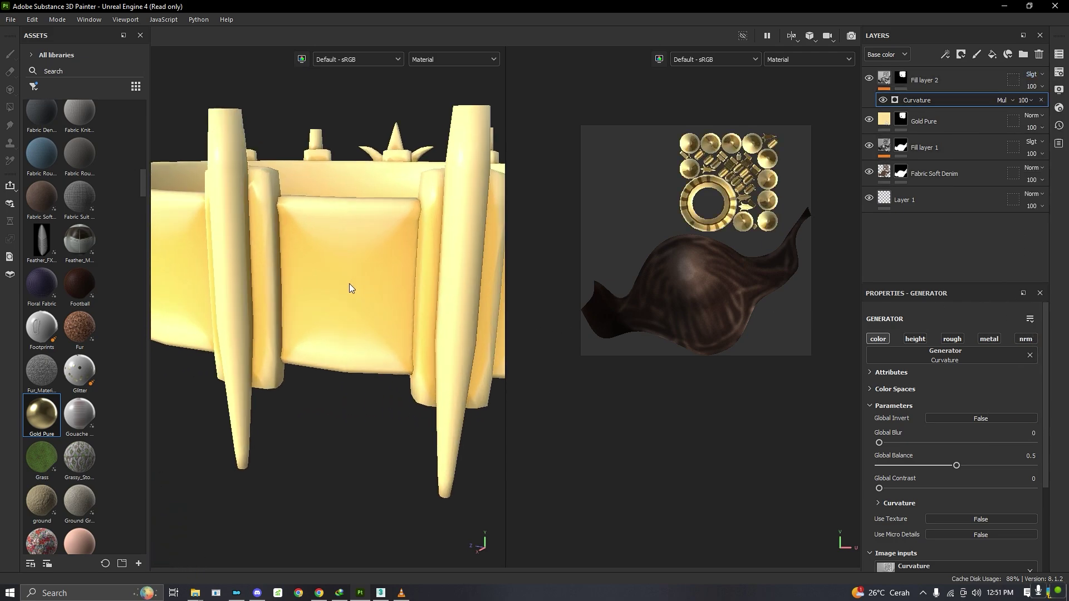
scroll(349, 283, "down", 3)
scroll(349, 282, "down", 2)
scroll(362, 281, "up", 2)
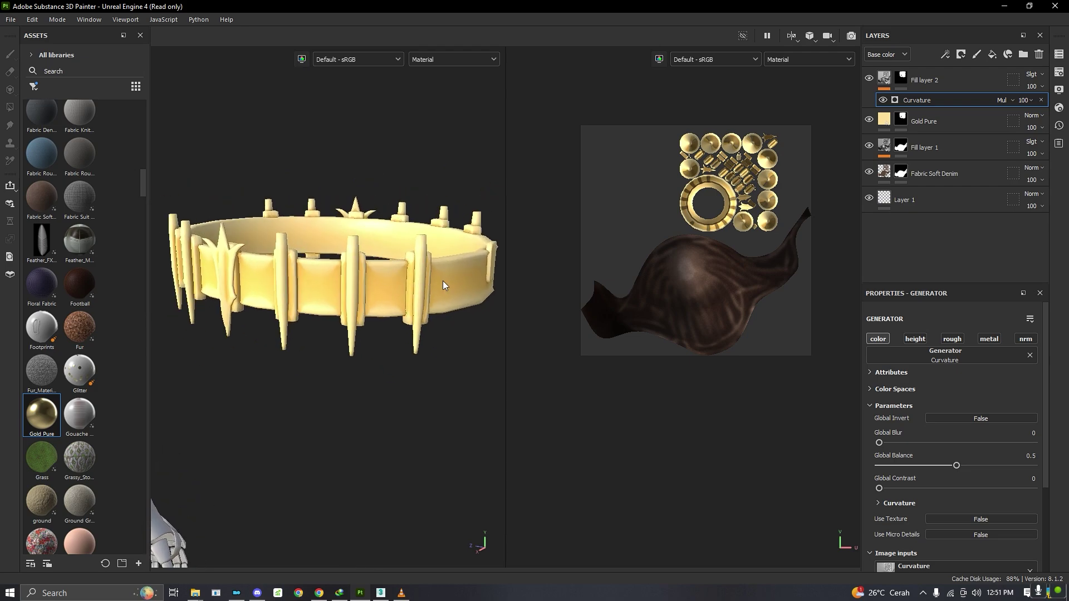
- Turn off Fill layer 2's metal and rough channels, keeping color and height on, and inspect the crown
left_click(885, 79)
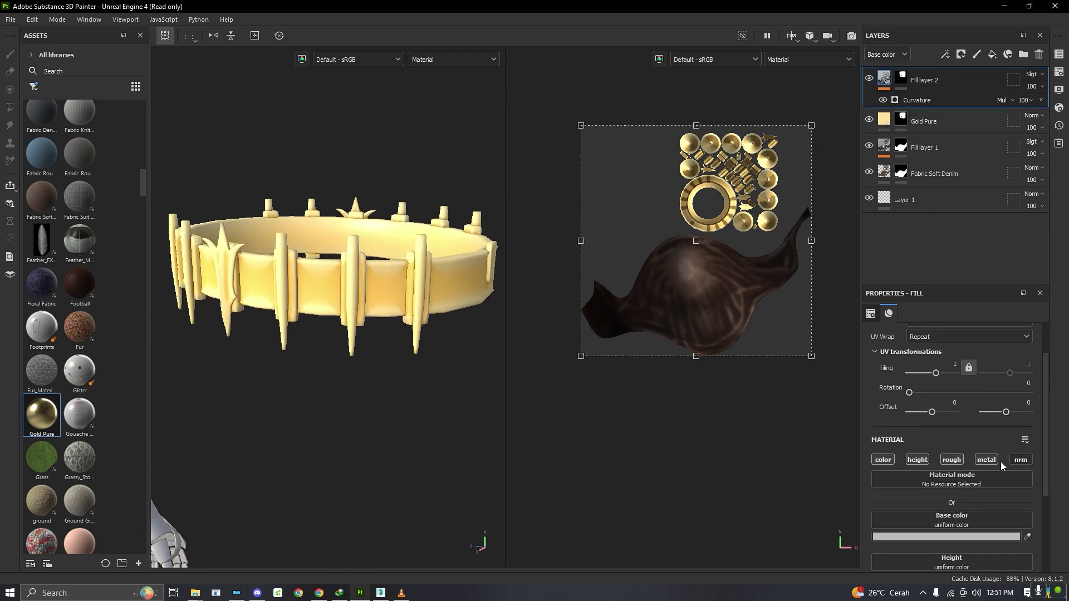
left_click(990, 460)
left_click(955, 459)
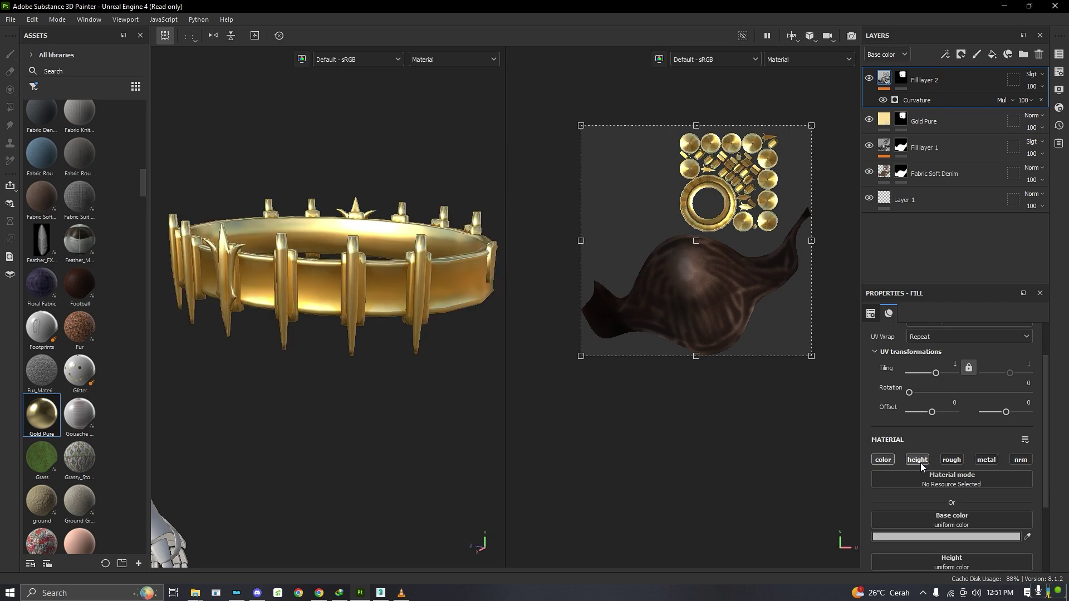
left_click(880, 461)
left_click(879, 460)
scroll(406, 276, "up", 2)
scroll(406, 277, "down", 2)
scroll(406, 277, "down", 3)
left_click_drag(406, 276, 308, 287, "alt")
scroll(397, 280, "up", 3)
- Add an Ambient Occlusion generator to Fill layer 2's content, affecting only the color and height channels
right_click(888, 89)
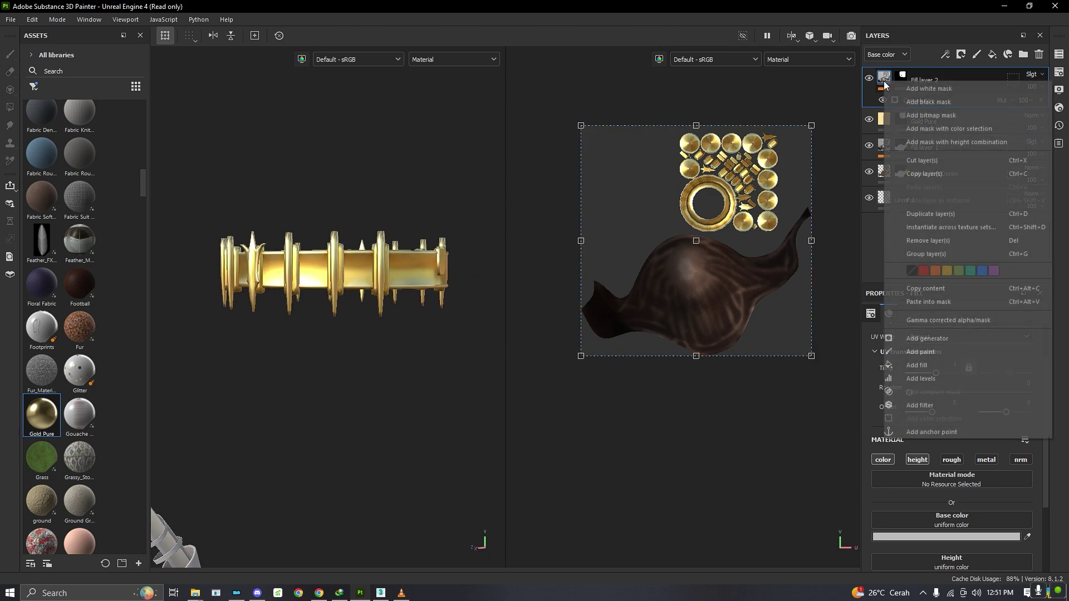
left_click(946, 337)
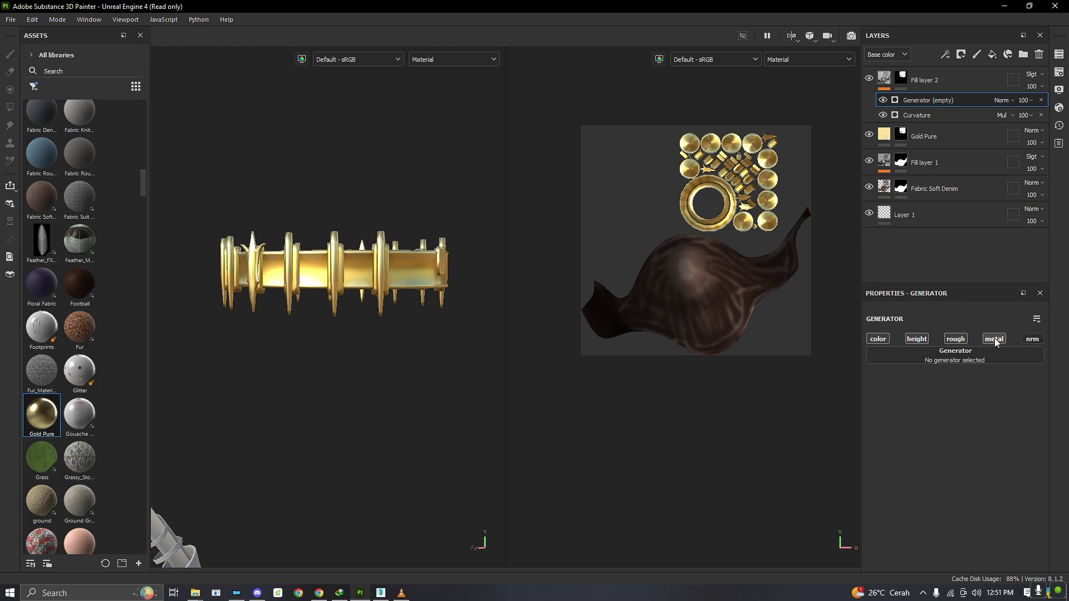
left_click(920, 358)
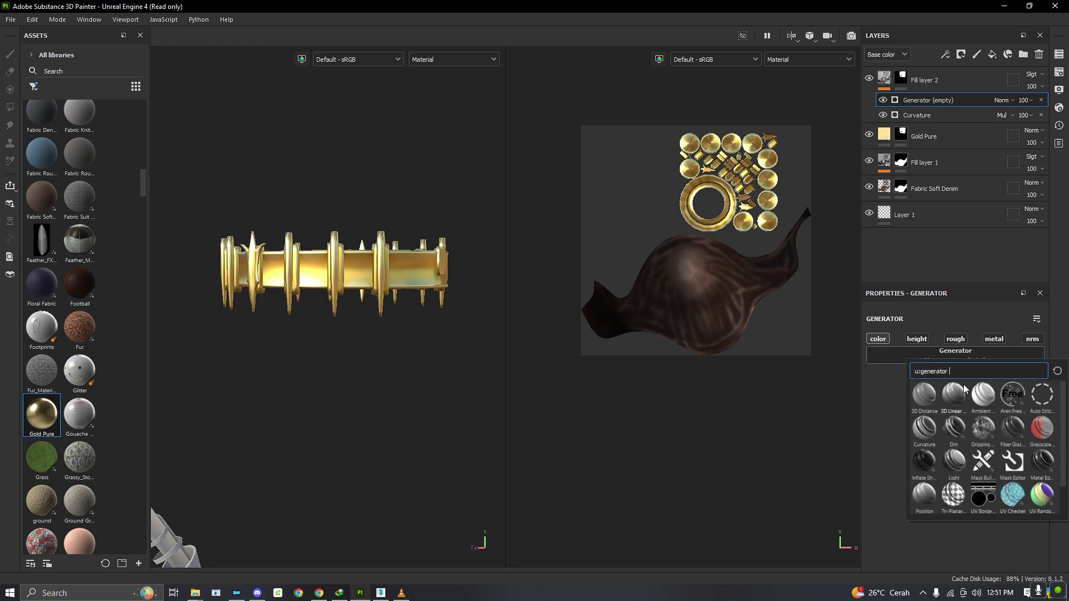
left_click(978, 393)
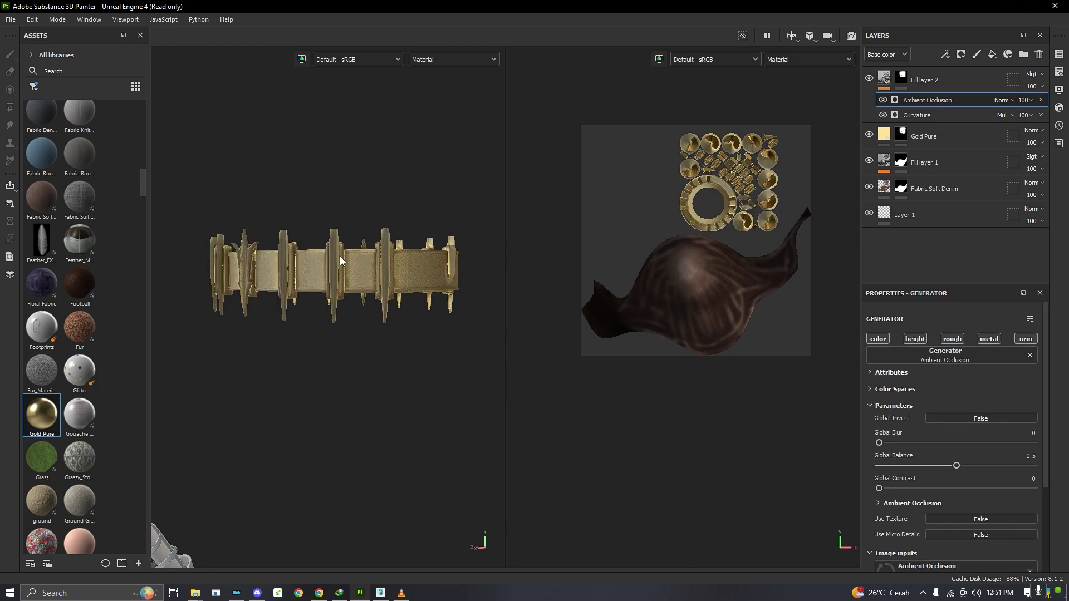
scroll(339, 256, "up", 2)
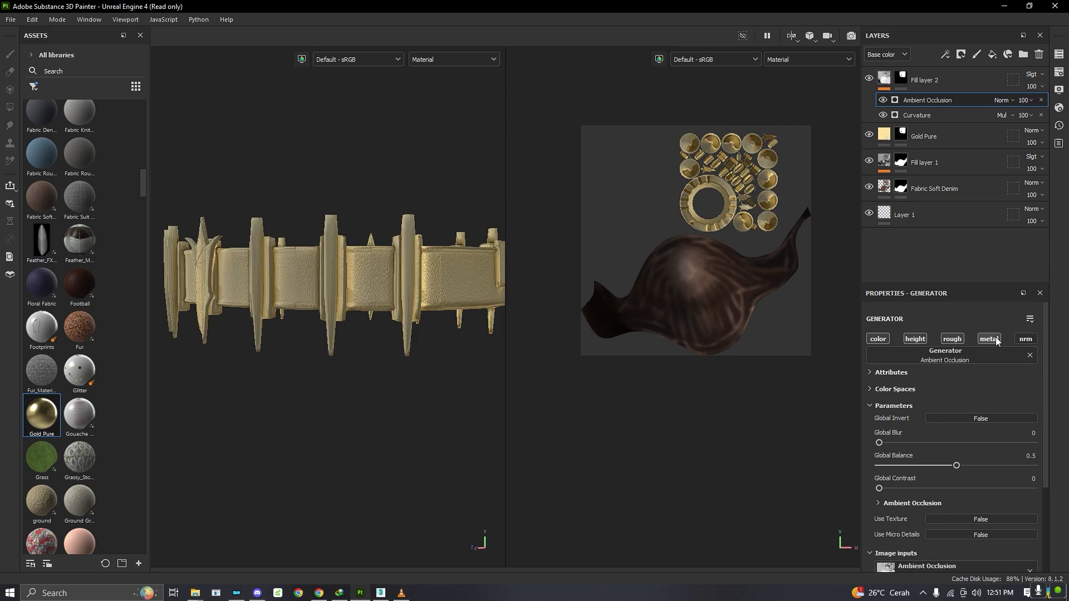
left_click(952, 338)
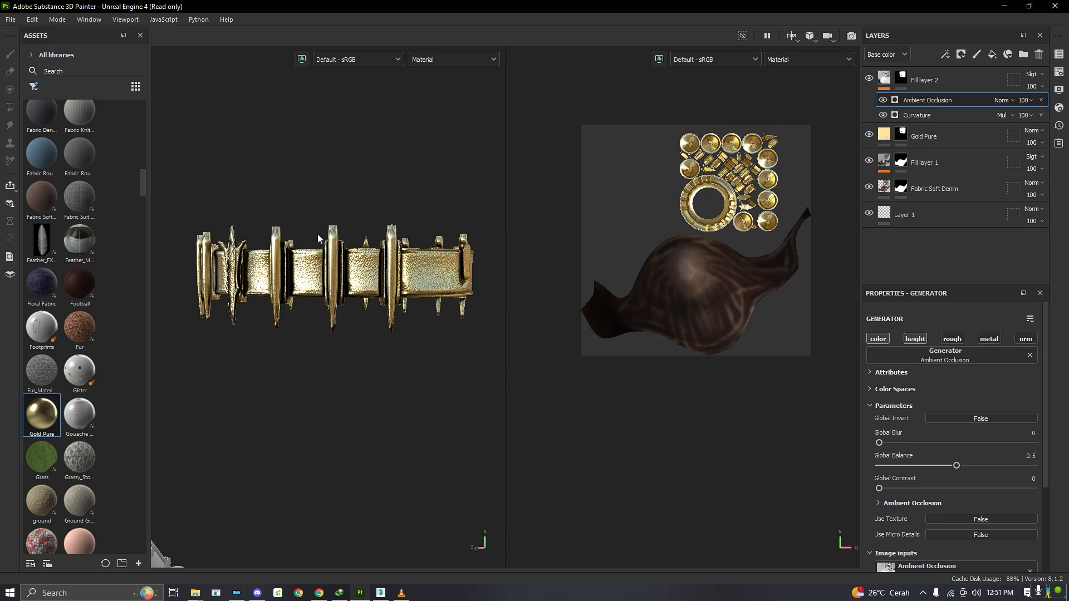
scroll(329, 251, "up", 2)
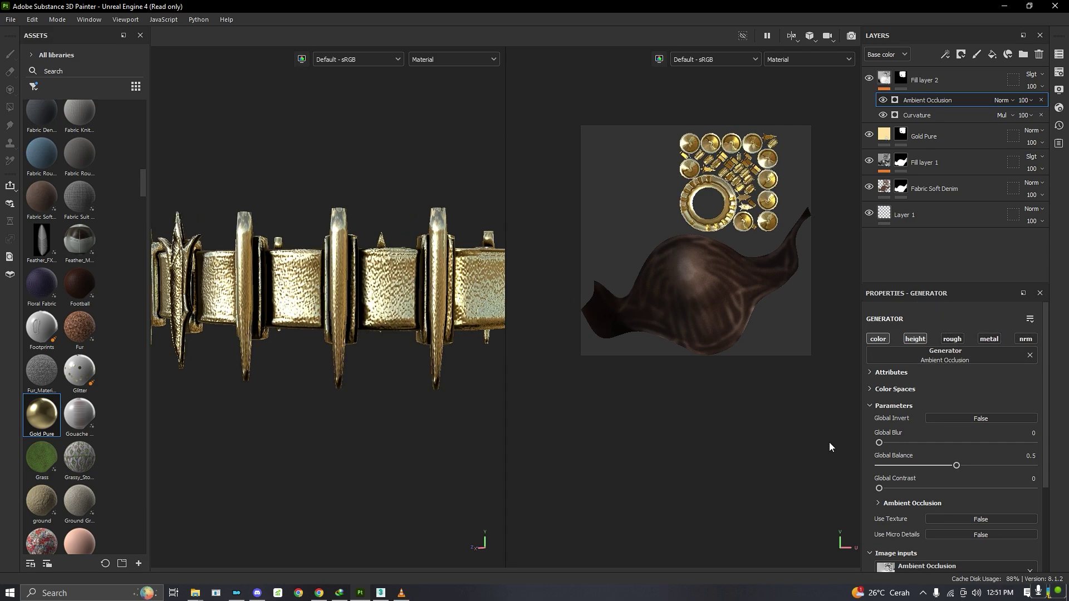
- Smooth the crown's surface by setting the Ambient Occlusion generator's Global Blur to 0.4
left_click(884, 443)
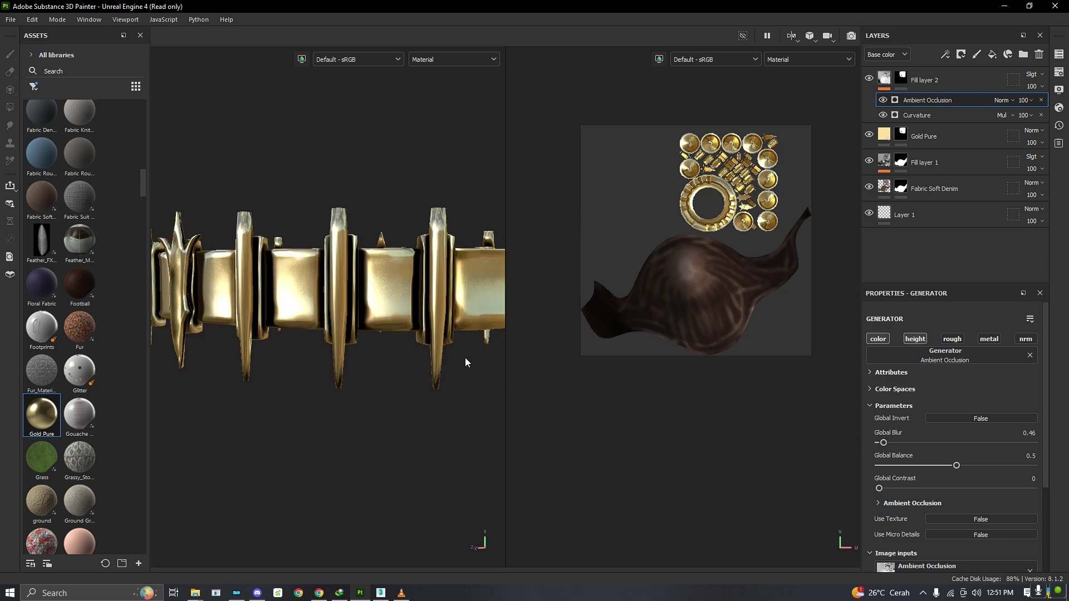
scroll(387, 300, "down", 3)
left_click_drag(416, 302, 353, 302, "alt")
middle_click_drag(352, 301, 351, 256, "alt")
mouse_move(350, 256)
left_mouse_down("alt")
mouse_move(307, 308)
mouse_move(461, 310)
mouse_move(344, 297)
mouse_move(396, 276)
mouse_move(248, 313)
mouse_move(372, 254)
mouse_move(292, 263)
mouse_move(353, 271)
left_mouse_up("alt")
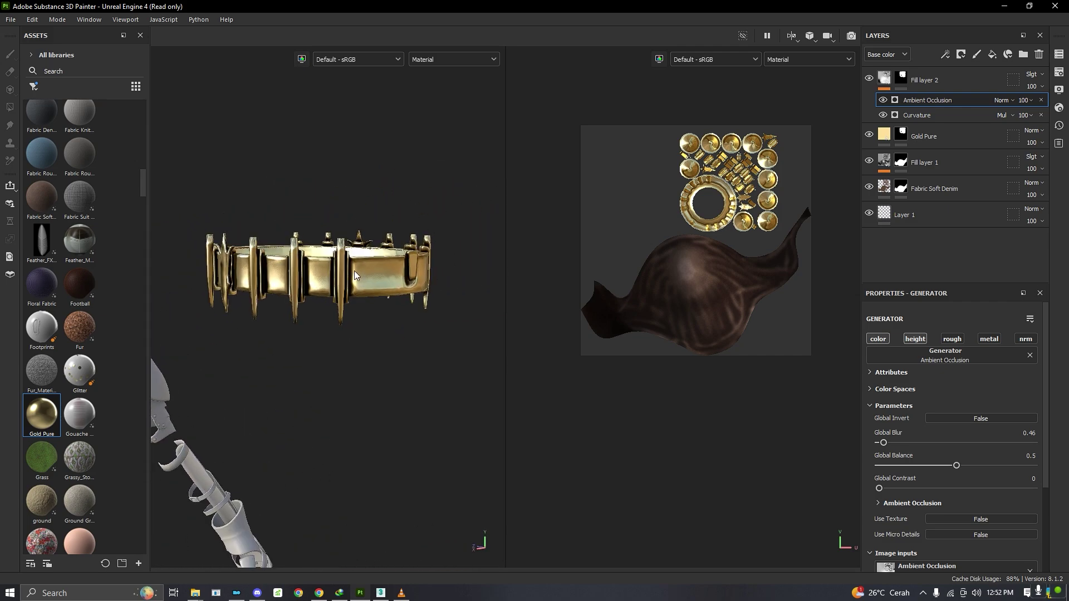
scroll(354, 272, "up", 5)
left_click_drag(343, 290, 317, 280, "alt")
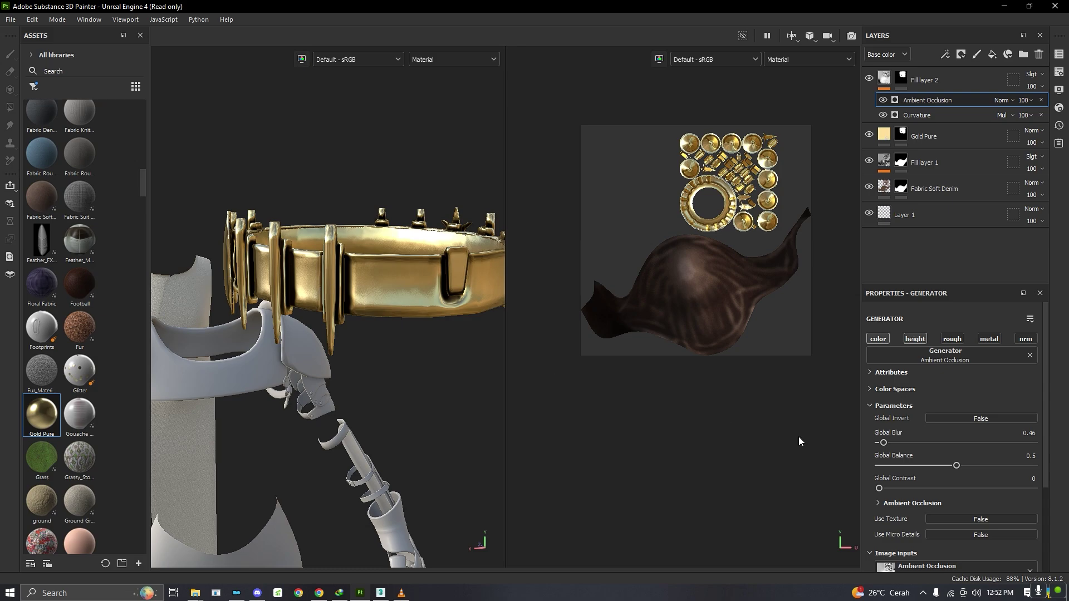
mouse_move(883, 444)
left_mouse_down()
mouse_move(894, 444)
mouse_move(883, 444)
left_mouse_up()
left_click_drag(494, 304, 359, 250, "alt")
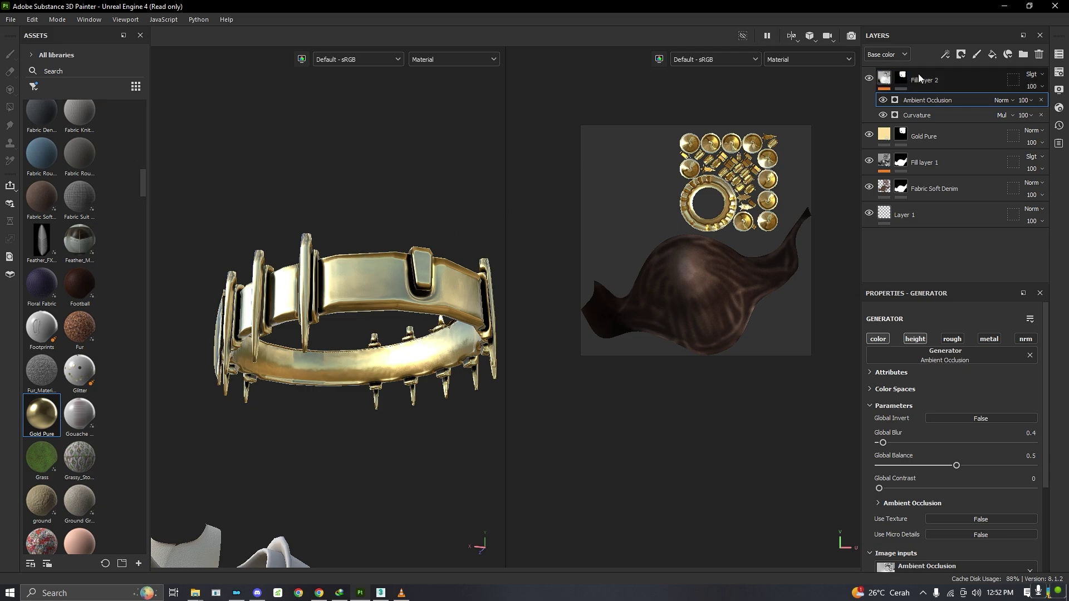
- Duplicate Fill layer 2, remove both generators from the copy and set its blending mode to Normal
left_click(957, 77)
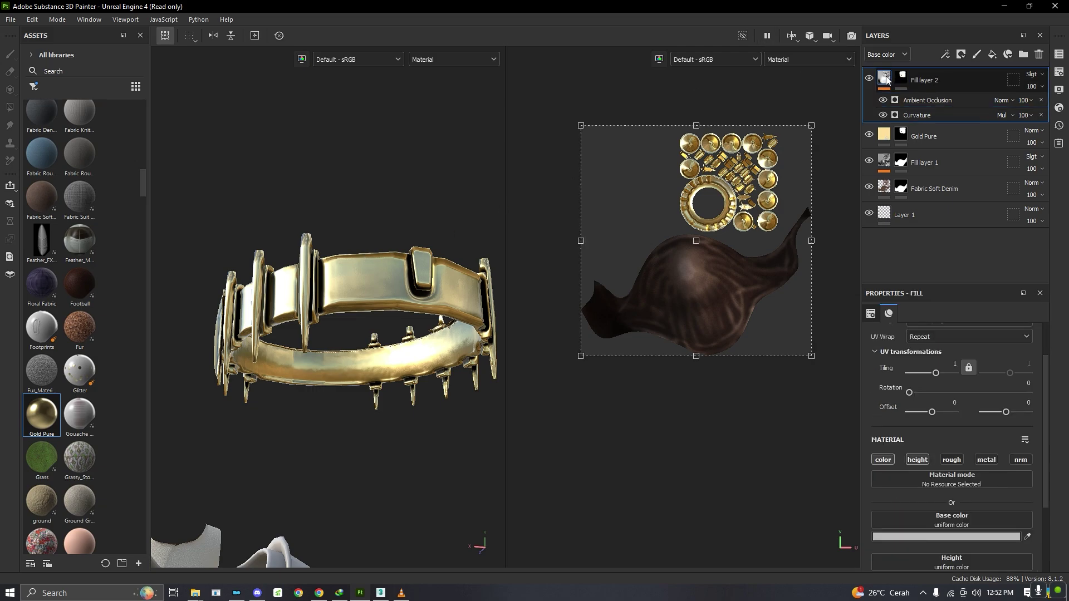
right_click(887, 80)
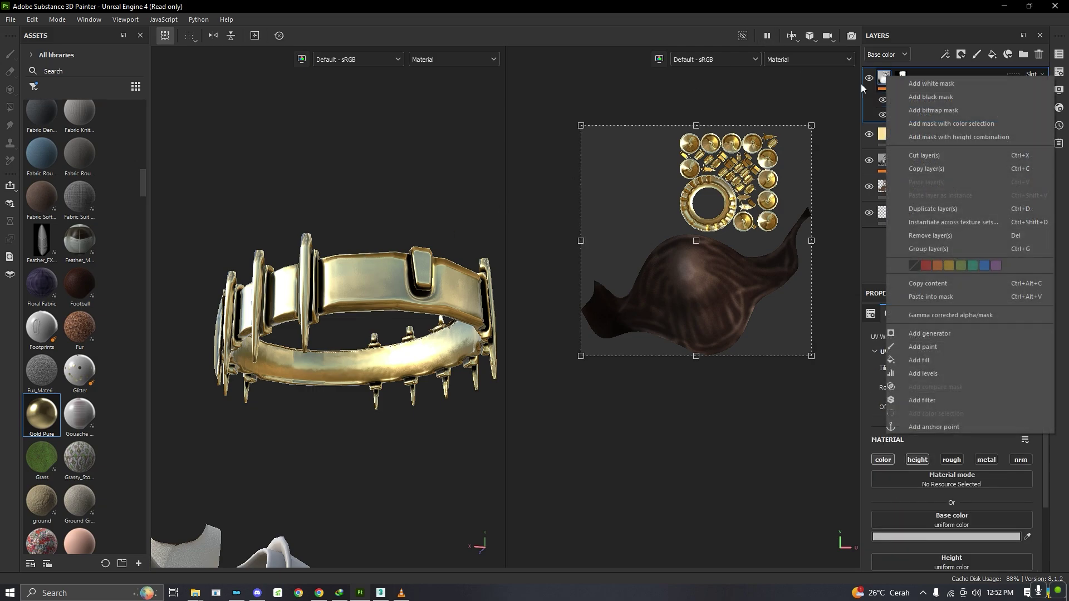
left_click(941, 206)
left_click(1033, 101)
left_click(1033, 100)
left_click(1035, 75)
left_click(1012, 86)
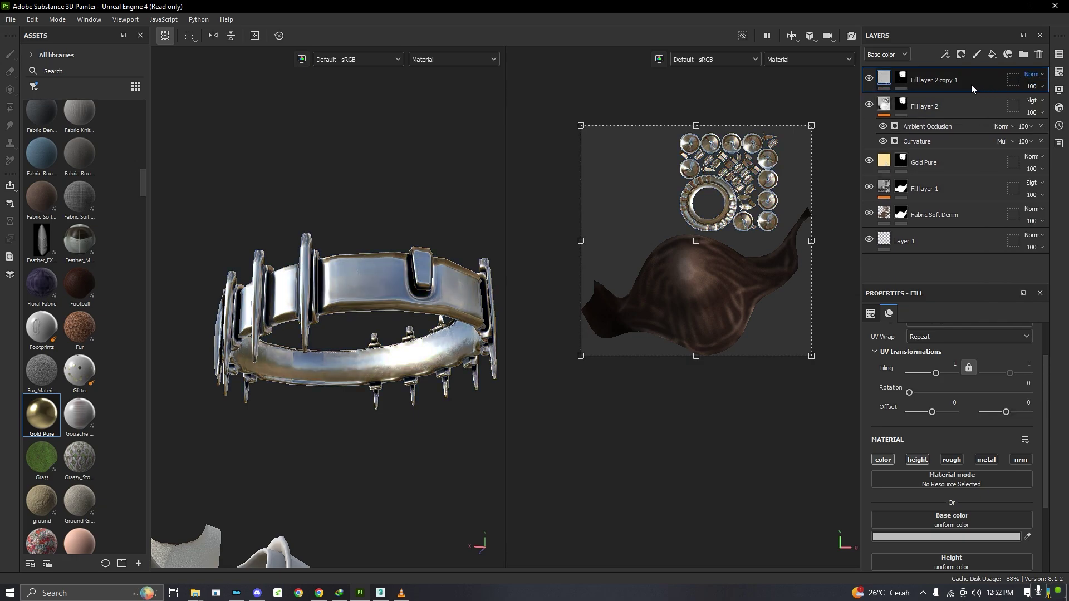
right_click(885, 85)
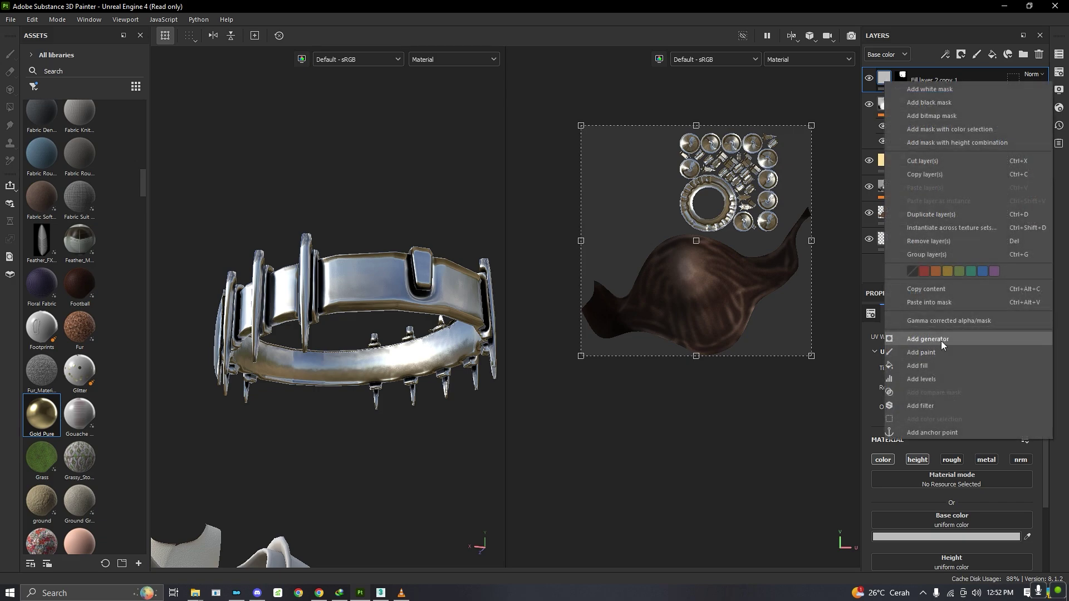
left_click(903, 77)
left_click(905, 75)
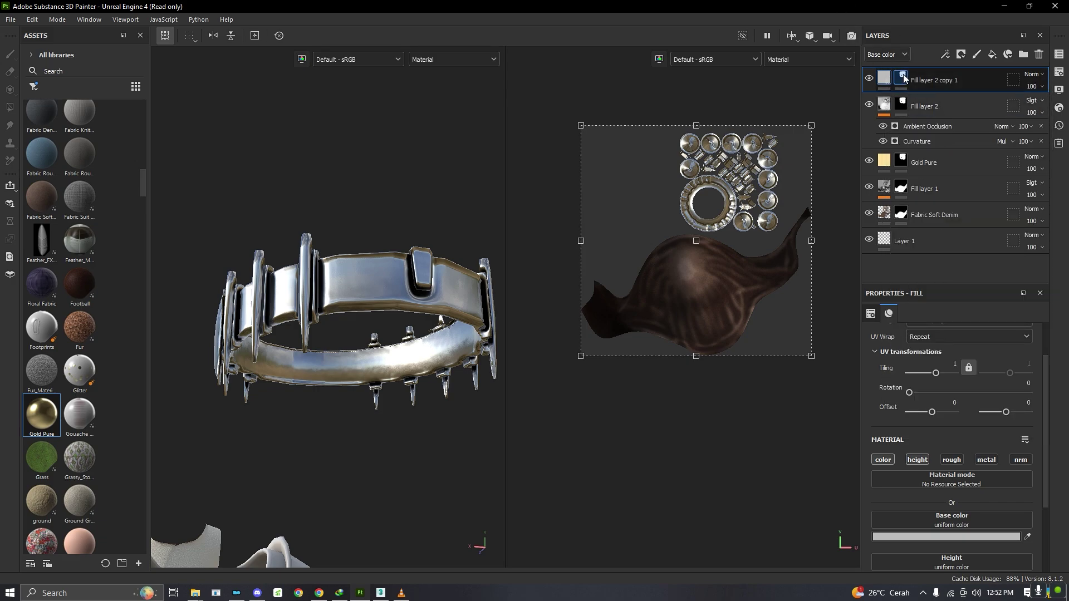
left_click(890, 75)
left_click_drag(390, 289, 433, 292, "alt")
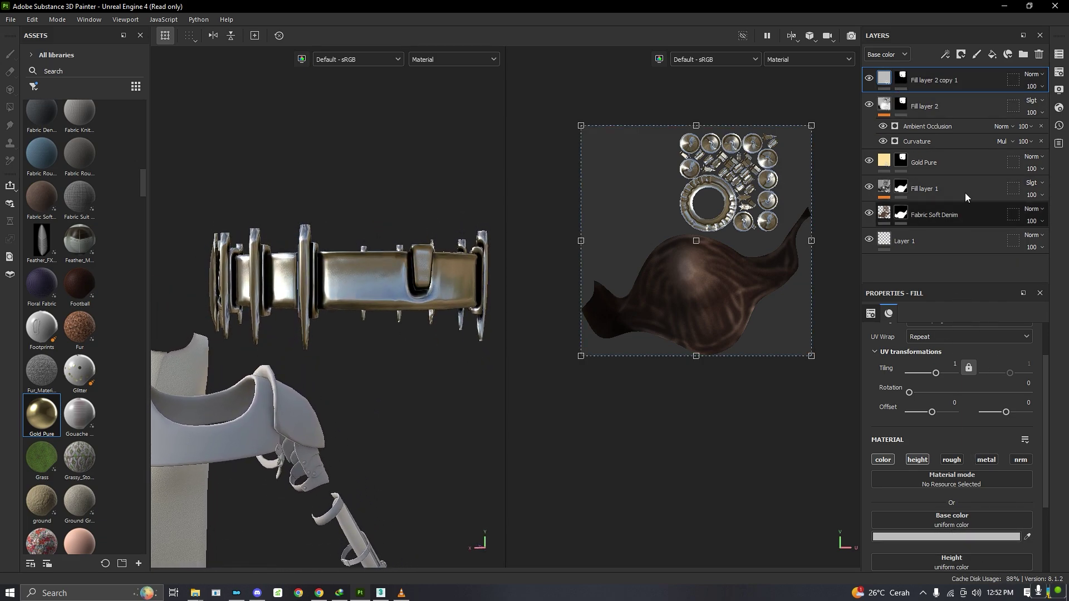
left_click(900, 80)
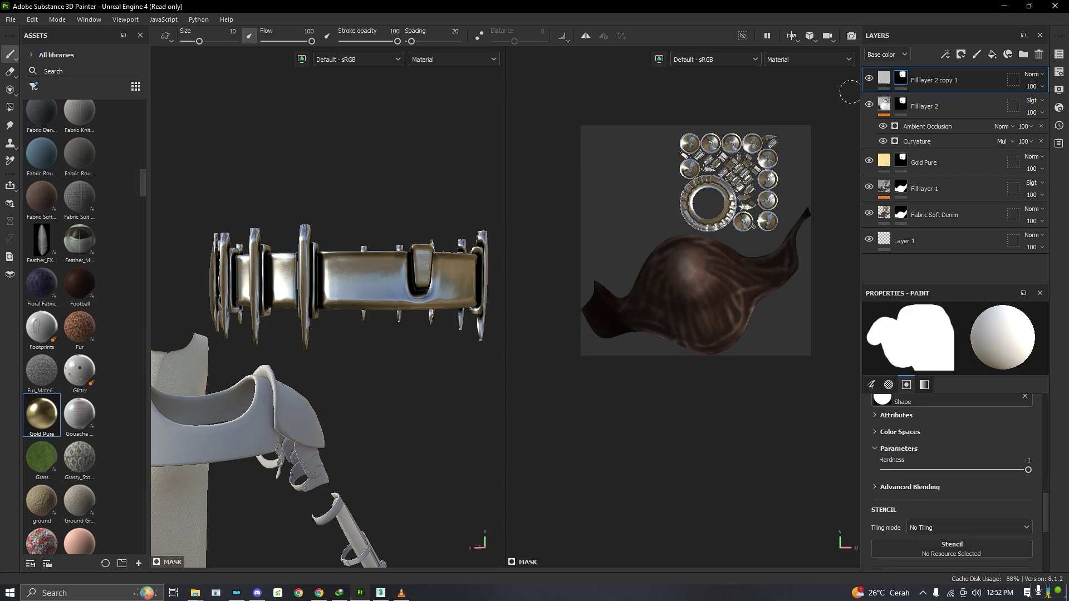
right_click(900, 81)
key("Escape")
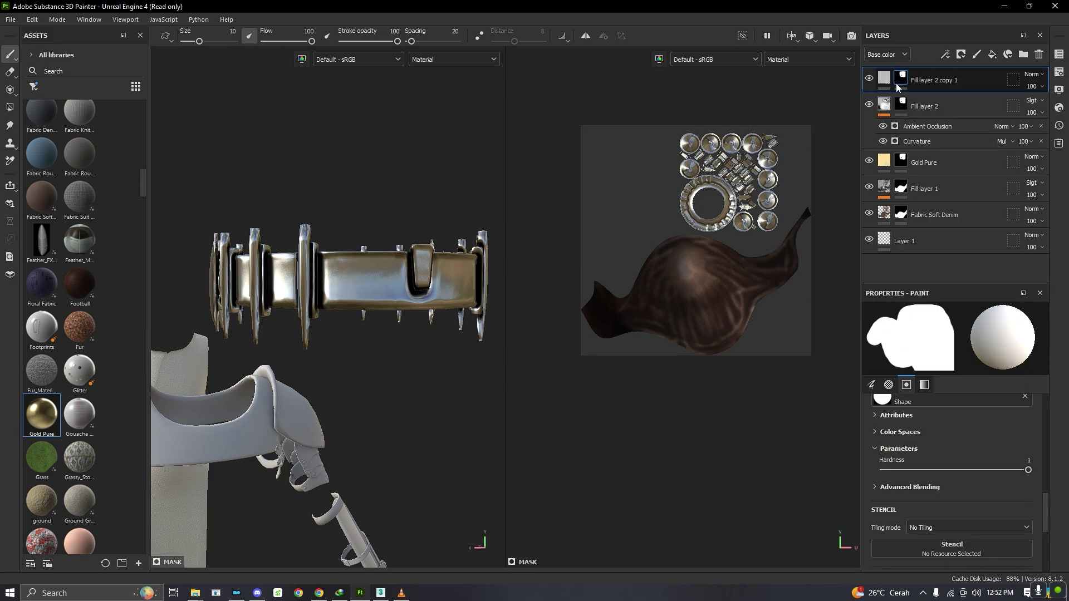
left_click(883, 84)
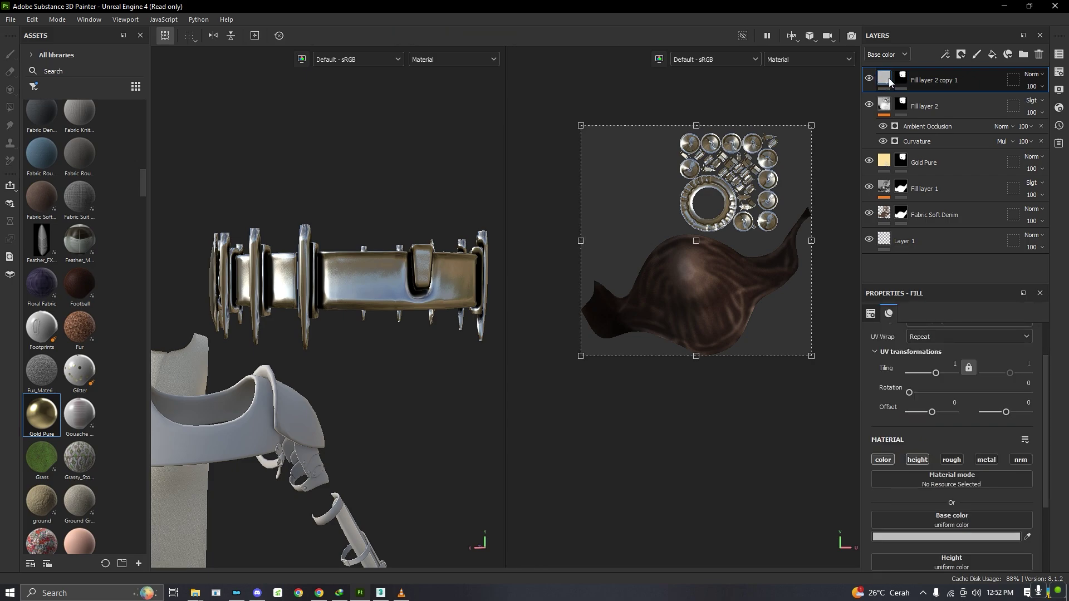
mouse_move(882, 81)
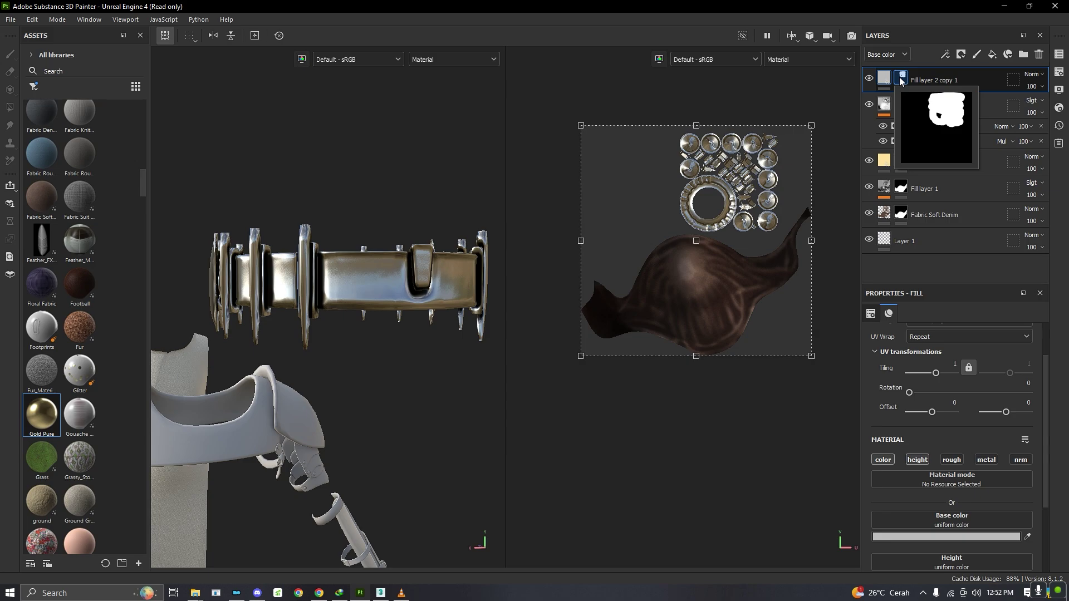
- Add a Dirt generator to Fill layer 2 copy 1's mask and inspect its coverage on the crown and hood
left_click(900, 78)
right_click(900, 77)
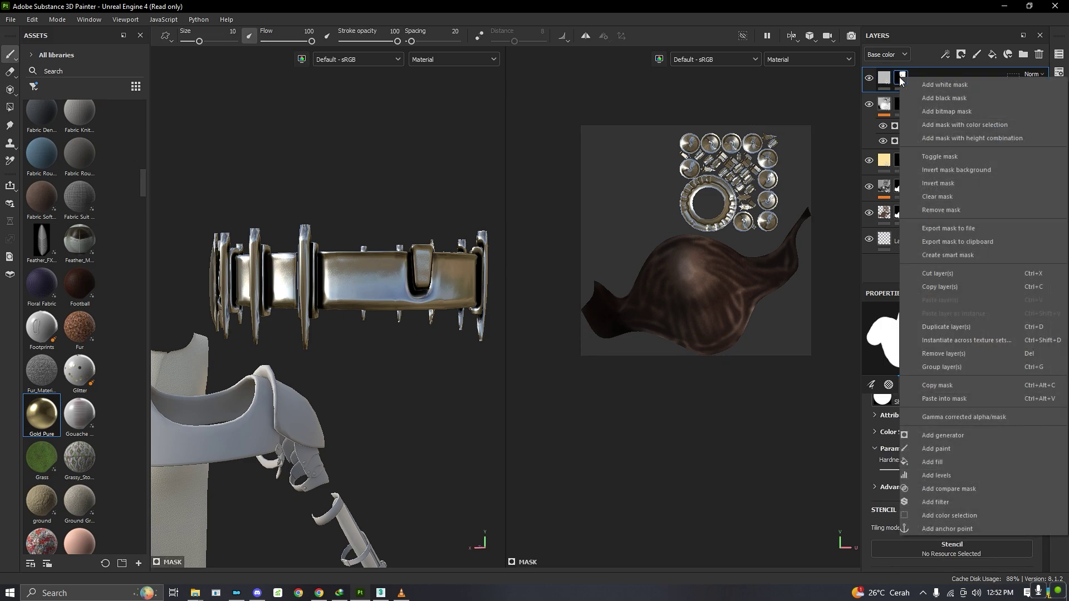
left_click(931, 437)
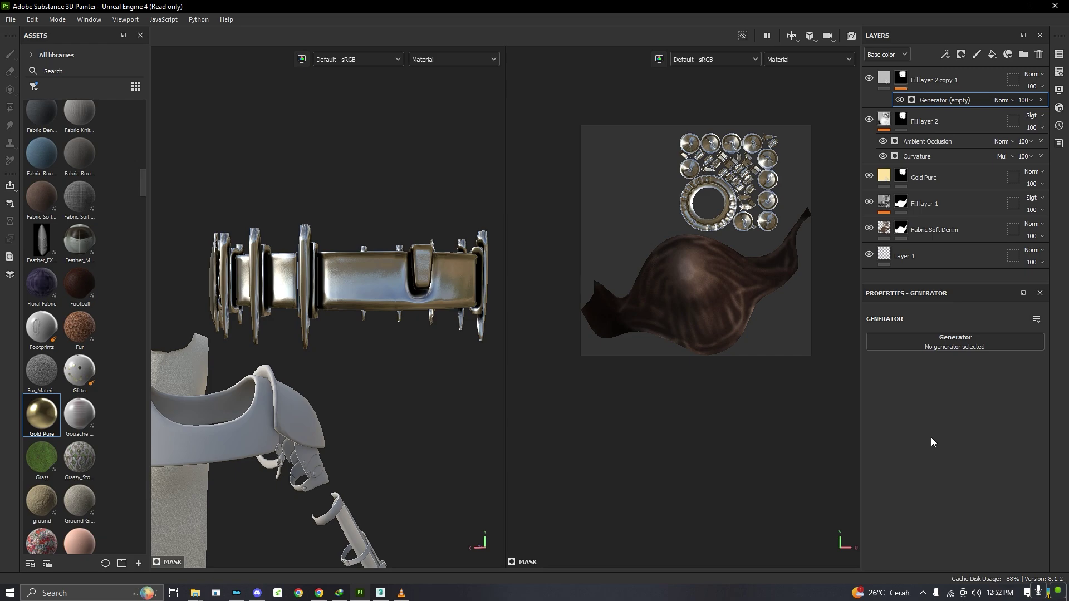
left_click(924, 348)
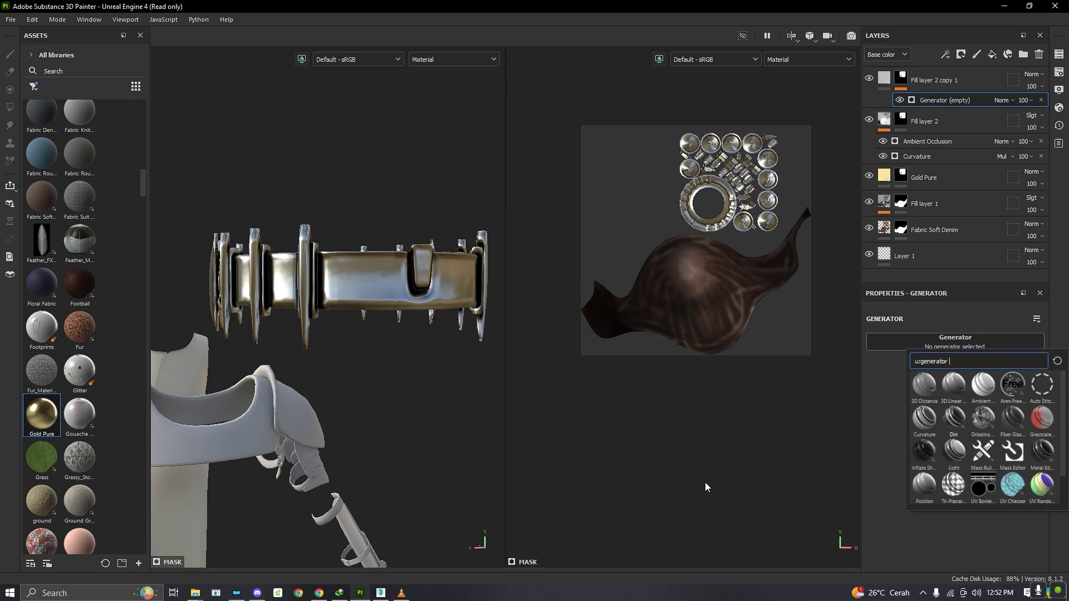
left_click(902, 118)
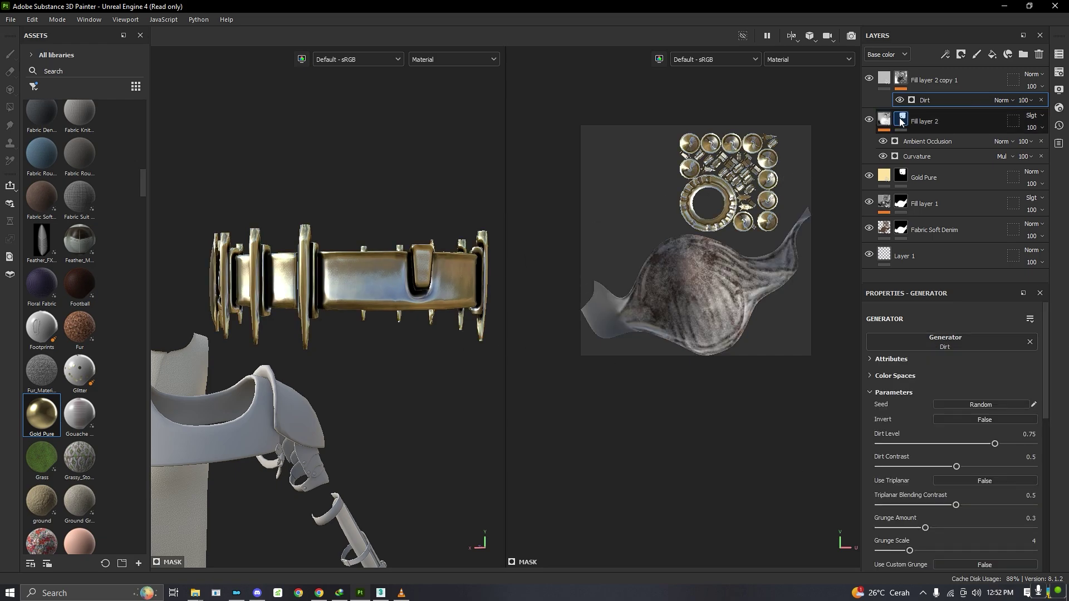
right_click(903, 119)
left_click(904, 84)
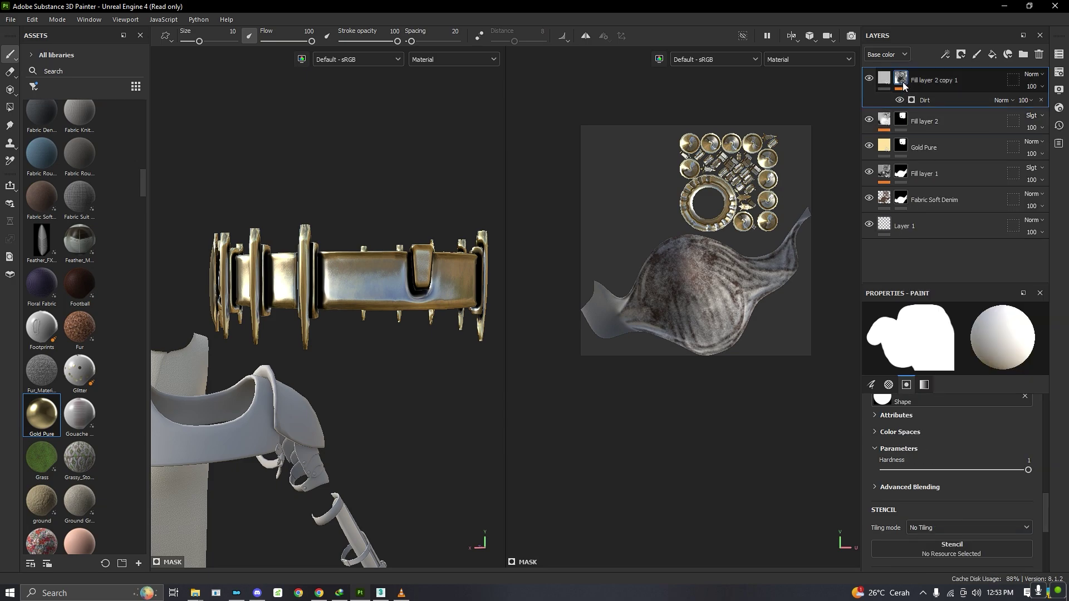
left_click(913, 82)
scroll(354, 282, "down", 5)
scroll(354, 281, "up", 5)
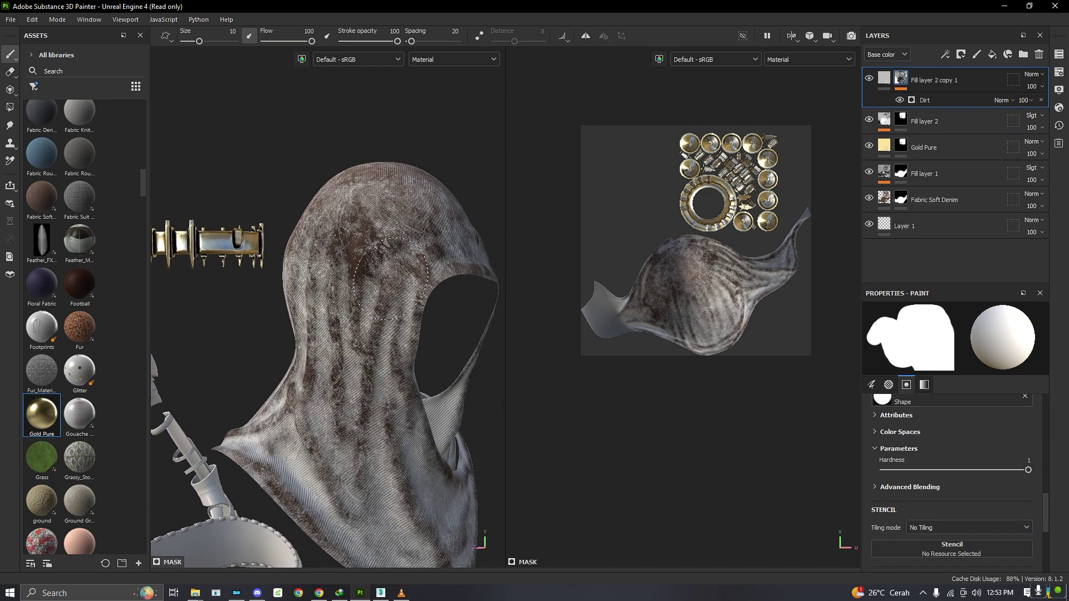
left_click_drag(272, 239, 501, 235, "alt")
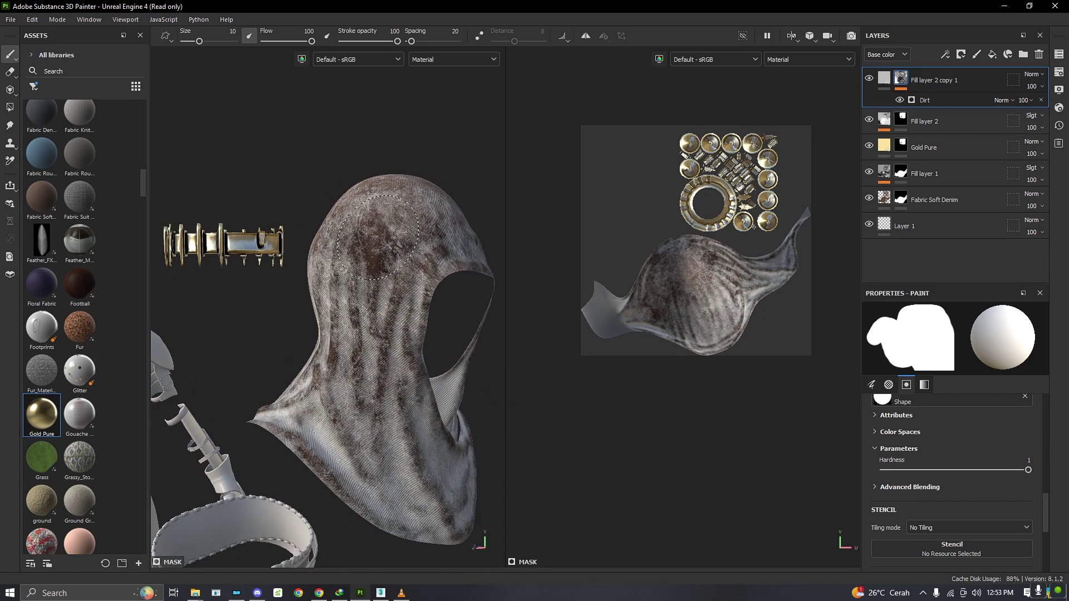
- Try to limit the dirt by adding a fill effect to Fill layer 2 copy 1's mask and copying Fill layer 2's mask
right_click(899, 82)
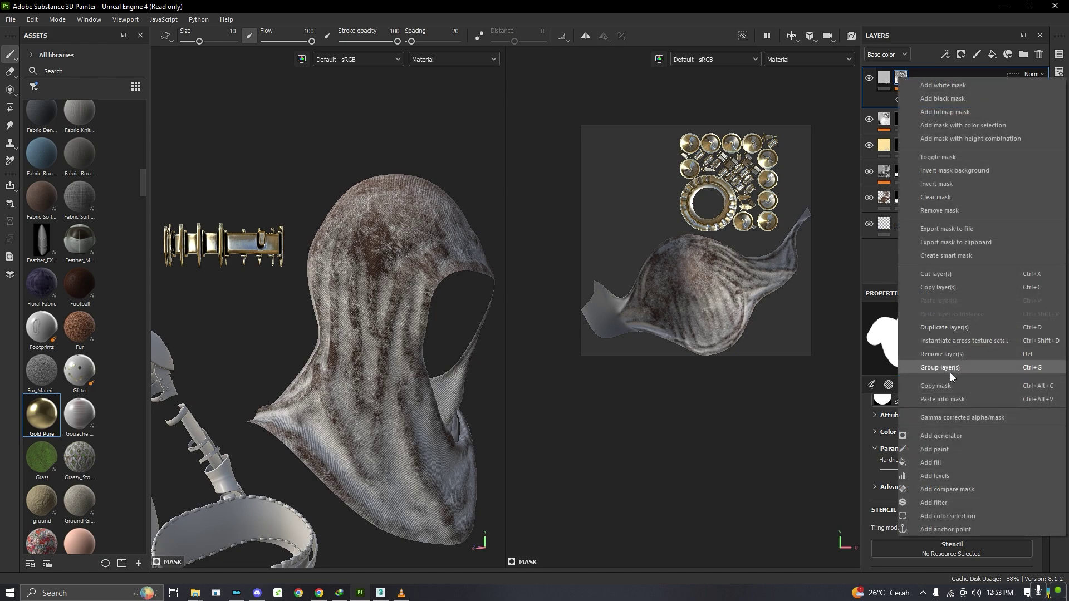
left_click(946, 462)
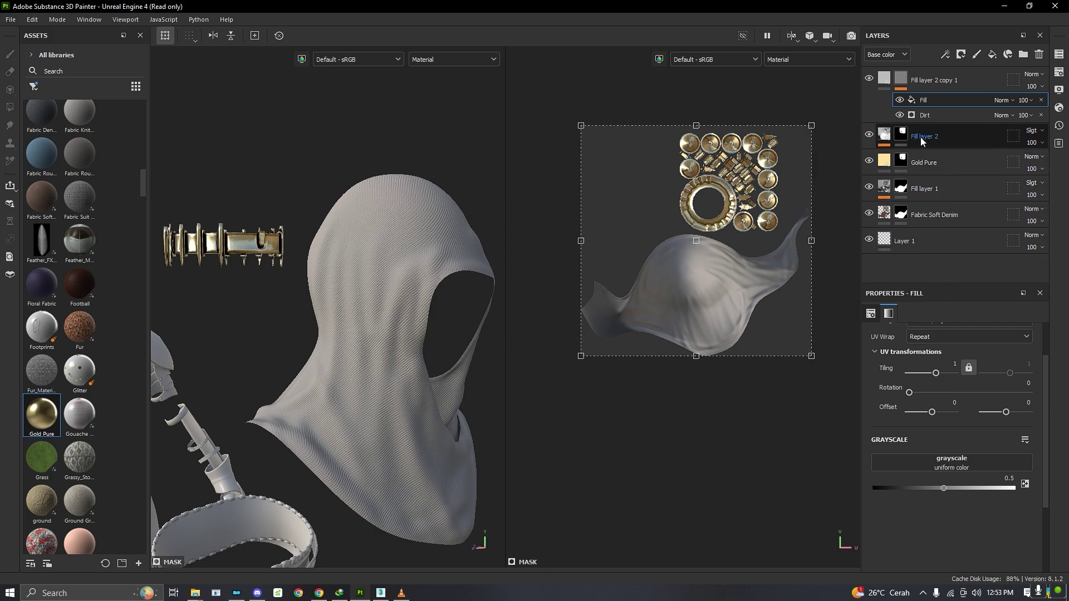
left_click(901, 134)
right_click(903, 136)
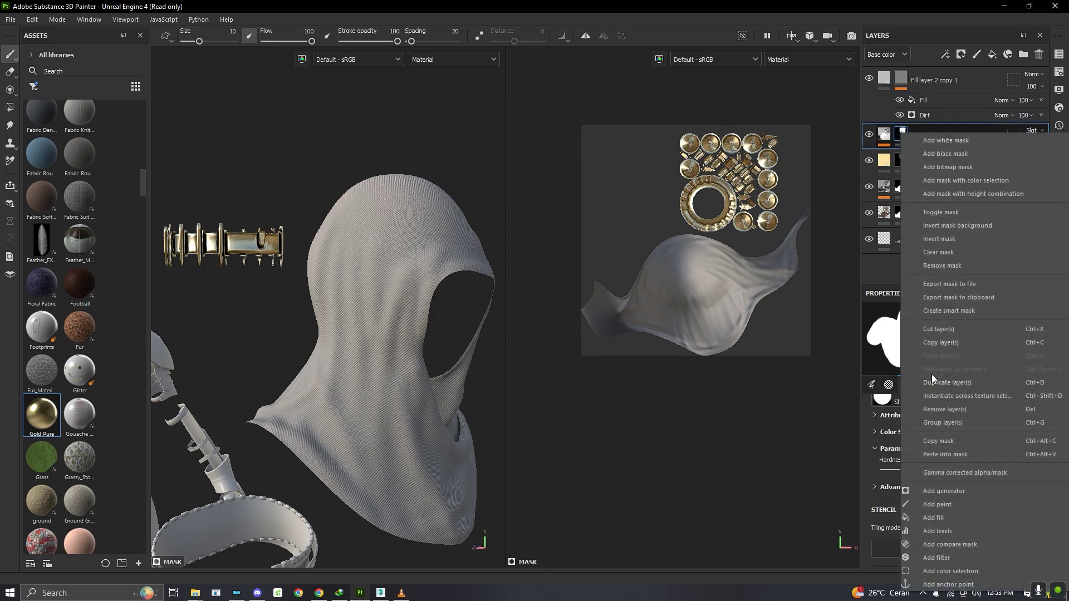
left_click(941, 441)
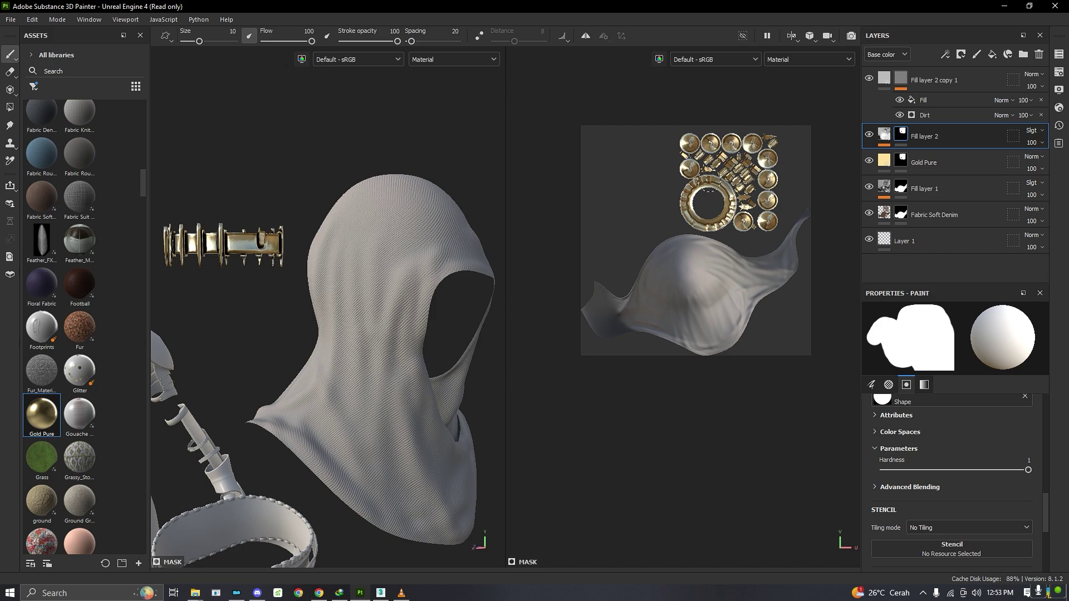
- Remove the fill effect from Fill layer 2 copy 1's mask
left_click(917, 100)
scroll(953, 370, "down", 2)
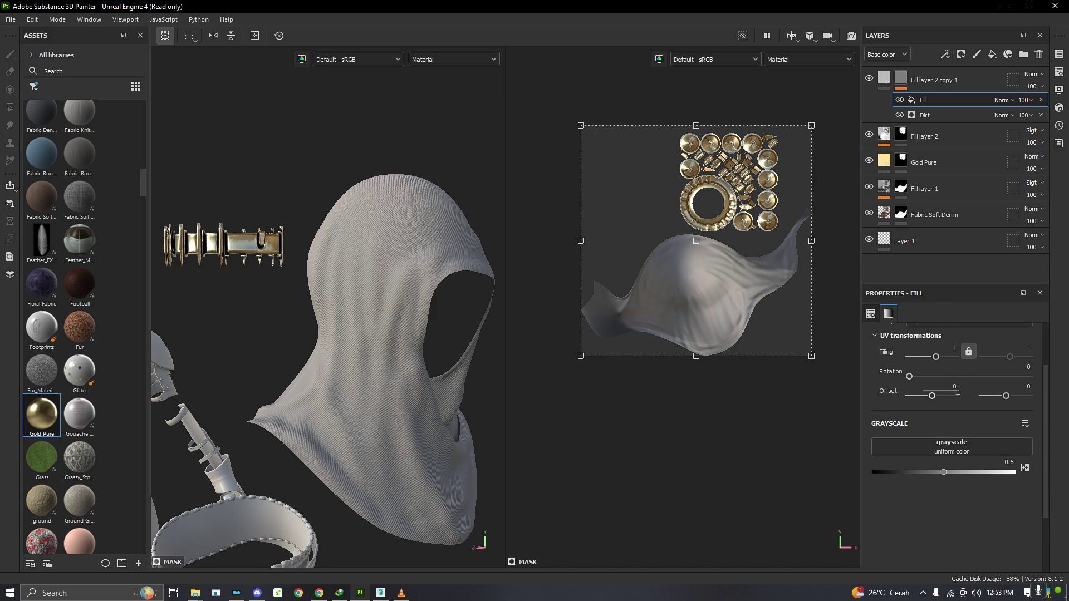
right_click(914, 100)
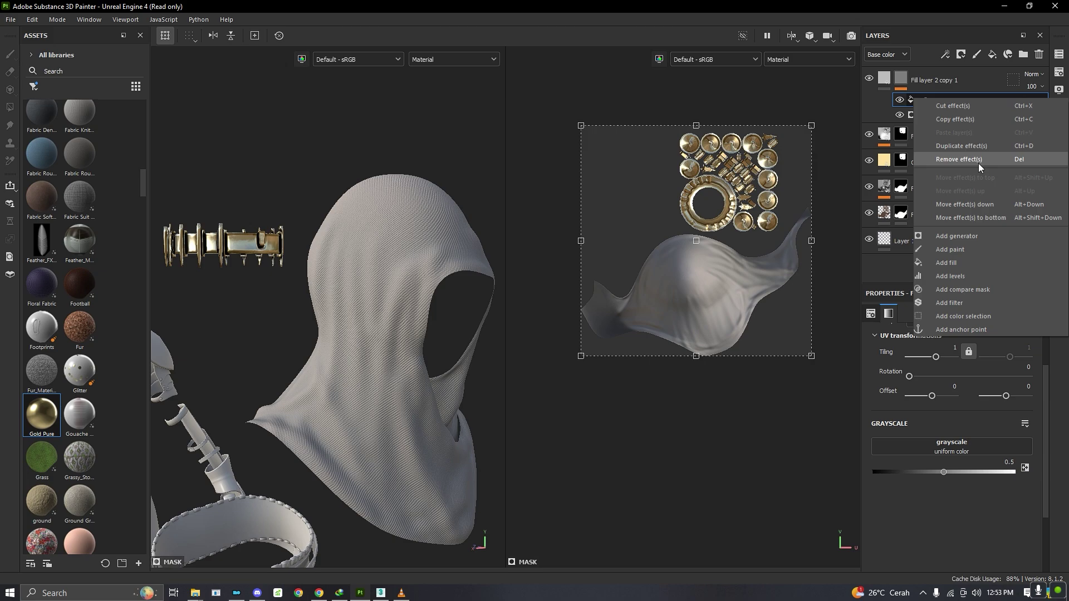
left_click(901, 133)
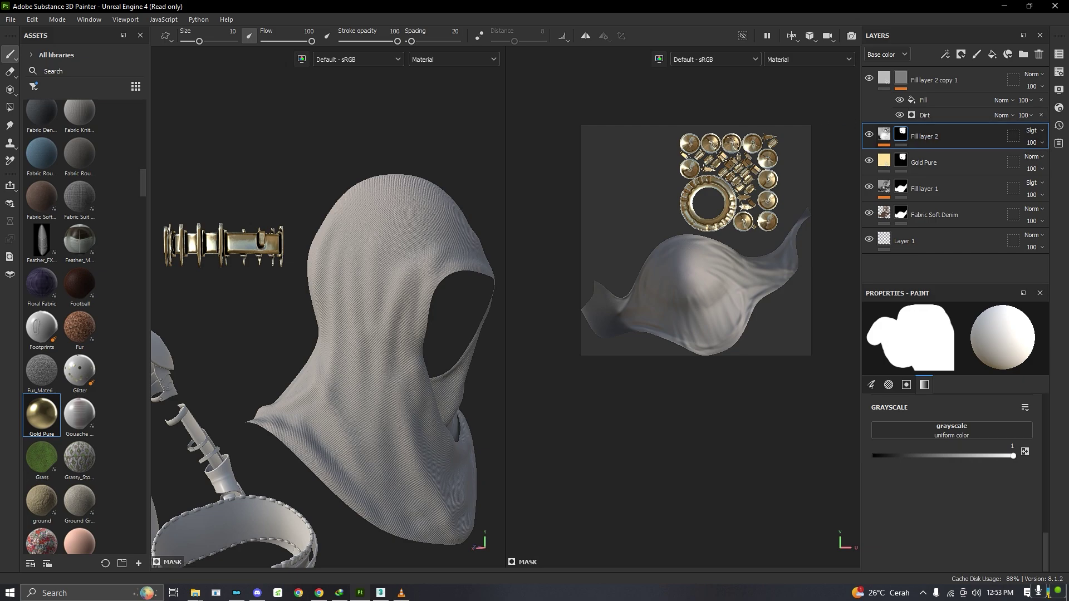
left_click(938, 103)
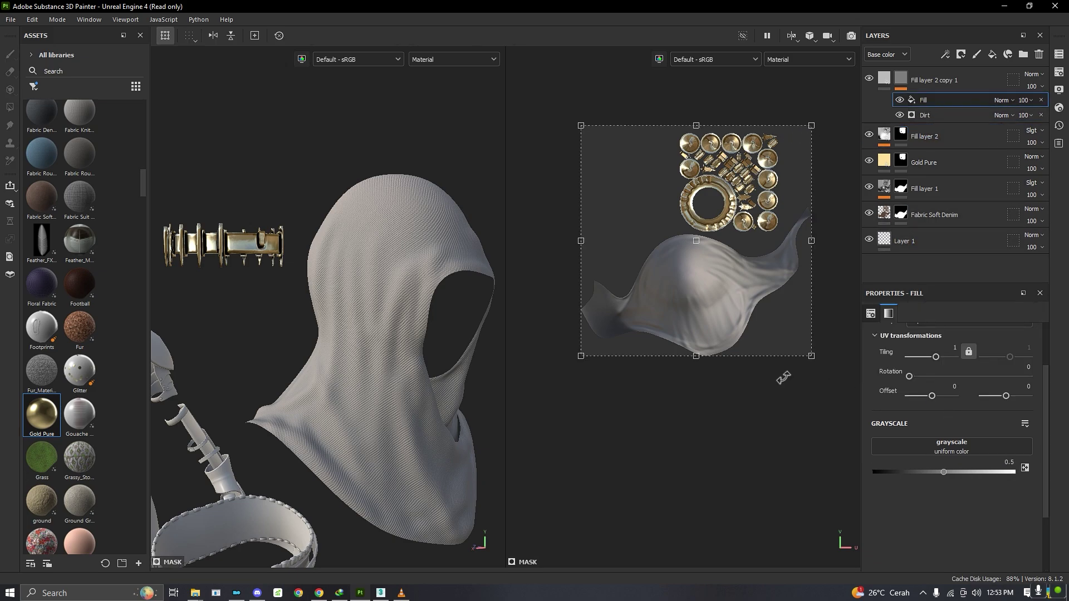
left_click_drag(275, 264, 303, 320, "alt")
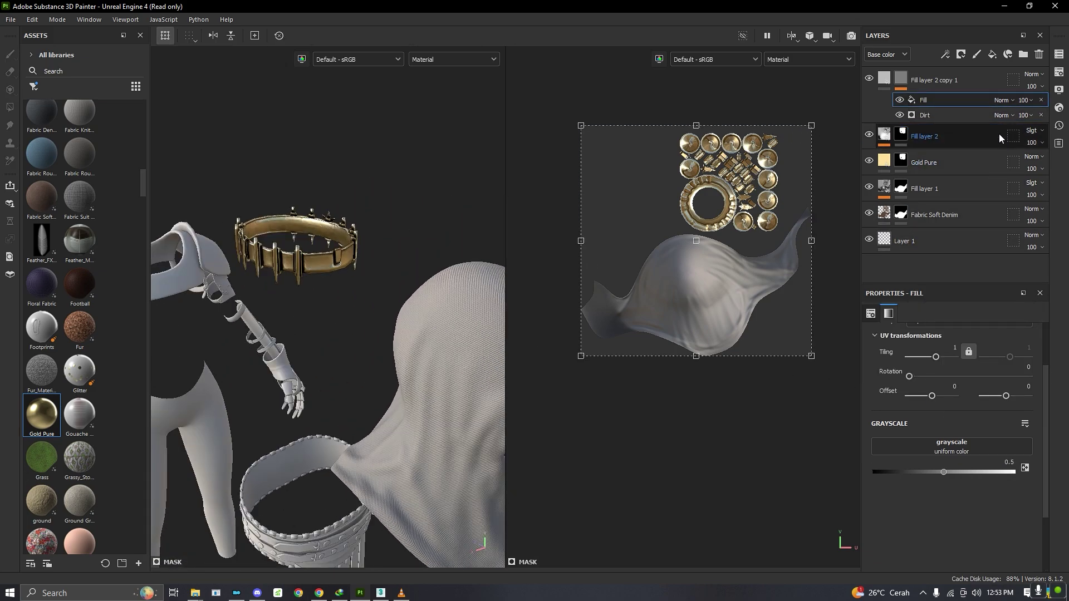
left_click(1040, 100)
- Add a paint effect above the Dirt generator in Fill layer 2 copy 1's mask
right_click(906, 73)
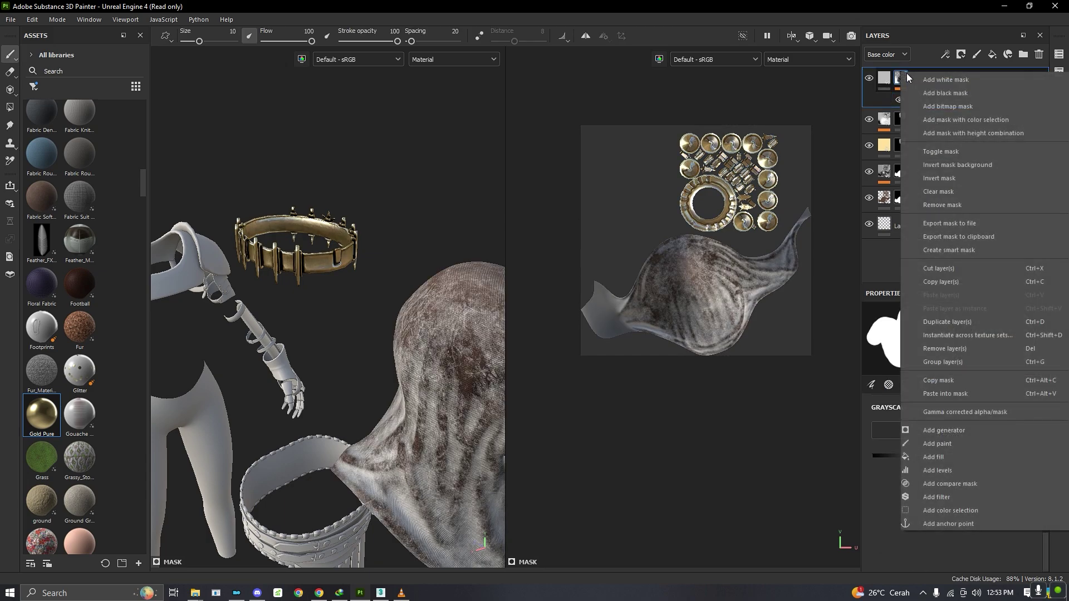
left_click(963, 443)
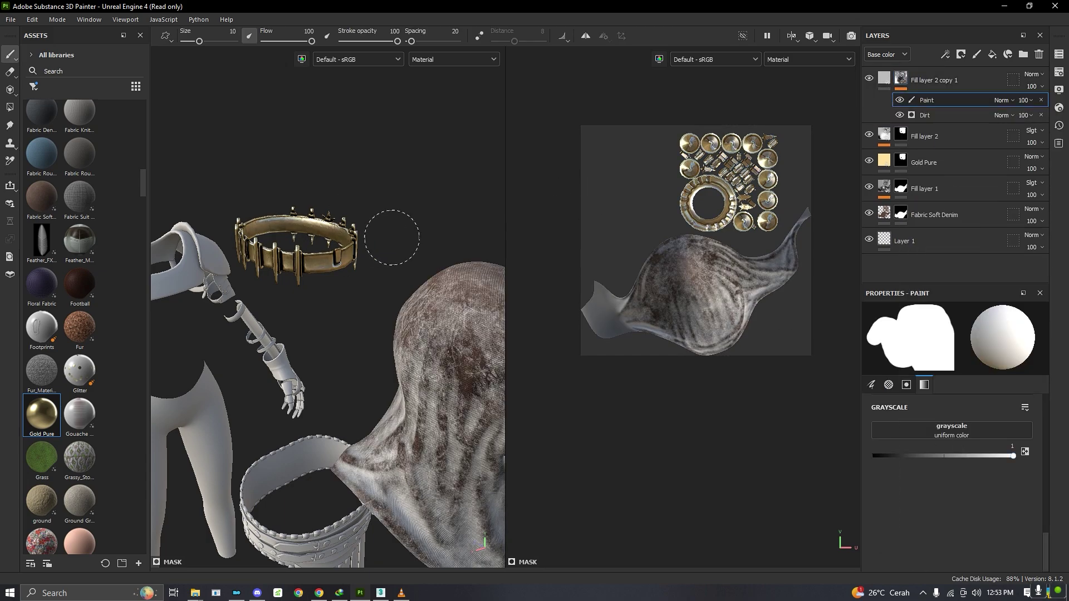
scroll(810, 156, "up", 3)
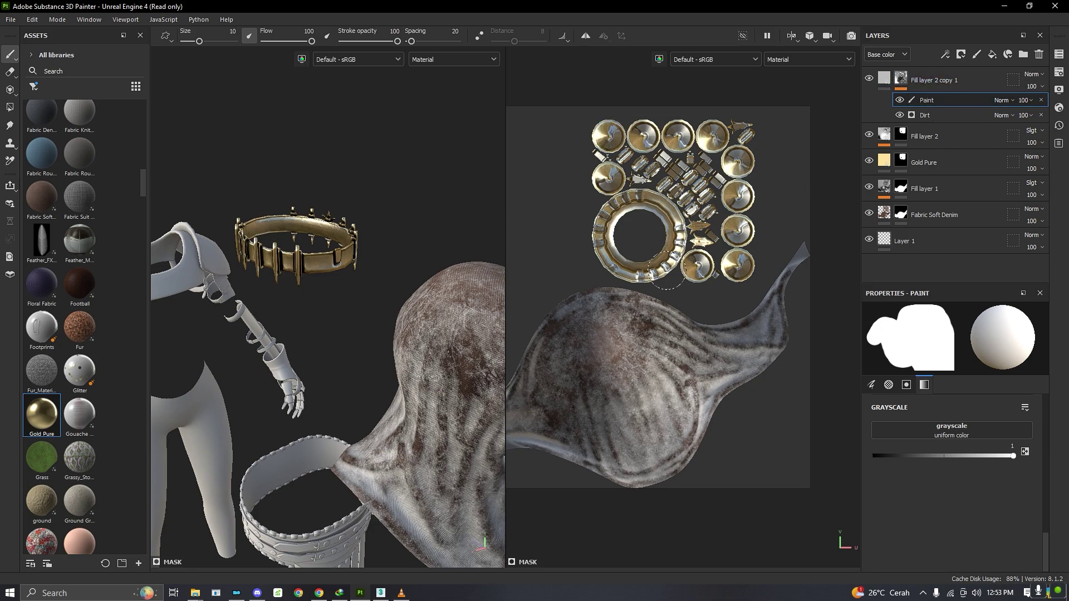
scroll(667, 277, "down", 2)
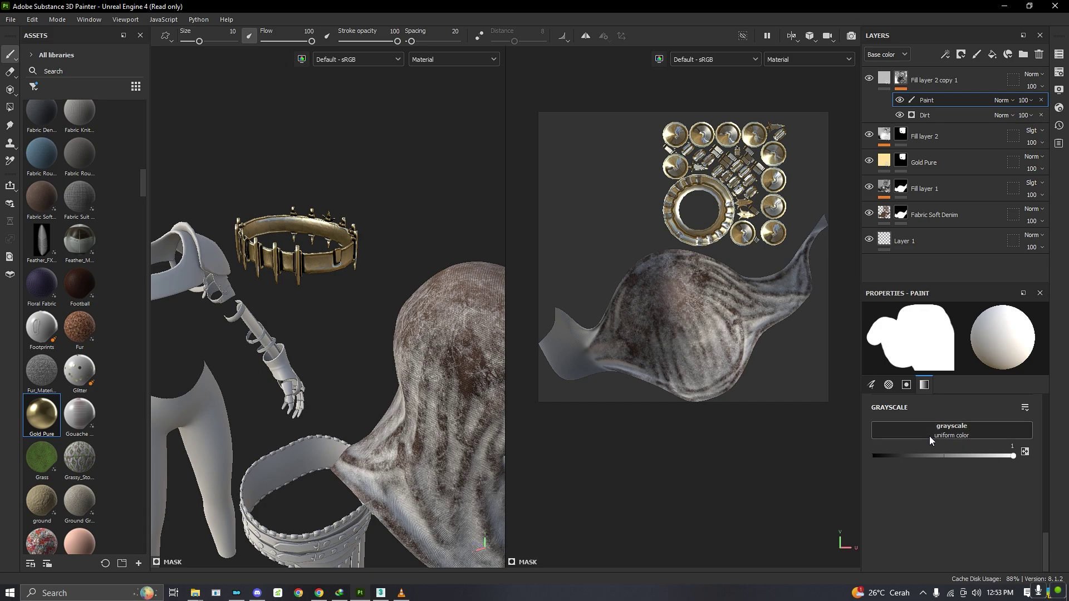
- Mask the dirt off the whole hood in the UV view, painting with grayscale 0 and brush size 20.23
left_click_drag(966, 449, 847, 448)
mouse_move(614, 342)
left_mouse_down()
mouse_move(582, 333)
mouse_move(570, 345)
mouse_move(553, 307)
left_mouse_up()
left_click_drag(200, 41, 206, 41)
mouse_move(573, 310)
left_mouse_down()
mouse_move(602, 365)
mouse_move(595, 340)
mouse_move(605, 334)
mouse_move(647, 346)
mouse_move(624, 307)
mouse_move(644, 279)
mouse_move(735, 288)
mouse_move(672, 315)
mouse_move(660, 347)
mouse_move(635, 356)
mouse_move(702, 392)
mouse_move(718, 380)
mouse_move(699, 357)
mouse_move(759, 300)
mouse_move(801, 280)
mouse_move(833, 226)
left_mouse_up()
left_click_drag(790, 303, 725, 376)
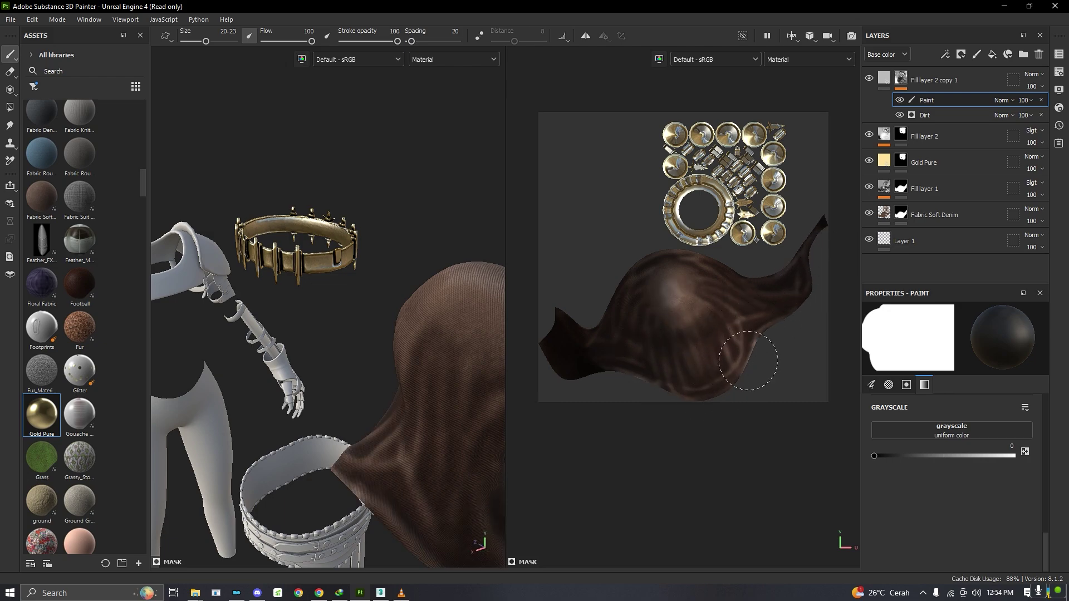
- Examine the crown up close, toggling the mask's paint and Dirt effects and reviewing the Dirt generator's parameters
left_click_drag(217, 204, 273, 228, "alt")
scroll(273, 227, "up", 5)
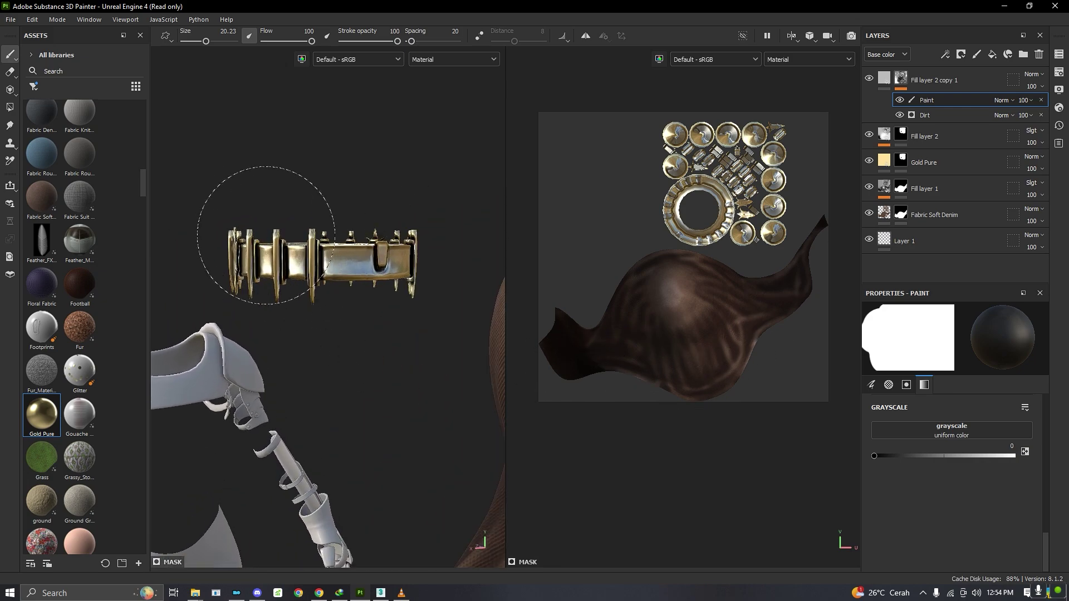
middle_click_drag(354, 225, 318, 280, "alt")
left_click_drag(318, 280, 339, 240, "alt")
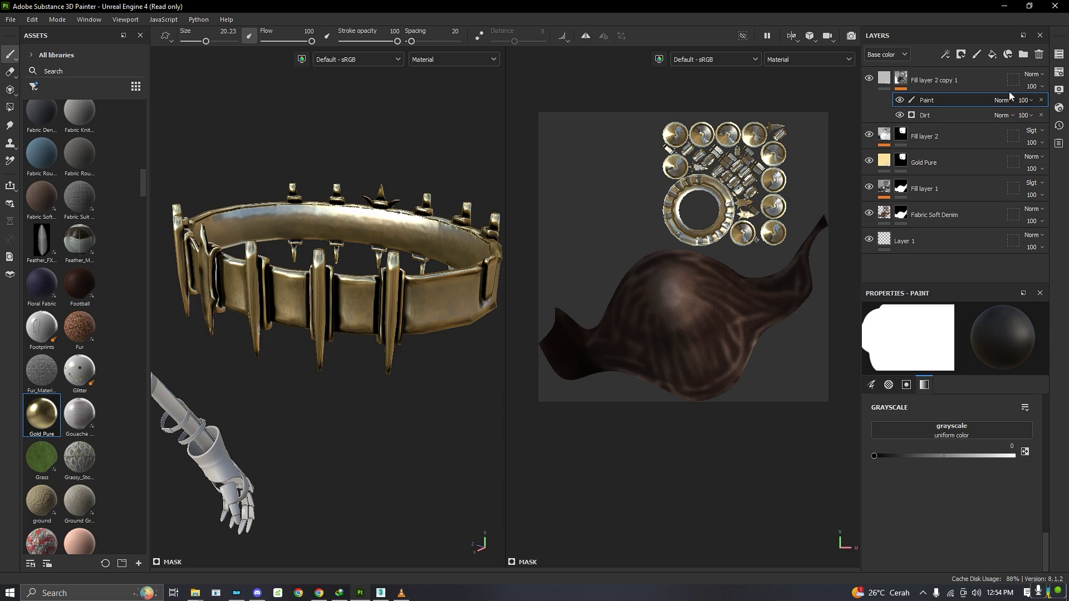
left_click(899, 100)
left_click(900, 100)
left_click(899, 101)
left_click(900, 100)
left_click(900, 115)
left_click(899, 114)
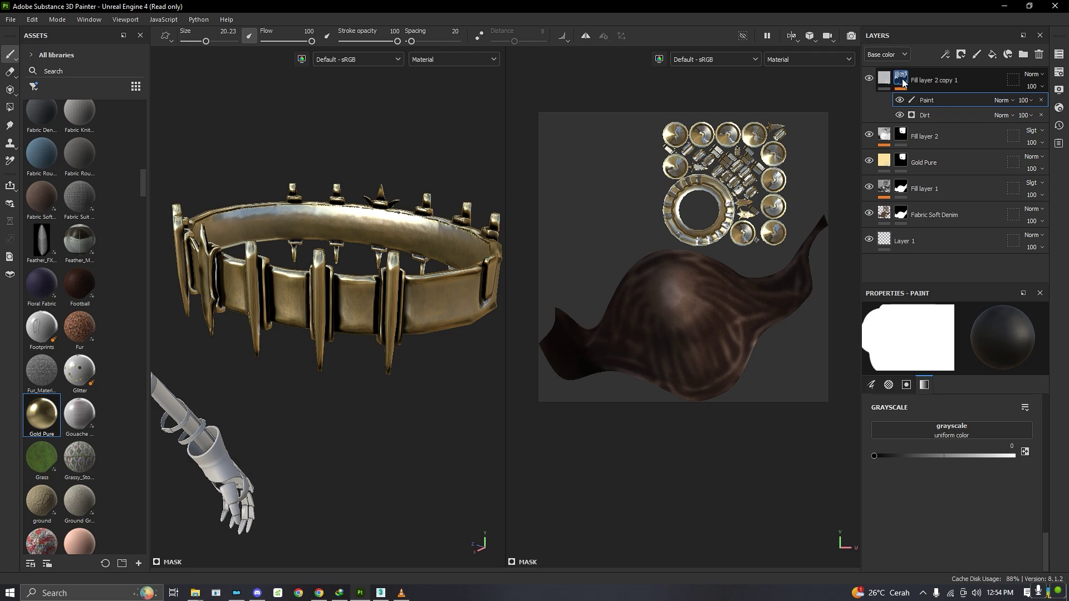
left_click(938, 114)
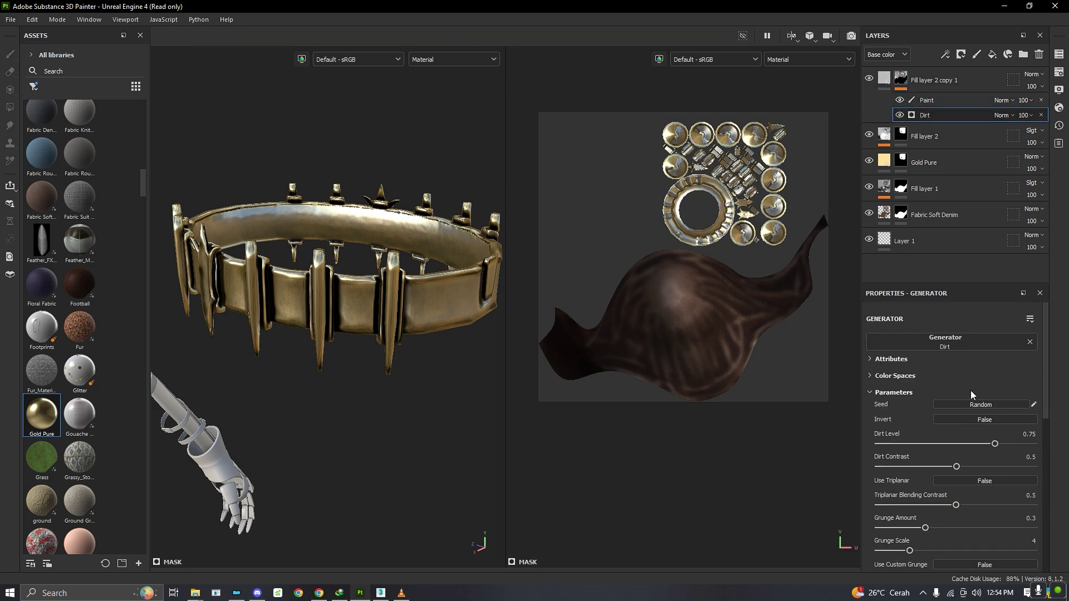
scroll(970, 390, "down", 5)
scroll(970, 390, "up", 5)
- Enable the metal channel on Fill layer 2 copy 1 and set Metallic to 0.5058
left_click(886, 81)
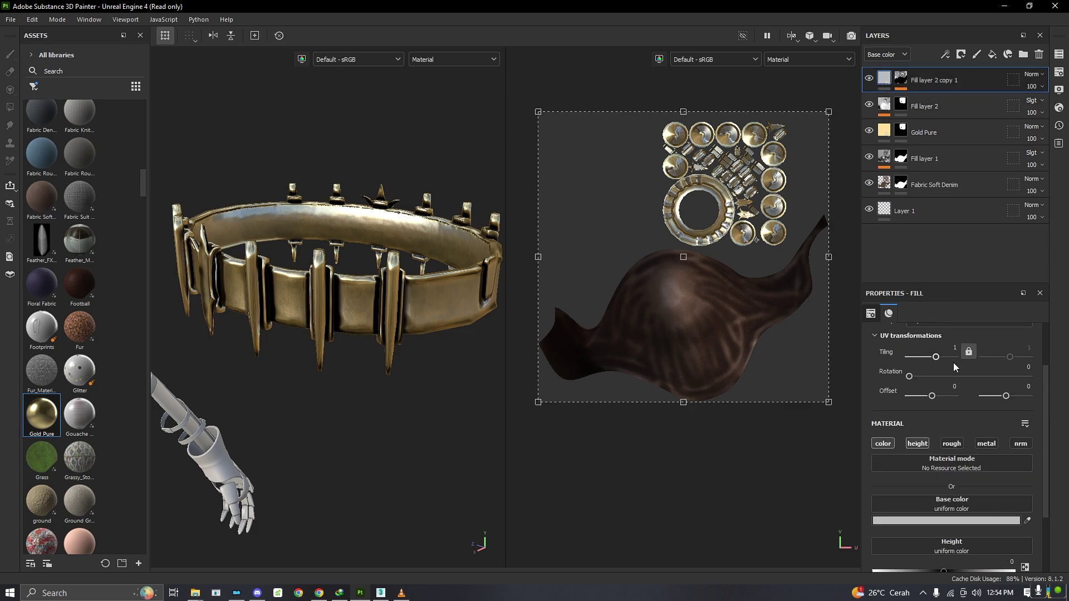
left_click(976, 446)
scroll(977, 456, "down", 2)
left_click_drag(885, 535, 944, 530)
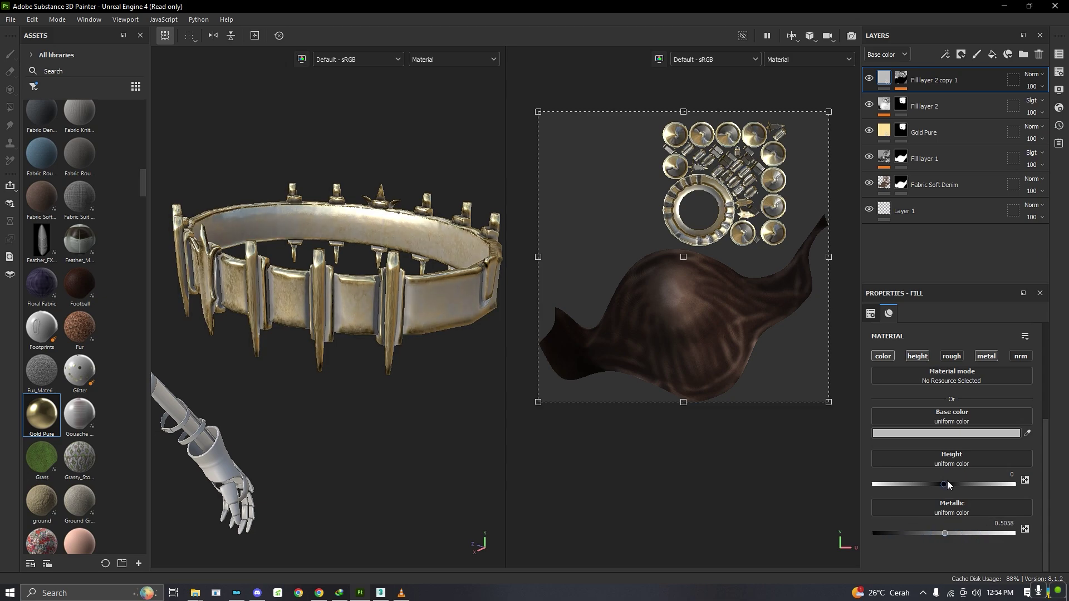
- Set Fill layer 2 copy 1's base color to dark red 2D1111
left_click(901, 78)
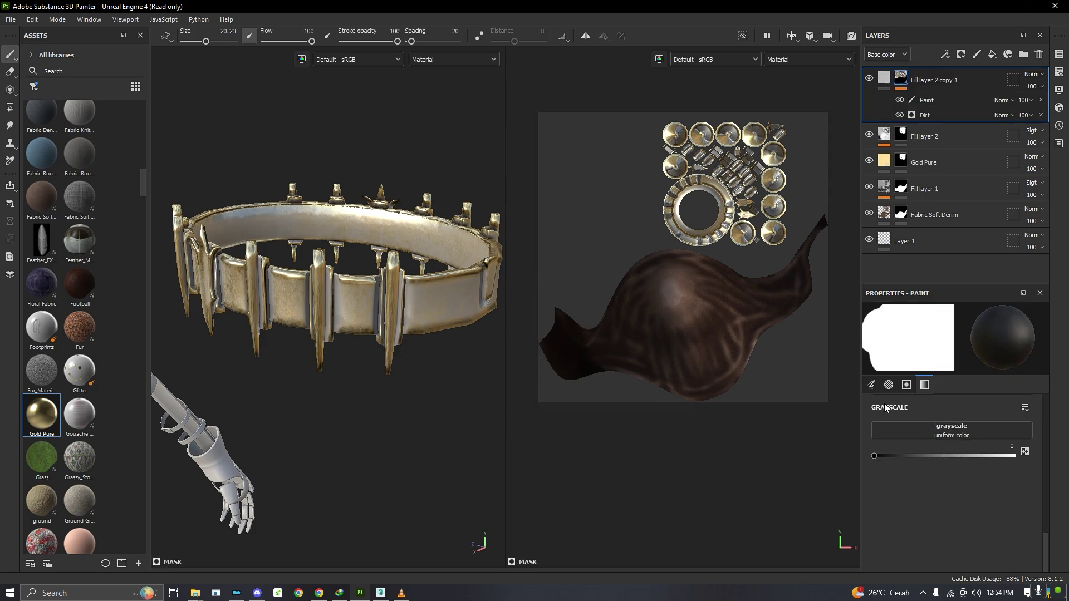
left_click(885, 78)
left_click(915, 432)
left_click_drag(837, 442, 863, 503)
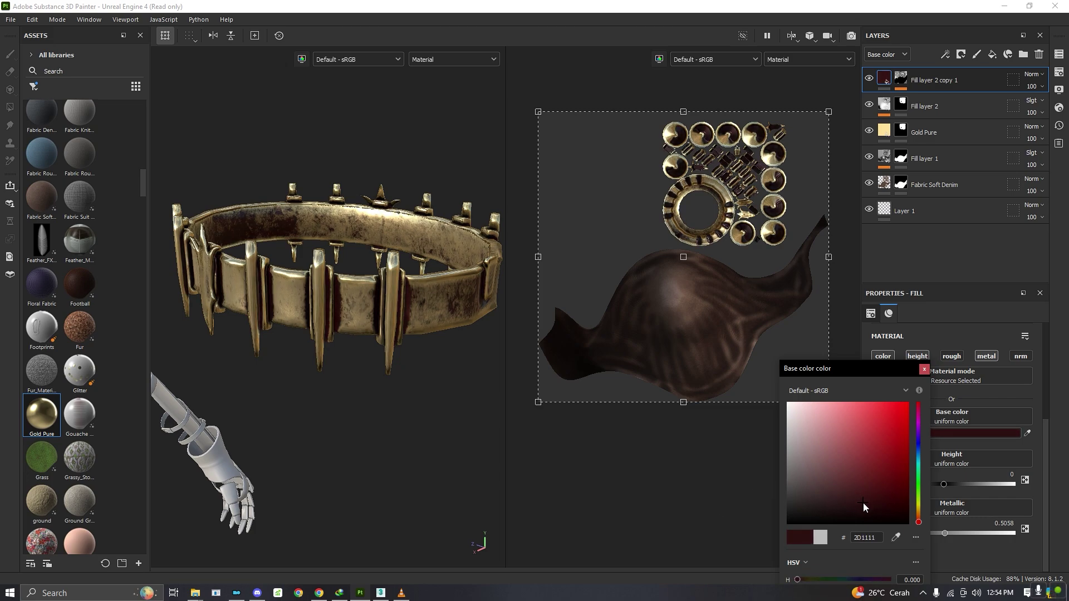
left_click(924, 370)
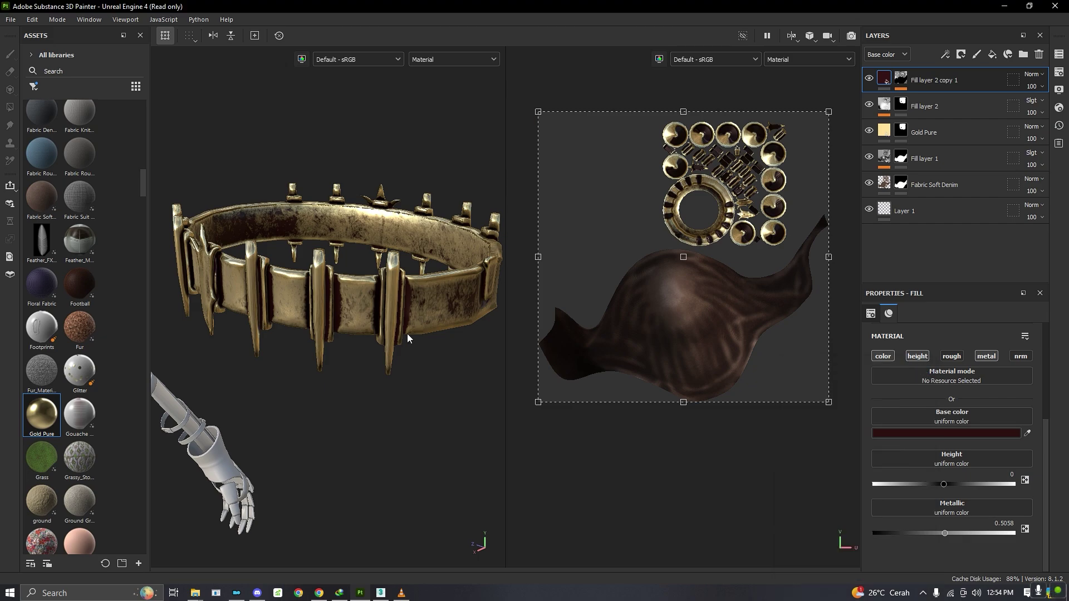
- Set the Dirt generator's Dirt Level to 0.77 and check the crown's grime
scroll(413, 330, "up", 5)
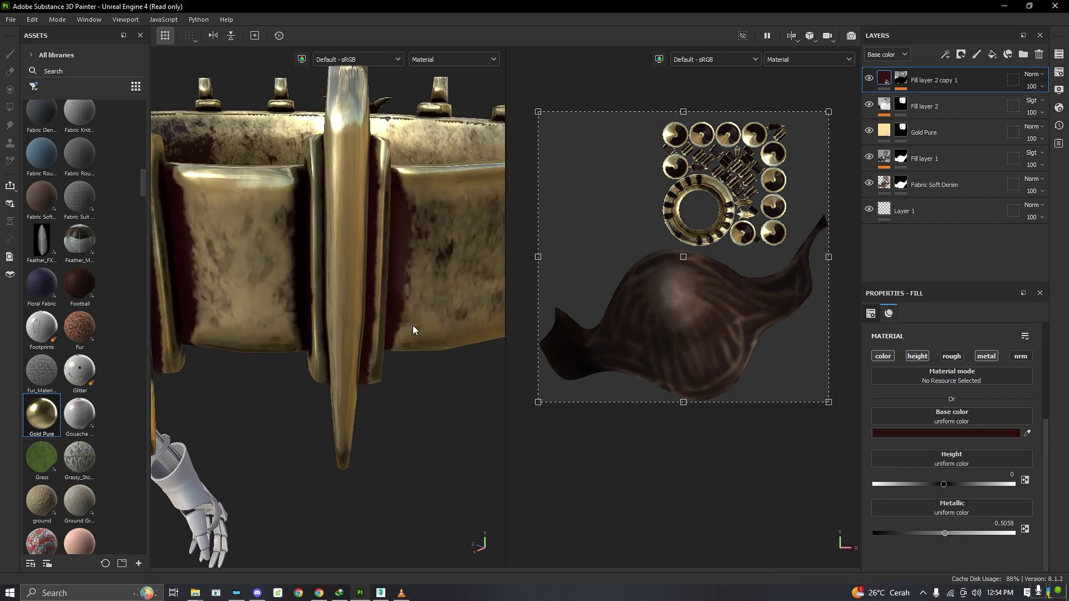
left_click(900, 78)
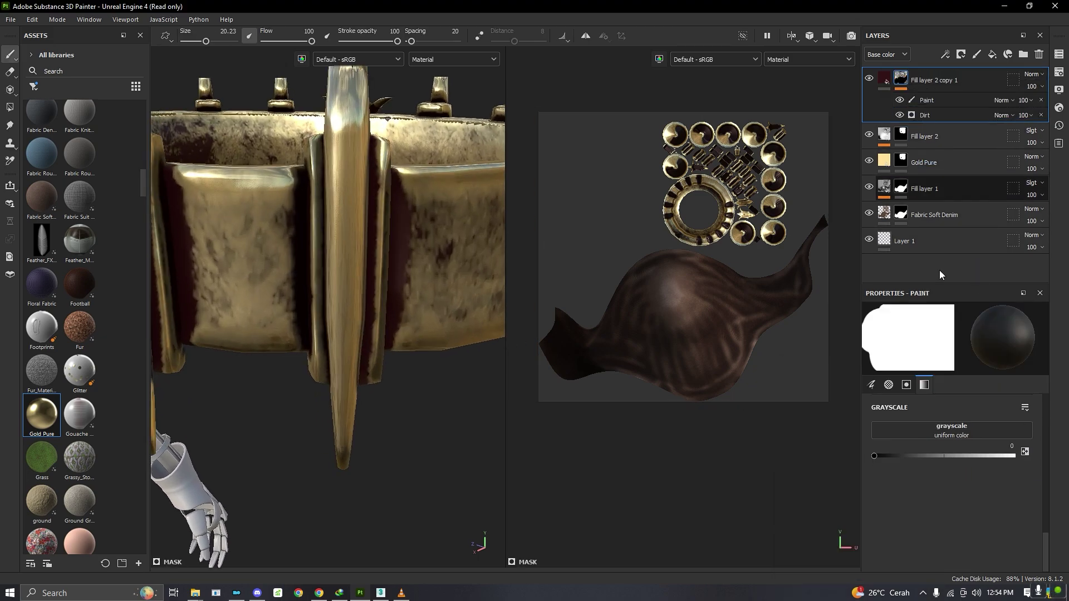
left_click(925, 114)
mouse_move(994, 445)
left_mouse_down()
mouse_move(981, 445)
mouse_move(998, 447)
left_mouse_up()
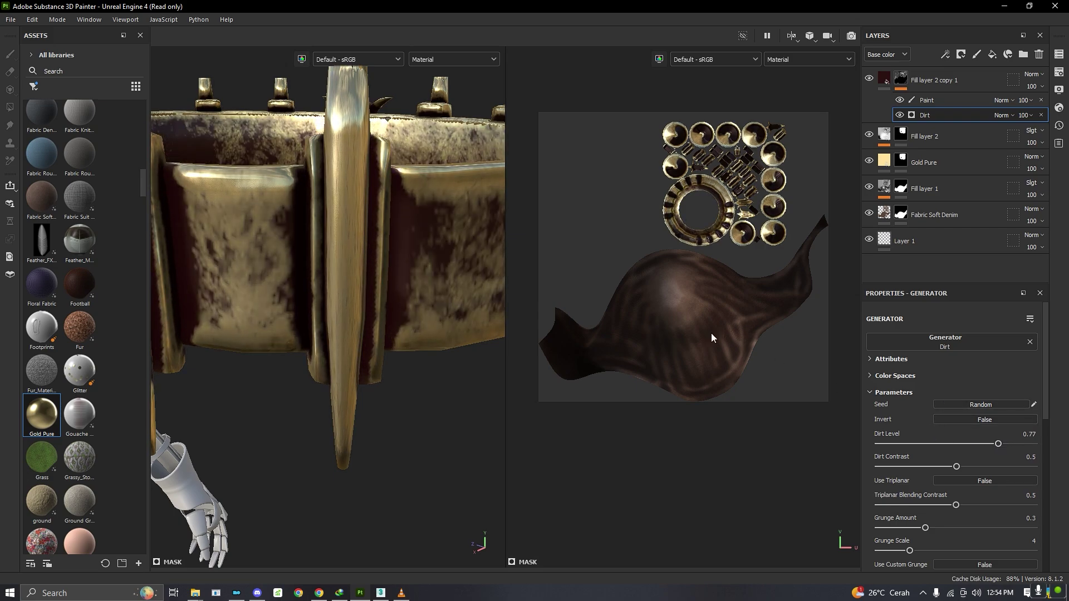
scroll(366, 239, "down", 6)
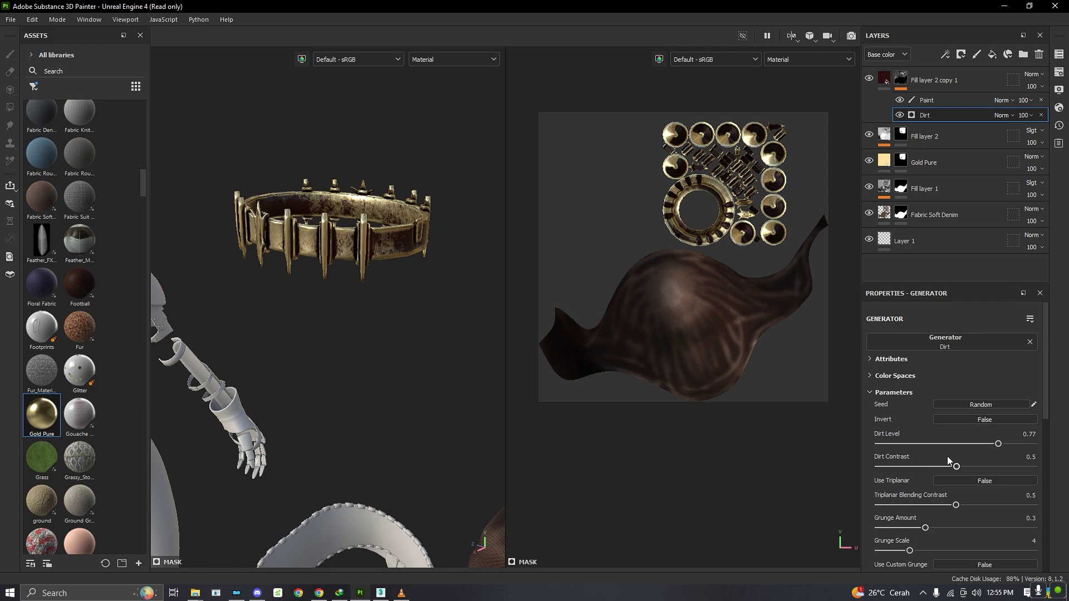
- Keep the generator's Dirt Contrast at 0.5, set Grunge Amount to 0.26 and view the crown beside the hood
mouse_move(956, 467)
left_mouse_down()
mouse_move(920, 469)
mouse_move(988, 468)
mouse_move(954, 472)
left_mouse_up()
scroll(940, 503, "down", 1)
mouse_move(923, 465)
left_mouse_down()
mouse_move(937, 467)
mouse_move(919, 467)
left_mouse_up()
left_click_drag(509, 345, 408, 255, "alt")
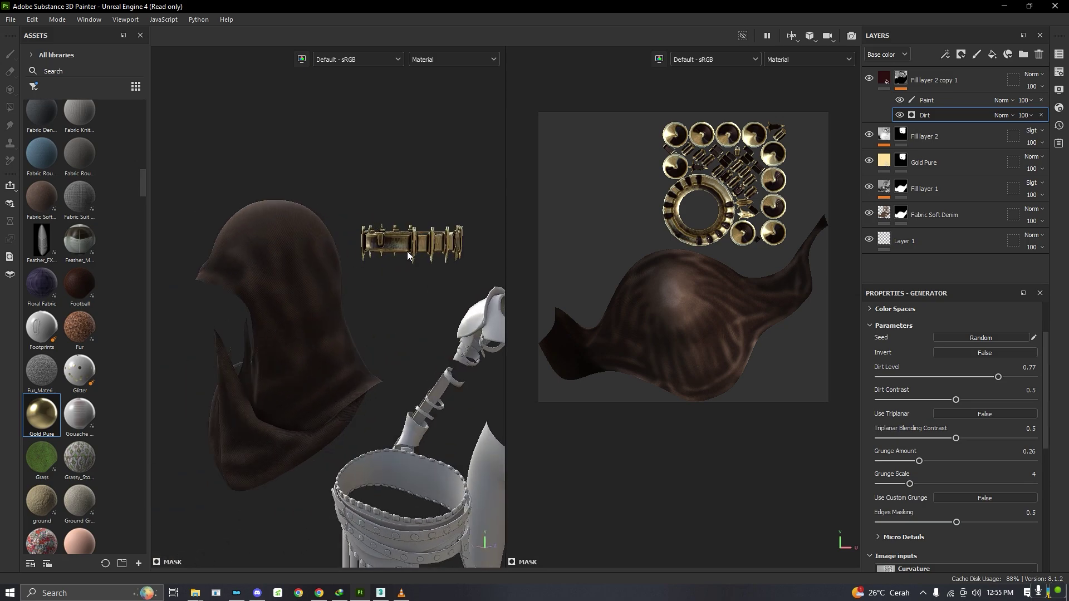
- Inspect the gold crown's dirt beside the cloth hood from several sides and in the context of the whole outfit
scroll(408, 255, "up", 6)
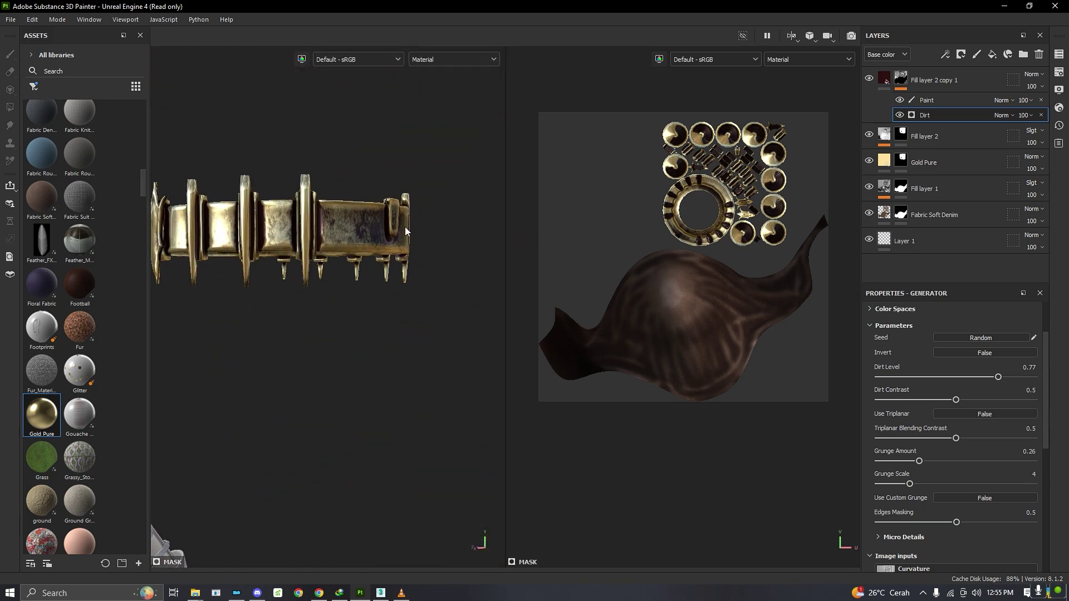
scroll(406, 231, "down", 5)
left_click_drag(406, 231, 312, 234, "alt")
scroll(266, 236, "up", 3)
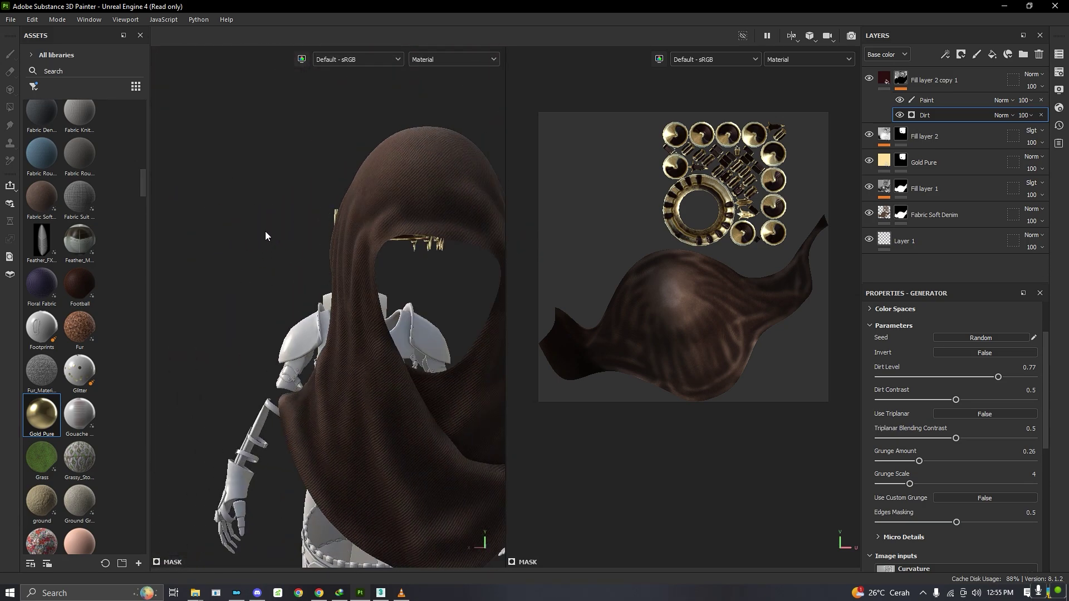
scroll(266, 236, "down", 6)
scroll(299, 238, "up", 8)
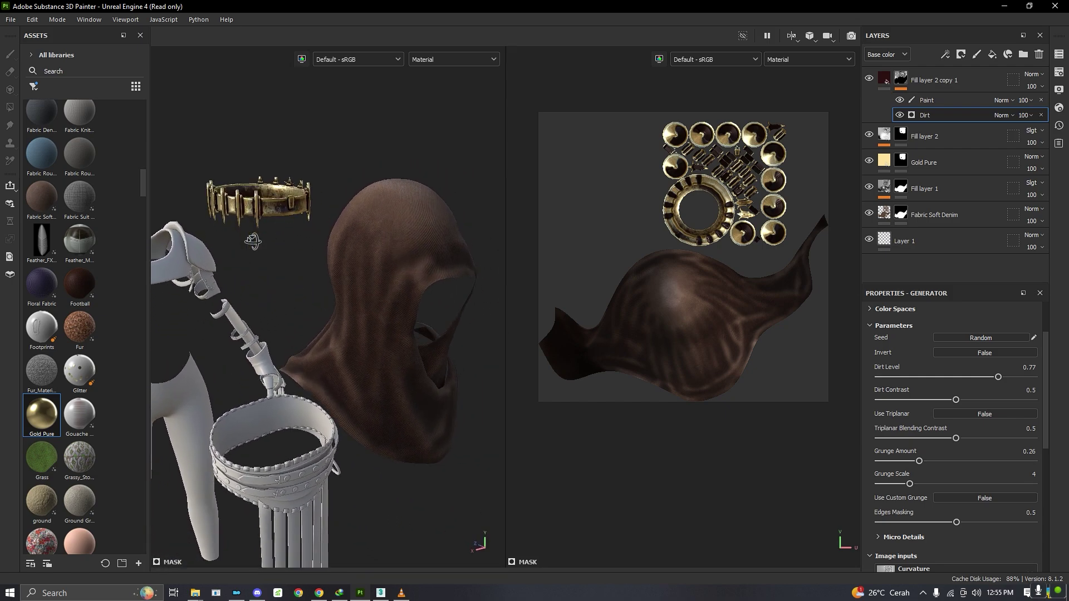
scroll(305, 236, "down", 8)
scroll(305, 236, "up", 4)
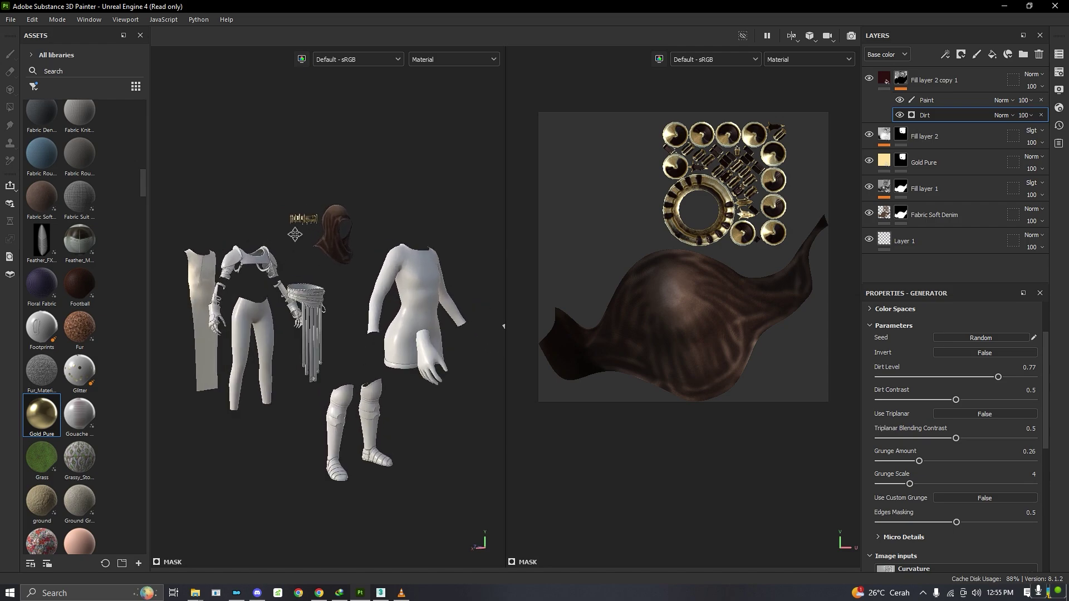
middle_click_drag(294, 234, 266, 236)
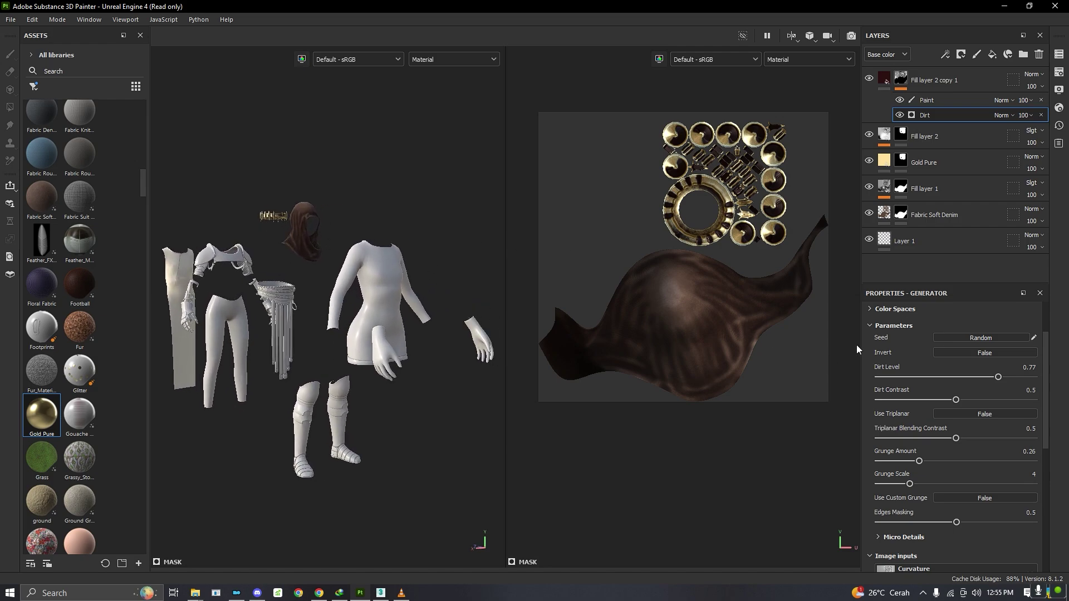
- Make Belt the active texture set and close the texture set list
left_click(1059, 54)
left_click(881, 89)
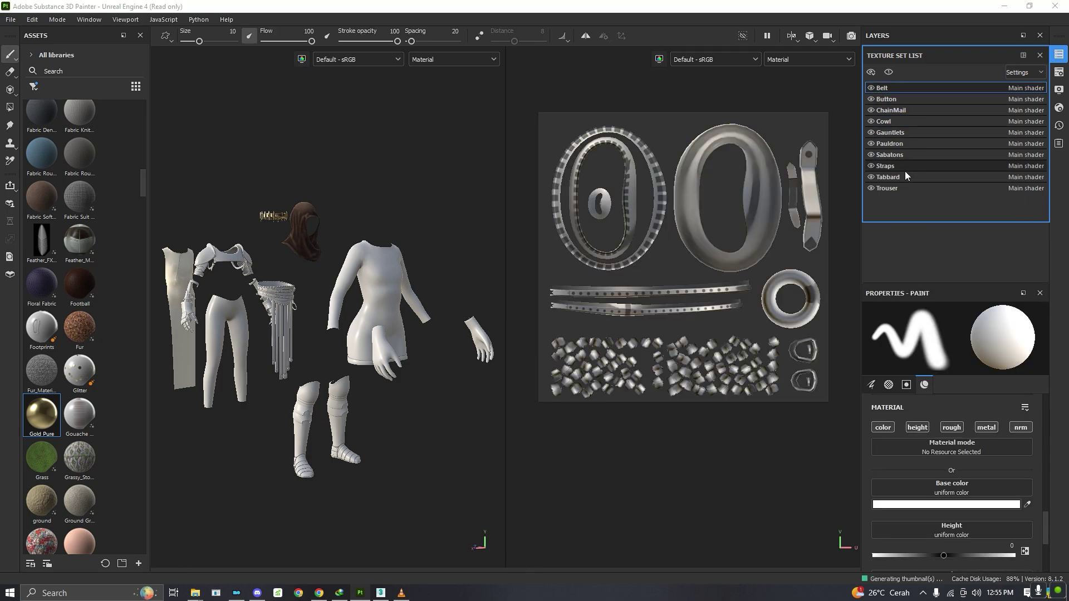
left_click(1040, 55)
- Start exporting the textures and browse for the output directory to D:/SOMOutfits/FOR HONOR
left_click(11, 20)
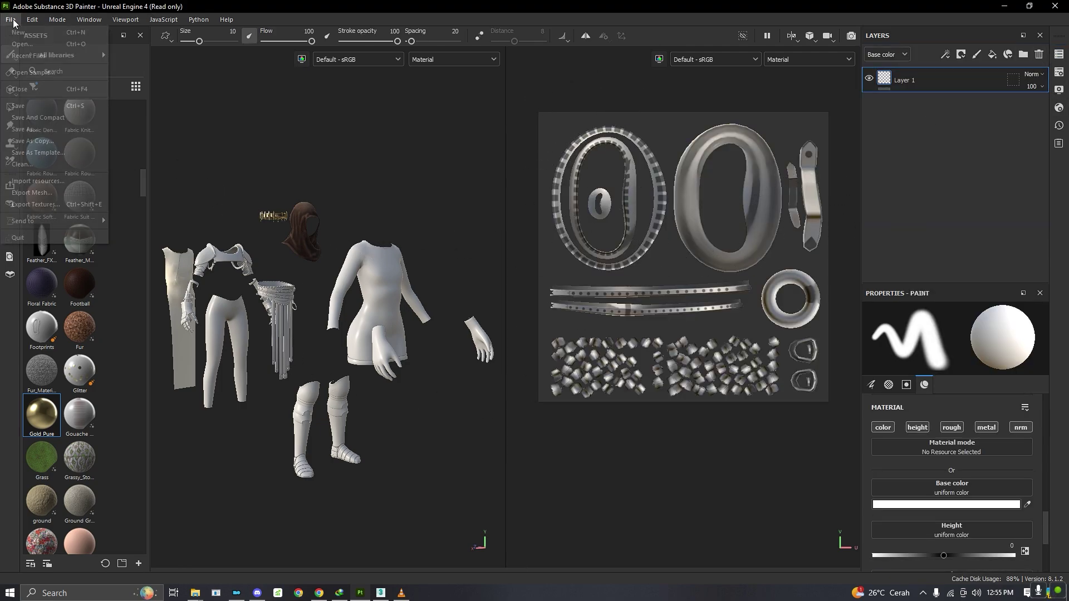
left_click(72, 206)
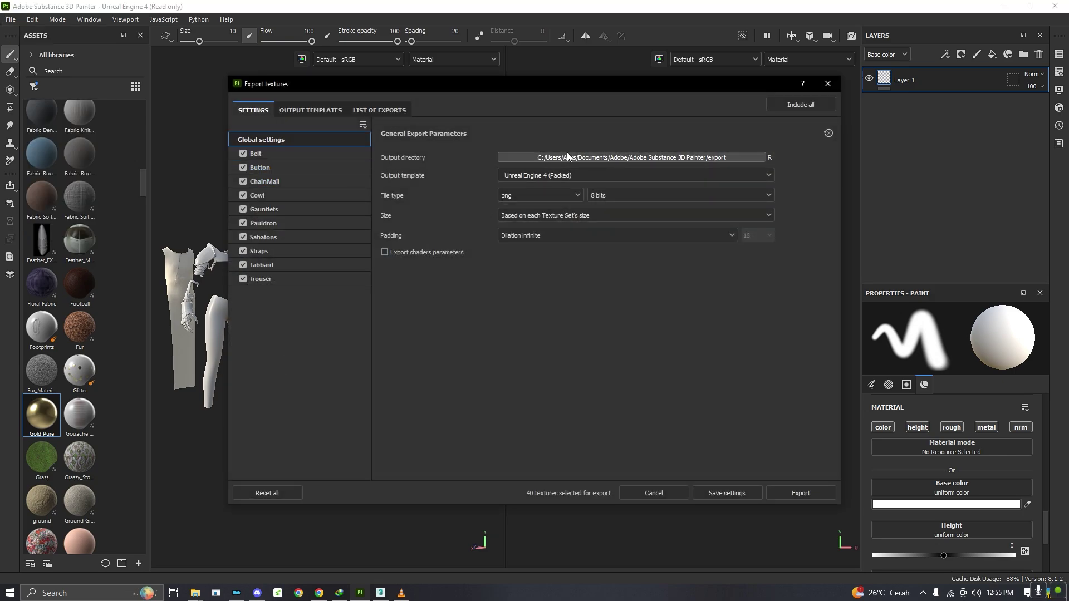
left_click(567, 157)
scroll(278, 245, "down", 3)
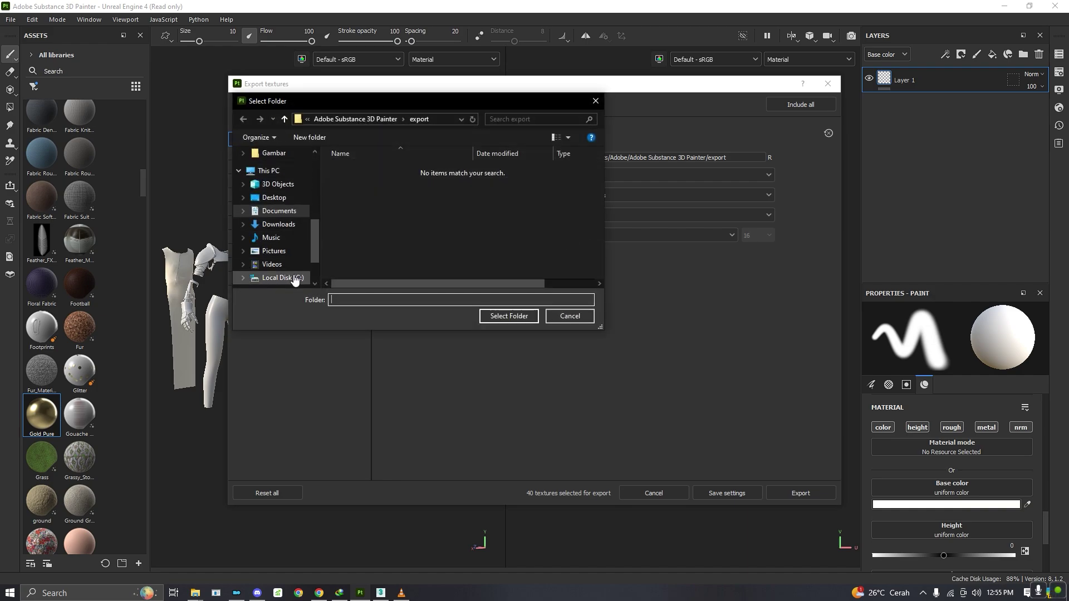
scroll(285, 265, "down", 1)
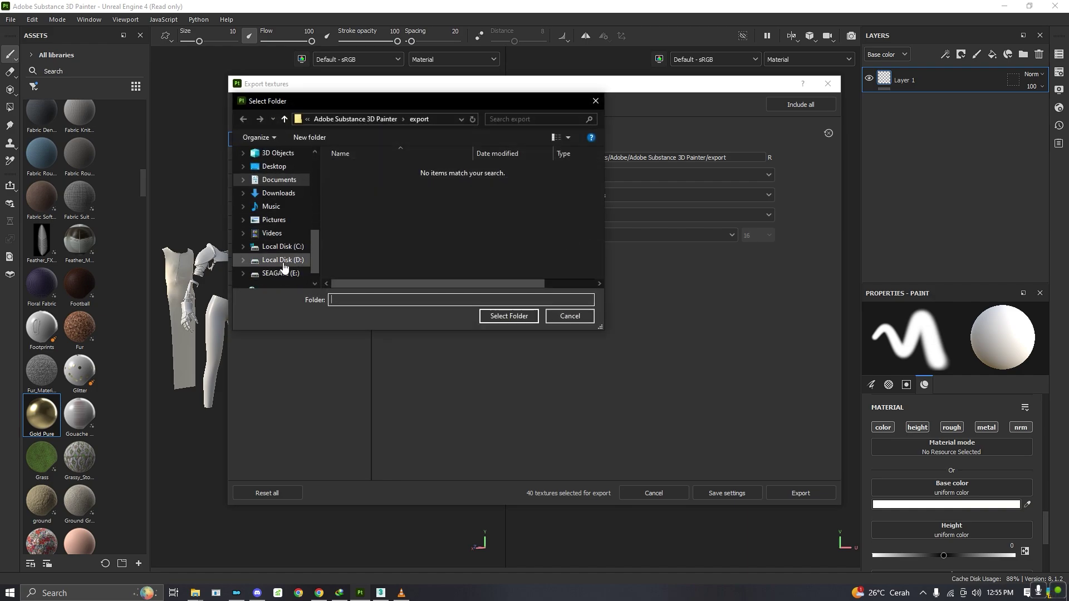
left_click(282, 260)
scroll(401, 248, "down", 5)
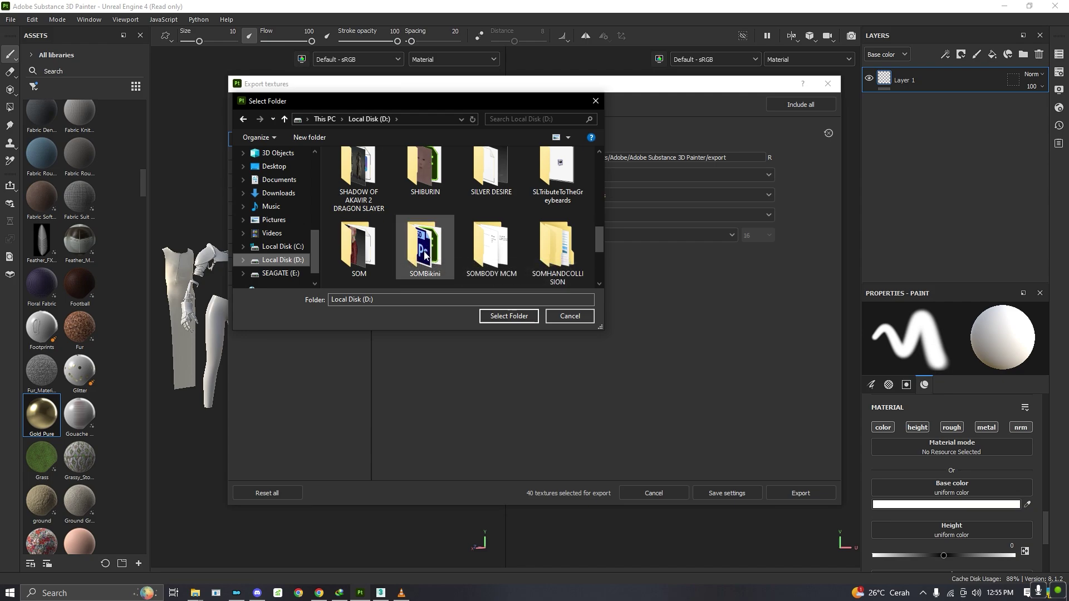
scroll(416, 245, "down", 1)
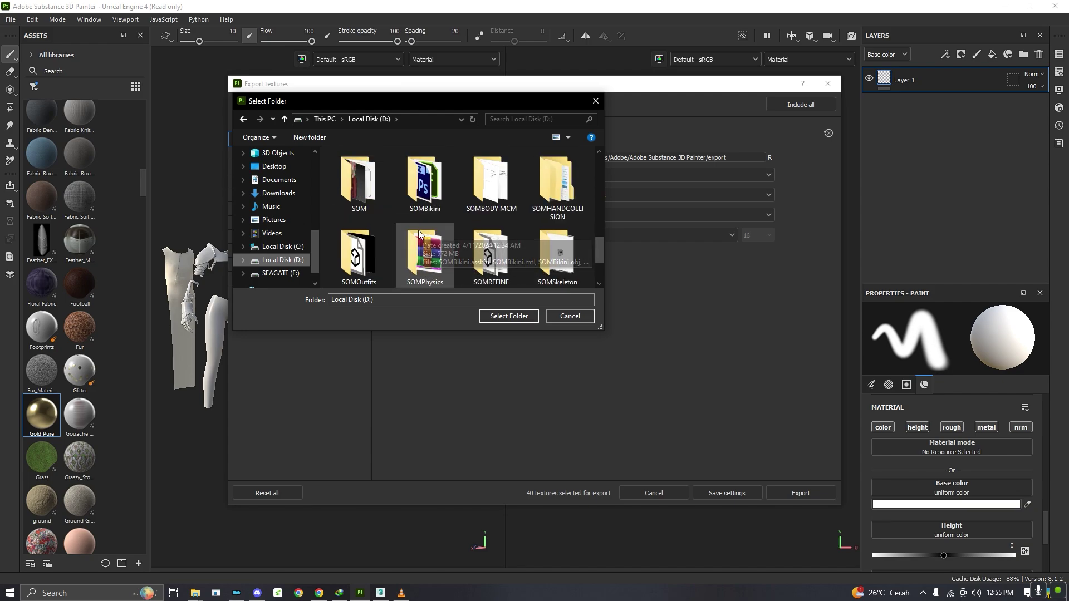
double_click(371, 248)
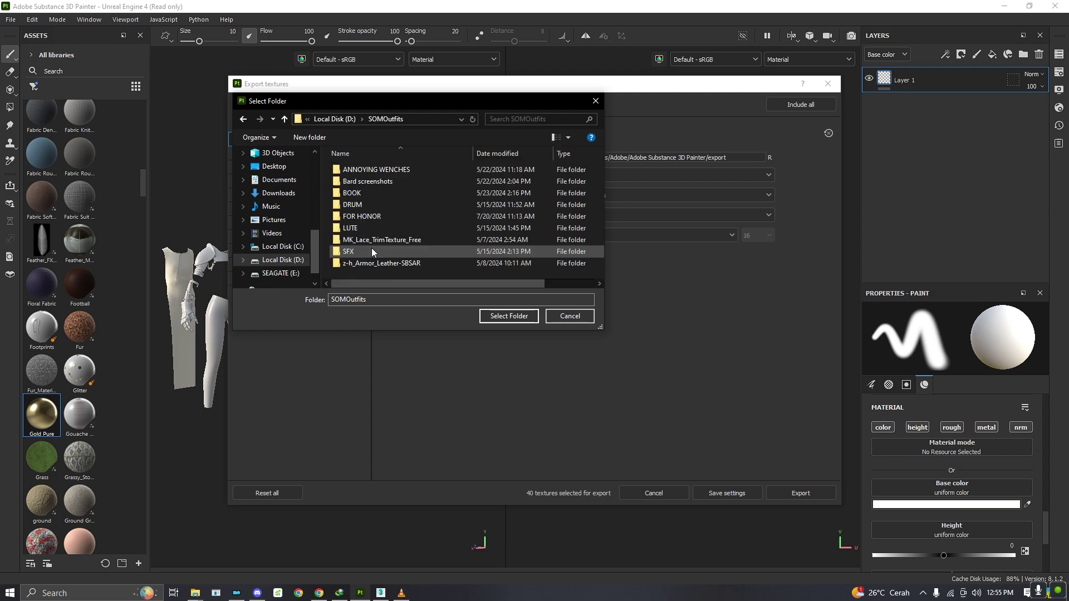
double_click(372, 219)
- Create a folder named OUTPUT inside FOR HONOR and choose it as the export's output directory
left_click(300, 136)
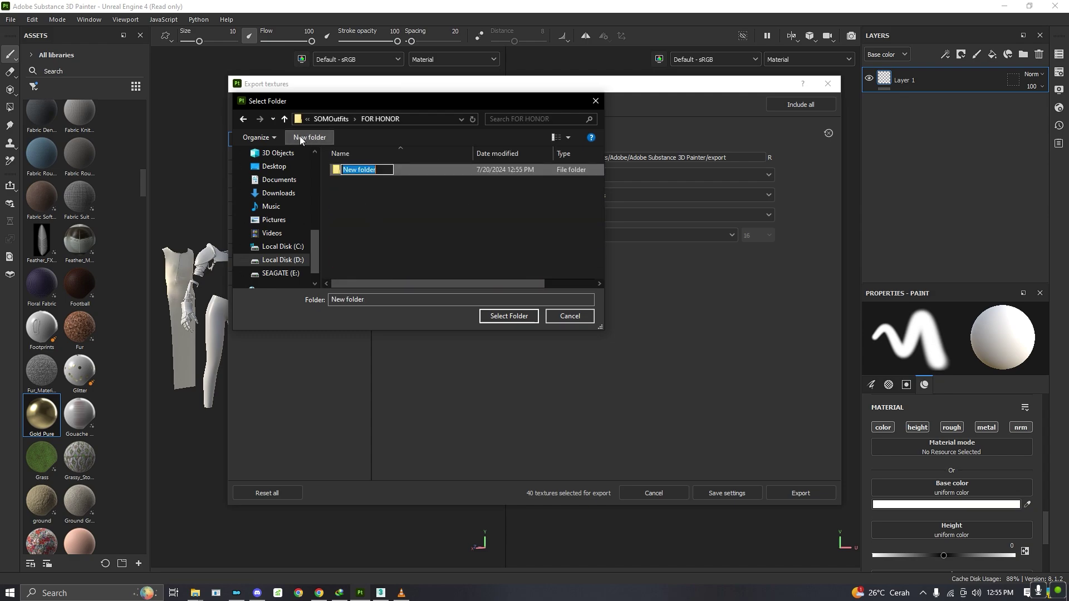
type("OUTPUT")
key("Return")
key("Return")
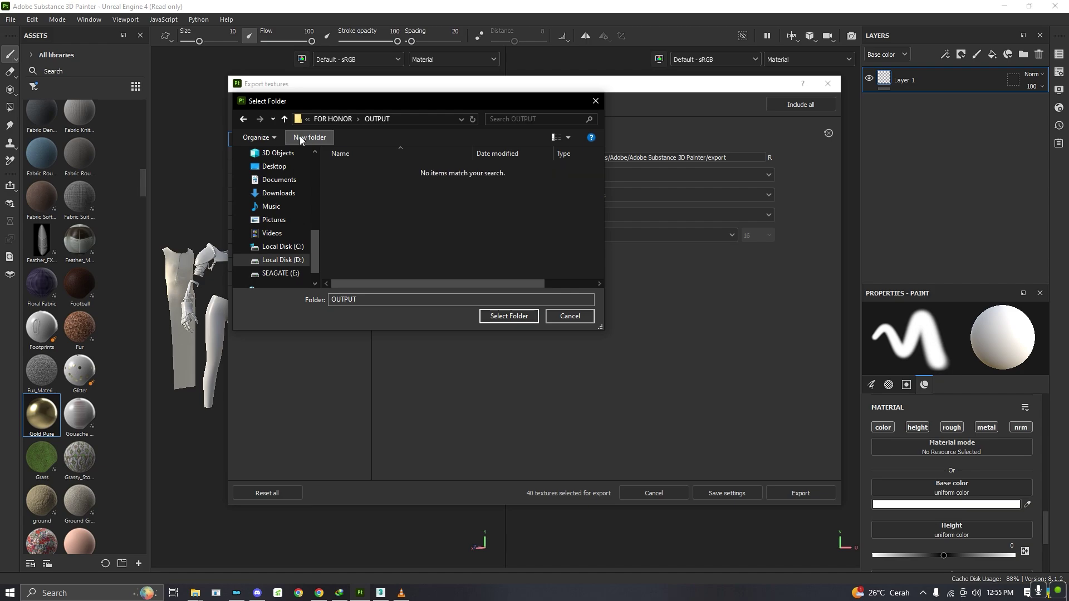
left_click(492, 319)
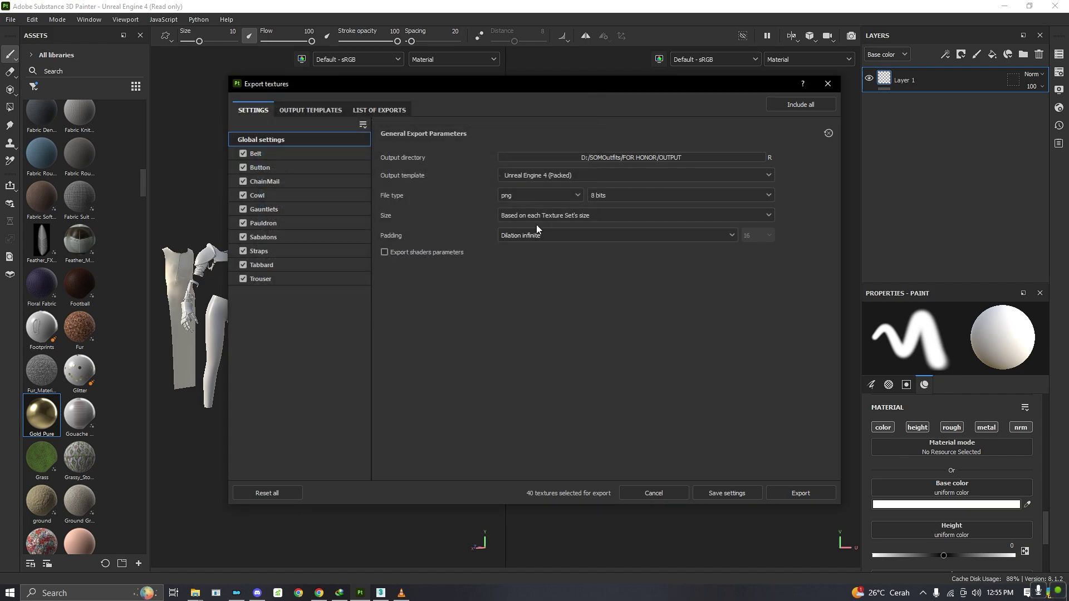
- Set the export's output template to Document channels + Normal + AO (No Alpha)
left_click(523, 174)
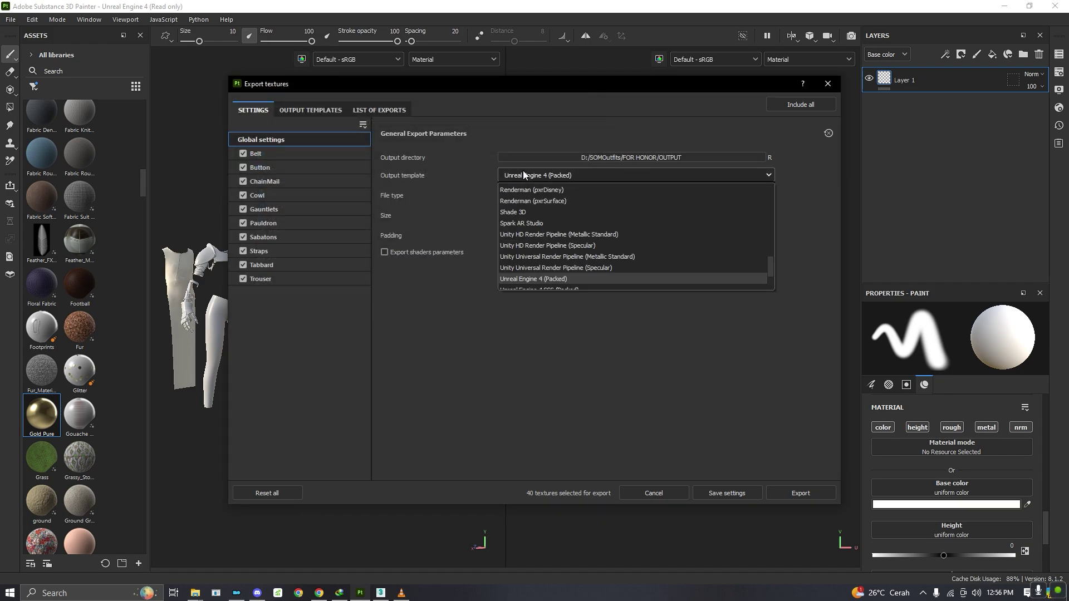
left_click(559, 179)
left_click(559, 179)
scroll(613, 216, "up", 5)
scroll(613, 217, "up", 5)
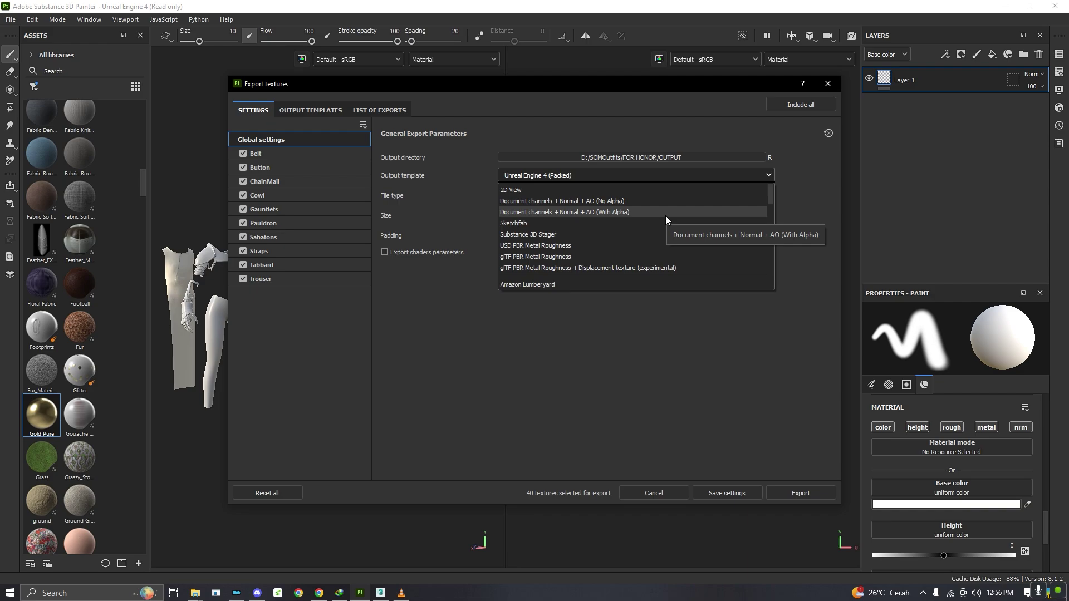
left_click(613, 201)
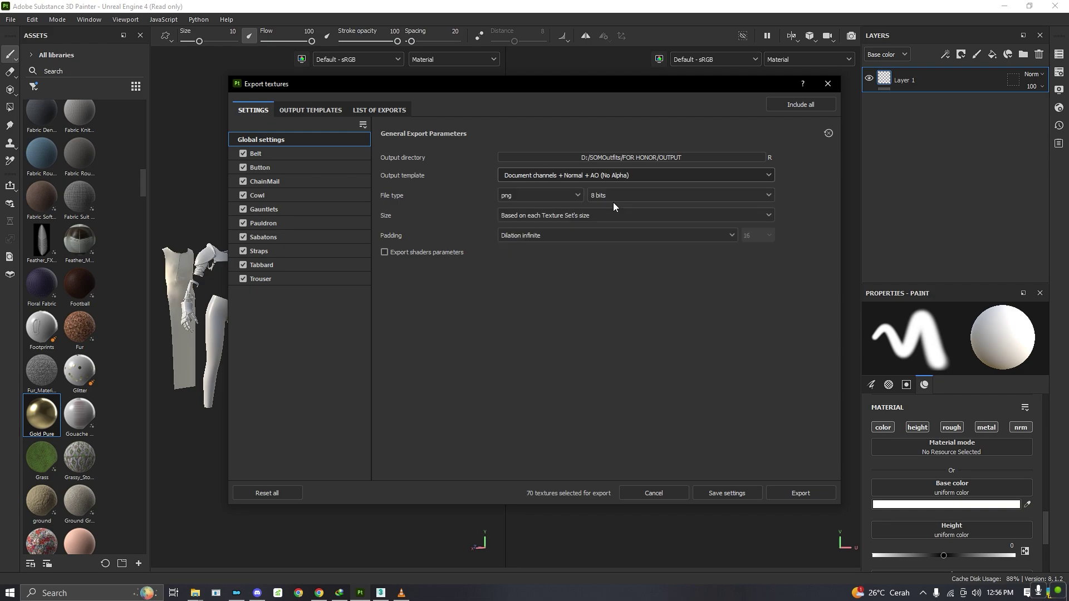
- Set the export file type to psd and the texture size to 4096
left_click(553, 196)
scroll(560, 232, "down", 1)
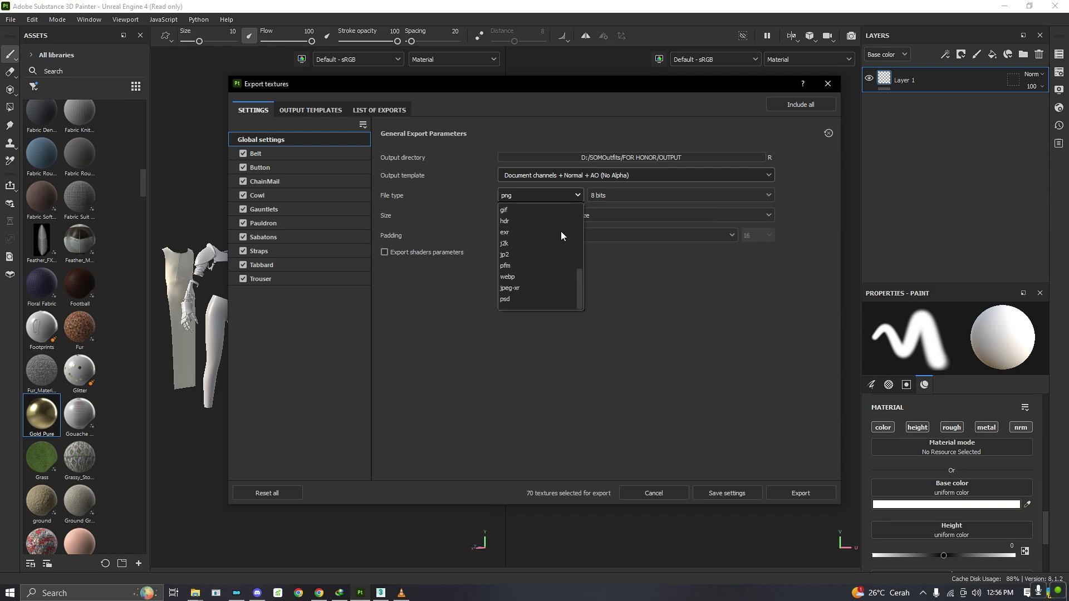
left_click(502, 302)
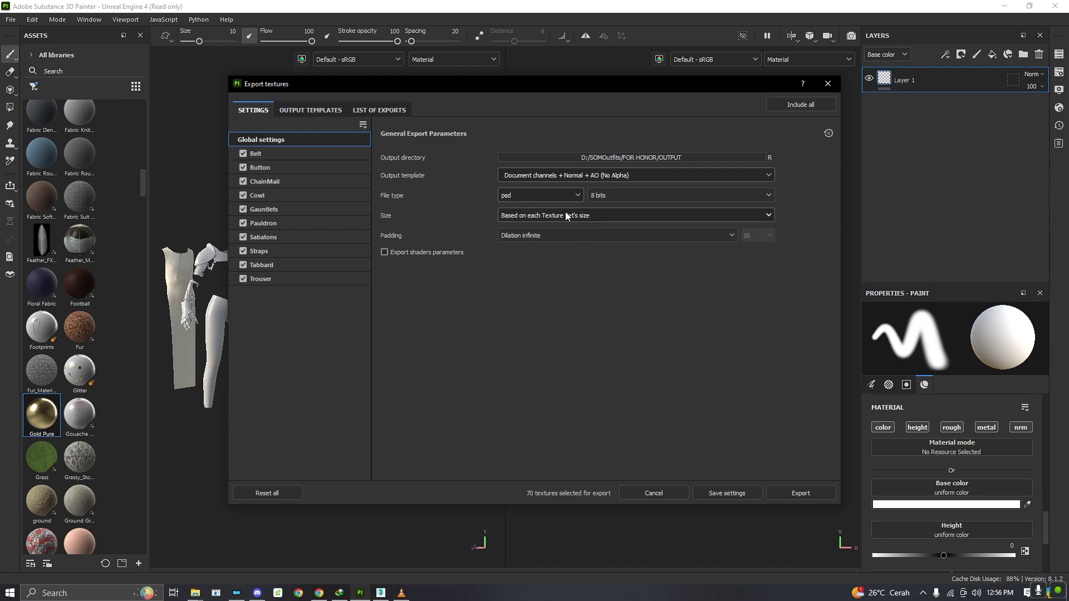
left_click(600, 215)
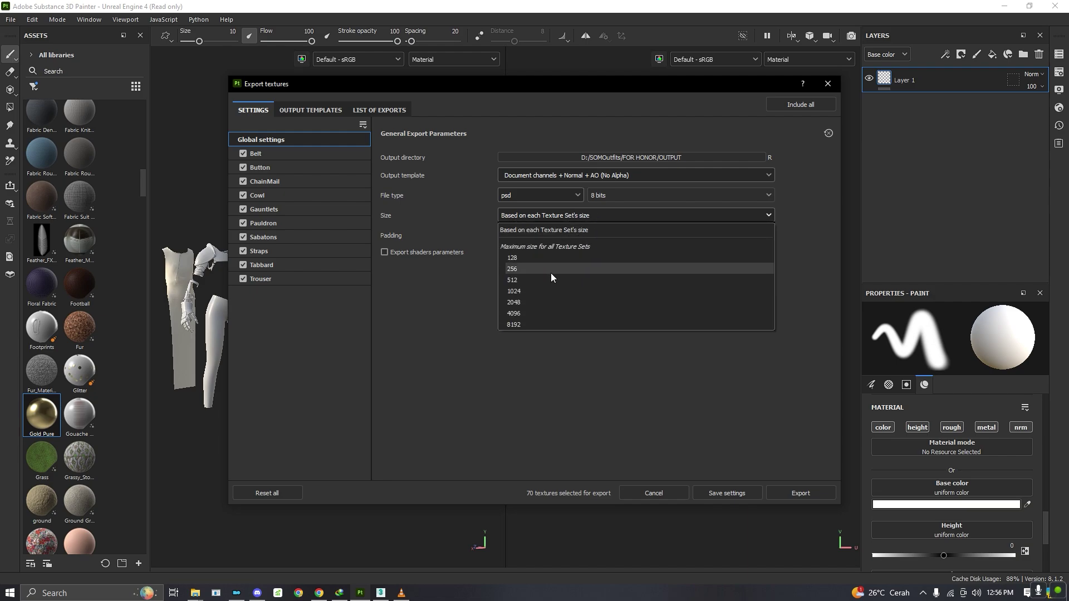
left_click(531, 313)
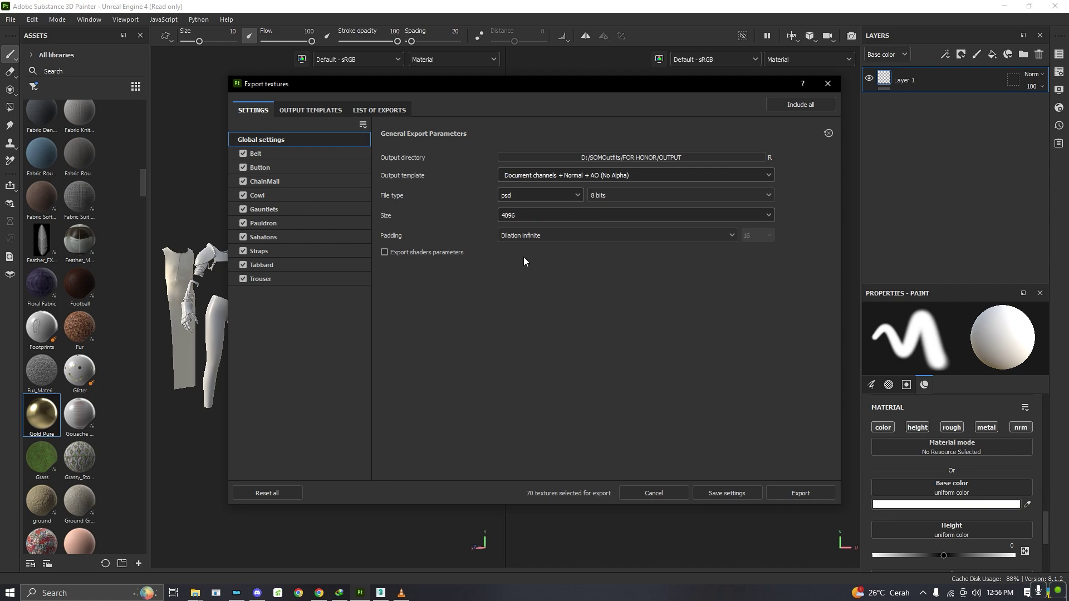
- Move the export dialog aside and review the padding options, keeping Dilation infinite selected
left_click(536, 237)
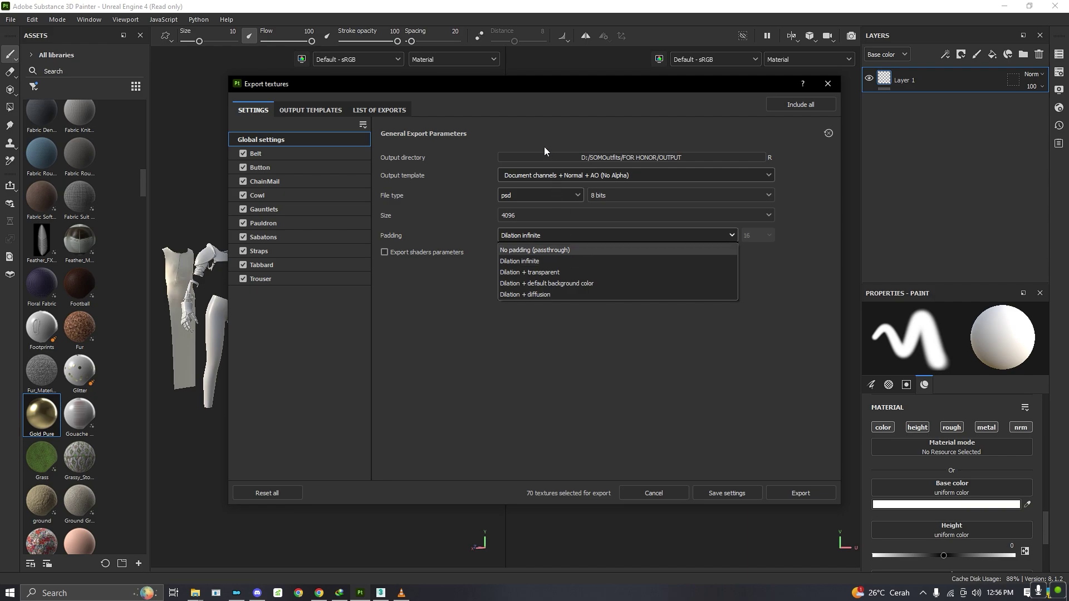
left_click(503, 92)
left_click_drag(394, 91, 193, 86)
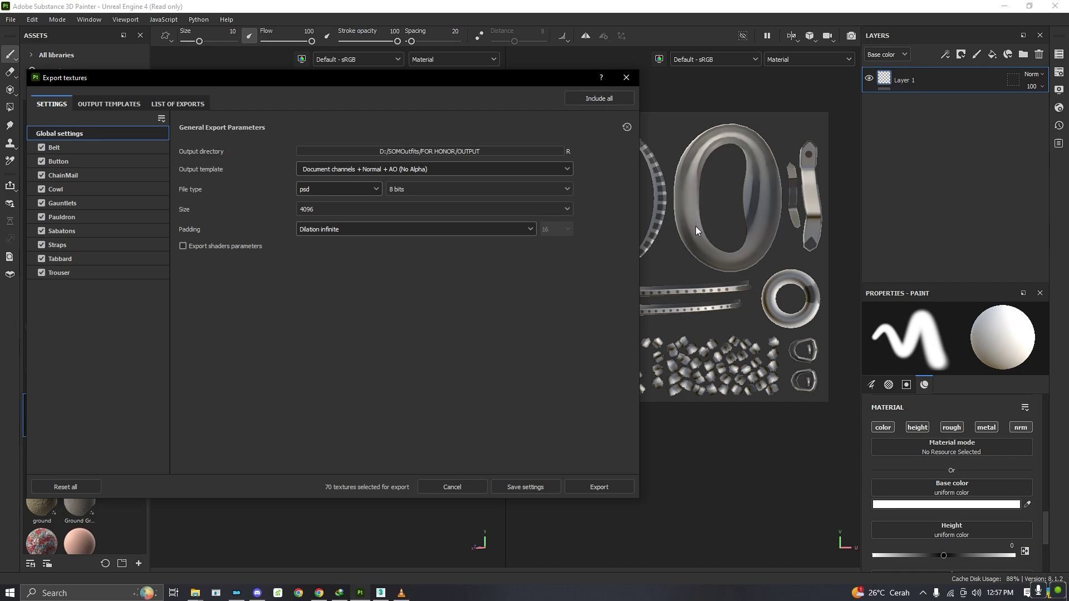
left_click(427, 229)
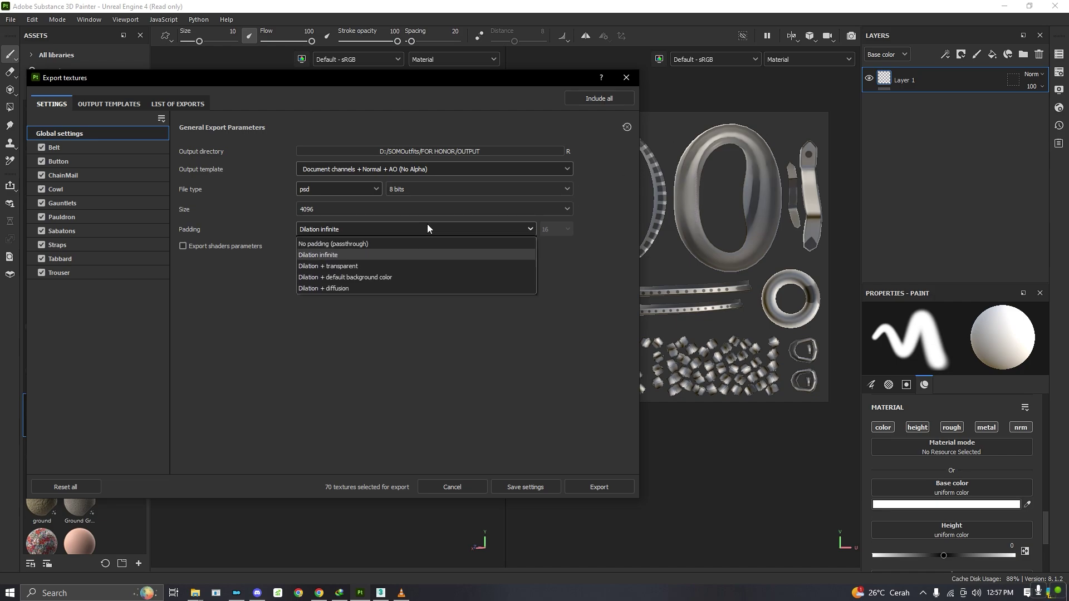
left_click(426, 226)
left_click(426, 227)
left_click(429, 227)
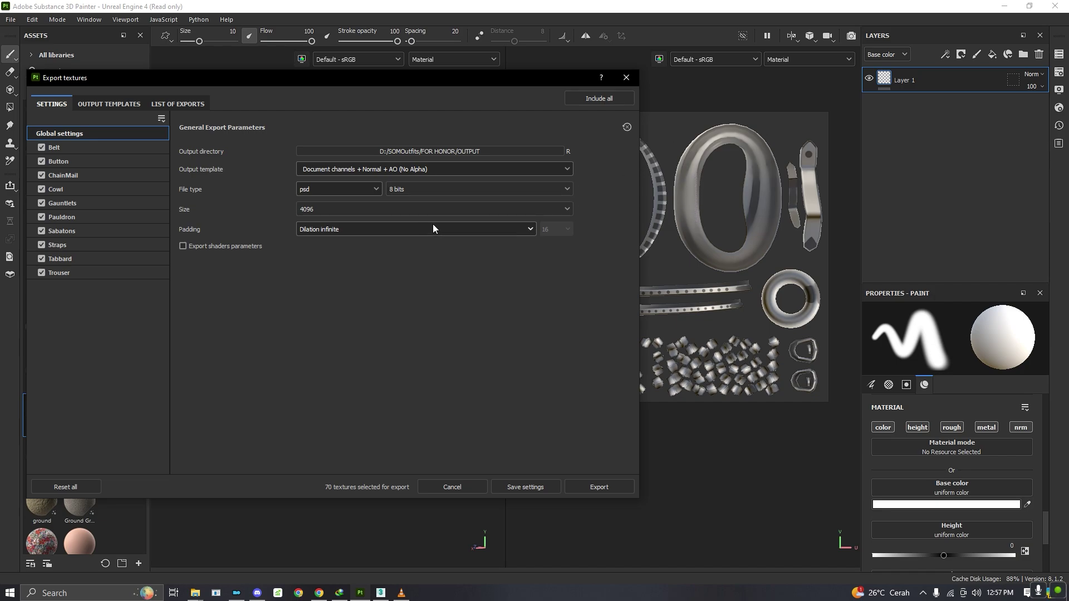
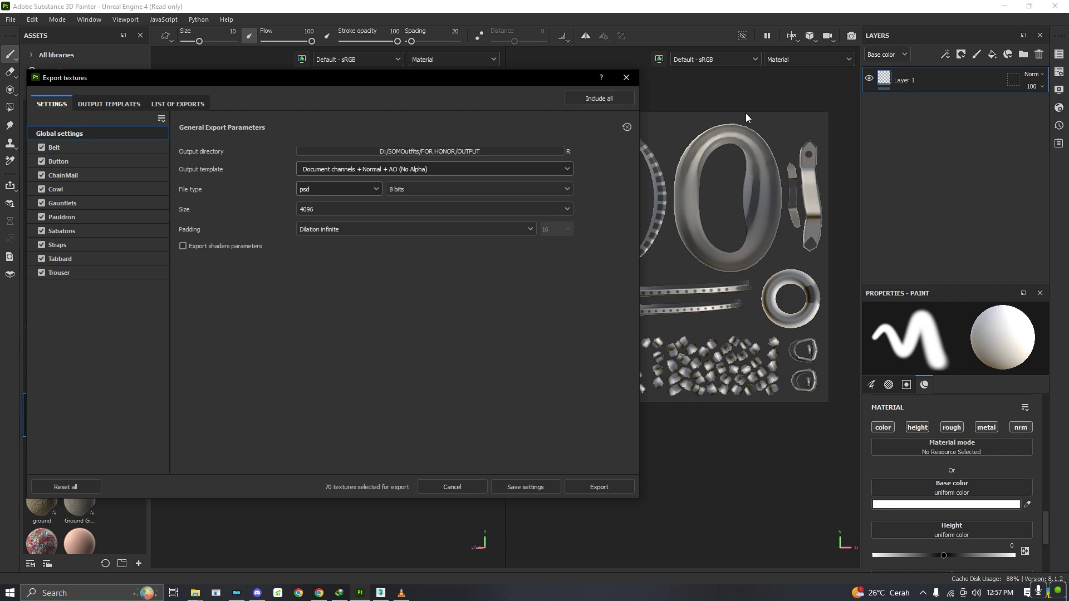
left_click(343, 229)
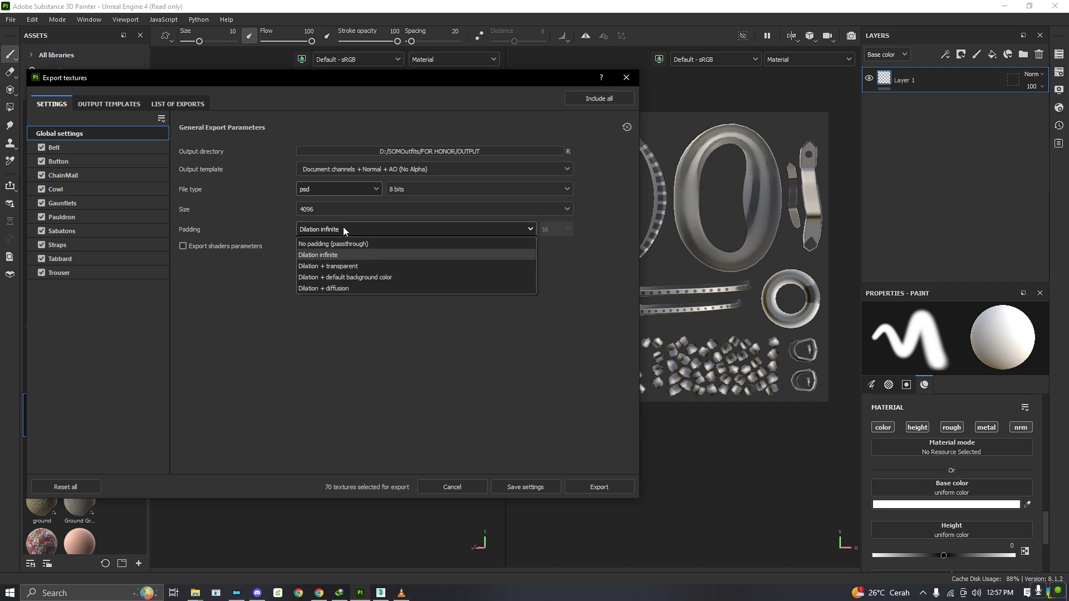
left_click(412, 257)
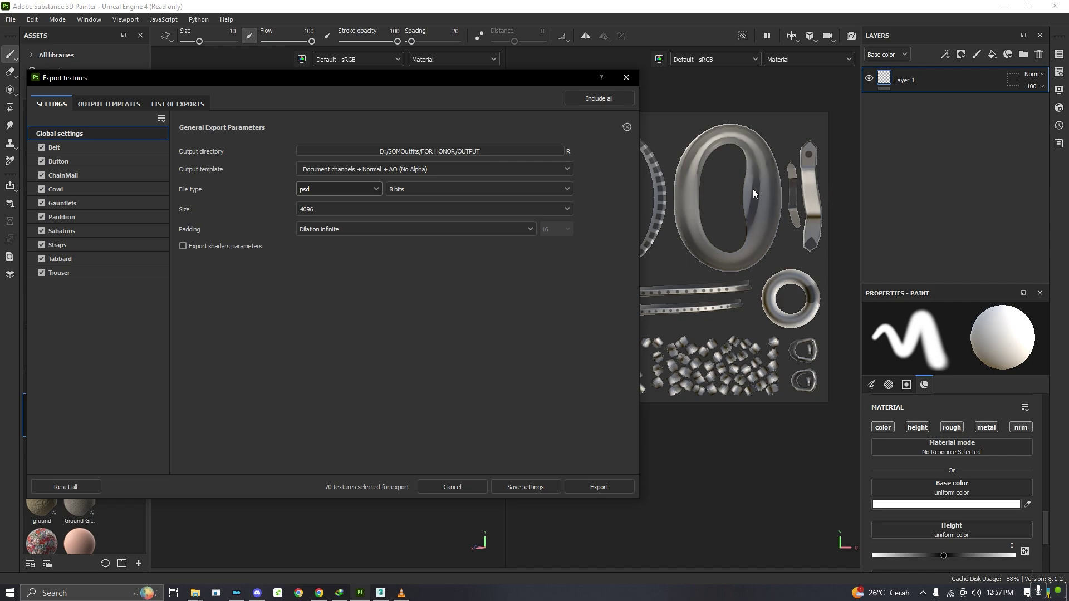
- Set the export padding to Dilation + diffusion with a dilation of 6 pixels
left_click(397, 234)
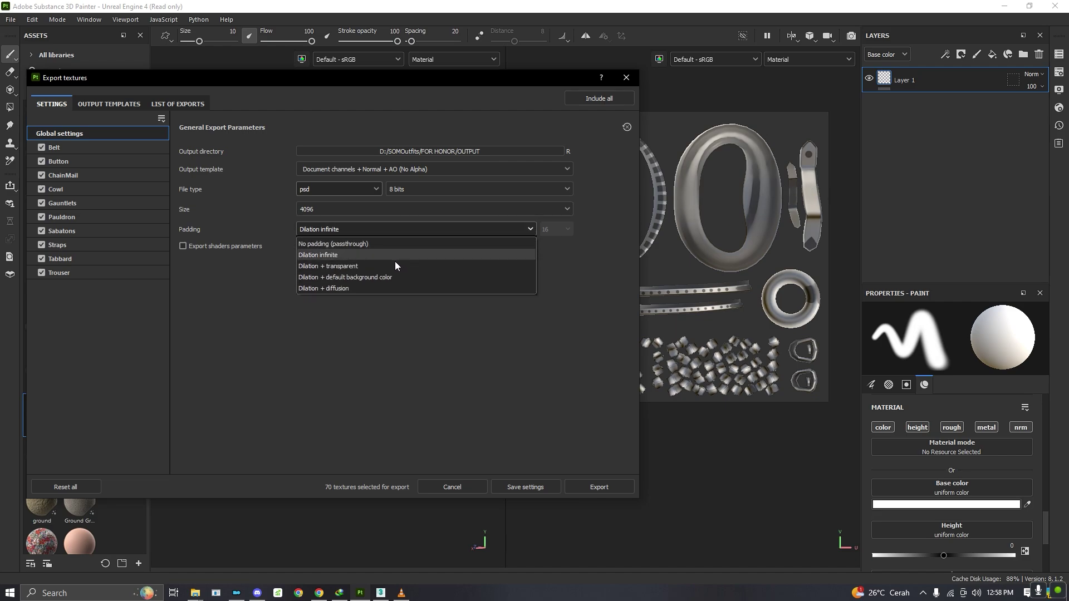
left_click(402, 288)
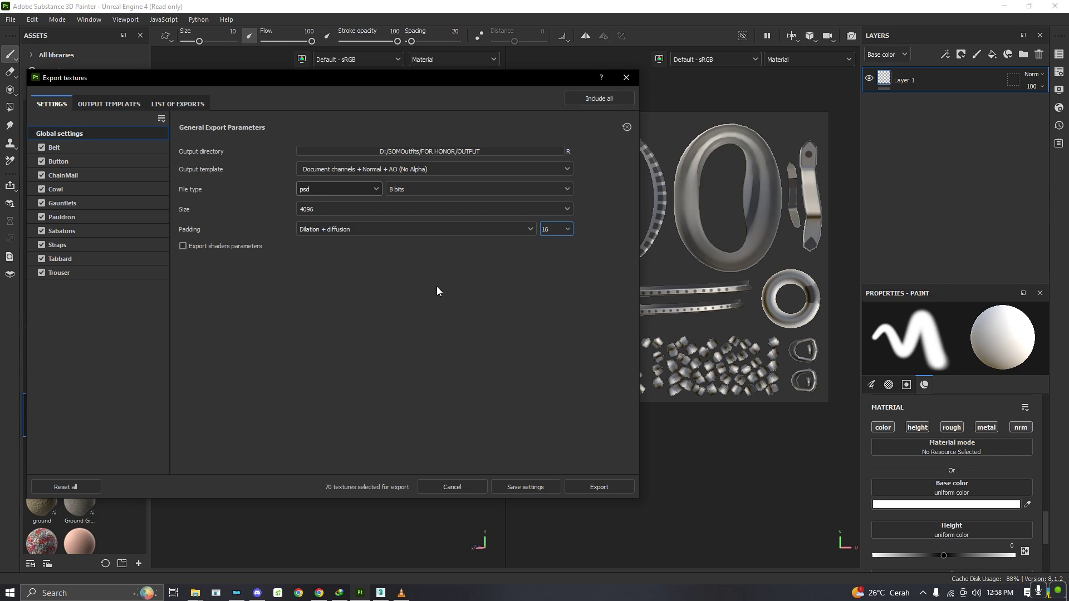
left_click(602, 243)
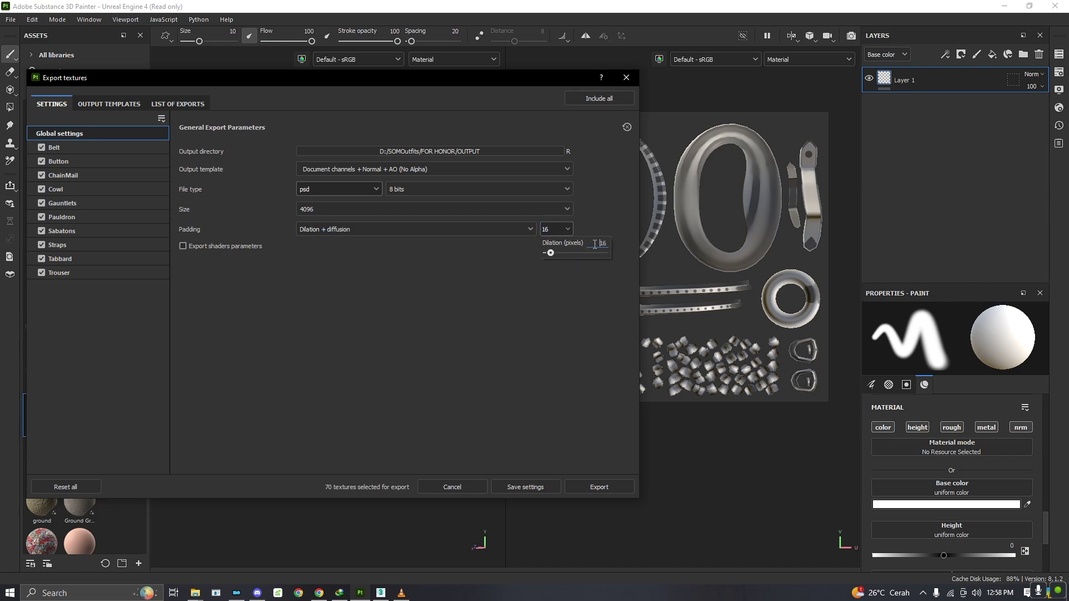
left_click(336, 342)
- Check the export parameters and output maps listed for the Belt texture set
left_click(65, 146)
left_click(92, 161)
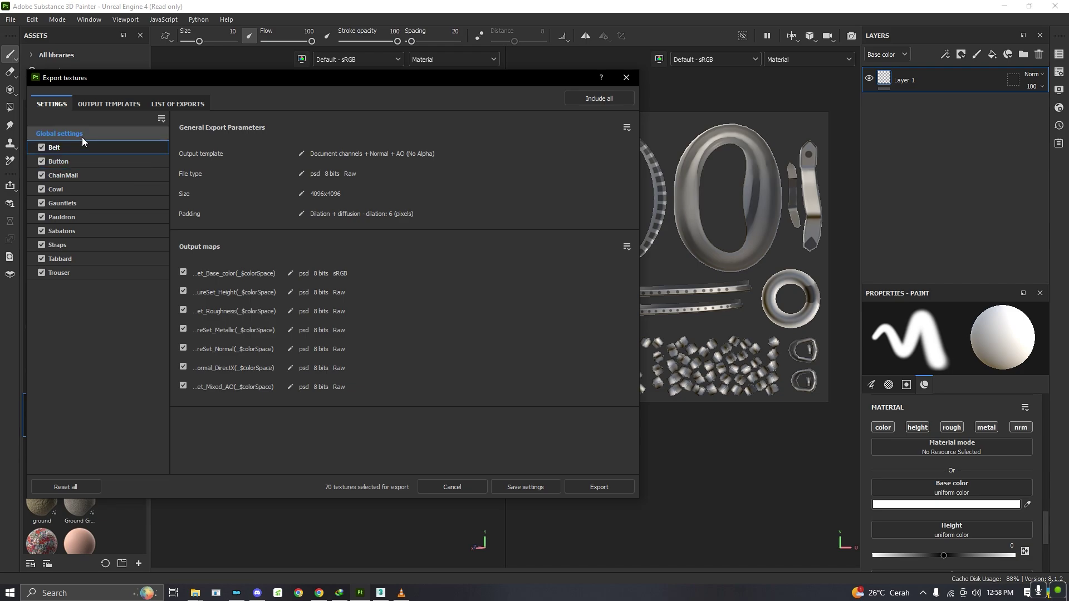
left_click(82, 136)
left_click(65, 148)
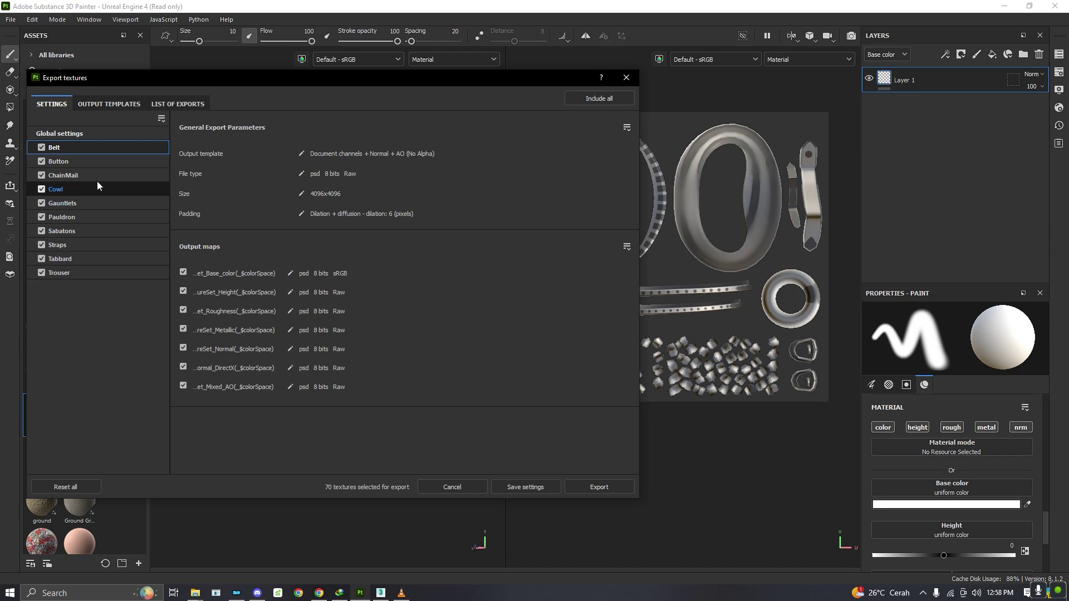
- Exclude the Height, Roughness, Normal_DirectX and Mixed_AO maps from the Belt texture set's export
left_click(84, 162)
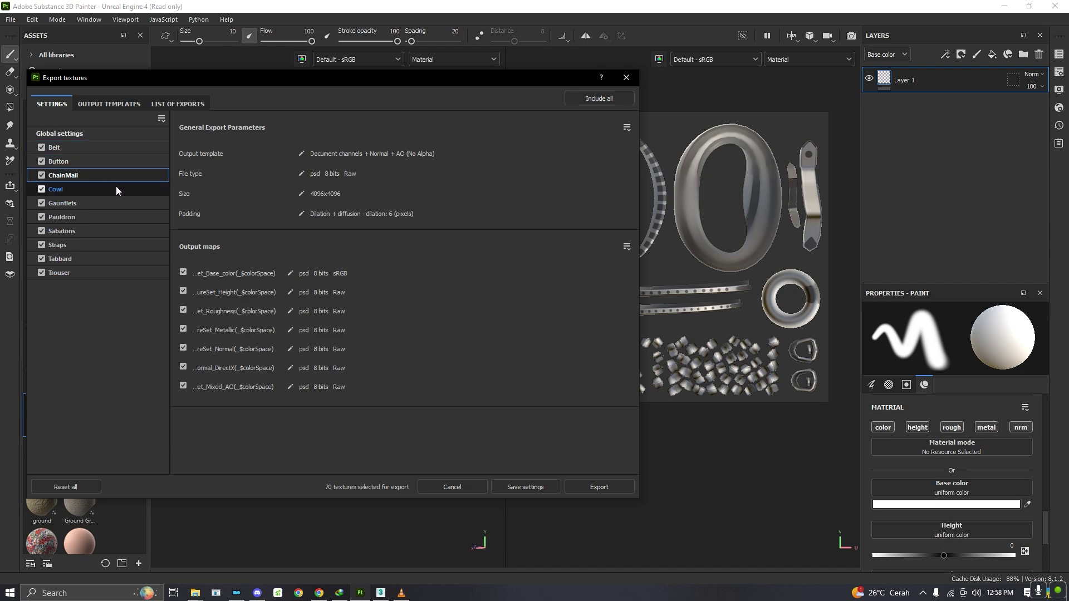
left_click(89, 151)
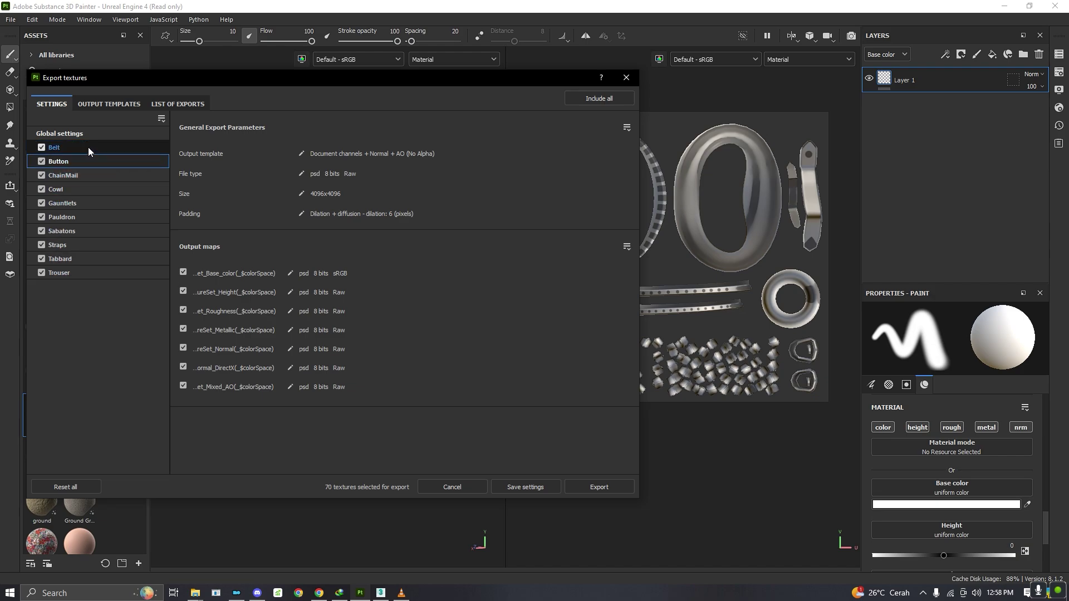
left_click(73, 136)
left_click(81, 149)
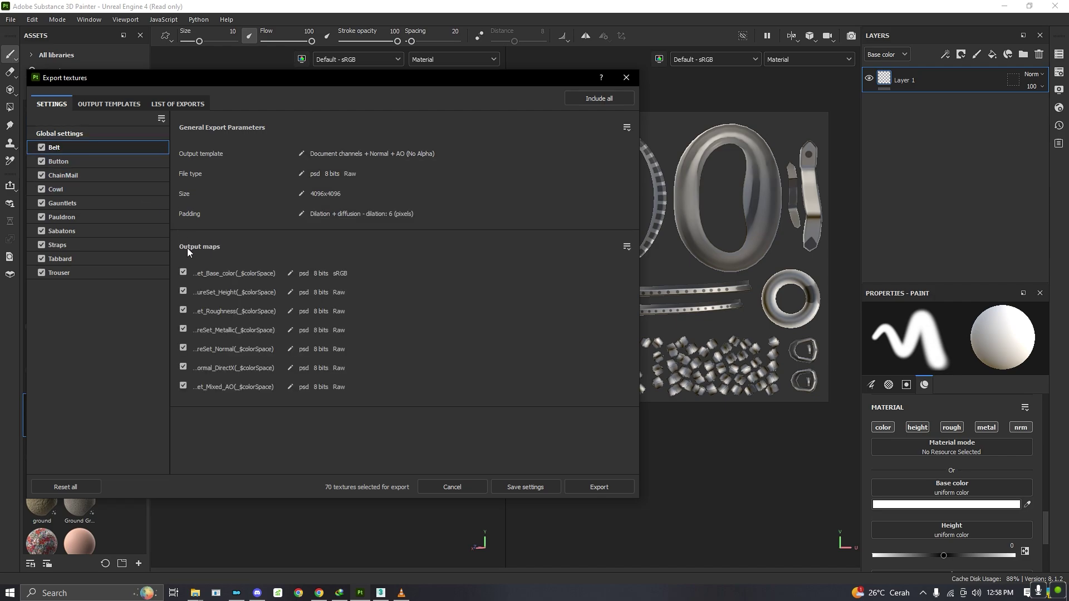
left_click(183, 290)
left_click(183, 310)
left_click(183, 367)
- Exclude the Height, Roughness, Normal_DirectX and Mixed_AO maps from the Button texture set's export
left_click(64, 162)
left_click(183, 311)
left_click(182, 367)
left_click(183, 386)
- Limit the ChainMail and Cowl texture sets' exports to the Base_color, Metallic and Normal maps
left_click(78, 176)
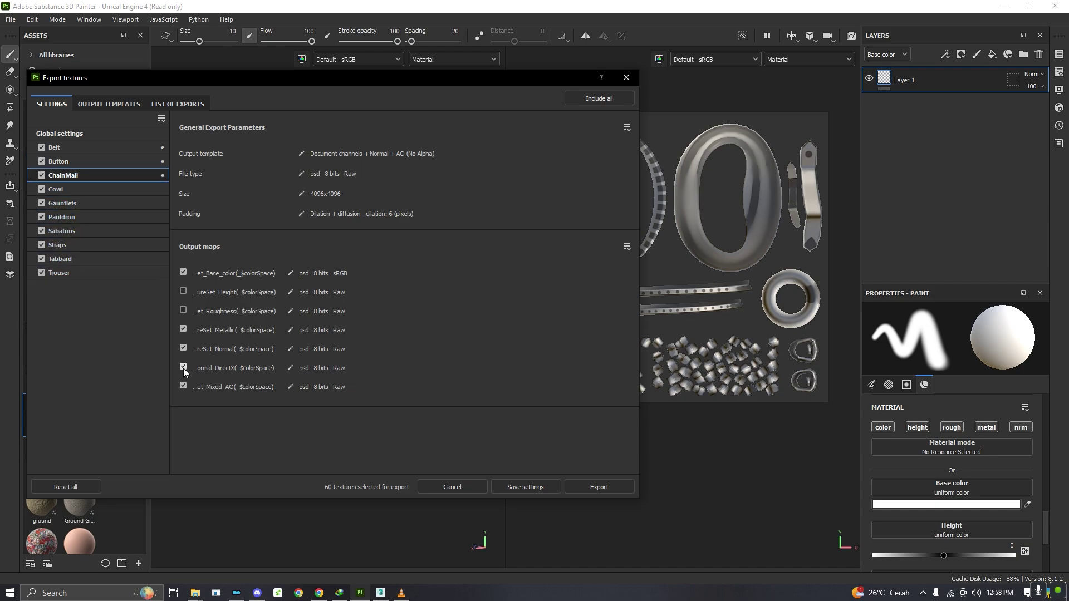
left_click(76, 190)
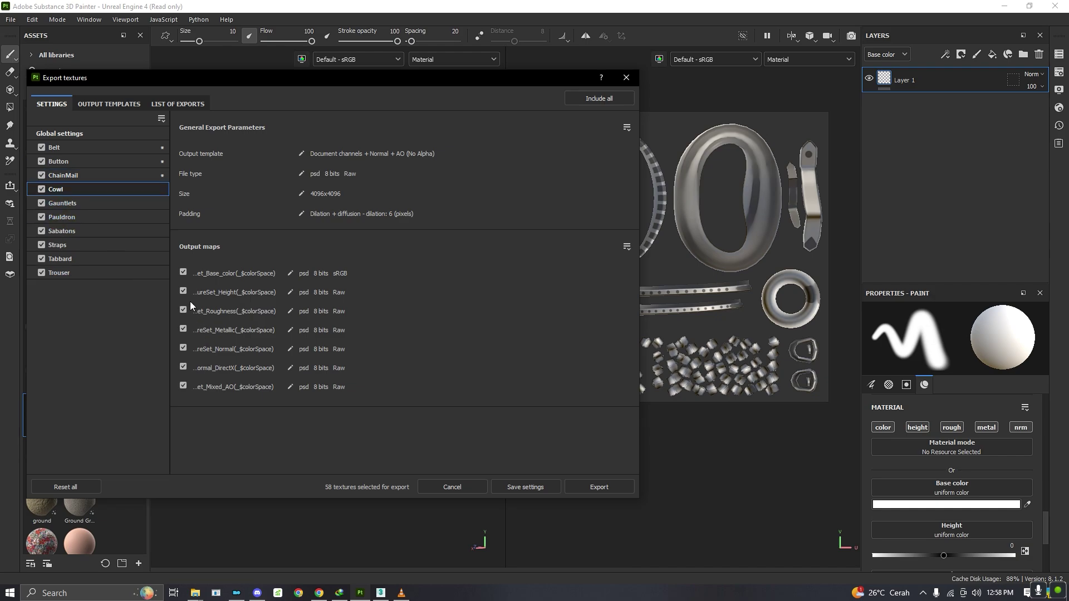
left_click(183, 384)
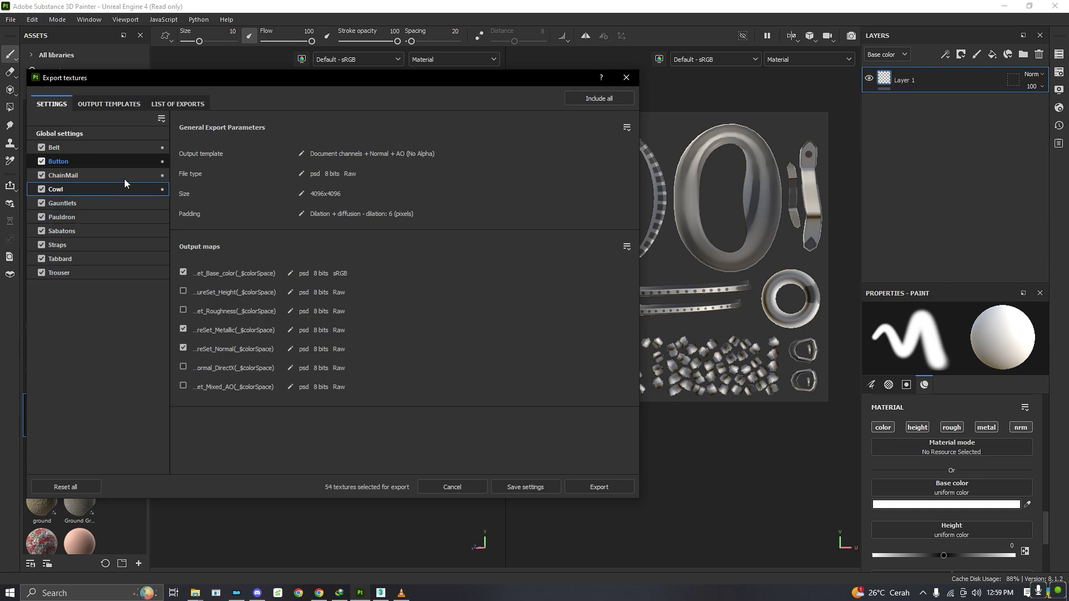
- Export the selected textures of all texture sets and open the output directory
left_click(52, 135)
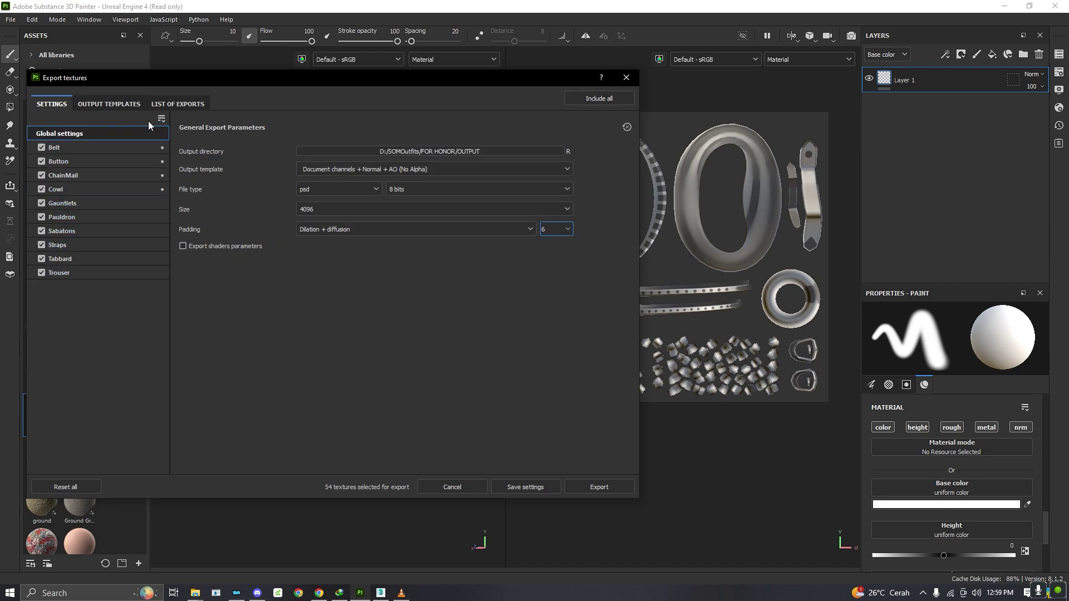
left_click(598, 487)
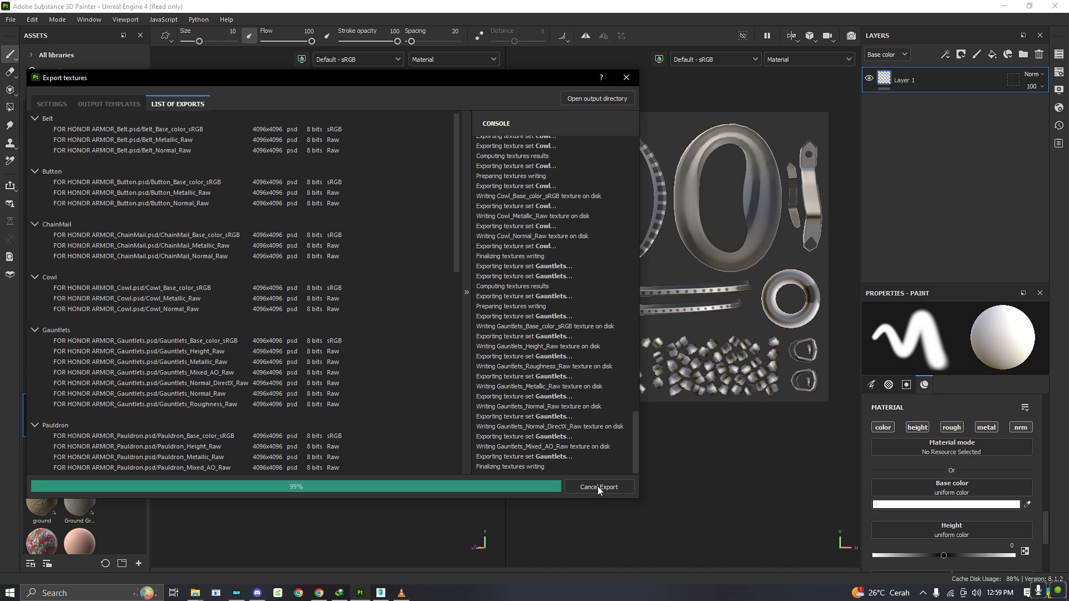
left_click(589, 98)
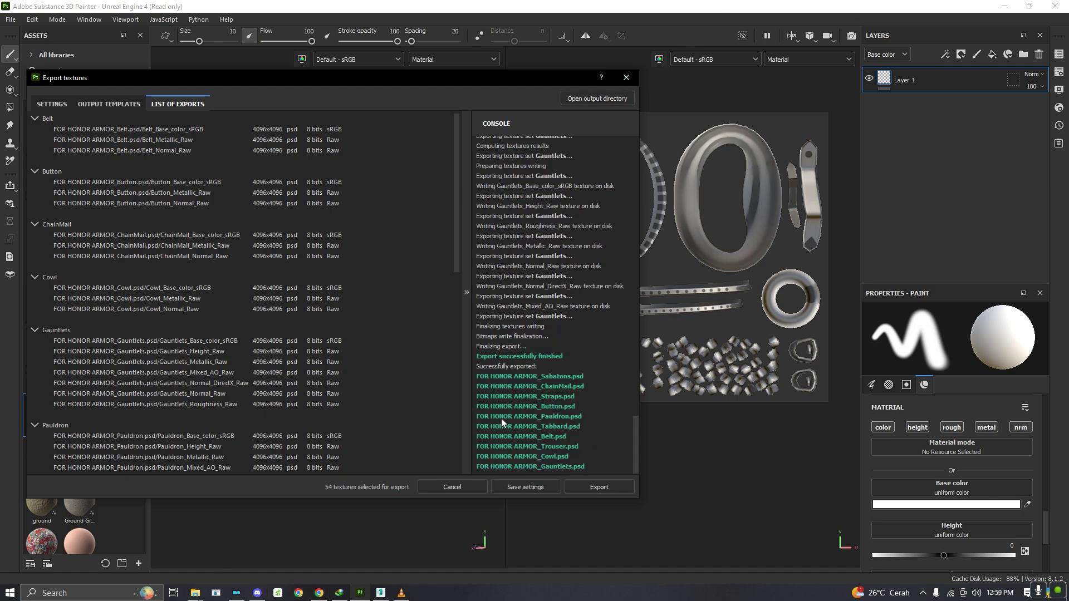
left_click(579, 98)
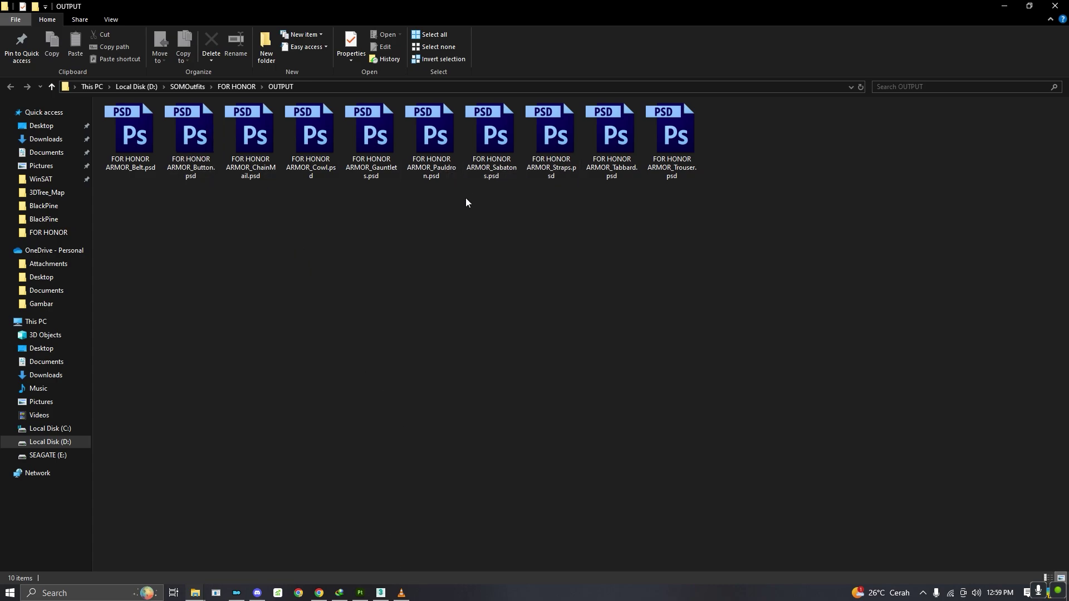
- Open the exported FOR HONOR ARMOR_Cowl.psd in Photoshop
left_click(272, 169)
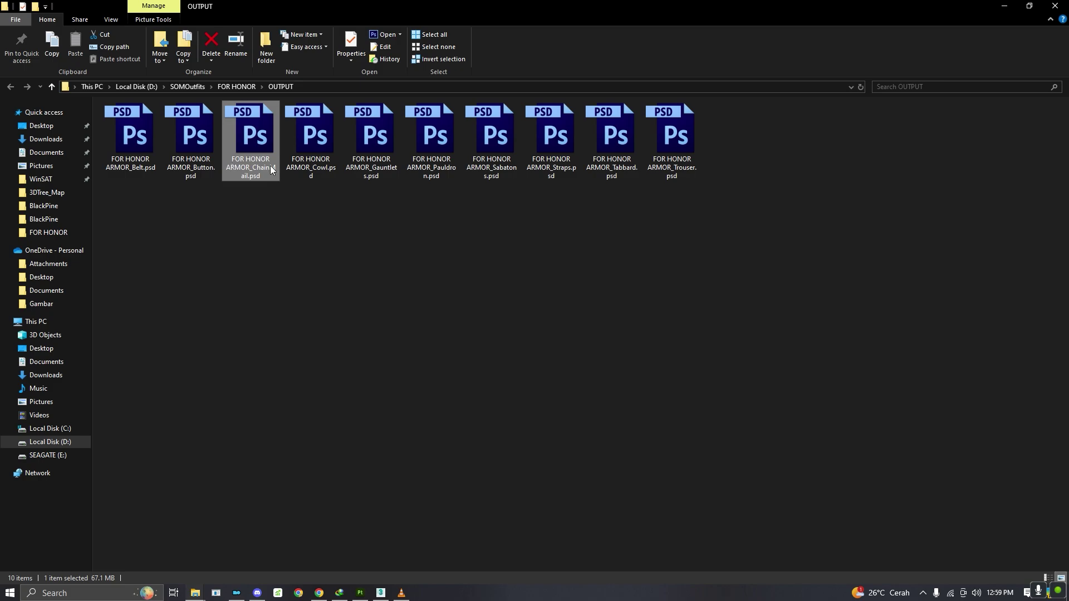
left_click(288, 169)
double_click(320, 151)
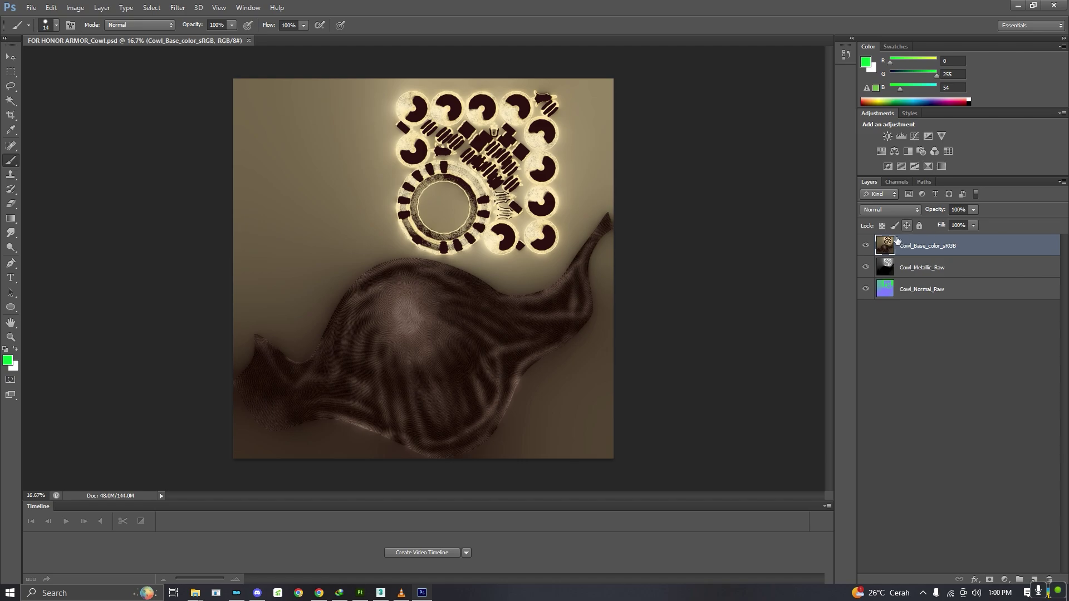
- Hide the Cowl_Base_color_sRGB and Cowl_Metallic_Raw layers and inspect the Cowl_Normal_Raw layer up close
left_click(866, 246)
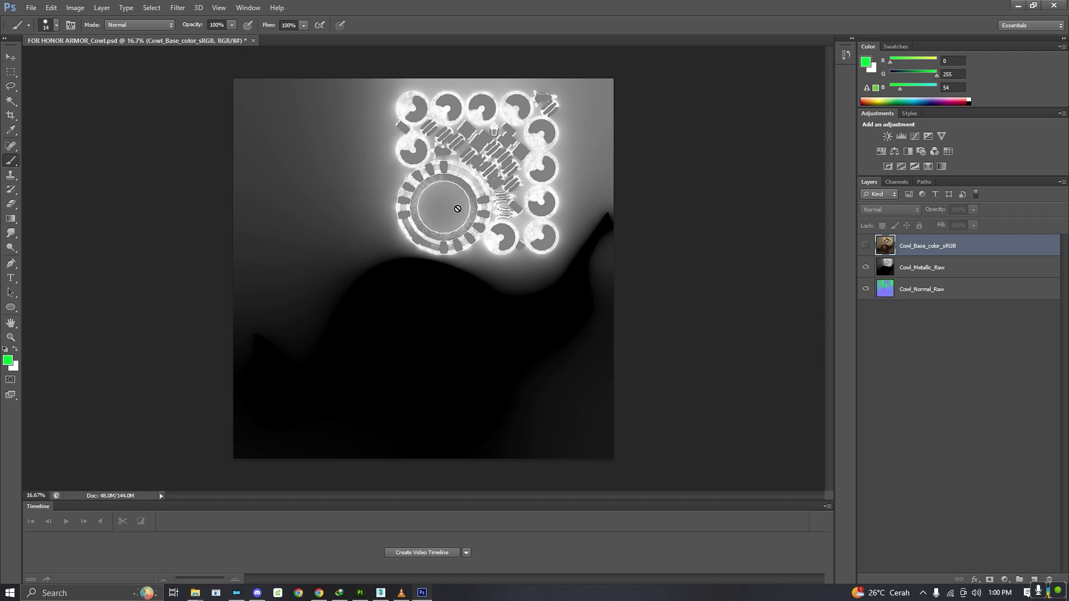
left_click(865, 267)
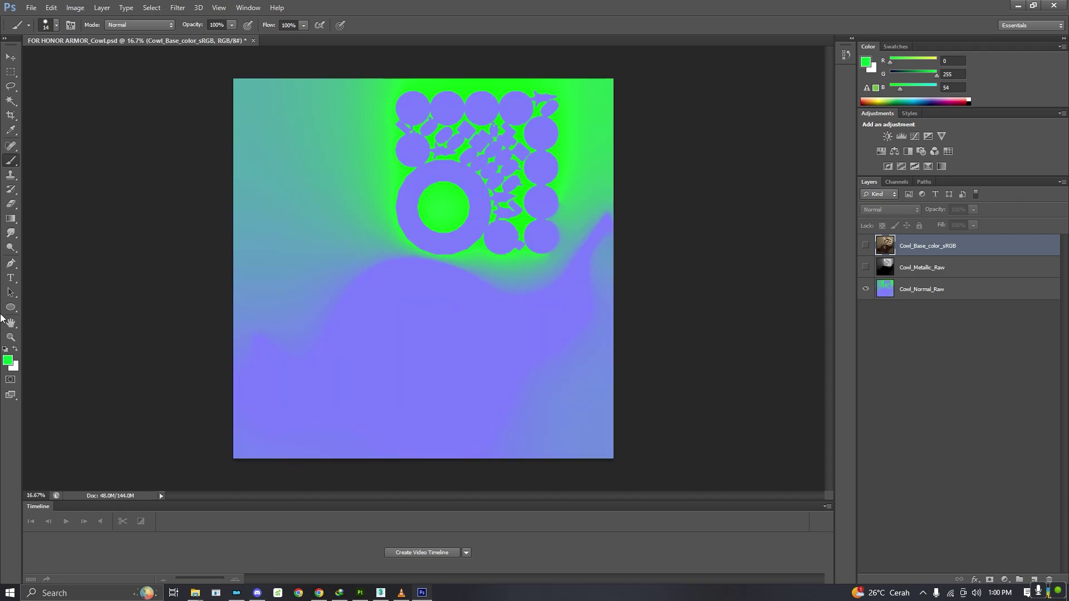
left_click(5, 337)
left_click_drag(335, 349, 490, 378)
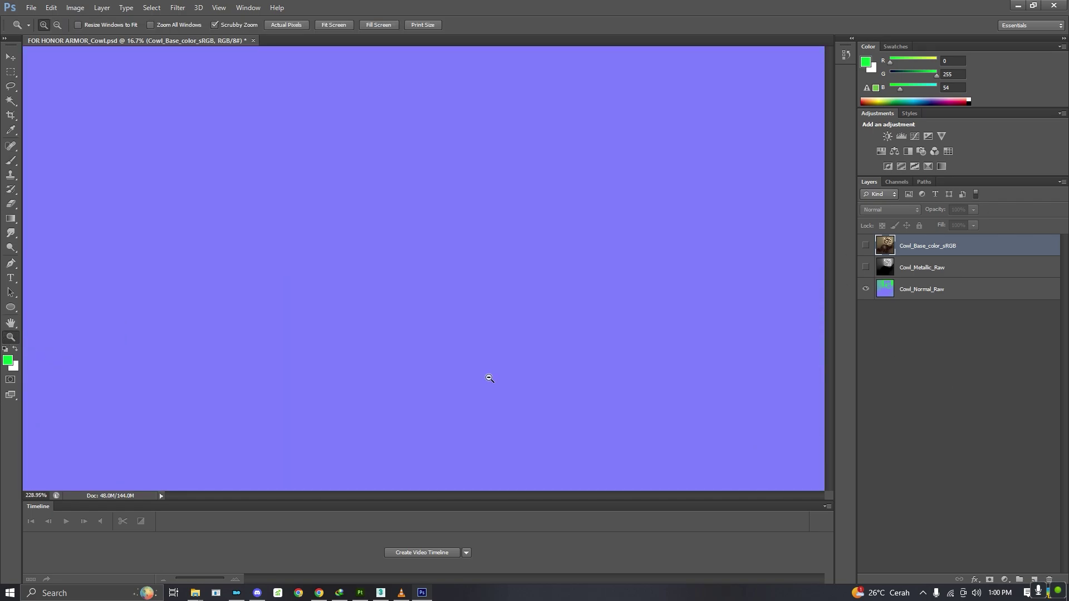
left_click_drag(353, 389, 458, 339)
left_click(458, 339)
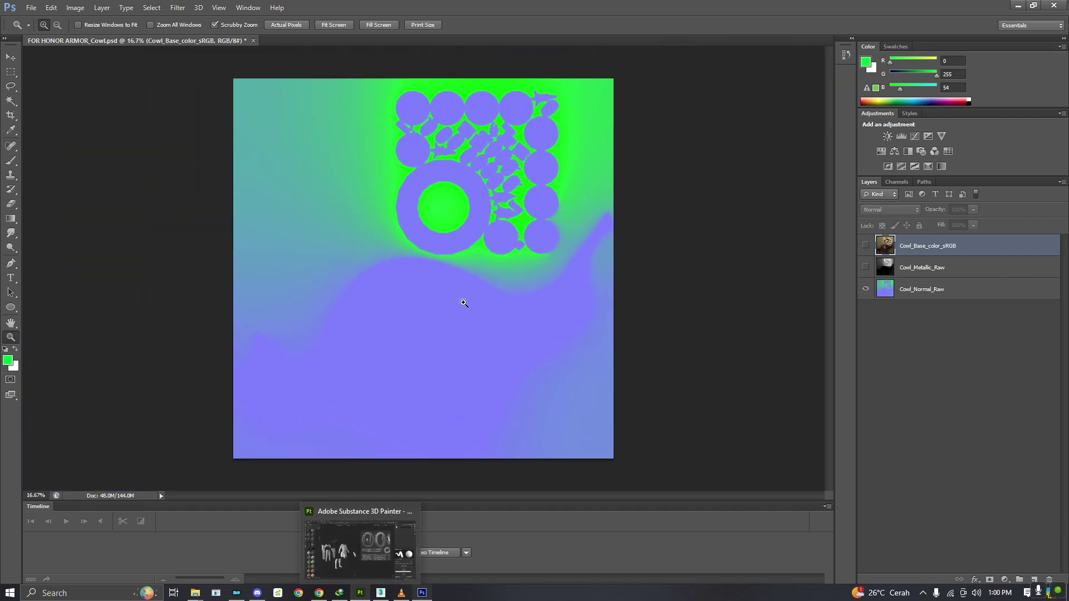
- Switch to Substance 3D Painter and replace the Cowl texture set's Normal output map with Normal_DirectX in the export settings
left_click(360, 593)
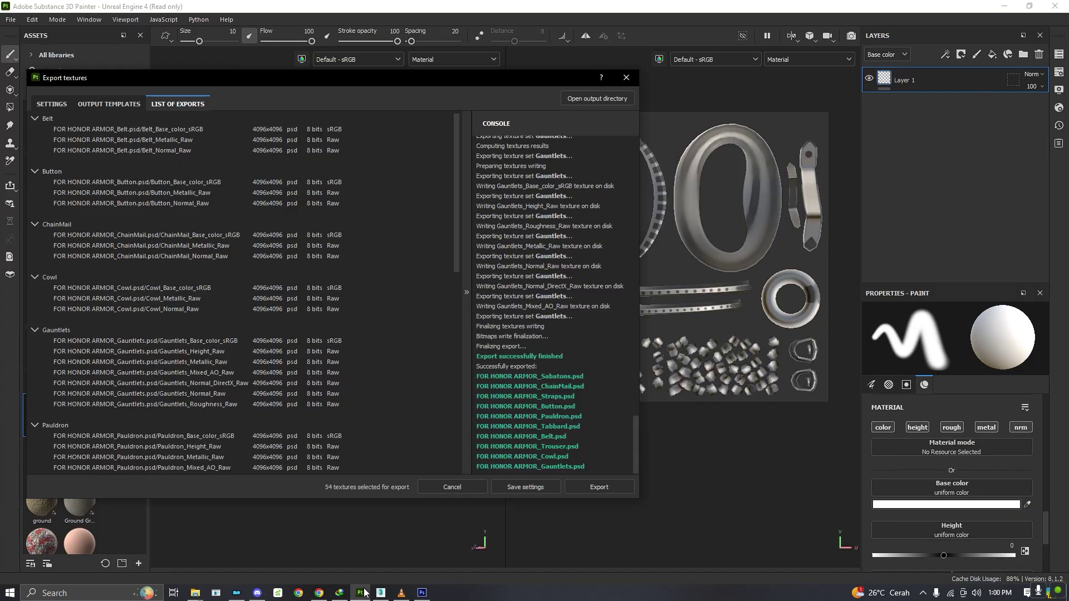
left_click(63, 104)
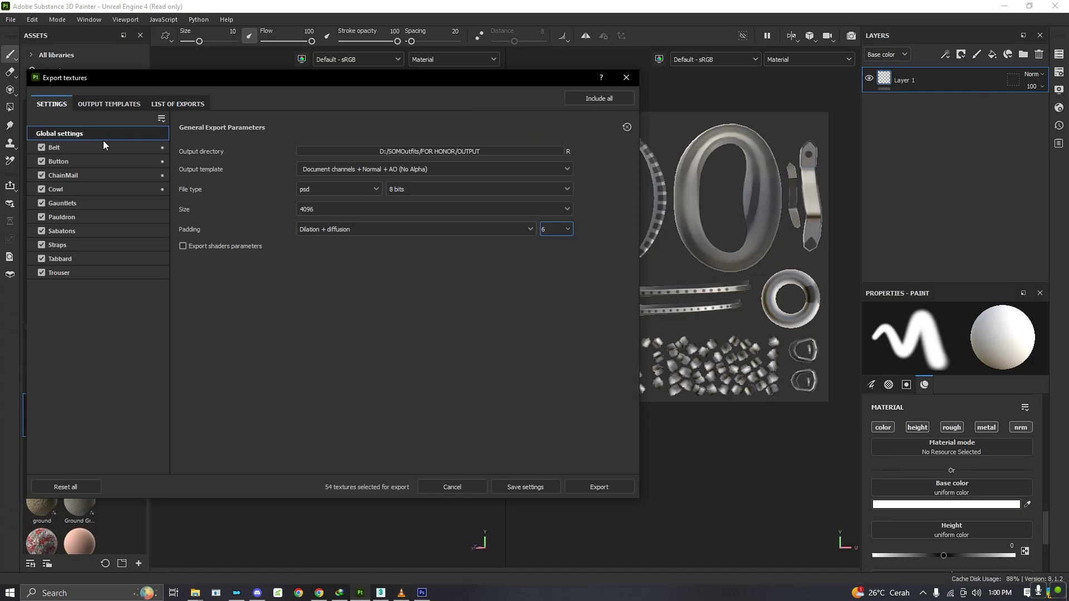
left_click(71, 149)
left_click(112, 186)
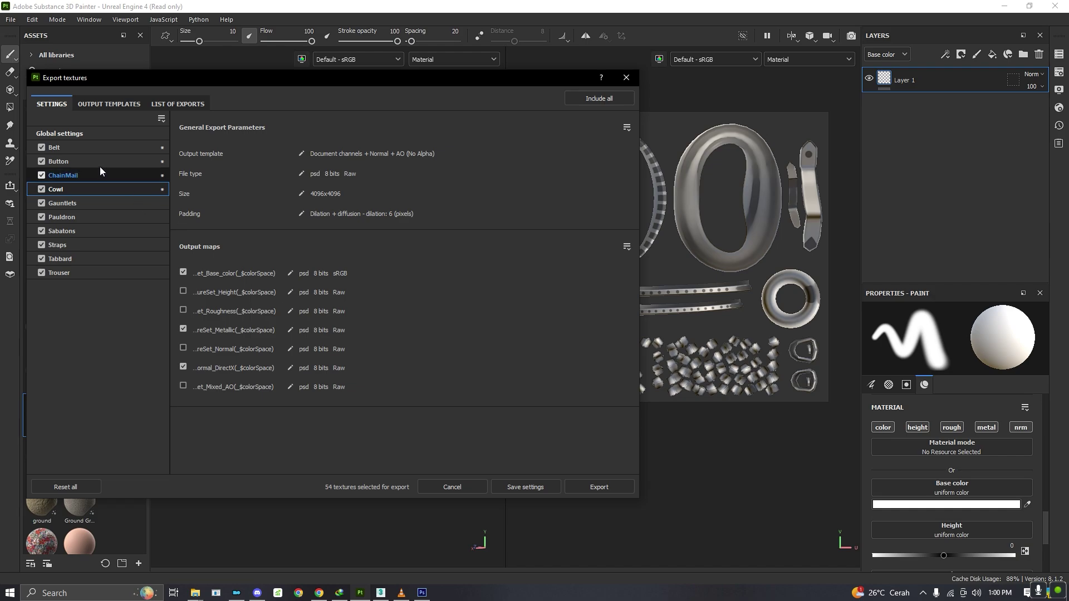
- Exclude every texture set except Cowl from the export
left_click(44, 149)
left_click(41, 161)
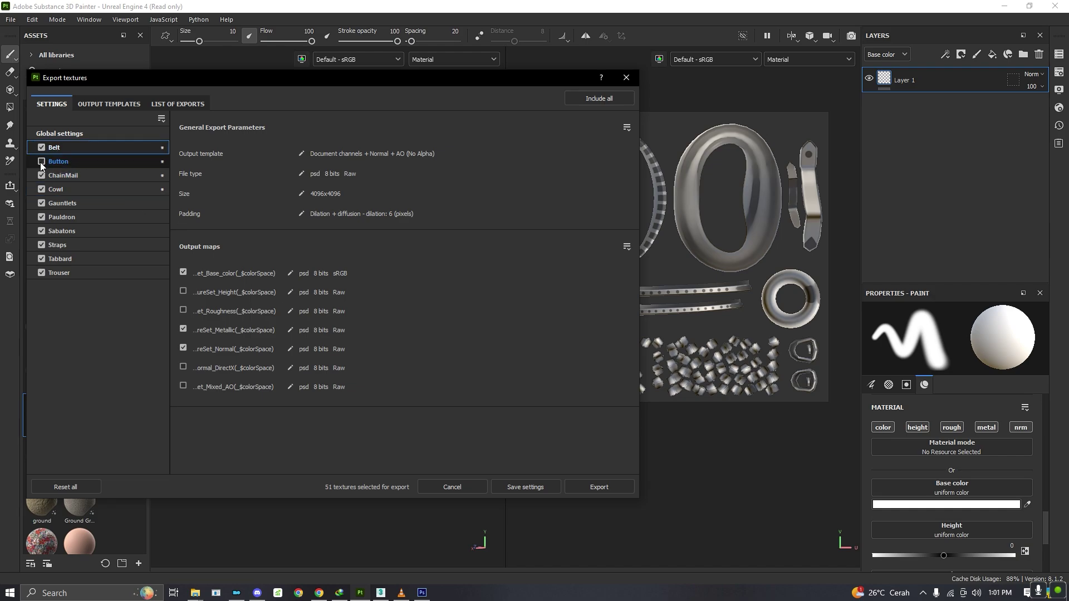
left_click(41, 147)
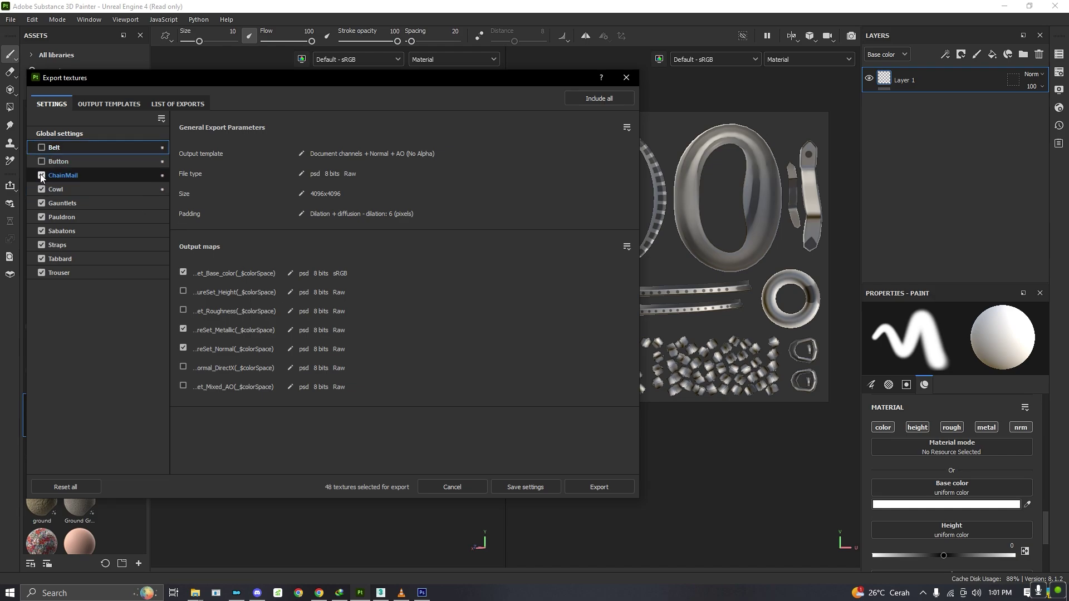
left_click(41, 175)
left_click(42, 203)
left_click(41, 217)
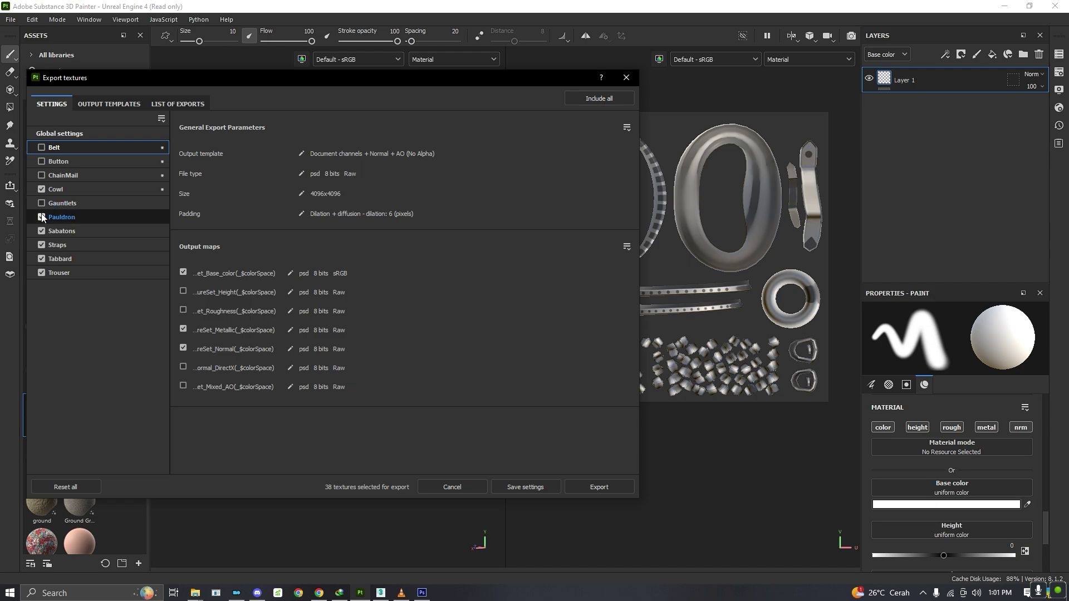
left_click(41, 231)
left_click(42, 245)
left_click(41, 258)
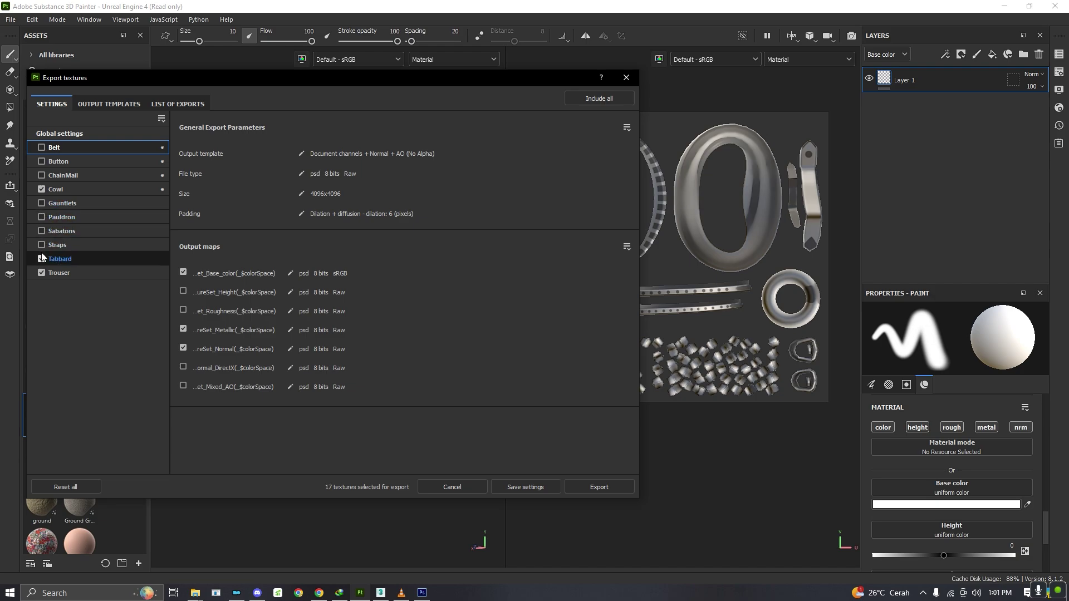
left_click(42, 272)
- Check the Cowl set's output maps and the global export settings, and export the Cowl textures
left_click(89, 192)
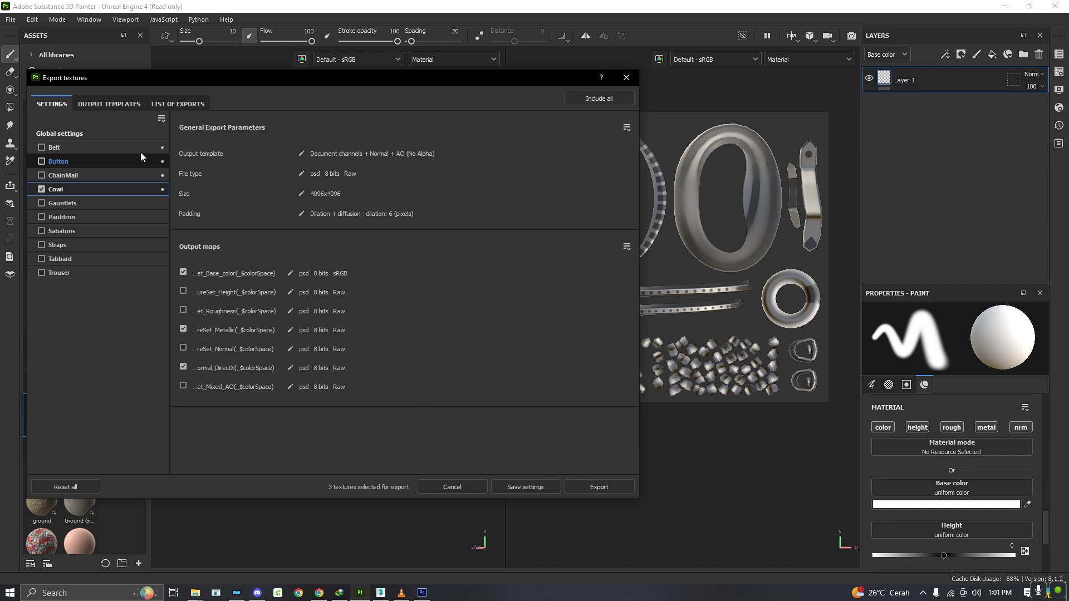
left_click(101, 136)
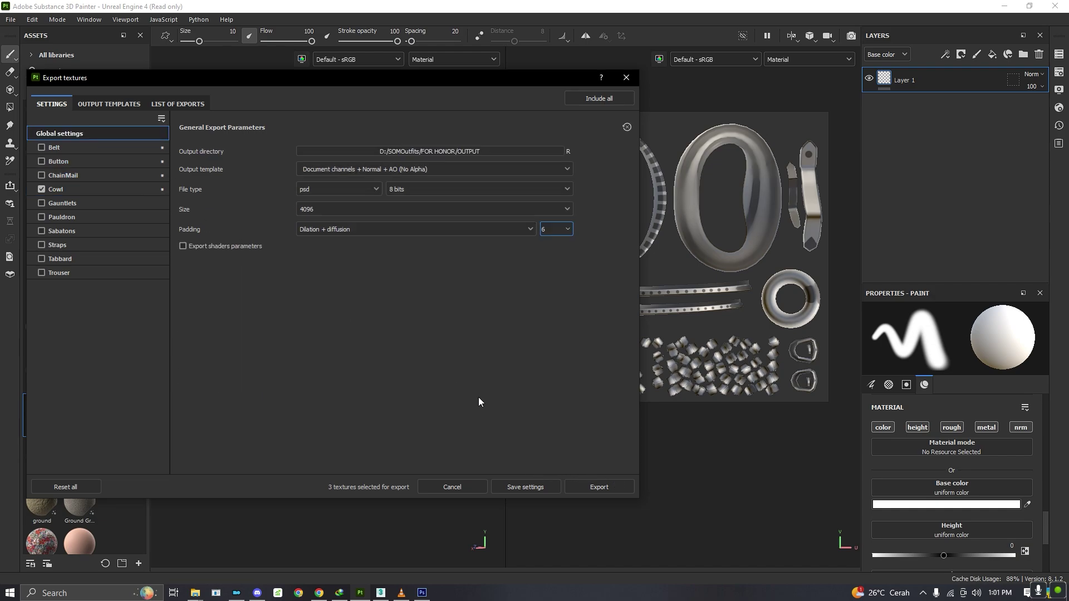
left_click(593, 487)
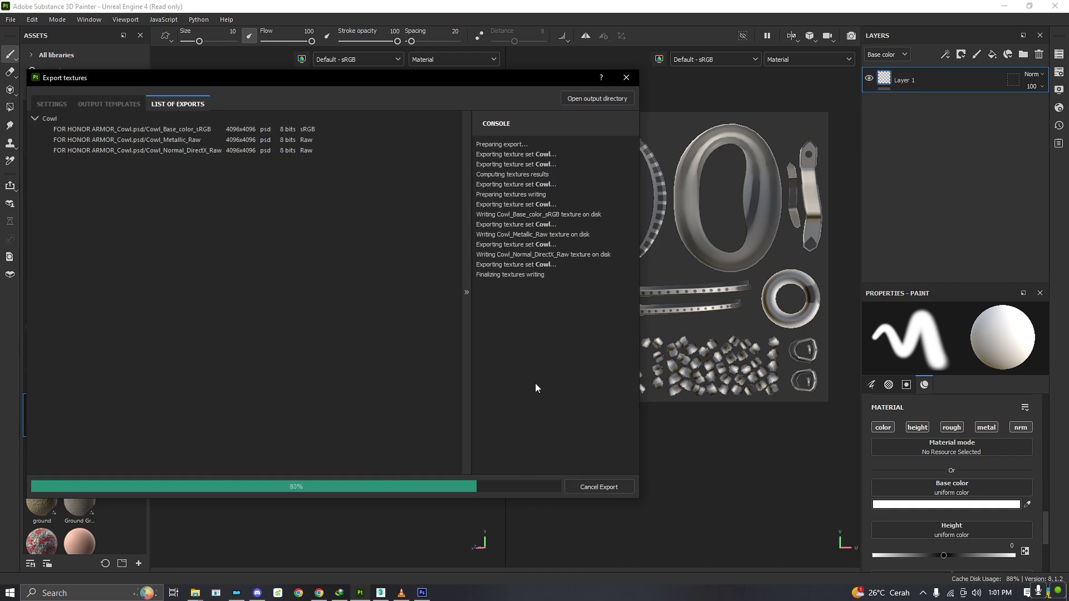
- Reopen FOR HONOR ARMOR_Cowl.psd from the OUTPUT folder in Photoshop, reverting the open document to the newly exported version
mouse_move(198, 597)
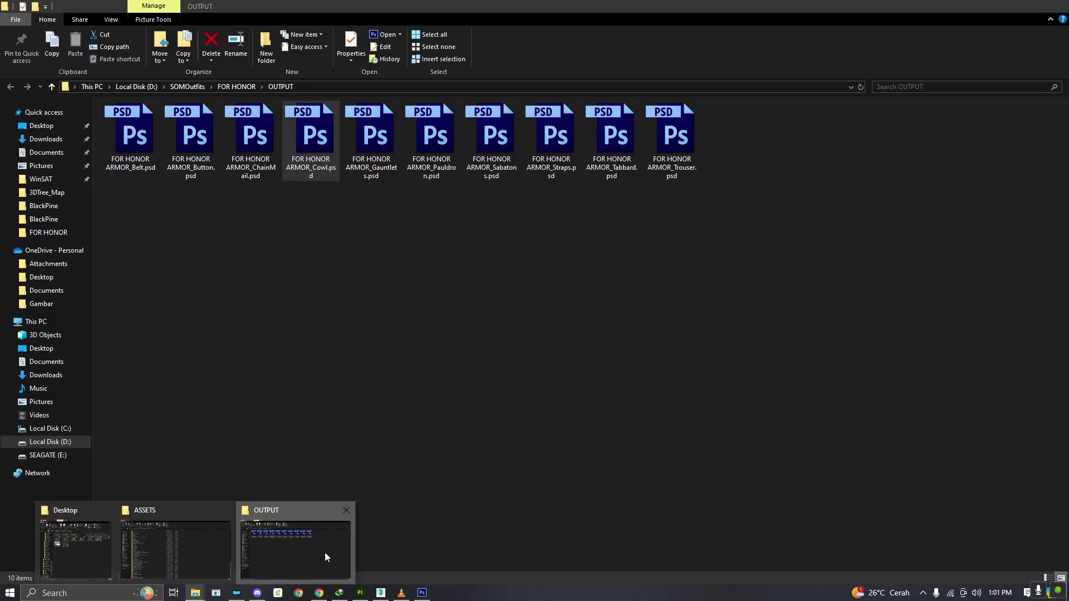
left_click(325, 552)
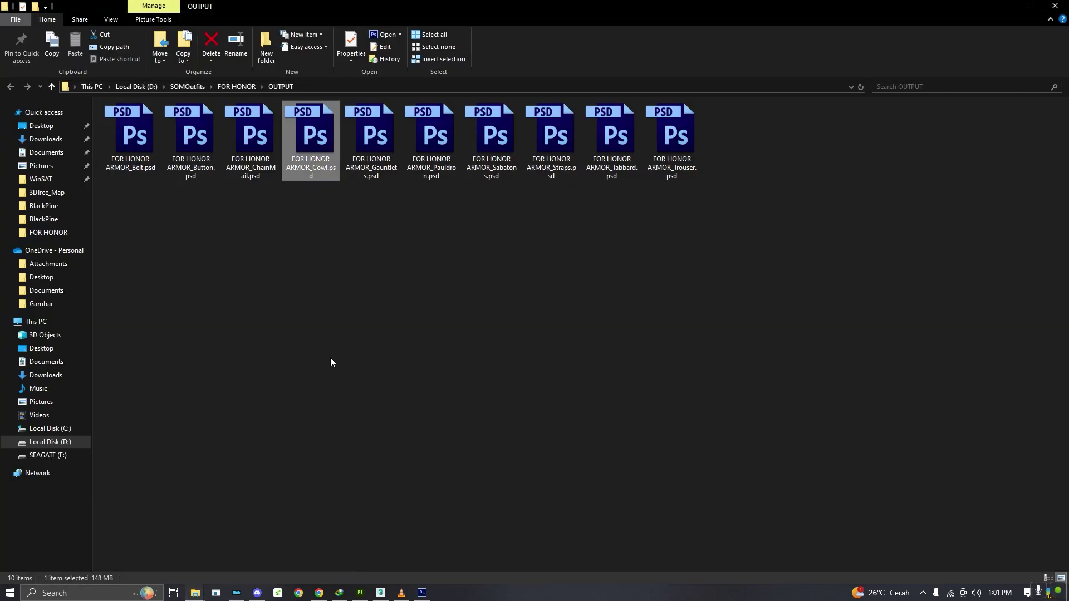
double_click(306, 161)
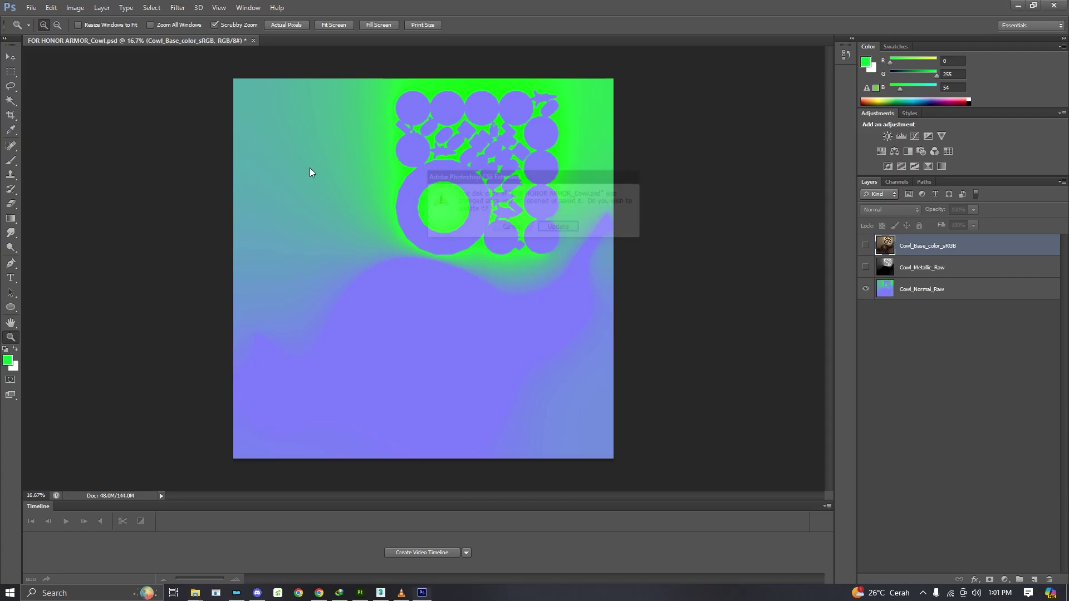
left_click(565, 228)
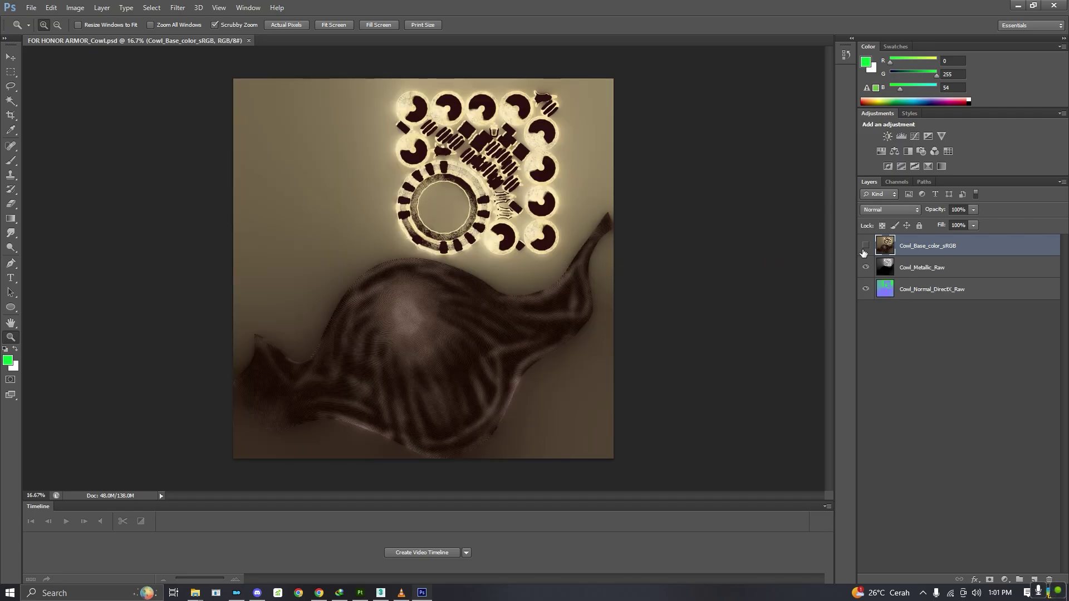
- Hide the Cowl_Base_color_sRGB and Cowl_Metallic_Raw layers and inspect the Cowl_Normal_DirectX_Raw layer
left_click(865, 245)
left_click(865, 267)
left_click_drag(417, 306, 406, 358)
left_click_drag(497, 183, 501, 206)
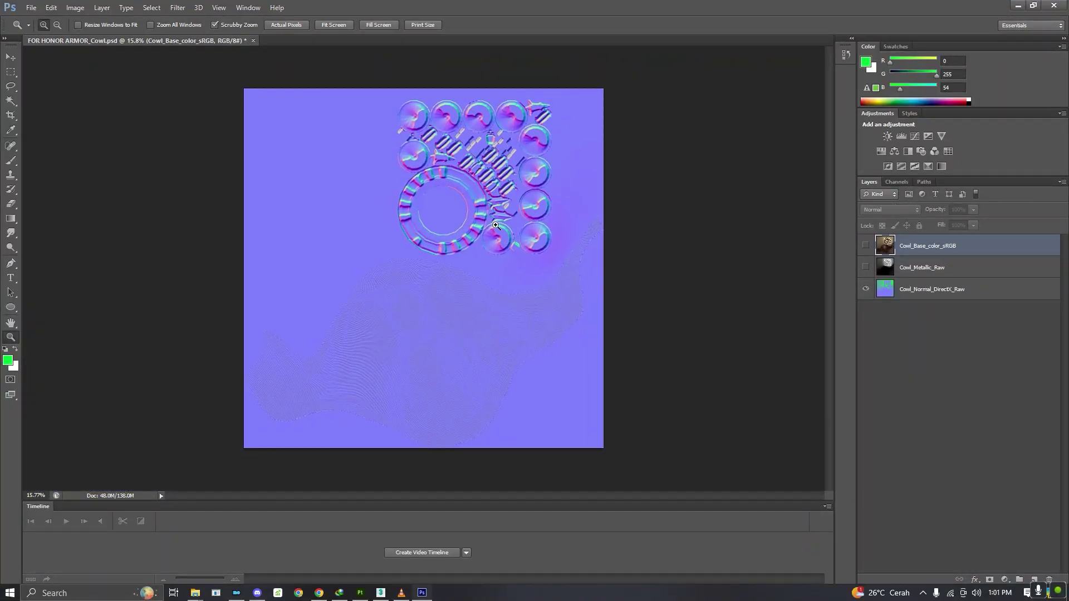
left_click_drag(413, 324, 425, 359)
- Review the Cowl set's output map selection in Substance 3D Painter and compare it with the normal map layer in Photoshop
left_click(359, 592)
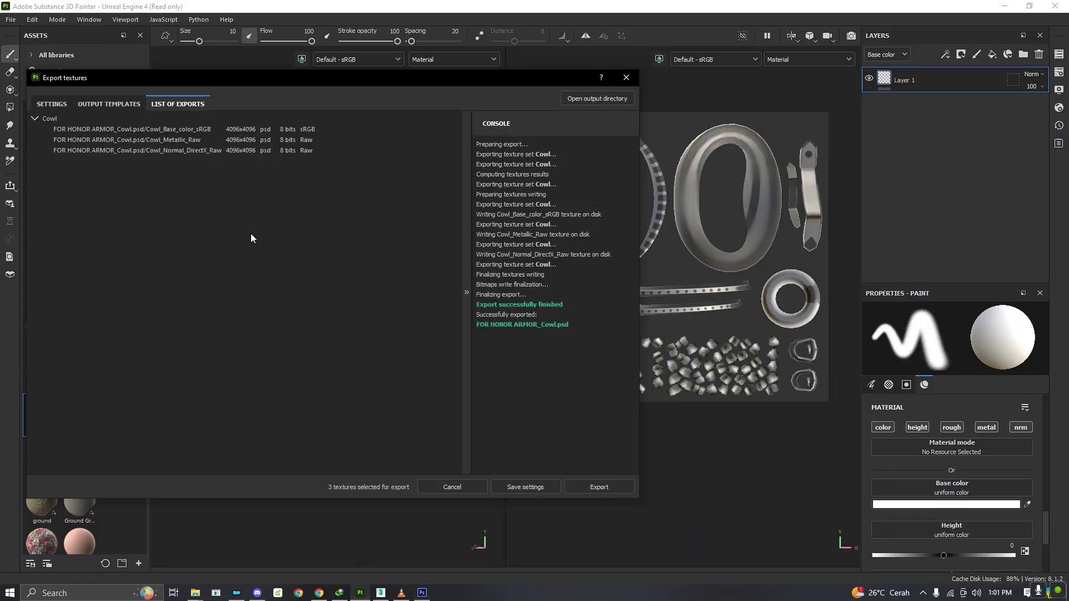
left_click(43, 105)
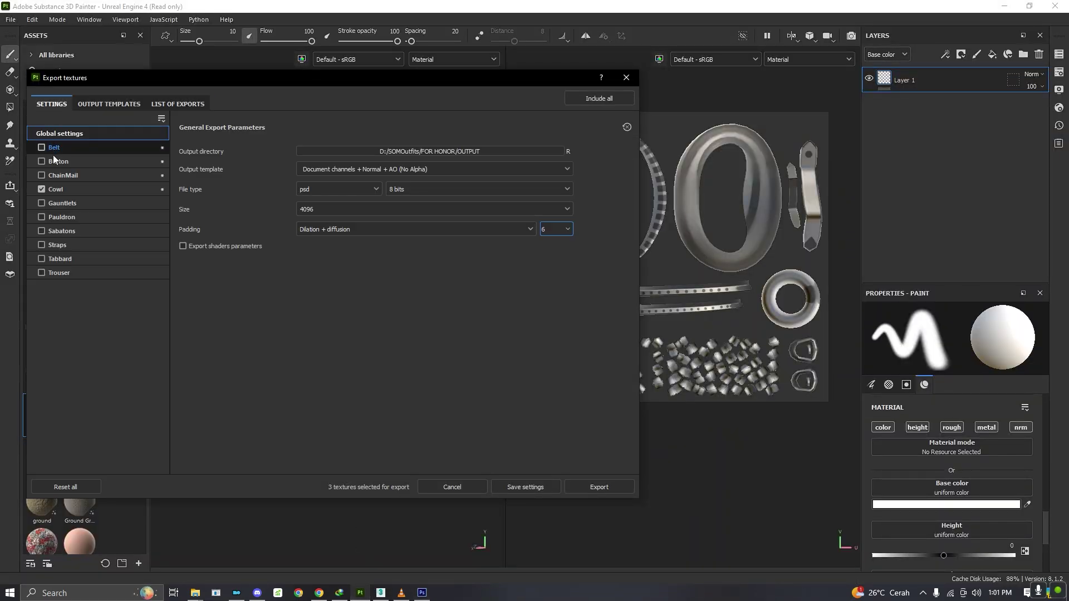
left_click(93, 188)
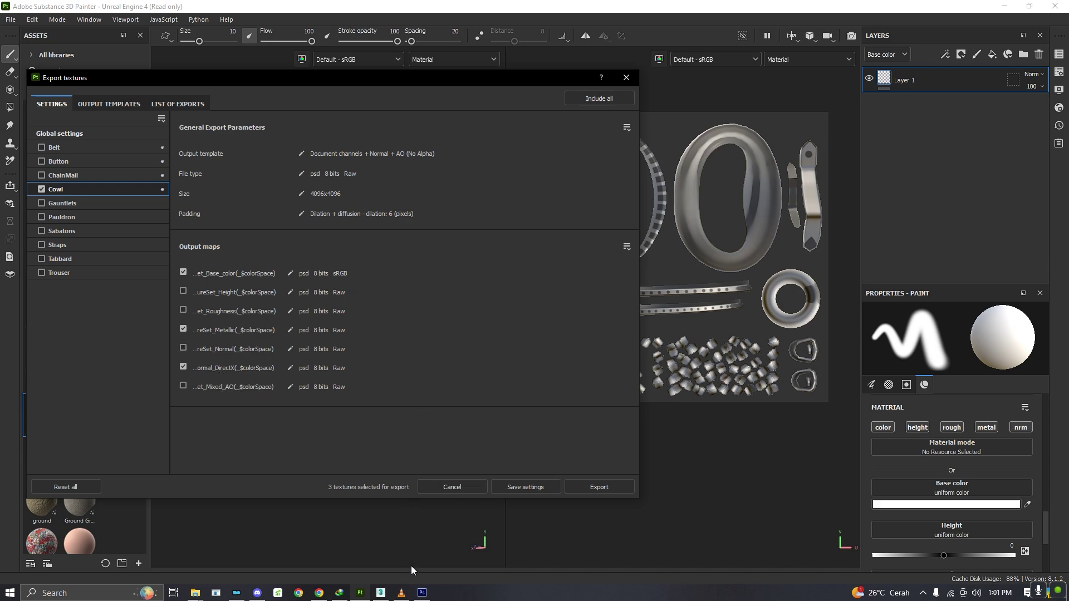
left_click(421, 593)
scroll(502, 293, "down", 3, "alt")
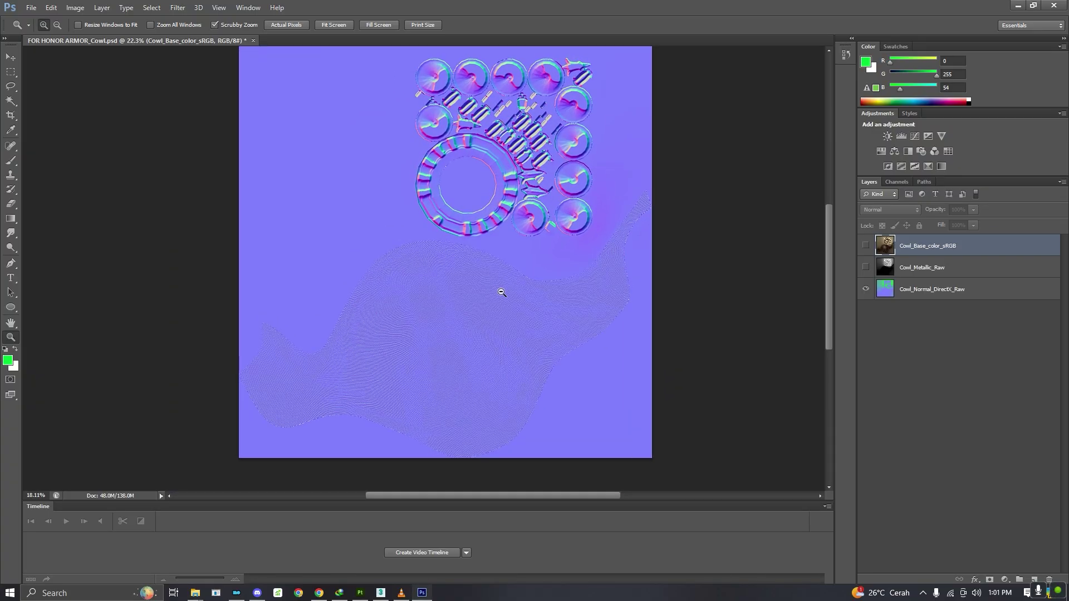
- Show the Cowl_Base_color_sRGB layer and save the image to the OUTPUT folder as FOR HONOR ARMOR_Cowl.dds in DDS - NVIDIA Texture Tools Exporter format
scroll(501, 292, "down", 1, "alt")
scroll(501, 184, "up", 8, "alt")
scroll(512, 182, "down", 7, "alt")
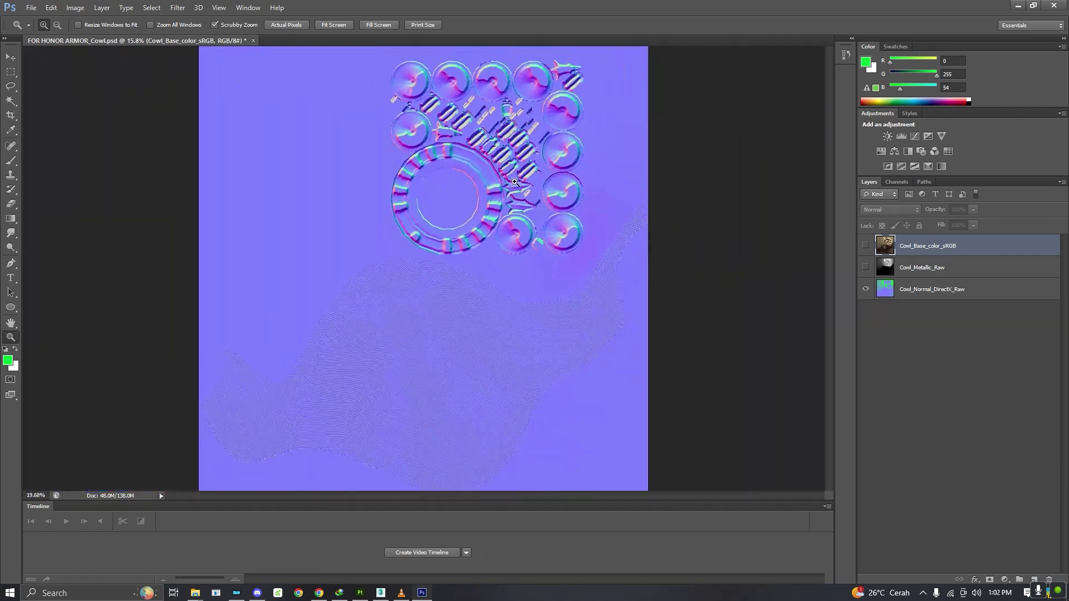
scroll(515, 181, "down", 1, "alt")
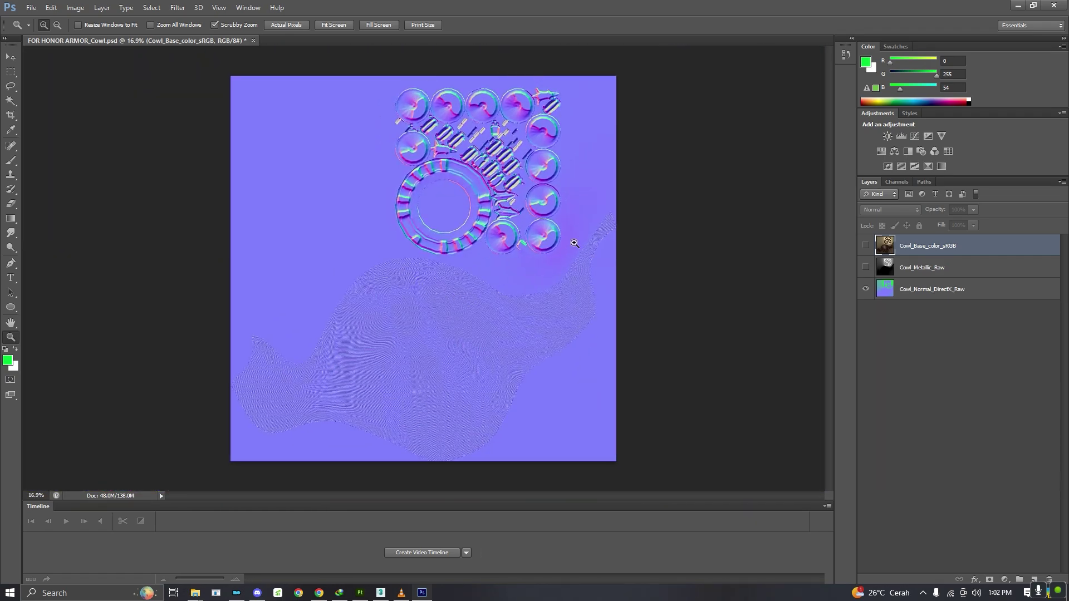
left_click(865, 245)
left_click(32, 7)
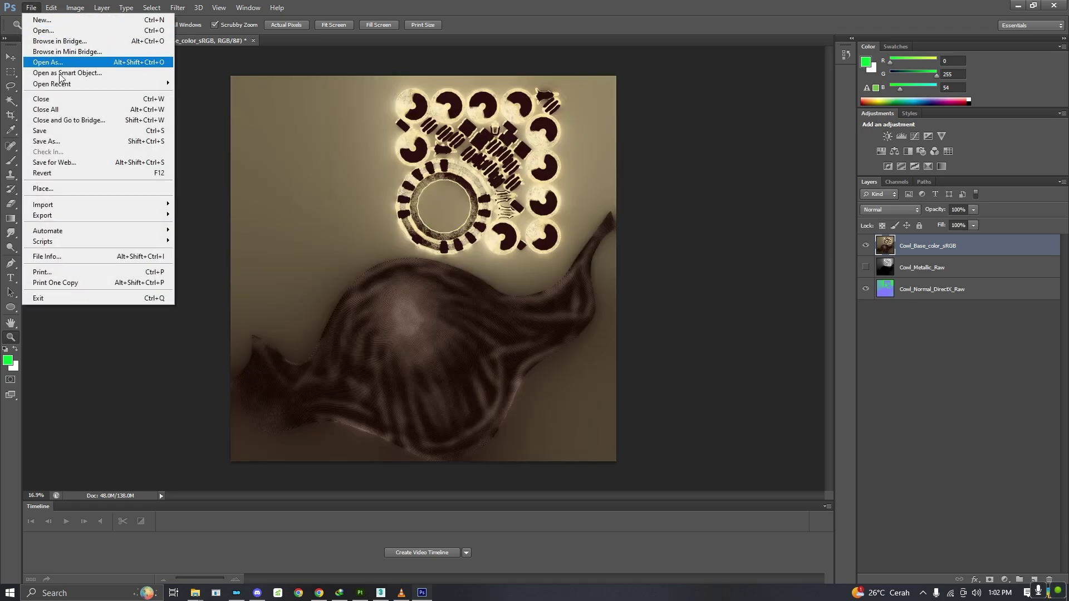
left_click(108, 140)
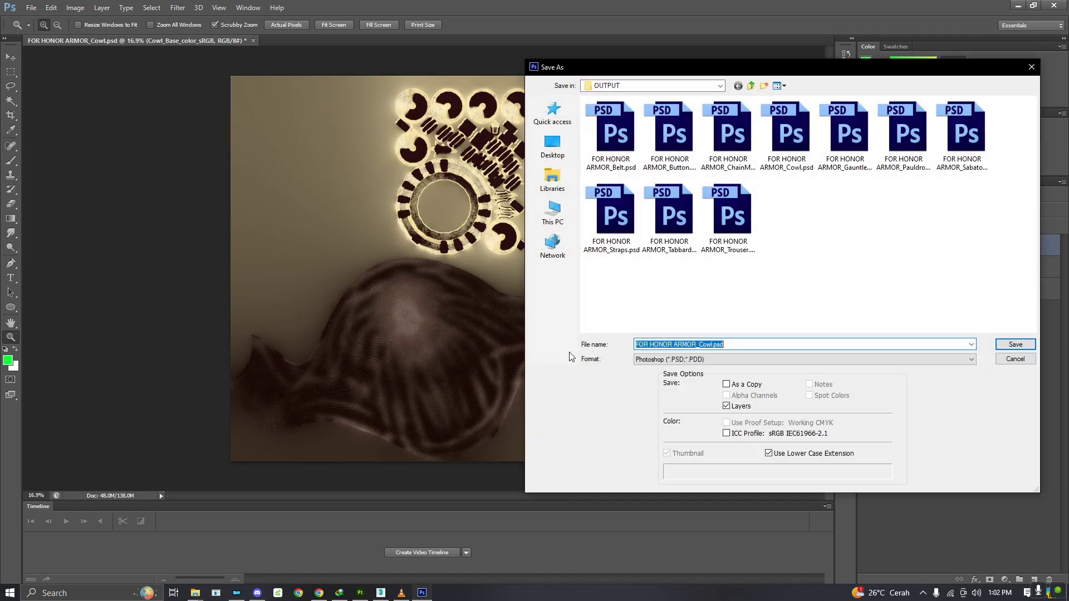
left_click(668, 359)
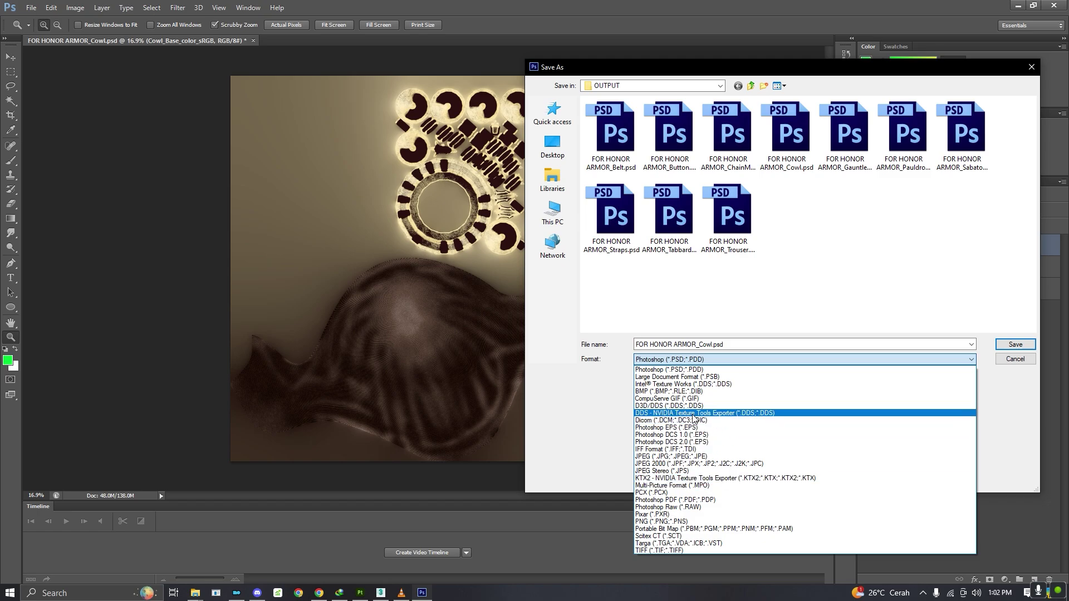
left_click(695, 414)
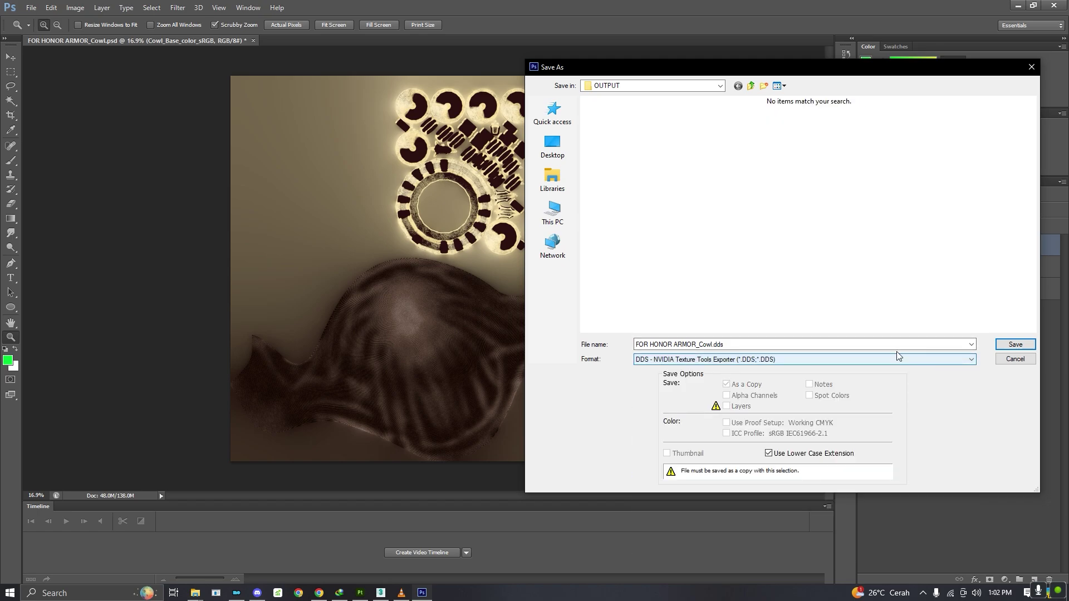
left_click(1015, 345)
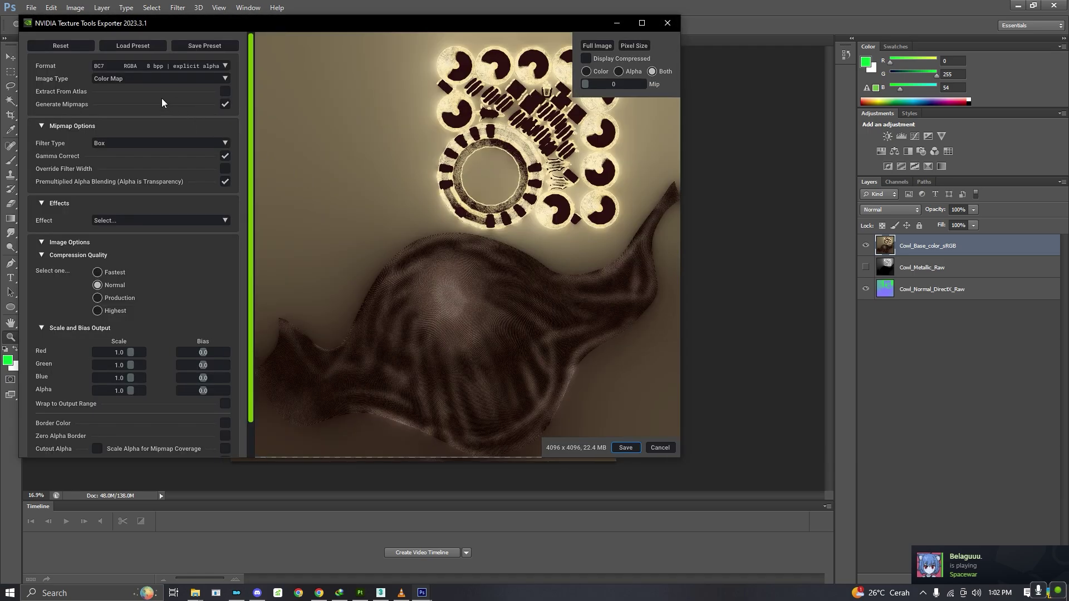
- Choose the compression format for the Cowl base color map in the NVIDIA Texture Tools Exporter and export the DDS
left_click(208, 65)
left_click(208, 65)
left_click(208, 65)
left_click(186, 68)
left_click(112, 66)
left_click(126, 71)
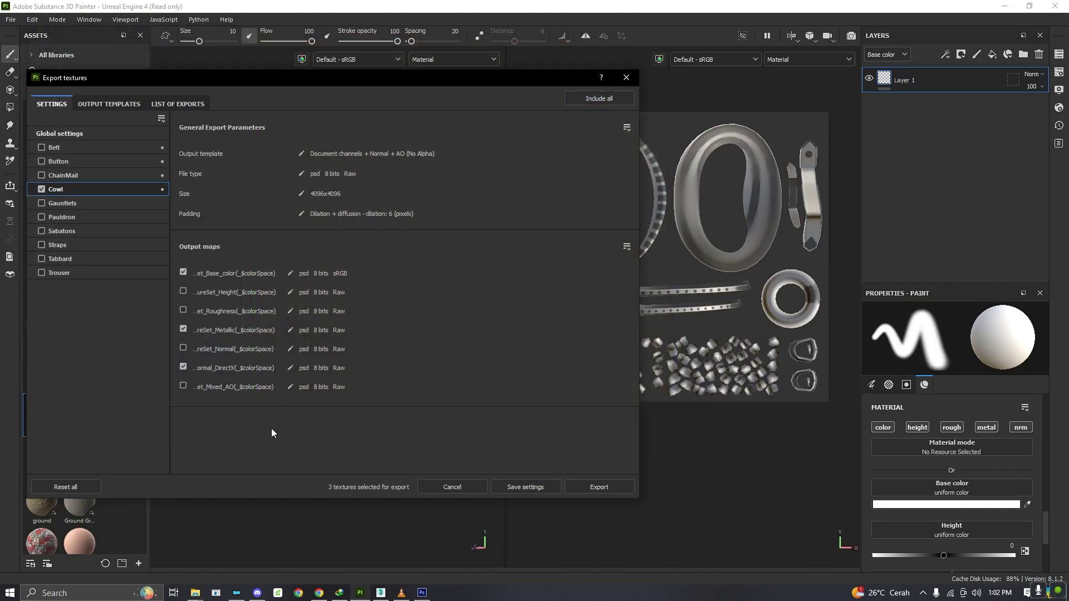
- Back in Photoshop, hide Cowl_Base_color_sRGB, show Cowl_Metallic_Raw, and start saving a copy in DDS - NVIDIA Texture Tools Exporter format
left_click(428, 593)
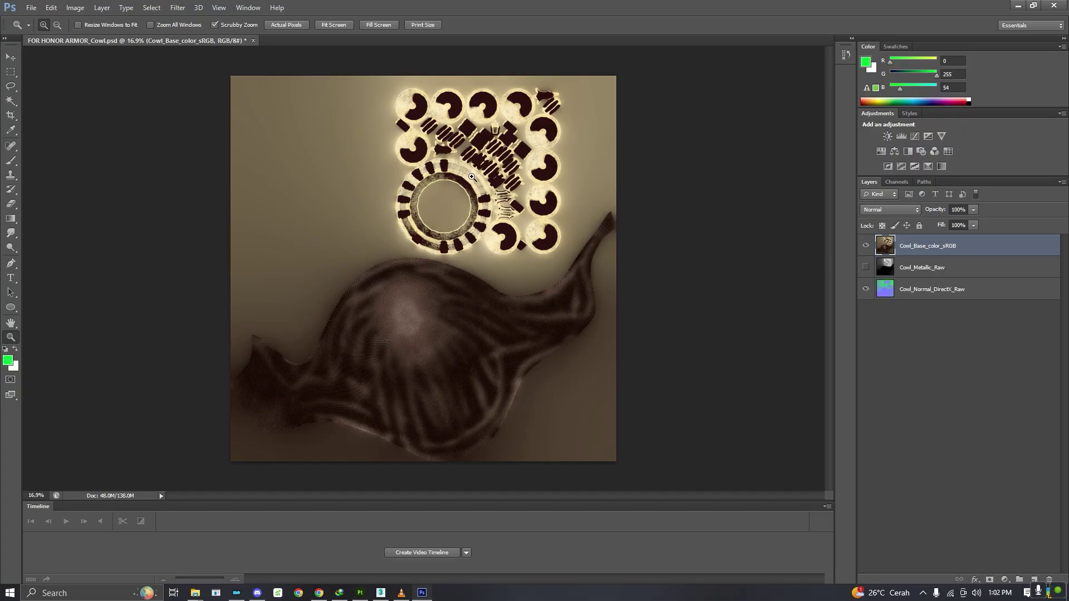
left_click(865, 246)
left_click(865, 267)
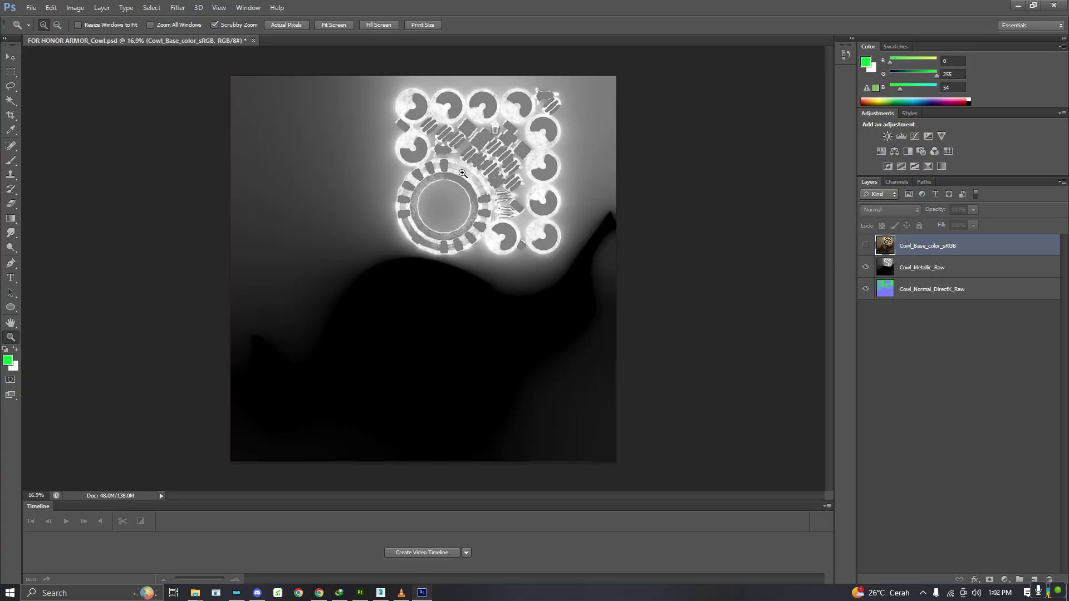
left_click(31, 7)
left_click(51, 141)
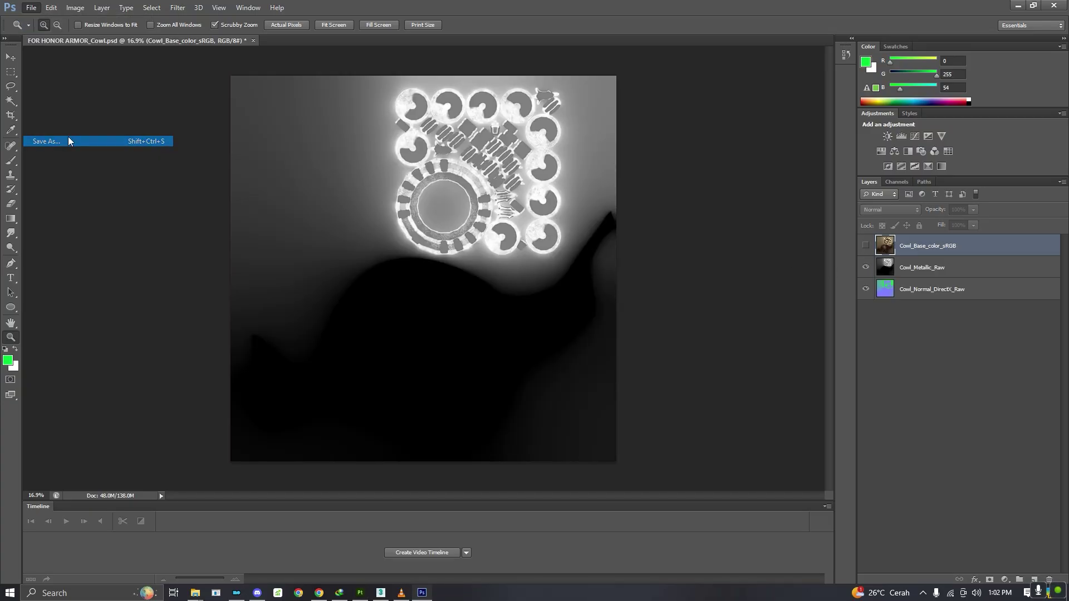
left_click(767, 359)
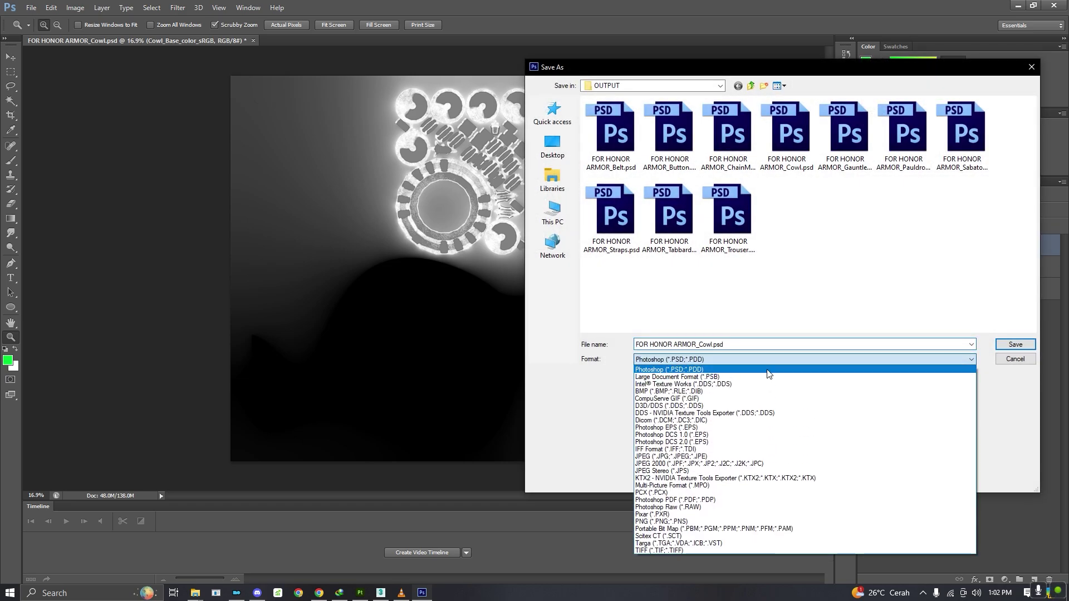
left_click(782, 420)
left_click(713, 359)
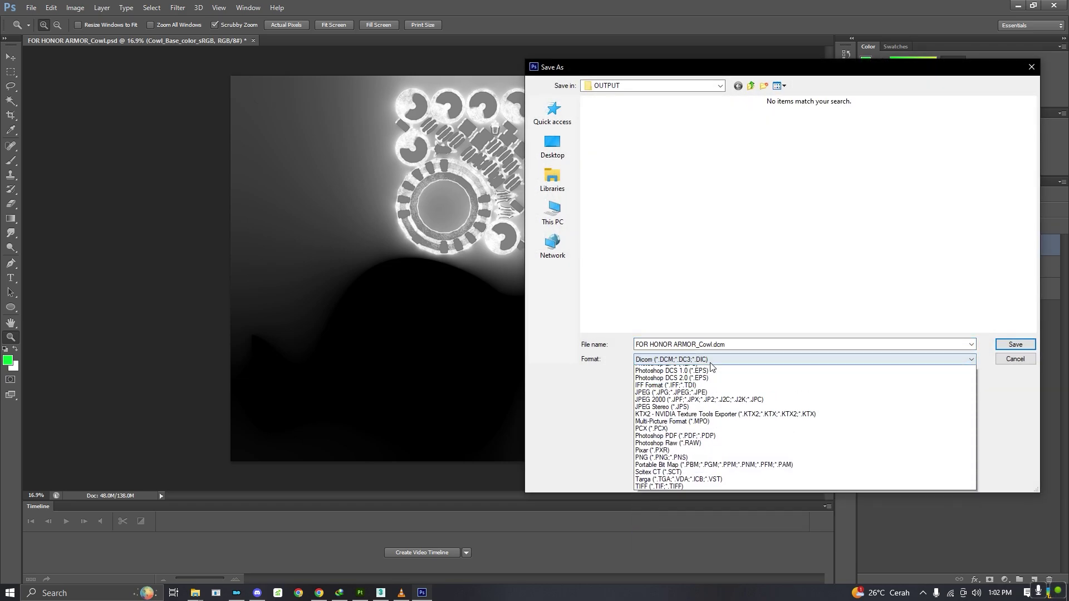
left_click(767, 413)
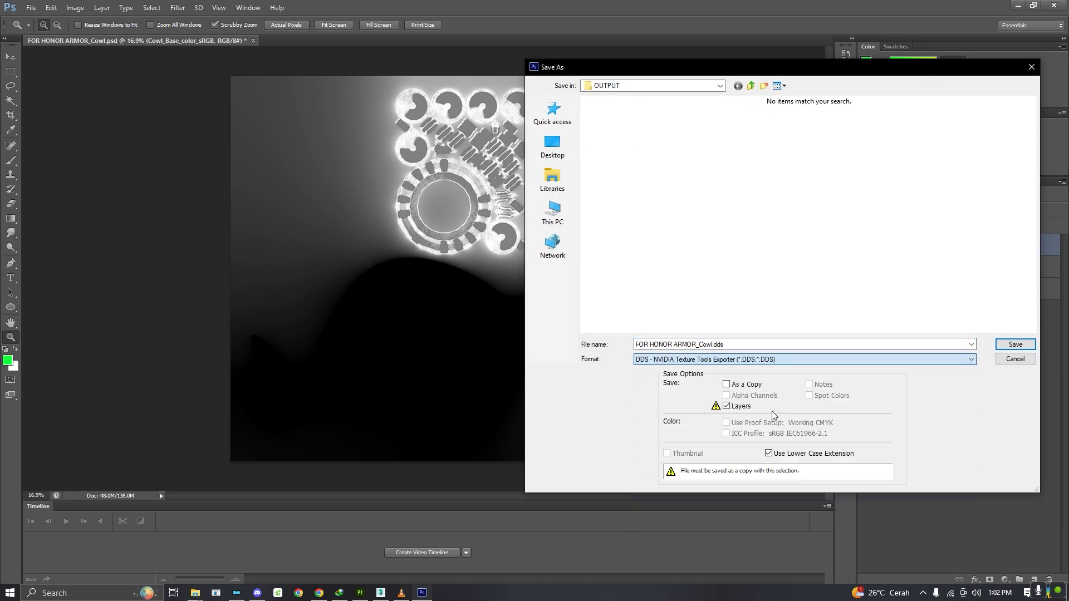
- Name the metallic map FOR HONOR ARMOR_Cowl_M and save it to the OUTPUT folder
double_click(742, 345)
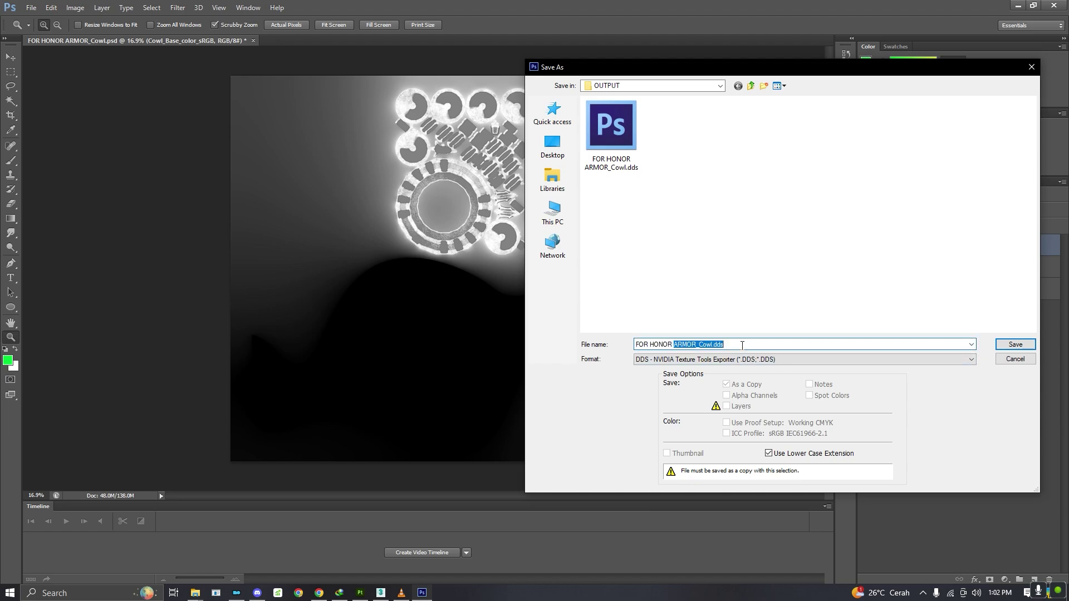
left_click(742, 345)
key("BackSpace")
key("BackSpace")
key("BackSpace")
key("BackSpace")
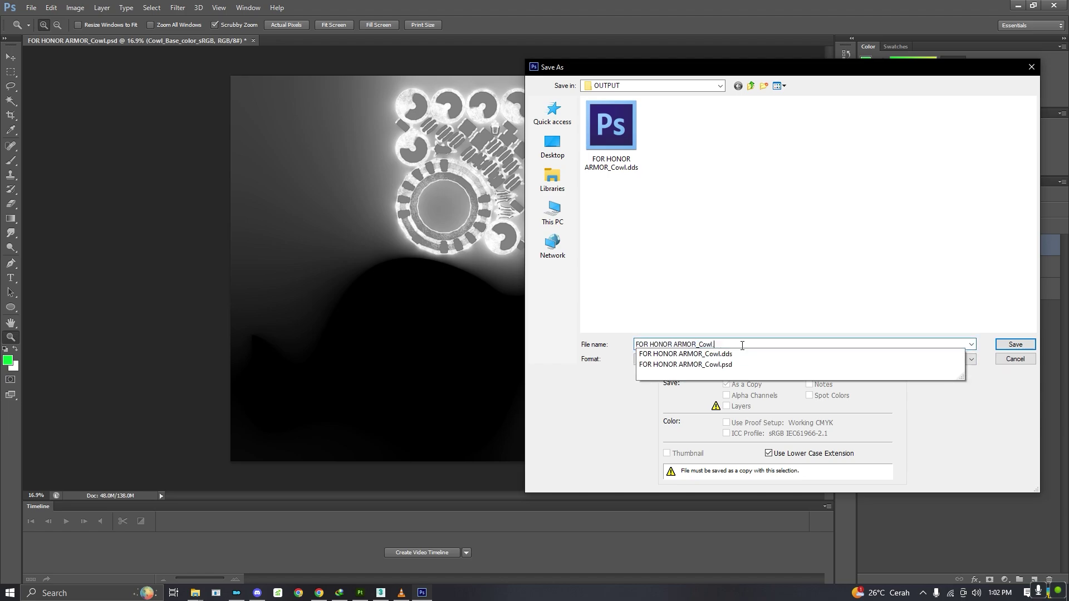
type("_M")
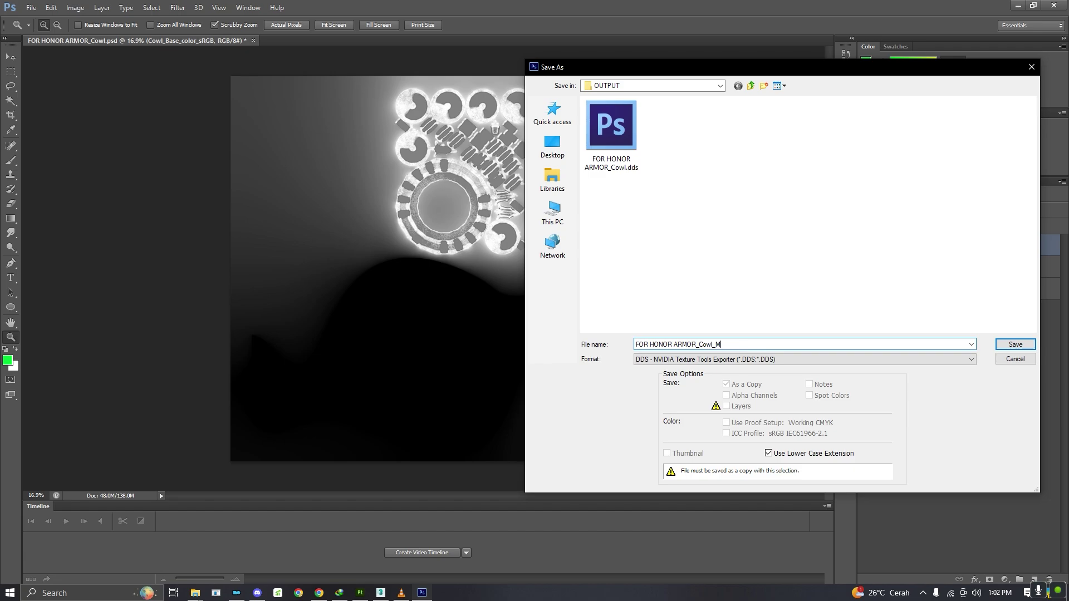
left_click(1008, 345)
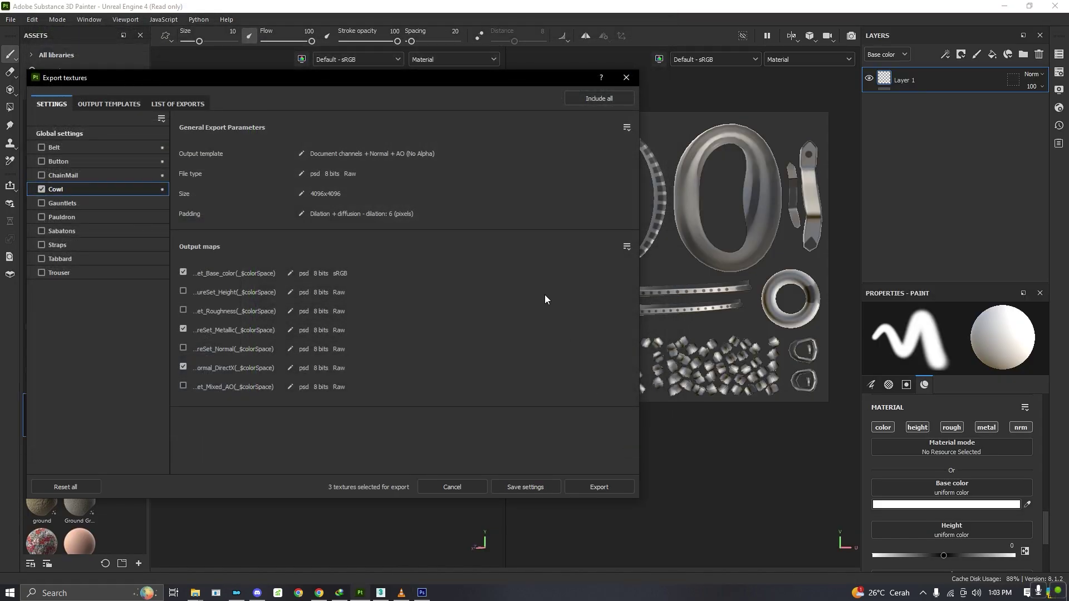
- Back in Photoshop, hide Cowl_Metallic_Raw, select Cowl_Normal_DirectX_Raw, and start saving a copy in DDS - NVIDIA Texture Tools Exporter format
left_click(422, 593)
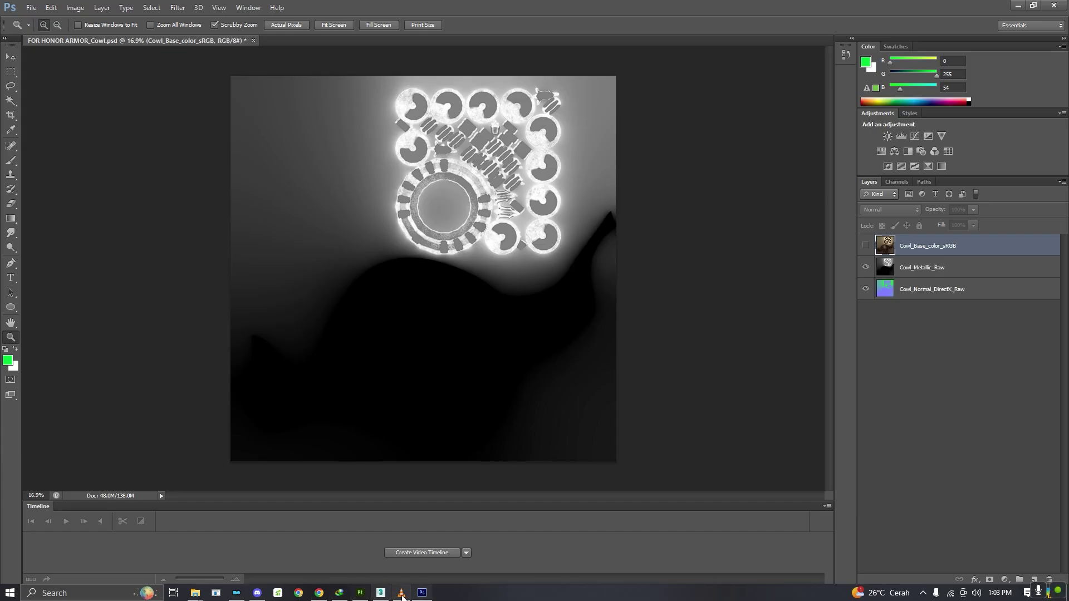
left_click(864, 269)
left_click(898, 285)
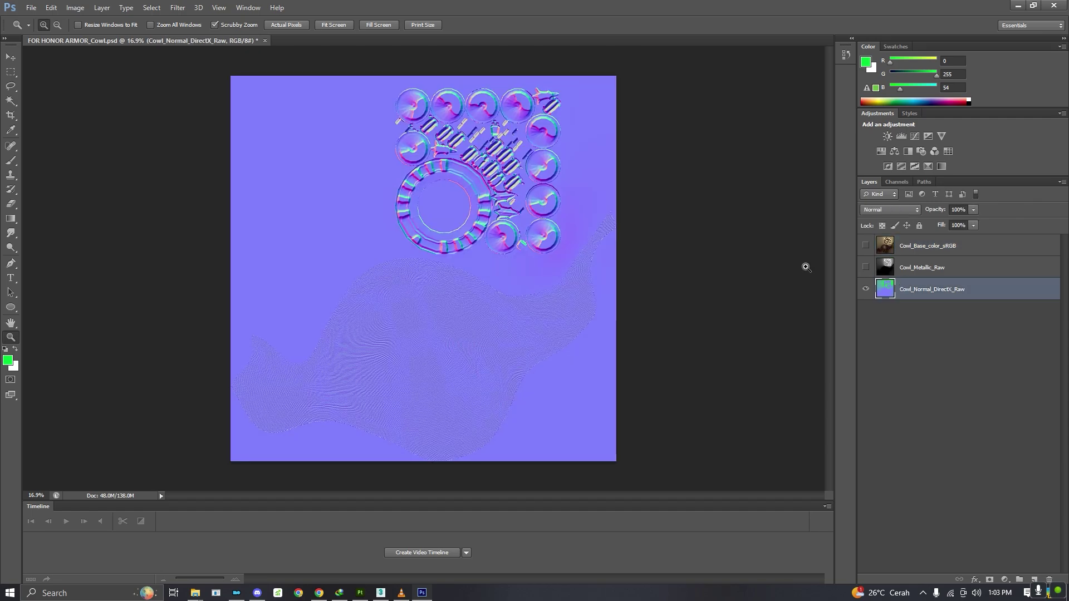
left_click(31, 7)
left_click(84, 137)
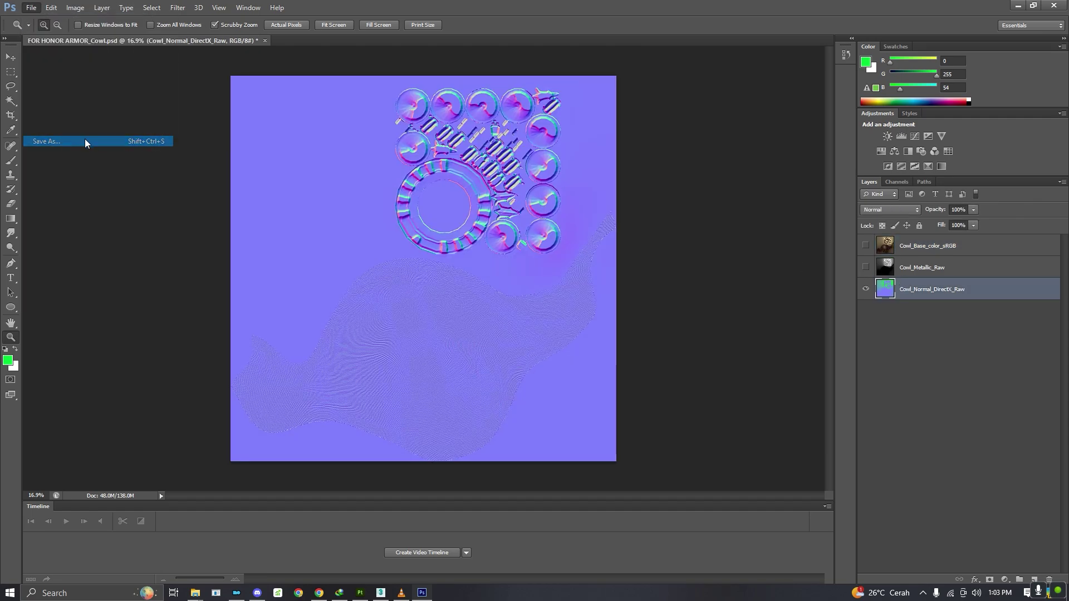
left_click(706, 360)
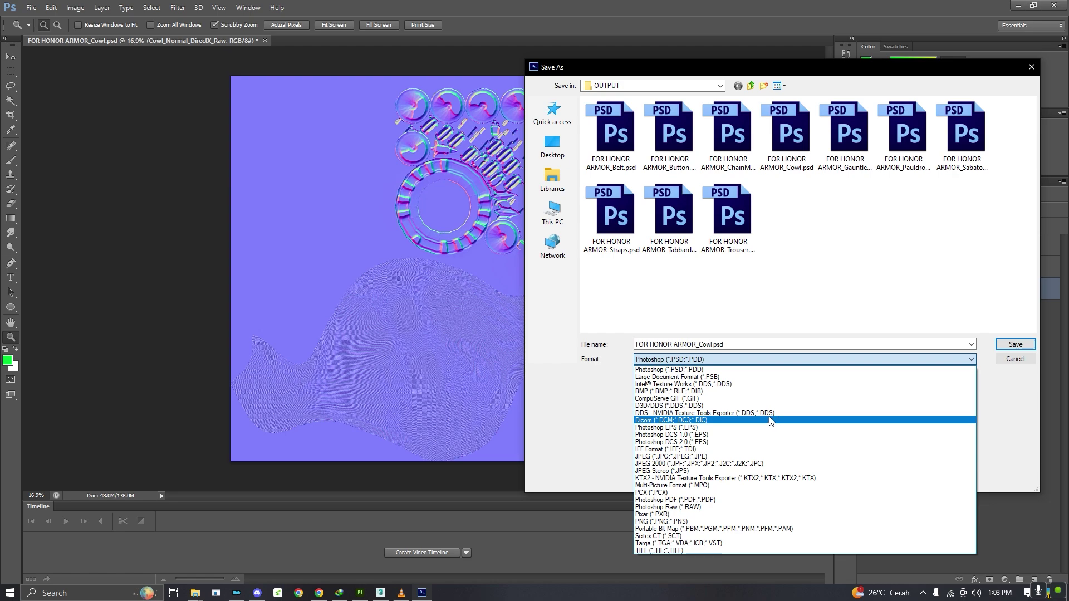
left_click(756, 413)
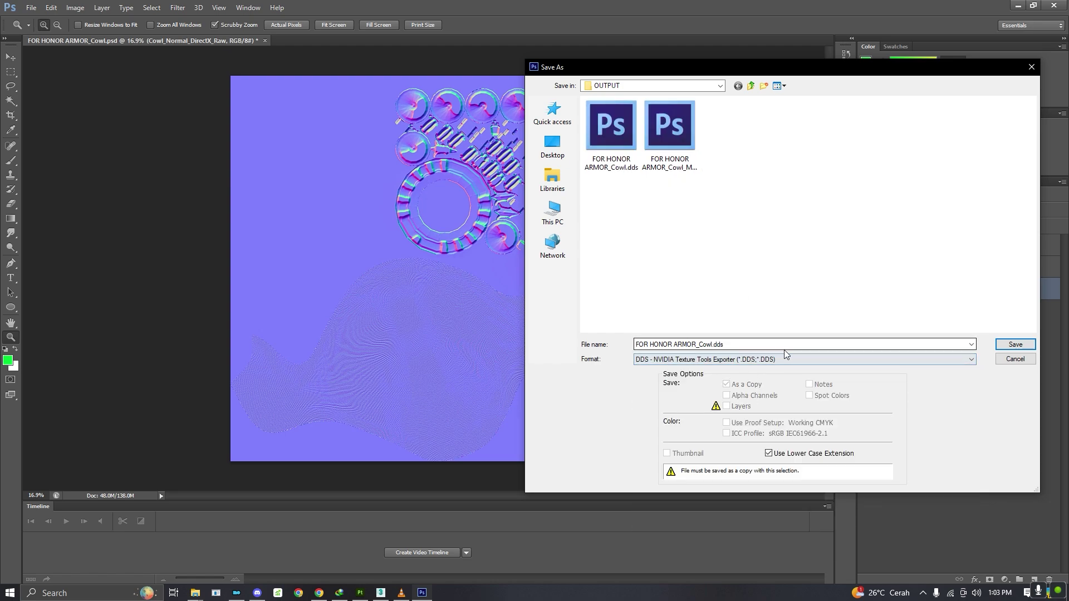
- Name the normal map FOR HONOR ARMOR_Cowl_n and save it to the OUTPUT folder
left_click(746, 344)
left_click(744, 344)
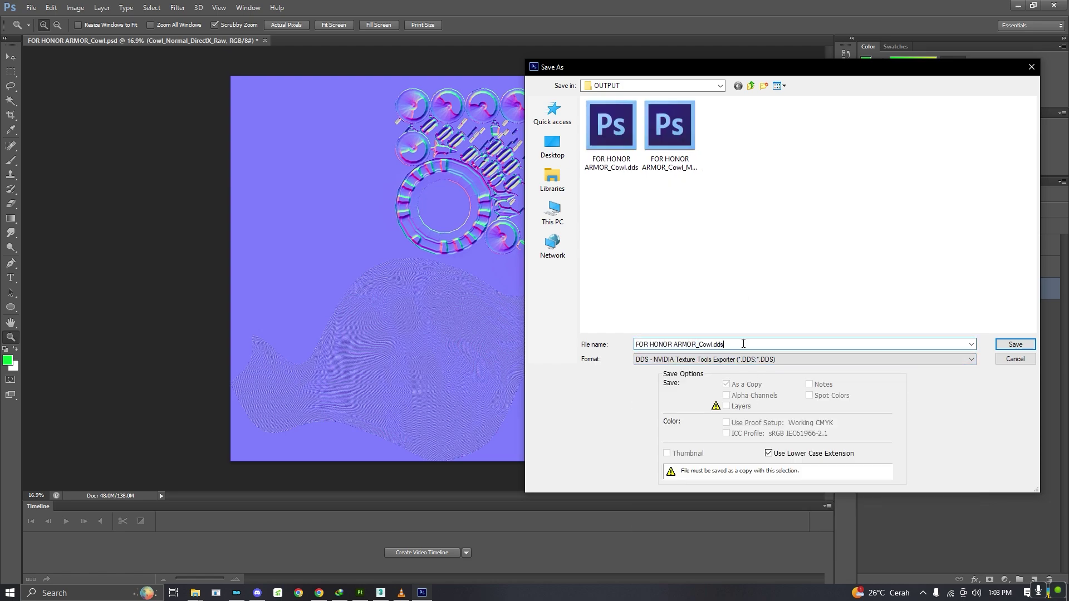
key("BackSpace")
key("BackSpace")
key("BackSpace")
key("BackSpace")
type("_n")
left_click(1015, 345)
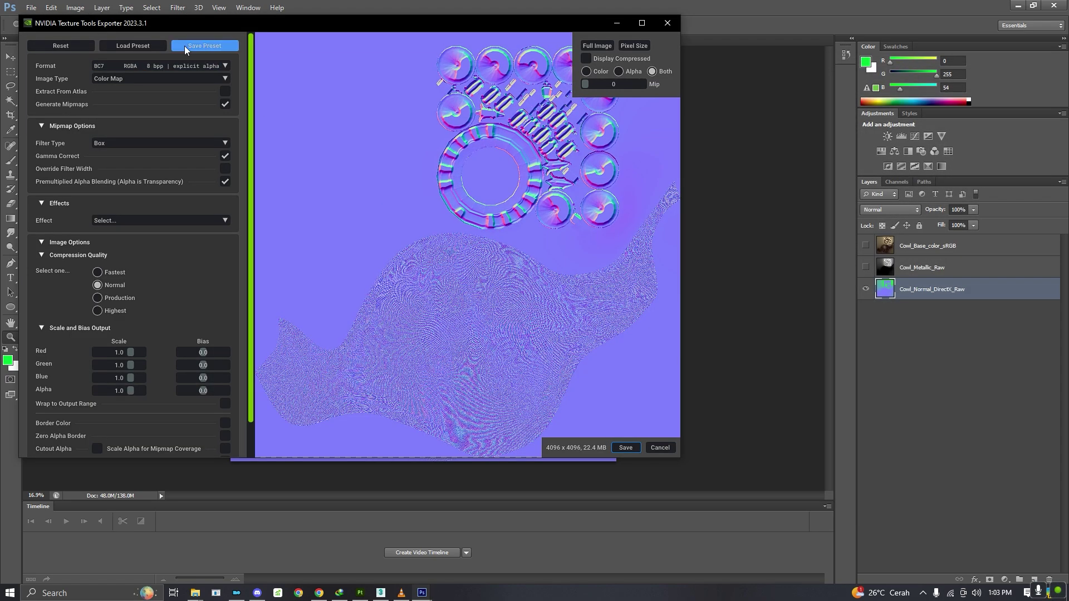
- Set the normal map's texture format to 8.8.8.8 BGRA 32 bpp unsigned and export the DDS
left_click(159, 66)
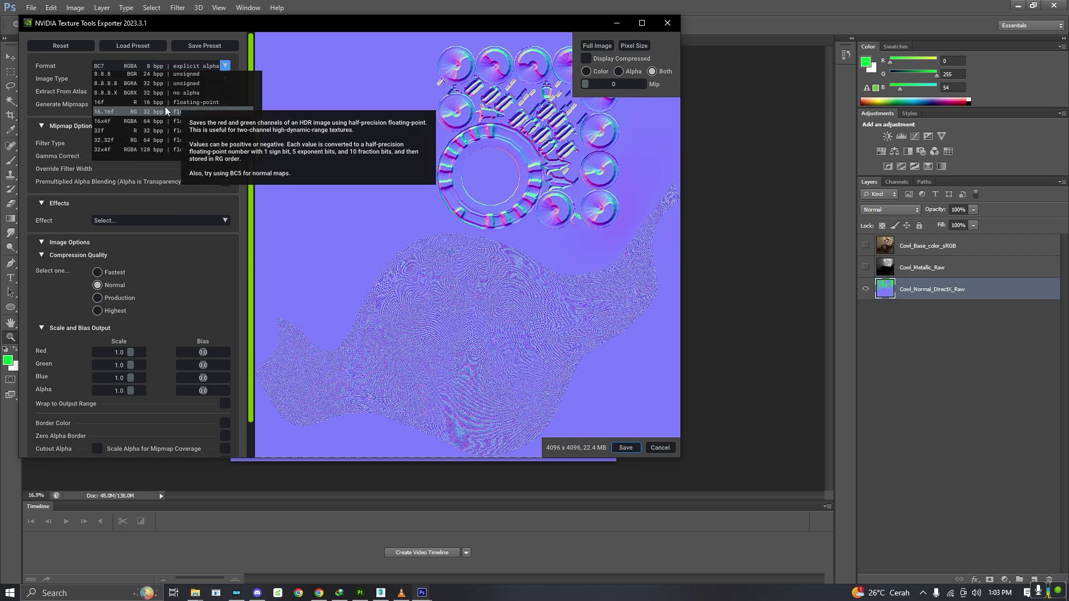
scroll(173, 89, "up", 2)
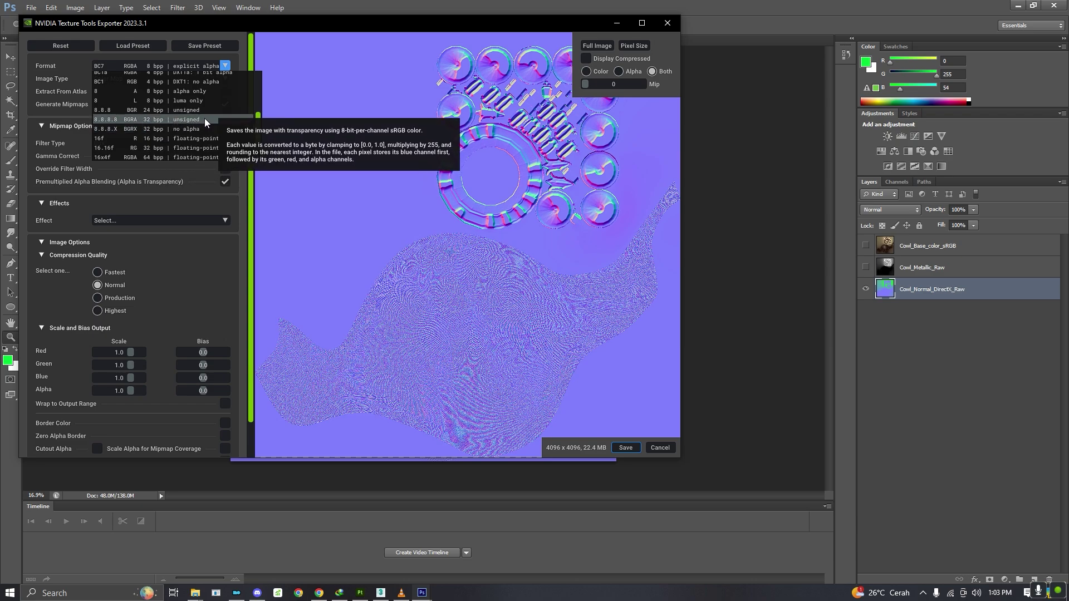
left_click(205, 119)
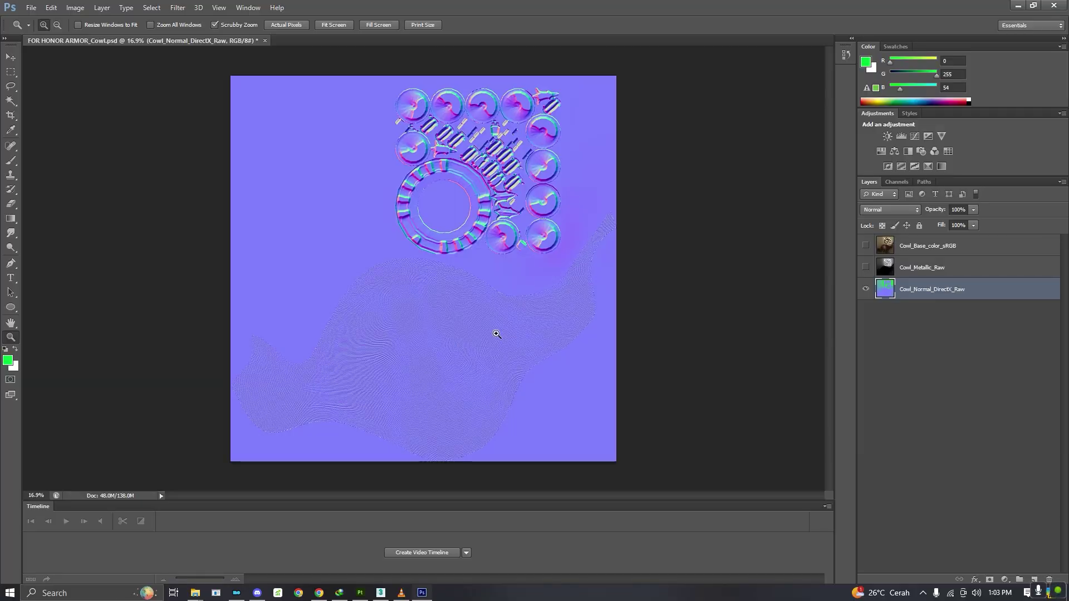
left_click_drag(398, 303, 397, 334)
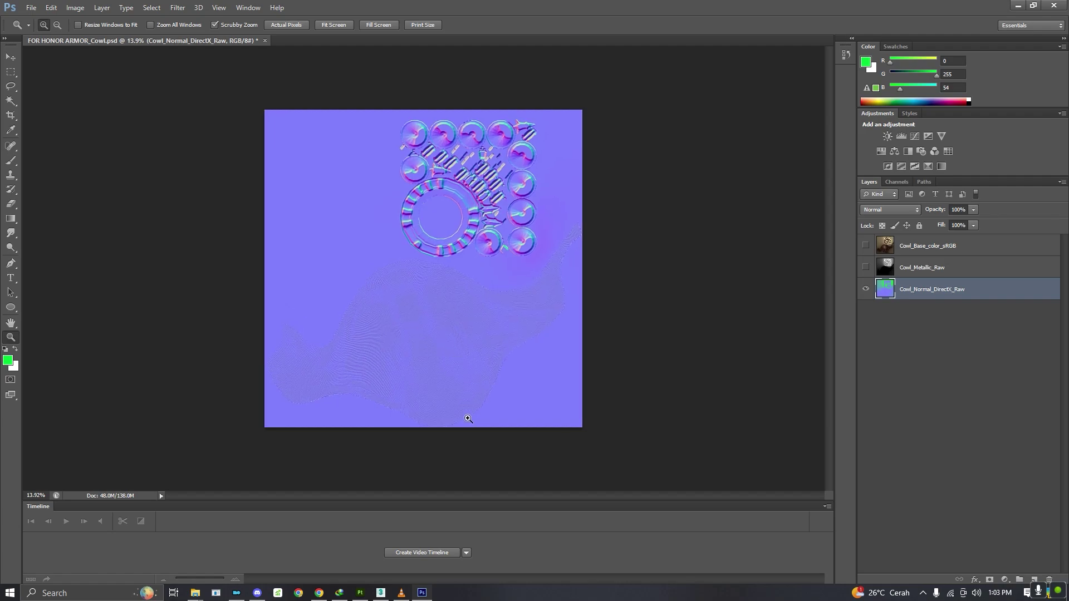
- Switch to Substance 3D Painter, close the Export textures dialog, and look over the textured Cowl
mouse_move(383, 598)
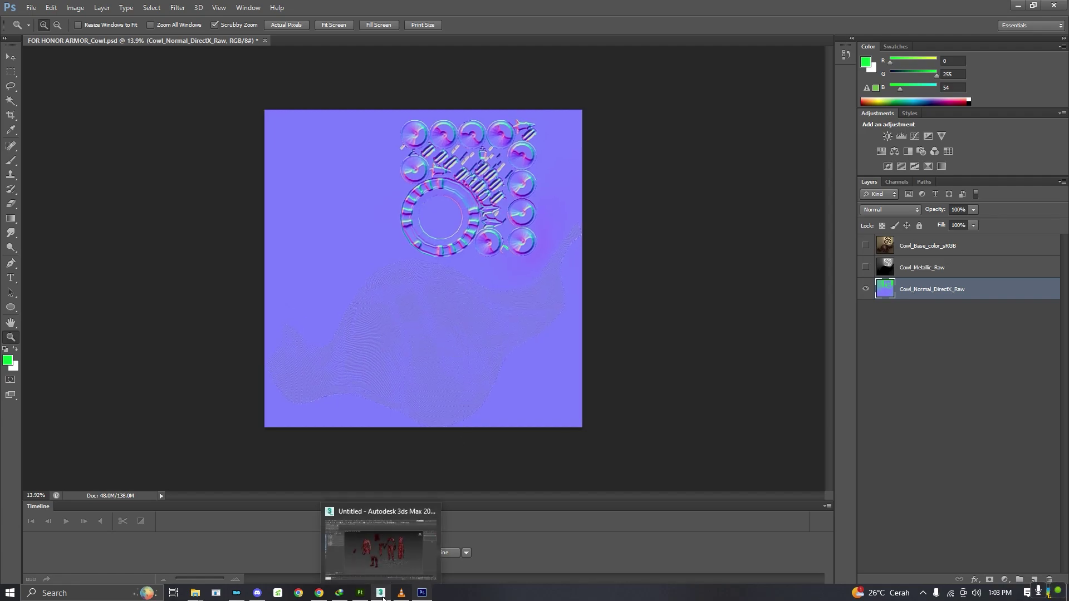
left_click(361, 533)
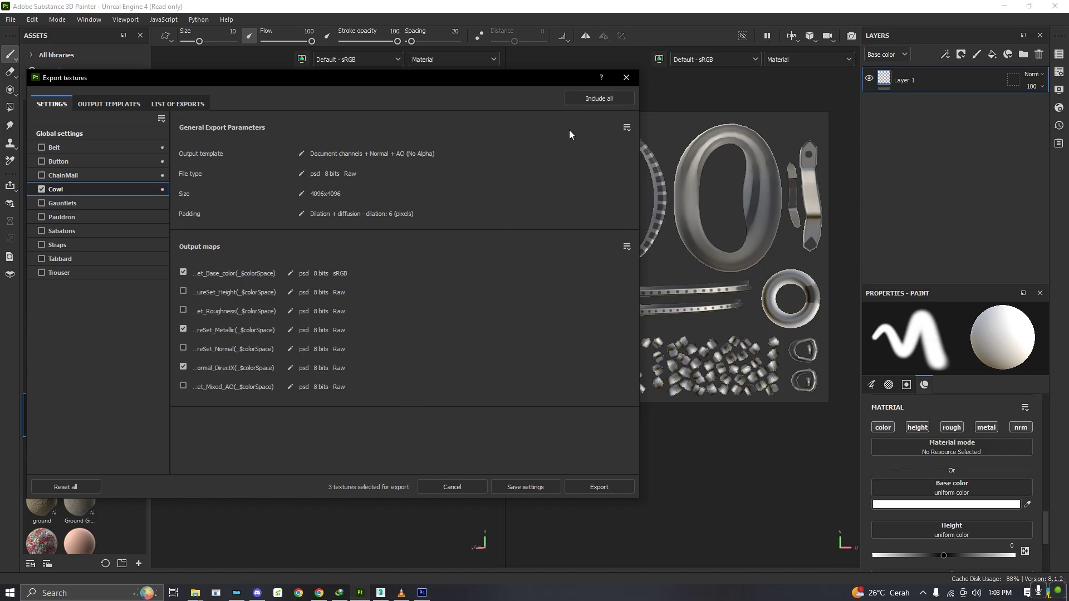
left_click(626, 77)
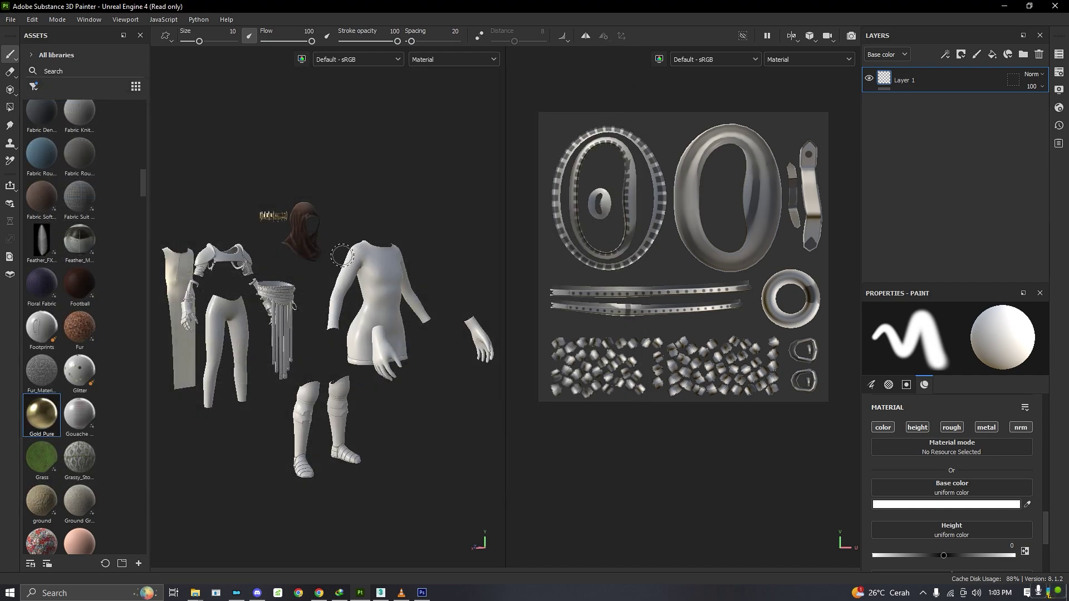
scroll(297, 240, "up", 4)
scroll(298, 241, "down", 3)
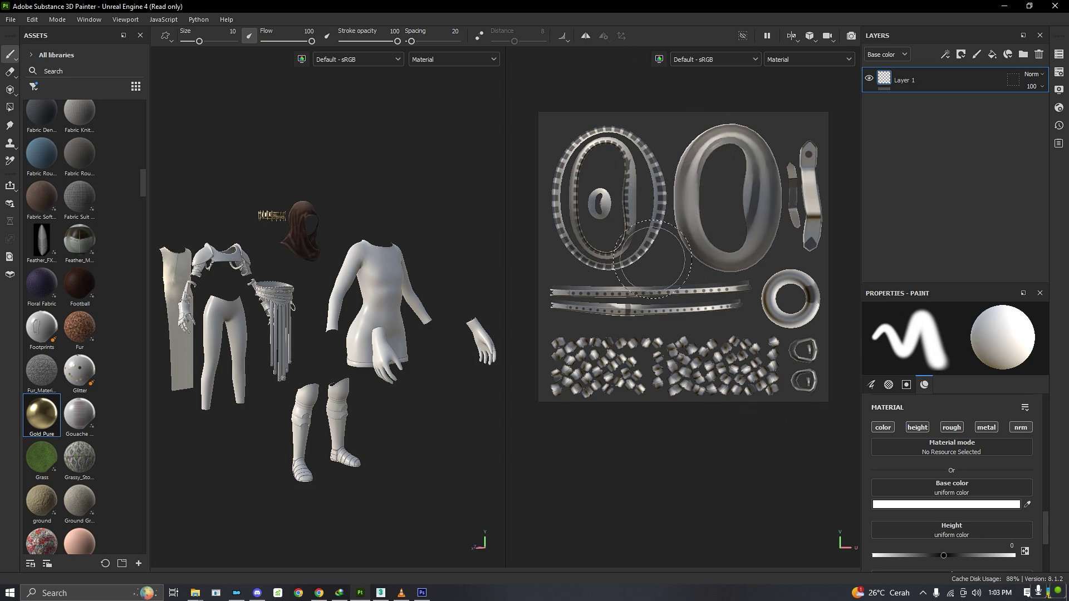
- Switch to 3ds Max and examine the outfit's meshes, including the Cowl and Button, in the perspective view
left_click(381, 593)
middle_click_drag(506, 311, 476, 295, "alt")
scroll(466, 268, "up", 6)
scroll(490, 273, "down", 10)
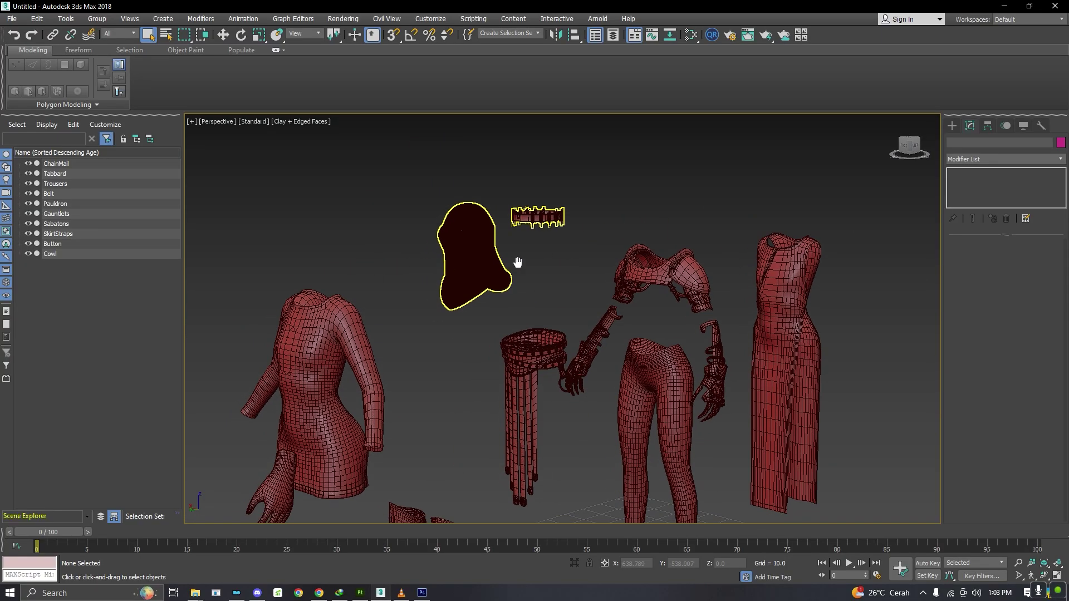
scroll(535, 273, "up", 4)
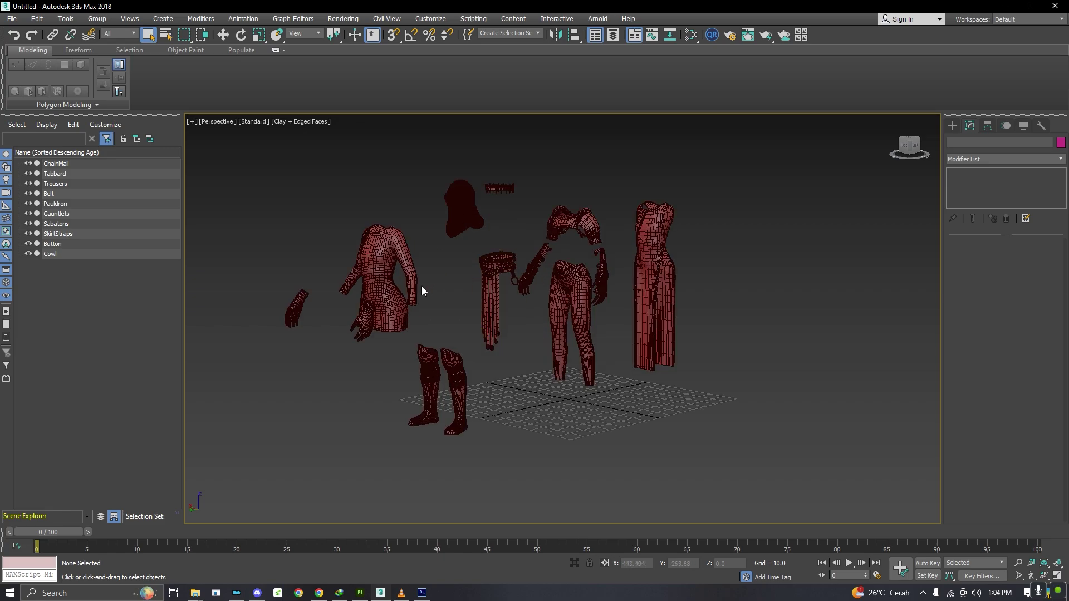
- Select the ChainMail and Tabbard meshes and start a selected-only export in the gw::OBJ-Exporter format
left_click(390, 276)
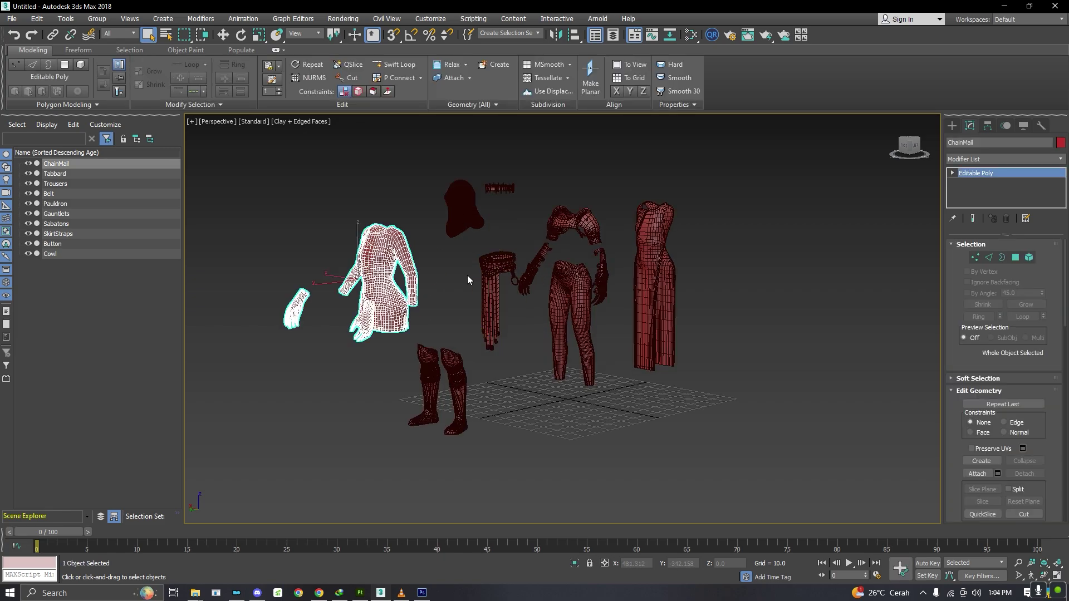
left_click(640, 253, "ctrl")
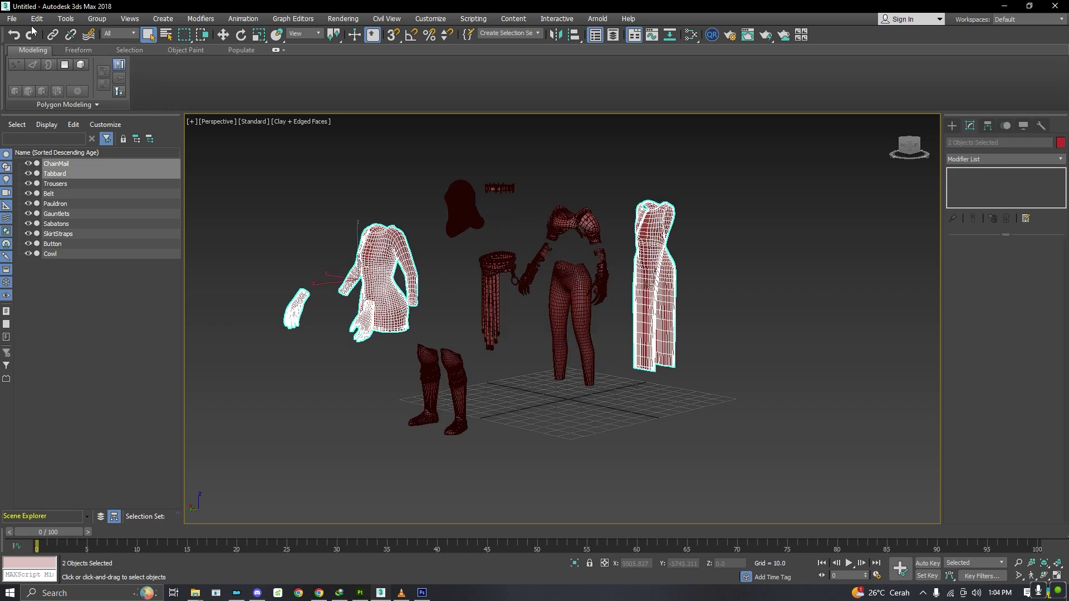
left_click(11, 19)
left_click(202, 4)
left_click(12, 18)
mouse_move(69, 183)
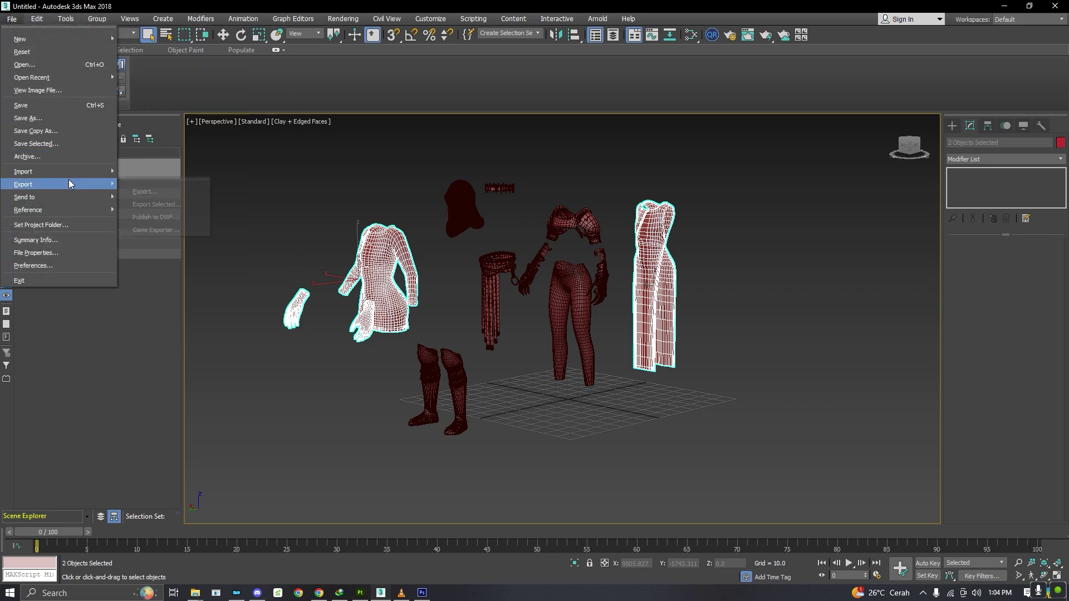
left_click(156, 204)
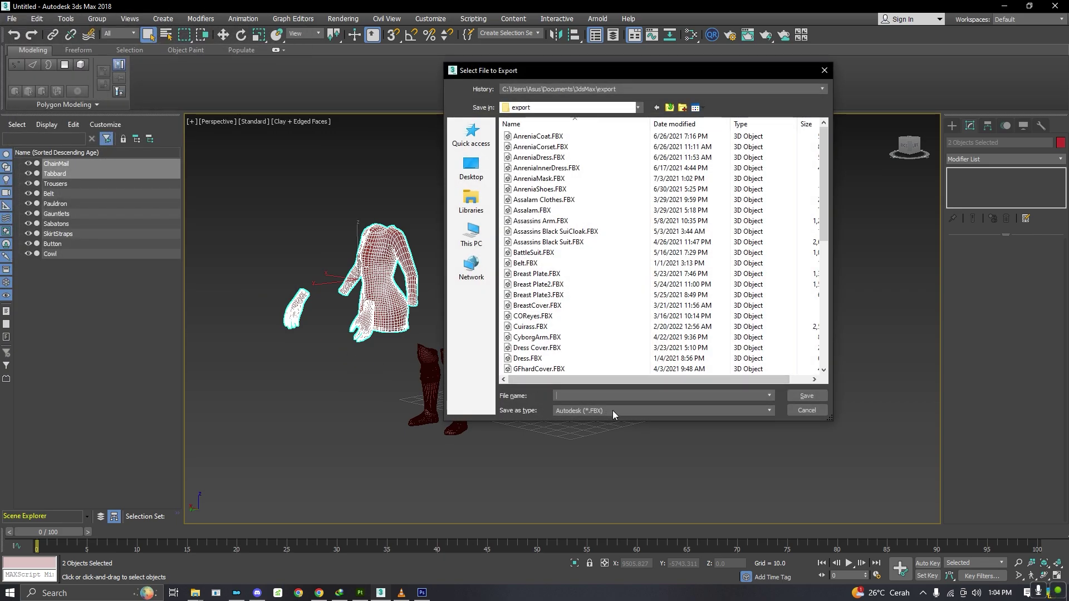
left_click(612, 409)
left_click(577, 518)
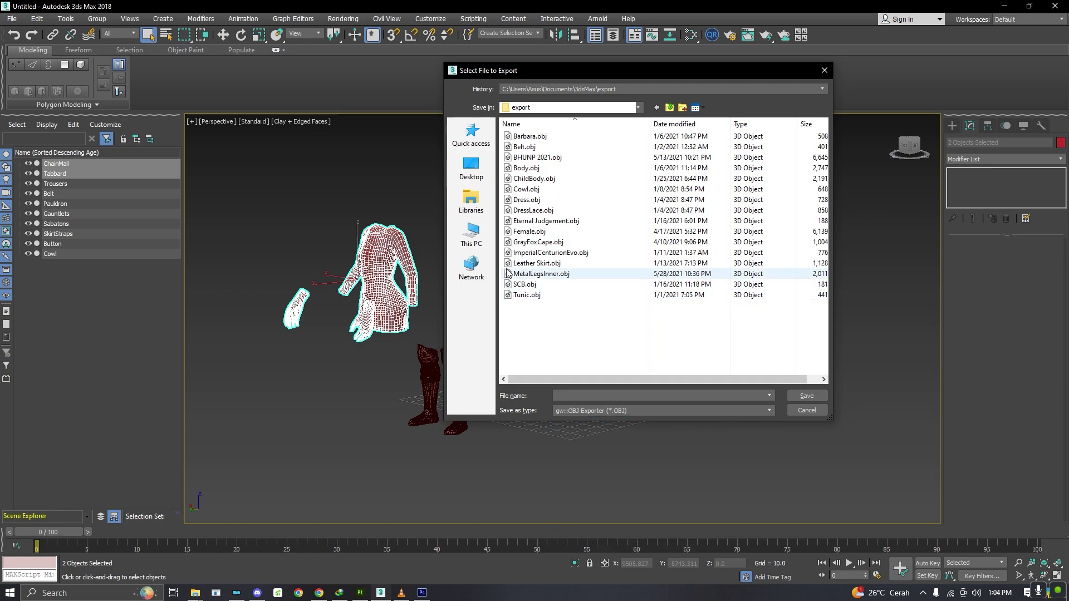
- Name the file Sample in the FOR HONOR folder and export the OBJ with the offered options
left_click(471, 135)
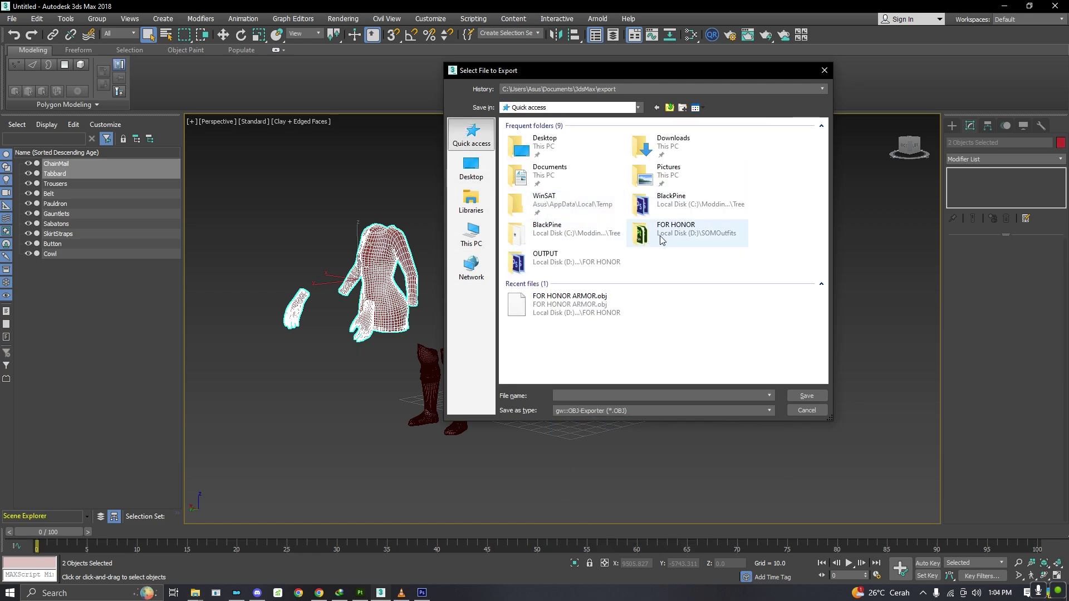
double_click(661, 237)
left_click(669, 396)
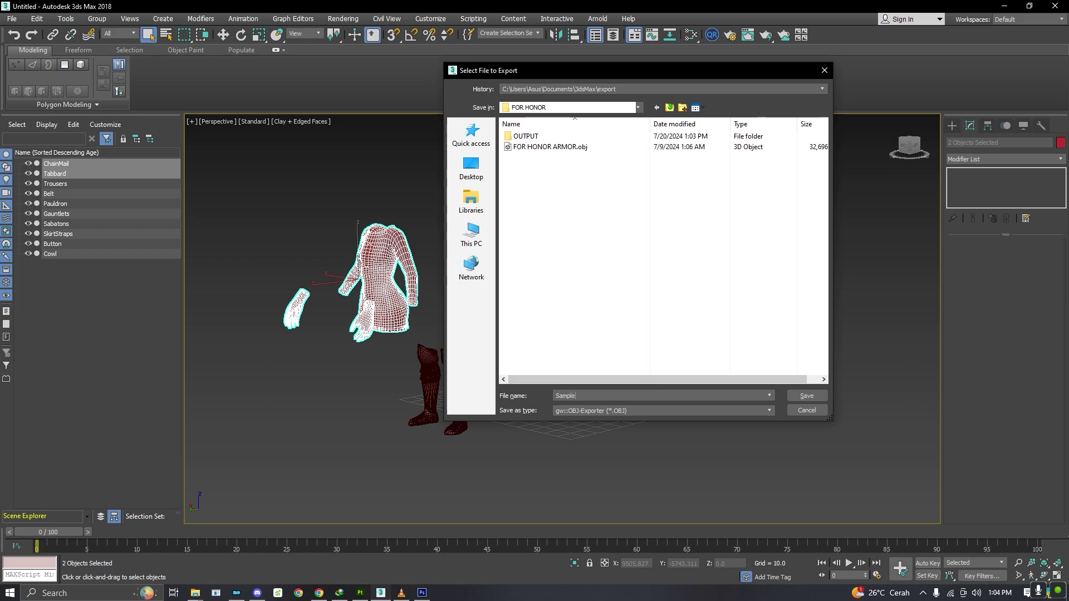
key("Return")
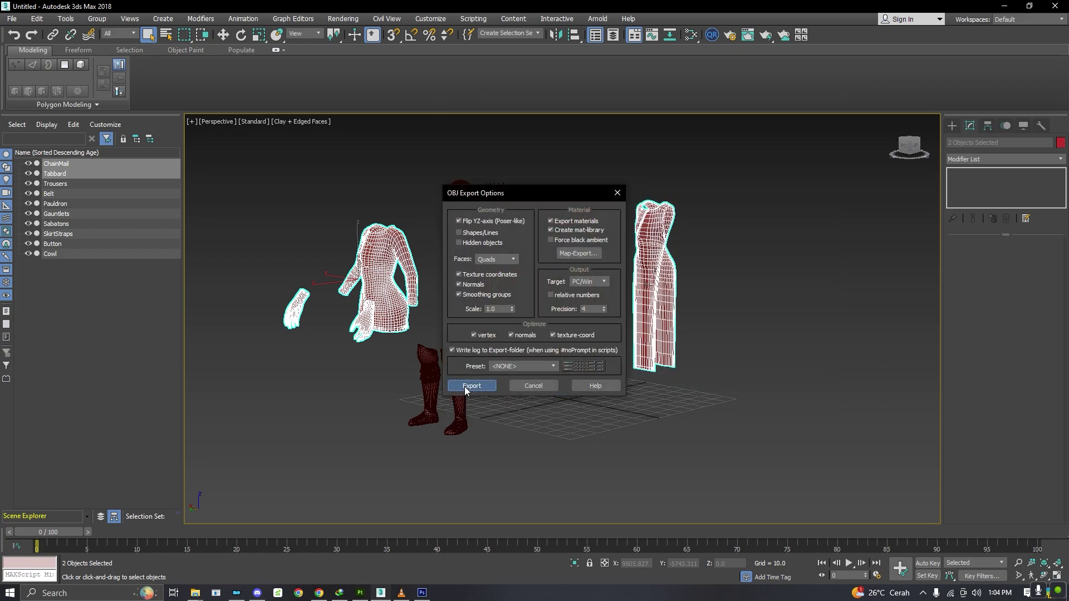
left_click(471, 386)
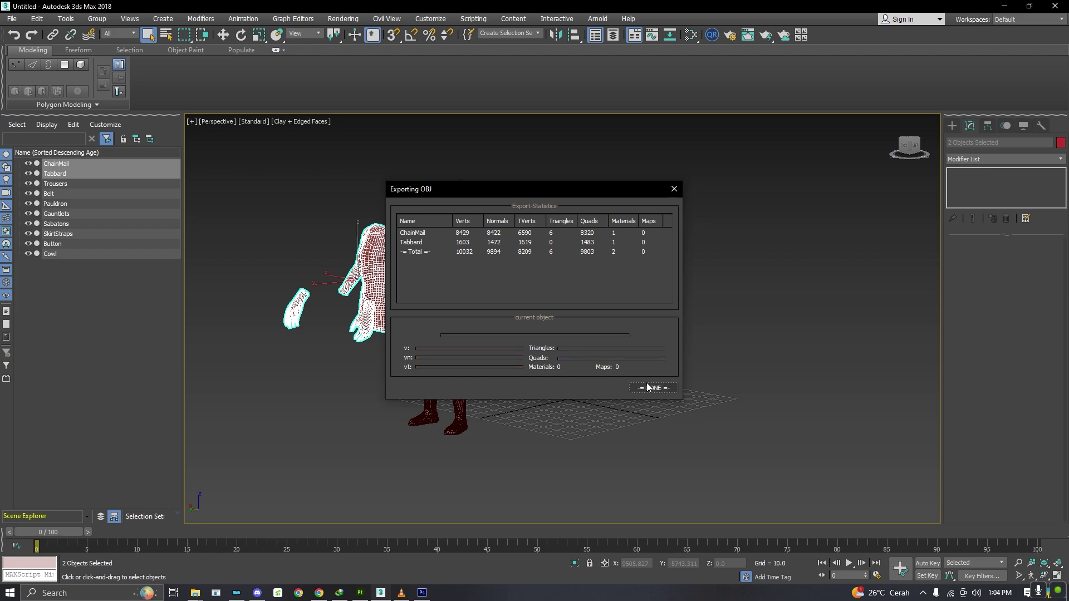
left_click(654, 388)
- Clear all outfit meshes by starting a new empty scene
left_click(12, 20)
mouse_move(67, 38)
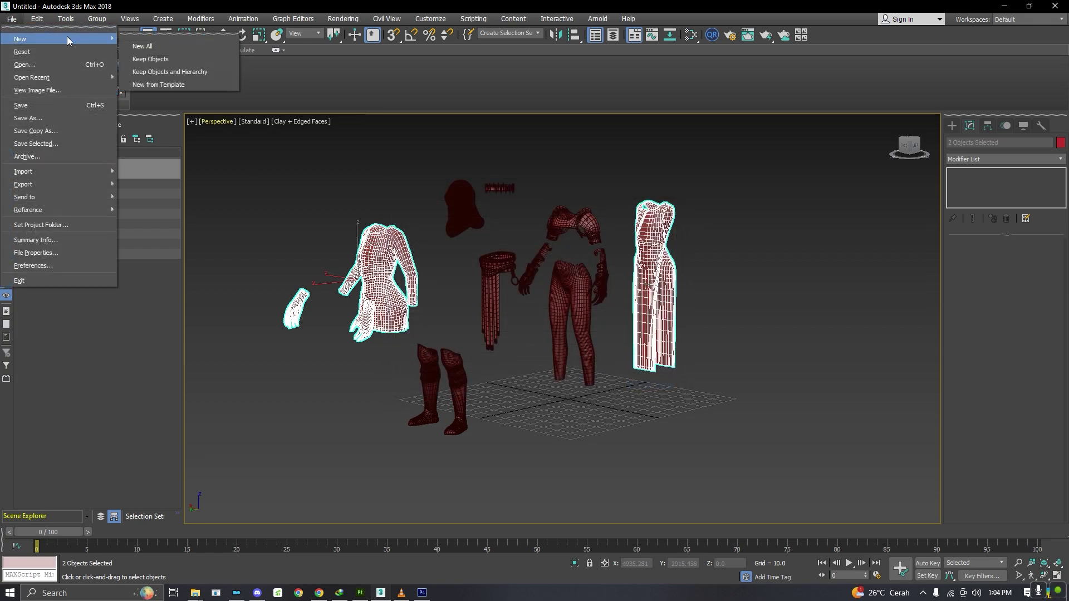
left_click(134, 39)
left_click(538, 317)
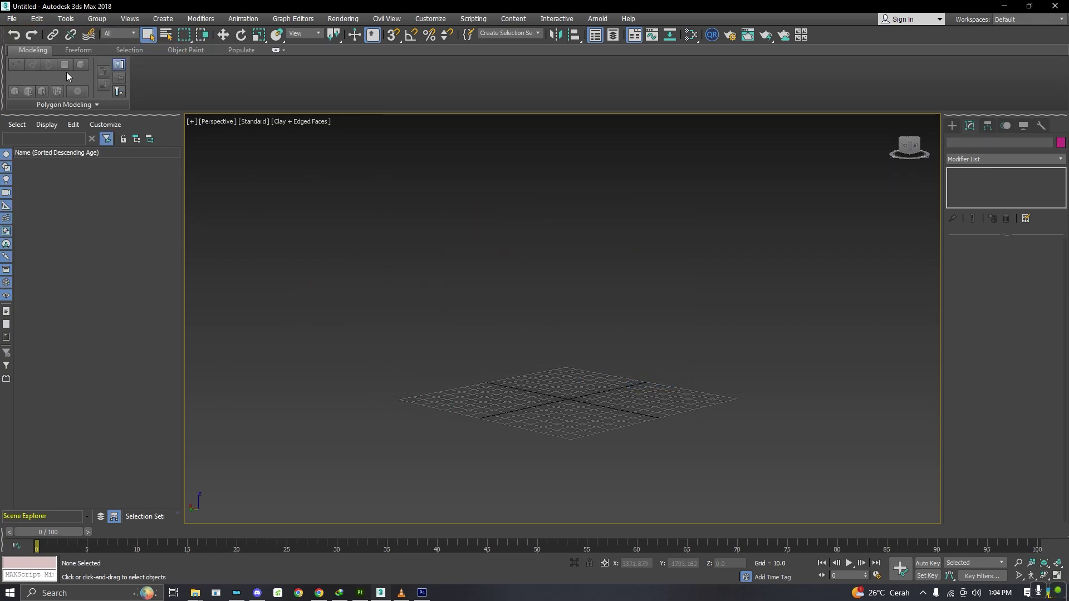
- Import Sample.obj from the FOR HONOR folder into the empty scene
left_click(11, 19)
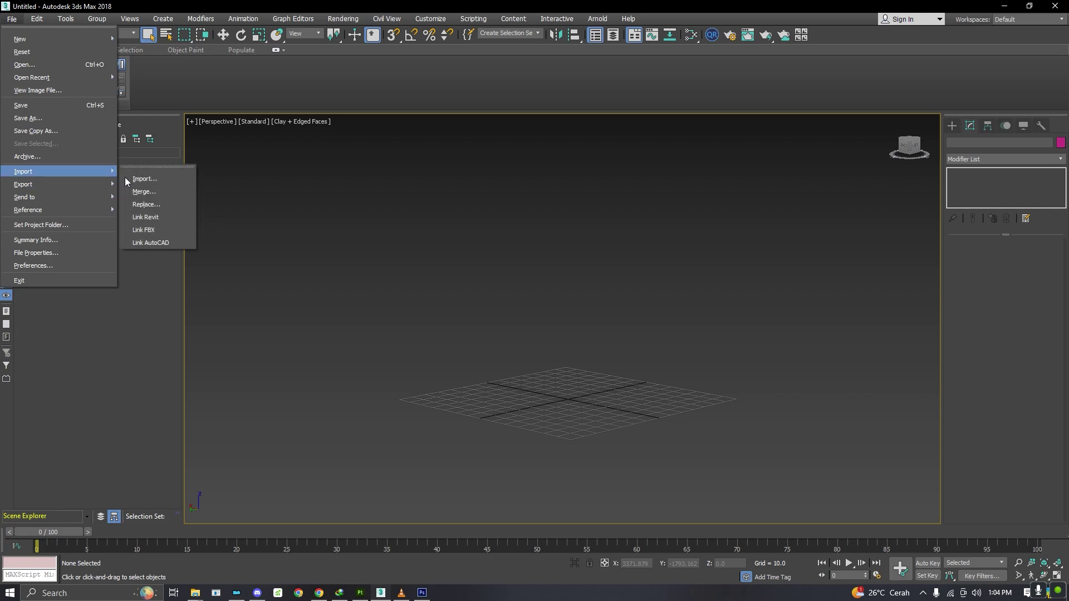
left_click(134, 173)
double_click(553, 160)
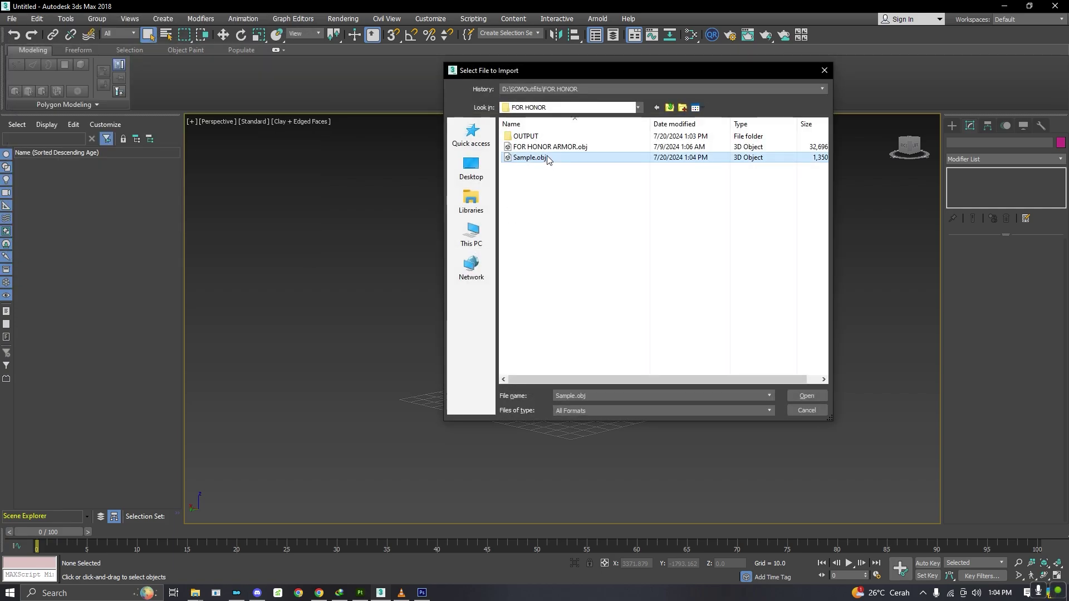
left_click(450, 484)
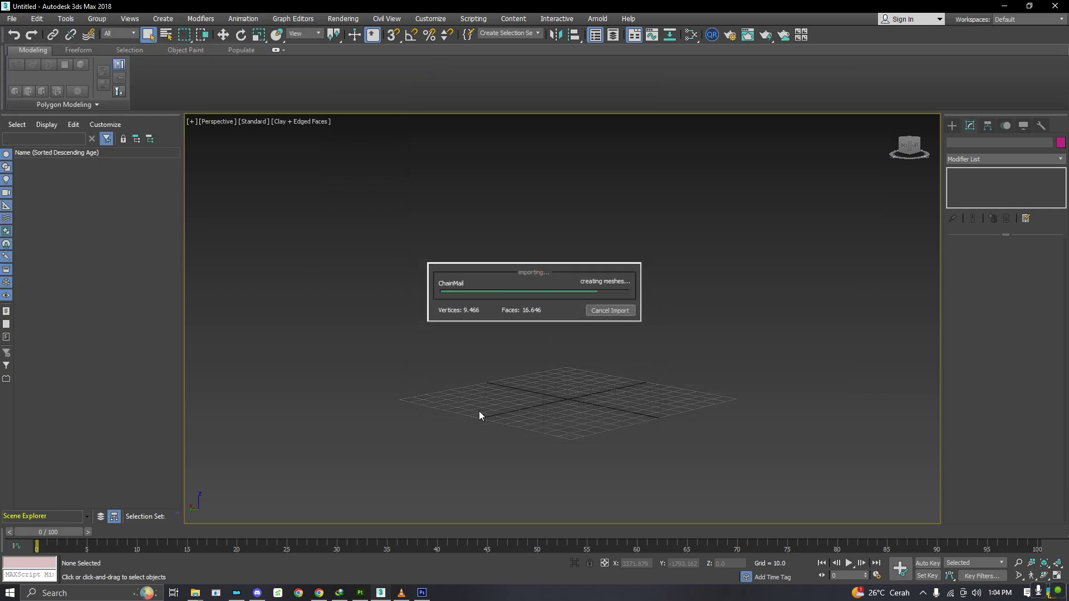
left_click(504, 360)
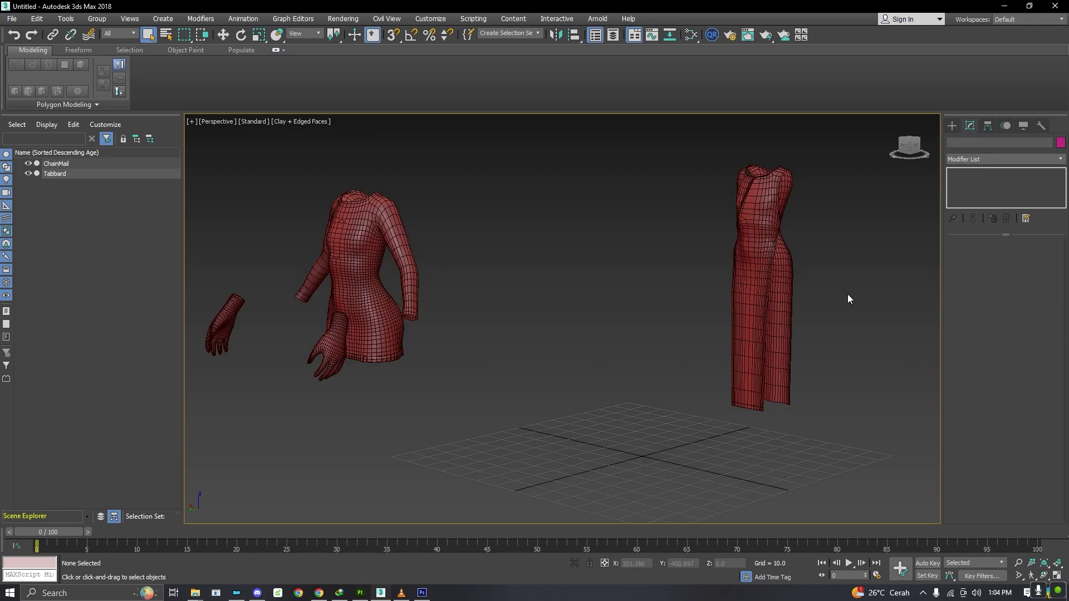
- Examine the imported ChainMail and Tabbard by selecting each in turn, ending at Edge level on ChainMail
left_click(358, 301)
left_click(733, 276)
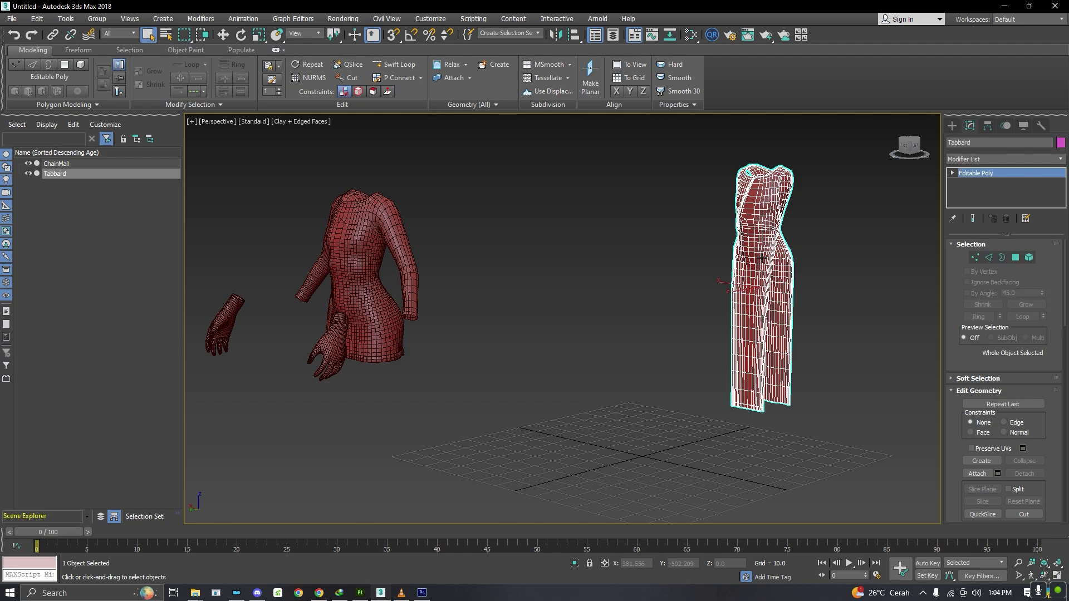
left_click(417, 271)
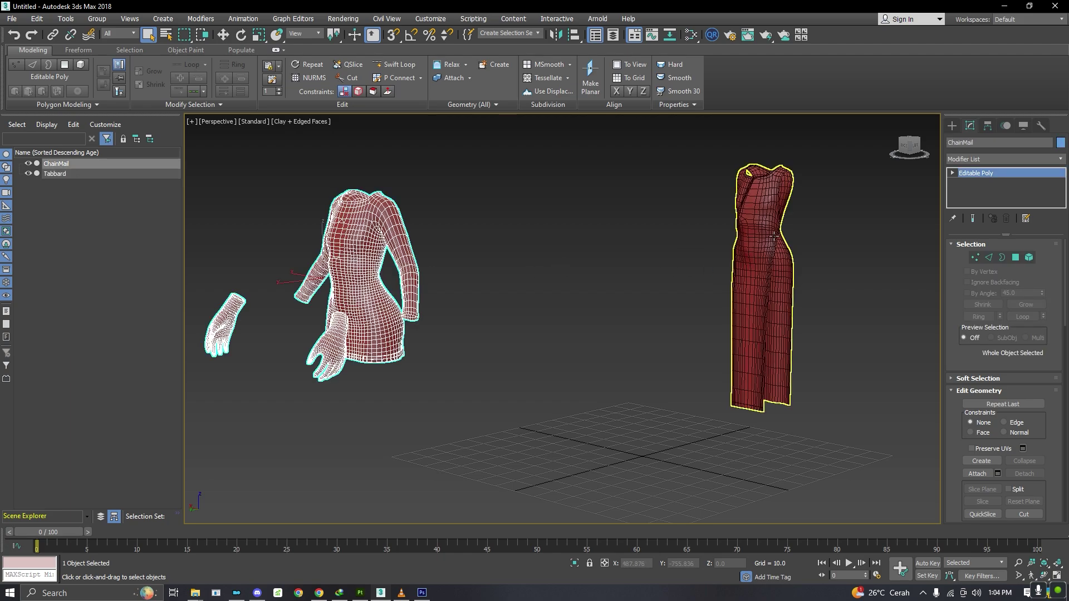
left_click(757, 268)
left_click(390, 262)
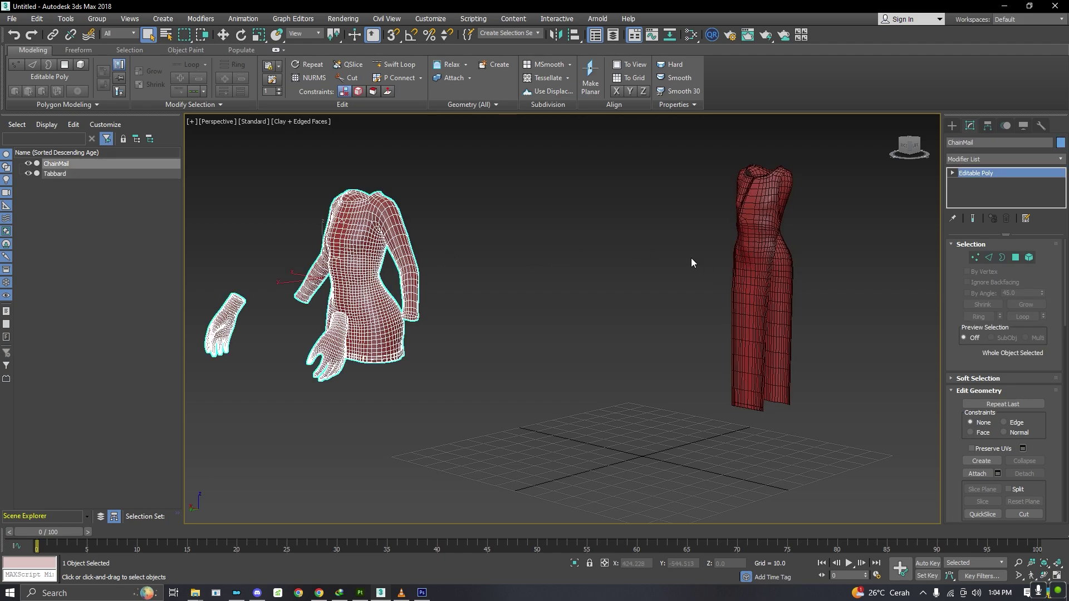
left_click(732, 255)
left_click(410, 273)
left_click(988, 257)
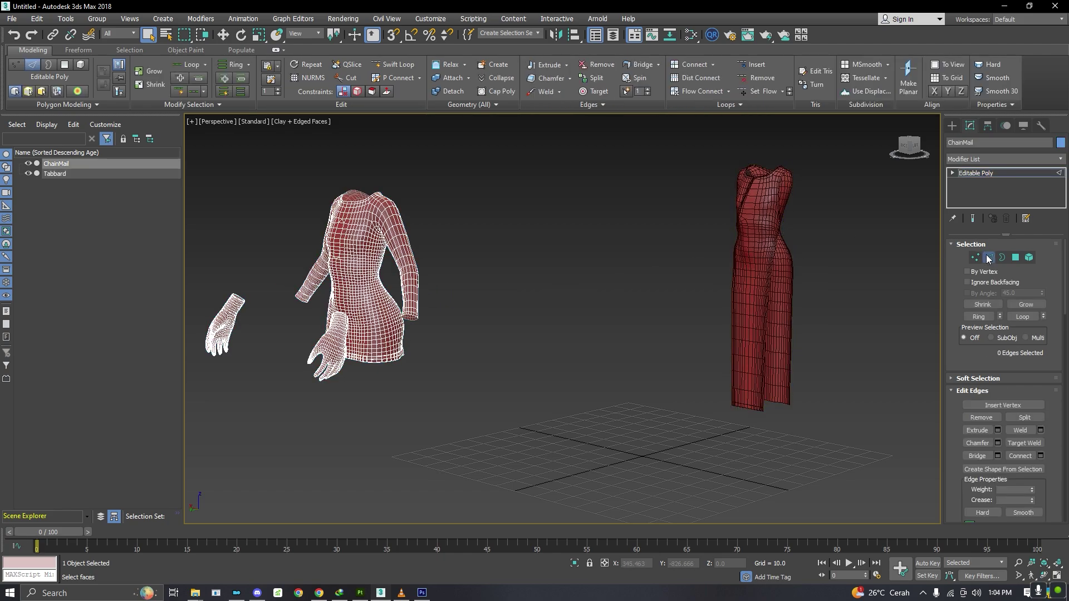
- Switch to Substance 3D Painter and compare the UV layouts of the Belt, Button and ChainMail texture sets
left_click(359, 593)
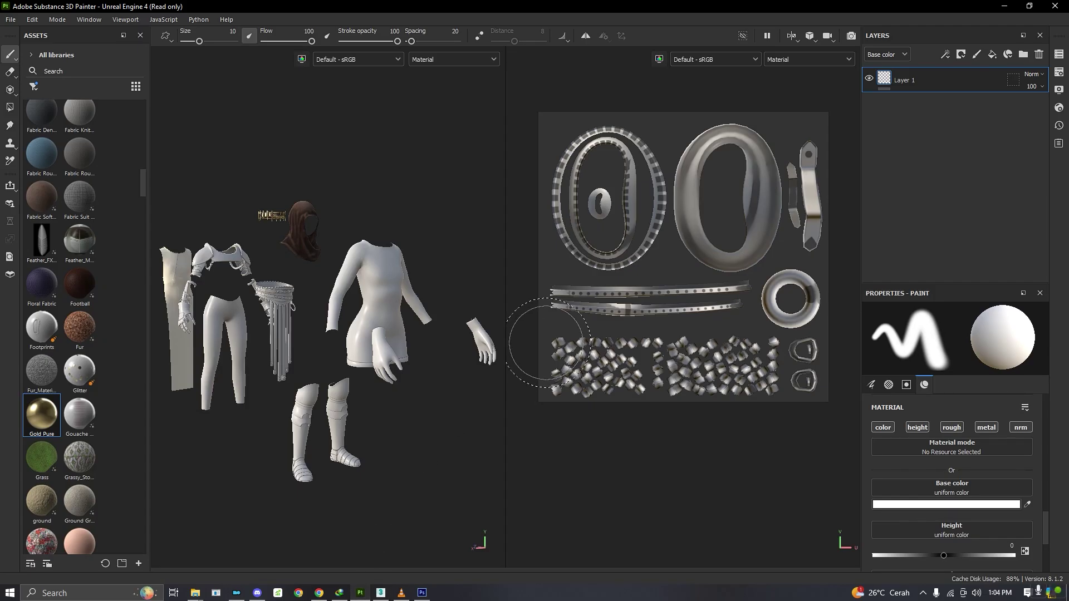
left_click(1059, 54)
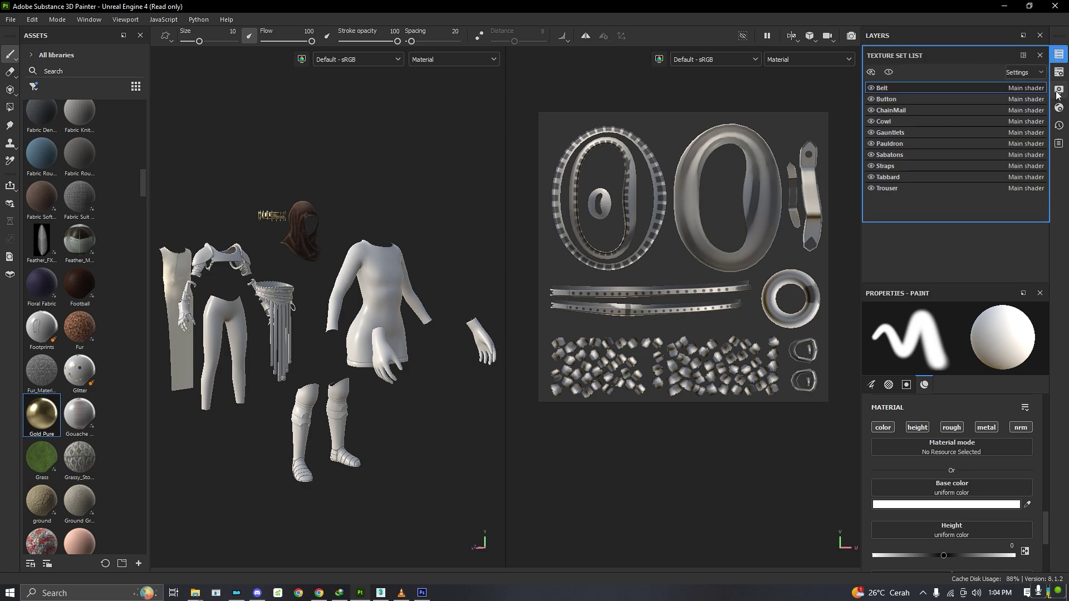
left_click(910, 98)
left_click(952, 120)
left_click(905, 89)
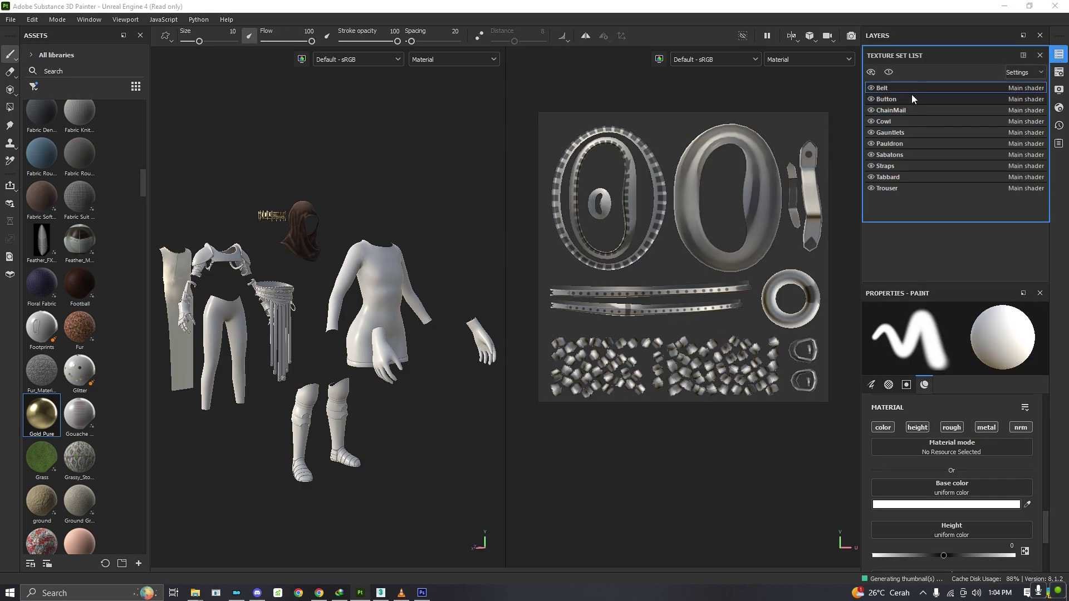
left_click(904, 97)
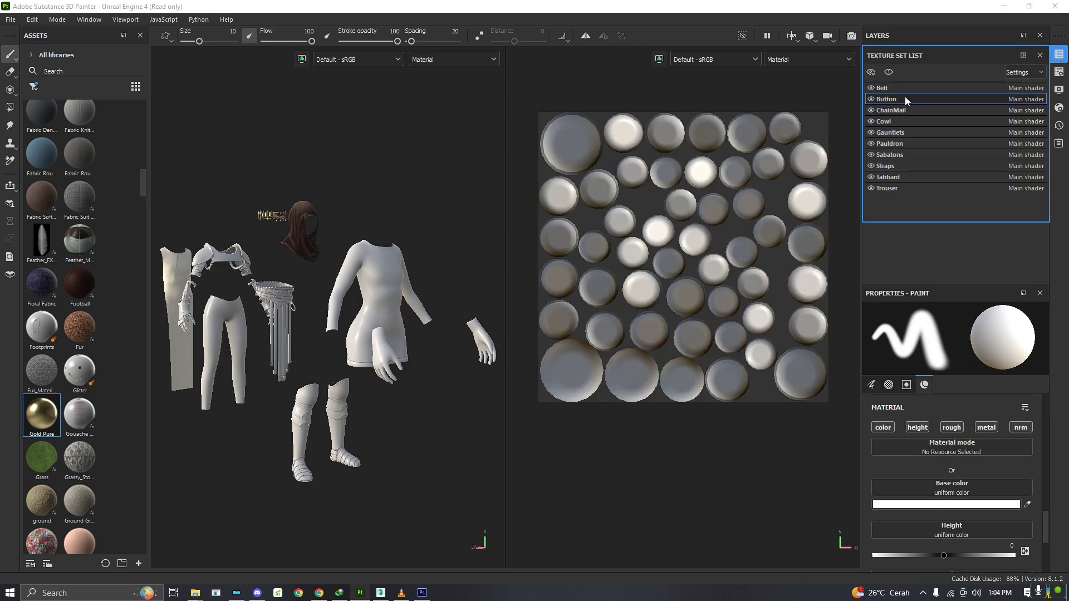
left_click(926, 109)
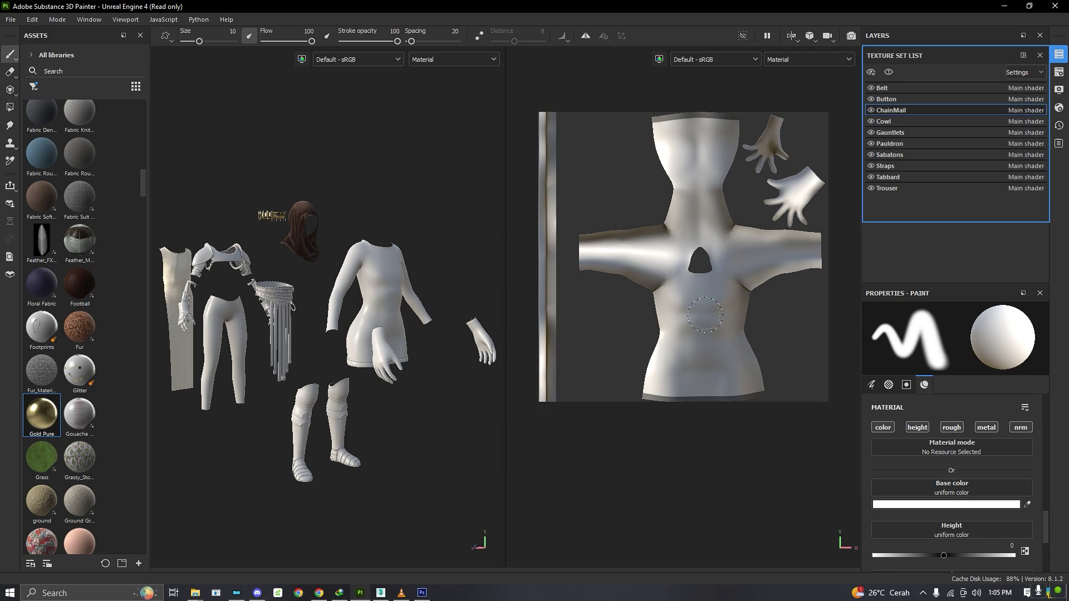
- Switch back to 3ds Max, select both meshes together, and show ChainMail alone at Edge level
left_click(381, 592)
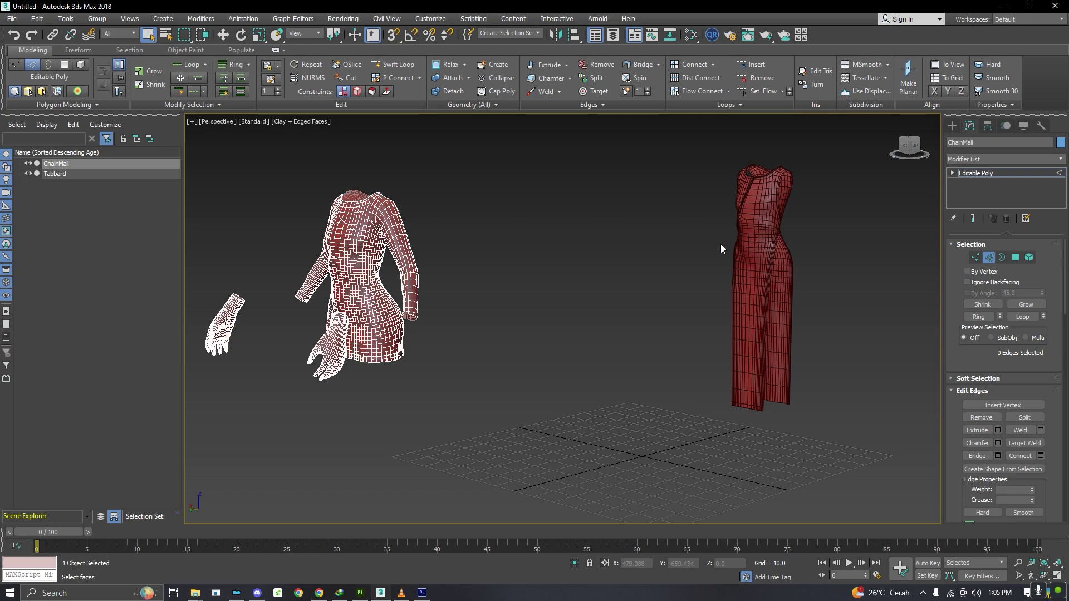
scroll(719, 245, "down", 2)
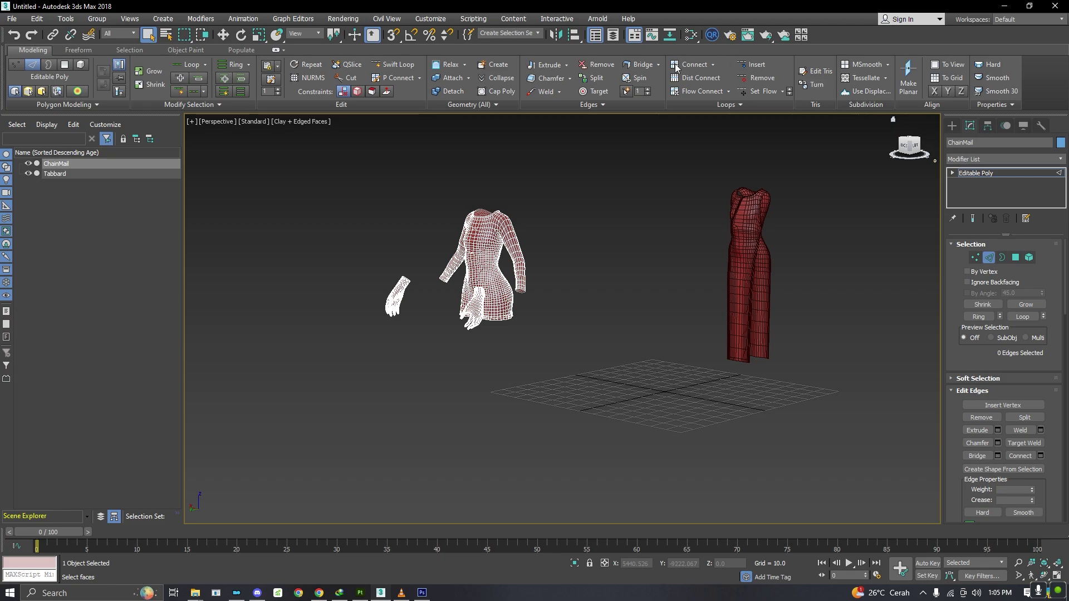
left_click(89, 174, "ctrl")
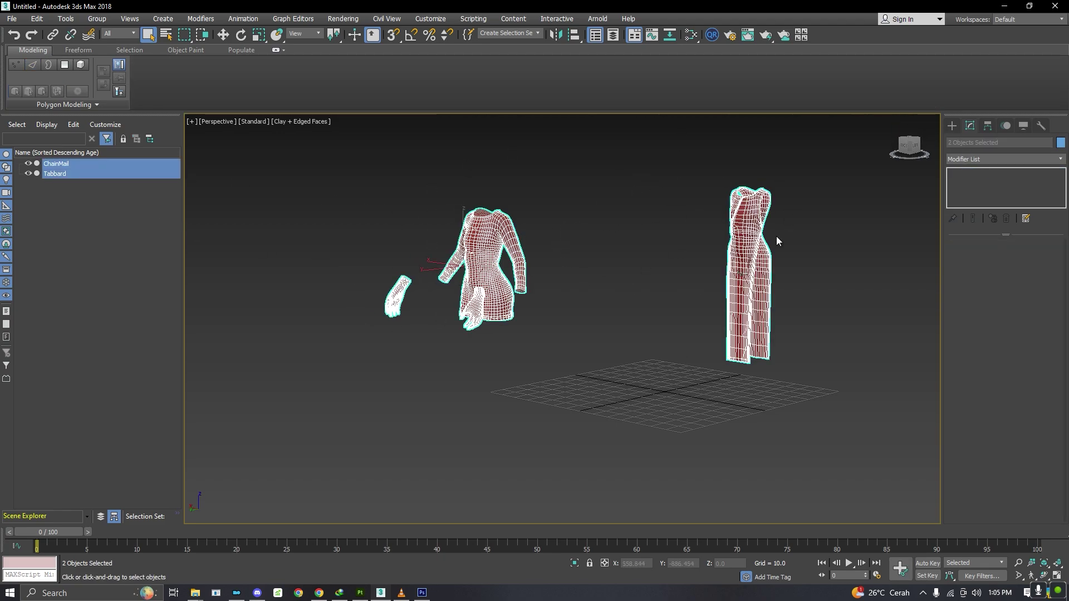
left_click(641, 274)
left_click(508, 265)
left_click(32, 64)
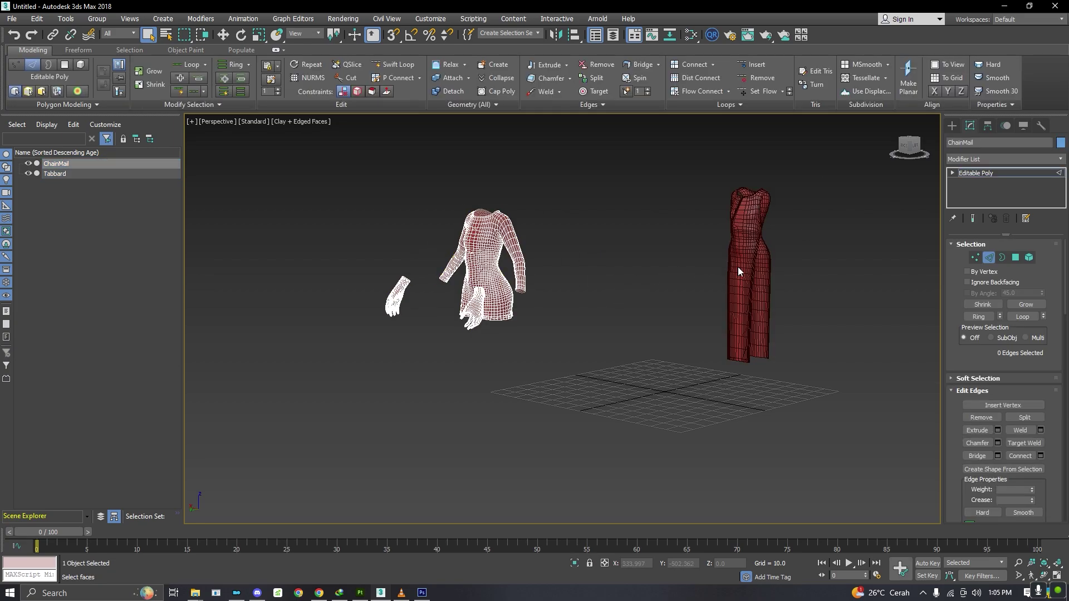
- Select the Tabbard and inspect its wireframe at Edge level
left_click(59, 178)
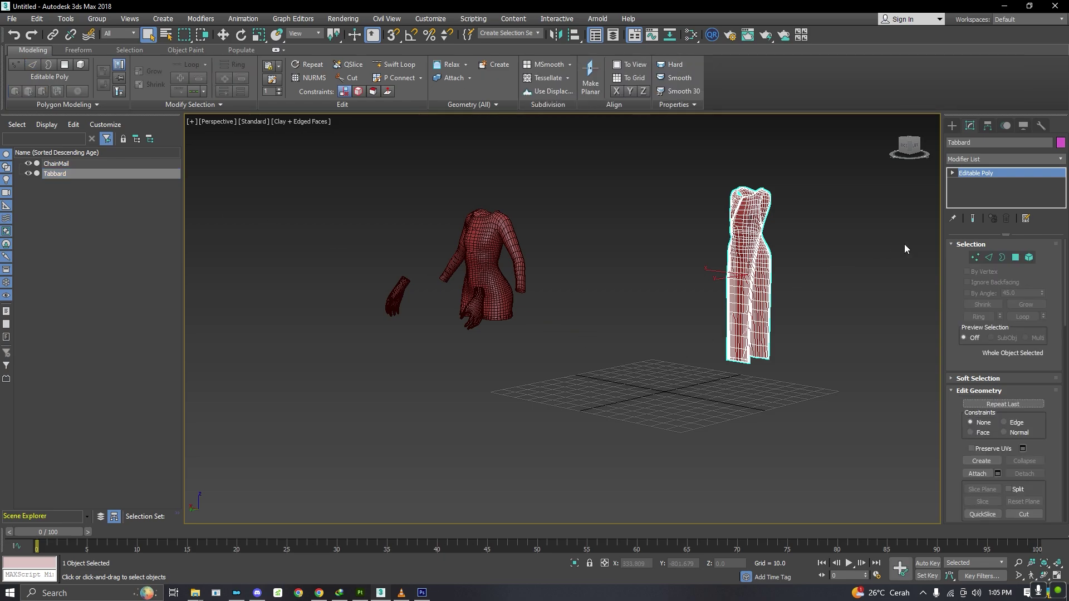
left_click(989, 257)
middle_click_drag(674, 298, 617, 307)
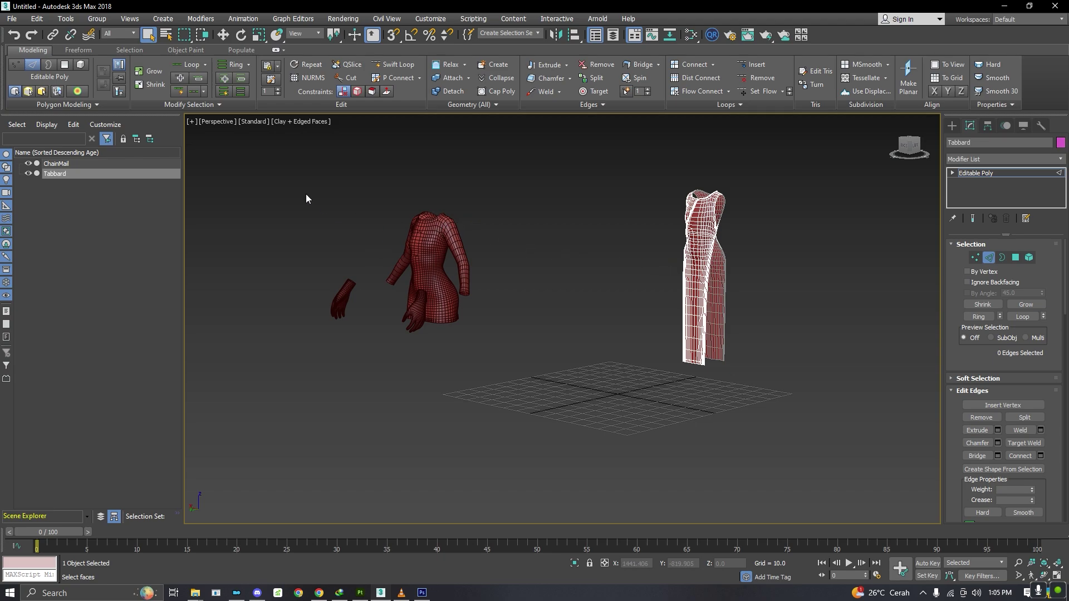
left_click_drag(740, 353, 743, 356)
left_click(907, 183)
- Add an Unwrap UVW modifier to ChainMail and inspect its layout in the UV editor
left_click(106, 164)
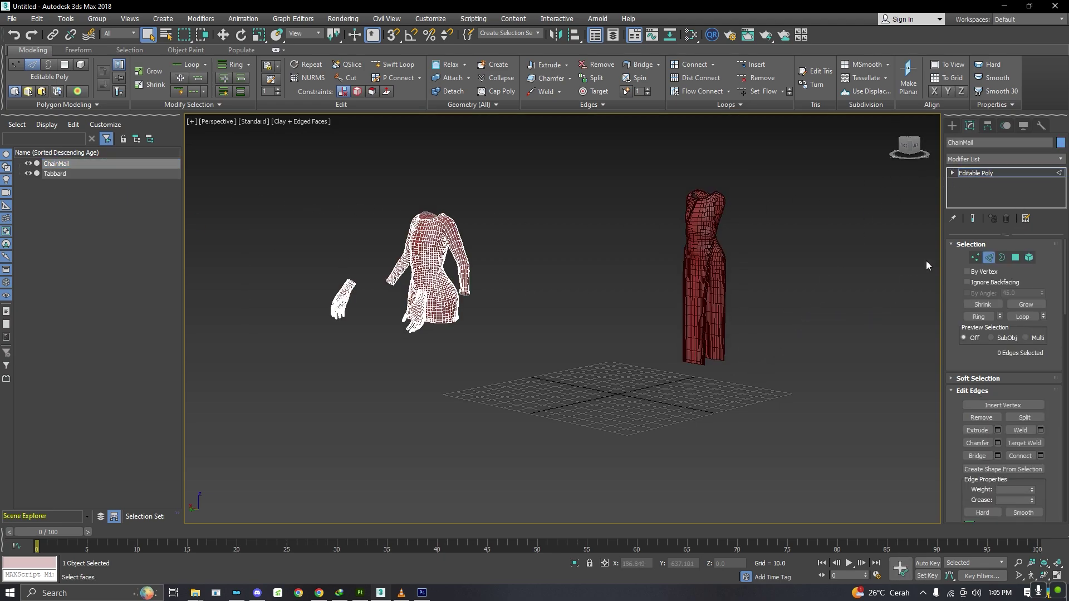
left_click(986, 159)
scroll(1020, 295, "down", 5)
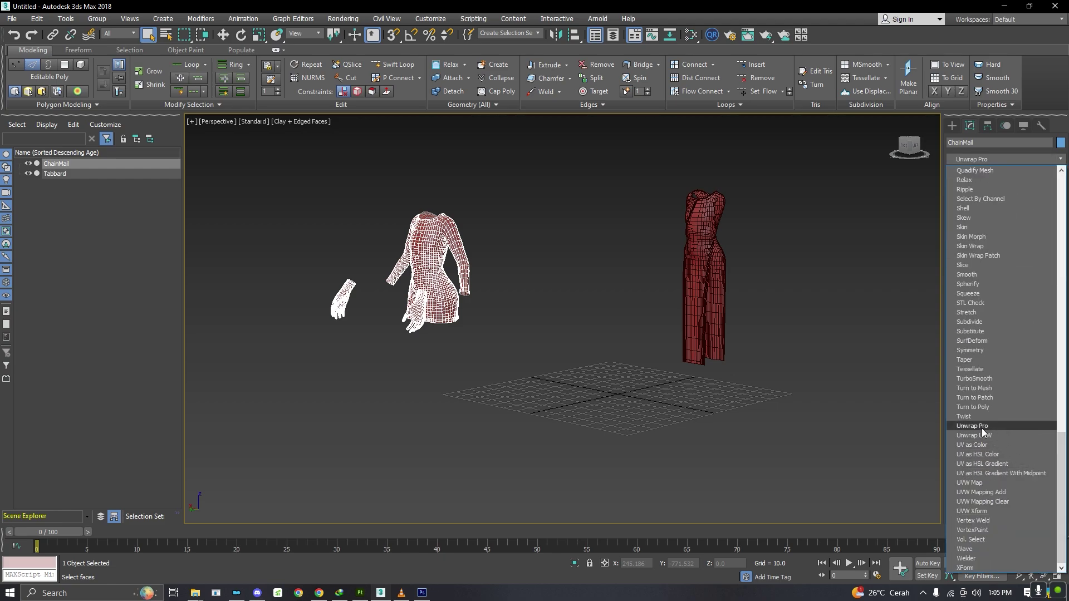
left_click(623, 333)
left_click(981, 268)
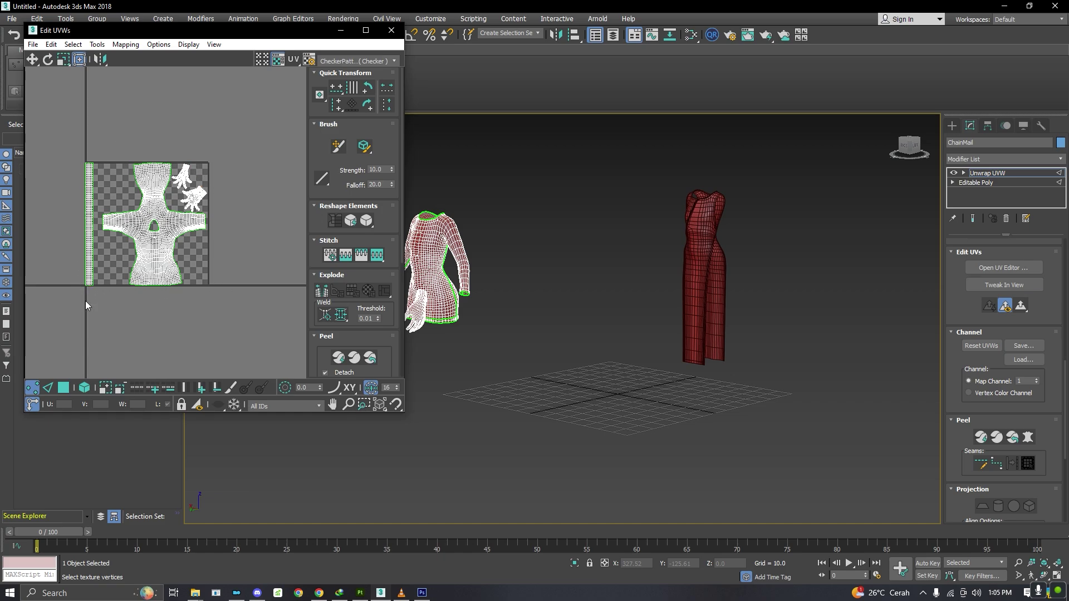
scroll(82, 153, "up", 2)
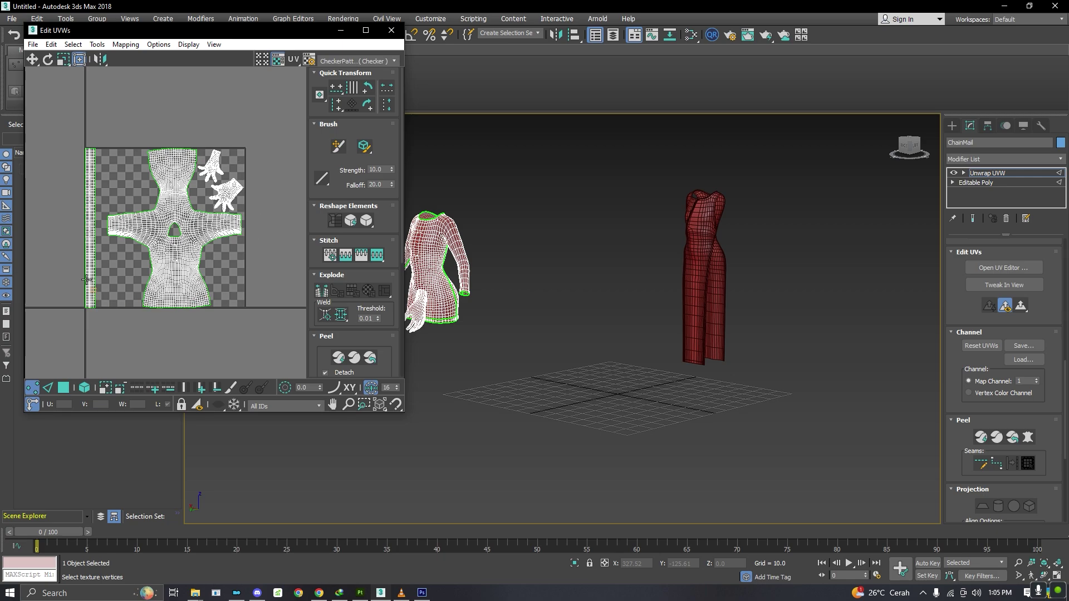
left_click(391, 30)
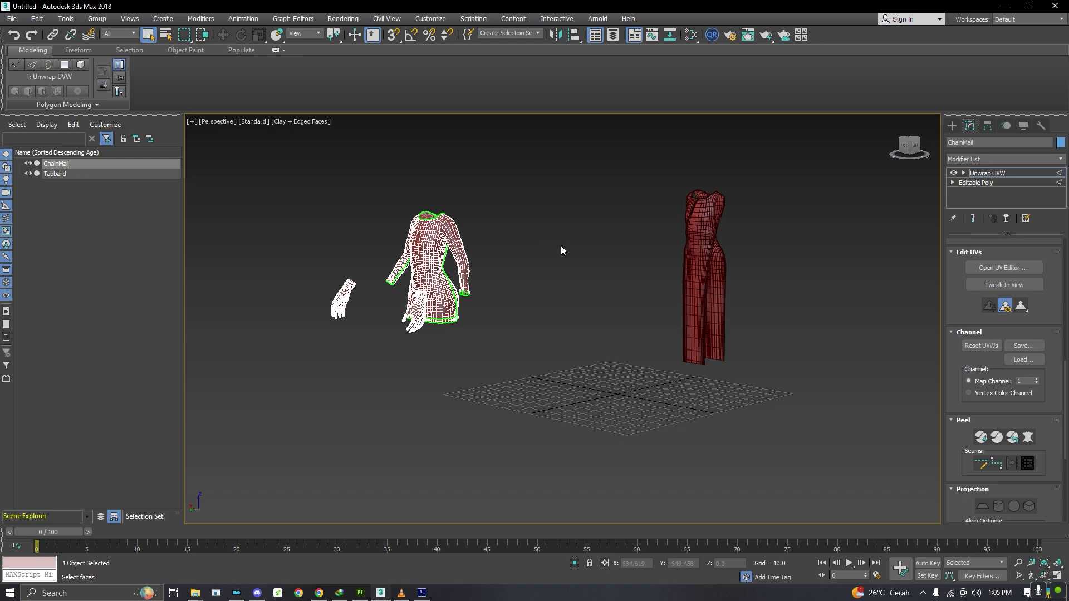
- Add an Unwrap UVW modifier to the Tabbard and display its layout in the UV editor
left_click(77, 175)
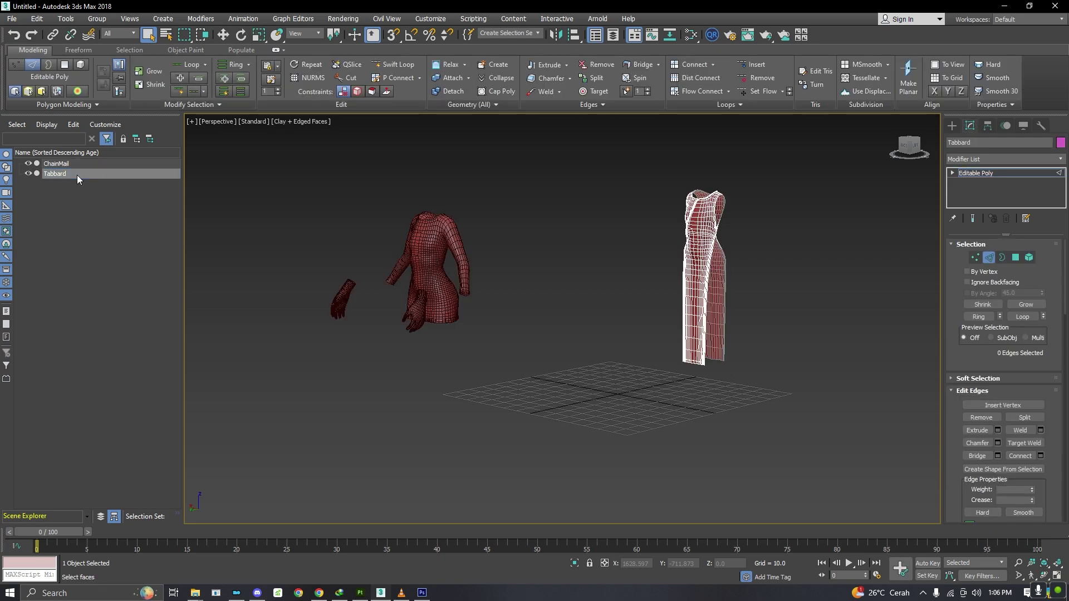
left_click(954, 160)
key("u")
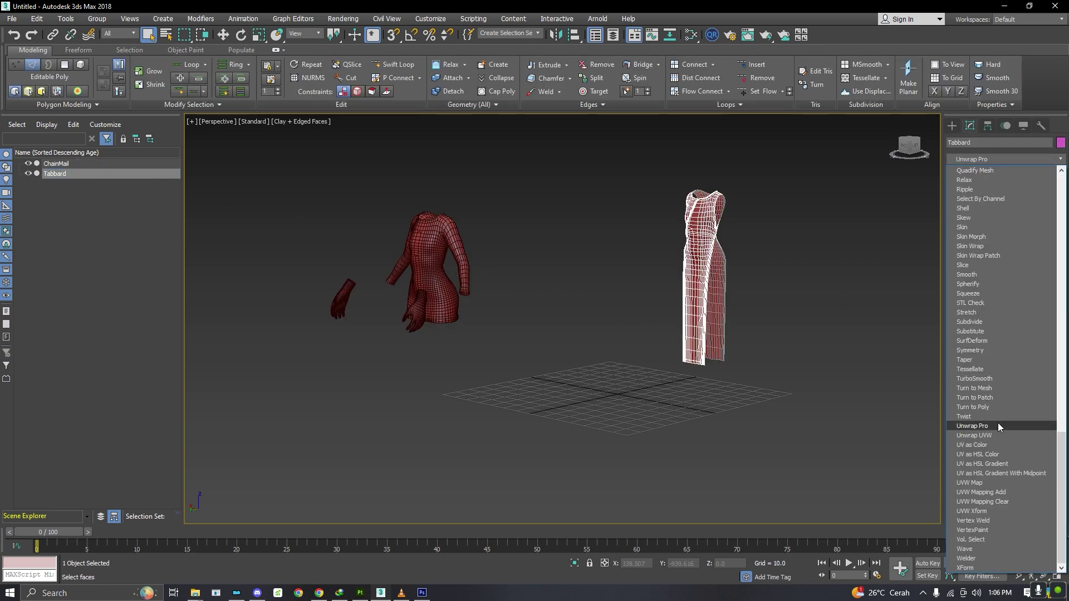
left_click(997, 423)
left_click(982, 270)
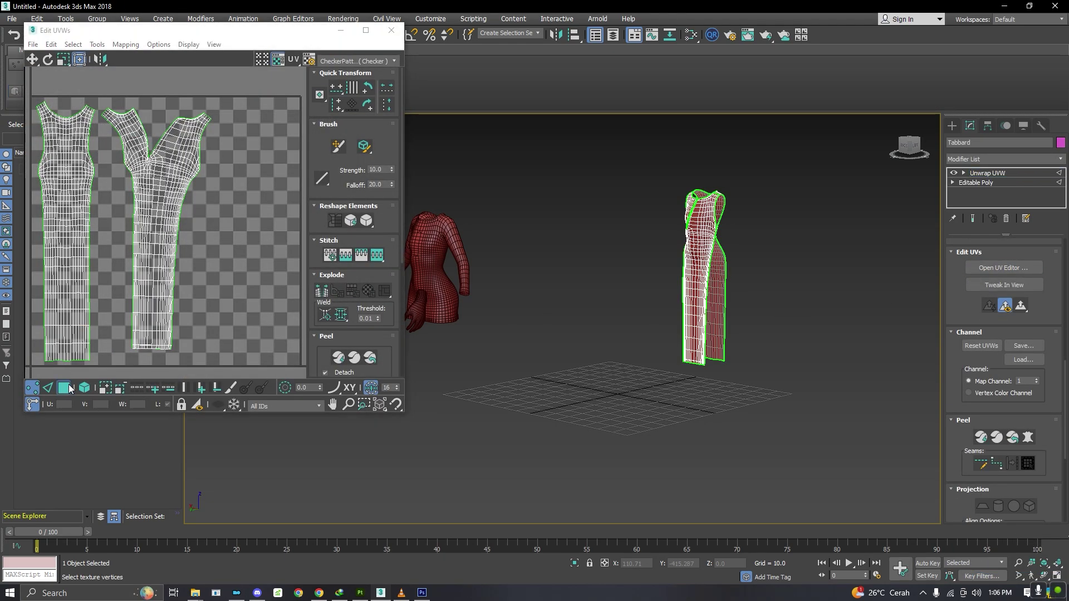
- Select both Tabbard UV shells as whole elements and offset them by 1 in U, outside the first UV tile
left_click(84, 387)
scroll(128, 266, "down", 4)
left_click(134, 262)
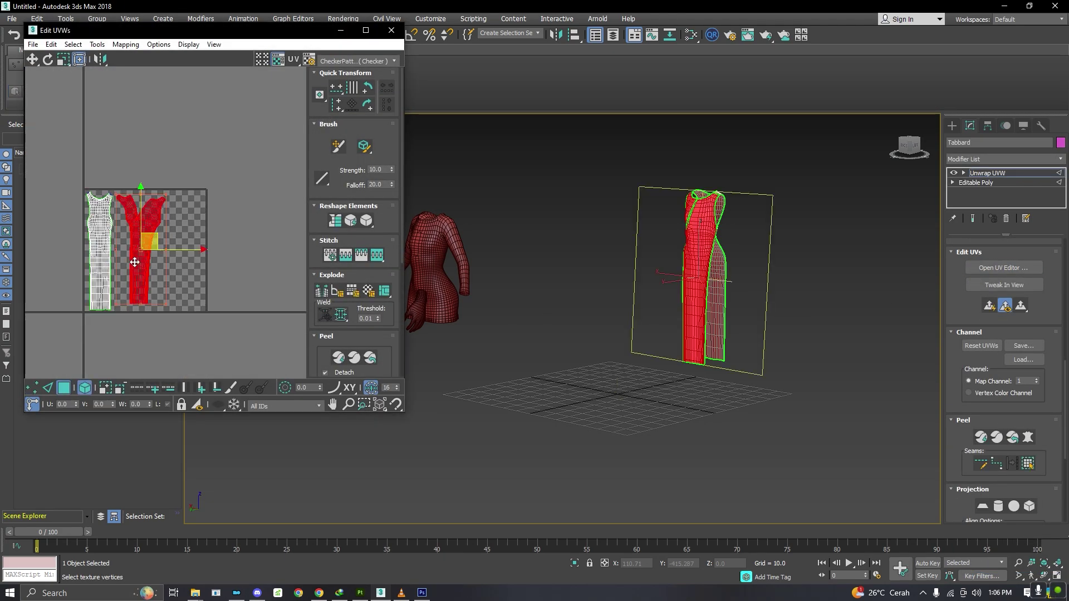
left_click(102, 256, "ctrl")
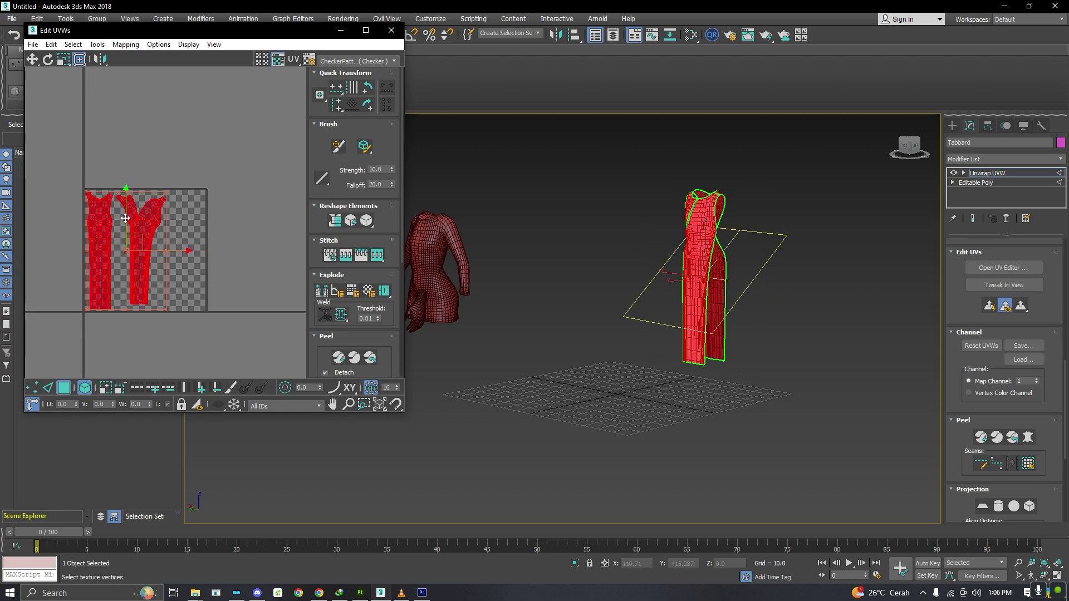
left_click_drag(126, 219, 126, 153)
key("ctrl+z")
left_click(69, 405)
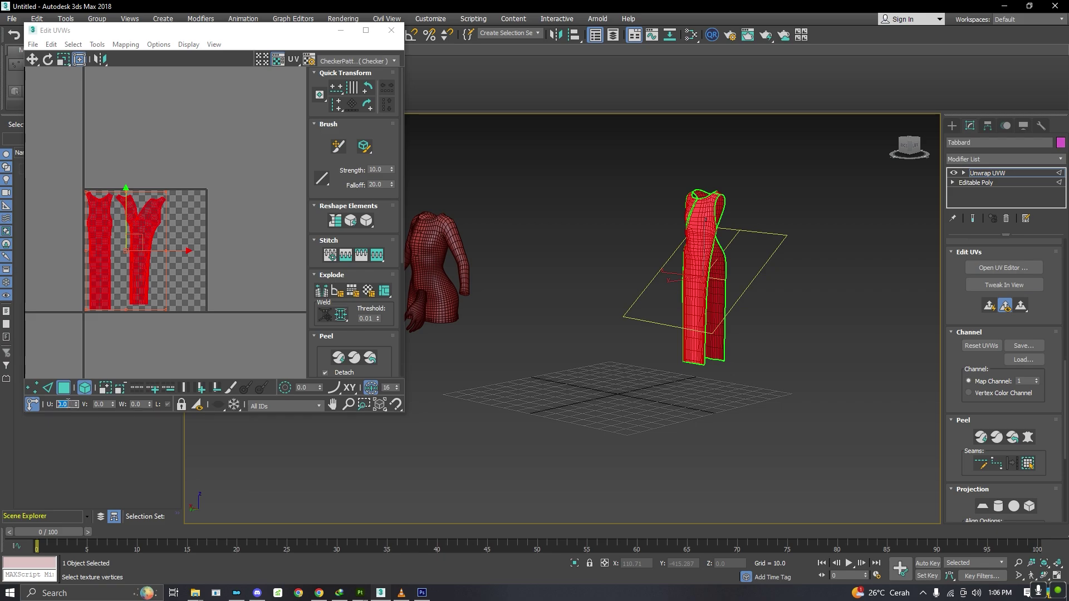
type("1")
key("Return")
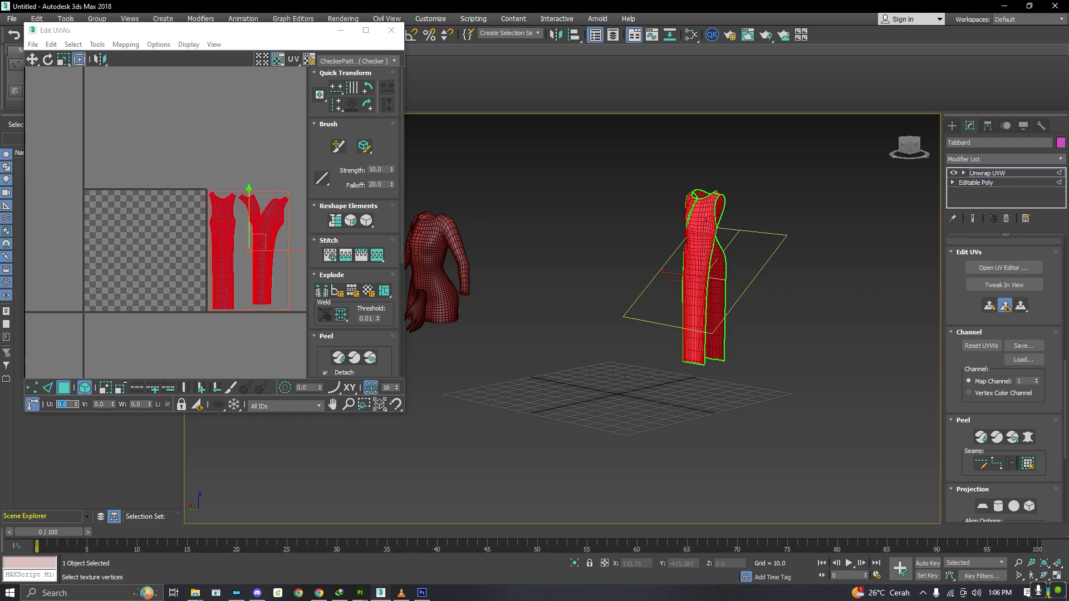
- Examine the position of the Tabbard's UV shells relative to the first UV tile
left_click(102, 298)
middle_click_drag(166, 202, 139, 200)
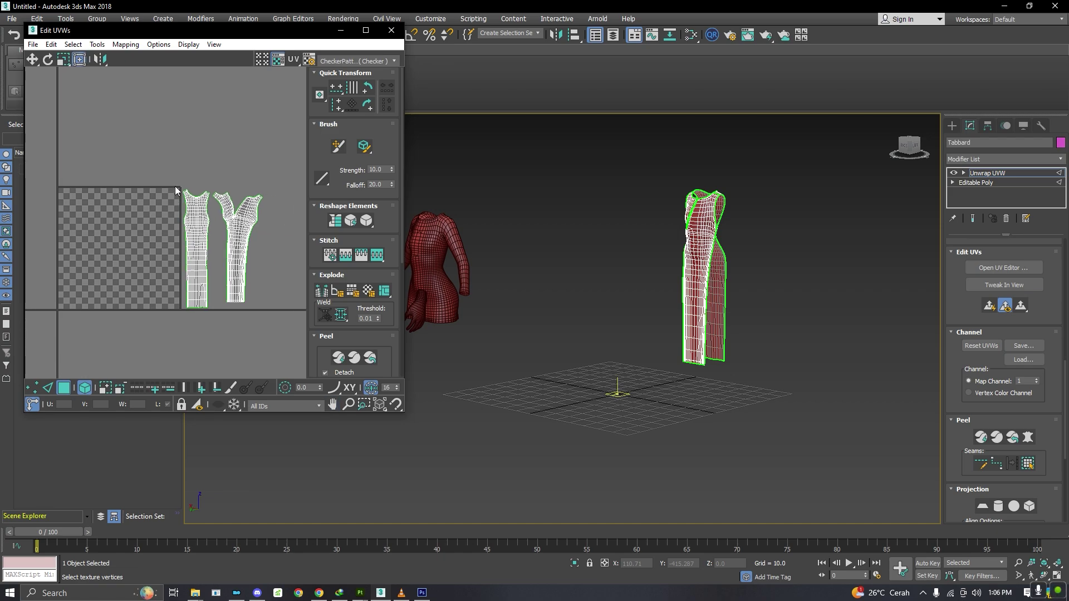
left_click_drag(181, 188, 299, 316)
left_click(41, 205)
scroll(212, 310, "down", 4)
scroll(144, 303, "up", 4)
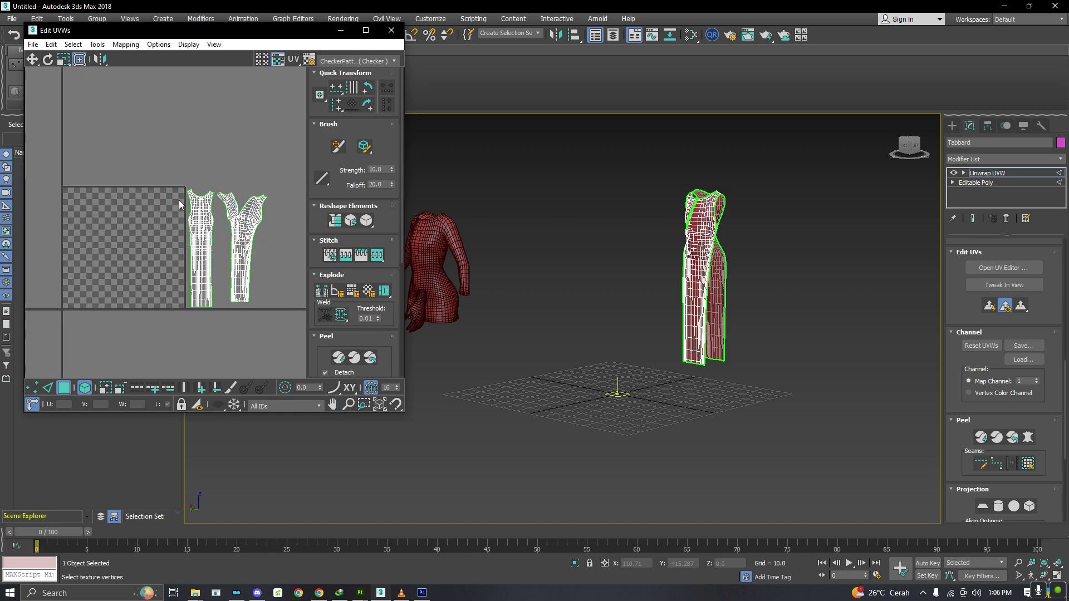
middle_click_drag(203, 340, 194, 337)
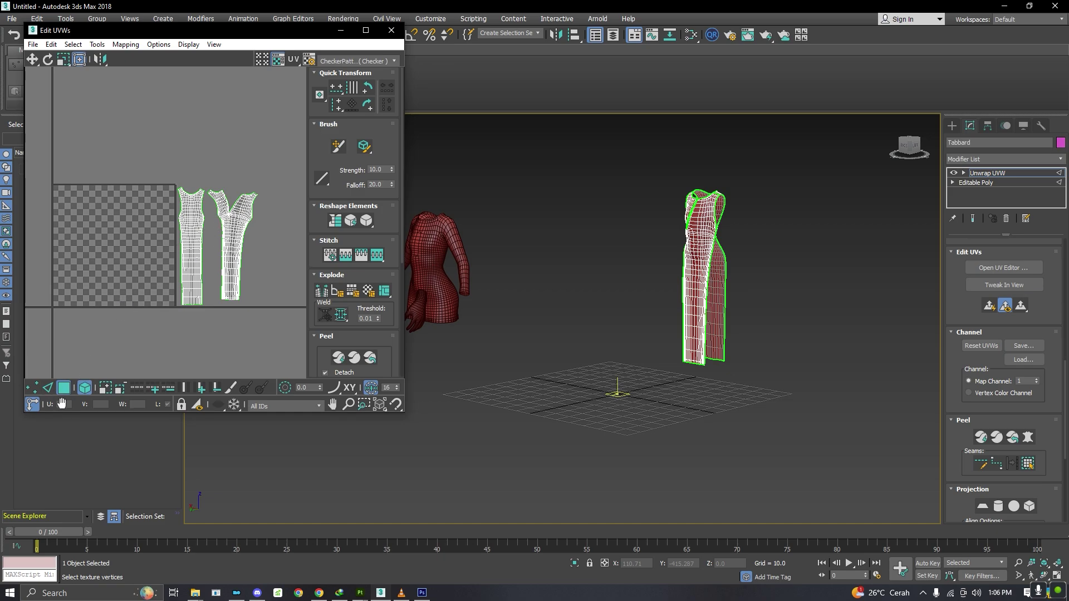
scroll(159, 256, "down", 2)
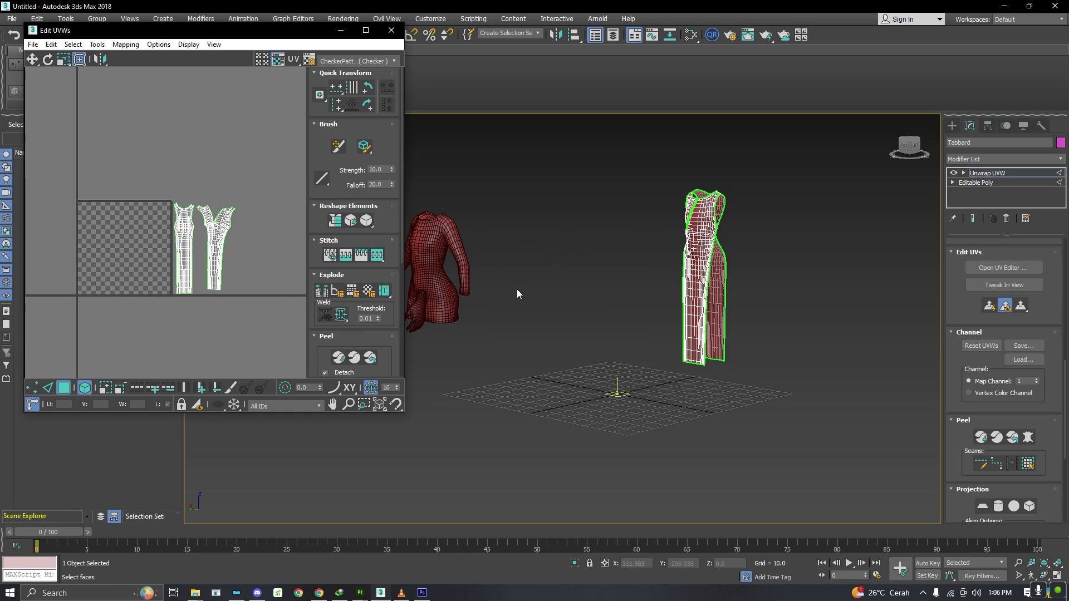
middle_click_drag(106, 262, 91, 268)
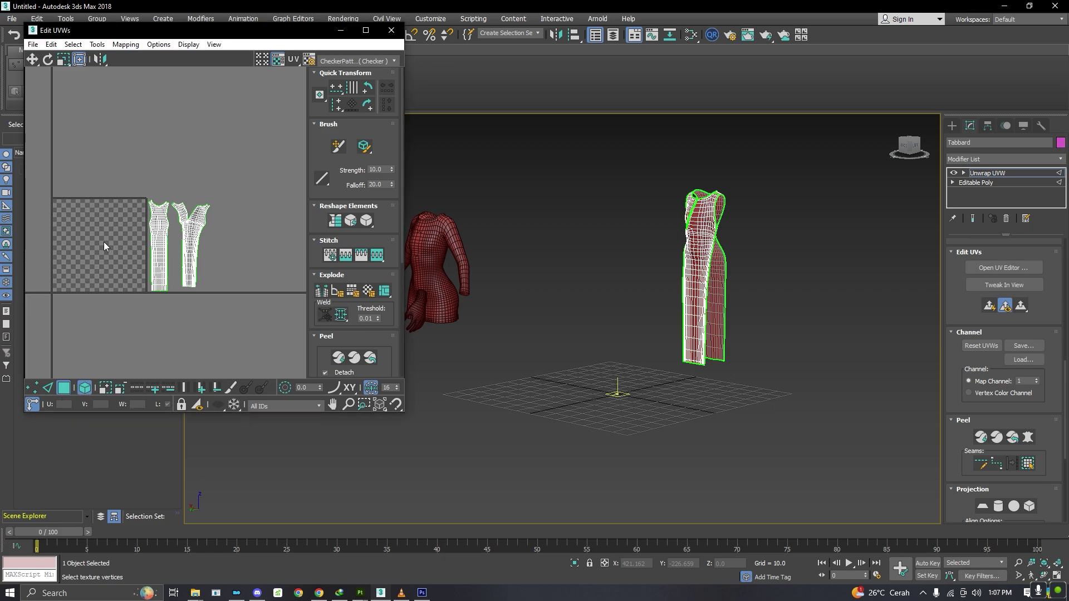
- Recheck both offset Tabbard shells and the empty UV space around them, and close the UV editor
left_click_drag(119, 181, 272, 312)
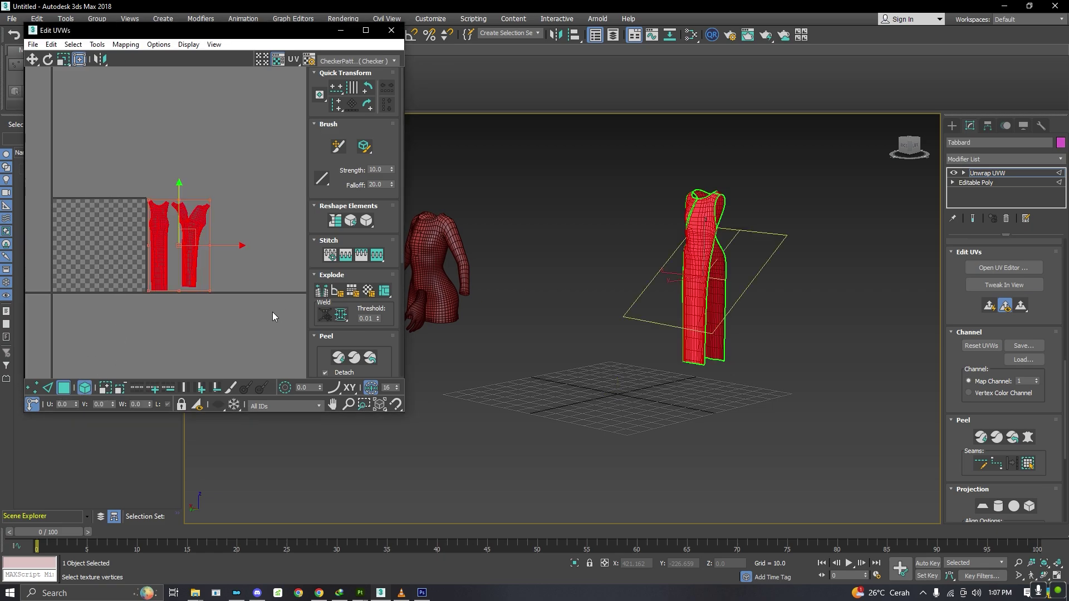
left_click(63, 404)
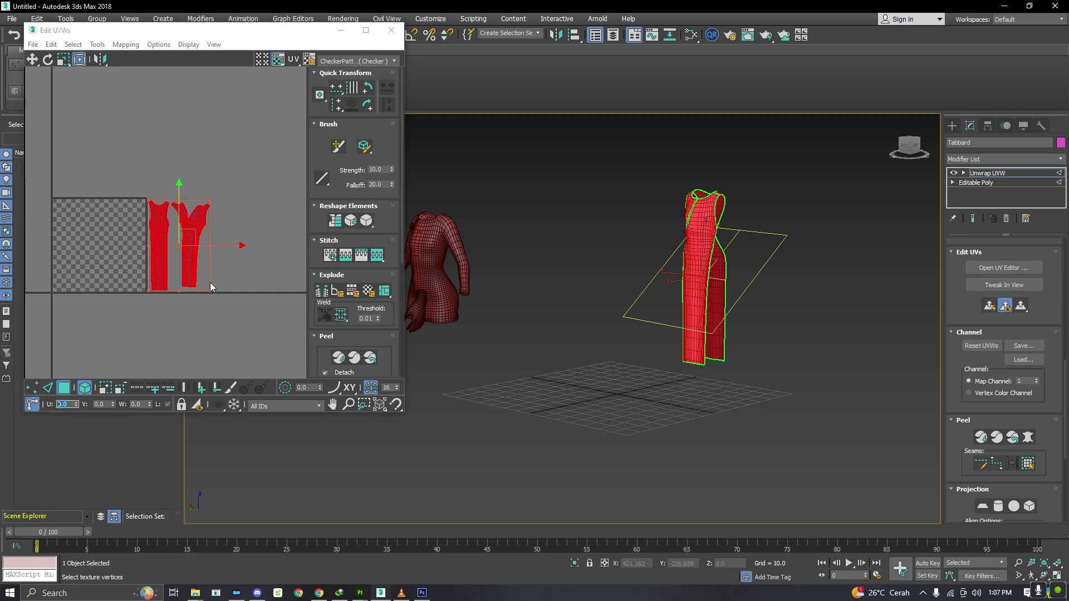
left_click(255, 243)
middle_click_drag(255, 244, 238, 240)
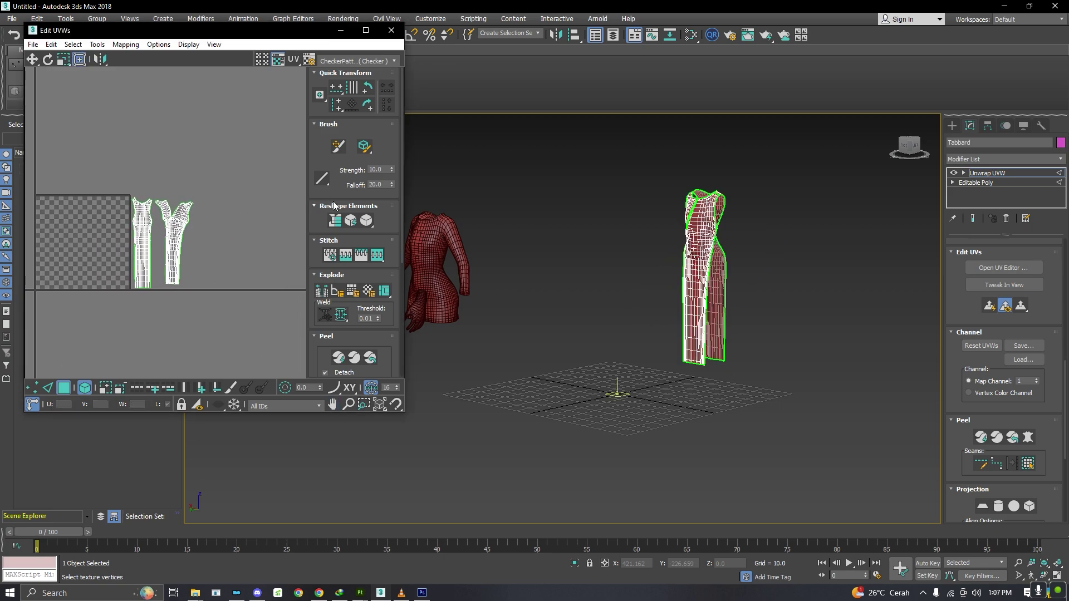
middle_click_drag(244, 204, 155, 226)
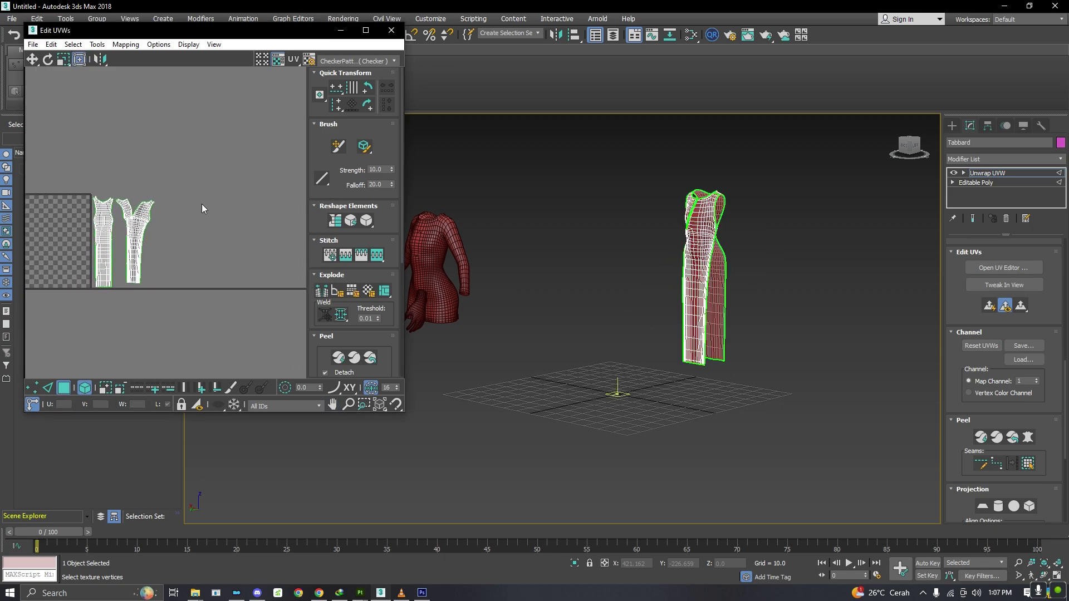
middle_click_drag(191, 259, 300, 275)
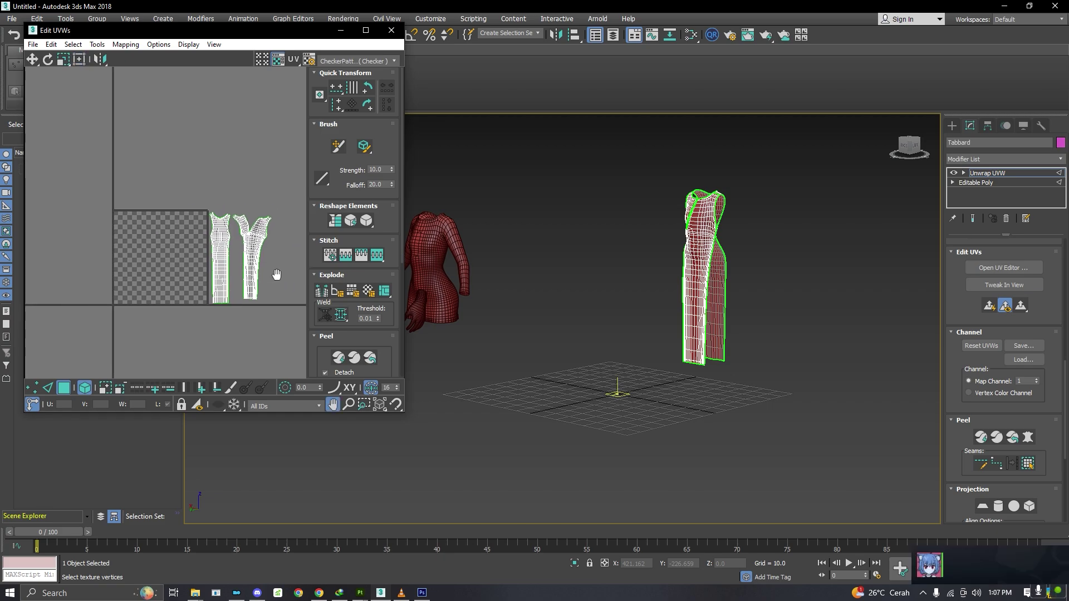
left_click(390, 30)
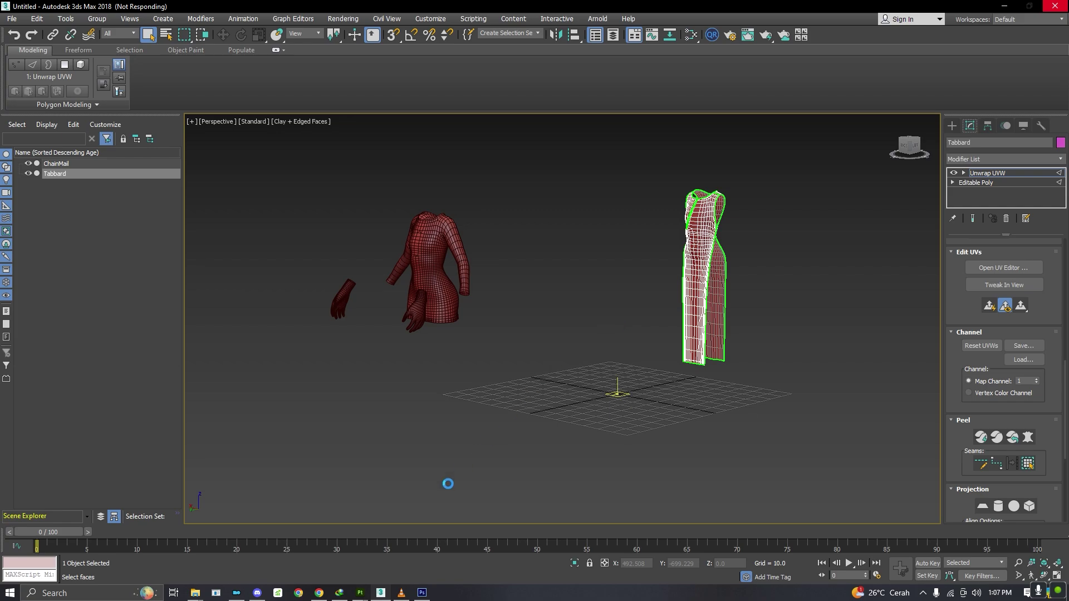
mouse_move(362, 592)
mouse_move(296, 552)
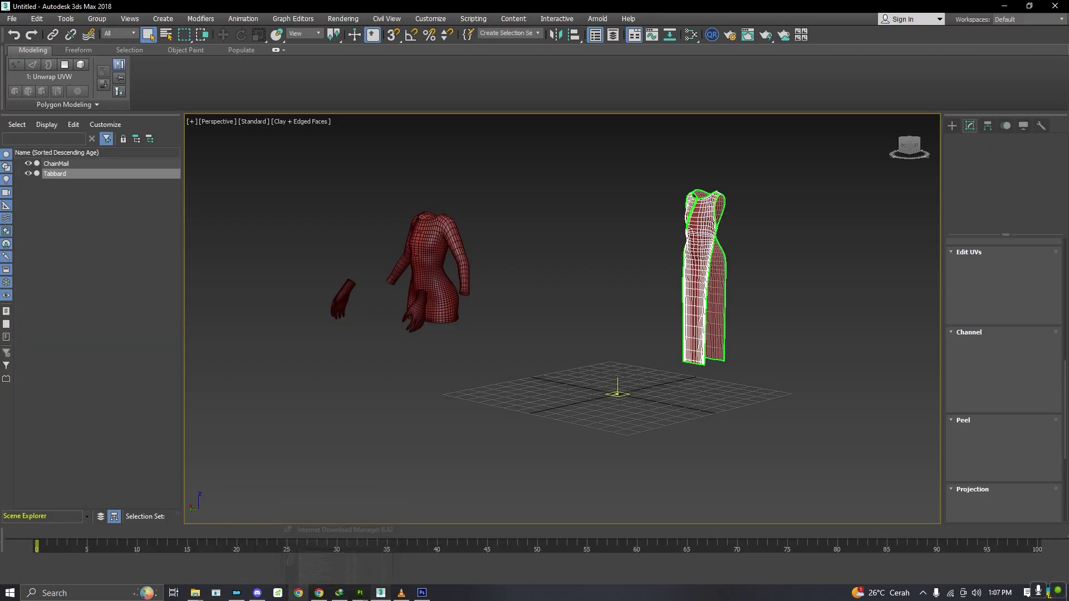
right_click(312, 465)
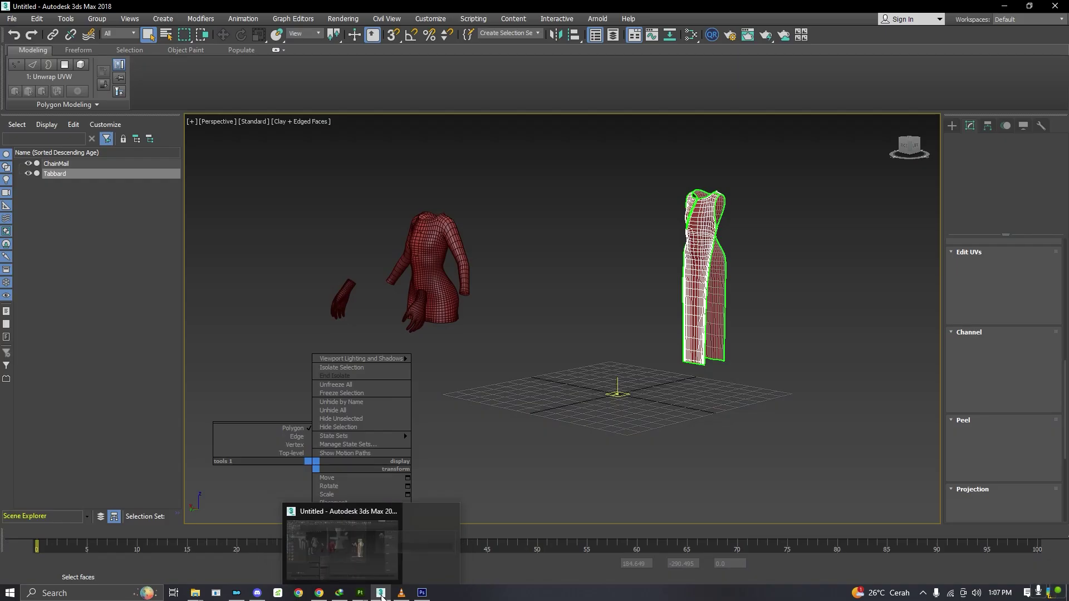
left_click(286, 541)
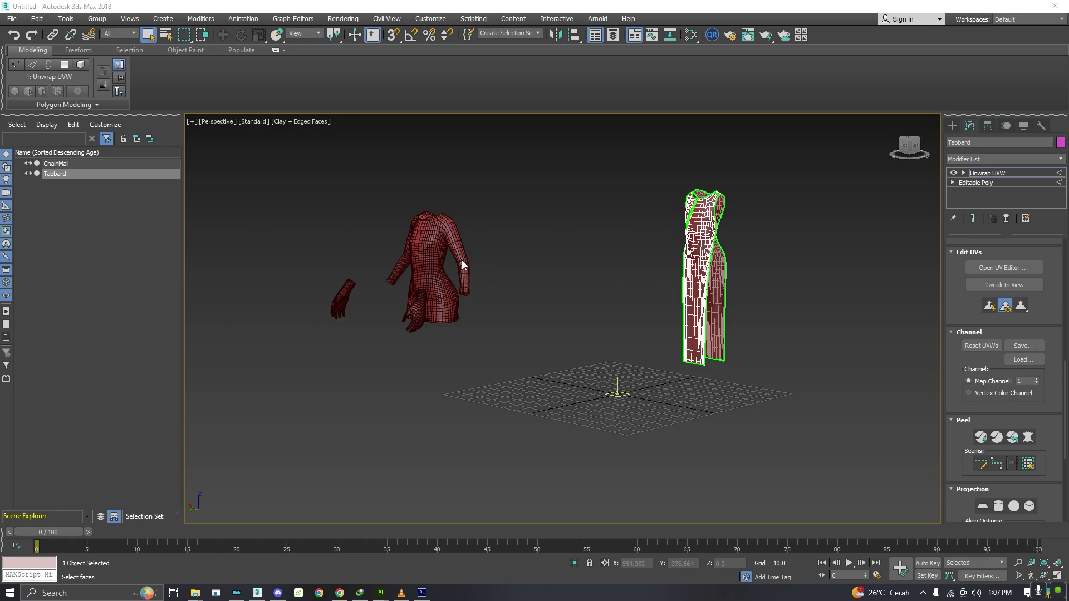
middle_click_drag(447, 259, 398, 256)
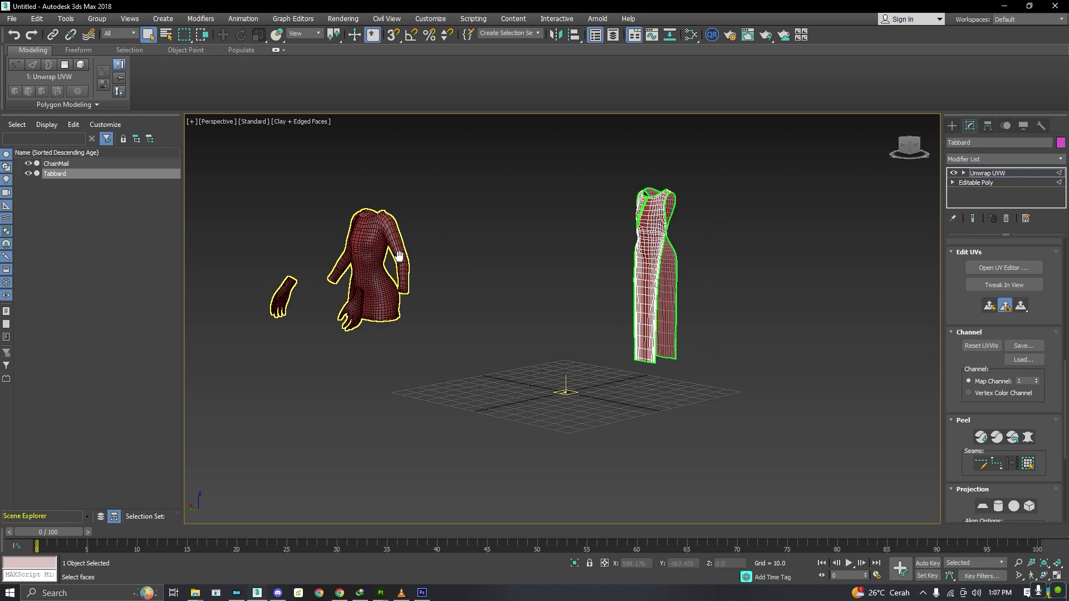
- Convert ChainMail to an Editable Poly, collapsing its Unwrap UVW modifier
left_click(78, 163)
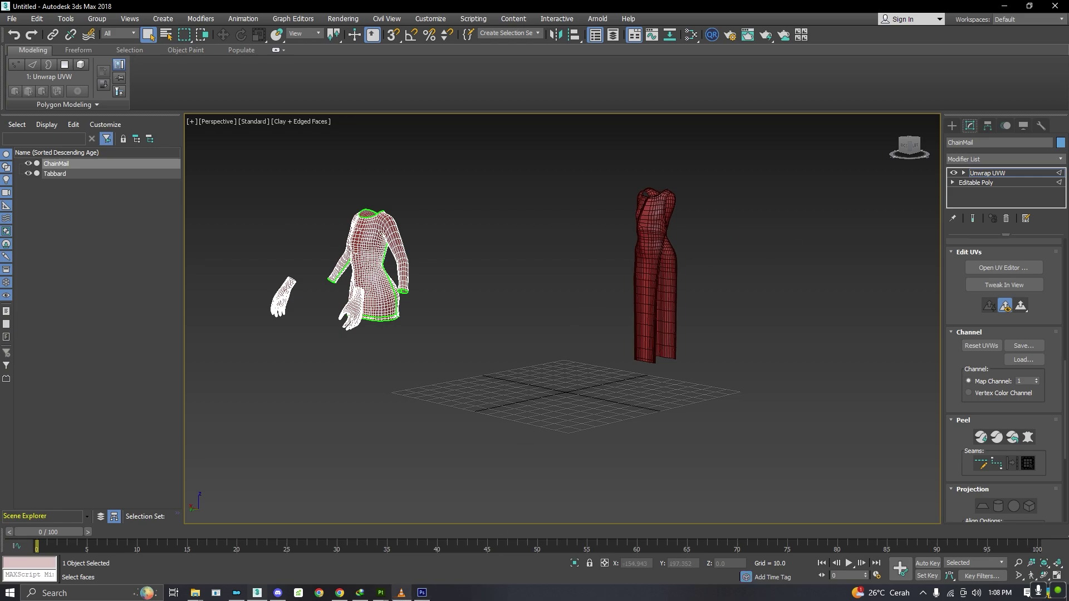
mouse_move(426, 554)
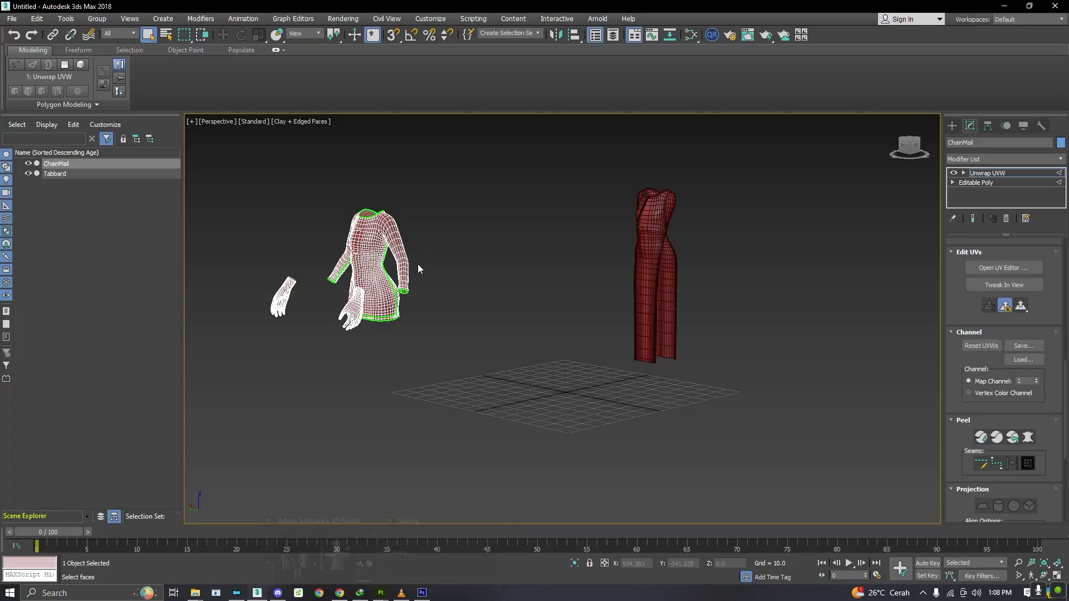
middle_click_drag(417, 264, 397, 277)
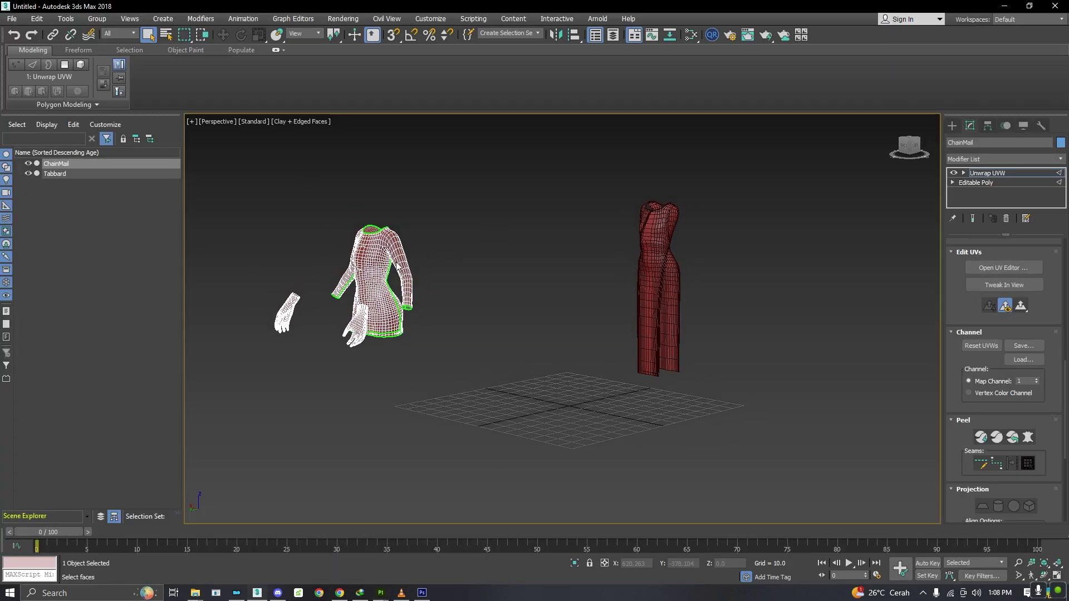
right_click(395, 262)
mouse_move(496, 372)
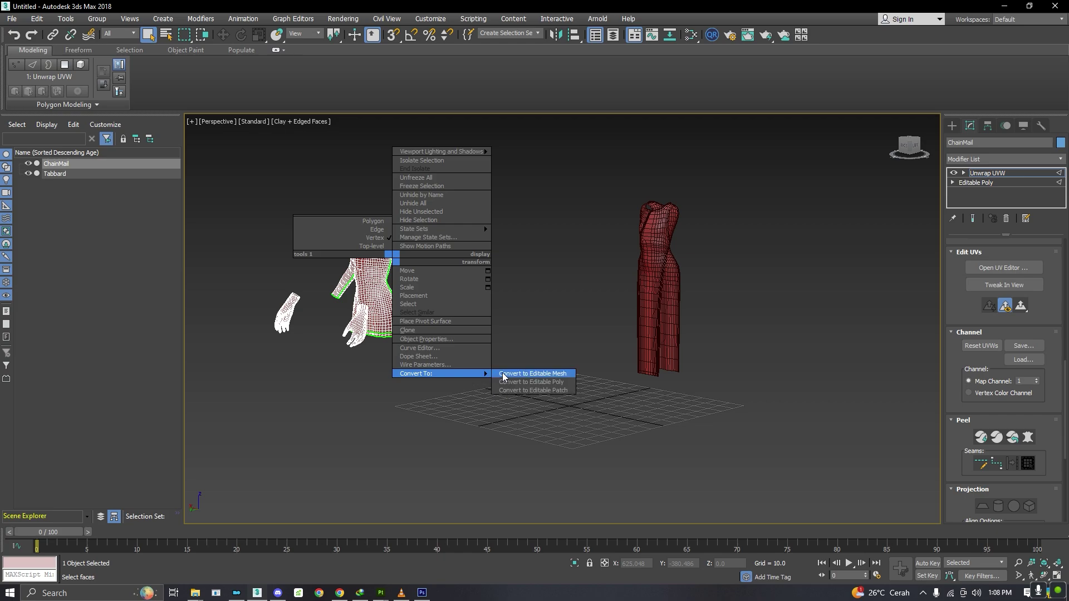
left_click(500, 265)
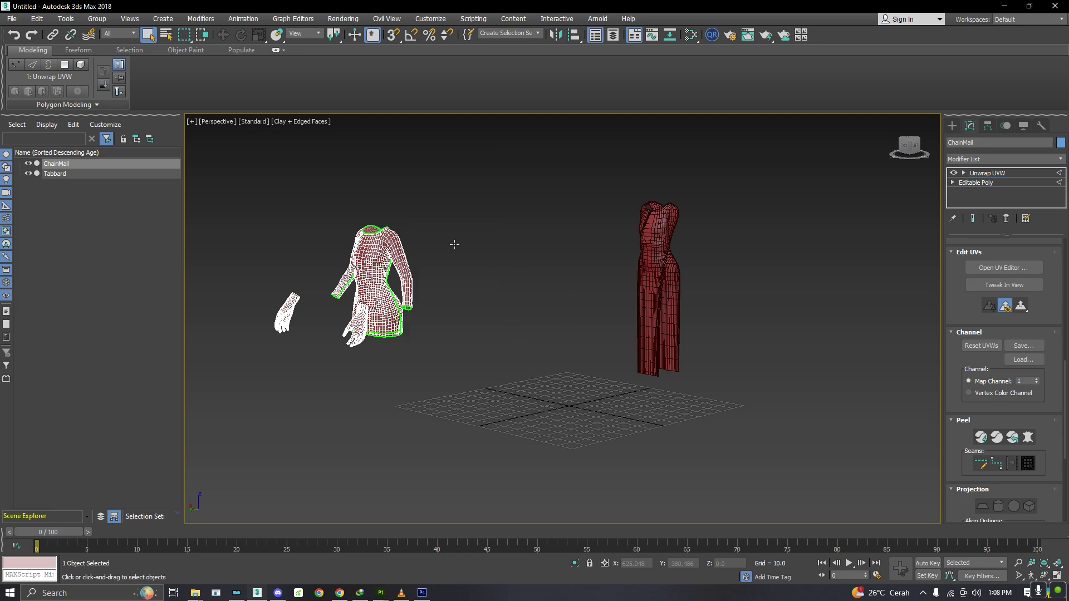
- Attach the Tabbard to ChainMail using Match Material IDs to Material with Condense Material and IDs enabled
left_click(450, 78)
key("w")
left_click(643, 251)
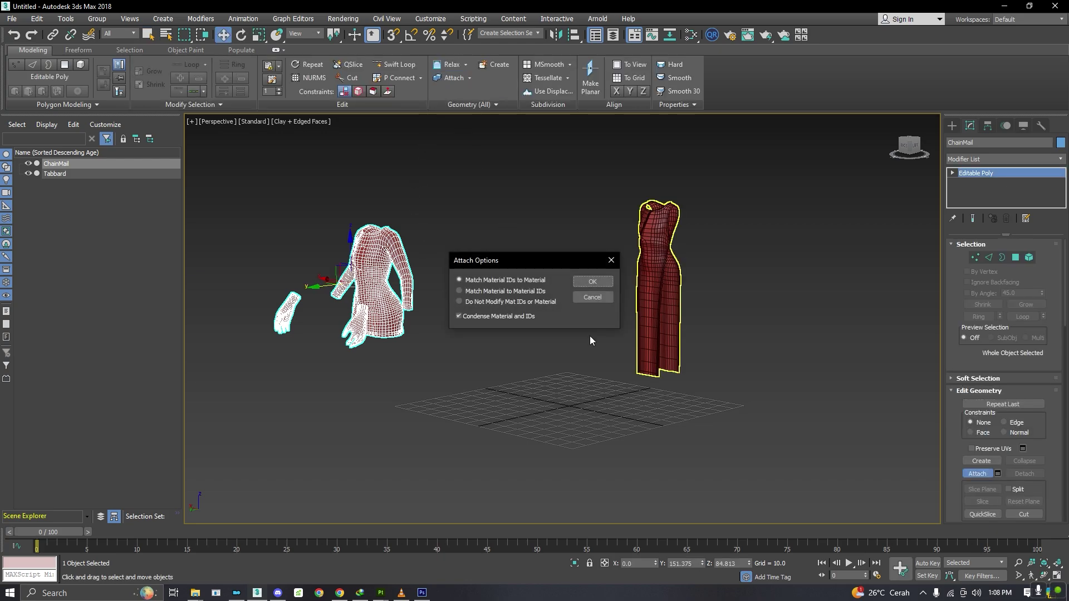
left_click(589, 284)
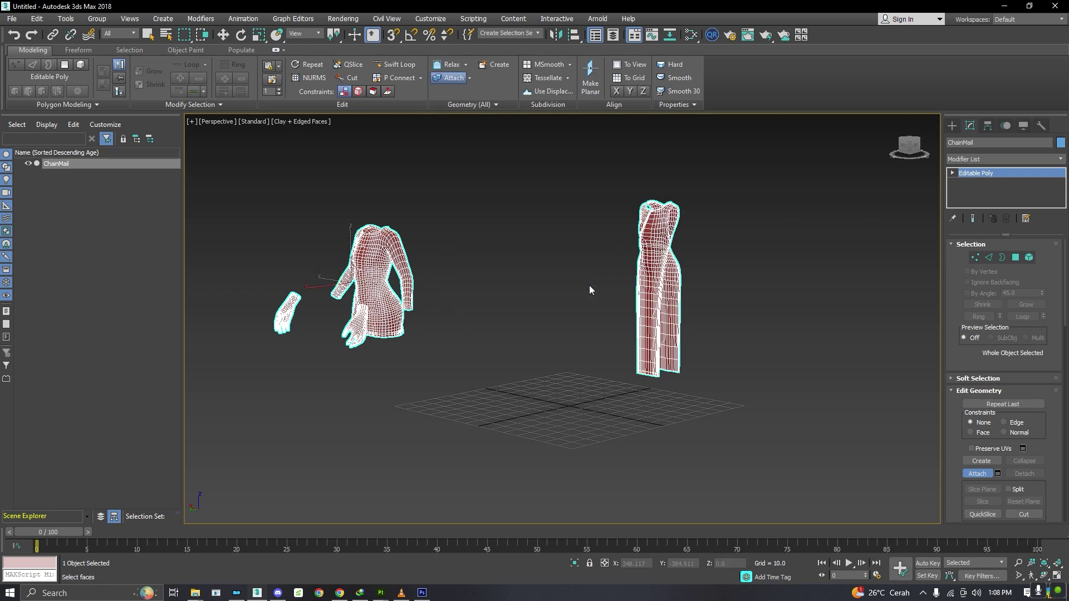
- Add an Unwrap UVW modifier to the combined ChainMail mesh and open its layout in the UV editor
left_click(991, 258)
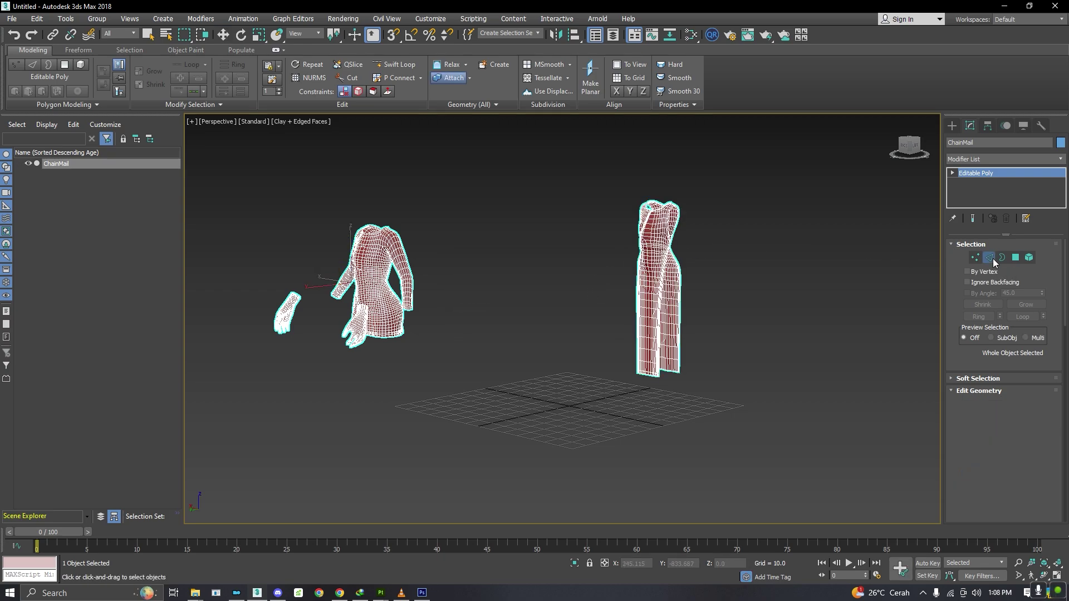
left_click(974, 164)
scroll(974, 244, "down", 10)
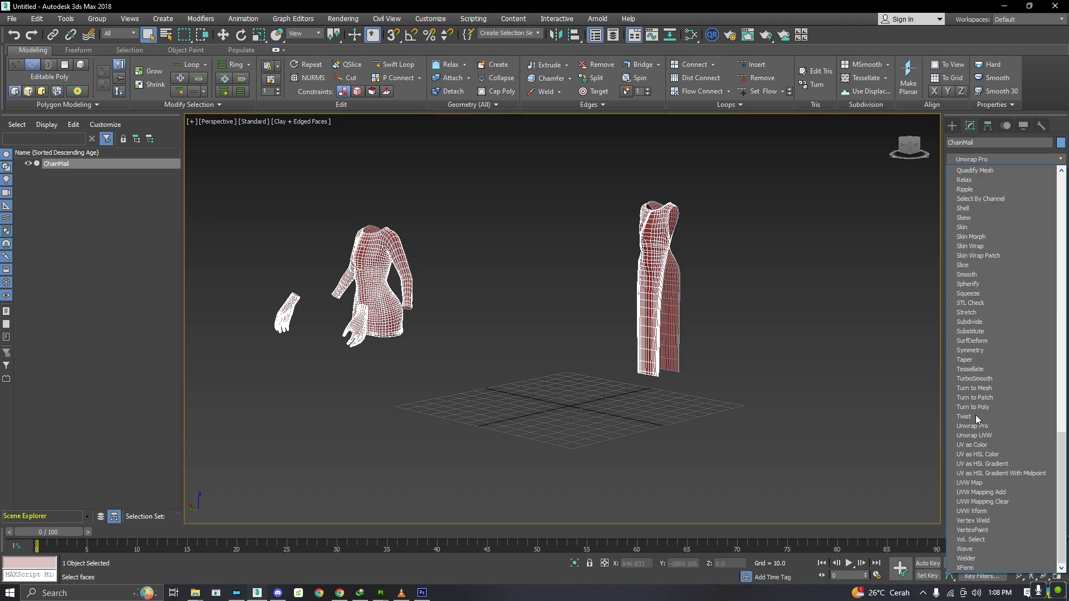
left_click(975, 435)
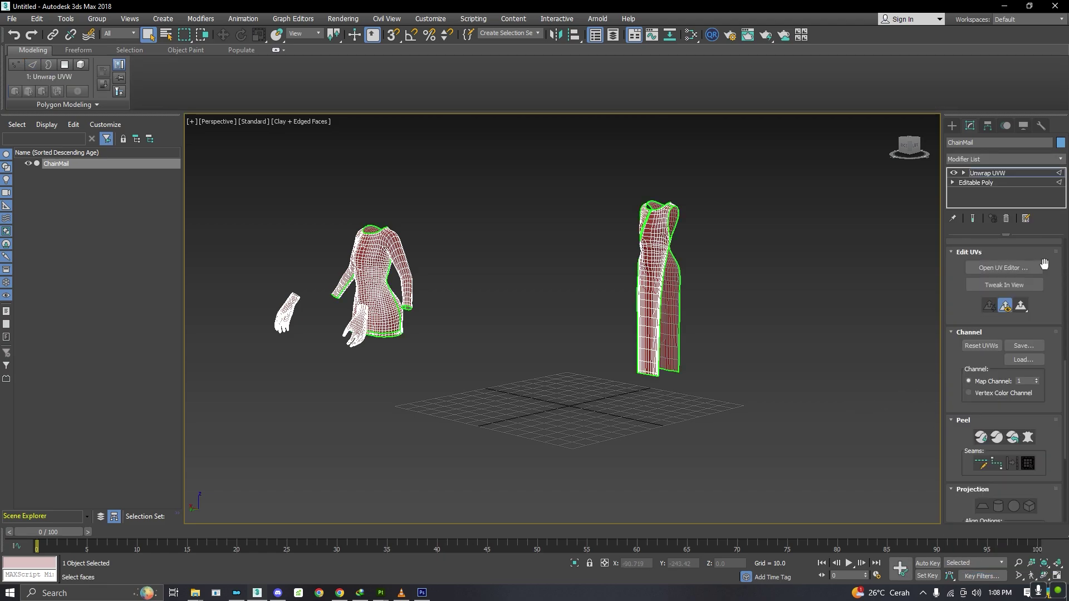
left_click(1041, 267)
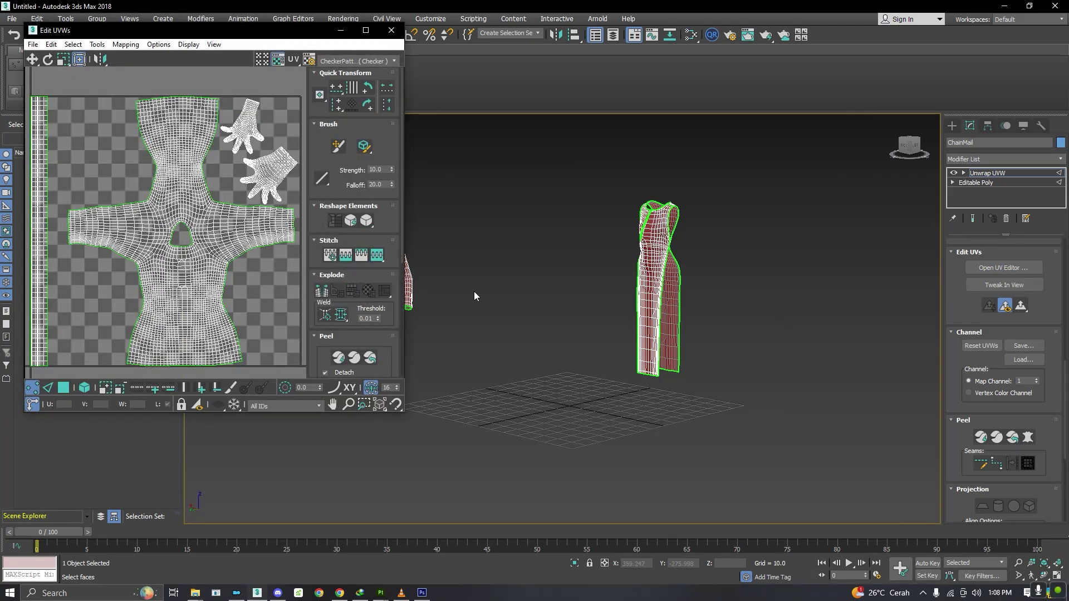
- Enable polygon element selection in the UV editor and select the Tabbard's two shells beside the ChainMail tile
scroll(67, 234, "down", 5)
middle_click_drag(39, 174, 55, 188)
left_click_drag(55, 188, 259, 309)
middle_click_drag(259, 310, 272, 309)
left_click(64, 387)
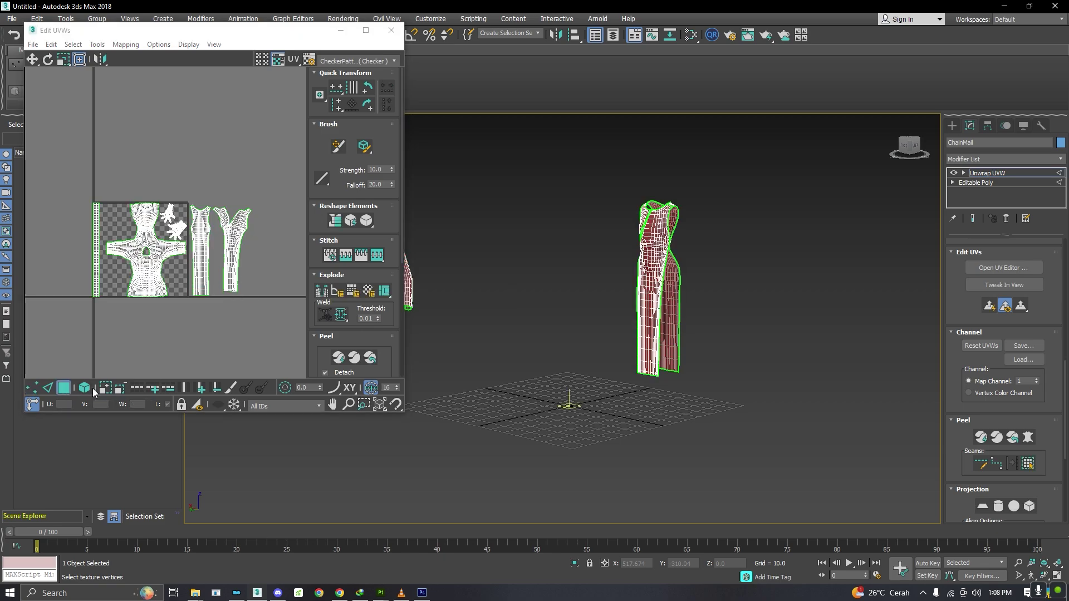
left_click(84, 388)
left_click_drag(60, 160, 190, 342)
left_click_drag(199, 192, 246, 316)
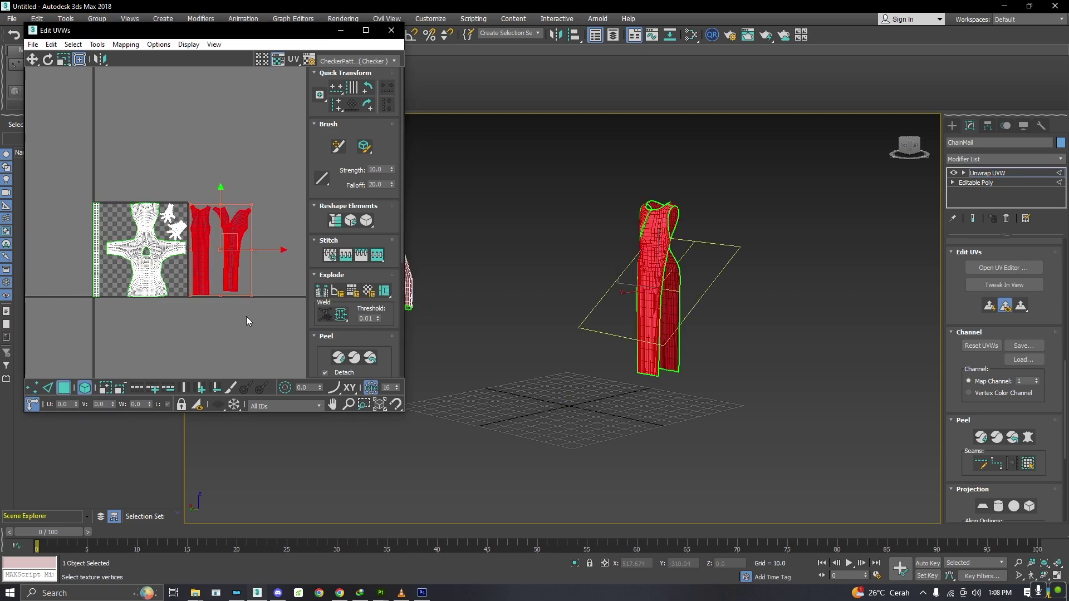
- Filter the UV layout by the ChainMail and Tabbard material IDs in turn, and return it to All IDs
left_click(305, 405)
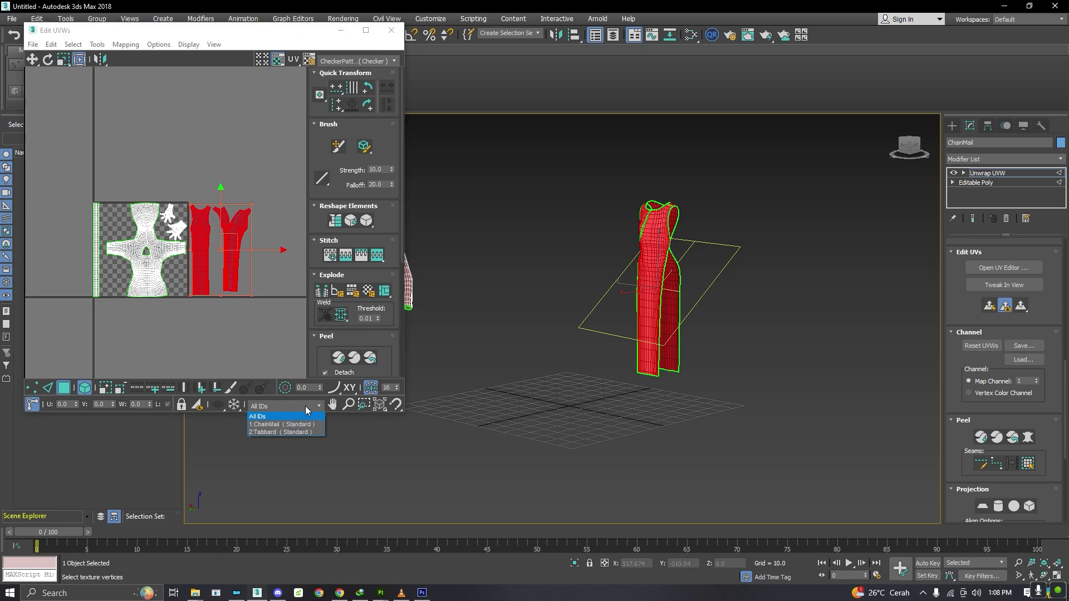
left_click(279, 425)
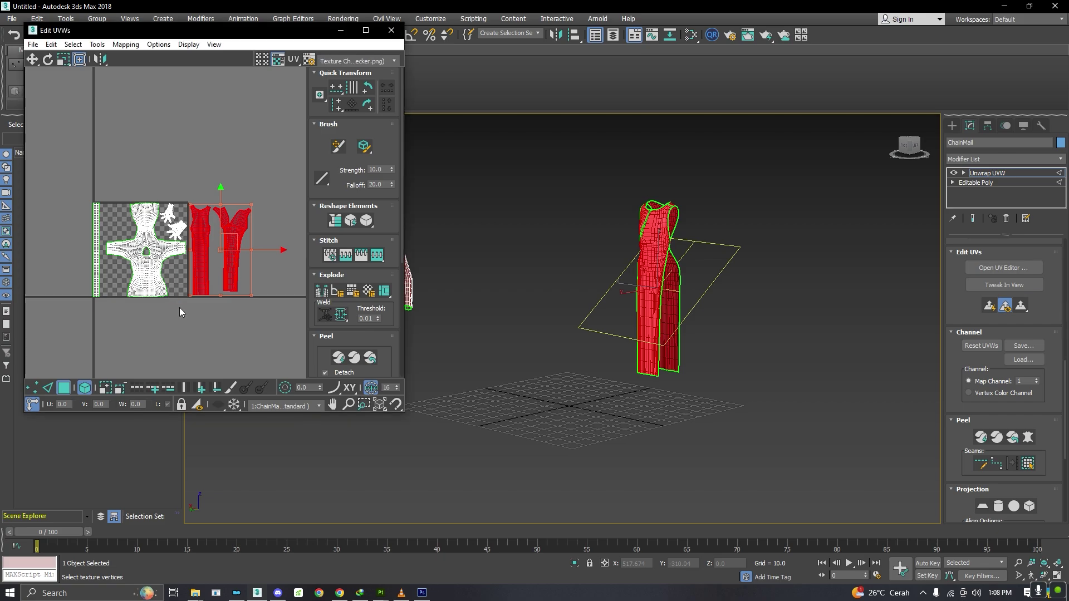
left_click(185, 346)
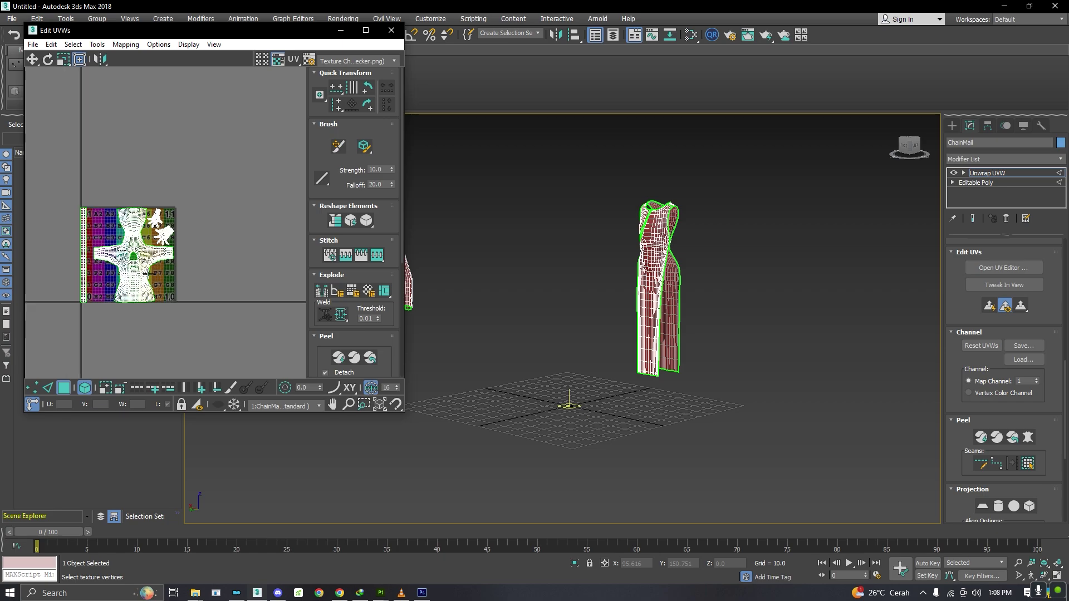
left_click(273, 407)
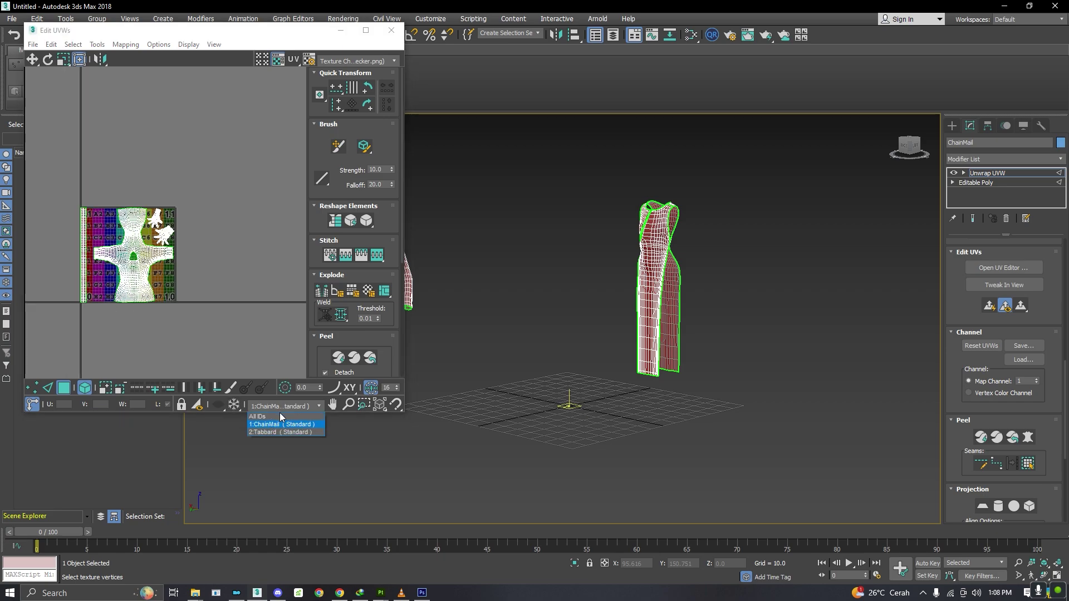
left_click(300, 432)
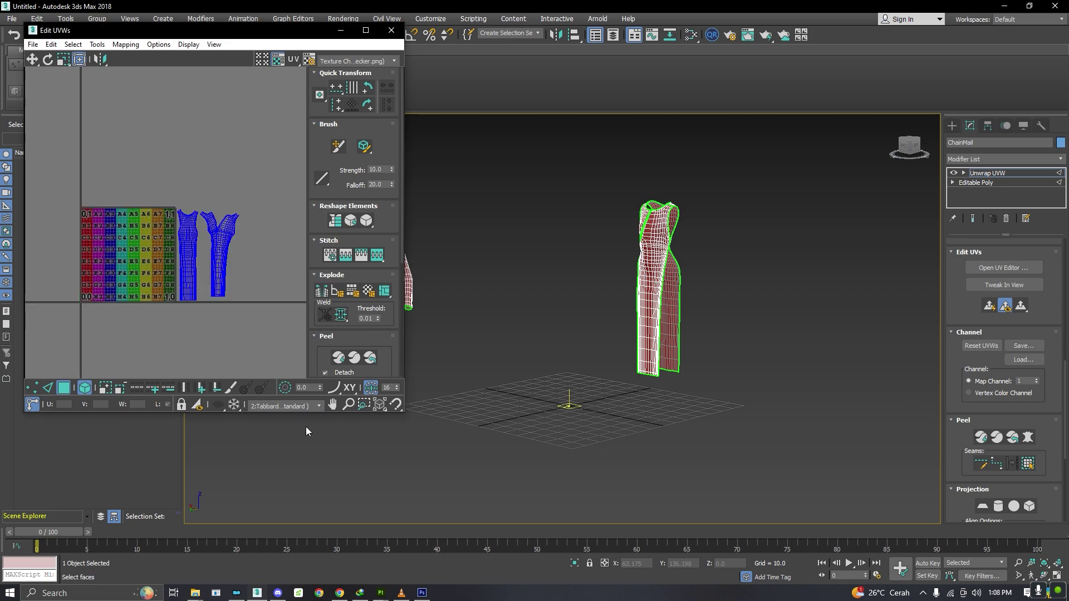
left_click(264, 405)
left_click(276, 415)
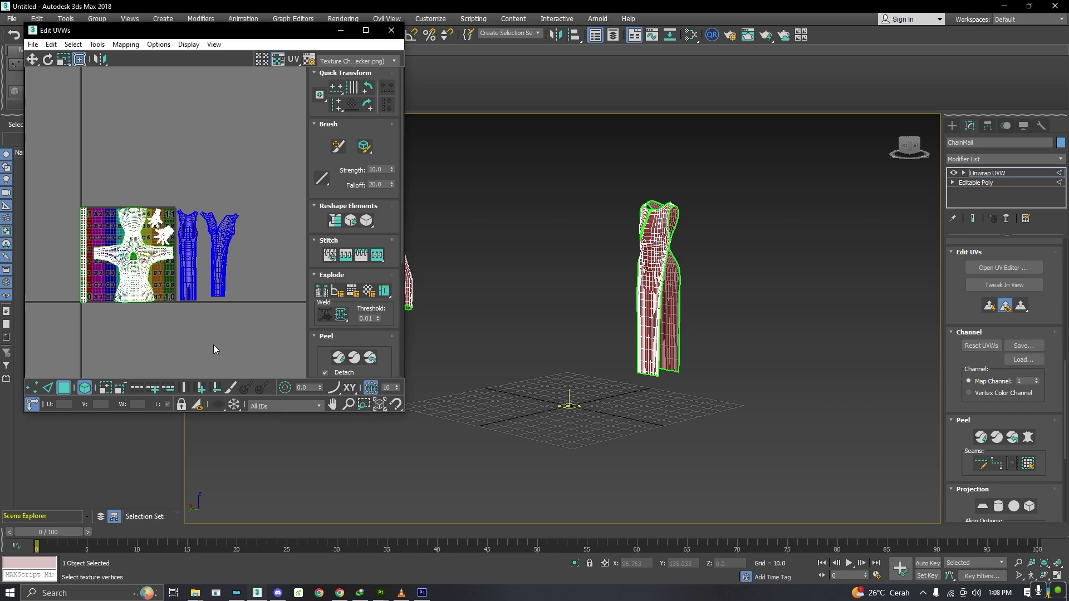
- Select the Tabbard's two shells and shift them one tile in negative U onto the ChainMail tile
scroll(188, 314, "up", 2)
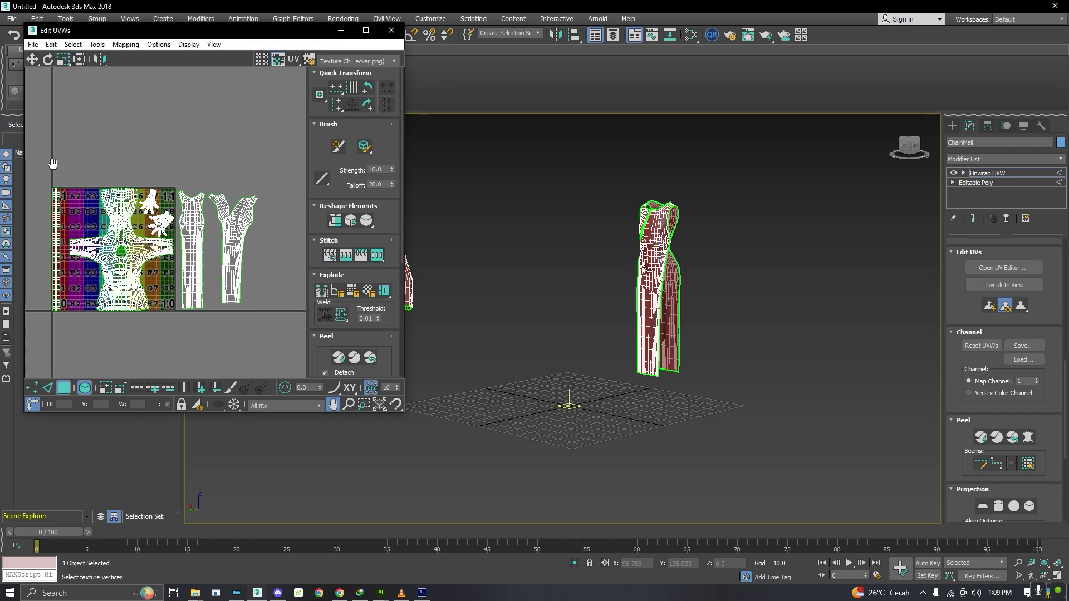
middle_click_drag(35, 147, 45, 159)
left_click_drag(44, 159, 283, 333)
left_click(215, 310)
left_click(192, 289)
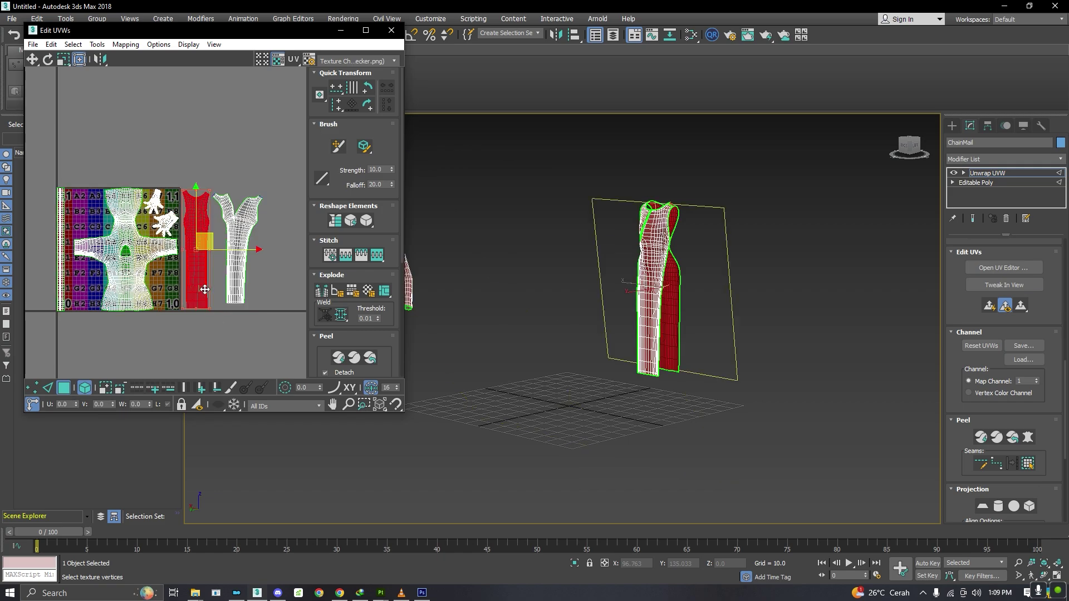
left_click(234, 288, "ctrl")
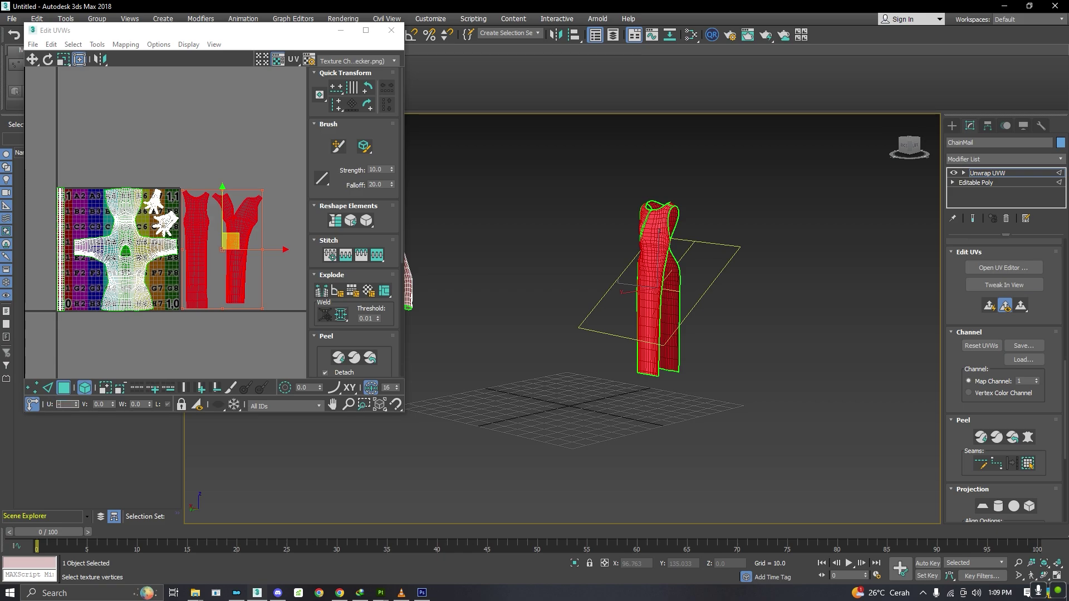
key("Return")
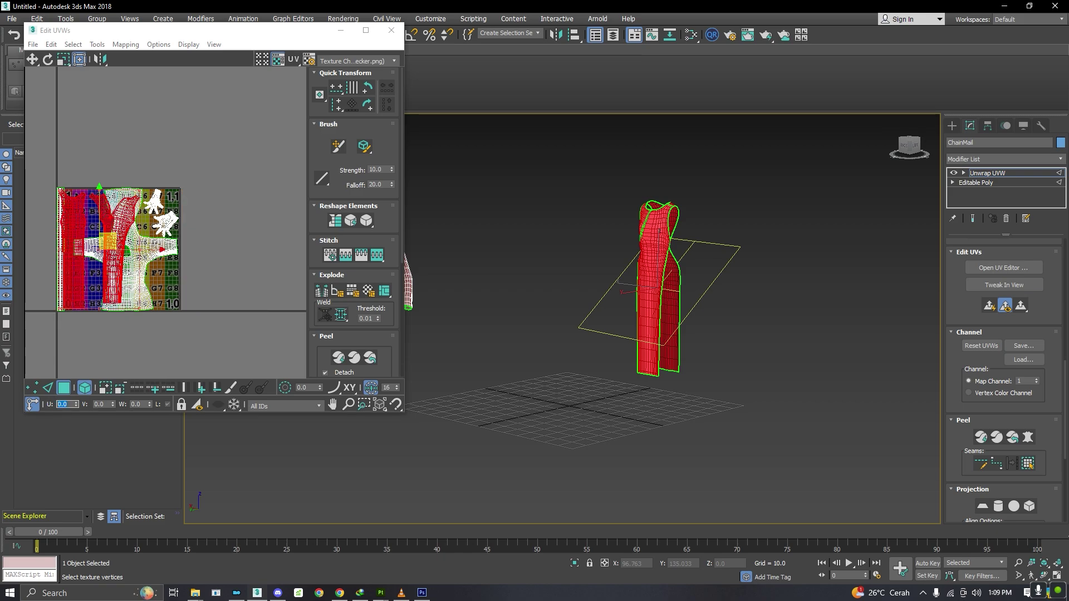
left_click(82, 333)
scroll(96, 192, "up", 3)
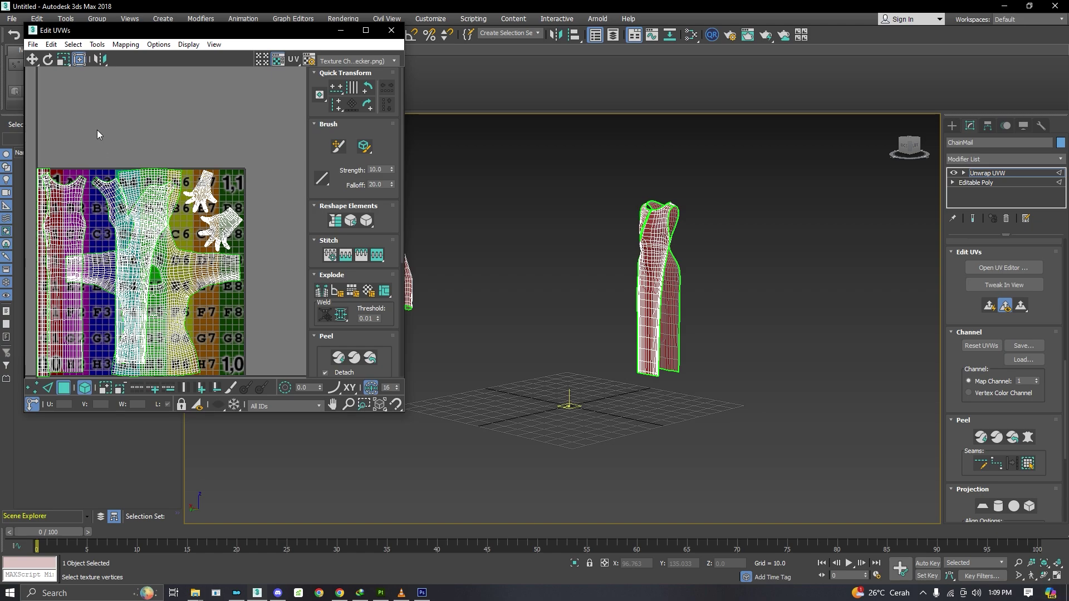
- Undo the Tabbard shells' shift and clear the shell selection
key("ctrl+z")
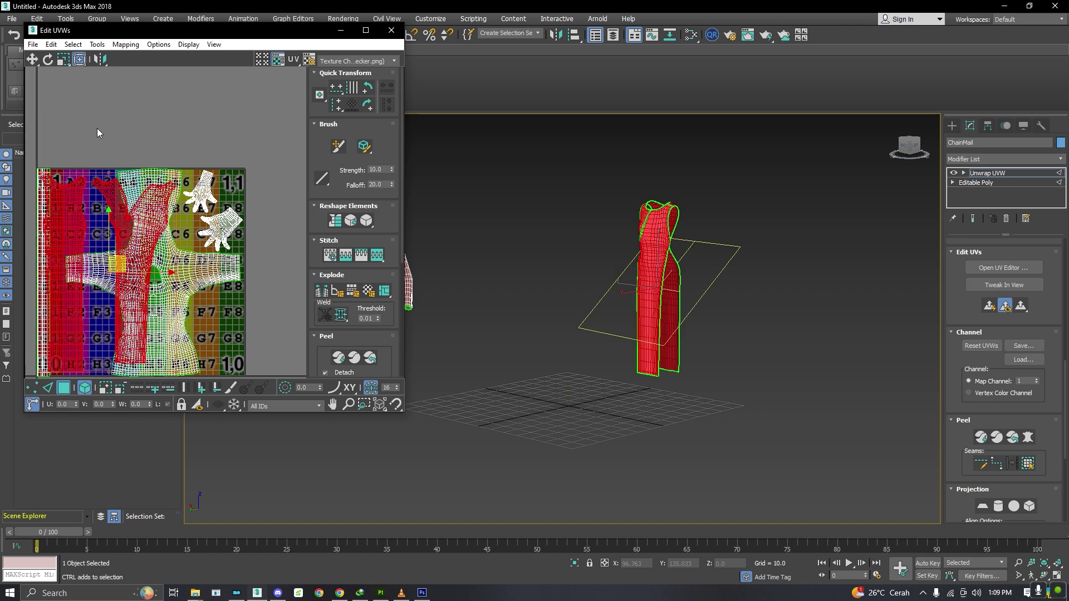
key("ctrl+z")
scroll(96, 128, "down", 3)
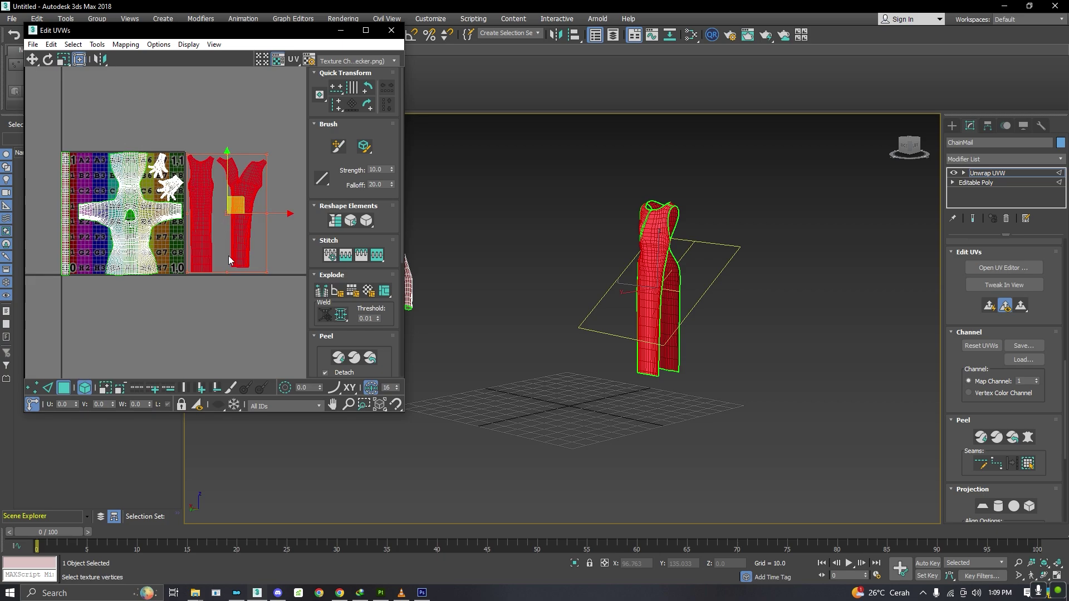
left_click(209, 304)
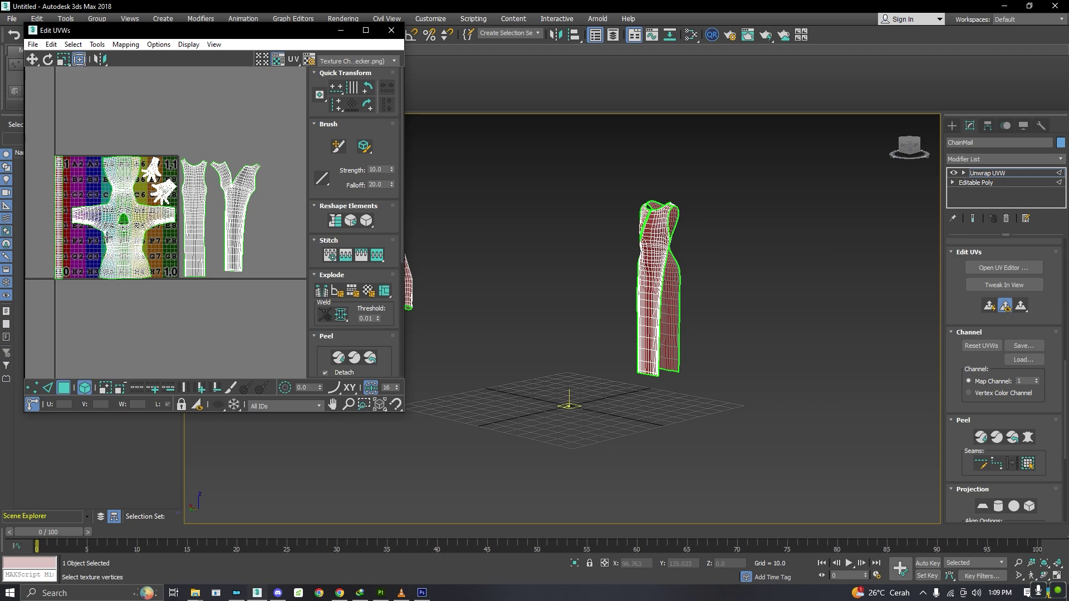
- Close the UV editor and strip the materials from the combined ChainMail mesh with the UVW Remove utility
left_click(392, 31)
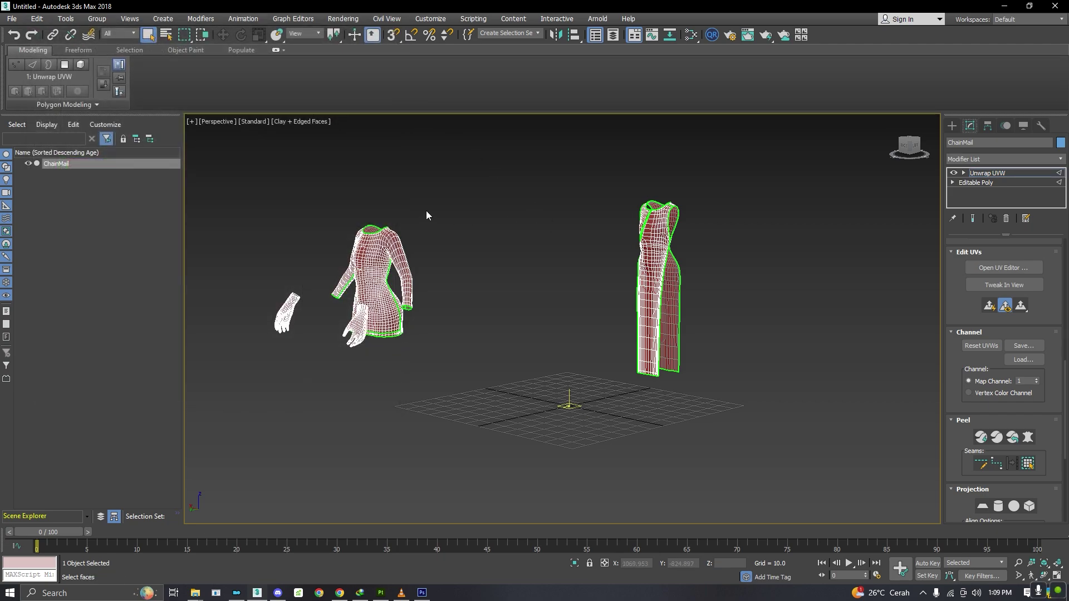
left_click(1047, 130)
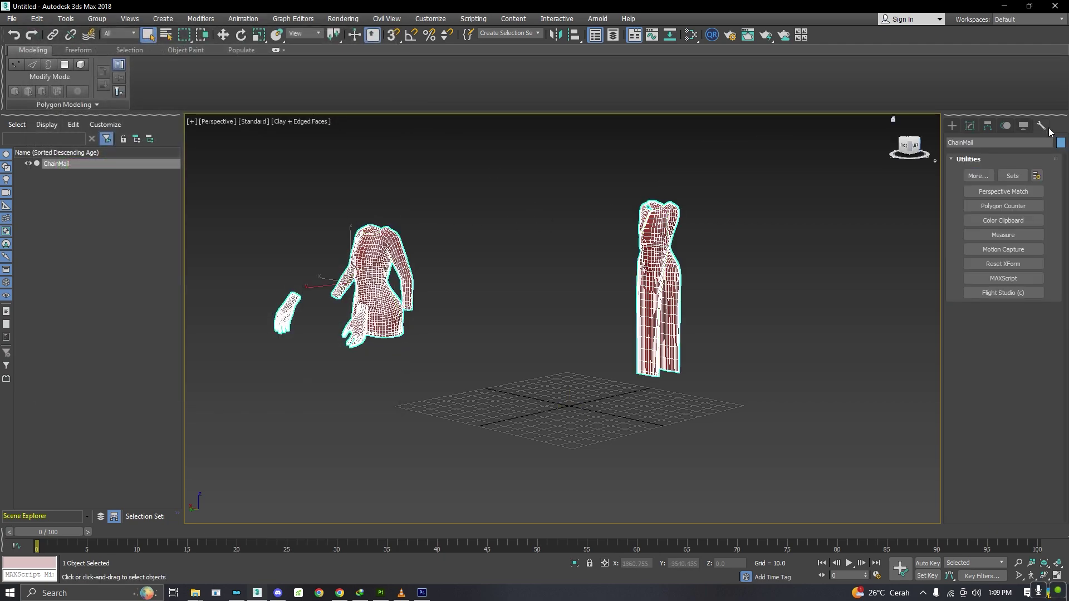
left_click(982, 175)
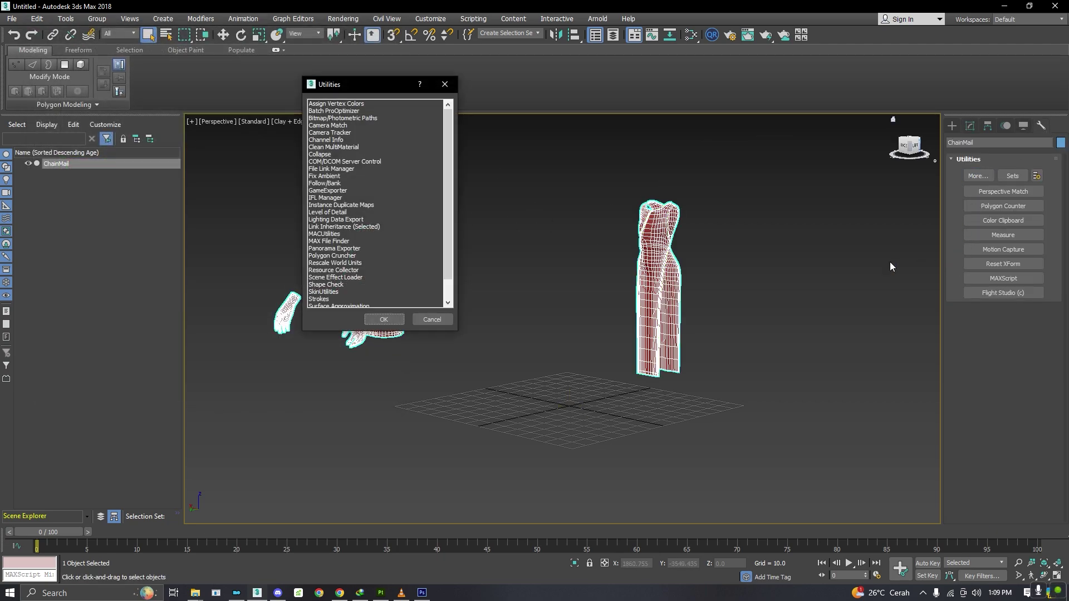
scroll(429, 249, "down", 1)
left_click(311, 292)
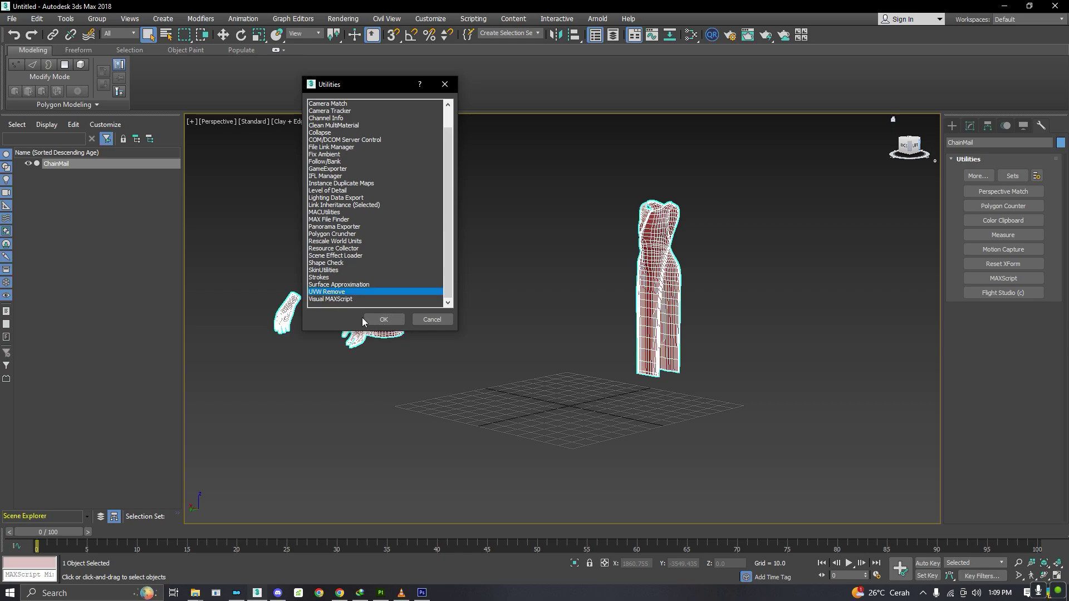
left_click(371, 320)
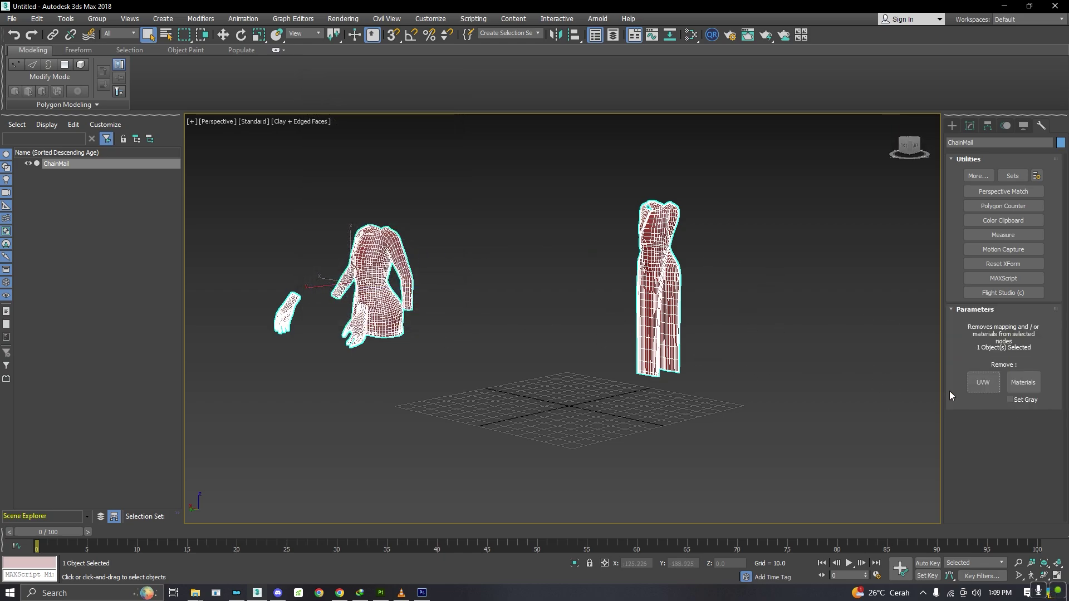
left_click(1025, 383)
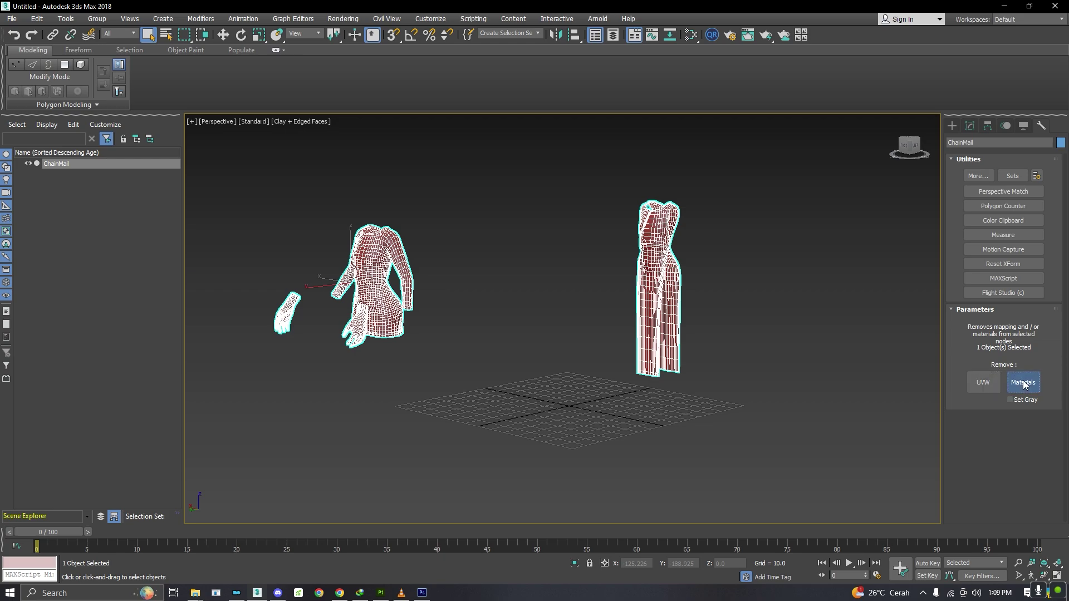
- Open the Slate Material Editor from the ChainMail modifier stack and add a new Standard material to the node view
left_click(969, 126)
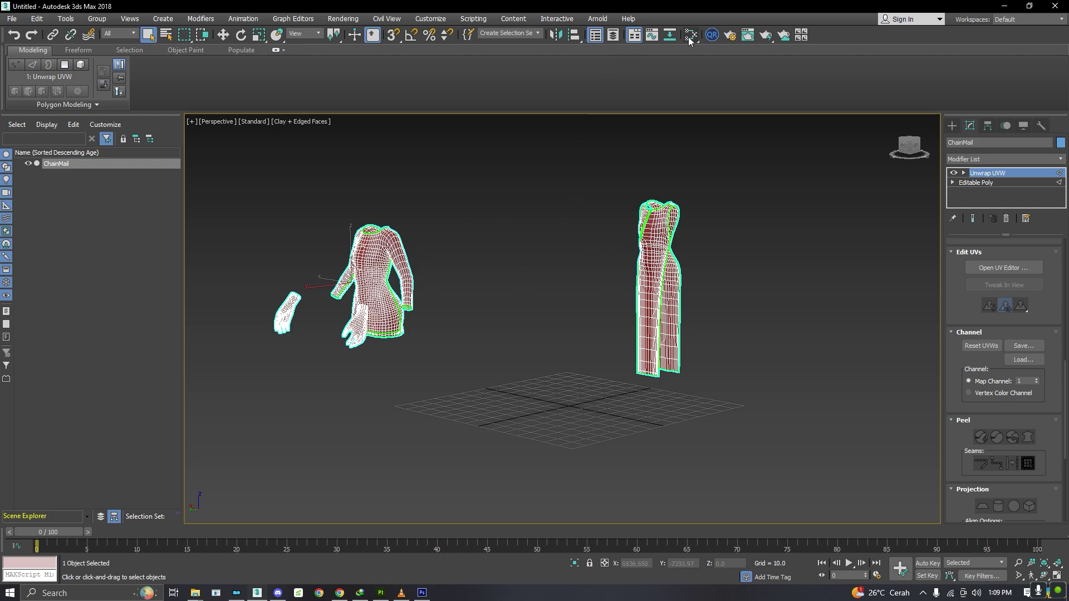
key("m")
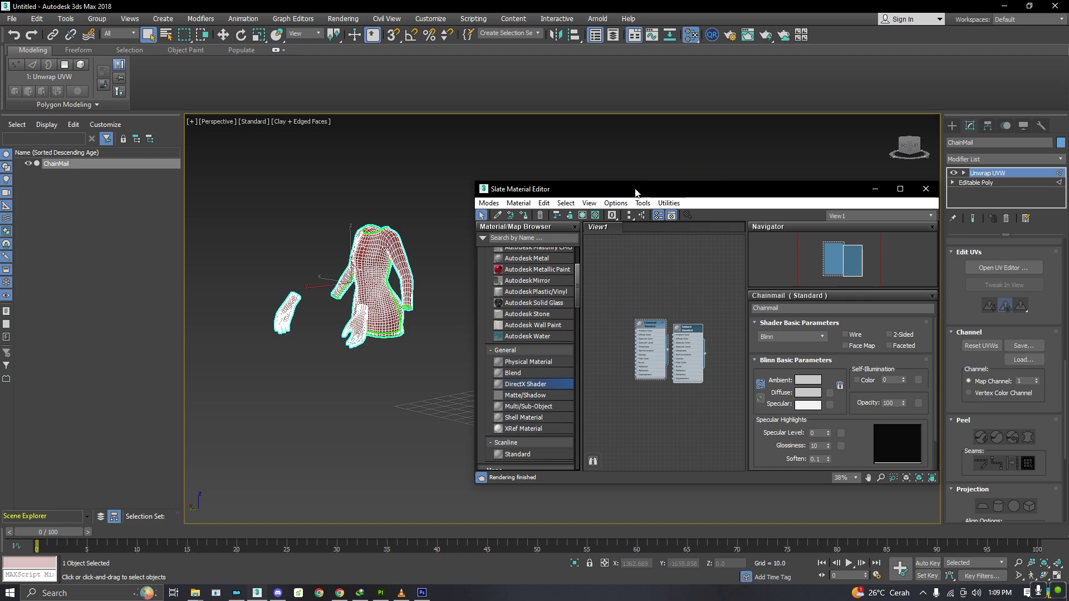
left_click_drag(635, 191, 924, 145)
left_click_drag(824, 336, 896, 341)
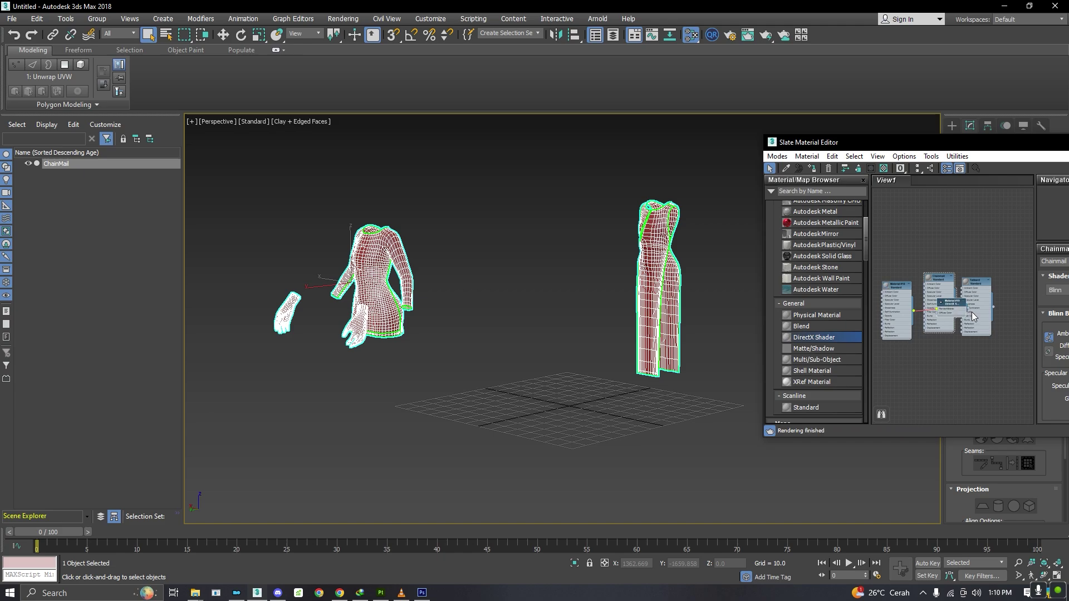
scroll(970, 312, "up", 4)
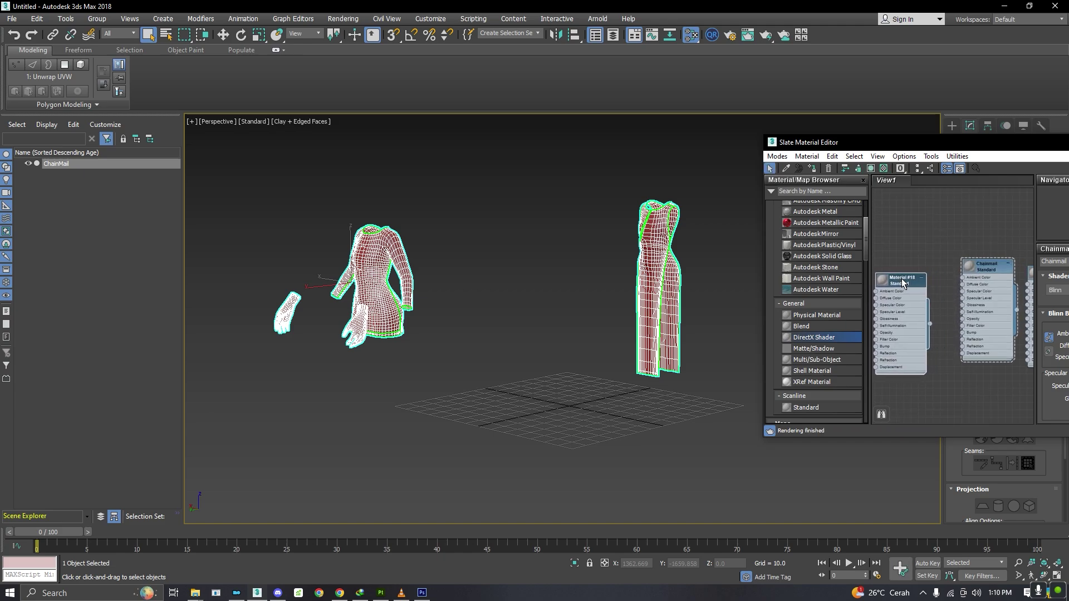
- Rename the new Standard material as ABC
double_click(903, 282)
left_click_drag(876, 139, 761, 134)
left_click(981, 254)
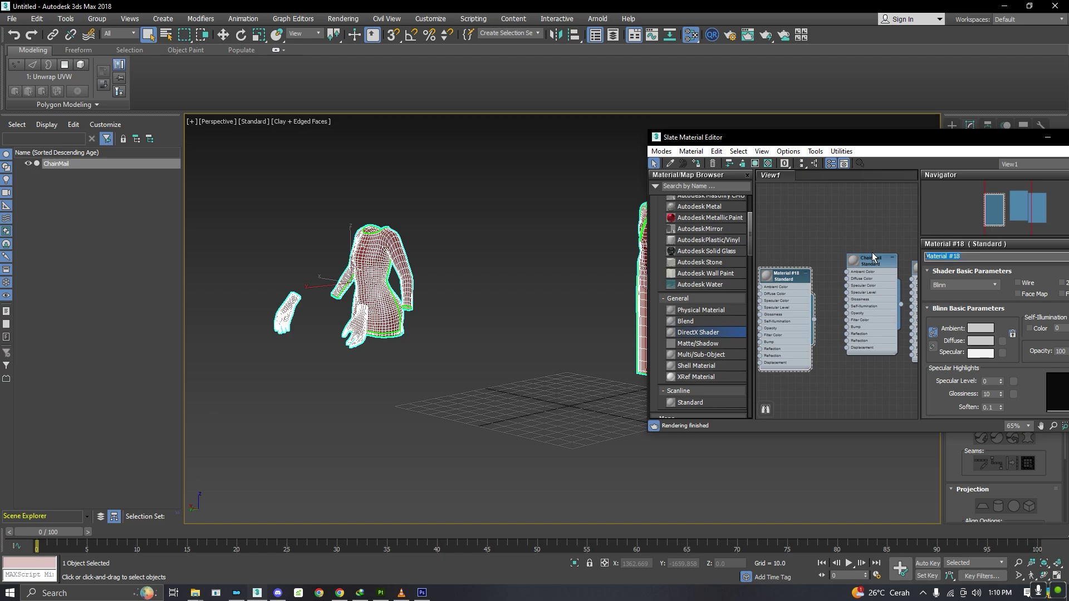
type("T")
left_click(794, 275)
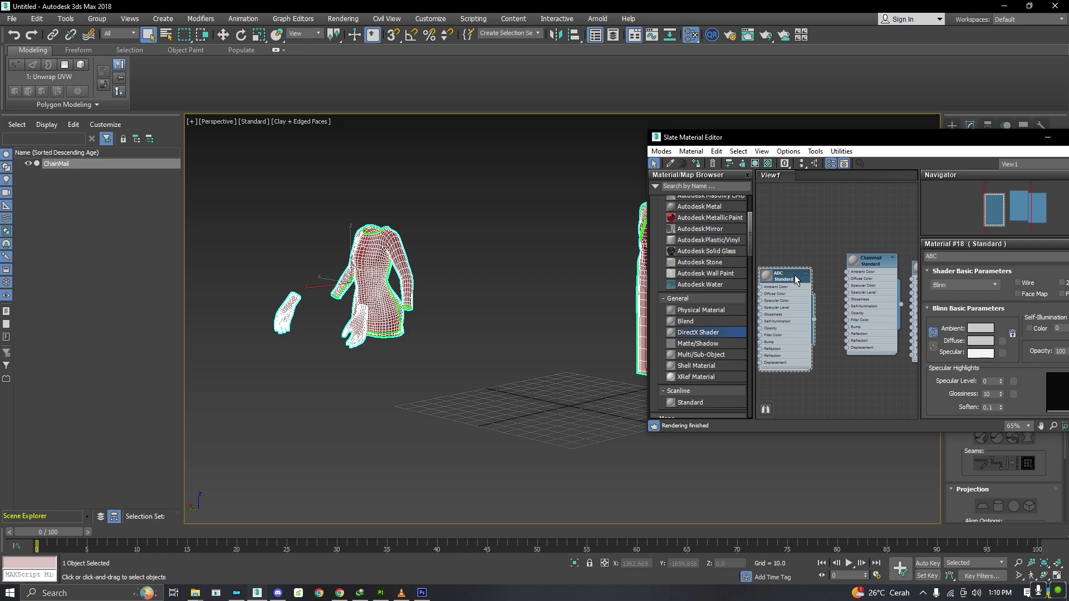
- Assign the ABC material to the combined ChainMail mesh and close the material editor
left_click_drag(794, 275, 809, 268)
left_click_drag(827, 312, 760, 342)
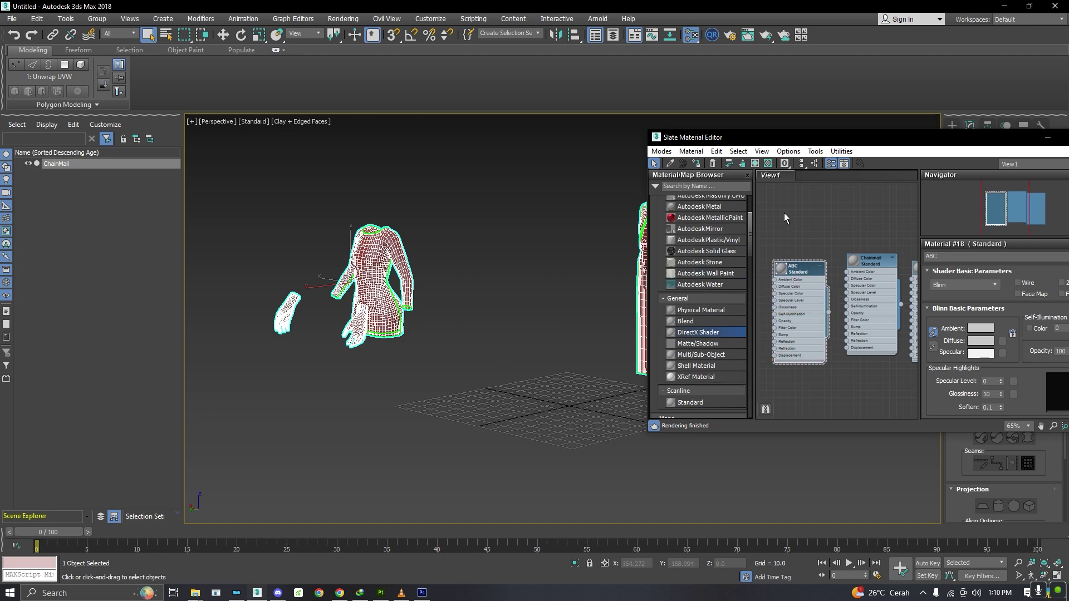
left_click_drag(840, 139, 637, 137)
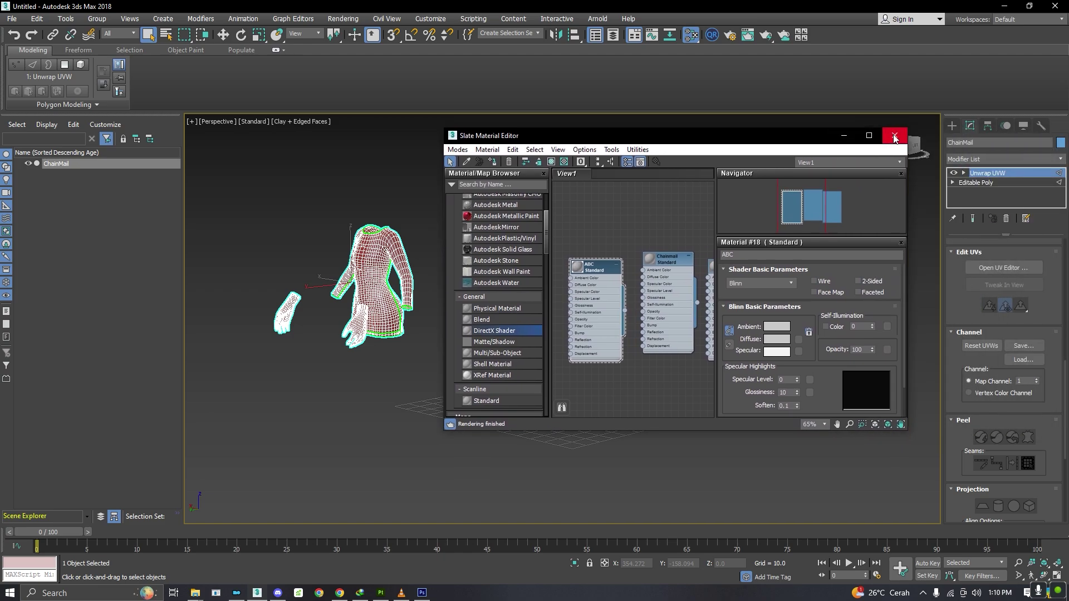
left_click(894, 138)
- Export the combined ChainMail mesh as an OBJ, overwriting Sample.obj in the FOR HONOR folder
left_click(9, 21)
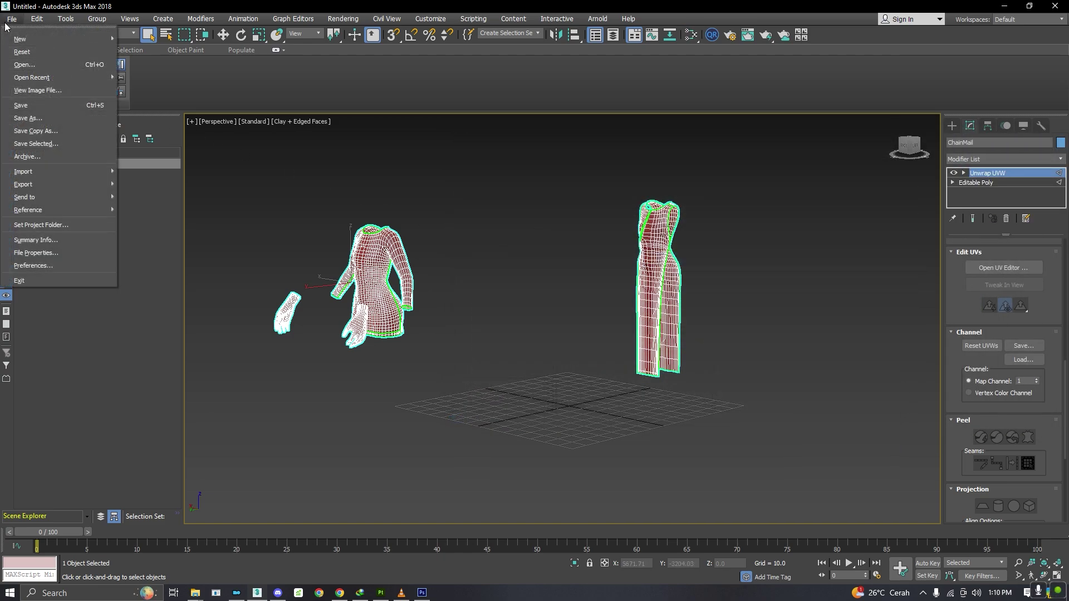
left_click(198, 218)
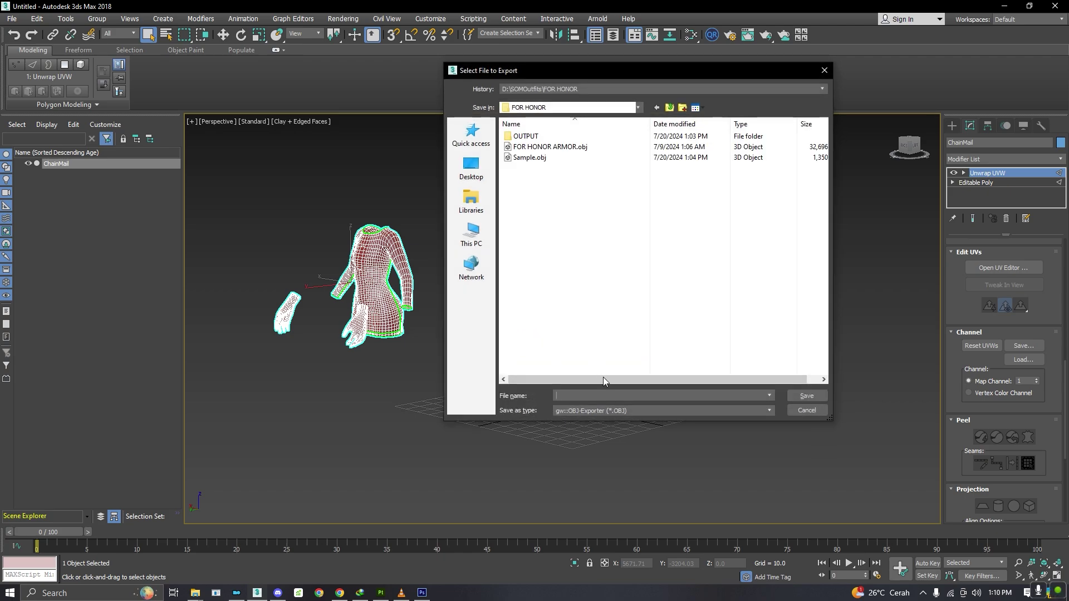
double_click(529, 158)
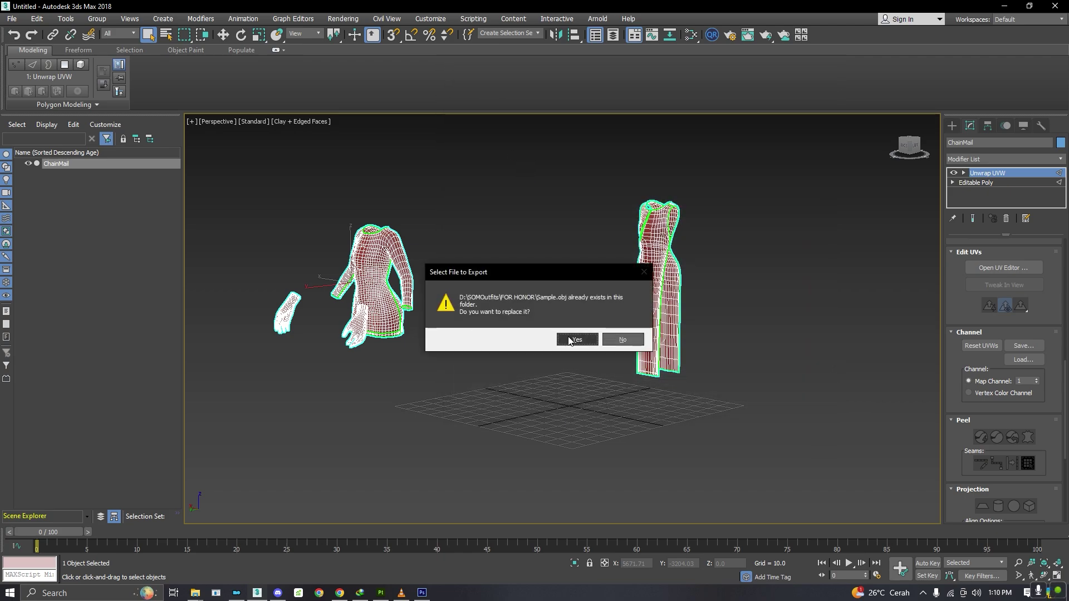
left_click(569, 340)
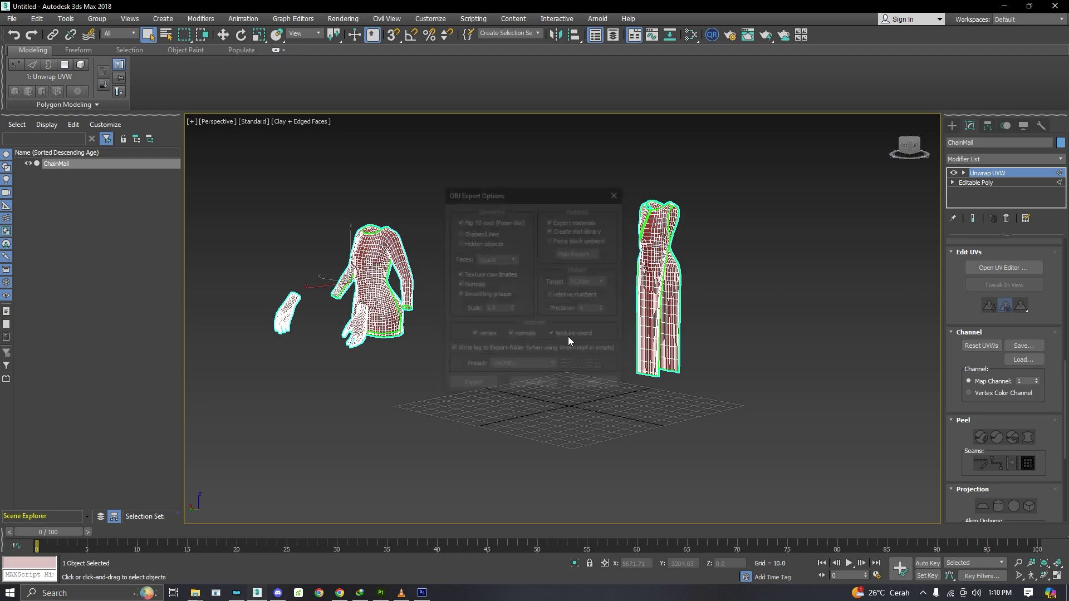
left_click(470, 386)
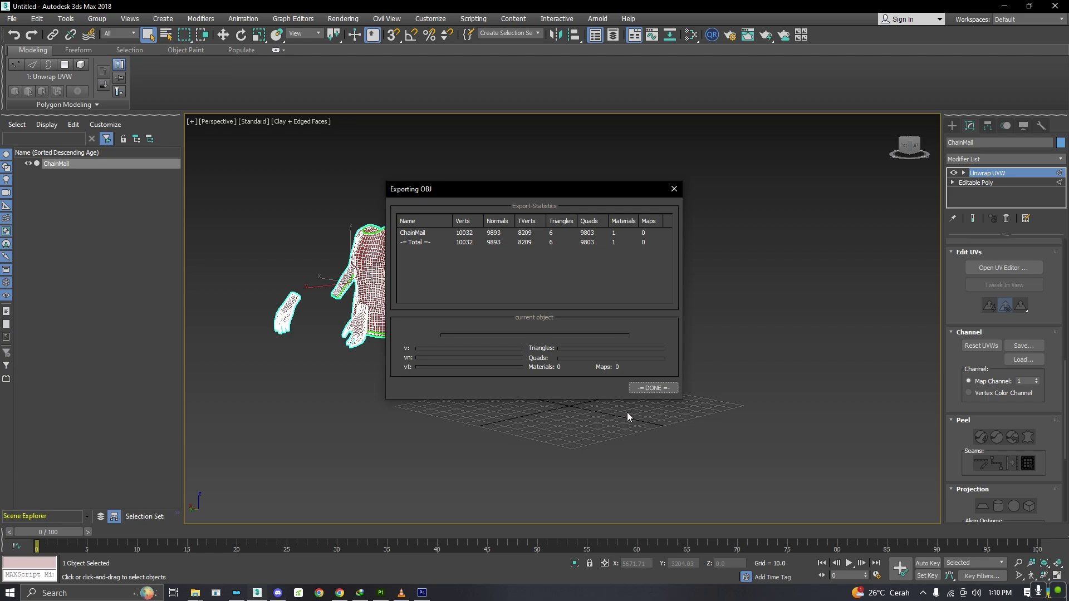
left_click(646, 388)
- Switch to Substance 3D Painter and start a new project with Sample.obj from the FOR HONOR folder as its mesh
left_click(381, 592)
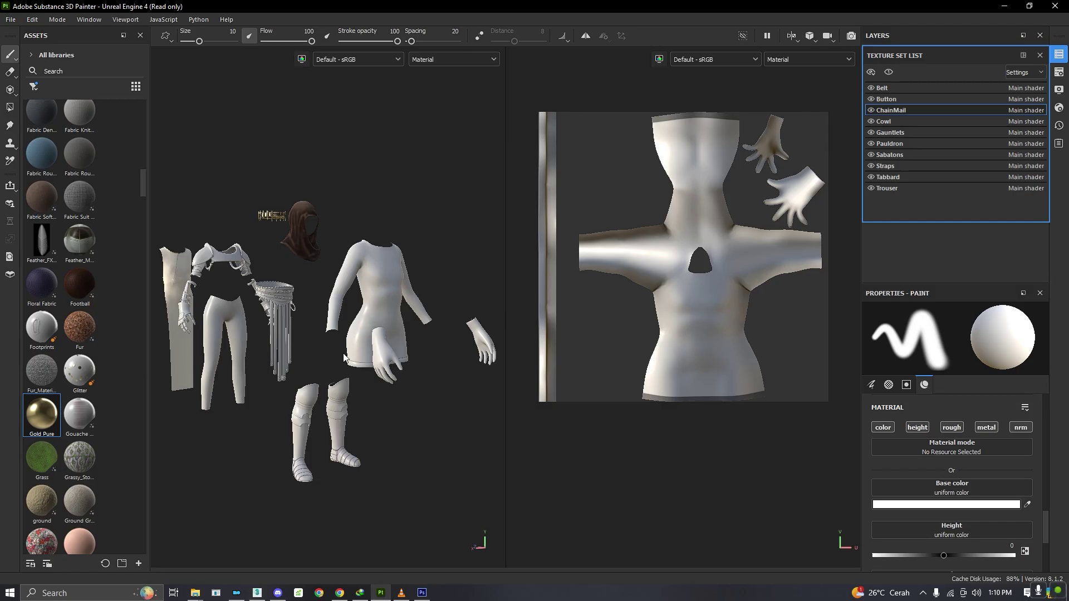
left_click(10, 19)
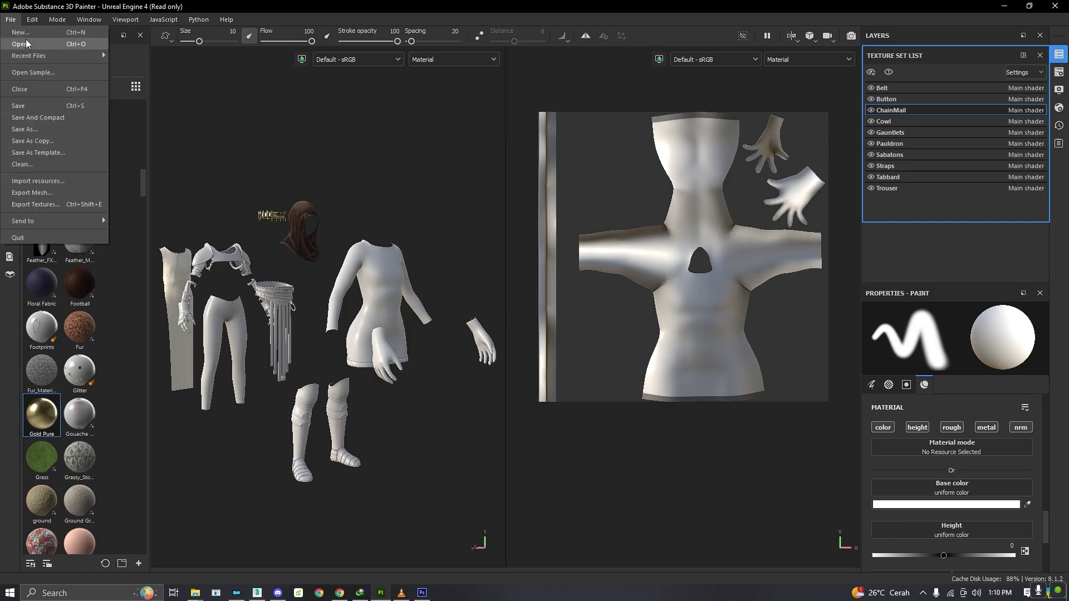
left_click(22, 32)
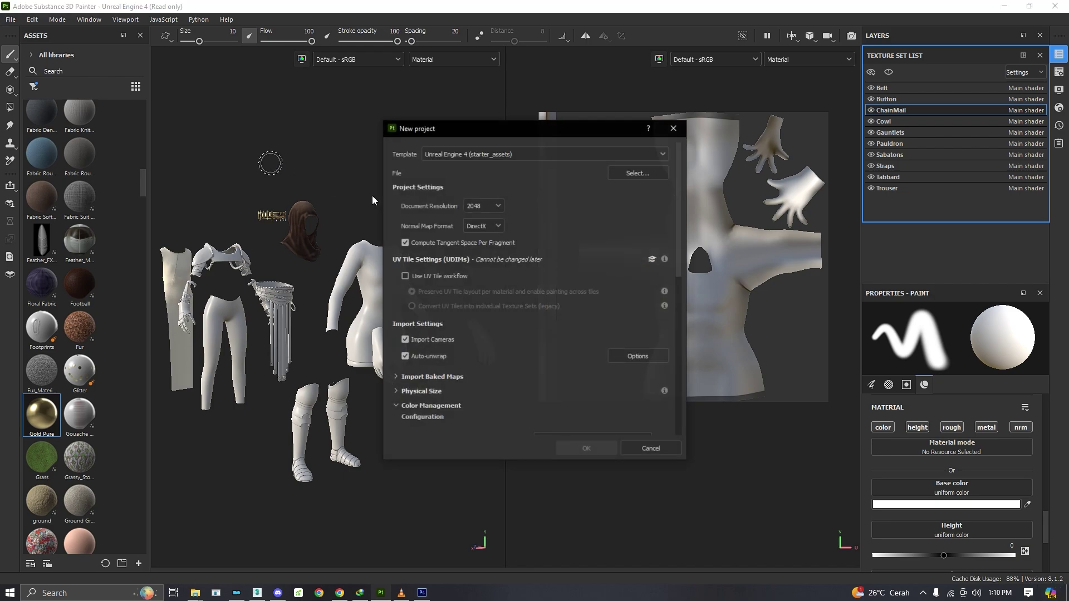
left_click(635, 174)
left_click(542, 239)
double_click(541, 239)
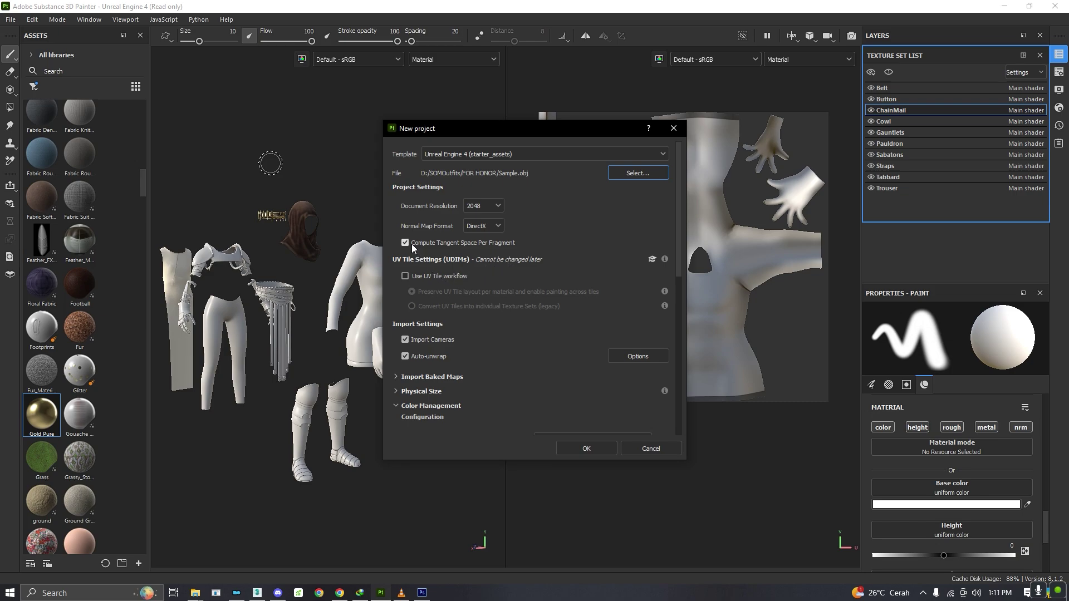
- Enable the UV Tile workflow with the tile layout preserved per material, and create the project, discarding changes to the previous one
key("Tab")
left_click(424, 278)
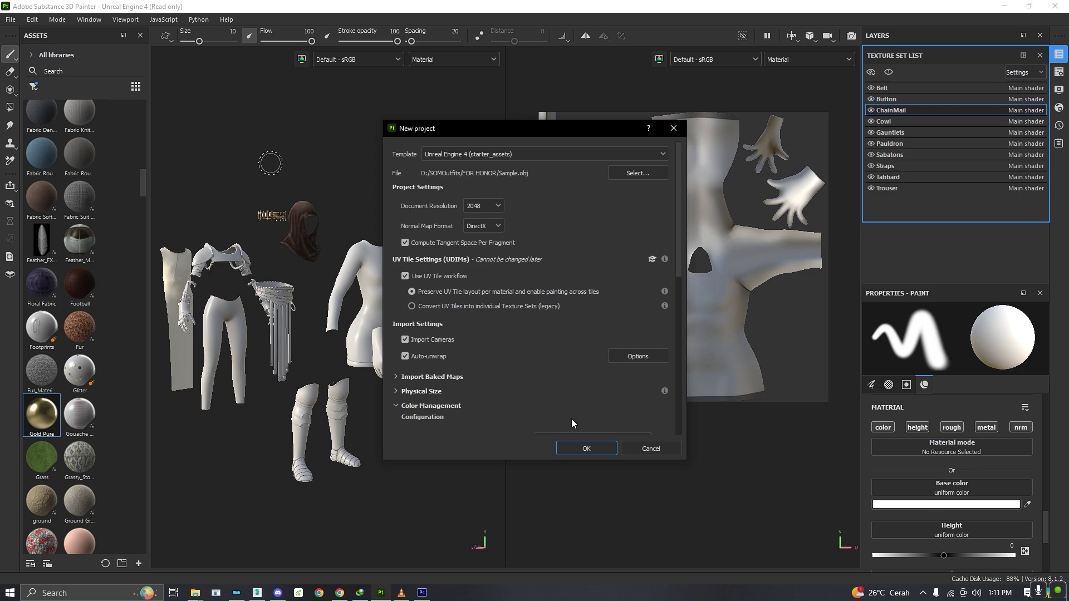
left_click(585, 447)
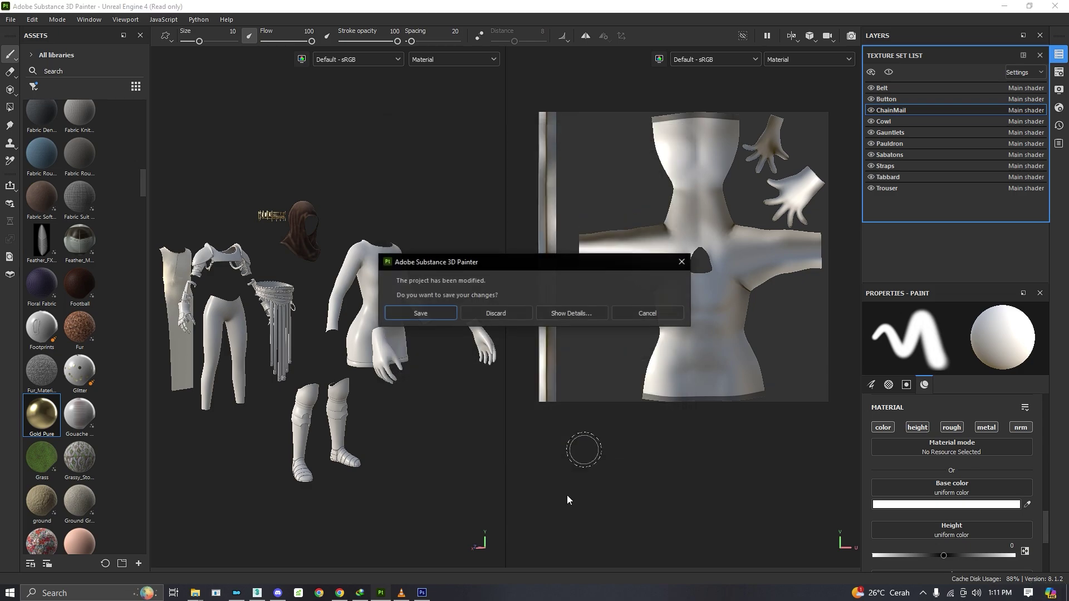
left_click(492, 312)
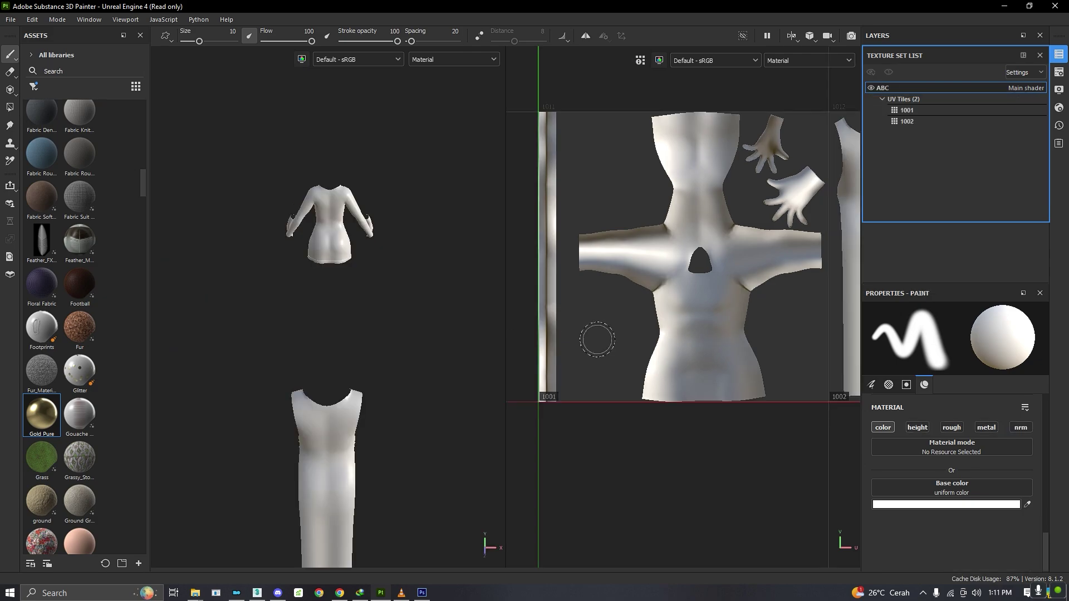
- Examine the imported mesh, its UV layout across tiles 1001 and 1002, and the ABC texture set in the texture set list
scroll(394, 288, "down", 3)
left_click_drag(388, 293, 349, 279, "alt")
scroll(613, 278, "down", 5)
scroll(612, 278, "up", 2)
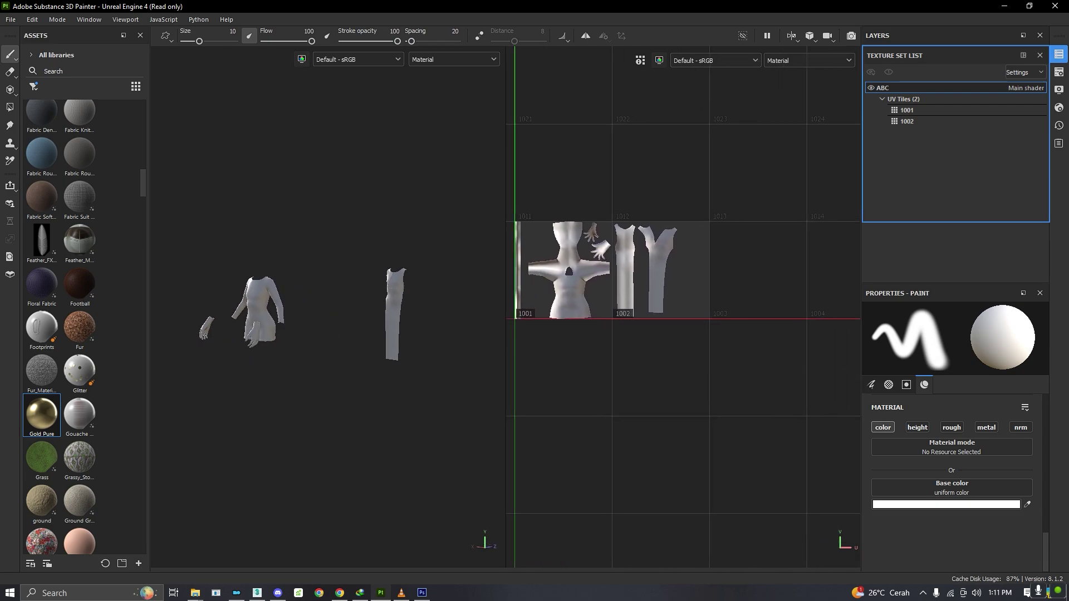
middle_click_drag(540, 280, 576, 321)
scroll(399, 306, "up", 1)
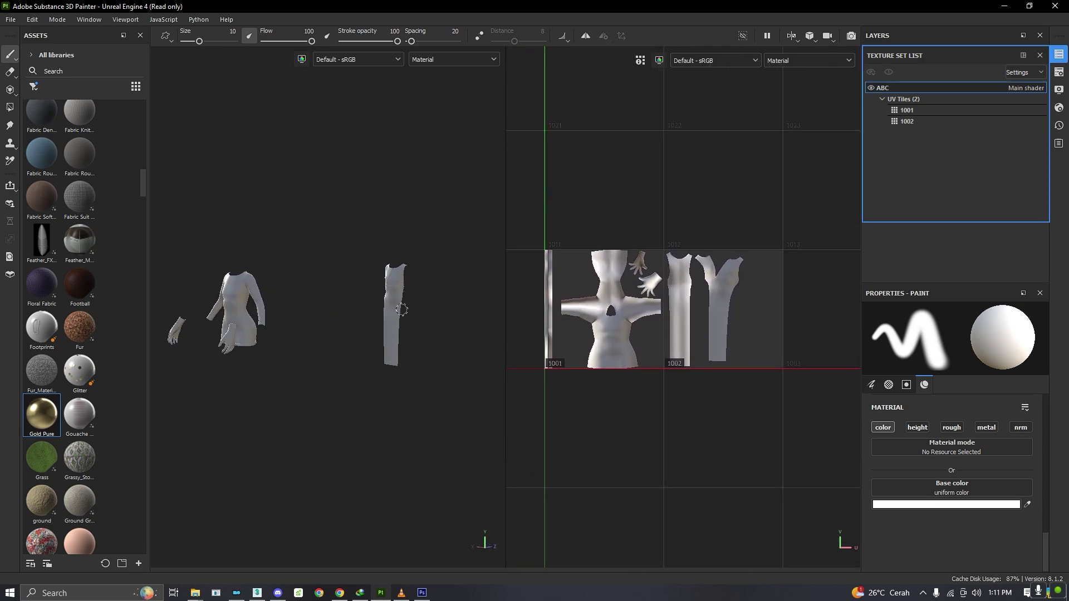
mouse_move(367, 307)
left_mouse_down("alt")
mouse_move(318, 303)
mouse_move(368, 304)
left_mouse_up("alt")
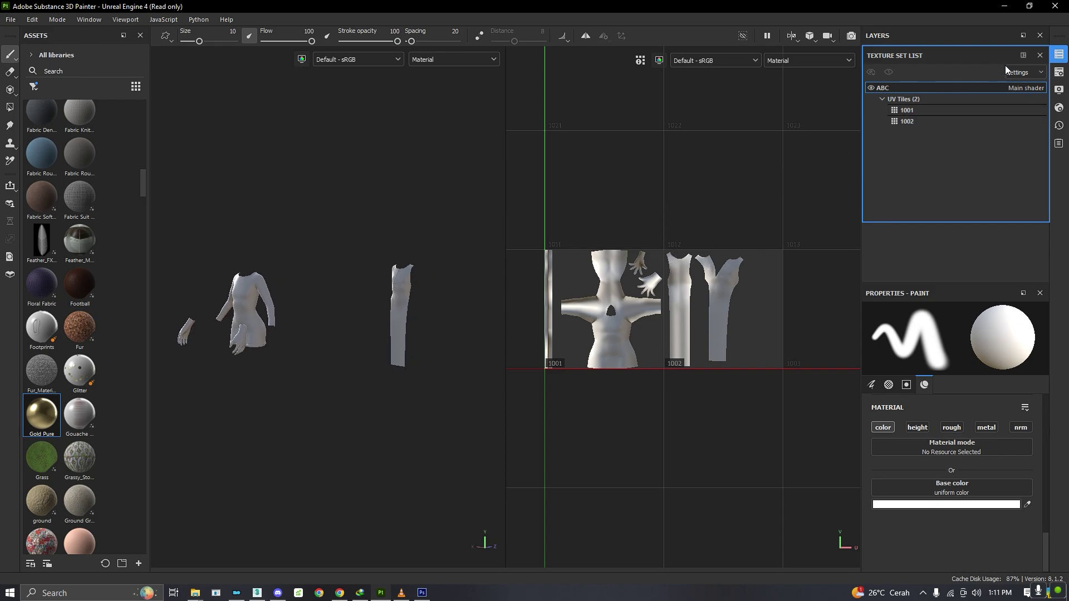
left_click(1040, 56)
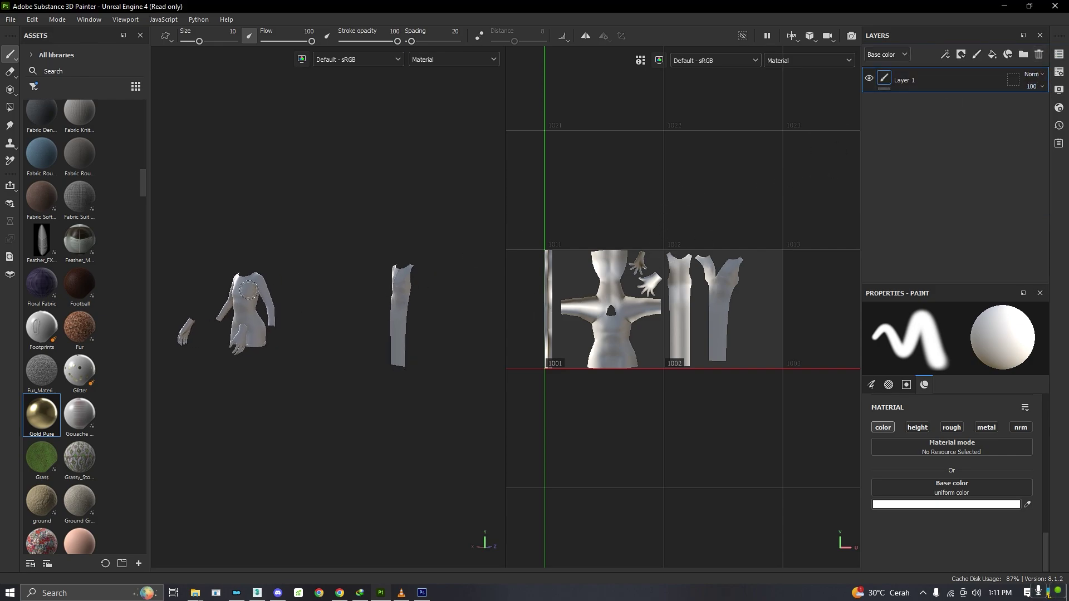
left_click(1059, 54)
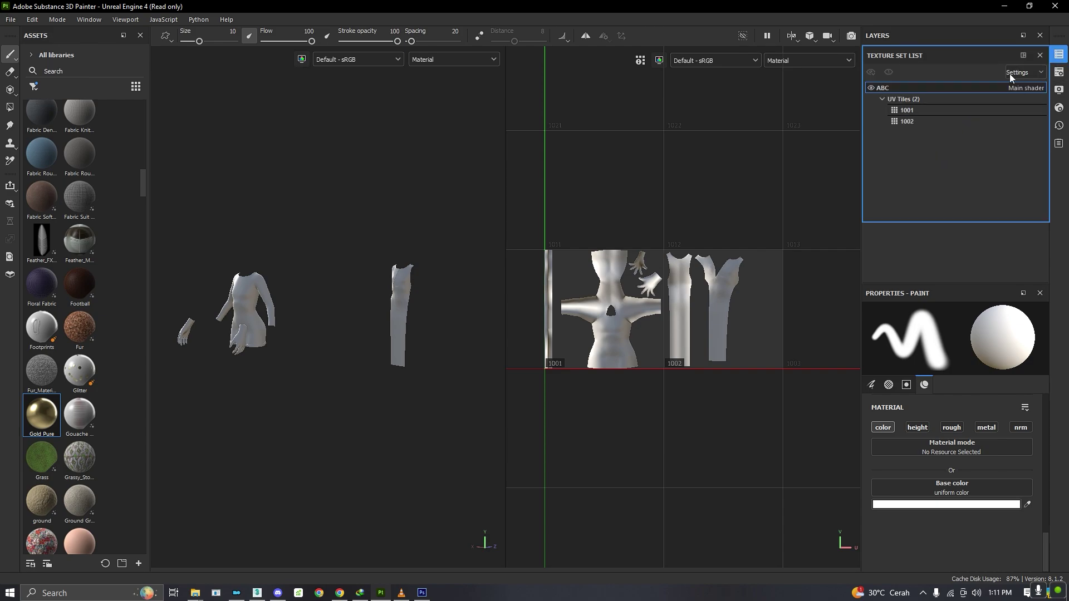
left_click(1040, 56)
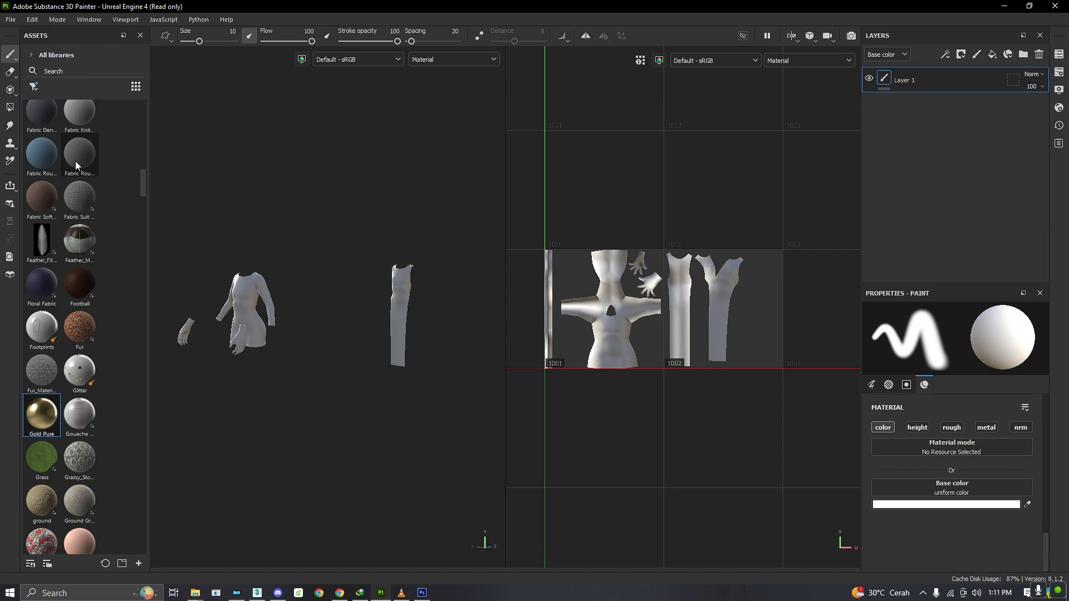
- Add the Fabric Soft Denim material as a new layer above Layer 1 in the ABC texture set
scroll(253, 292, "up", 2)
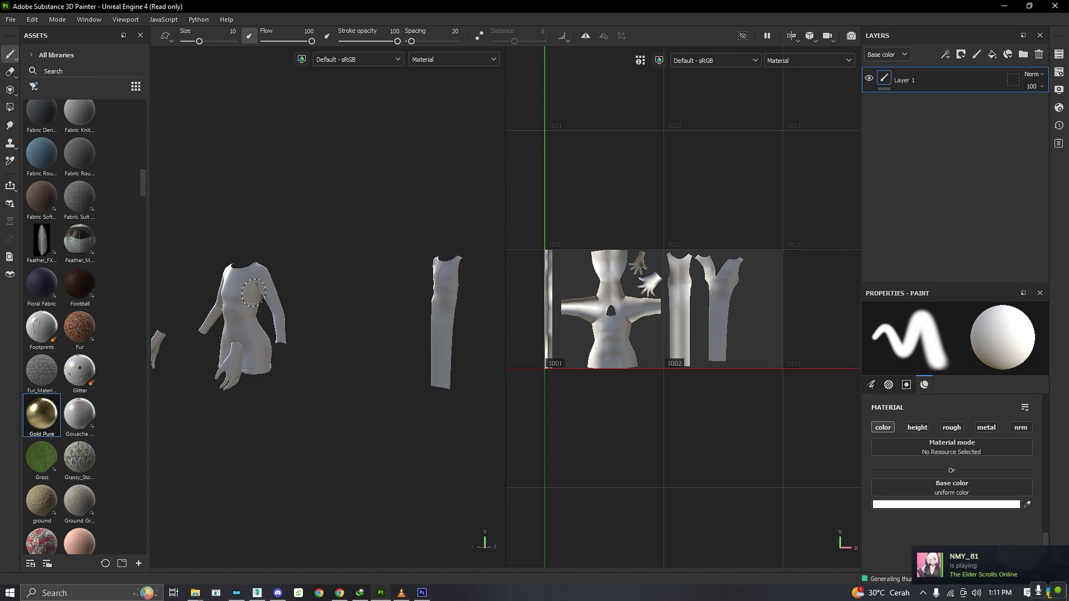
mouse_move(253, 292)
left_mouse_down("alt")
mouse_move(279, 296)
mouse_move(257, 293)
left_mouse_up("alt")
scroll(581, 286, "down", 4)
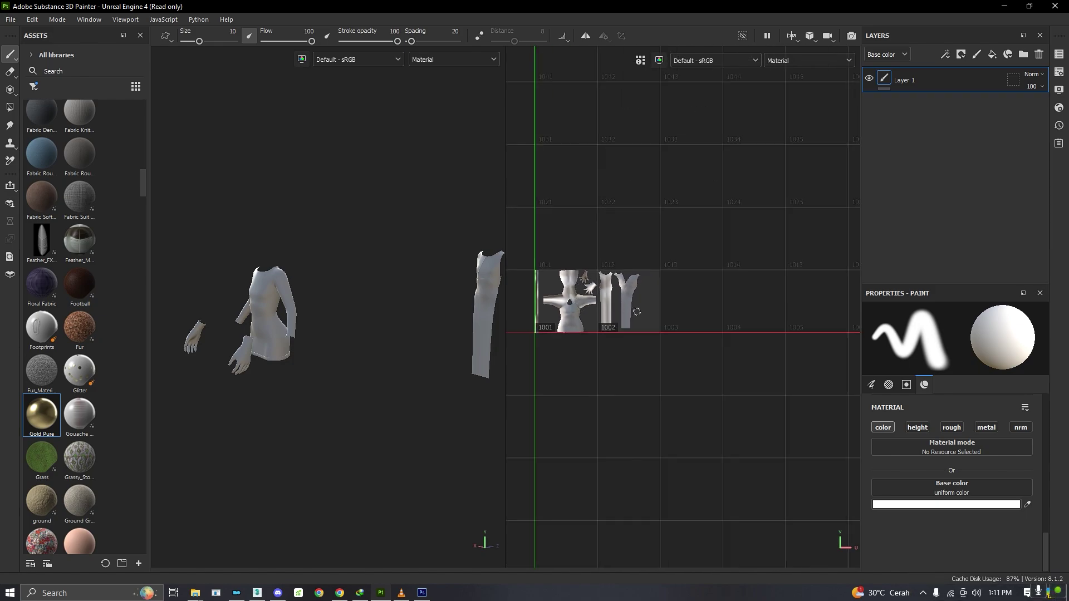
middle_click_drag(636, 312, 745, 306)
scroll(631, 308, "up", 4)
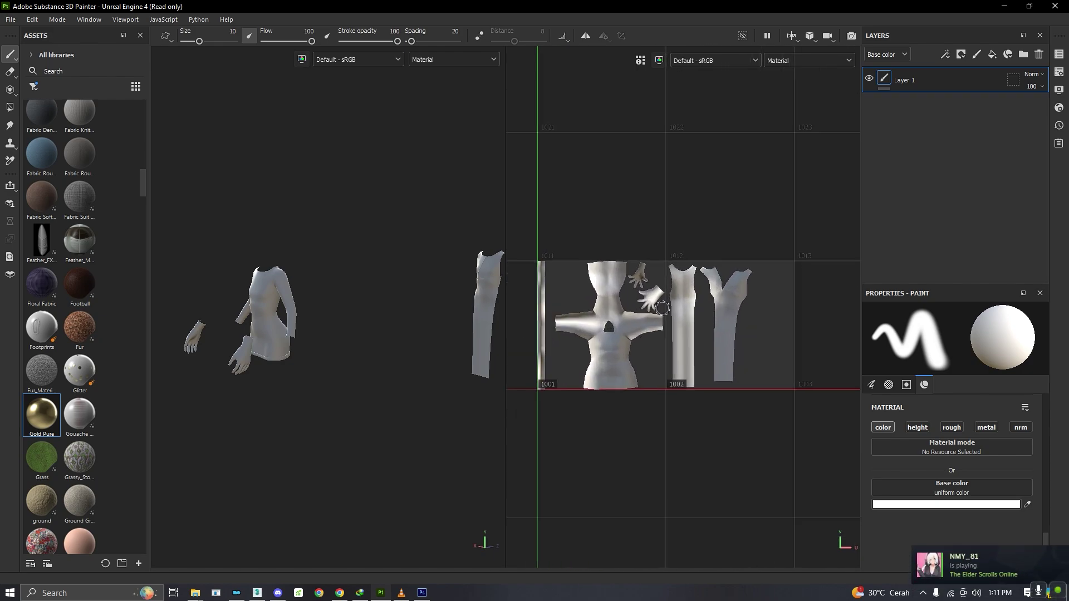
mouse_move(631, 308)
middle_mouse_down()
mouse_move(662, 309)
mouse_move(634, 308)
middle_mouse_up()
scroll(665, 312, "up", 2)
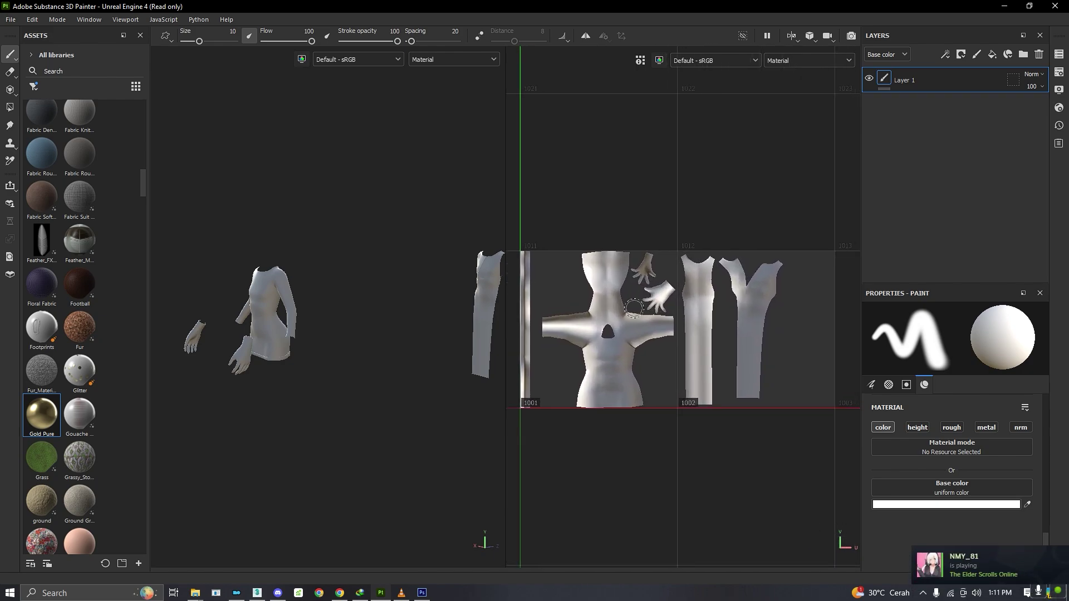
middle_click_drag(397, 281, 335, 278)
scroll(344, 265, "down", 2)
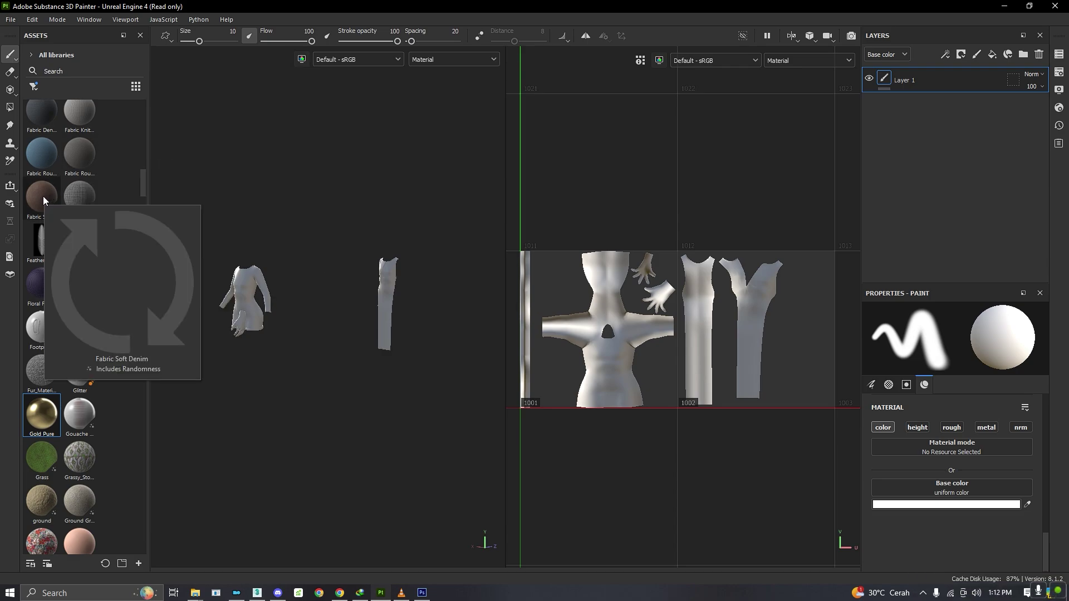
left_click_drag(43, 196, 923, 78)
left_click_drag(389, 287, 334, 284, "alt")
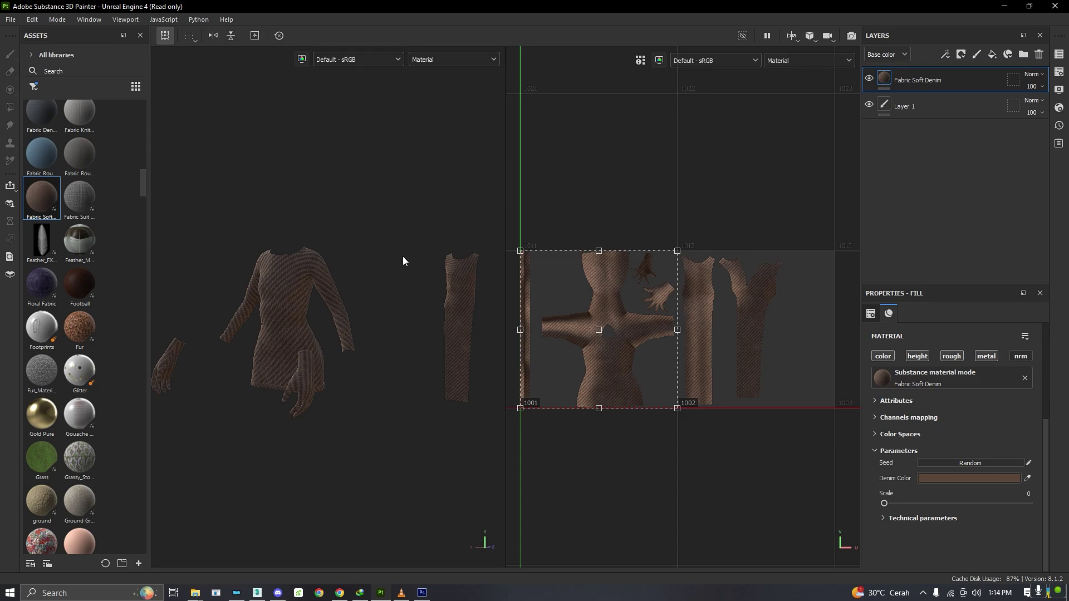
- Review the texture export settings of the ABC texture set, including its output maps and UV tiles, without exporting
left_click(11, 22)
left_click(59, 204)
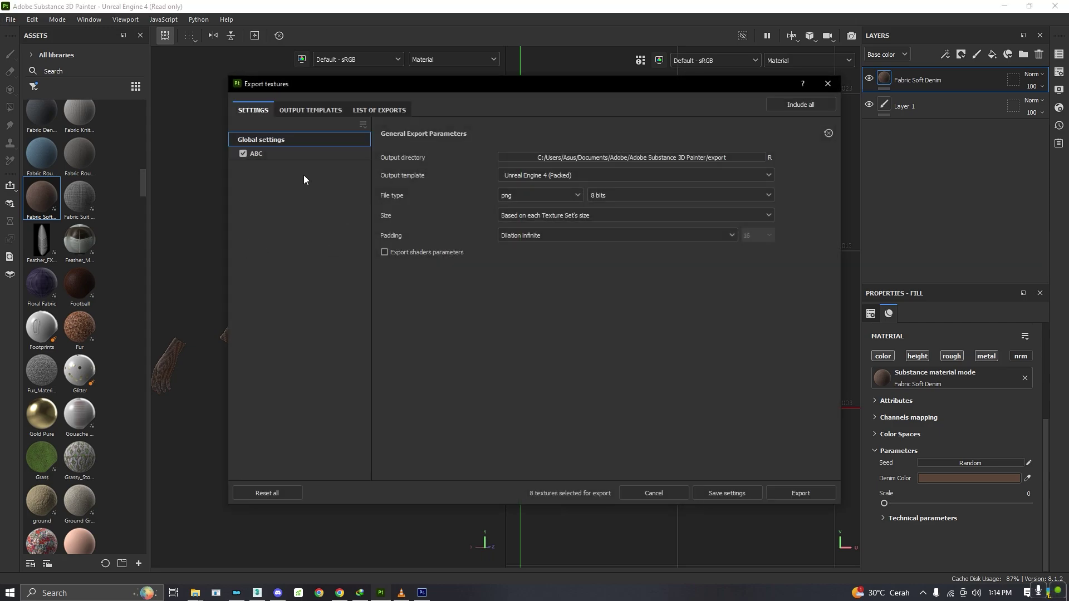
left_click(268, 155)
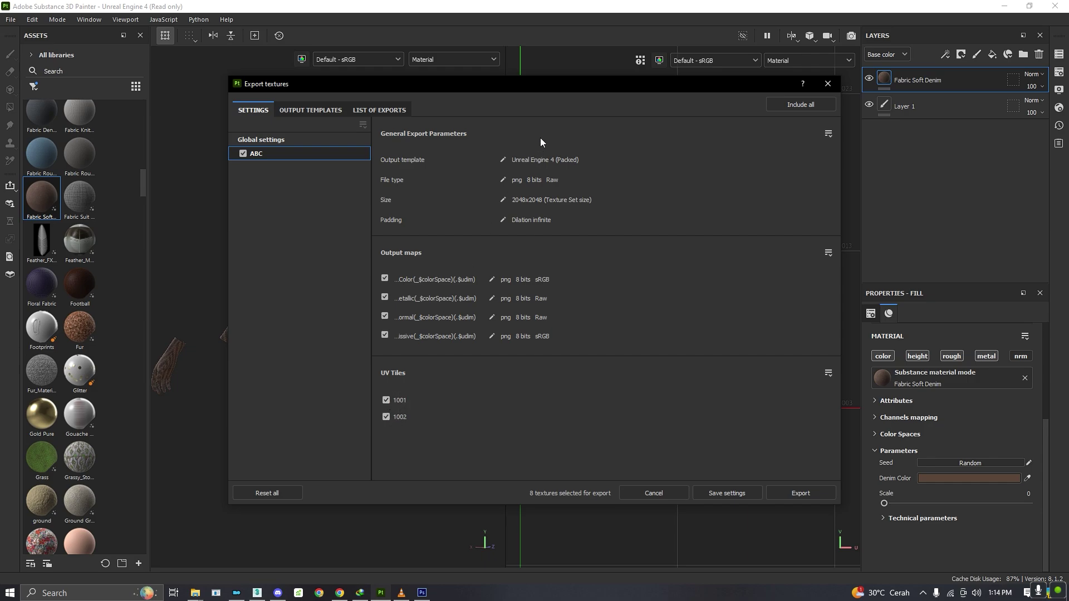
left_click_drag(496, 90, 201, 93)
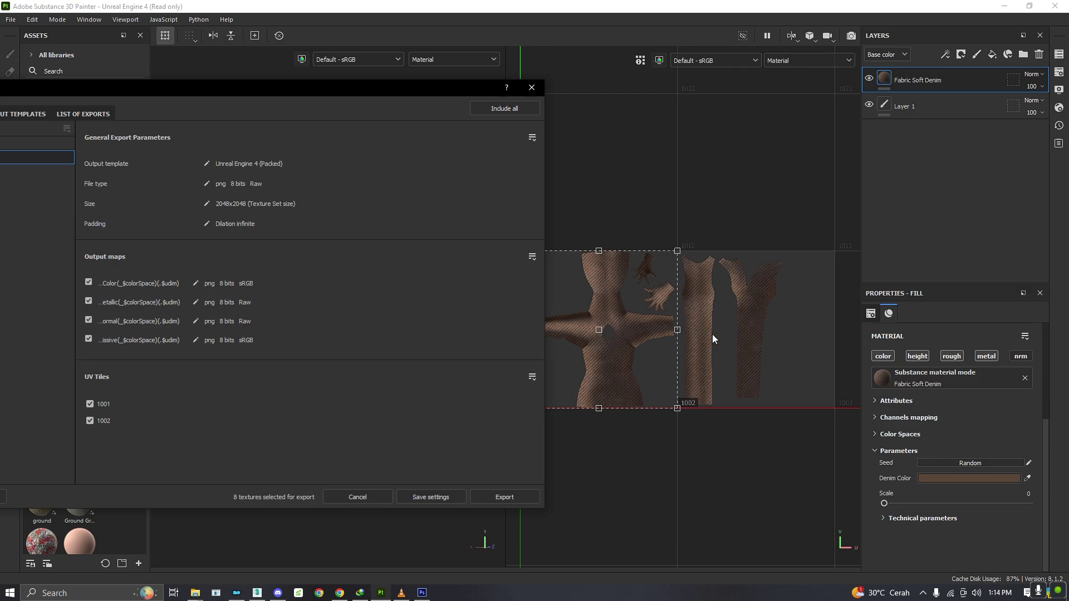
left_click(532, 88)
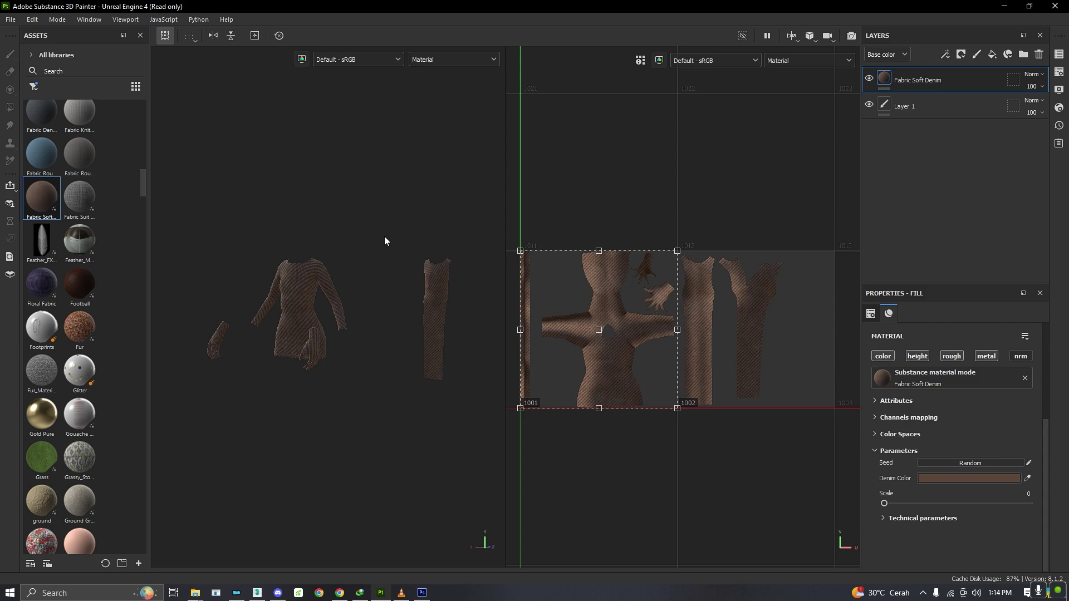
key("alt+z")
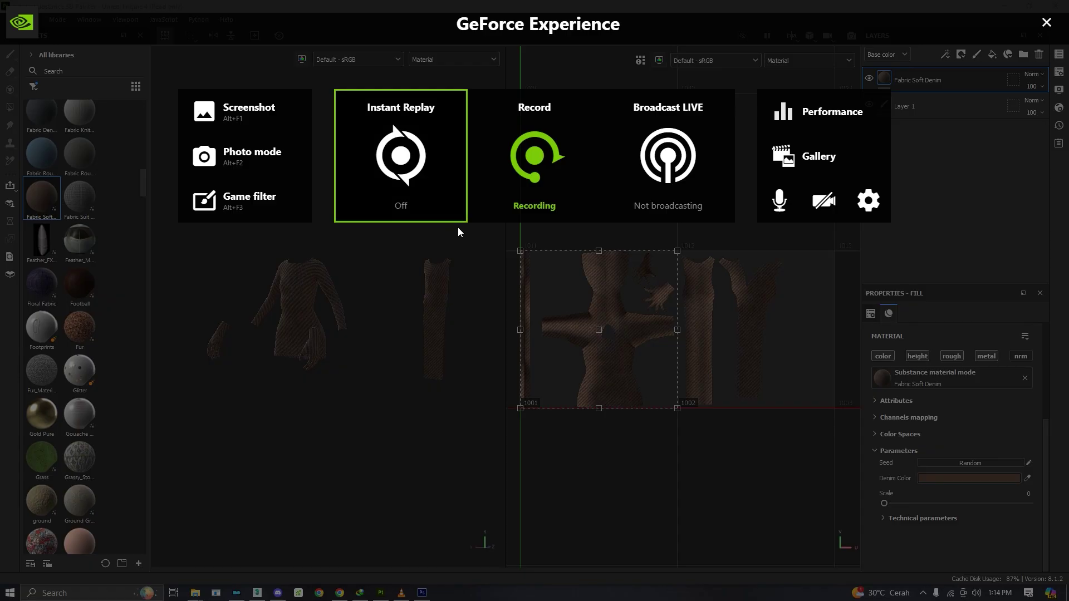